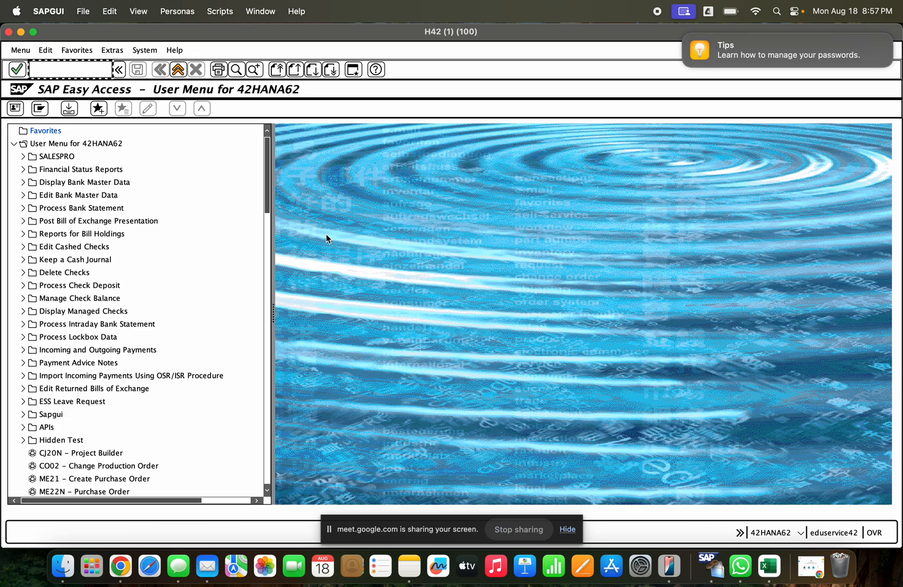
- Open the Stock Overview transaction with code mmbe
{"action": "type", "text": "mmbemmbe"}
{"action": "key", "text": "Return"}
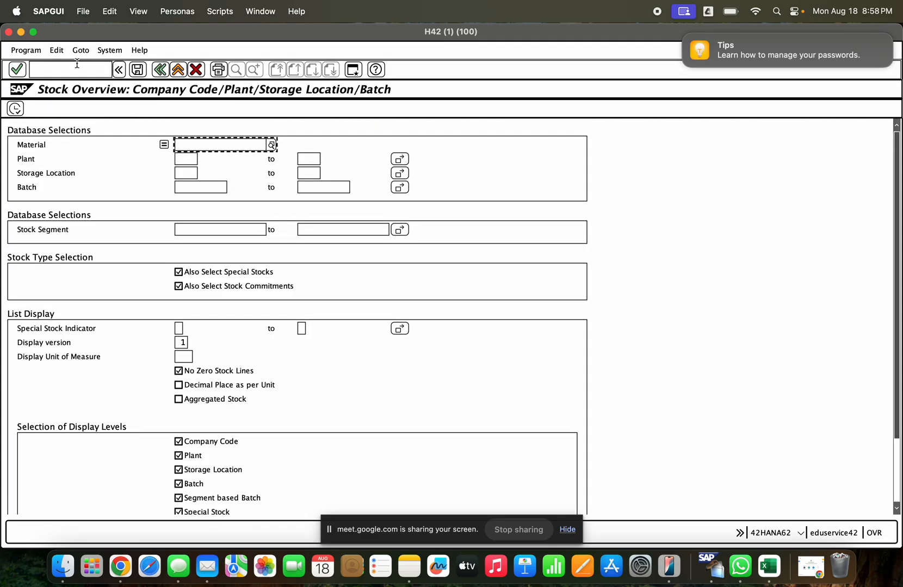
- Try to run the stock overview for material 40000455 in plant GCEM
{"action": "left_click", "coordinate": [194, 146]}
{"action": "left_click", "coordinate": [194, 155]}
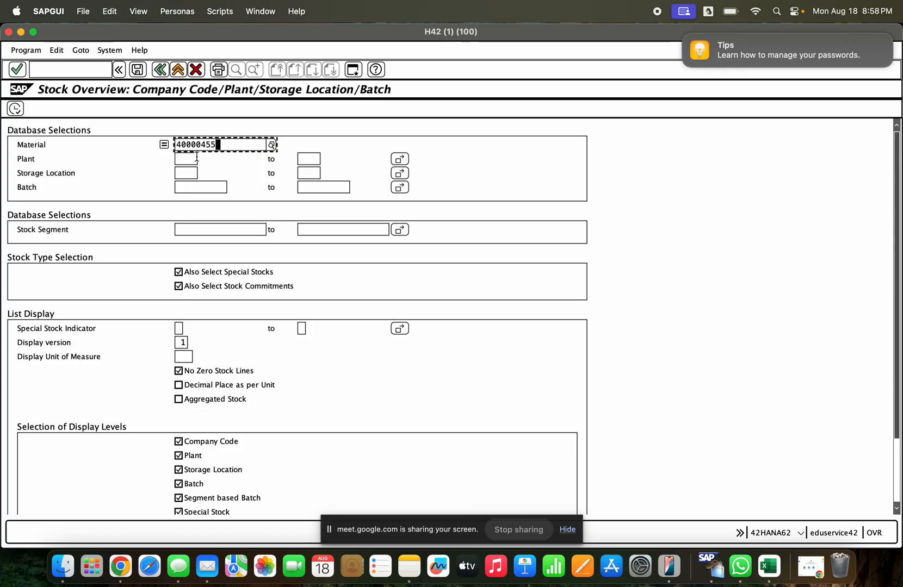
{"action": "left_click", "coordinate": [189, 158]}
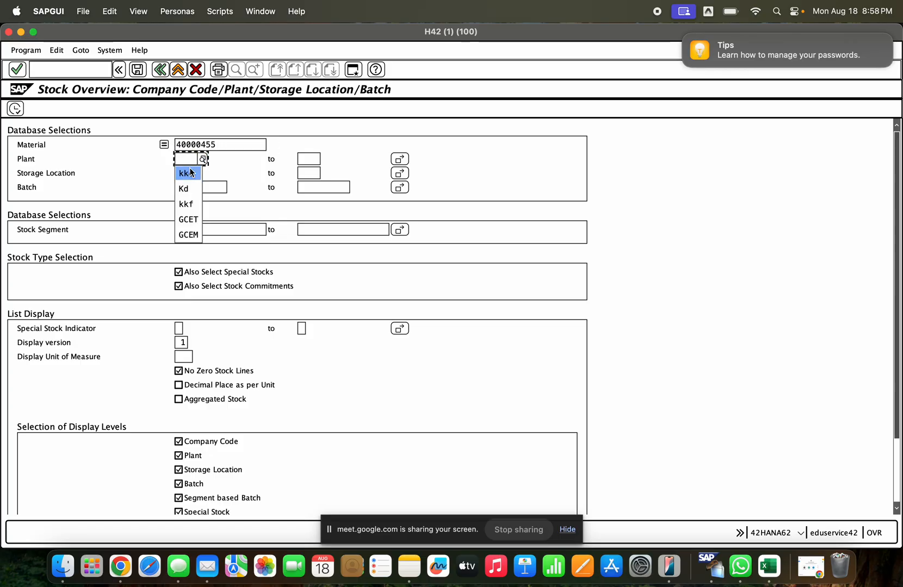
{"action": "left_click", "coordinate": [192, 236]}
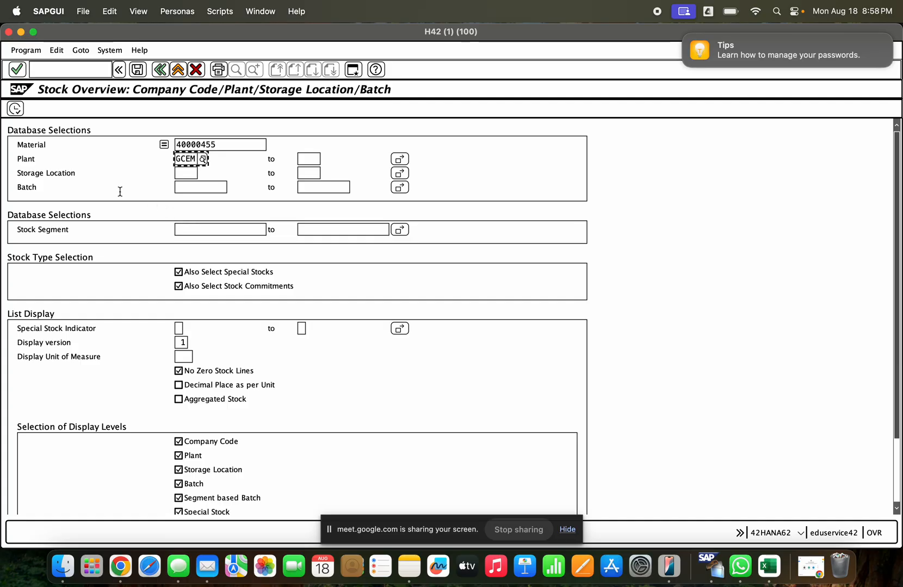
{"action": "key", "text": "Return"}
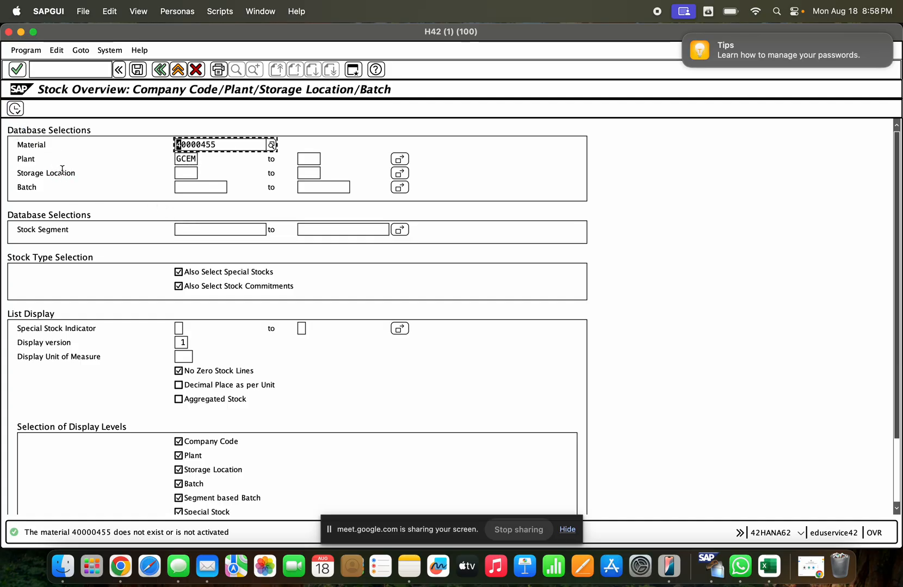
- Replace the material number with 1000241 (URANIUM), chosen from the plant material search for GCEM
{"action": "left_click", "coordinate": [213, 145]}
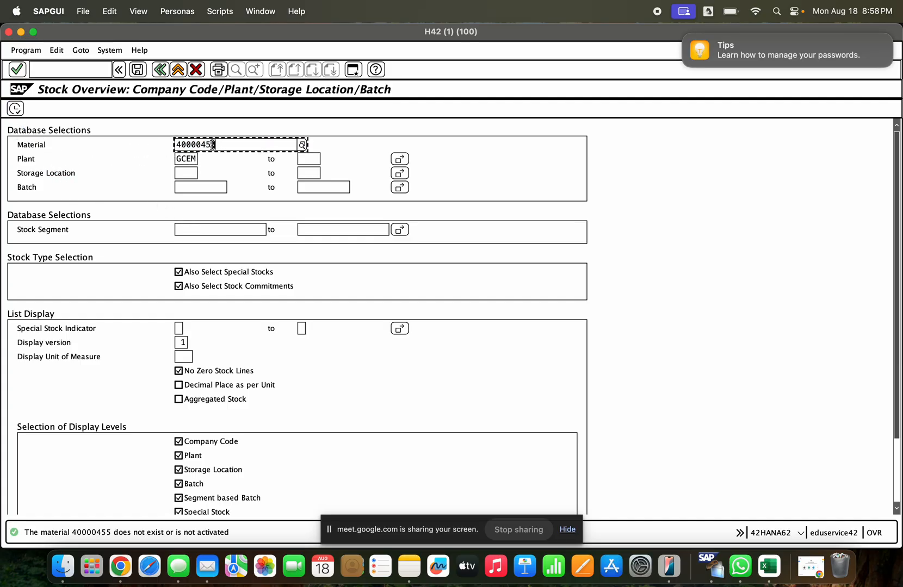
{"action": "key", "text": "BackSpace"}
{"action": "key", "text": "BackSpace"}
{"action": "key", "text": "BackSpace"}
{"action": "key", "text": "BackSpace"}
{"action": "key", "text": "BackSpace"}
{"action": "key", "text": "BackSpace"}
{"action": "key", "text": "BackSpace"}
{"action": "key", "text": "BackSpace"}
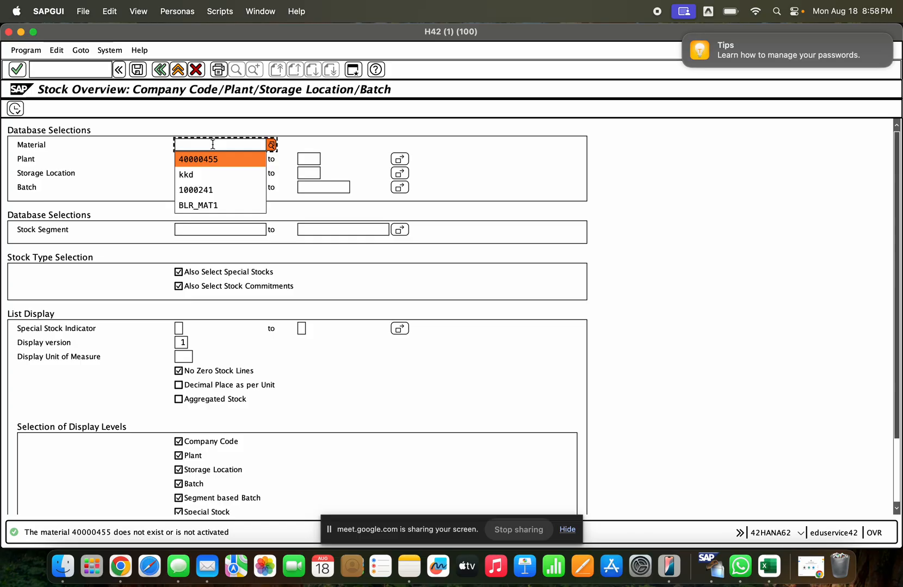
{"action": "left_click", "coordinate": [206, 142]}
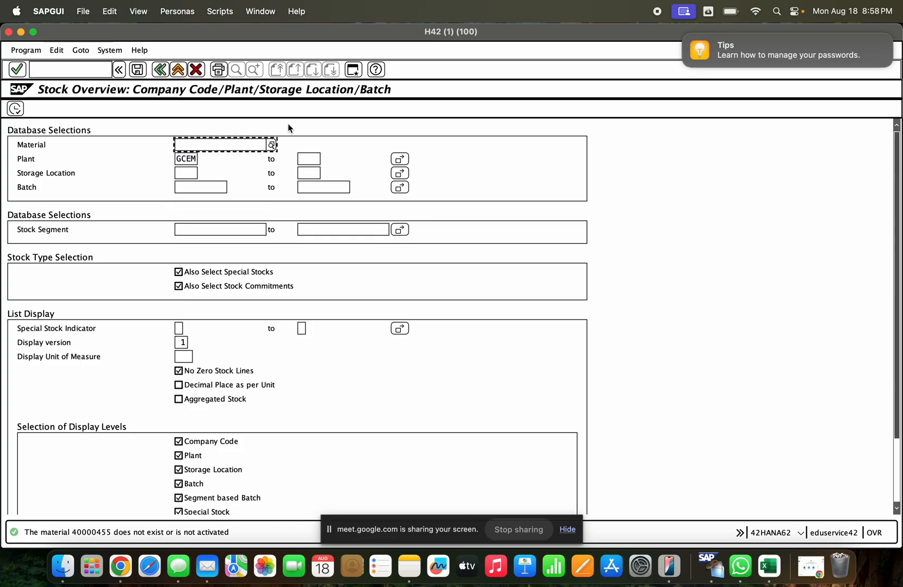
{"action": "left_click", "coordinate": [271, 145]}
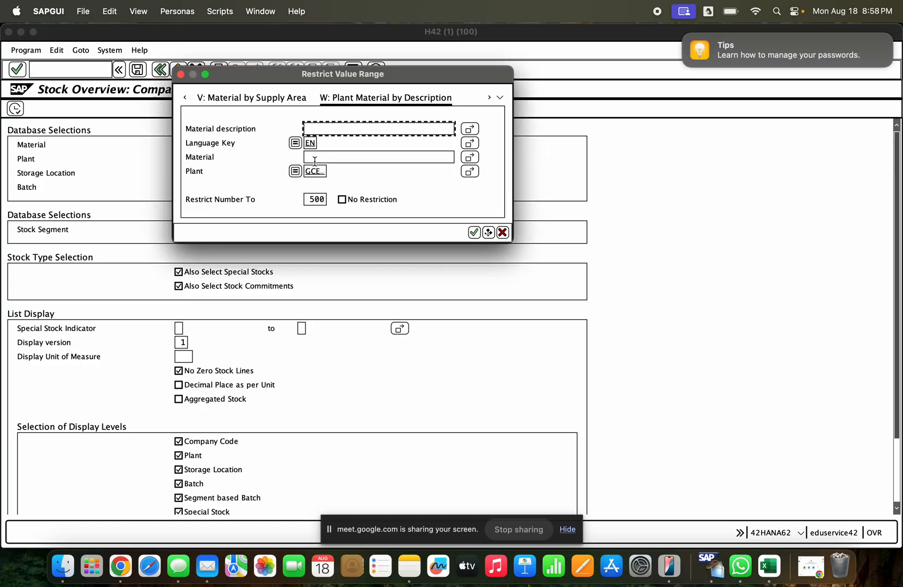
{"action": "key", "text": "Return"}
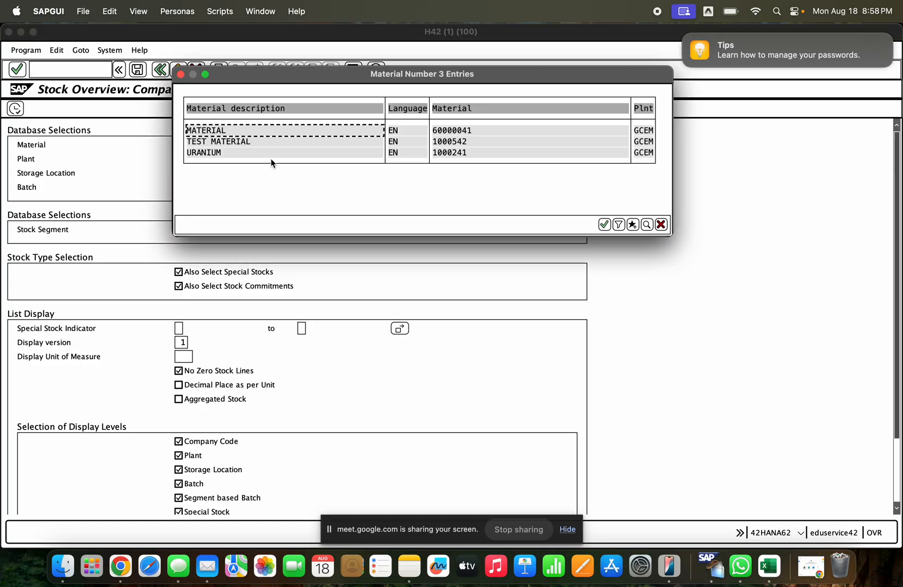
{"action": "double_click", "coordinate": [461, 152]}
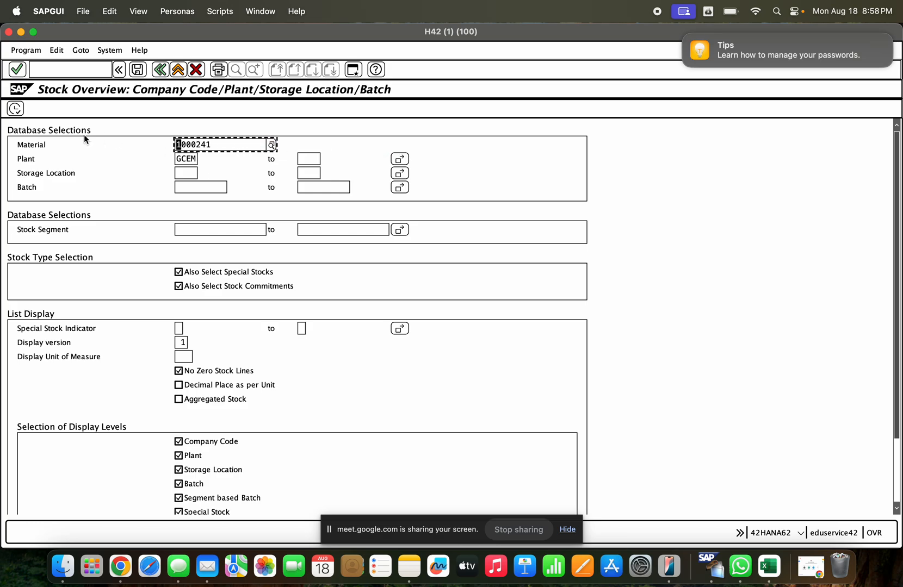
- Run the stock overview and examine the unrestricted-use and quality inspection stock of storage location GCHS SLOTS
{"action": "left_click", "coordinate": [15, 109]}
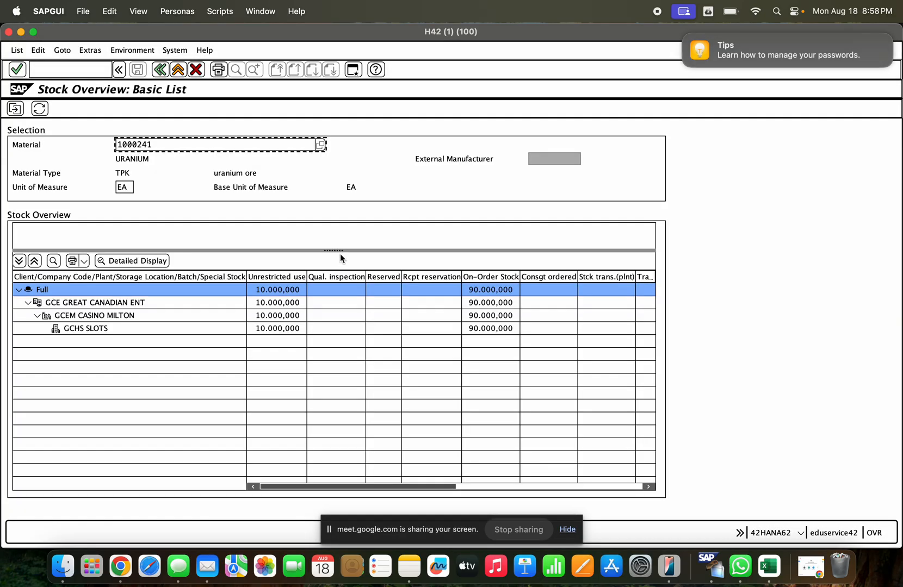
{"action": "left_click", "coordinate": [274, 328]}
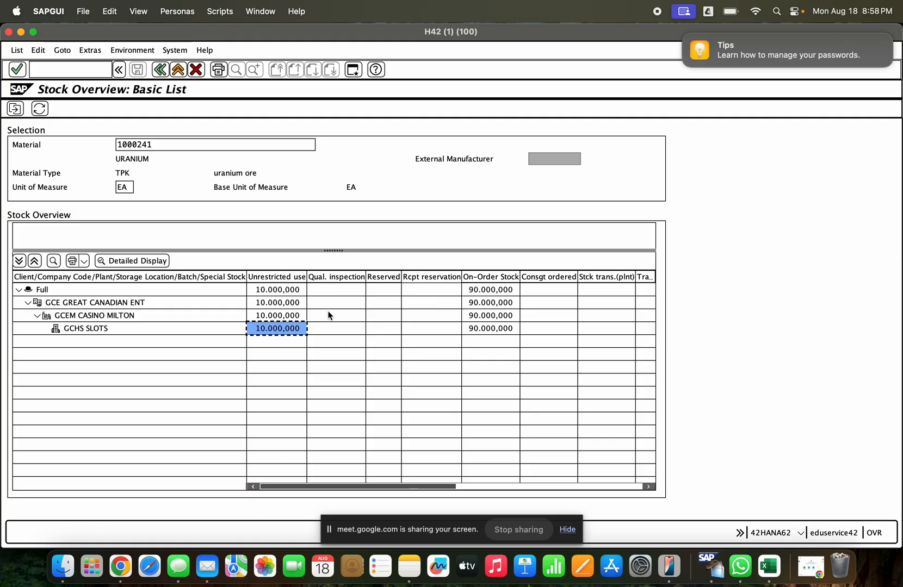
{"action": "left_click", "coordinate": [332, 330]}
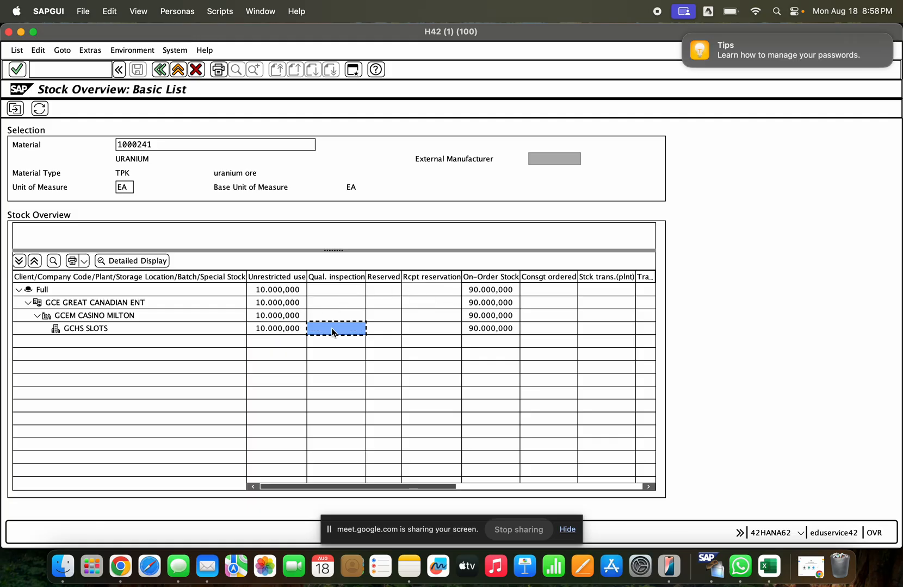
{"action": "left_click", "coordinate": [276, 330]}
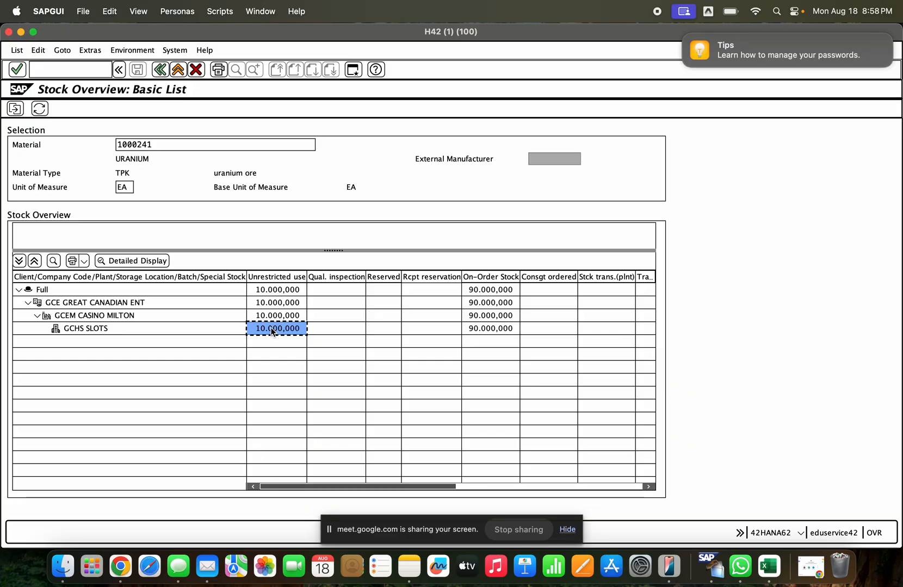
{"action": "left_click", "coordinate": [330, 331]}
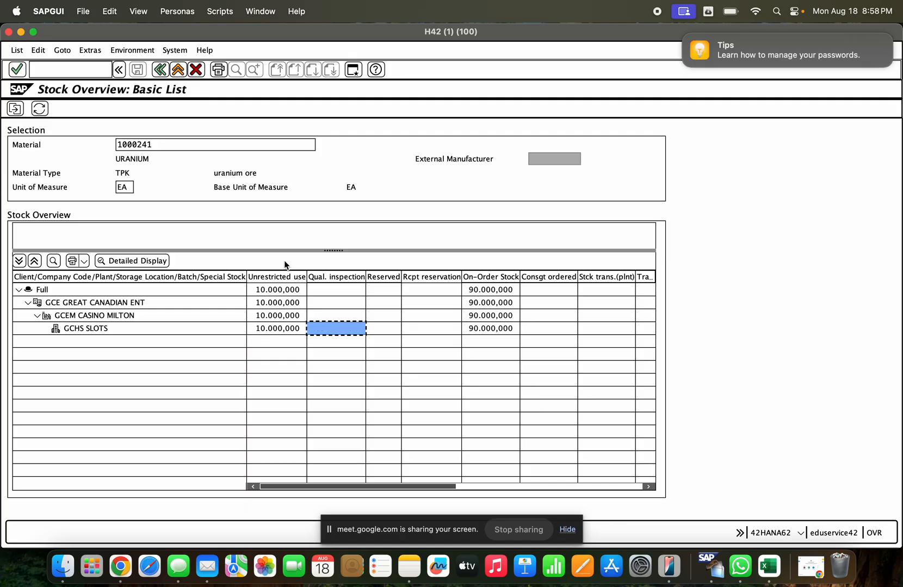
- Open the goods movement transaction migo in a new session
{"action": "left_click", "coordinate": [352, 69]}
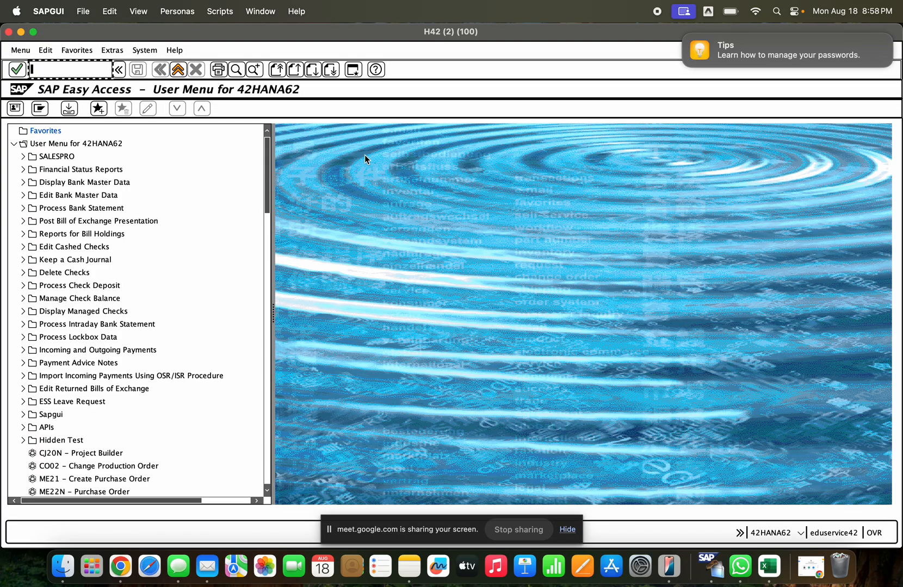
{"action": "type", "text": "migo"}
{"action": "key", "text": "Return"}
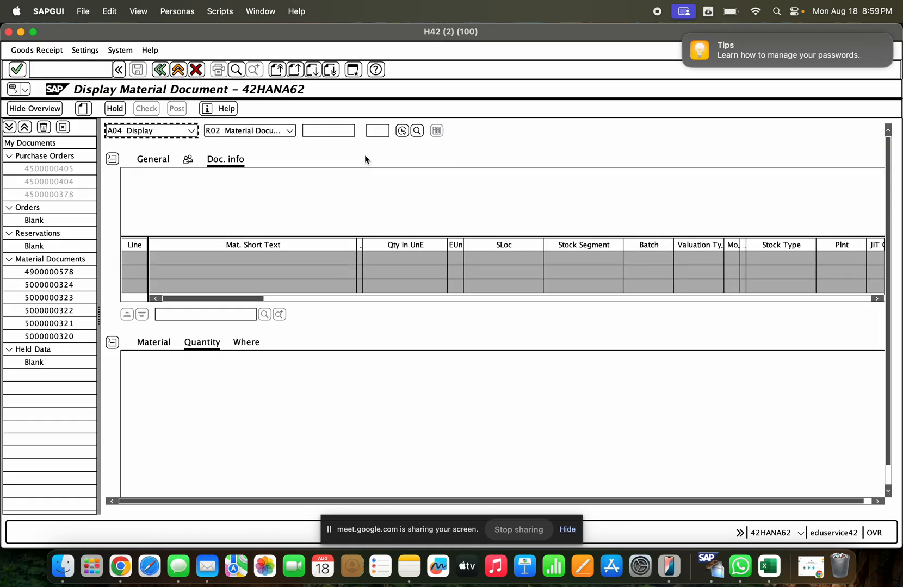
- Set the goods movement action to A08 Transfer Posting with reference R10 Other
{"action": "left_click", "coordinate": [159, 125]}
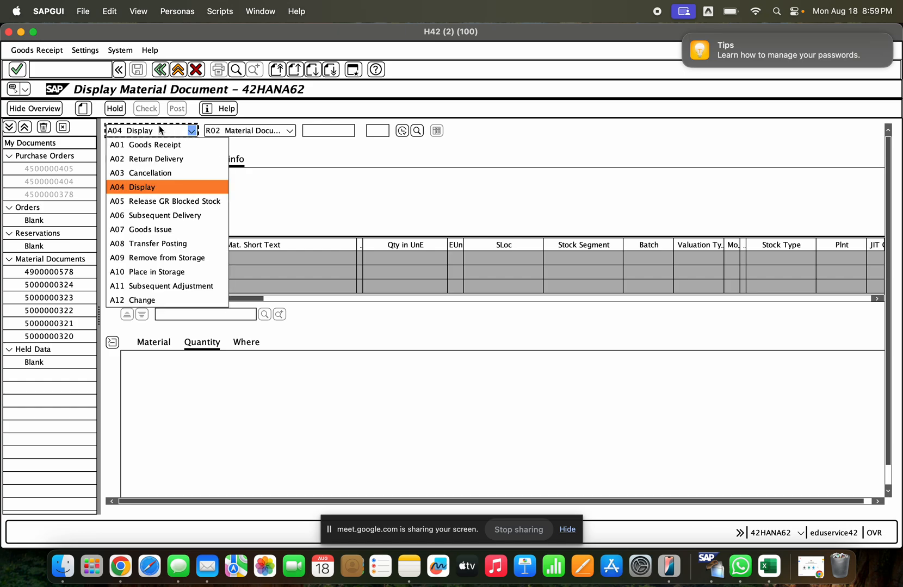
{"action": "left_click", "coordinate": [209, 245]}
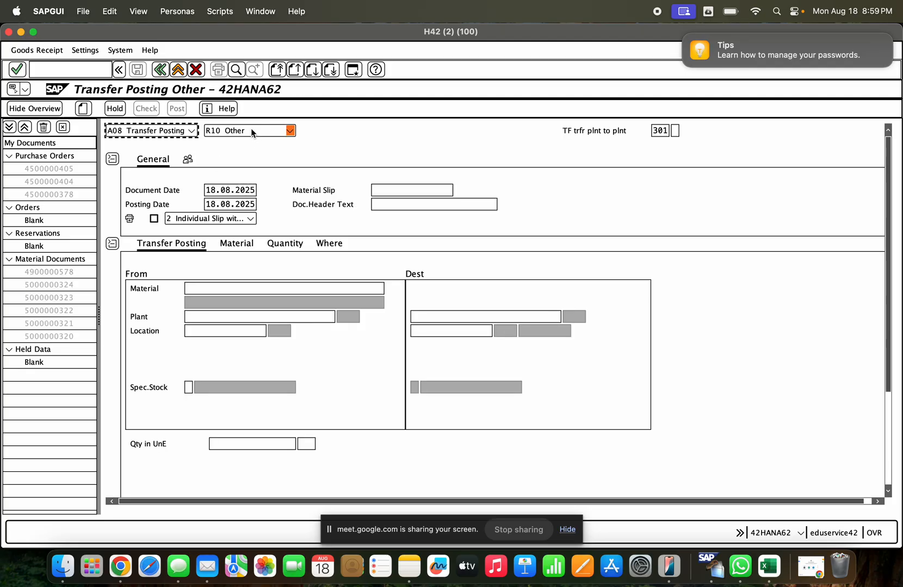
{"action": "left_click", "coordinate": [251, 130]}
{"action": "left_click", "coordinate": [251, 184]}
- Look through the movement type value list for 321, transfer posting from quality inspection to unrestricted
{"action": "left_click", "coordinate": [675, 131]}
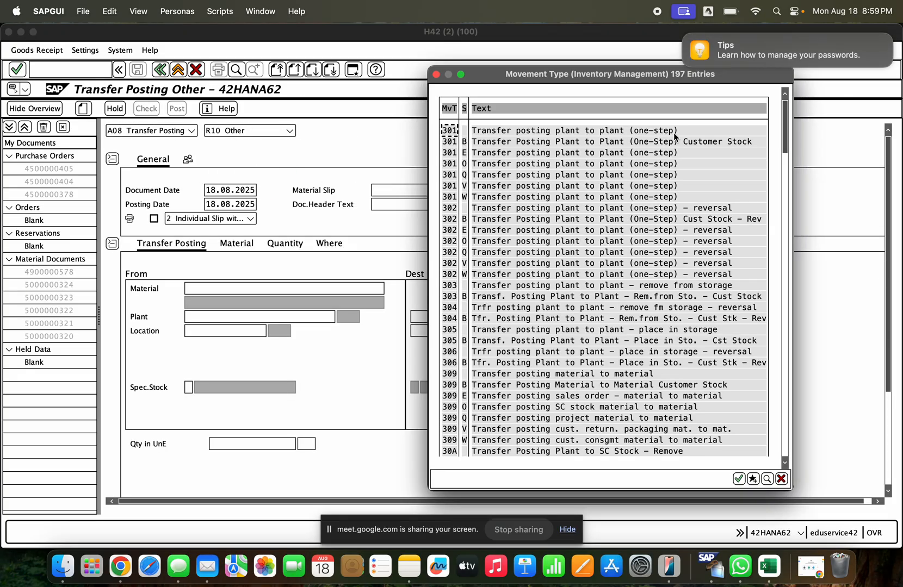
{"action": "scroll", "coordinate": [598, 288], "scroll_direction": "down", "scroll_amount": 3}
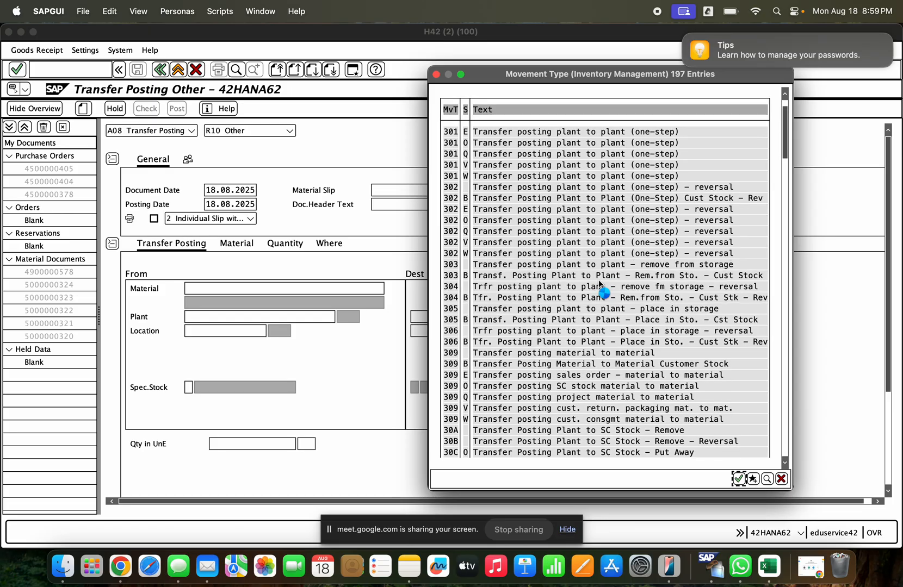
{"action": "left_click", "coordinate": [784, 291]}
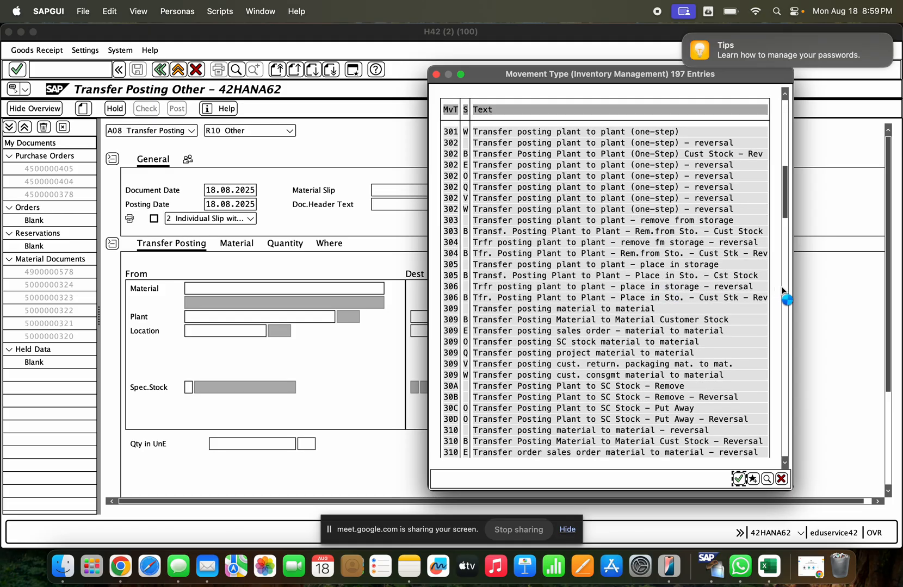
{"action": "left_click", "coordinate": [783, 287]}
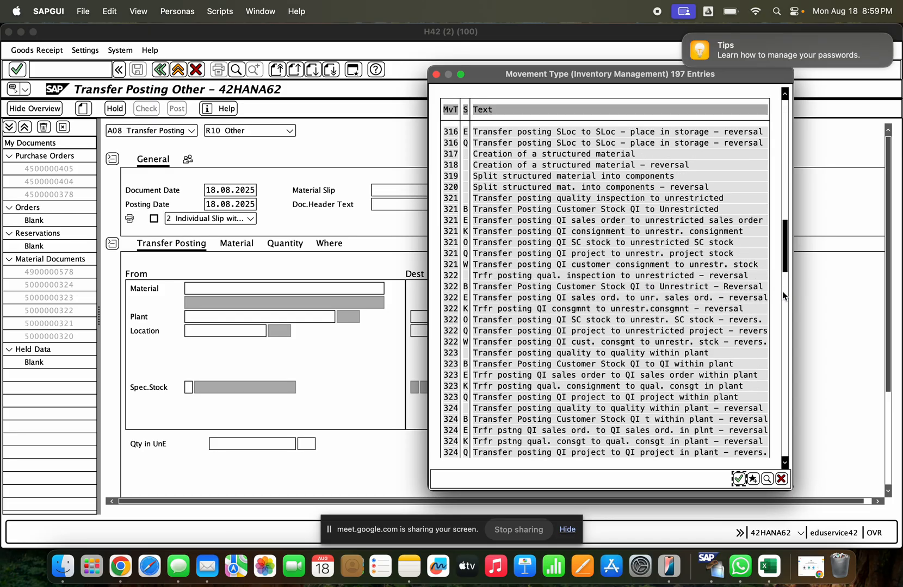
{"action": "left_click", "coordinate": [783, 294]}
{"action": "left_click", "coordinate": [783, 300]}
{"action": "left_click", "coordinate": [784, 304]}
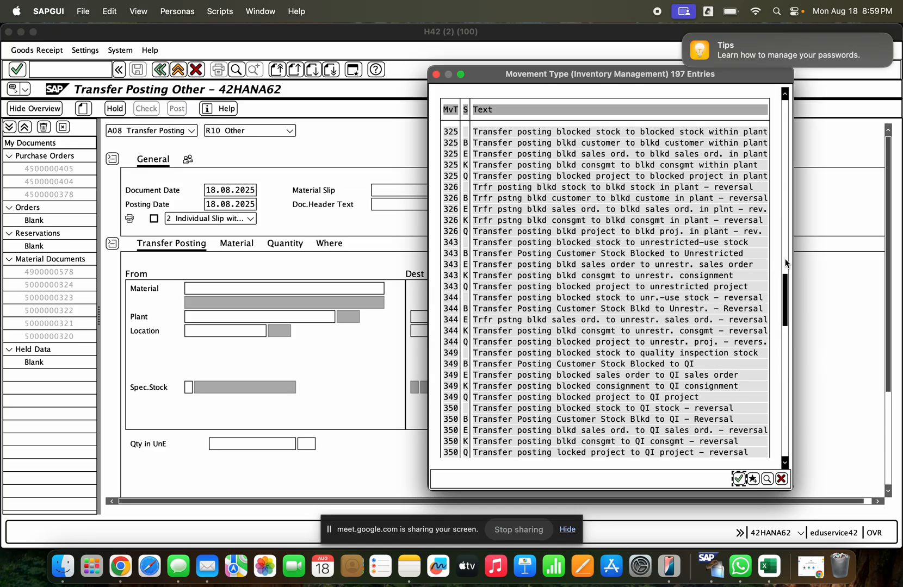
{"action": "left_click_drag", "start_coordinate": [785, 283], "coordinate": [784, 269]}
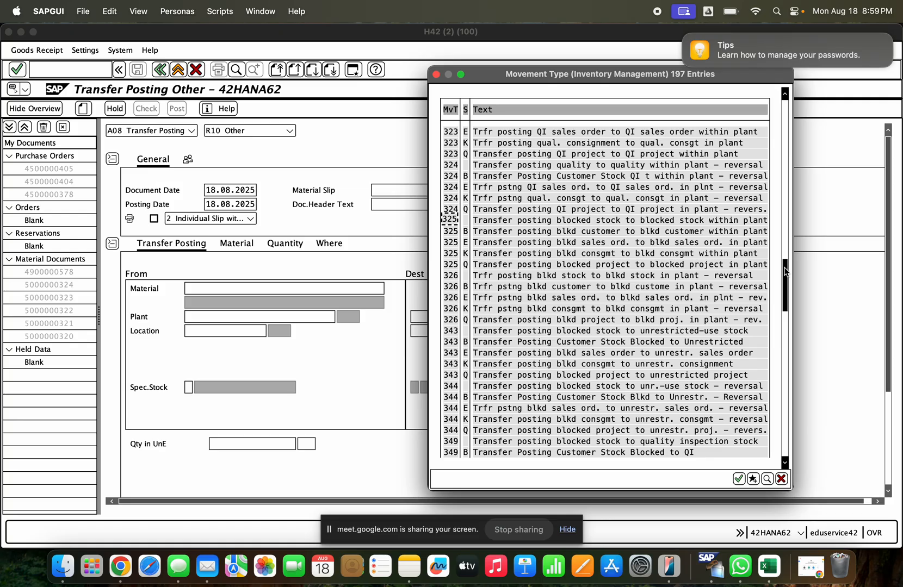
{"action": "left_click_drag", "start_coordinate": [785, 271], "coordinate": [784, 254]}
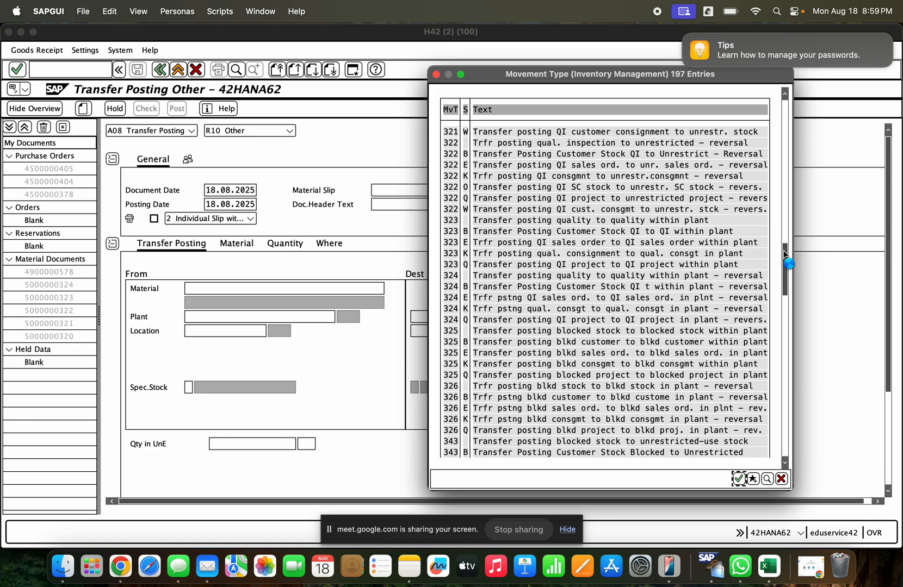
{"action": "left_click", "coordinate": [785, 241]}
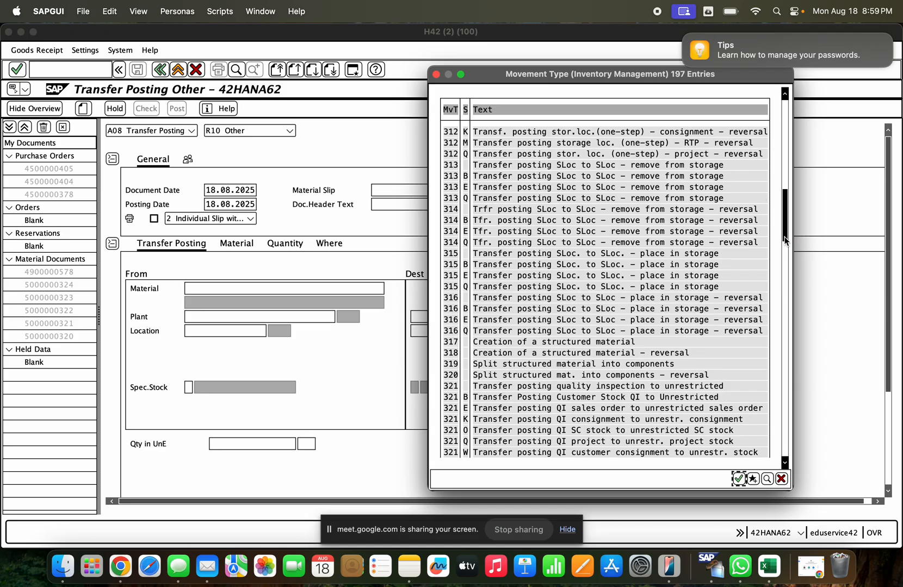
{"action": "scroll", "coordinate": [572, 309], "scroll_direction": "down", "scroll_amount": 1}
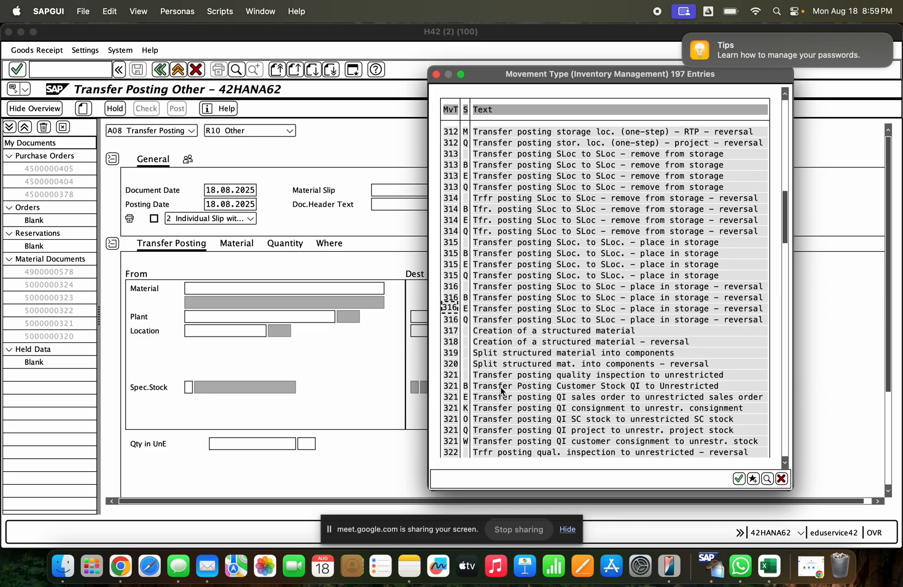
{"action": "left_click", "coordinate": [481, 375]}
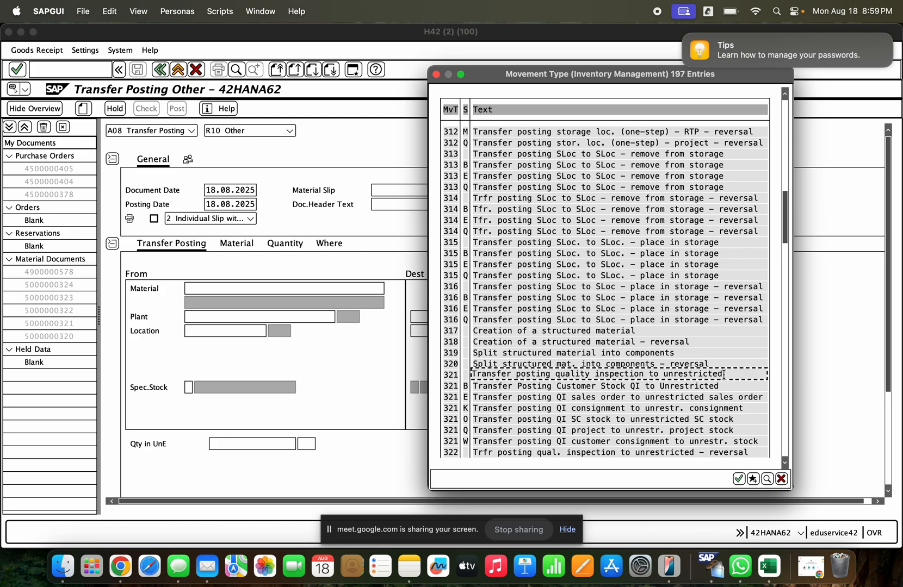
{"action": "left_click_drag", "start_coordinate": [724, 375], "coordinate": [474, 382]}
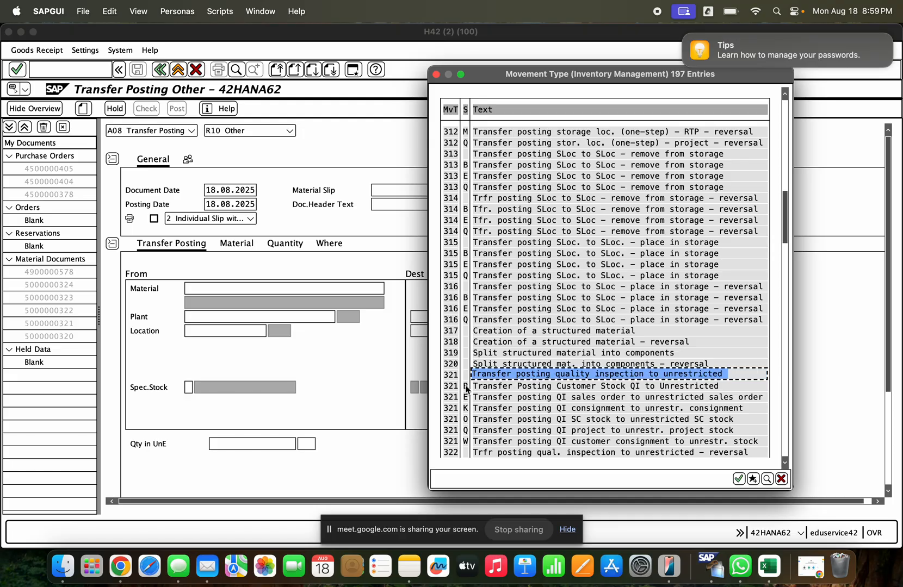
- Examine the special stock variants of movement type 321 and the plain 322 reversal entry in the list
{"action": "left_click", "coordinate": [465, 387]}
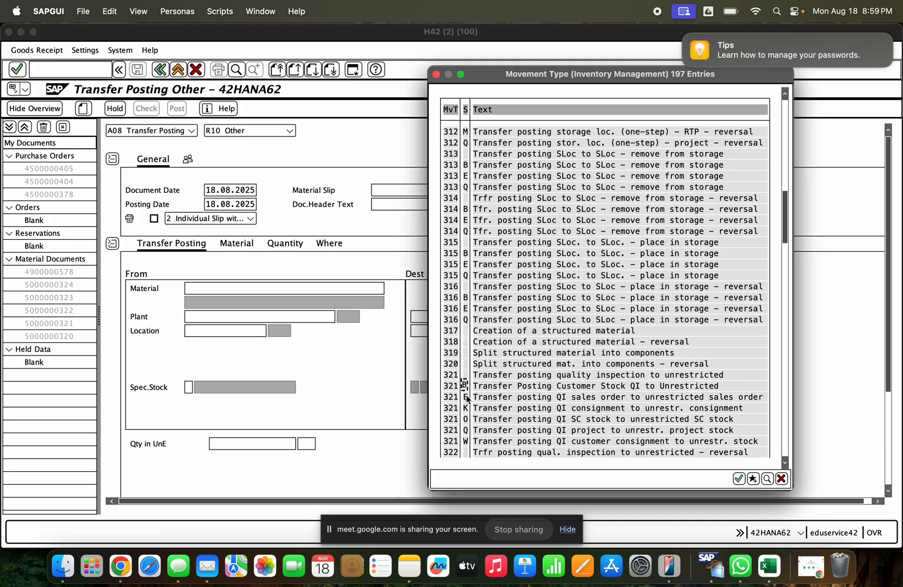
{"action": "left_click", "coordinate": [466, 407]}
{"action": "left_click", "coordinate": [465, 389]}
{"action": "left_click", "coordinate": [785, 463]}
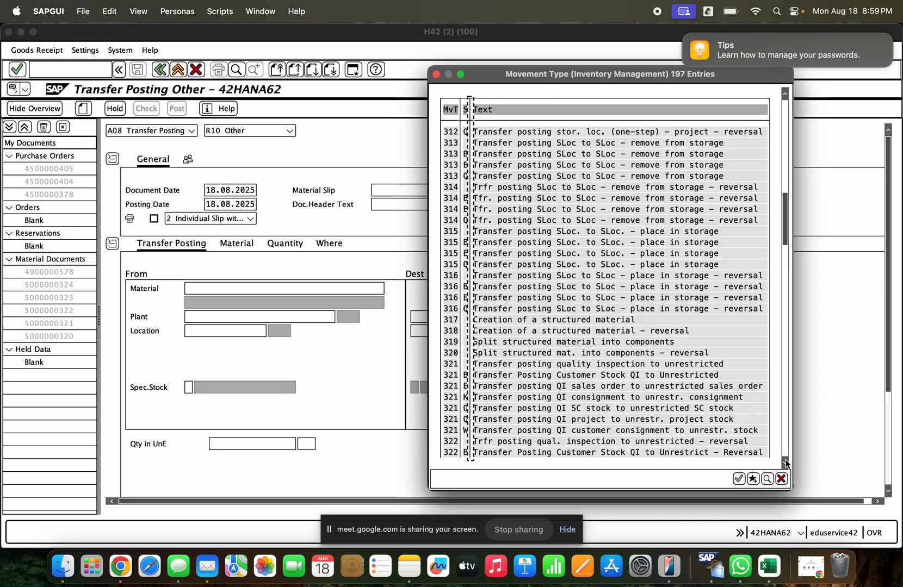
{"action": "left_click", "coordinate": [785, 462]}
{"action": "left_click", "coordinate": [785, 463]}
{"action": "left_click", "coordinate": [785, 462]}
{"action": "left_click", "coordinate": [785, 463]}
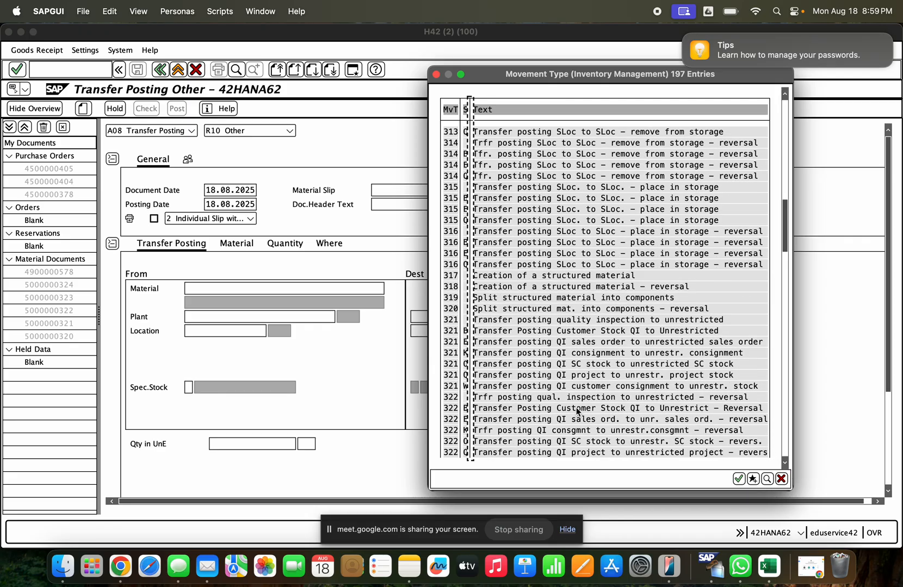
{"action": "left_click", "coordinate": [512, 399]}
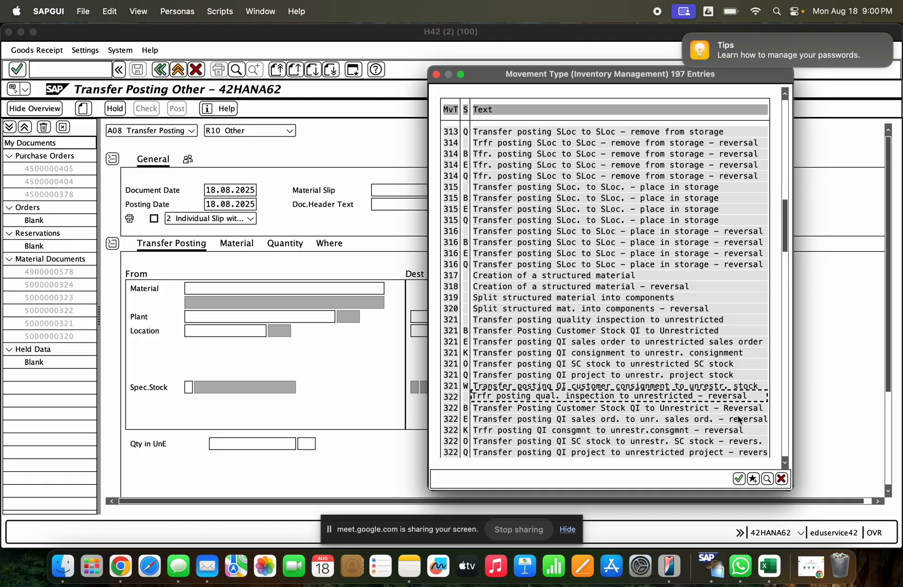
- Choose movement type 322 for the transfer posting and enter material 1000241, copied from the stock overview
{"action": "double_click", "coordinate": [523, 396]}
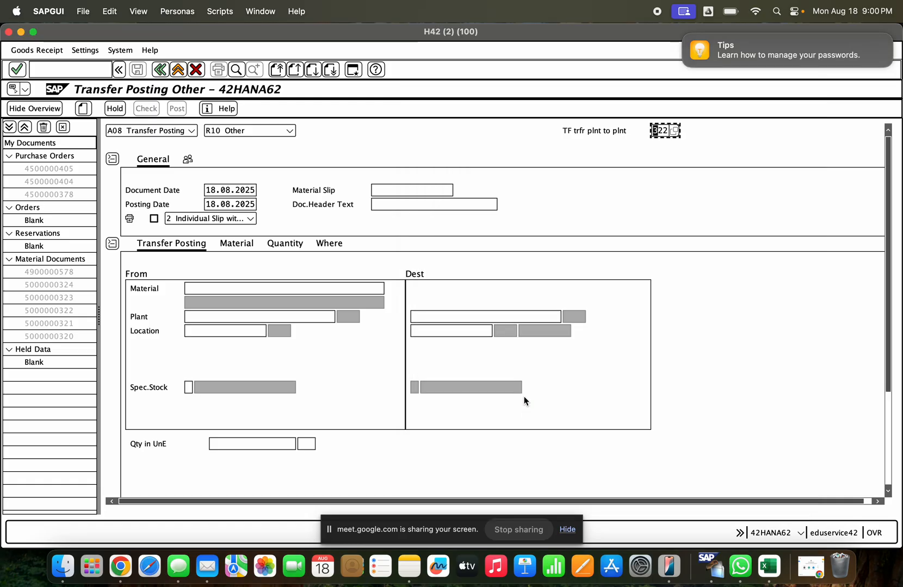
{"action": "left_click_drag", "start_coordinate": [652, 131], "coordinate": [672, 132]}
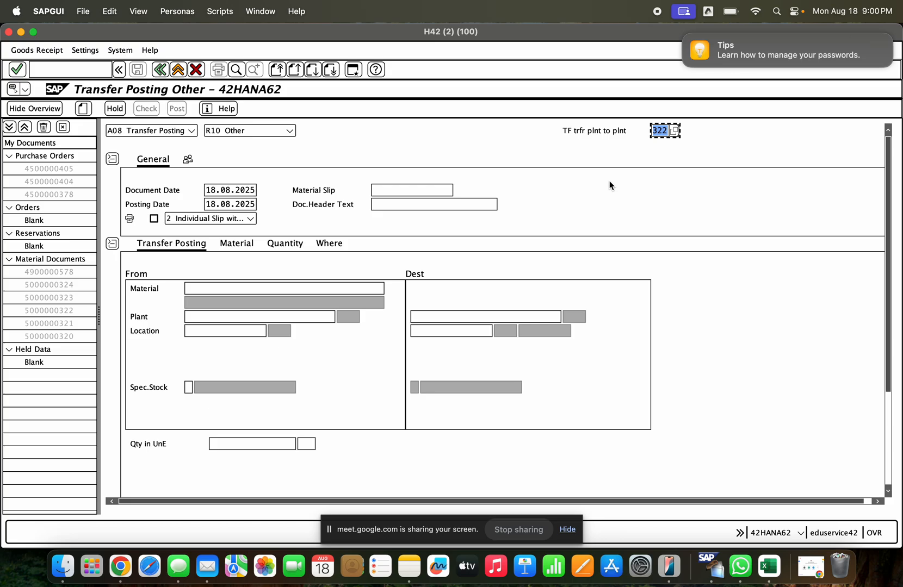
{"action": "left_click", "coordinate": [280, 289]}
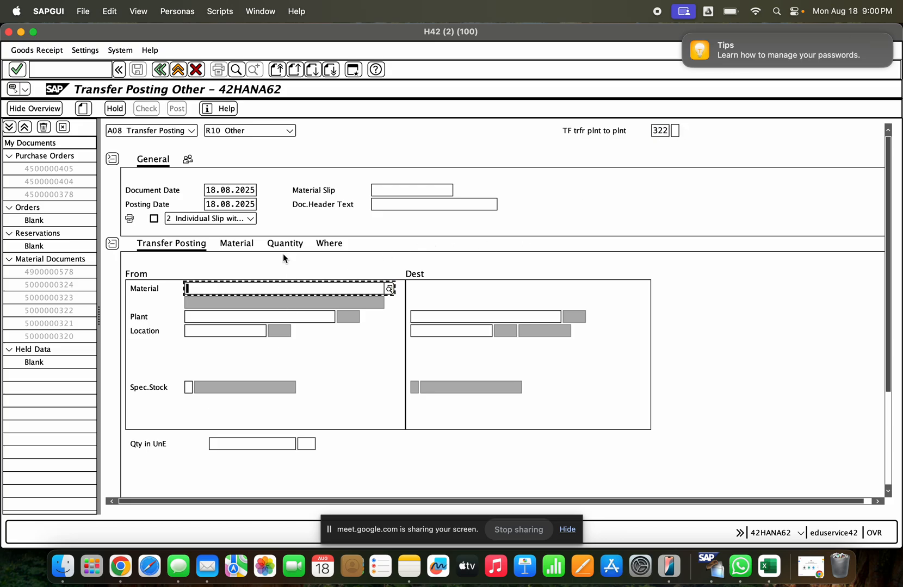
{"action": "left_click", "coordinate": [21, 32]}
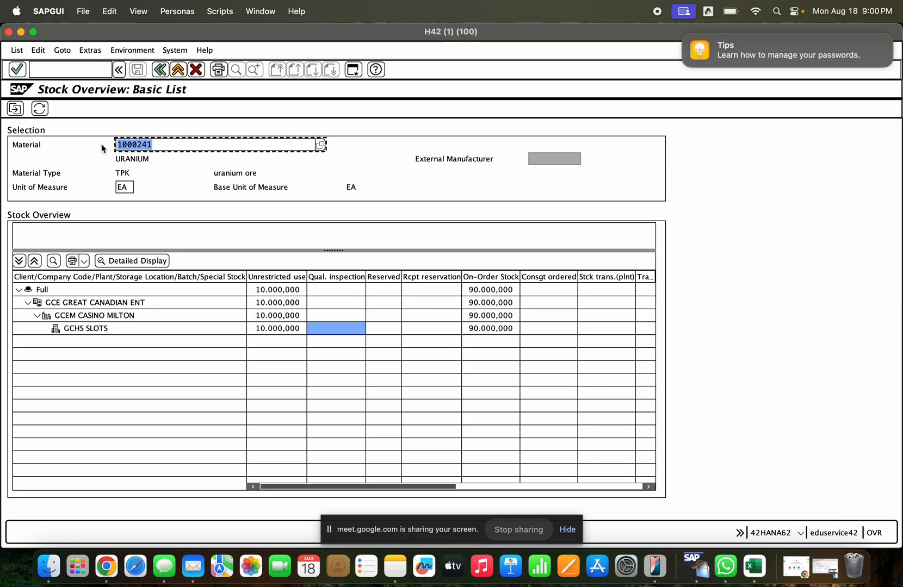
{"action": "key", "text": "super+c"}
{"action": "left_click", "coordinate": [835, 571]}
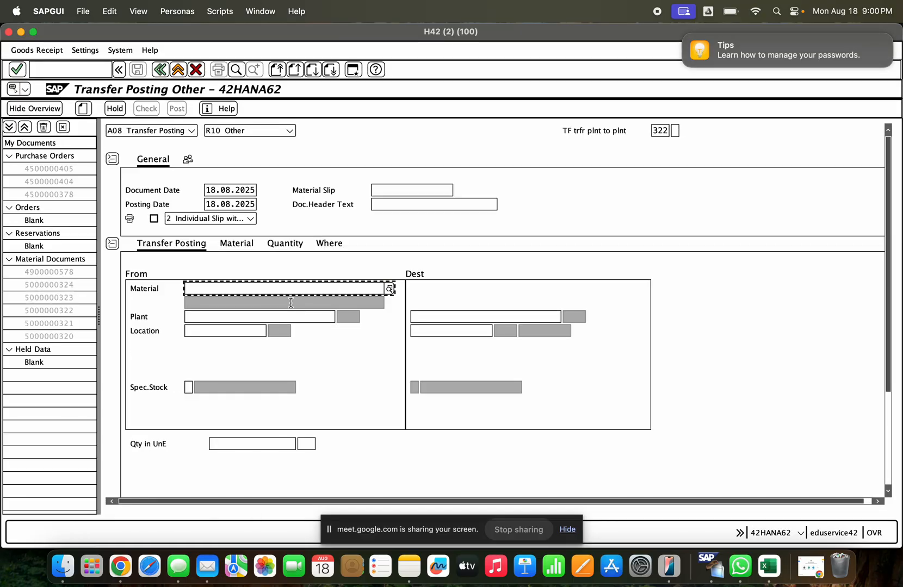
{"action": "key", "text": "super+v"}
{"action": "key", "text": "Return"}
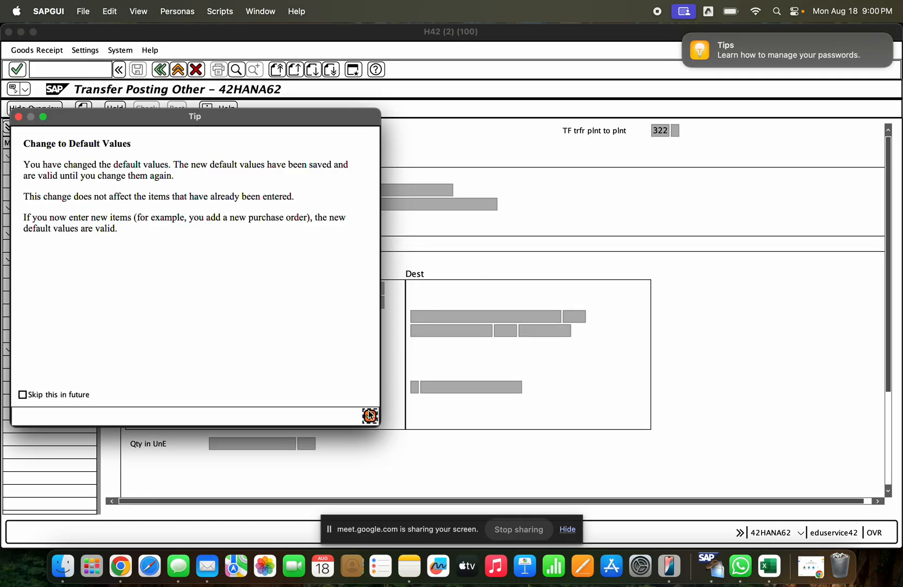
{"action": "left_click", "coordinate": [370, 416]}
- Enter source plant GCEM and source storage location GCHS, looking up the location in the stock overview
{"action": "left_click", "coordinate": [224, 320]}
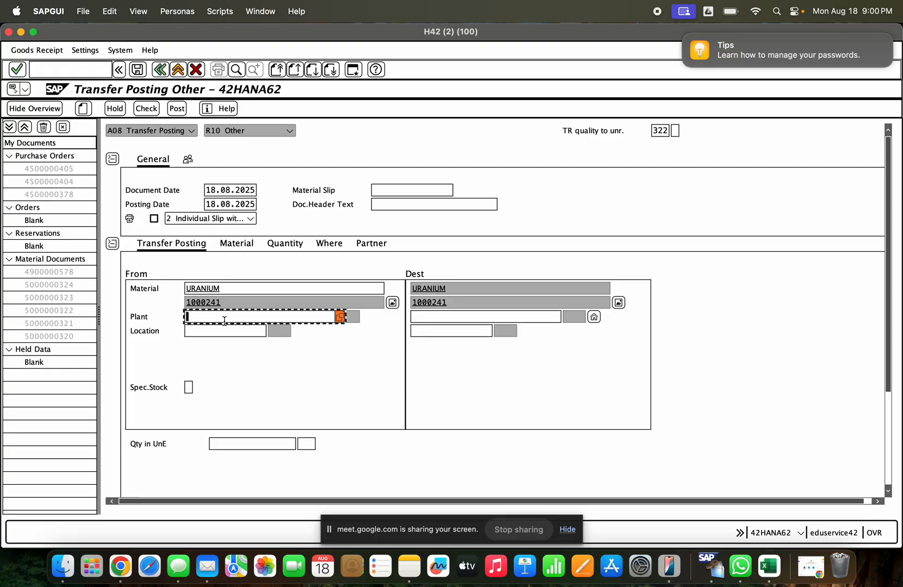
{"action": "type", "text": "ucem"}
{"action": "key", "text": "Return"}
{"action": "left_click", "coordinate": [226, 330]}
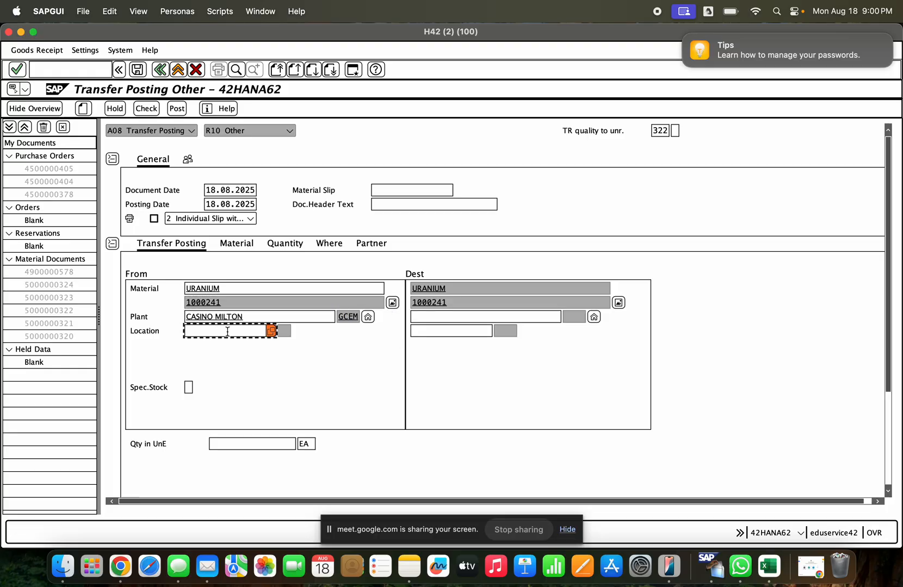
{"action": "type", "text": "gce"}
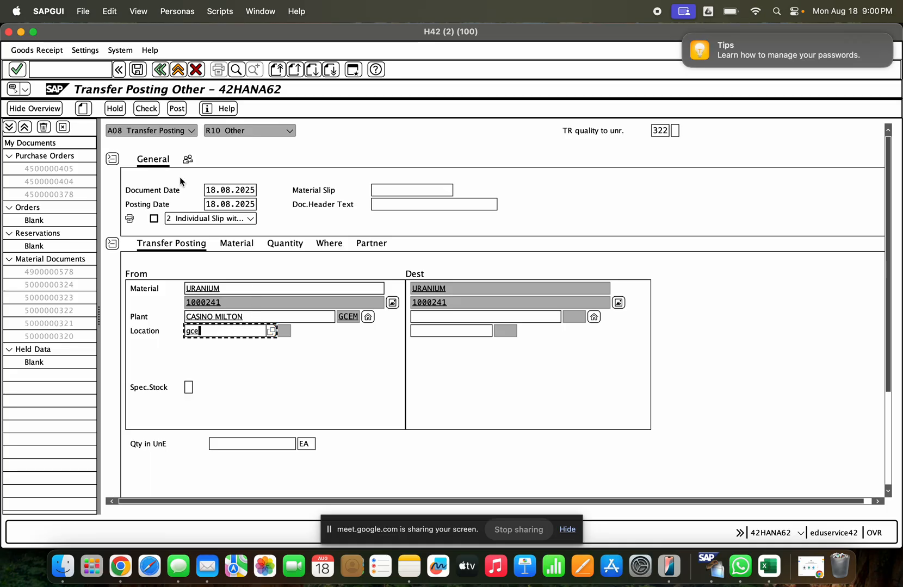
{"action": "left_click", "coordinate": [20, 31]}
{"action": "left_click", "coordinate": [77, 330]}
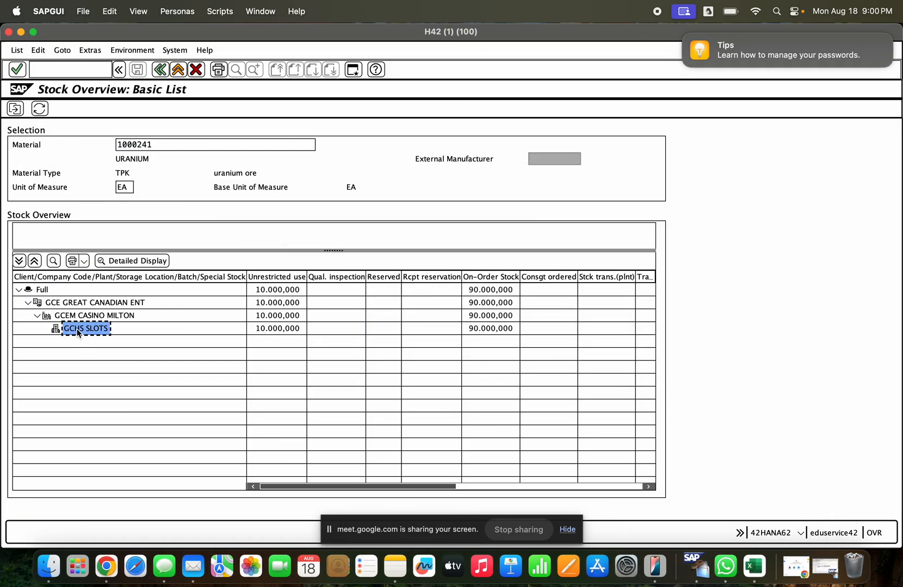
{"action": "left_click", "coordinate": [825, 565]}
{"action": "key", "text": "BackSpace"}
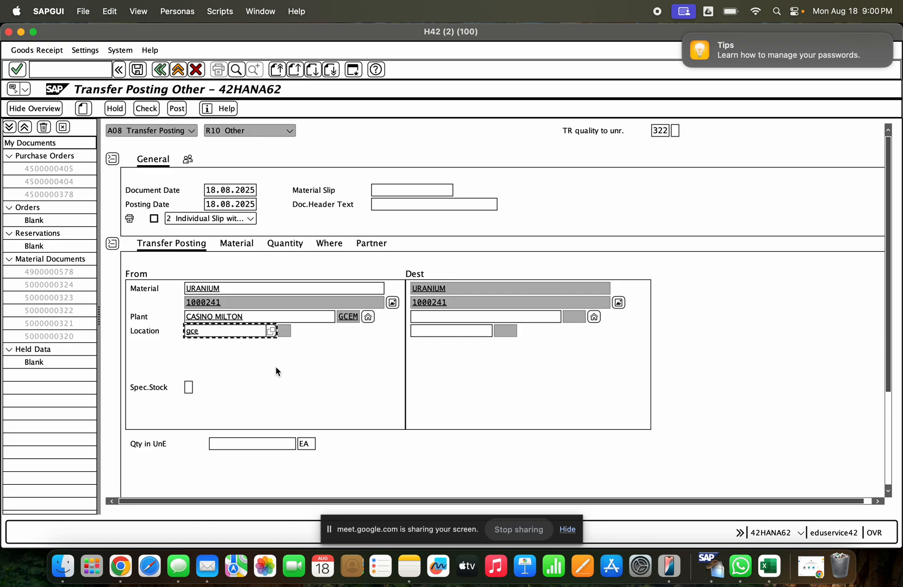
{"action": "type", "text": "hs"}
{"action": "key", "text": "Return"}
- Enter destination plant GCEM and destination storage location GCHS for the transfer posting
{"action": "left_click", "coordinate": [426, 320]}
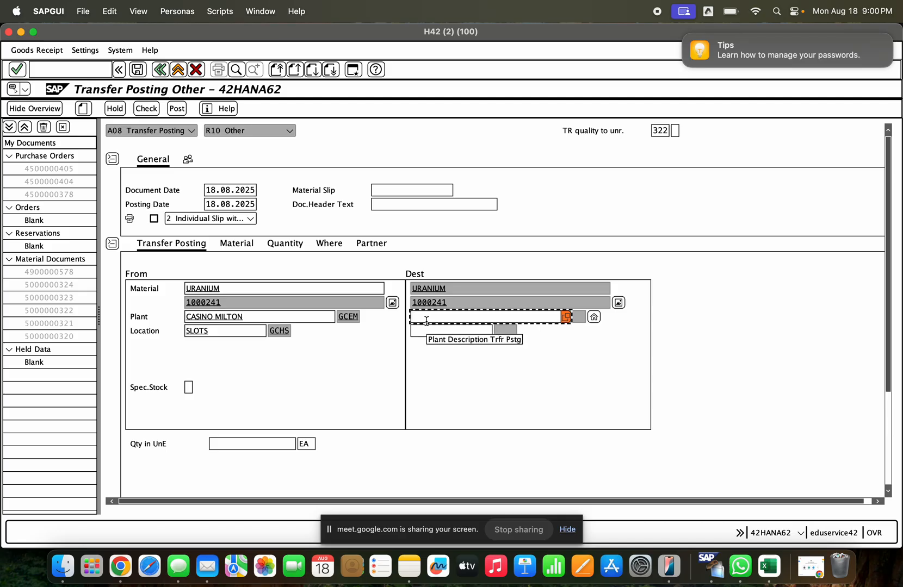
{"action": "type", "text": "gcem"}
{"action": "key", "text": "Return"}
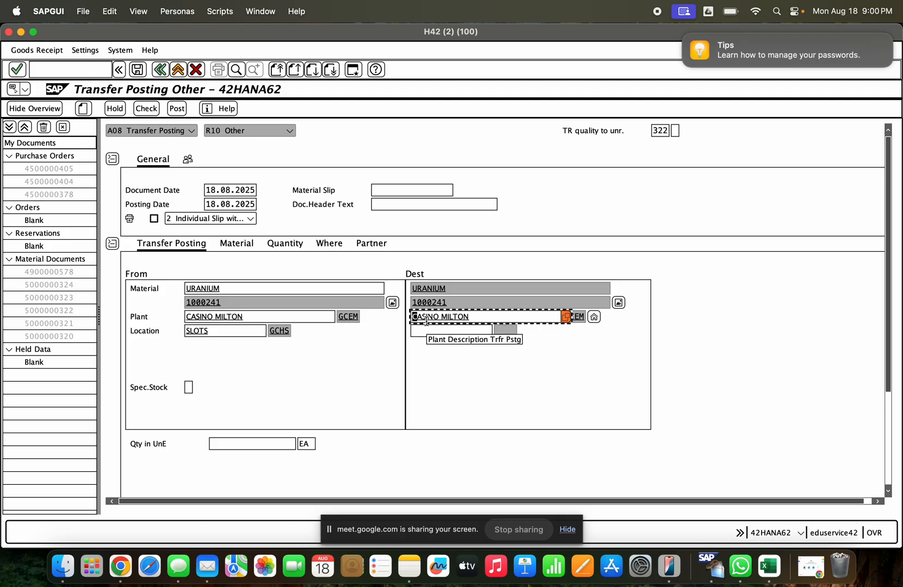
{"action": "left_click", "coordinate": [429, 330]}
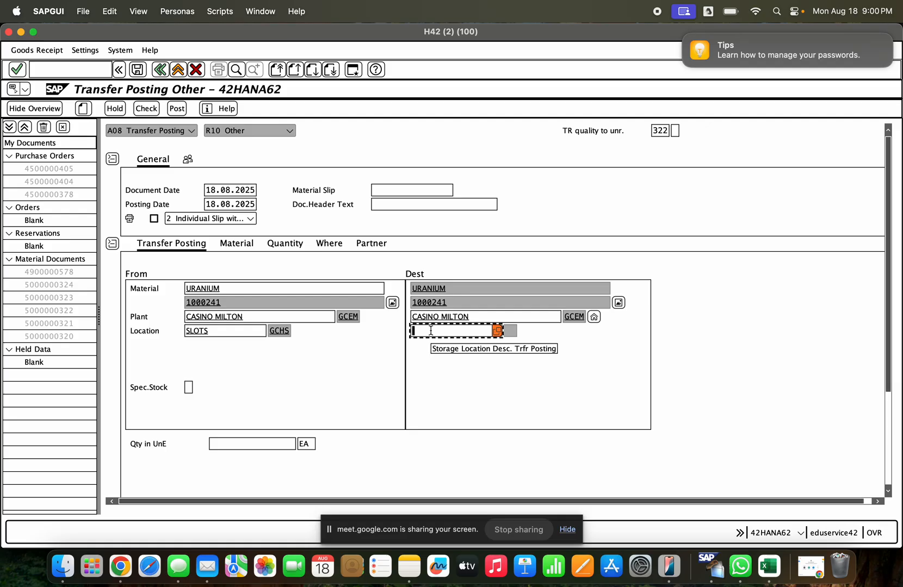
{"action": "type", "text": "gchs"}
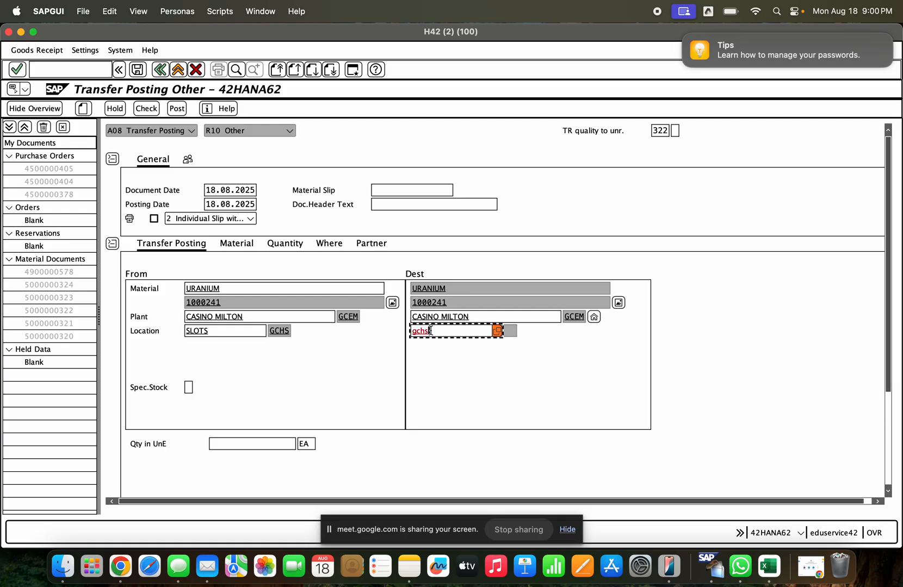
{"action": "key", "text": "Return"}
{"action": "left_click", "coordinate": [544, 317]}
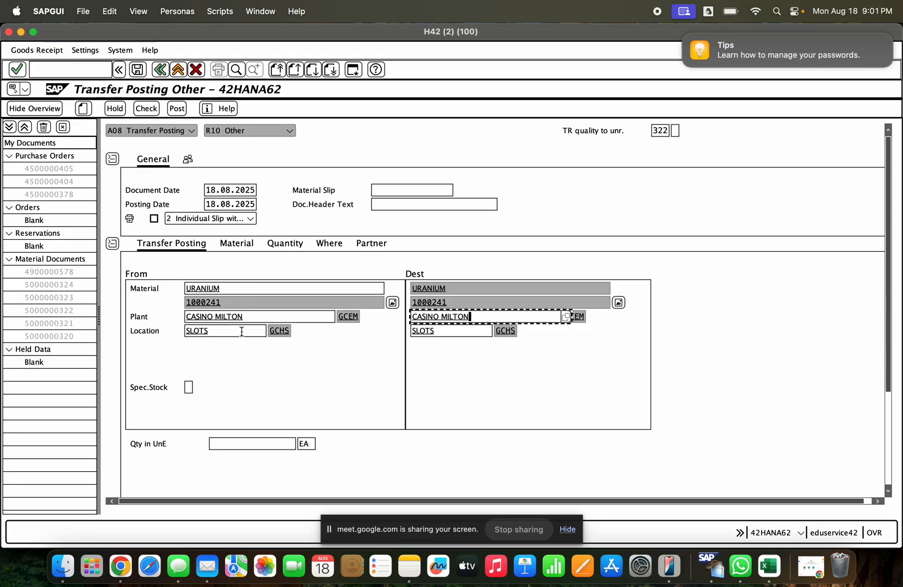
{"action": "left_click", "coordinate": [460, 332]}
- Set the item's quantity in unit of entry to 50 EA
{"action": "left_click", "coordinate": [285, 244]}
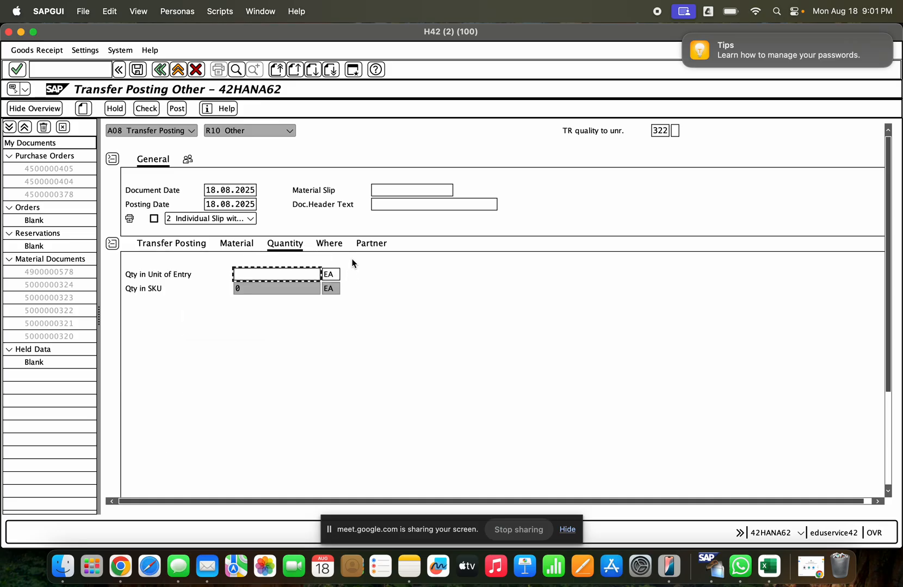
{"action": "left_click", "coordinate": [235, 246]}
{"action": "left_click", "coordinate": [269, 248]}
{"action": "type", "text": "50"}
{"action": "key", "text": "Return"}
- Change the line item's movement type to 322 in its location details
{"action": "left_click", "coordinate": [333, 247]}
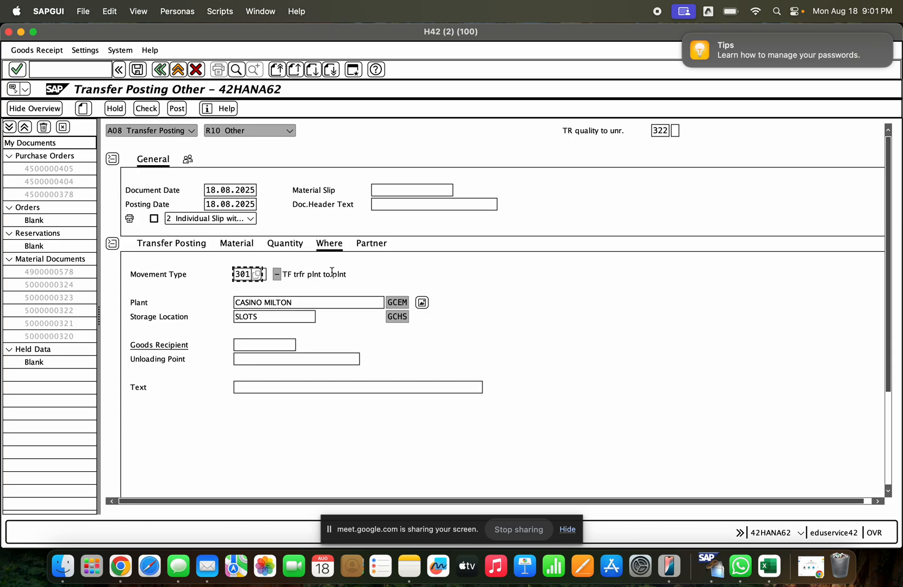
{"action": "left_click_drag", "start_coordinate": [234, 275], "coordinate": [243, 278]}
{"action": "type", "text": "322"}
{"action": "key", "text": "Return"}
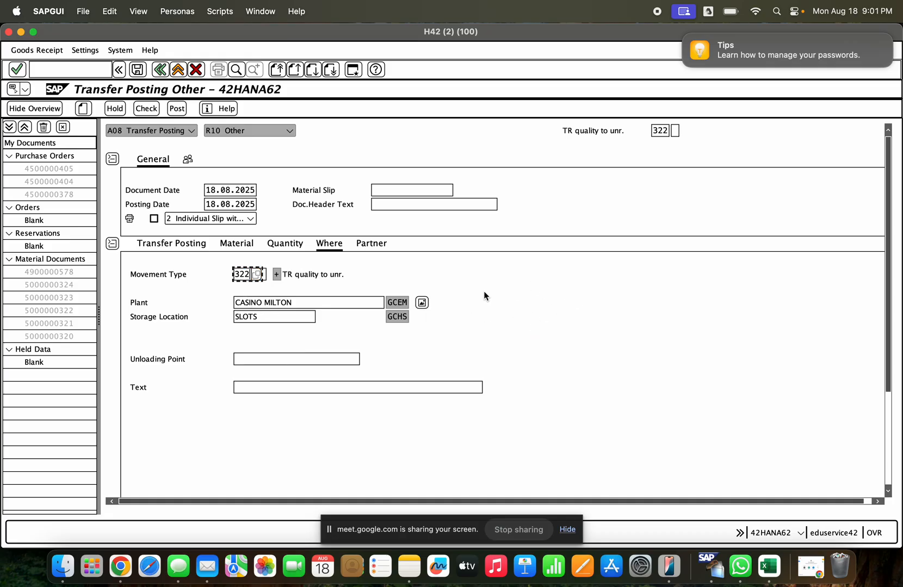
{"action": "left_click", "coordinate": [335, 306]}
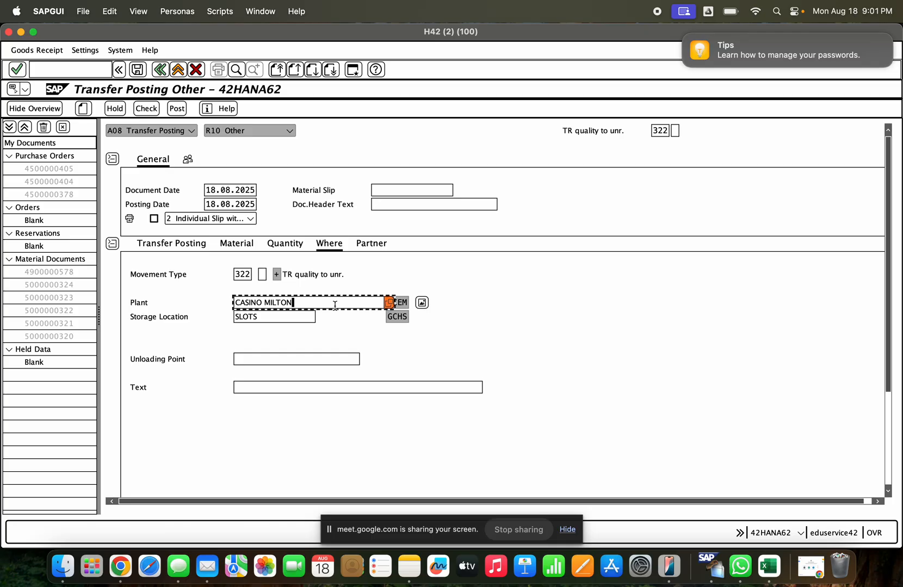
{"action": "left_click", "coordinate": [298, 275]}
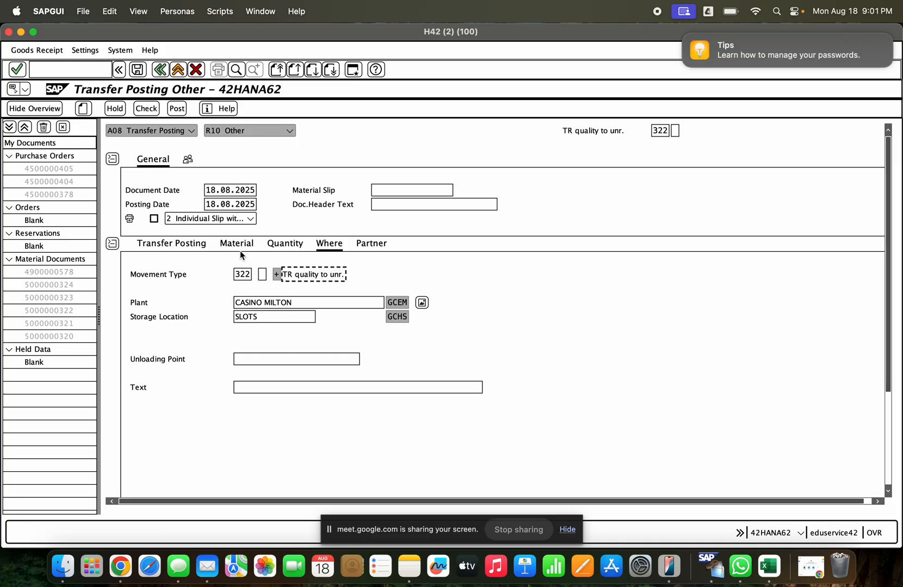
- Review the item's quantity and mark the URANIUM line item as OK
{"action": "left_click", "coordinate": [277, 248]}
{"action": "left_click", "coordinate": [329, 243]}
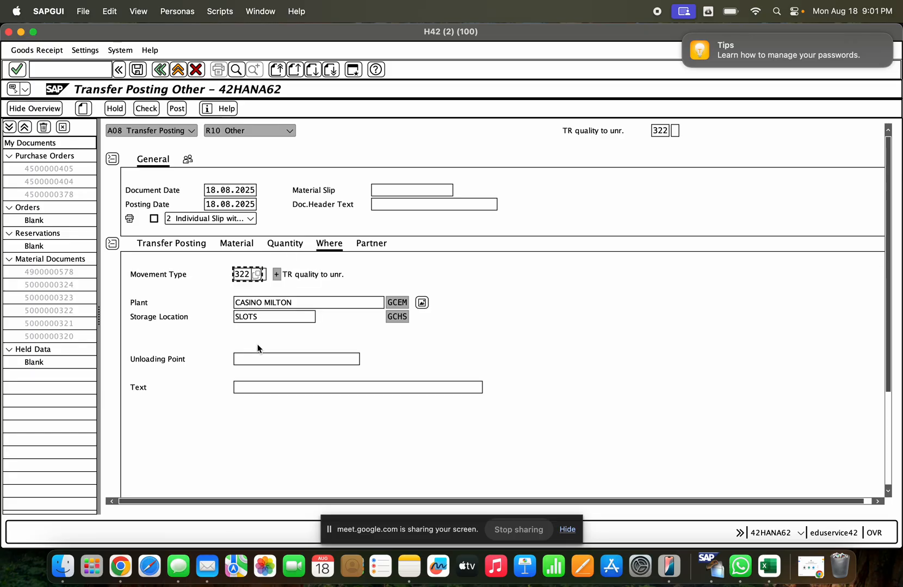
{"action": "scroll", "coordinate": [615, 440], "scroll_direction": "down", "scroll_amount": 5}
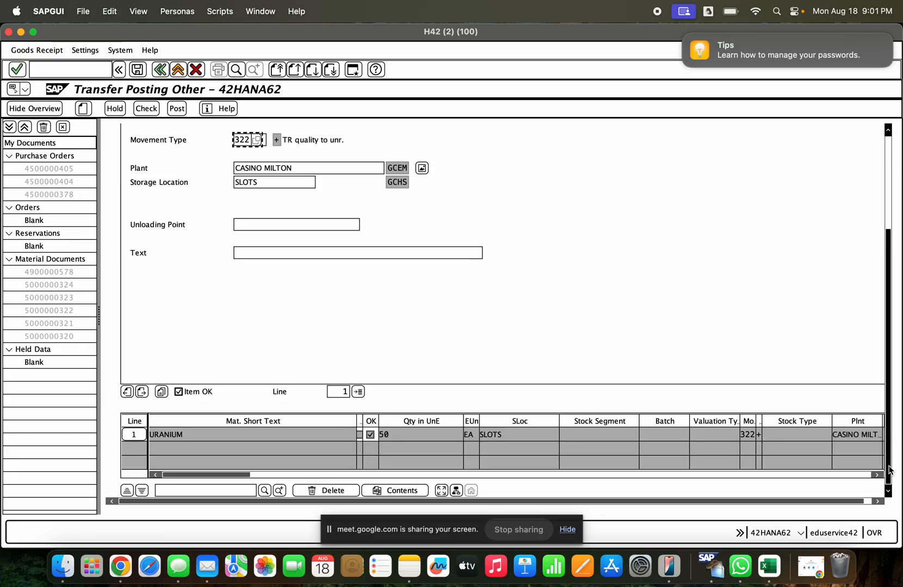
{"action": "left_click", "coordinate": [207, 392]}
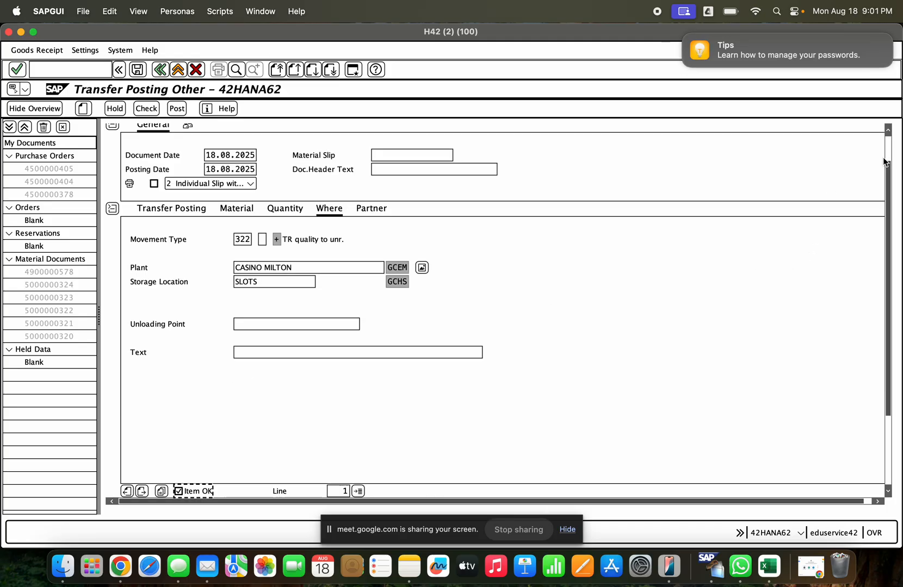
{"action": "left_click", "coordinate": [889, 132]}
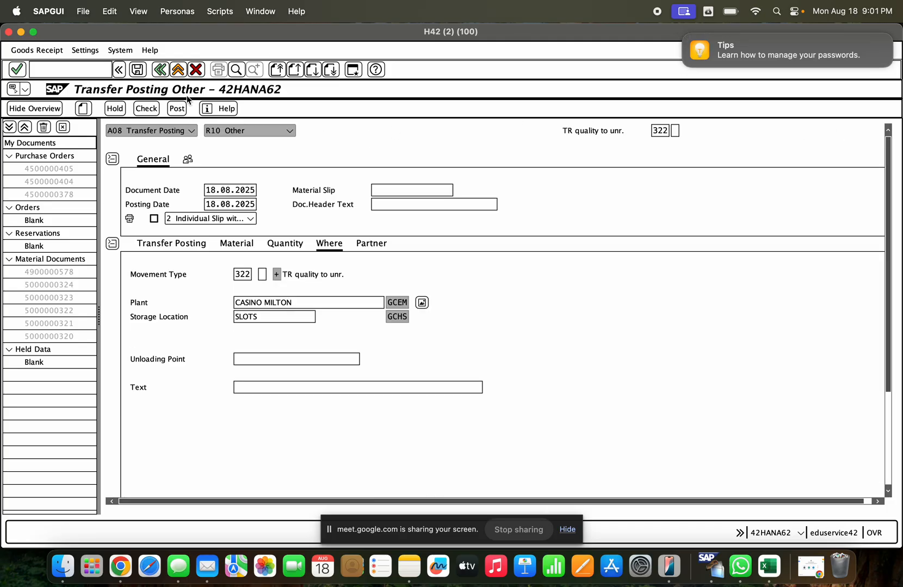
- Check the transfer posting document and post it
{"action": "left_click", "coordinate": [152, 110]}
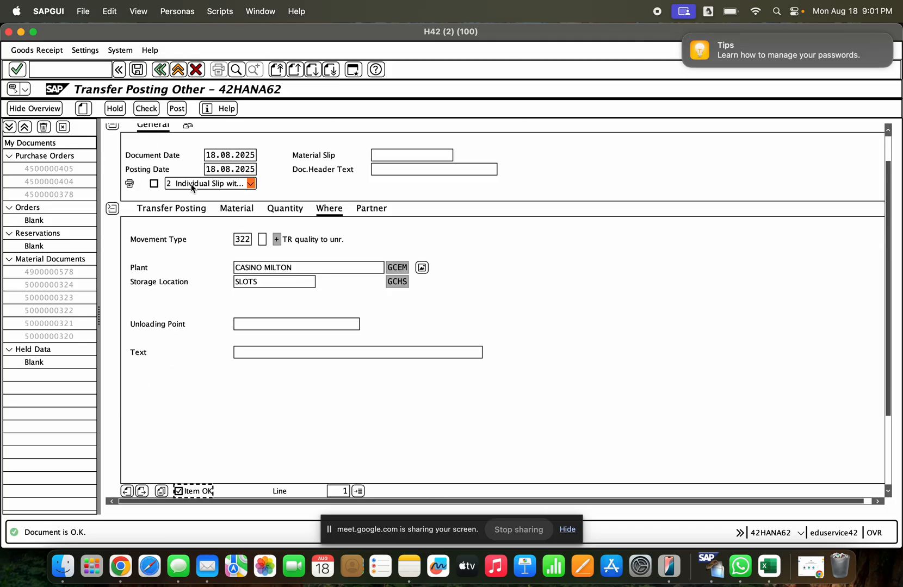
{"action": "left_click", "coordinate": [173, 110]}
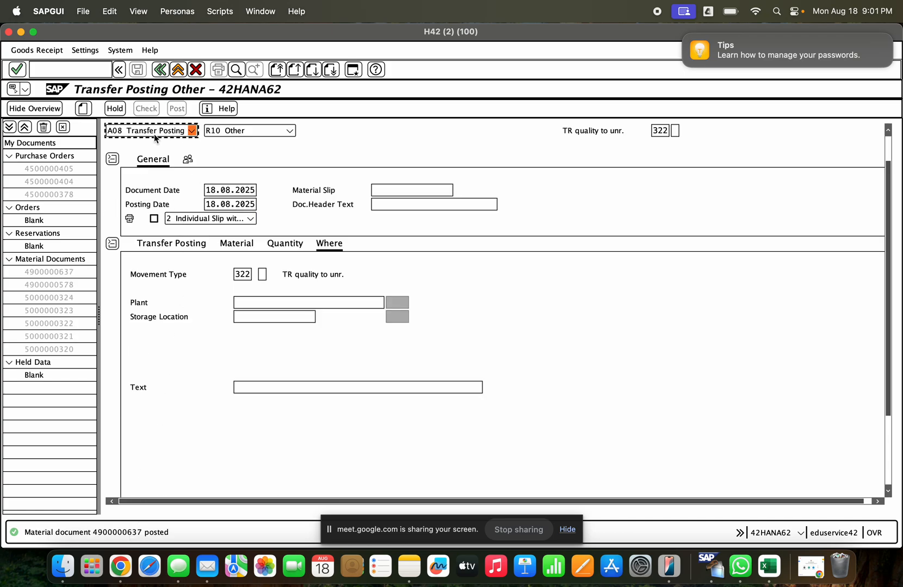
- Display the newly posted material document and view its quantity details
{"action": "left_click", "coordinate": [192, 130]}
{"action": "left_click", "coordinate": [163, 187]}
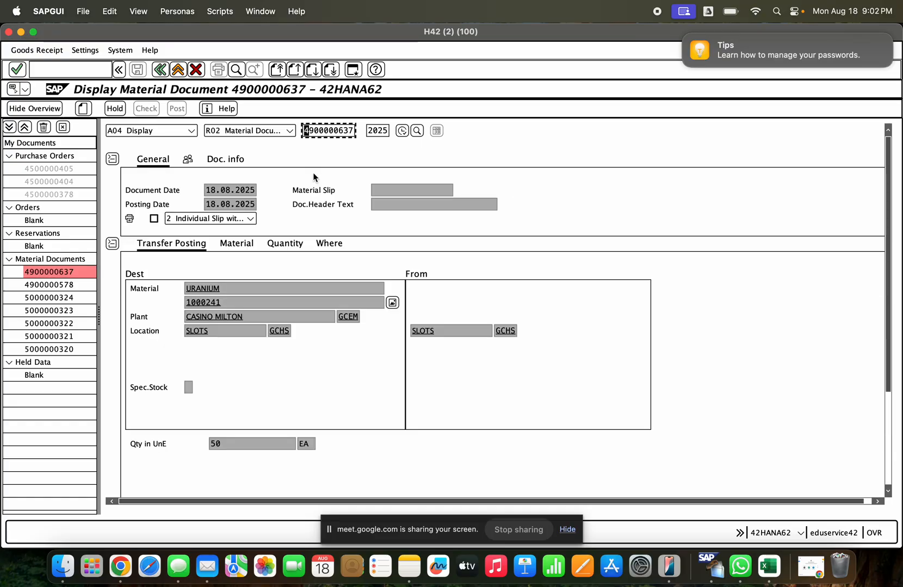
{"action": "left_click", "coordinate": [285, 243]}
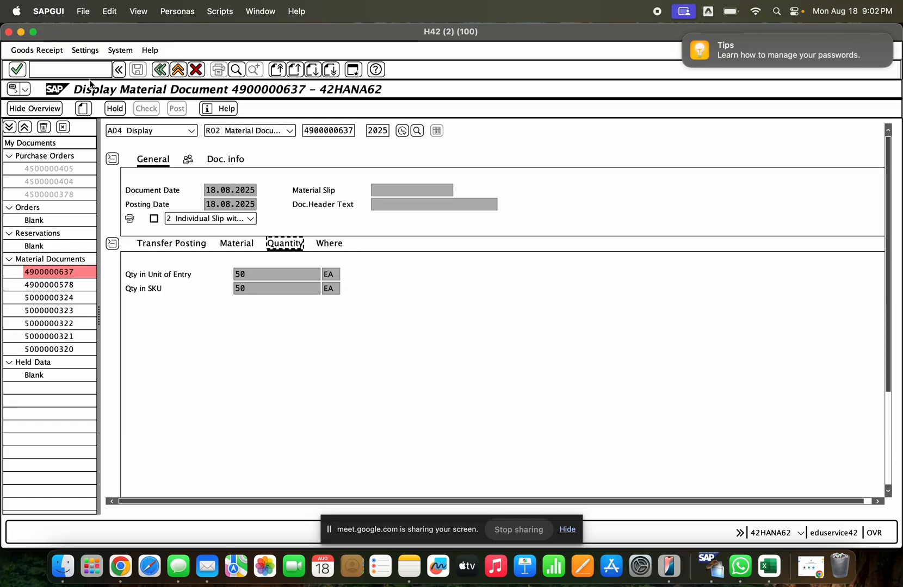
- Return to the stock overview of material 1000241 and refresh its stock figures
{"action": "left_click", "coordinate": [22, 32]}
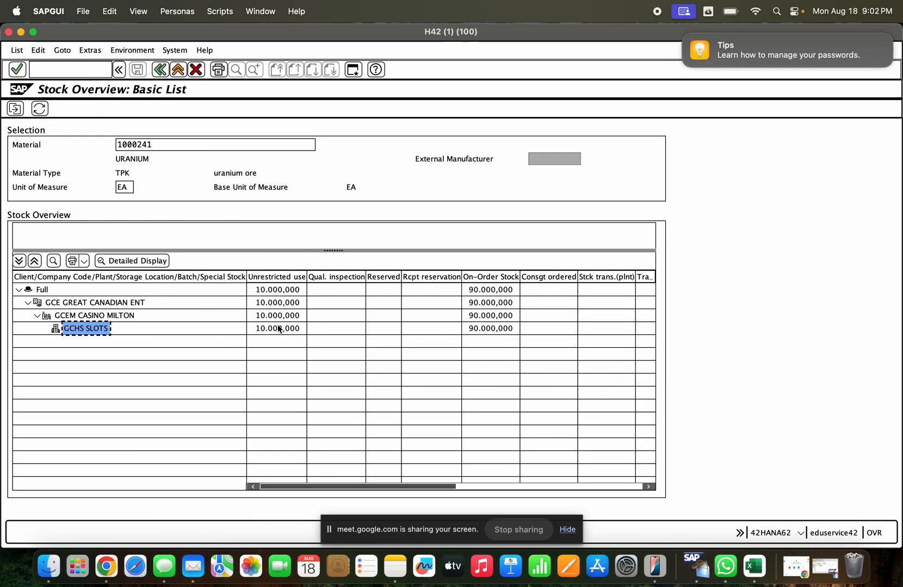
{"action": "left_click", "coordinate": [280, 329]}
{"action": "left_click", "coordinate": [40, 109]}
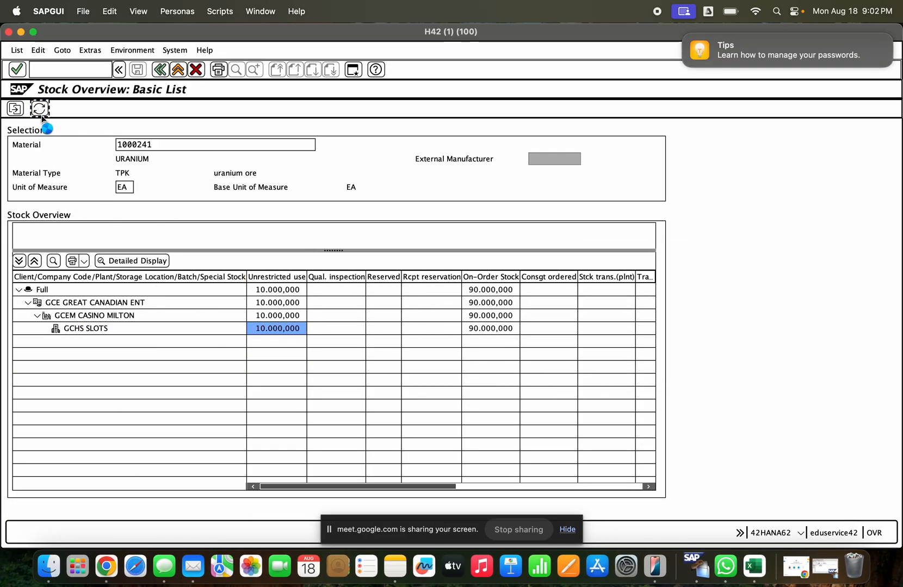
- Compare the quality inspection and unrestricted-use stock of storage location GCHS in the stock overview
{"action": "left_click", "coordinate": [346, 329]}
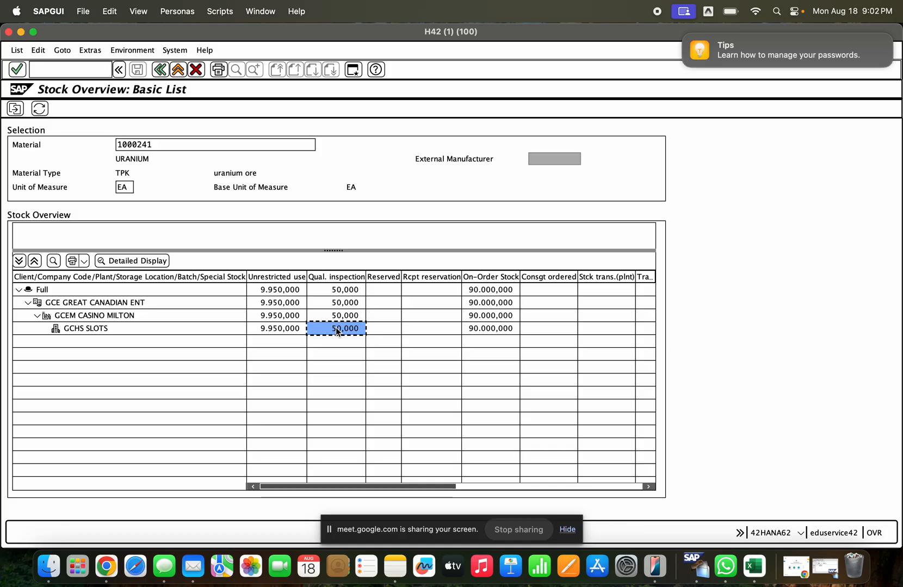
{"action": "left_click", "coordinate": [348, 277]}
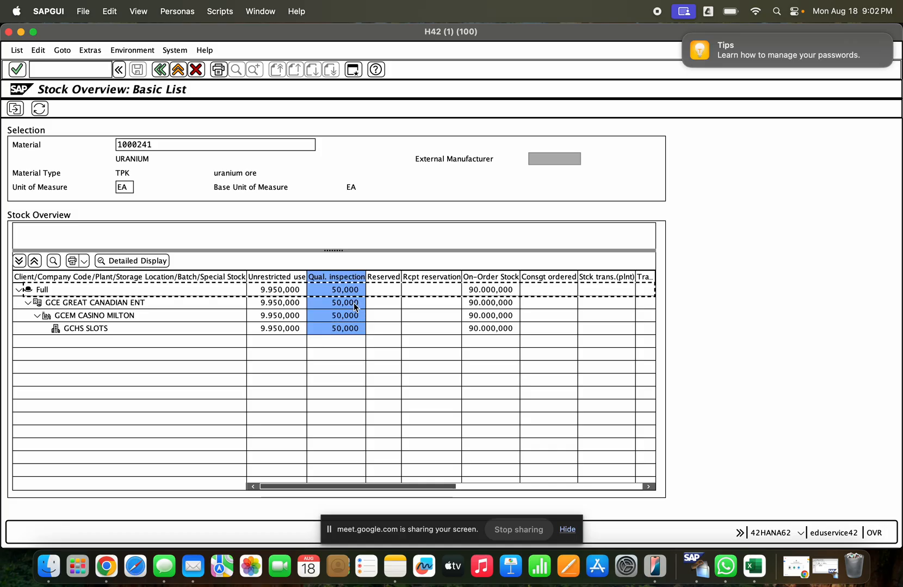
{"action": "left_click", "coordinate": [353, 328]}
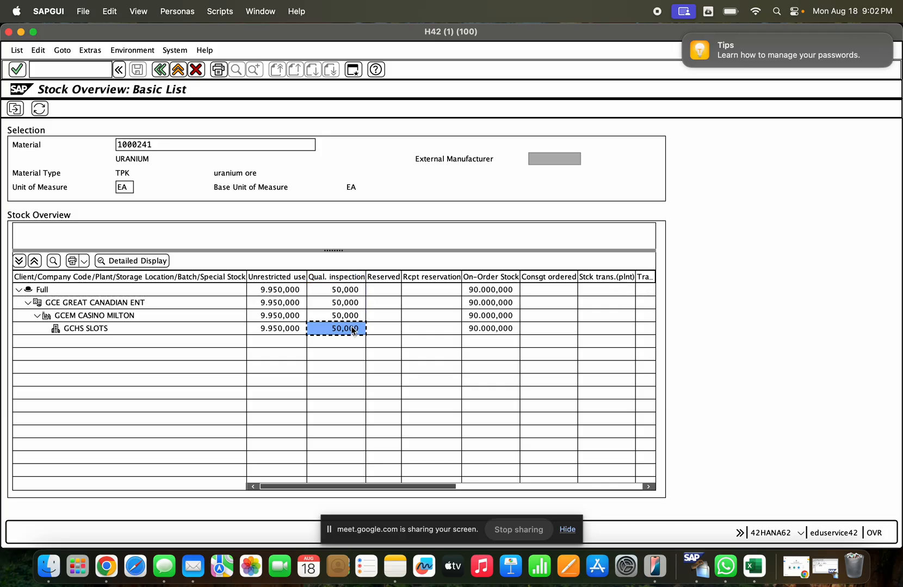
{"action": "left_click", "coordinate": [293, 330]}
{"action": "left_click", "coordinate": [313, 327]}
{"action": "left_click", "coordinate": [273, 277]}
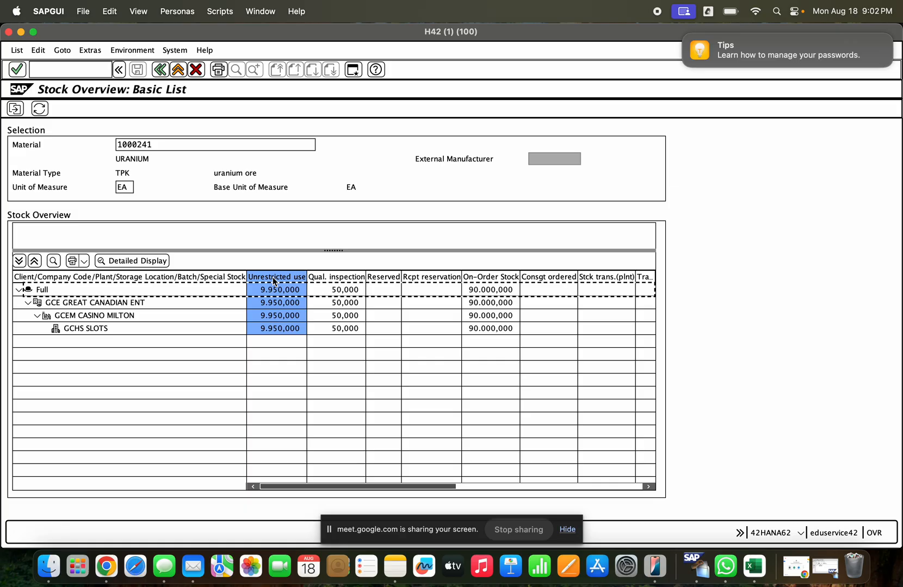
{"action": "left_click", "coordinate": [336, 278]}
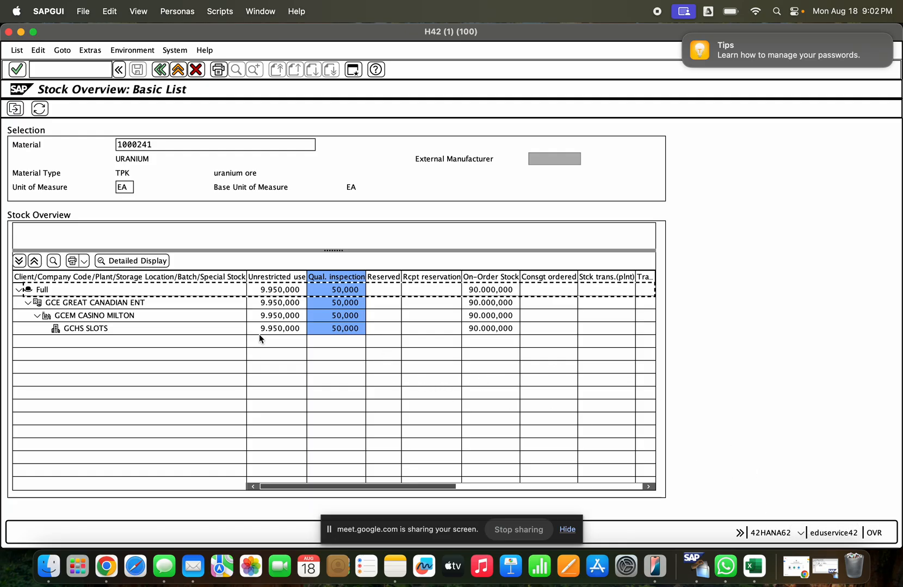
- Examine the unrestricted-use figure against the quality inspection figure for storage location GCHS of material 1000241
{"action": "left_click", "coordinate": [344, 329]}
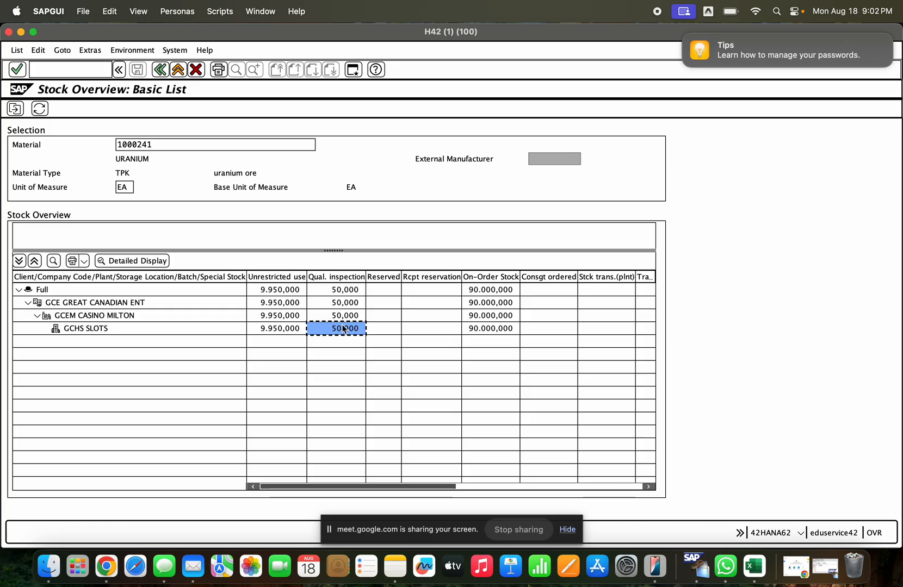
{"action": "left_click", "coordinate": [277, 329]}
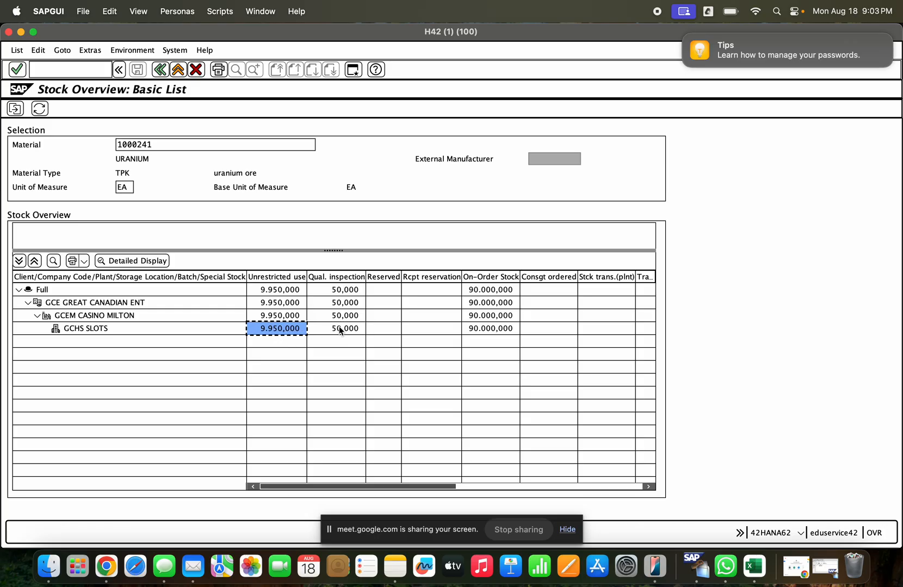
{"action": "left_click", "coordinate": [342, 328]}
{"action": "left_click", "coordinate": [288, 329]}
{"action": "left_click", "coordinate": [342, 330]}
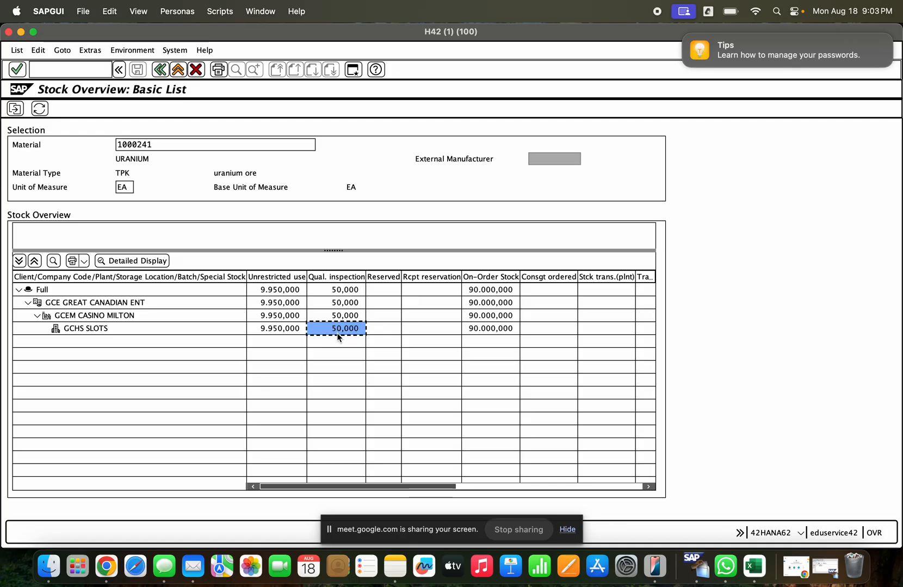
{"action": "left_click", "coordinate": [278, 333]}
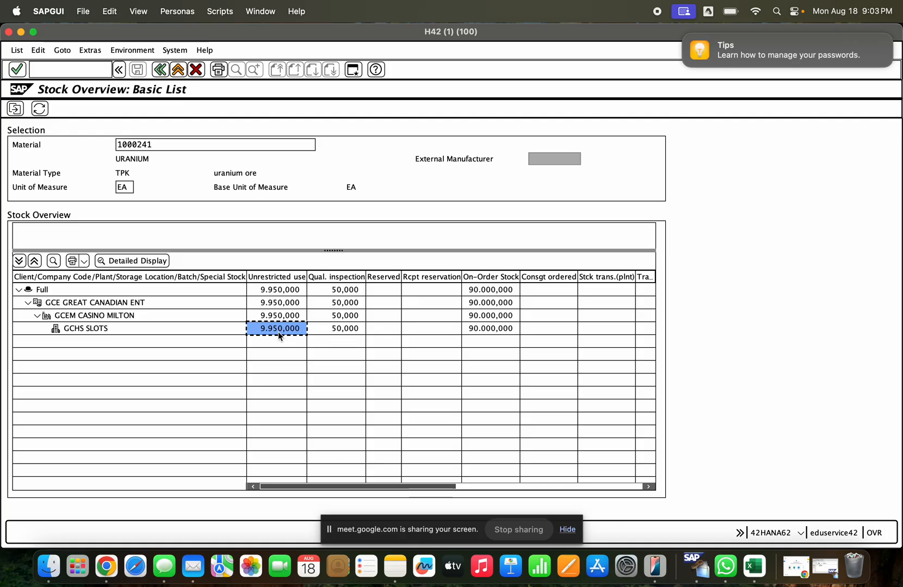
{"action": "left_click", "coordinate": [349, 331]}
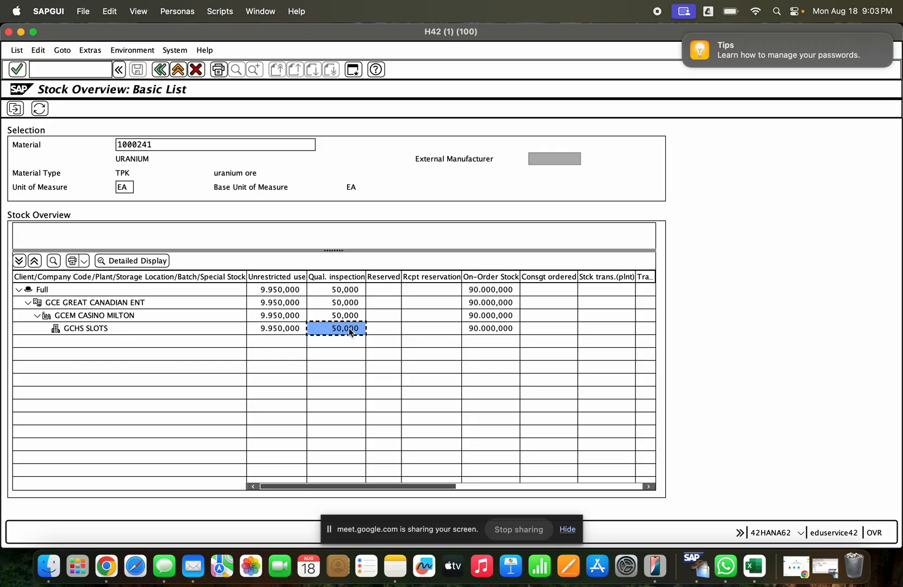
{"action": "left_click", "coordinate": [289, 329]}
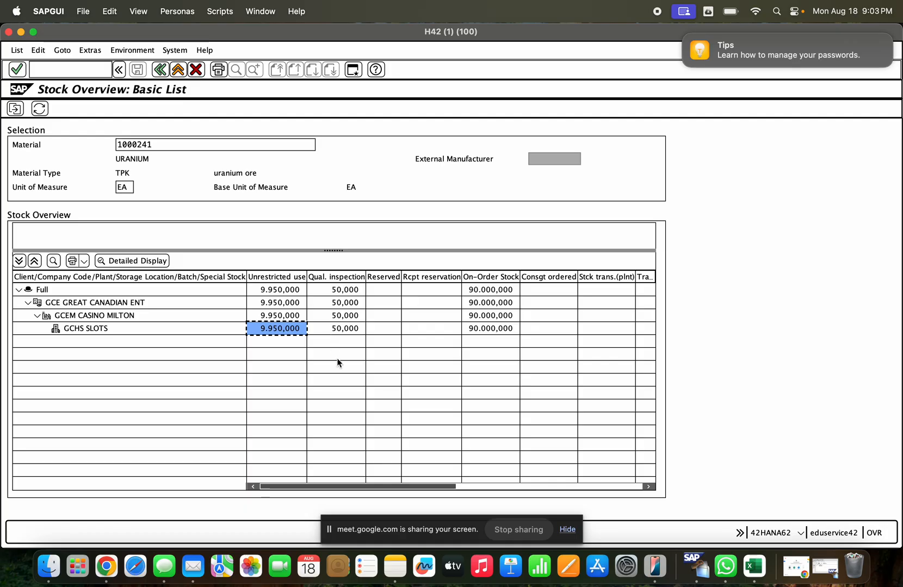
- Switch to the material document session and start a new transfer posting with movement type 321, dismissing the default-values tip and checking the movement type
{"action": "left_click", "coordinate": [826, 566]}
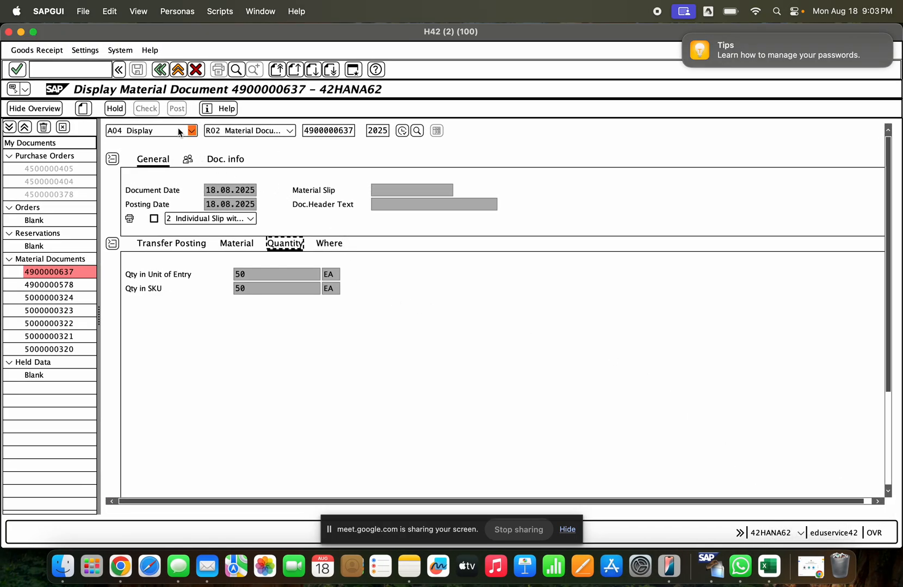
{"action": "left_click", "coordinate": [178, 130]}
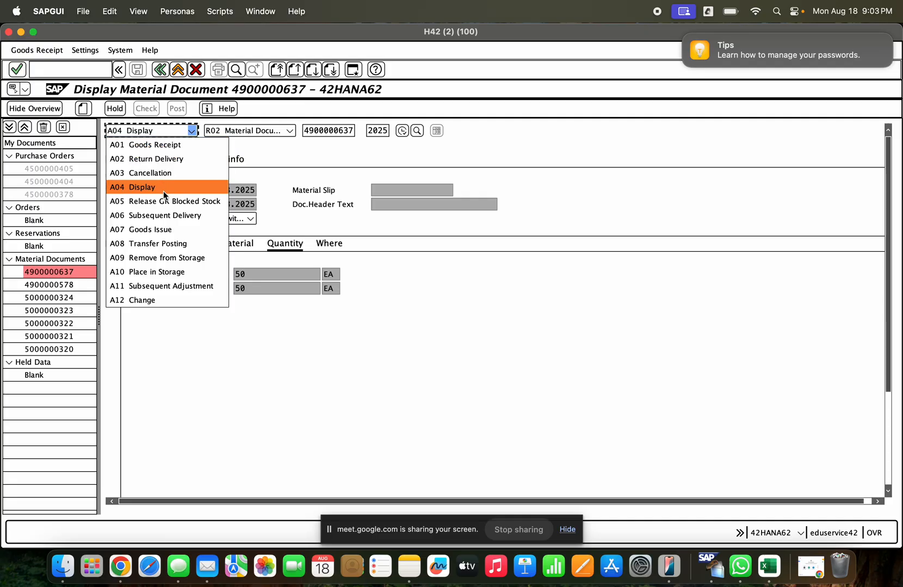
{"action": "left_click", "coordinate": [175, 245]}
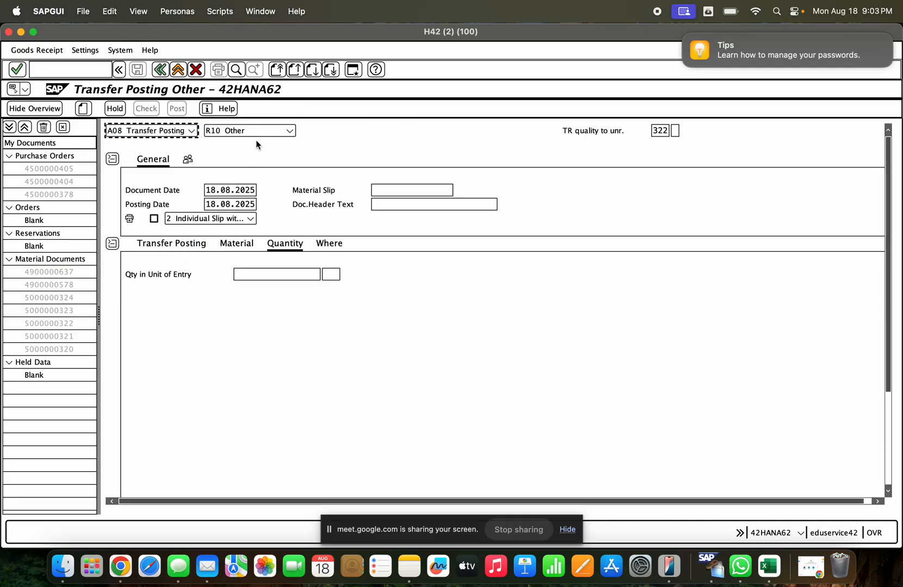
{"action": "key", "text": "Tab"}
{"action": "key", "text": "Tab"}
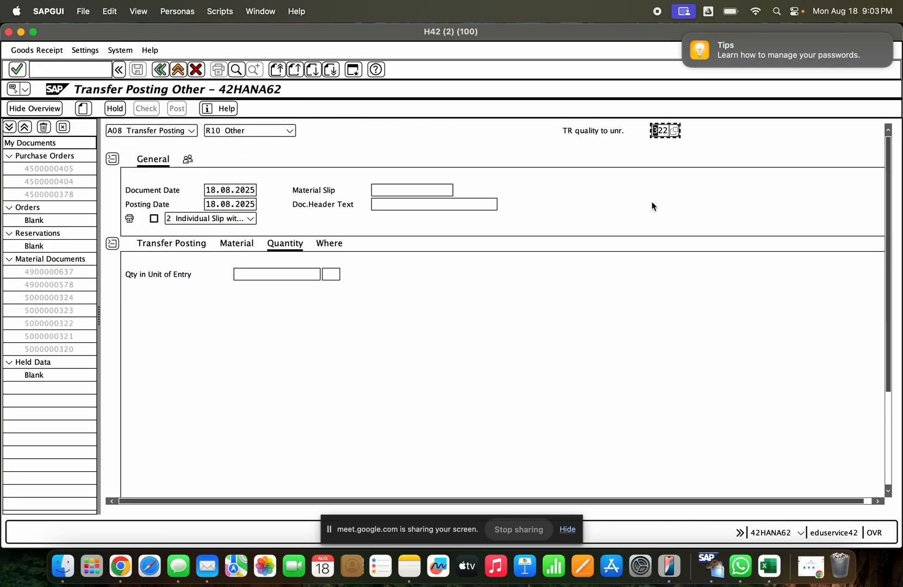
{"action": "type", "text": "321"}
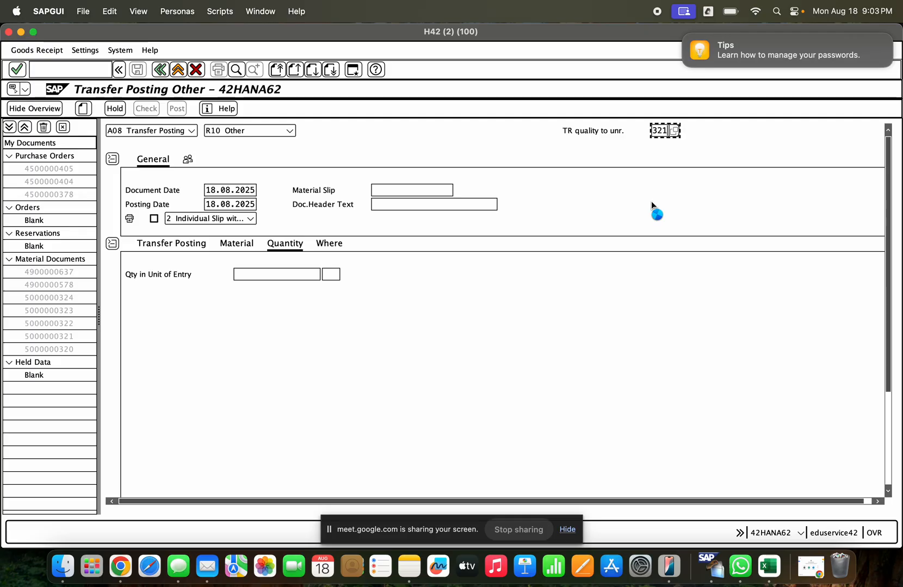
{"action": "left_click", "coordinate": [370, 416]}
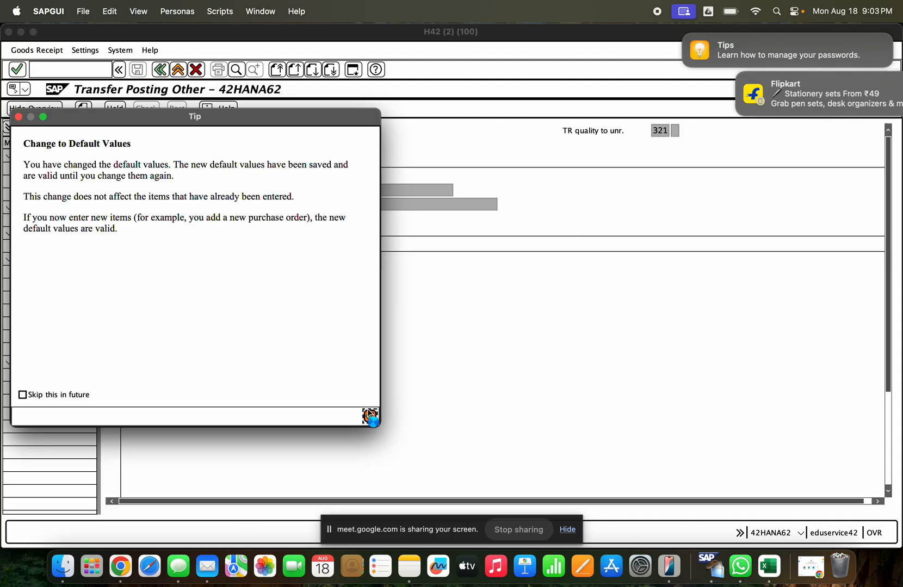
{"action": "left_click", "coordinate": [195, 254]}
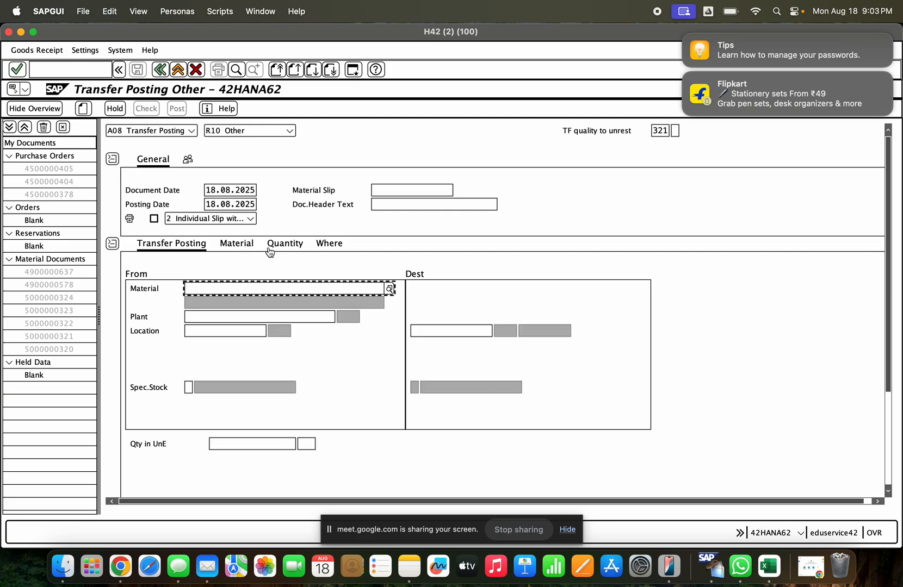
{"action": "left_click", "coordinate": [320, 248]}
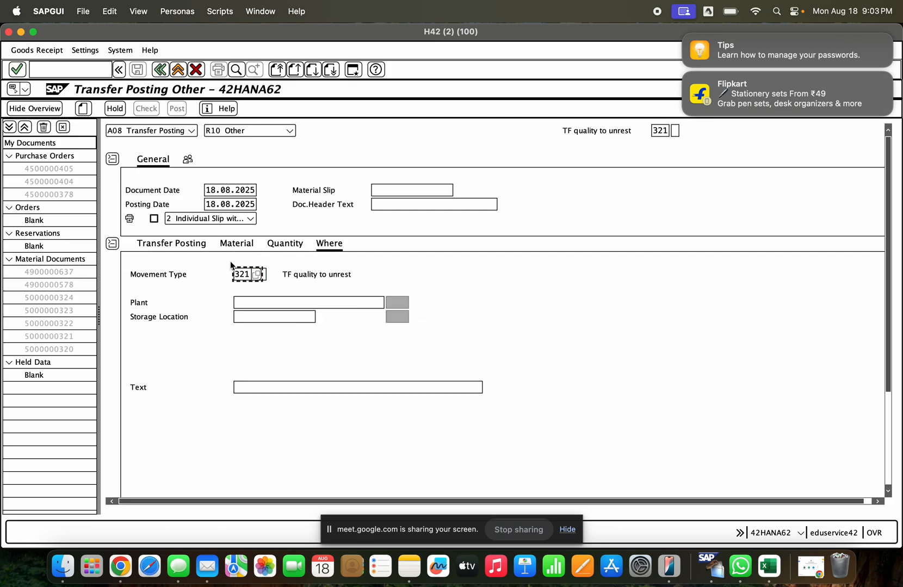
- Enter material 1000241, plant CASINO MILTON and storage location GCHS as the source of the transfer posting
{"action": "left_click", "coordinate": [180, 244]}
{"action": "type", "text": "1000241"}
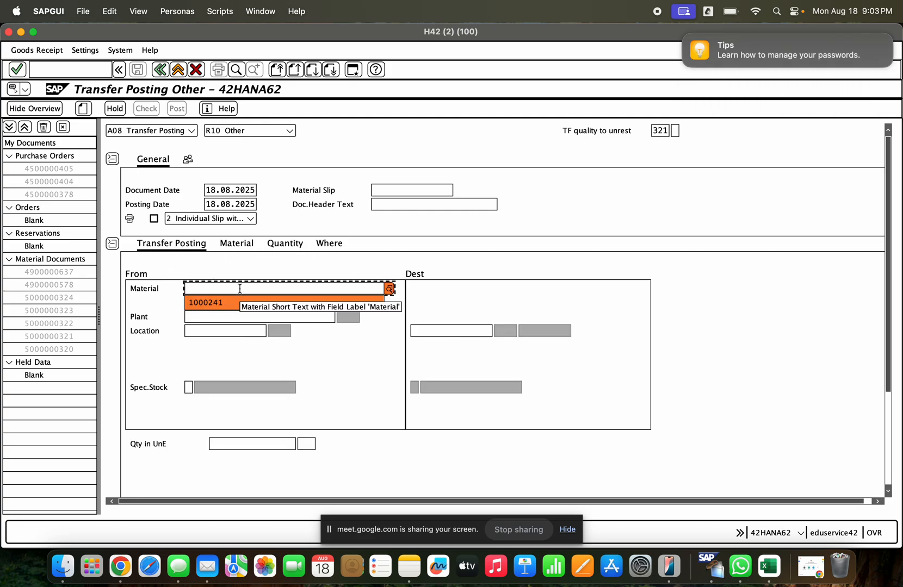
{"action": "key", "text": "Tab"}
{"action": "key", "text": "Tab"}
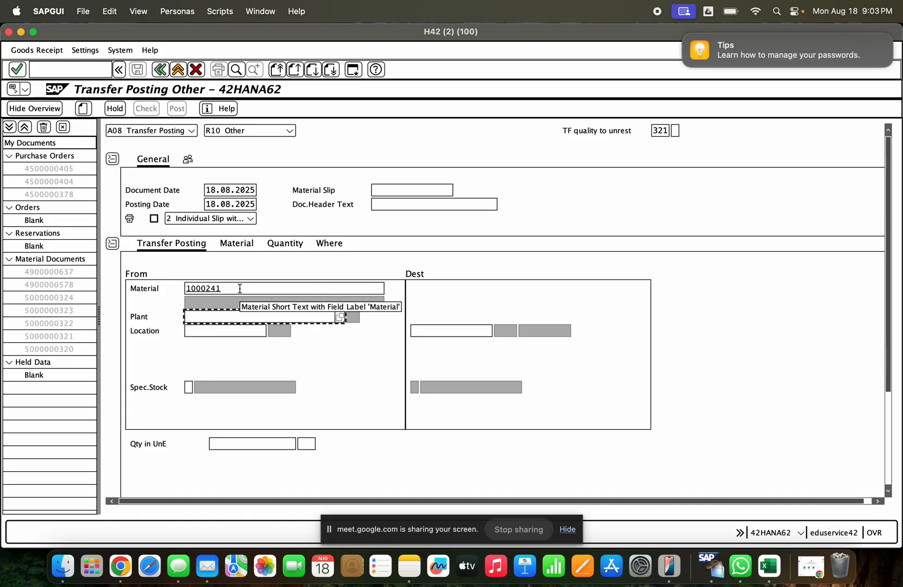
{"action": "key", "text": "Down"}
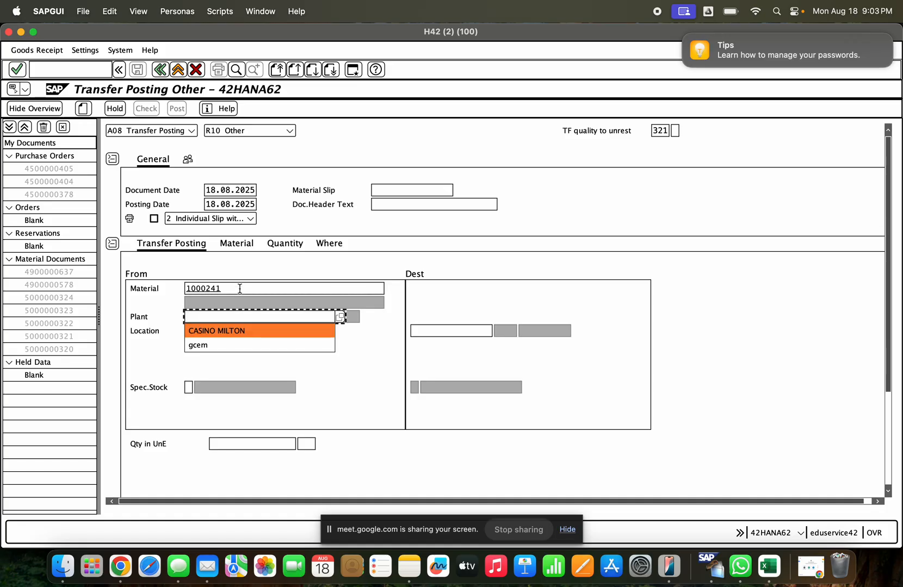
{"action": "key", "text": "Return"}
{"action": "key", "text": "Return"}
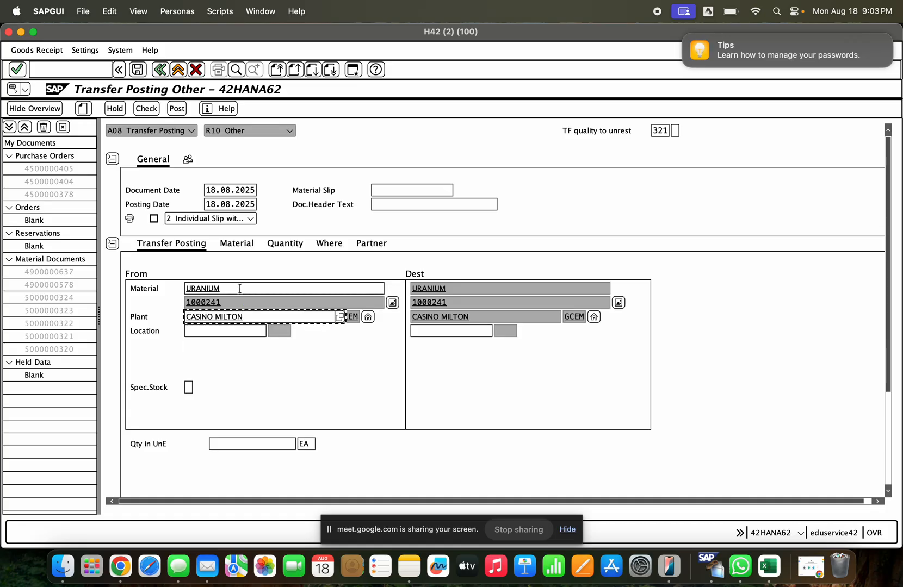
{"action": "left_click", "coordinate": [243, 333]}
{"action": "type", "text": "g"}
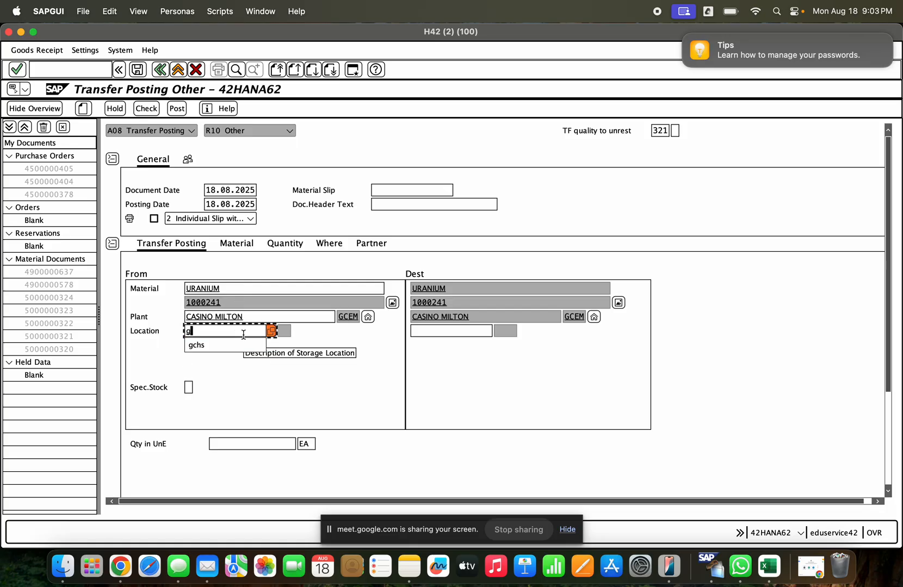
{"action": "type", "text": "chs"}
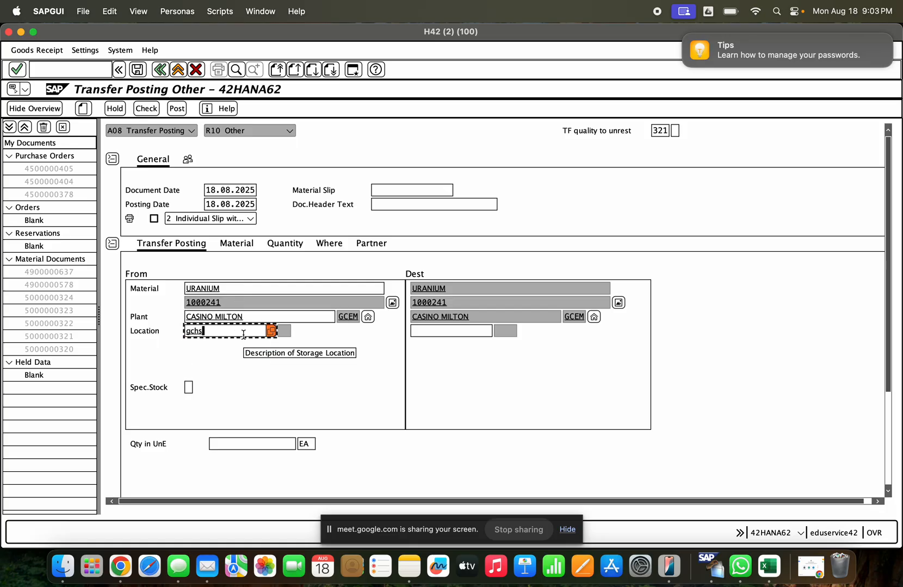
{"action": "key", "text": "Return"}
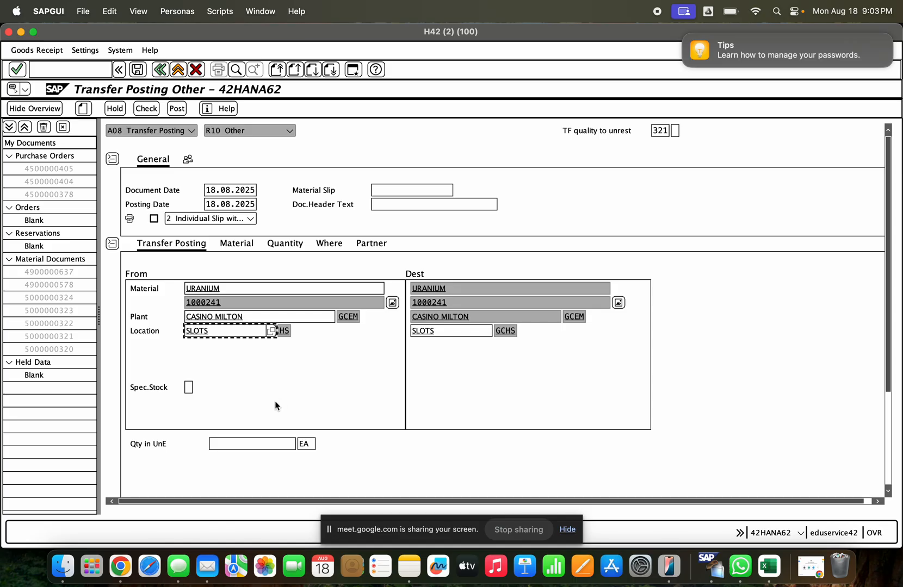
- Set the transfer quantity to 20 EA and mark the item as OK
{"action": "left_click", "coordinate": [259, 444]}
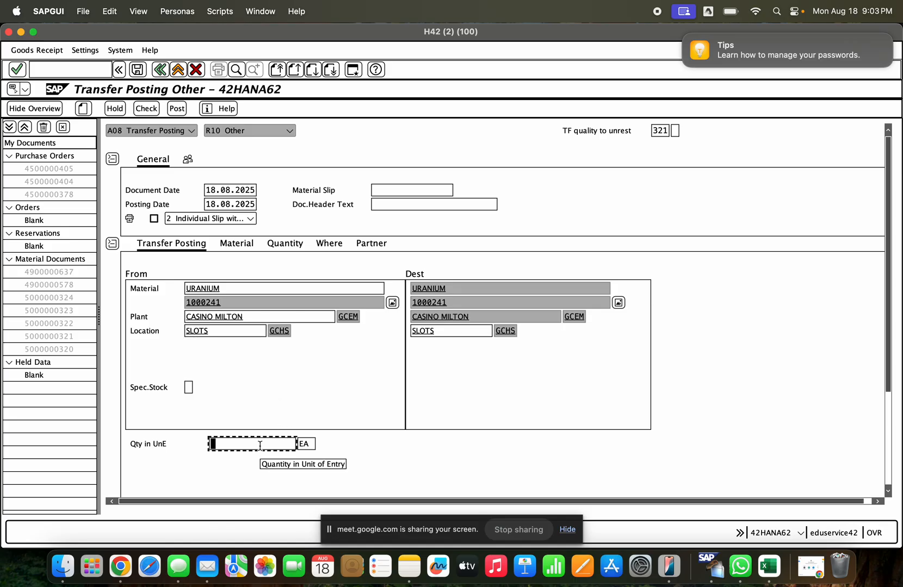
{"action": "type", "text": "20"}
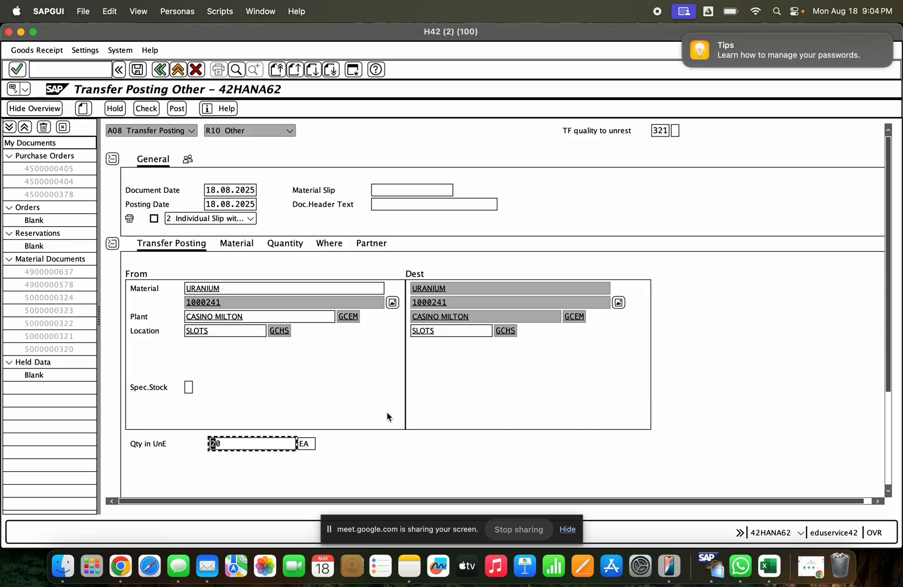
{"action": "key", "text": "Return"}
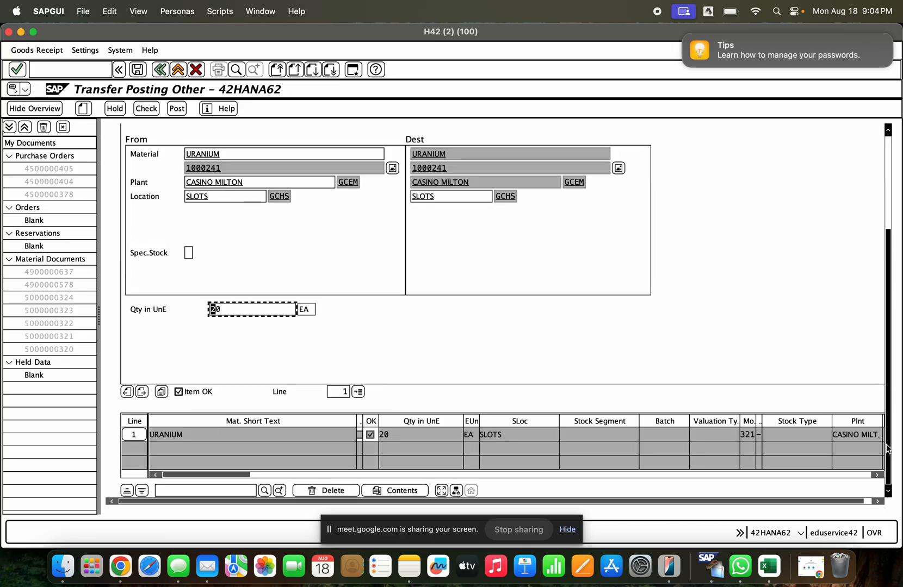
{"action": "left_click", "coordinate": [192, 392]}
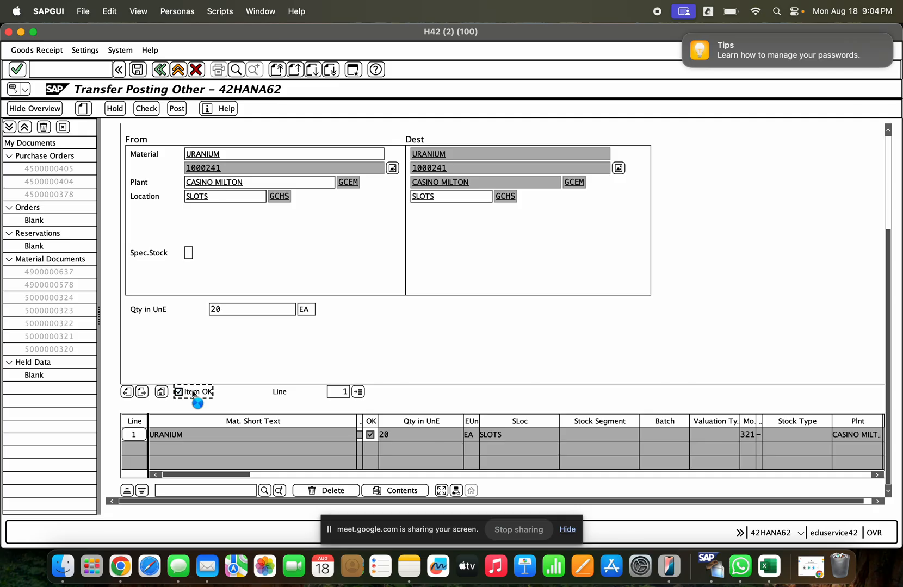
- Check and post the transfer posting, and display the posted material document
{"action": "left_click", "coordinate": [891, 155]}
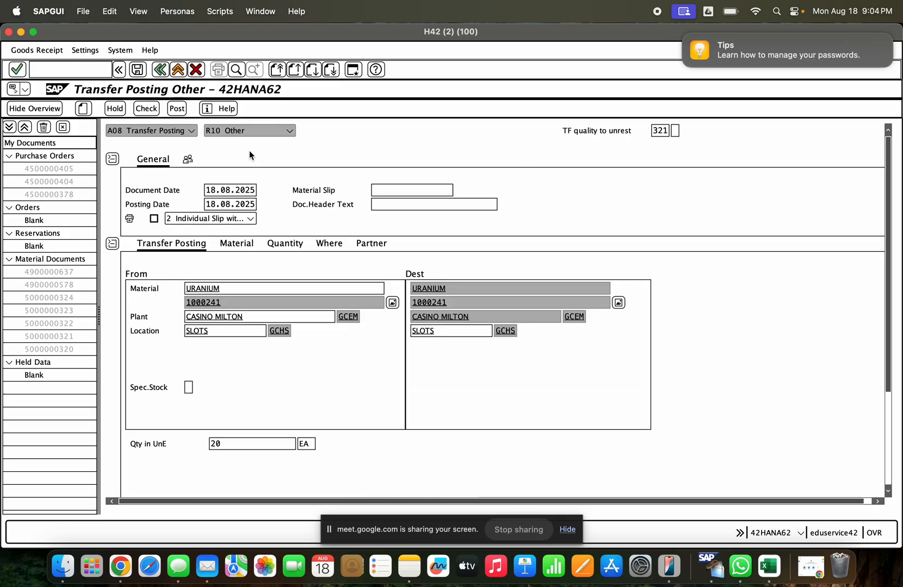
{"action": "left_click", "coordinate": [143, 109]}
{"action": "left_click", "coordinate": [177, 109]}
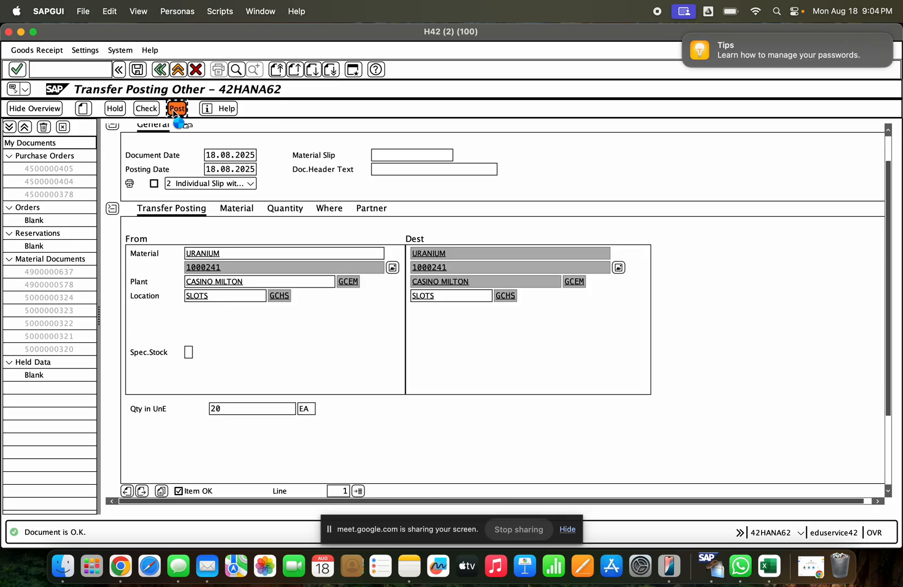
{"action": "left_click", "coordinate": [191, 131]}
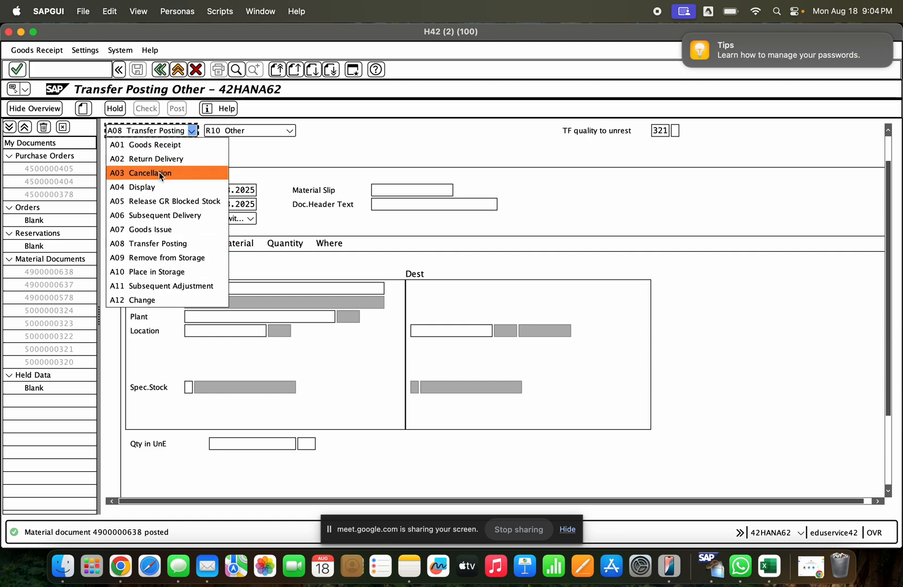
{"action": "left_click", "coordinate": [160, 180]}
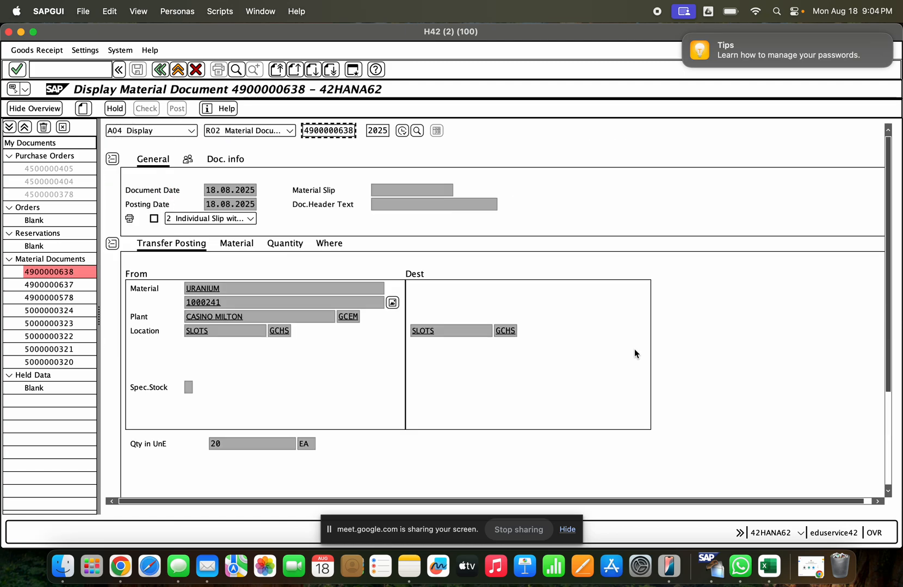
- Return to the stock overview, refresh it, and compare the unrestricted-use and quality inspection stock of storage location GCHS
{"action": "left_click", "coordinate": [20, 31]}
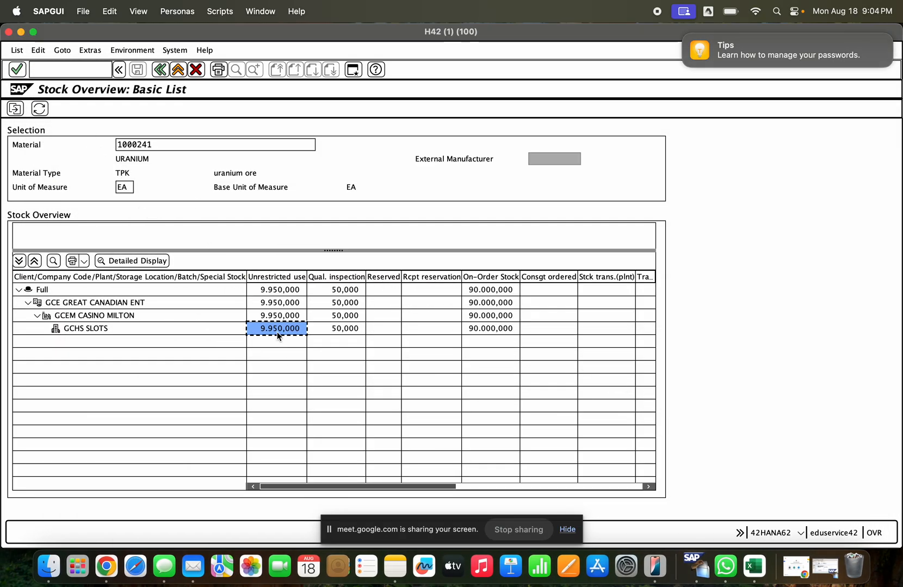
{"action": "left_click", "coordinate": [38, 110]}
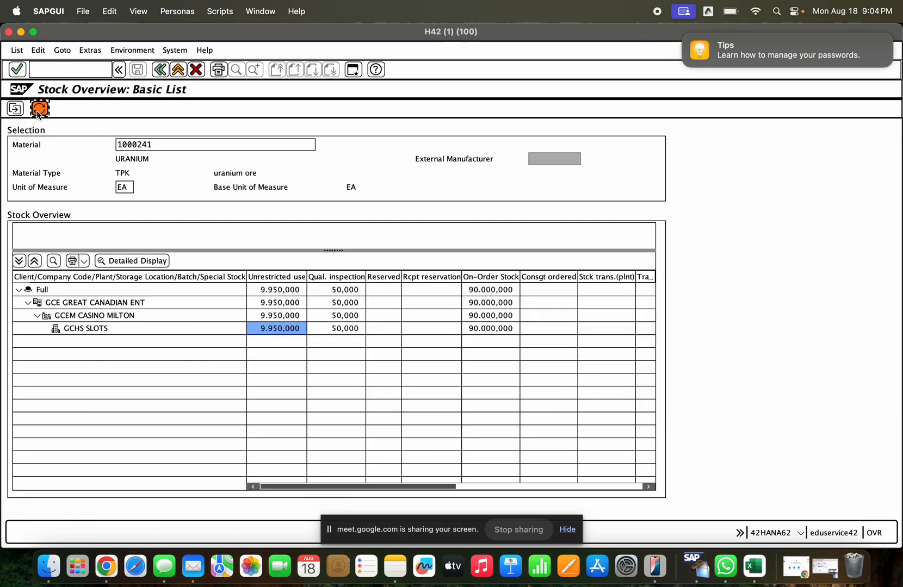
{"action": "left_click", "coordinate": [285, 328]}
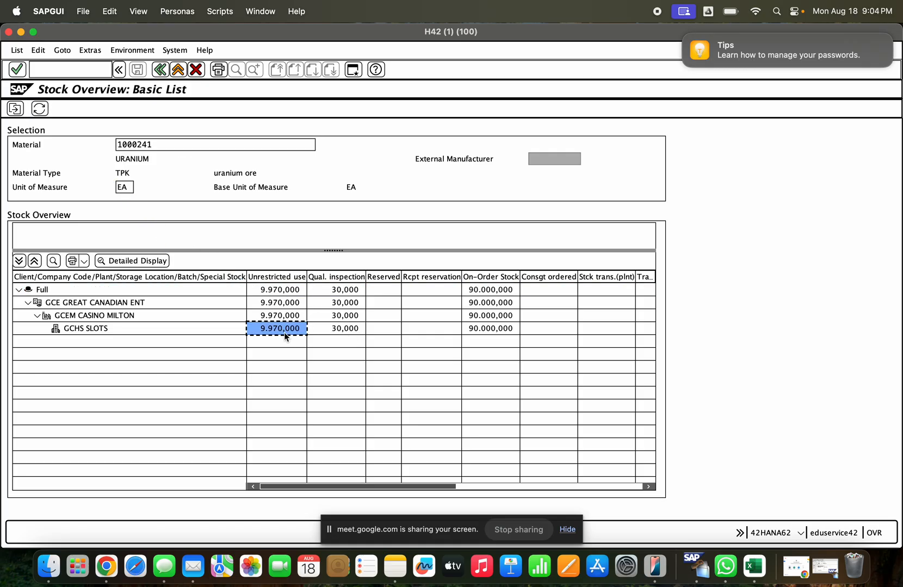
{"action": "left_click", "coordinate": [335, 329]}
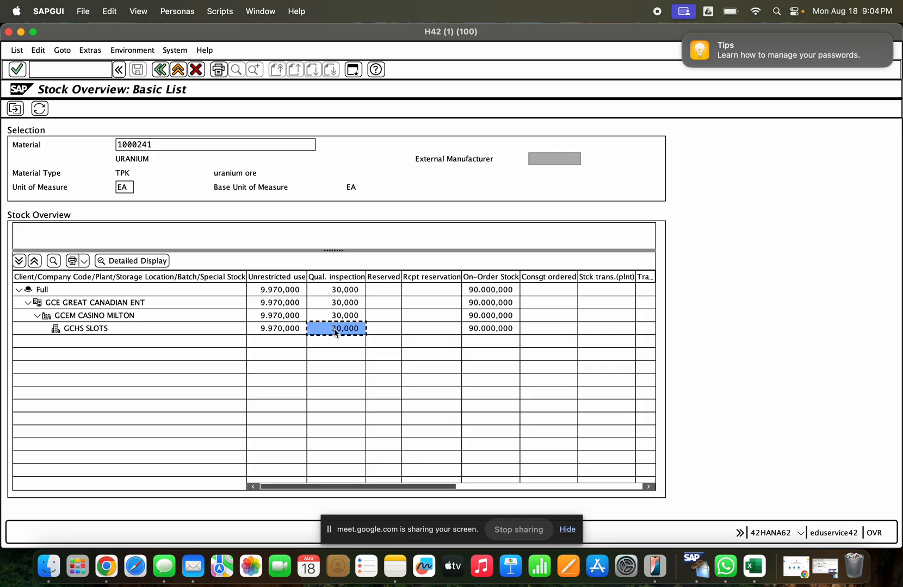
{"action": "left_click", "coordinate": [289, 329]}
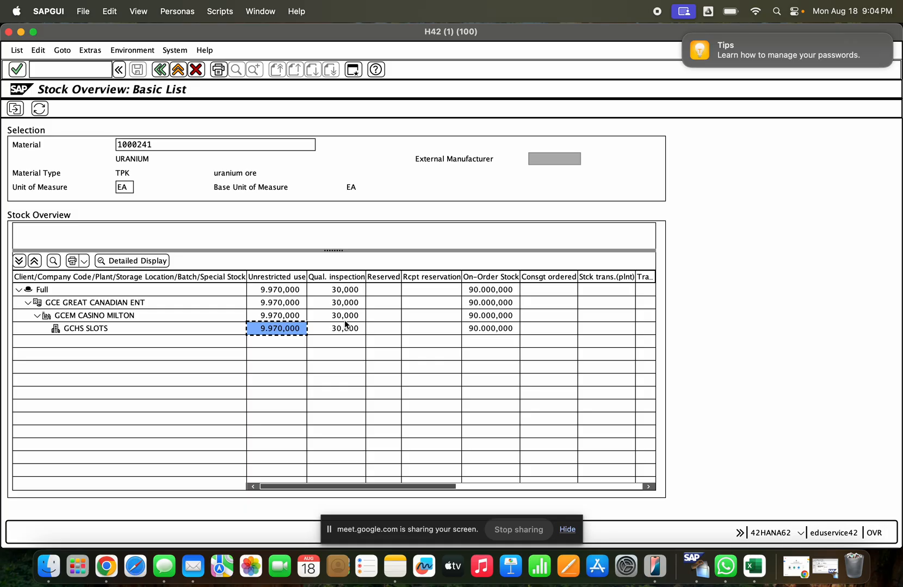
{"action": "left_click", "coordinate": [347, 325]}
{"action": "left_click", "coordinate": [288, 328]}
{"action": "left_click", "coordinate": [320, 327]}
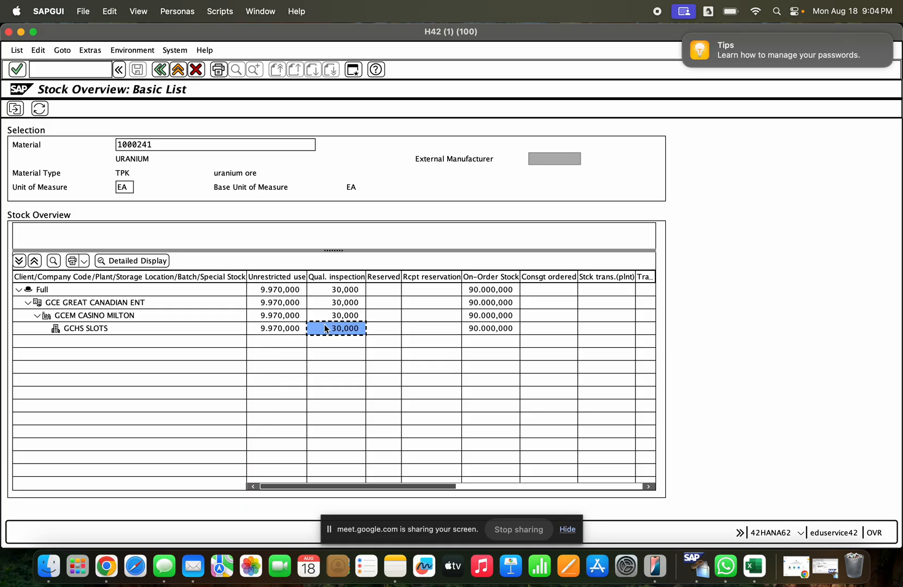
- Start another transfer posting with movement type 344, the reversal of blocked stock to unrestricted-use stock
{"action": "left_click", "coordinate": [826, 566]}
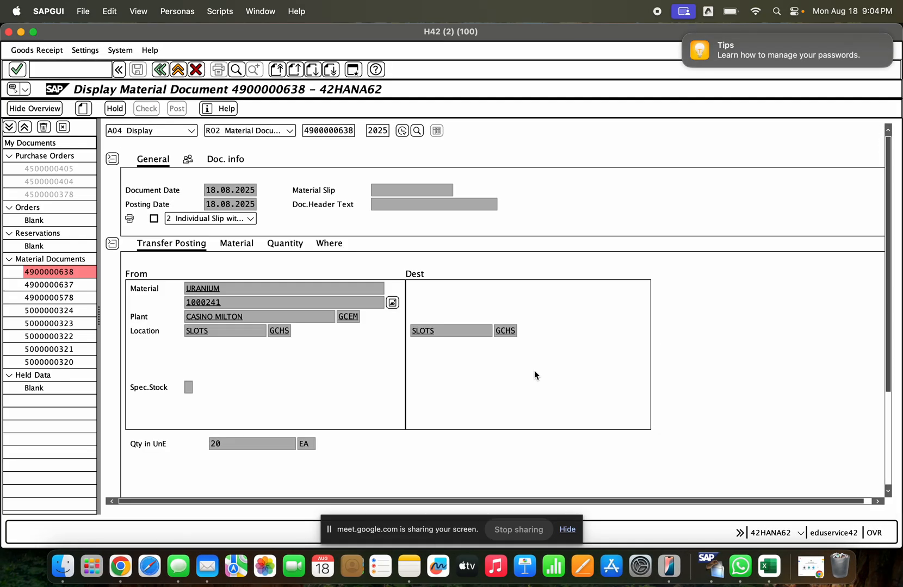
{"action": "left_click", "coordinate": [191, 132]}
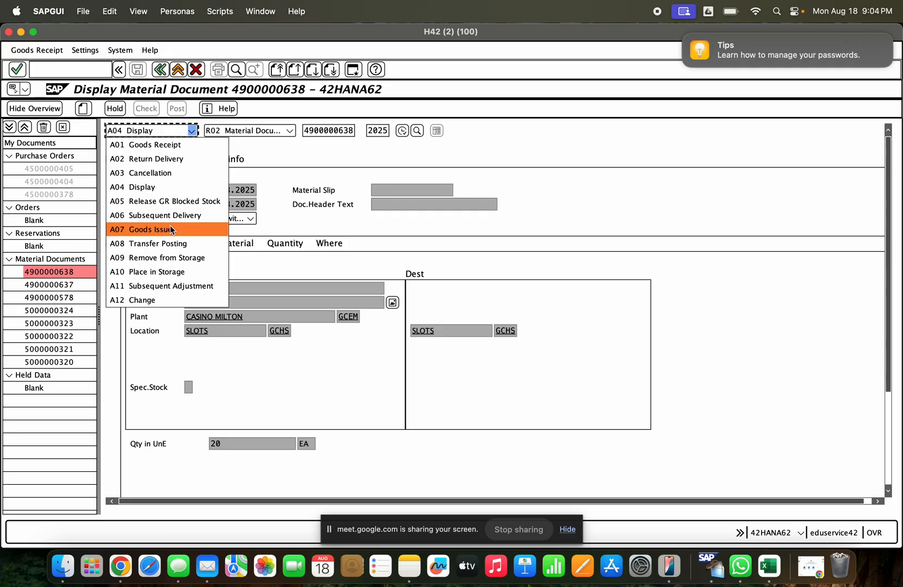
{"action": "left_click", "coordinate": [170, 242]}
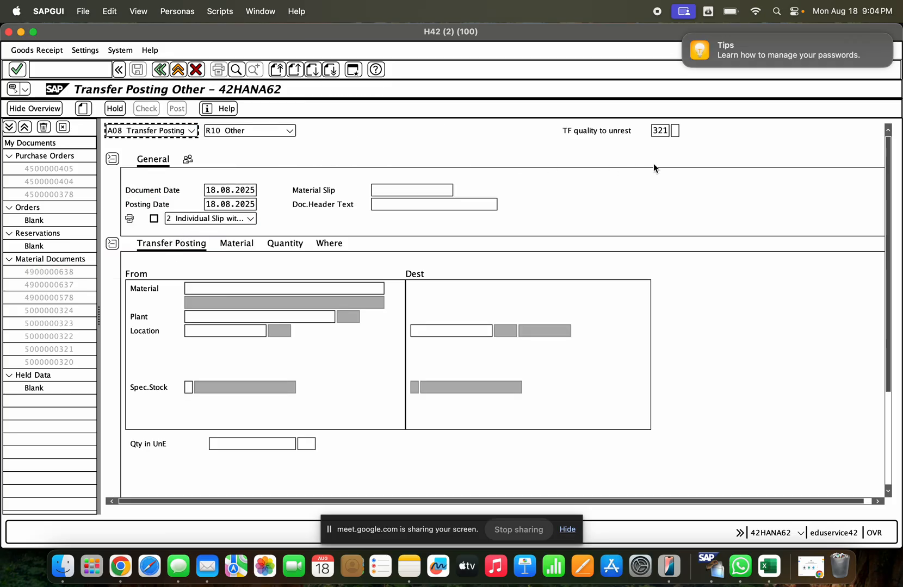
{"action": "left_click", "coordinate": [675, 131]}
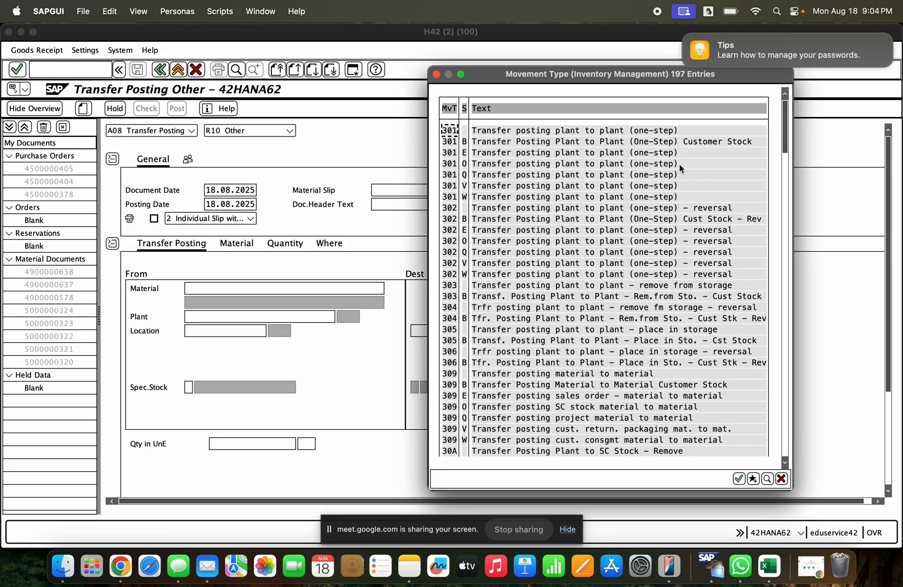
{"action": "scroll", "coordinate": [756, 296], "scroll_direction": "down", "scroll_amount": 1}
{"action": "left_click", "coordinate": [785, 342]}
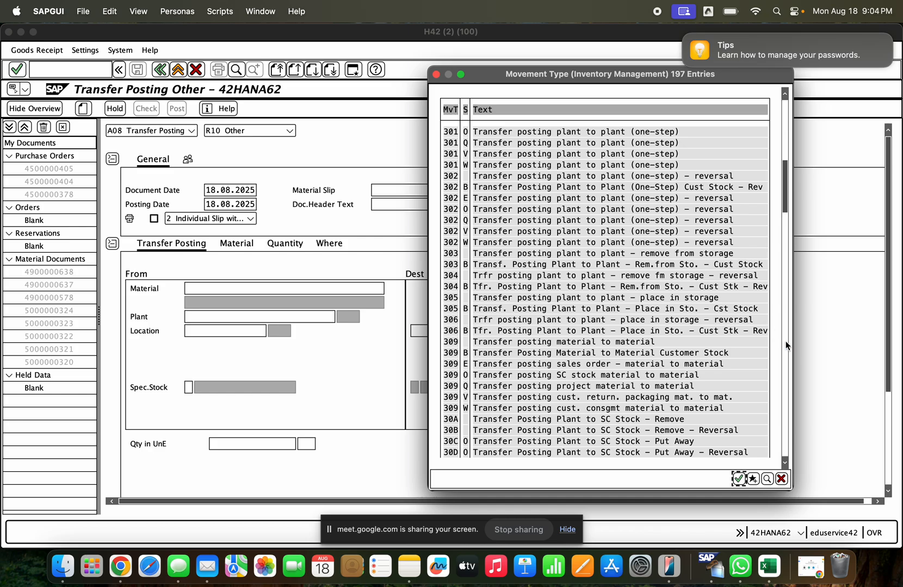
{"action": "left_click", "coordinate": [785, 341]}
{"action": "left_click", "coordinate": [785, 341]}
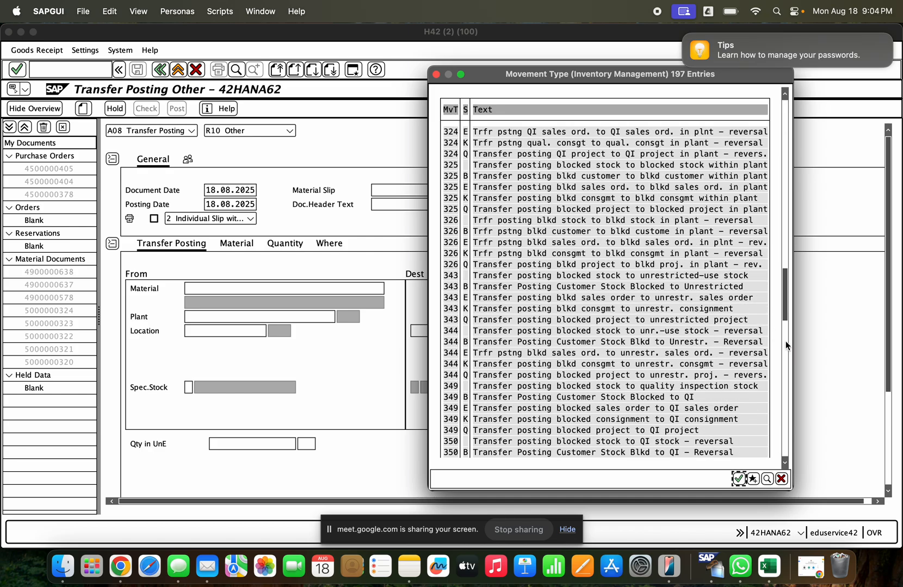
{"action": "left_click", "coordinate": [486, 278]}
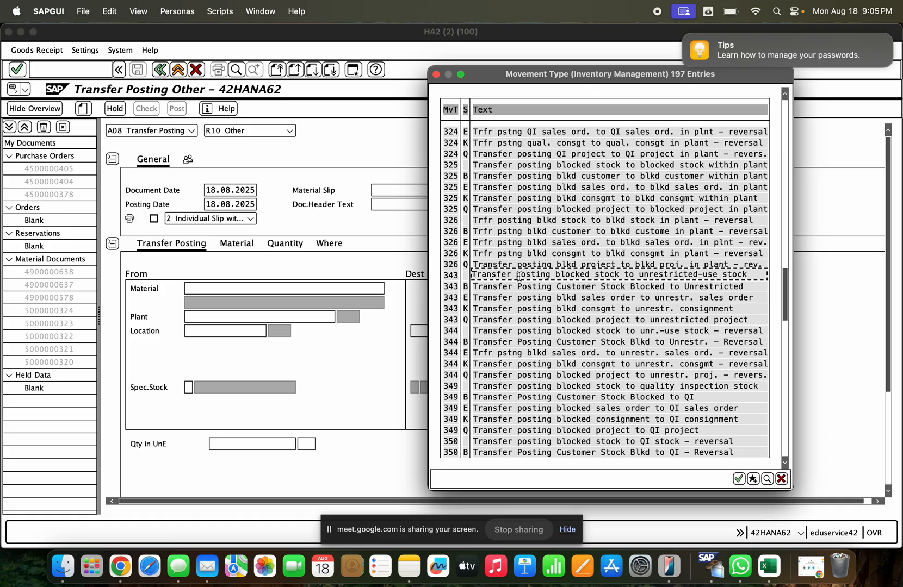
{"action": "left_click", "coordinate": [490, 330]}
{"action": "left_click", "coordinate": [455, 330]}
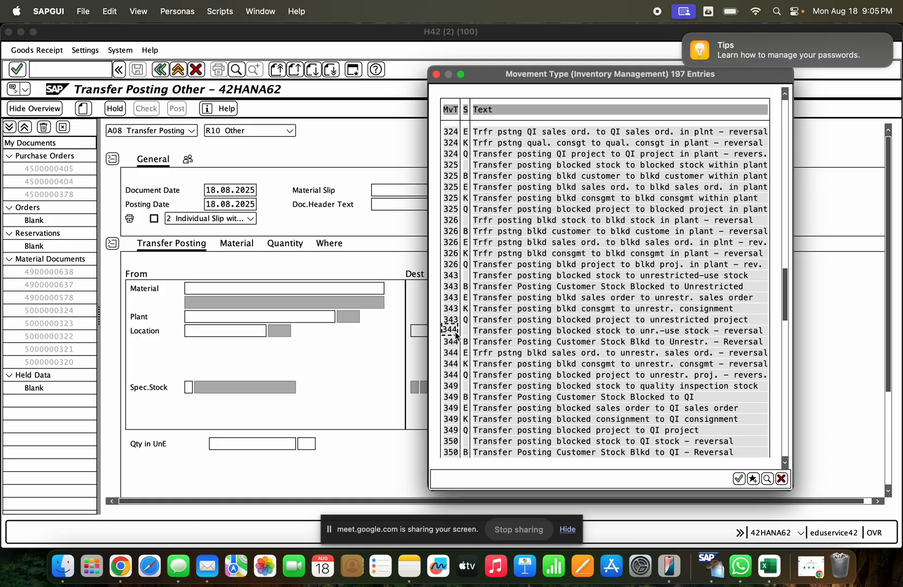
{"action": "double_click", "coordinate": [513, 330]}
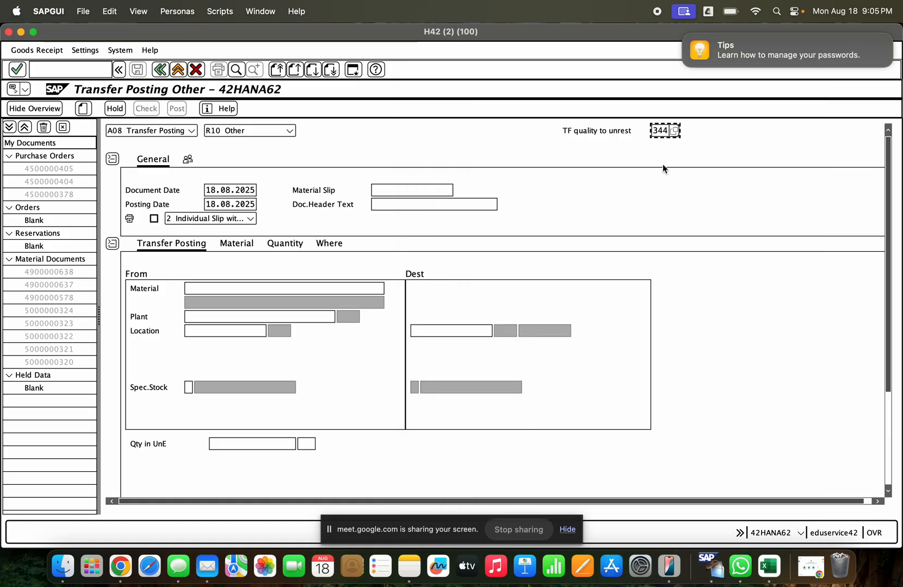
- Enter material 1000241 and plant gcem for the transfer posting
{"action": "left_click", "coordinate": [300, 288]}
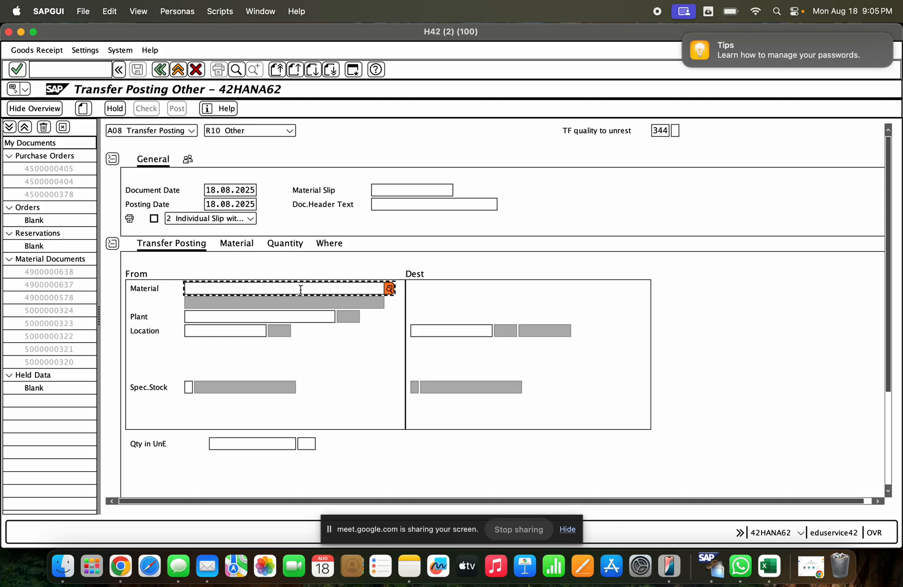
{"action": "key", "text": "Return"}
{"action": "key", "text": "Tab"}
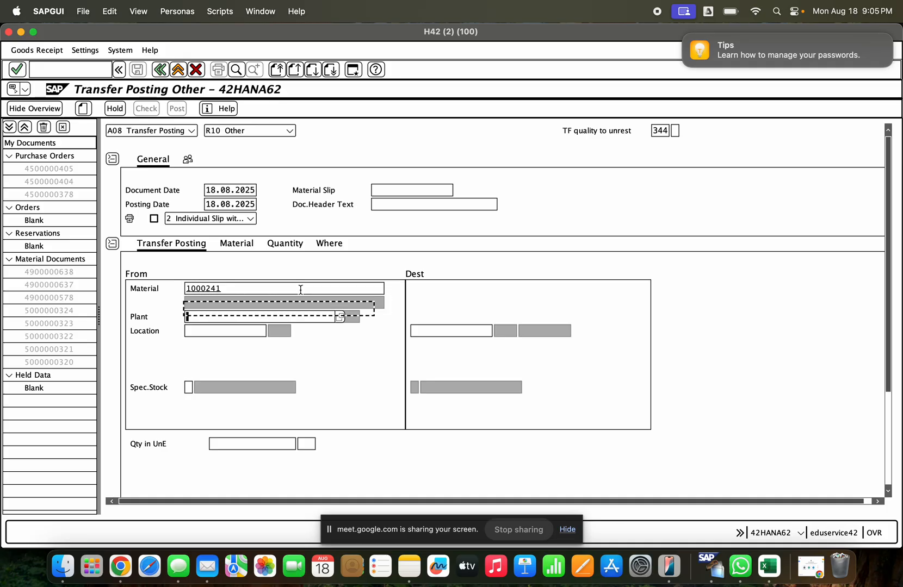
{"action": "key", "text": "Return"}
{"action": "key", "text": "Tab"}
{"action": "key", "text": "shift+Tab"}
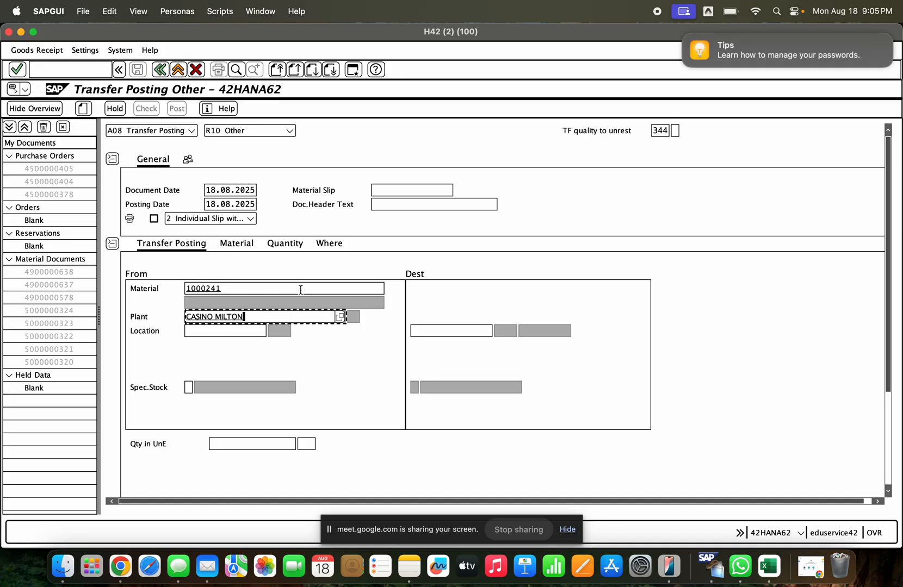
{"action": "key", "text": "BackSpace"}
{"action": "key", "text": "BackSpace"}
{"action": "key", "text": "BackSpace"}
{"action": "key", "text": "BackSpace"}
{"action": "key", "text": "BackSpace"}
{"action": "key", "text": "BackSpace"}
{"action": "key", "text": "BackSpace"}
{"action": "key", "text": "BackSpace"}
{"action": "key", "text": "BackSpace"}
{"action": "key", "text": "BackSpace"}
{"action": "key", "text": "BackSpace"}
{"action": "key", "text": "BackSpace"}
{"action": "key", "text": "BackSpace"}
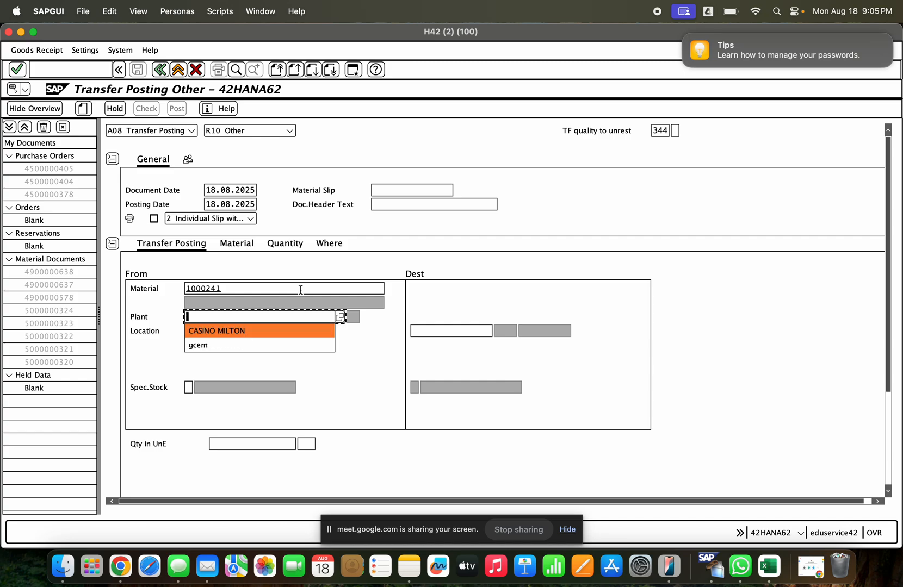
{"action": "type", "text": "gcem"}
{"action": "key", "text": "Tab"}
{"action": "key", "text": "Tab"}
- Set the storage location to SLOTS, confirm the entries and close the tip about changed default values
{"action": "key", "text": "Down"}
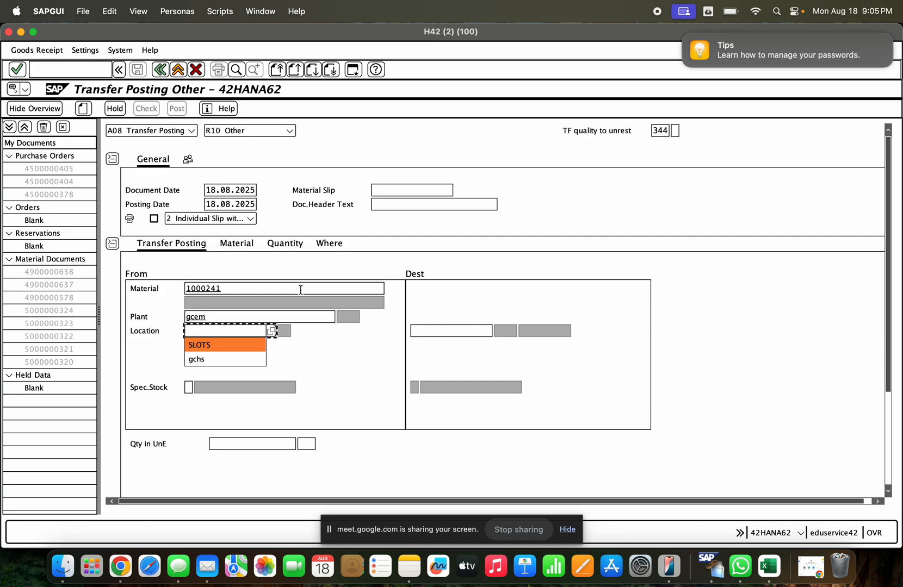
{"action": "key", "text": "Return"}
{"action": "key", "text": "Return"}
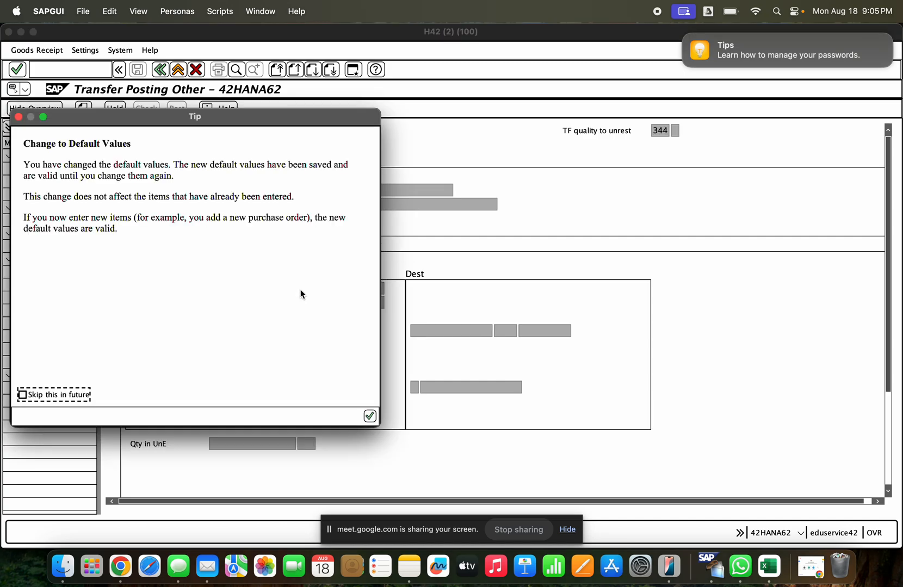
{"action": "left_click", "coordinate": [369, 417]}
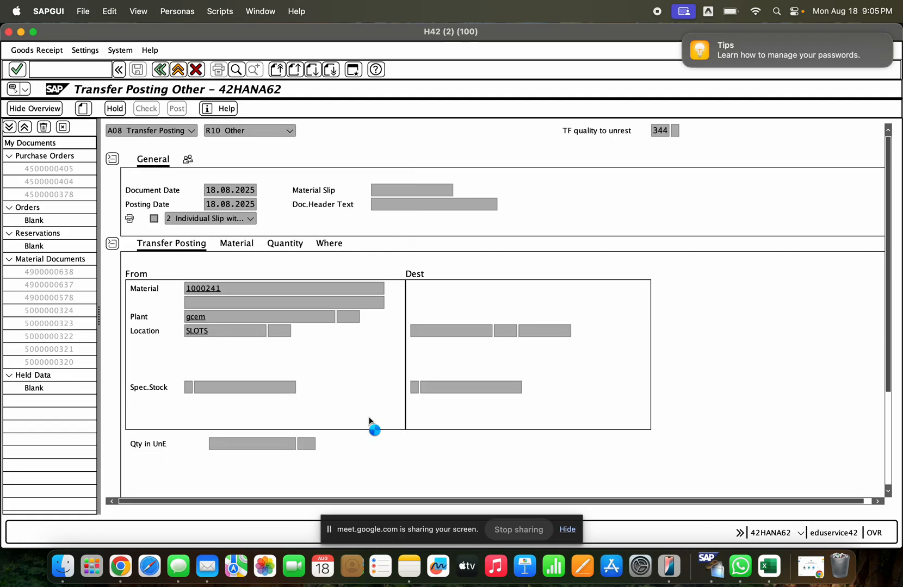
{"action": "left_click", "coordinate": [301, 317]}
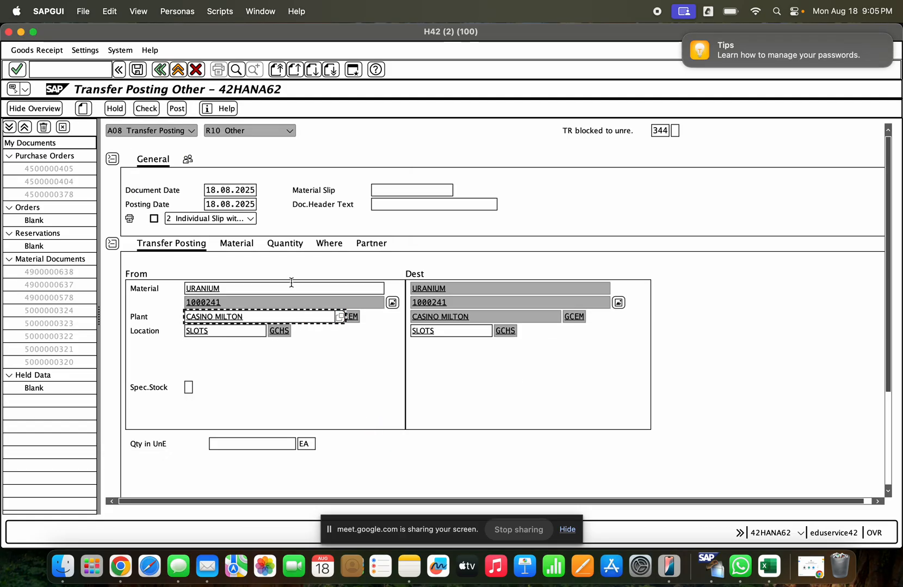
- Check the unrestricted-use stock of GCHS in the stock overview and set the transfer quantity to 70
{"action": "left_click", "coordinate": [248, 442]}
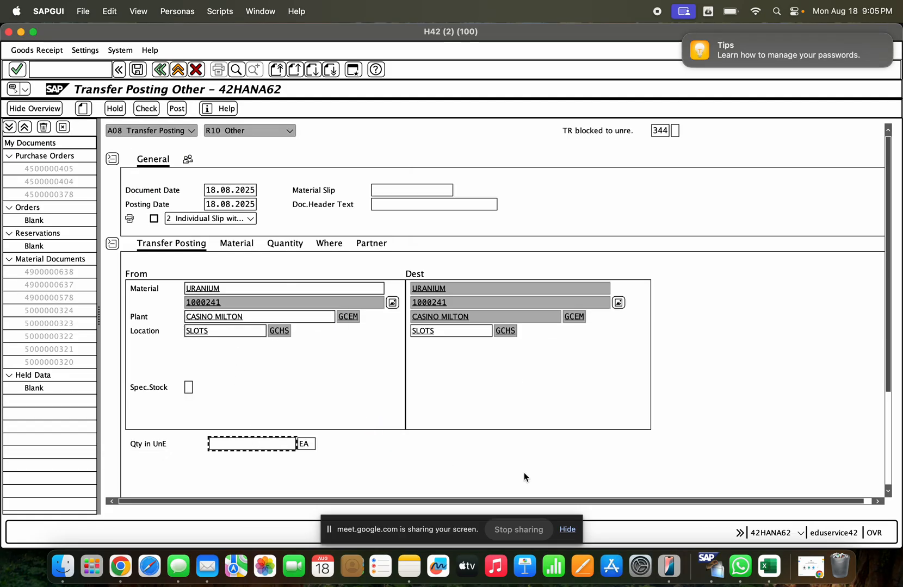
{"action": "left_click", "coordinate": [21, 33]}
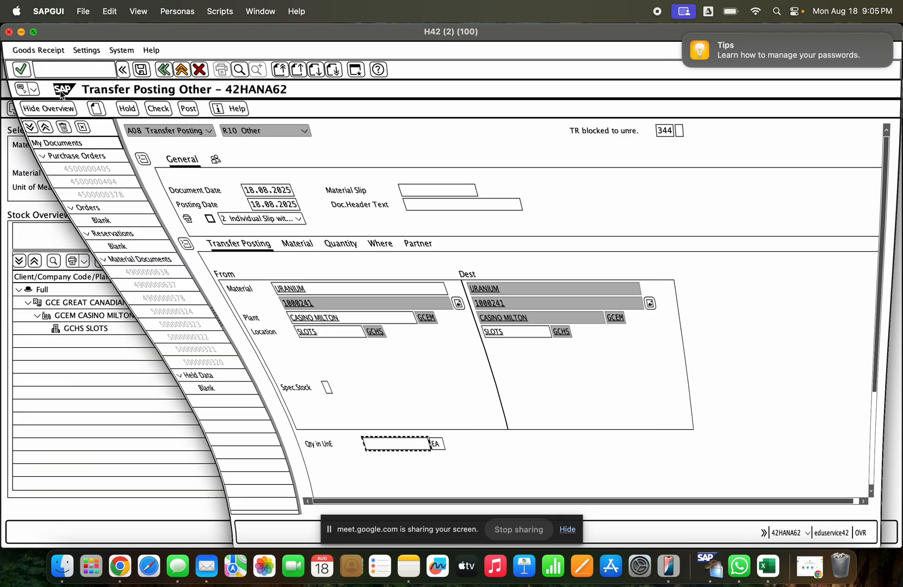
{"action": "left_click", "coordinate": [278, 330]}
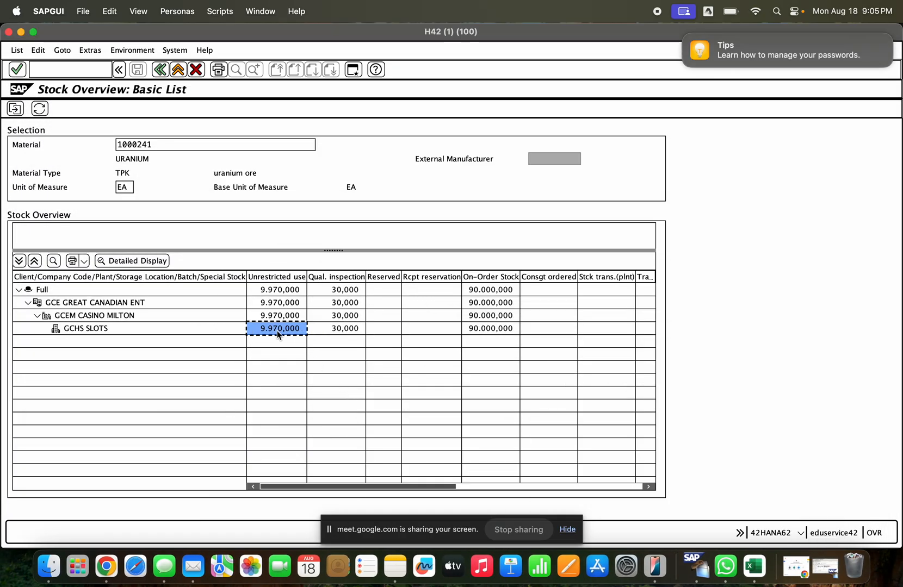
{"action": "left_click", "coordinate": [826, 576]}
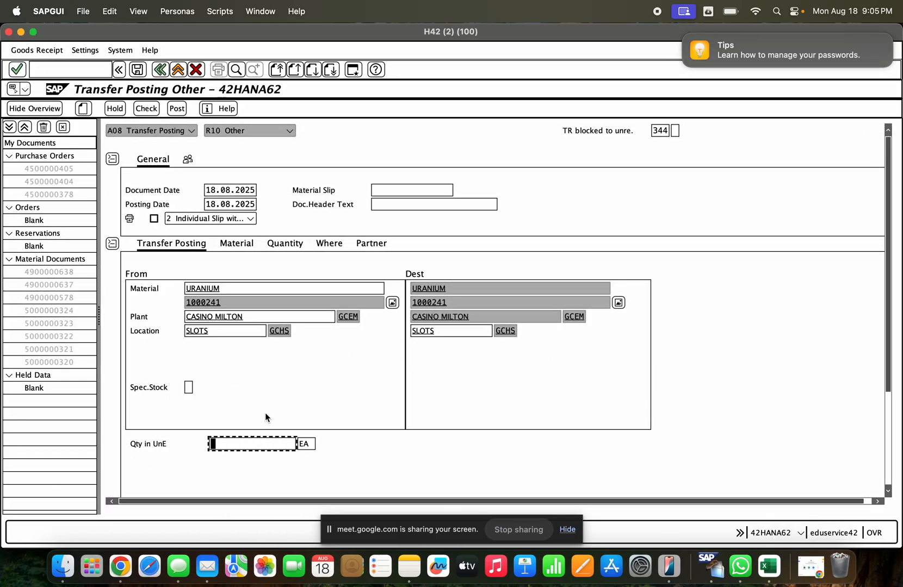
{"action": "type", "text": "70"}
- Change the item's own movement type to 344 and confirm it
{"action": "left_click", "coordinate": [335, 248]}
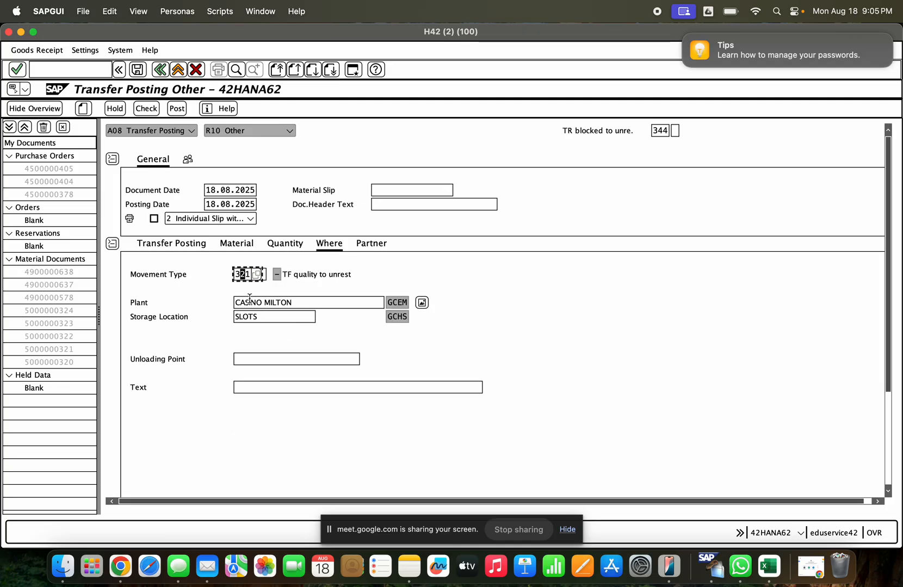
{"action": "type", "text": "44"}
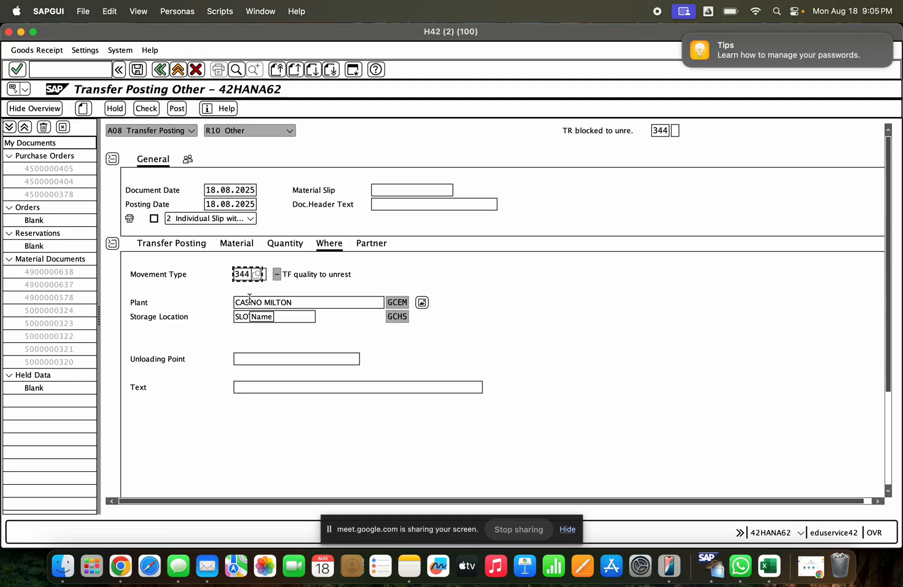
{"action": "key", "text": "Return"}
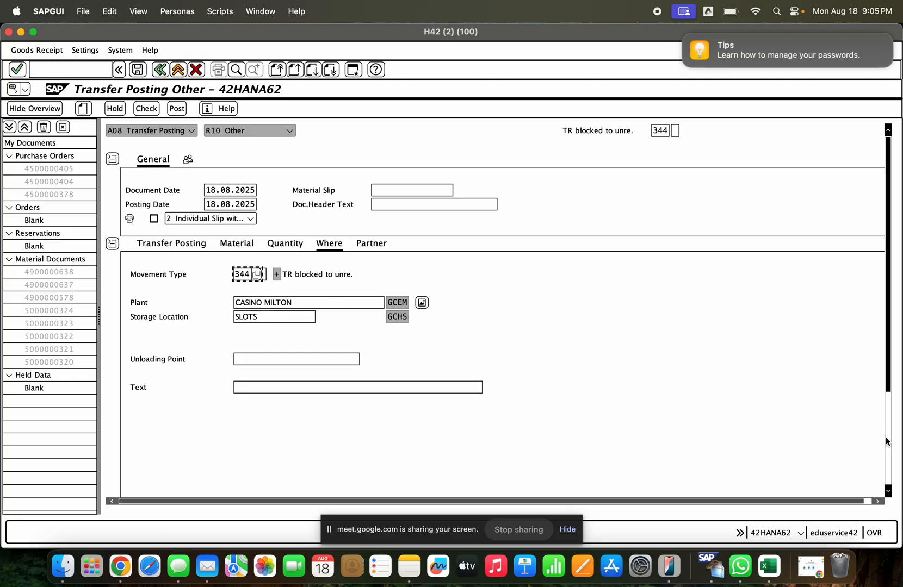
- Review the item's quantity, mark the item as OK, and check and post the transfer posting
{"action": "left_click", "coordinate": [260, 253]}
{"action": "left_click", "coordinate": [277, 249]}
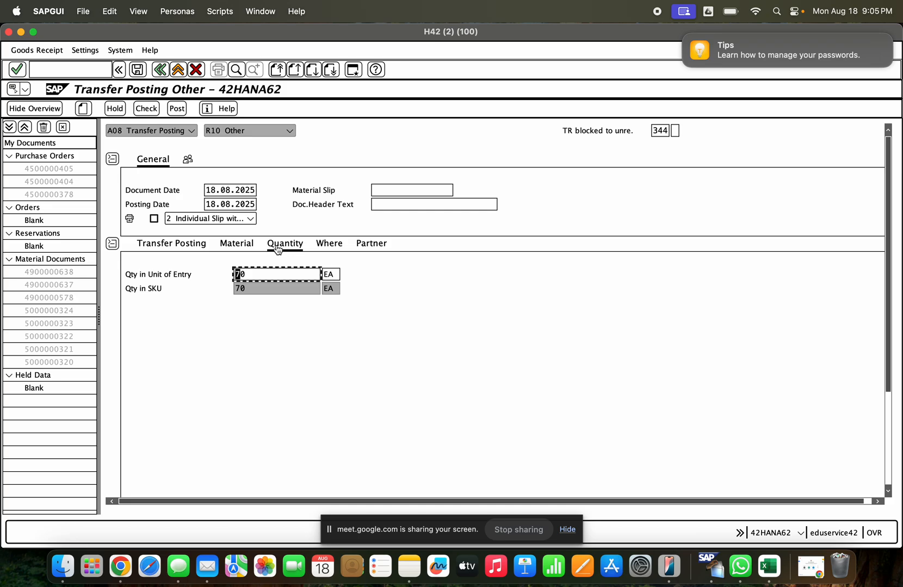
{"action": "left_click", "coordinate": [171, 250]}
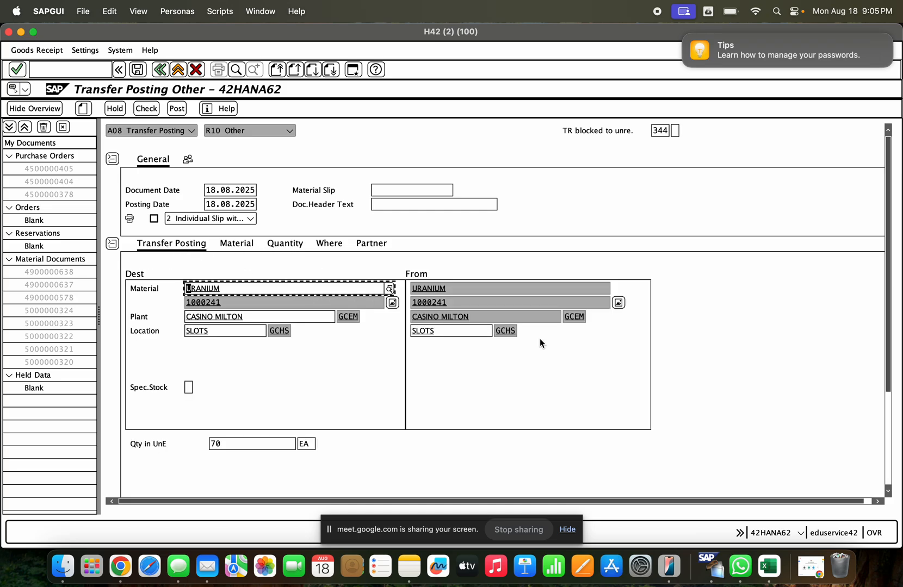
{"action": "left_click", "coordinate": [889, 430]}
{"action": "left_click", "coordinate": [192, 391]}
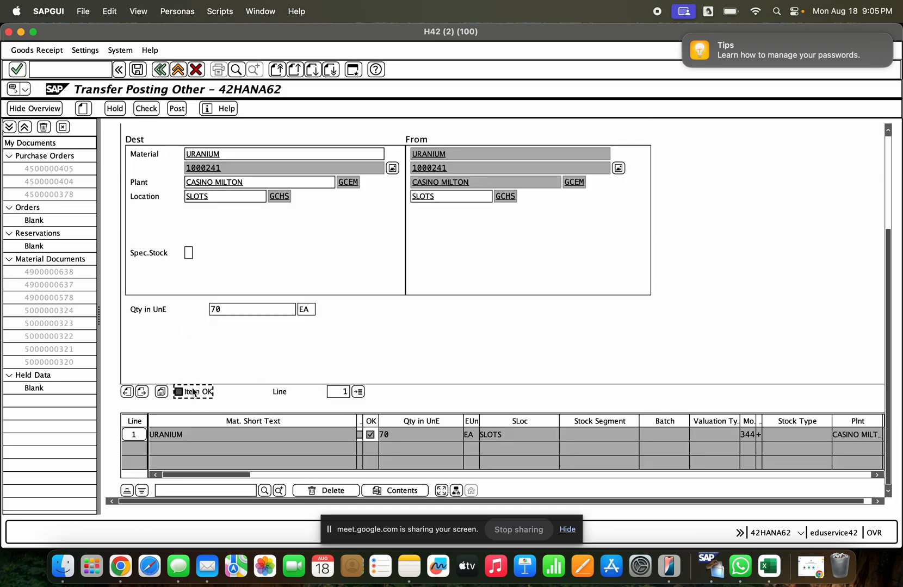
{"action": "left_click", "coordinate": [145, 108]}
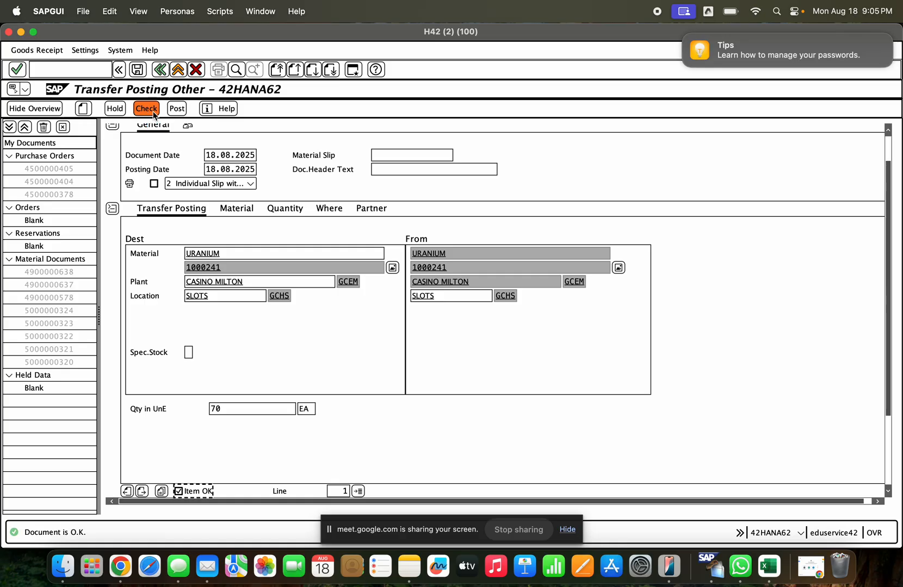
{"action": "left_click", "coordinate": [177, 109]}
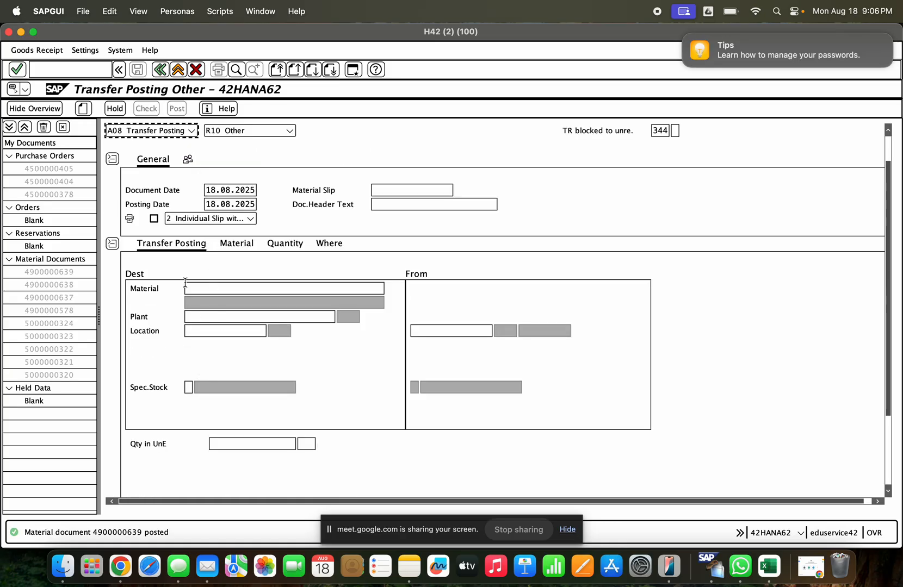
- Display the posted material document and examine the movement type of its item
{"action": "left_click", "coordinate": [191, 131]}
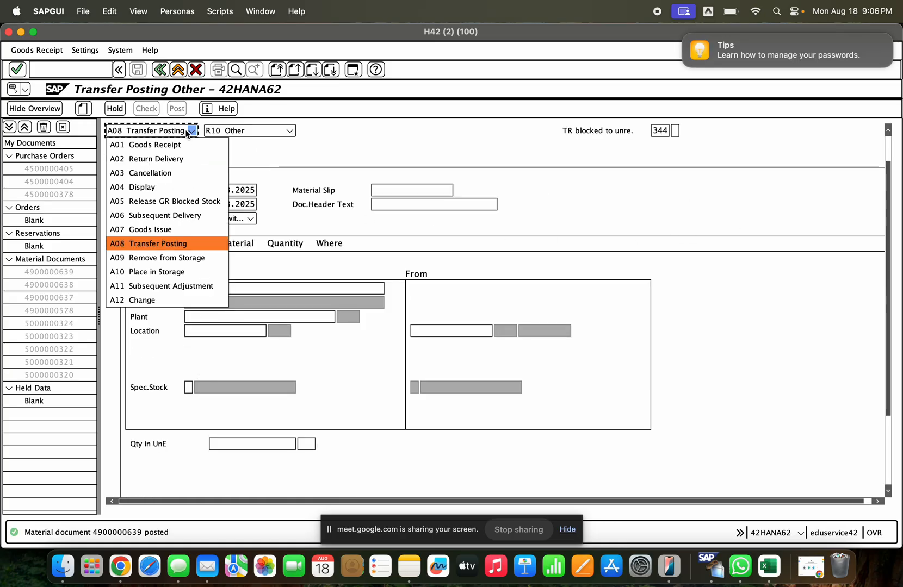
{"action": "left_click", "coordinate": [168, 189]}
{"action": "key", "text": "Return"}
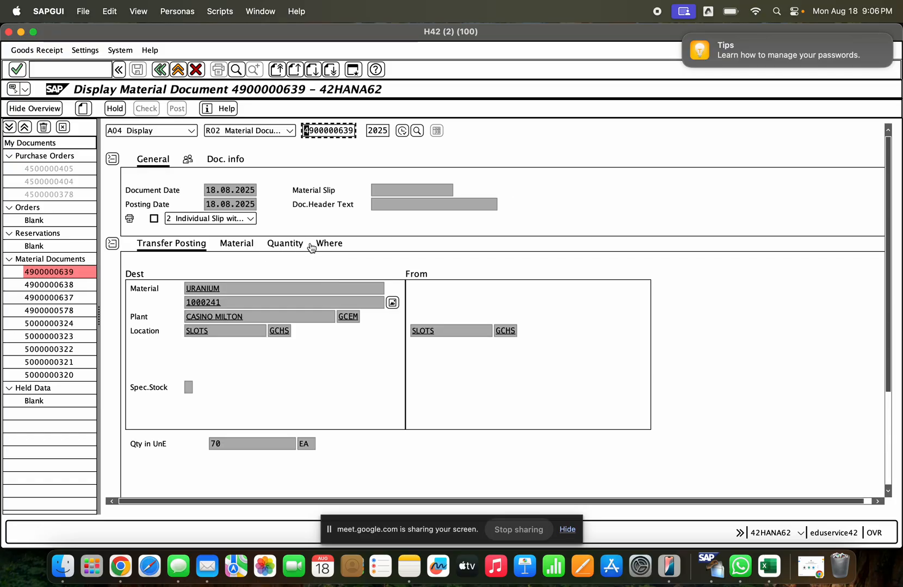
{"action": "left_click", "coordinate": [324, 244]}
{"action": "double_click", "coordinate": [236, 278]}
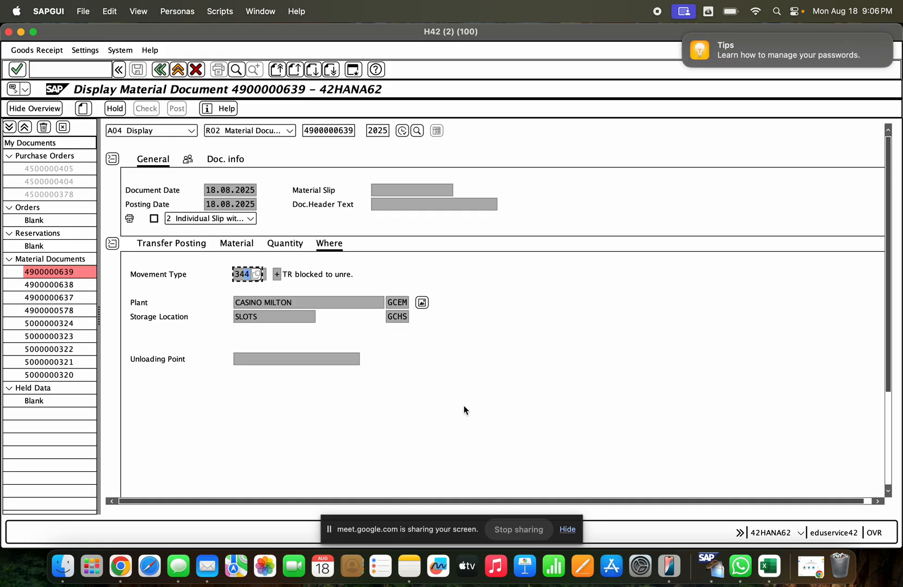
- Refresh the stock overview of material 1000241 and check its unrestricted-use and blocked stock
{"action": "left_click", "coordinate": [22, 32]}
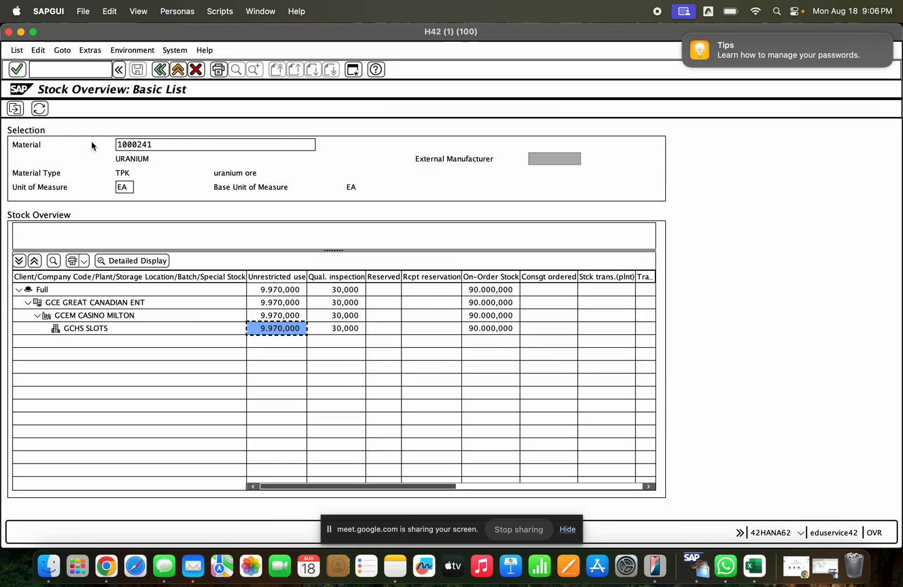
{"action": "left_click", "coordinate": [37, 111]}
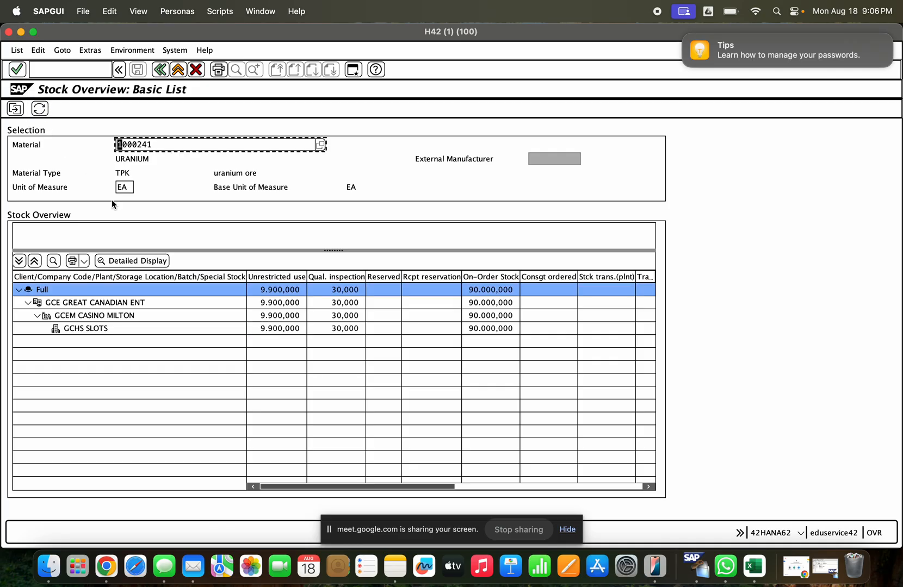
{"action": "left_click", "coordinate": [280, 329]}
{"action": "left_click", "coordinate": [173, 328]}
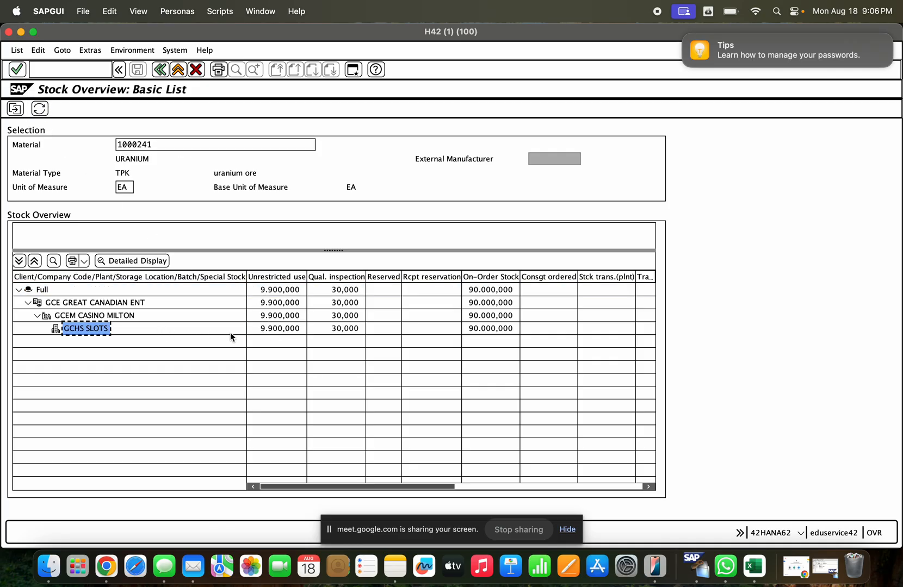
{"action": "left_click", "coordinate": [459, 487]}
{"action": "left_click", "coordinate": [470, 289]}
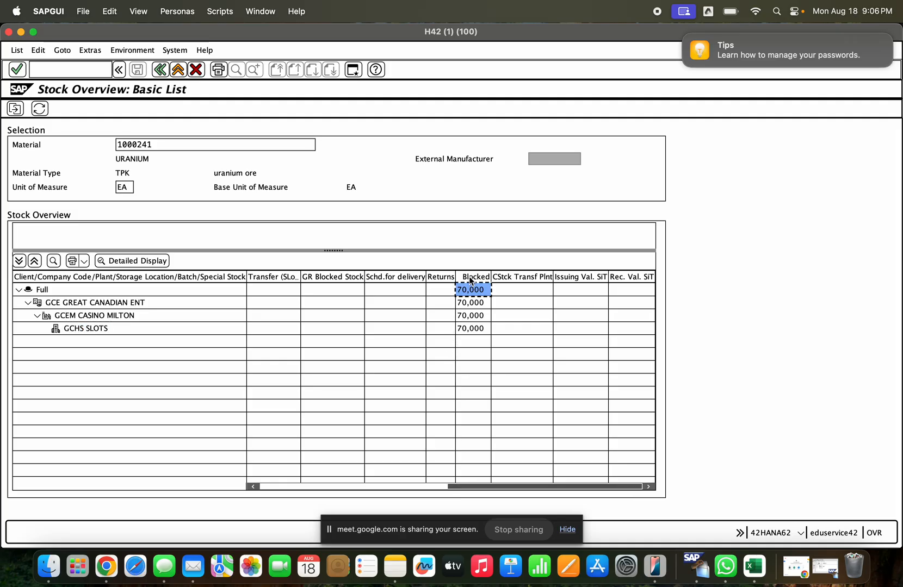
- Move the Blocked column of the stock overview to directly after the Reserved column
{"action": "left_click", "coordinate": [471, 280]}
{"action": "left_click_drag", "start_coordinate": [473, 280], "coordinate": [251, 284]}
{"action": "left_click", "coordinate": [417, 489]}
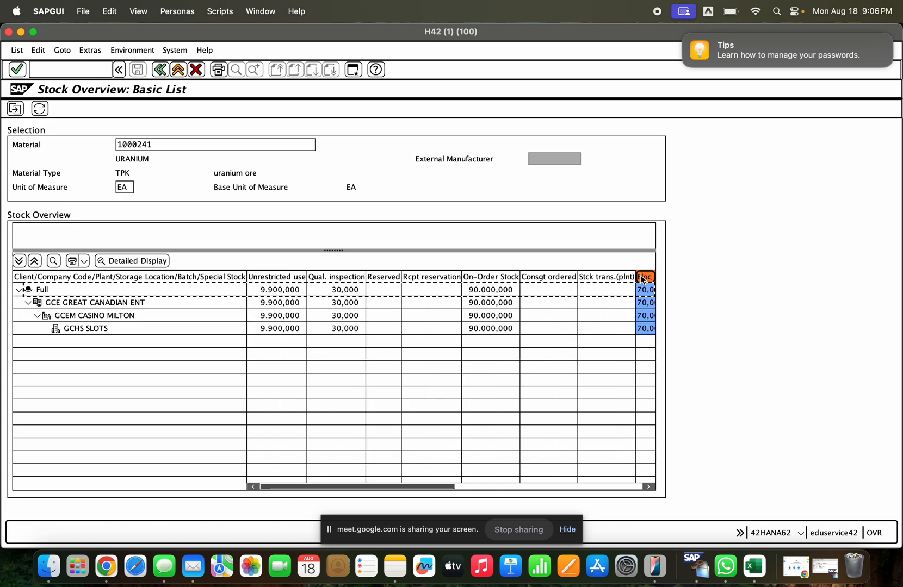
{"action": "left_click_drag", "start_coordinate": [642, 279], "coordinate": [400, 280]}
{"action": "left_click", "coordinate": [419, 303]}
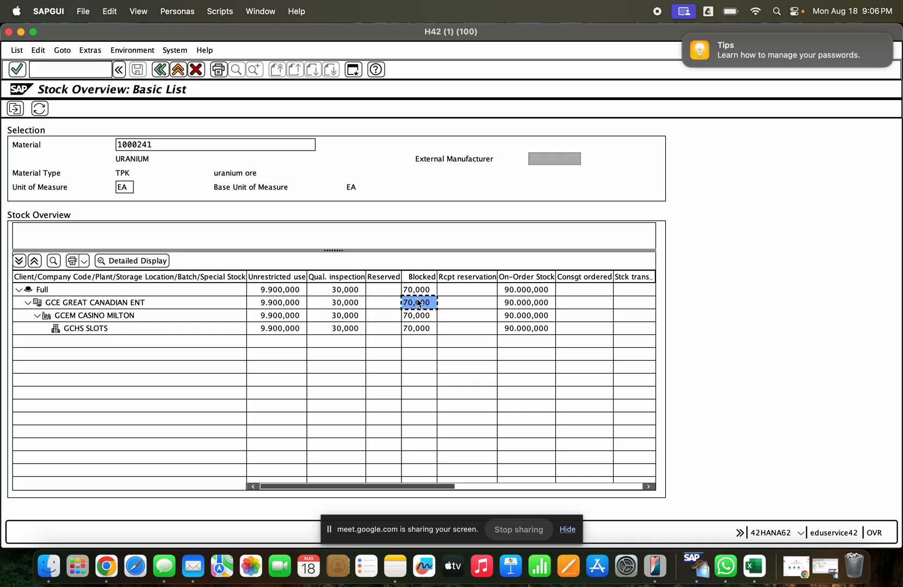
- Compare the quality inspection, unrestricted-use and blocked stock in the stock overview, including storage location GCHS
{"action": "left_click", "coordinate": [450, 365]}
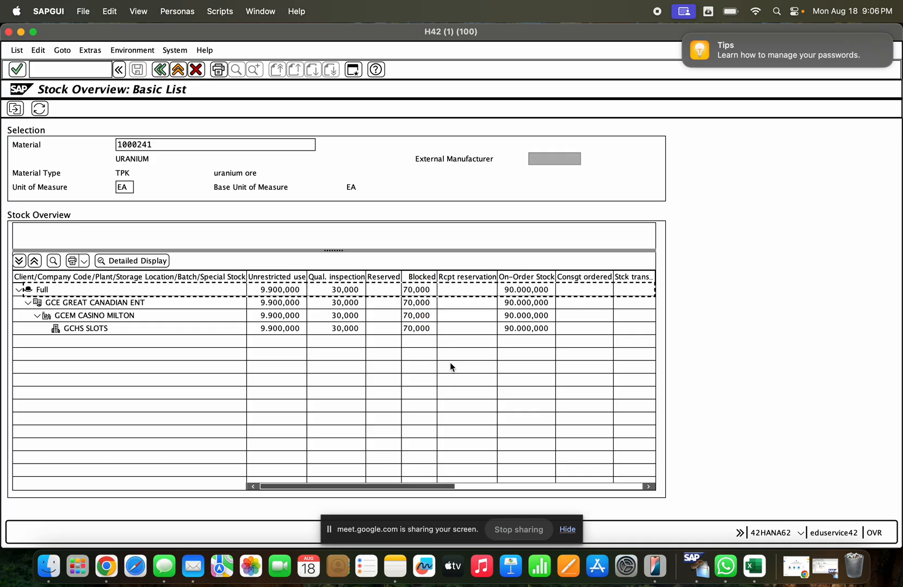
{"action": "left_click", "coordinate": [422, 303]}
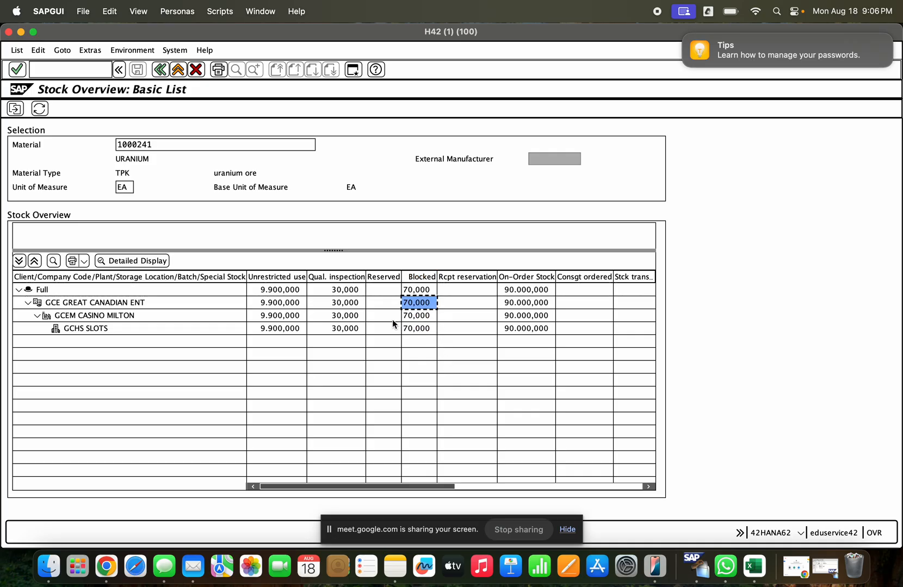
{"action": "left_click", "coordinate": [347, 303]}
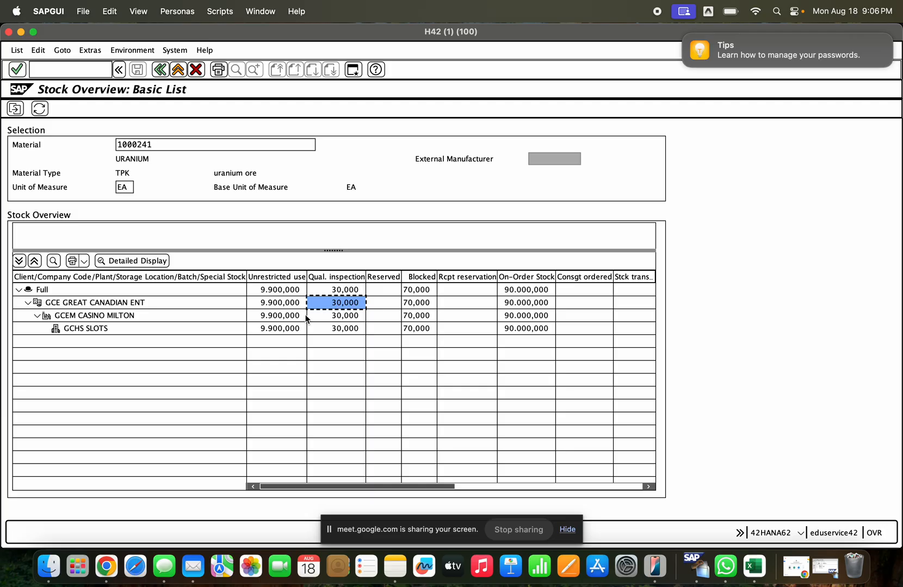
{"action": "left_click", "coordinate": [274, 330]}
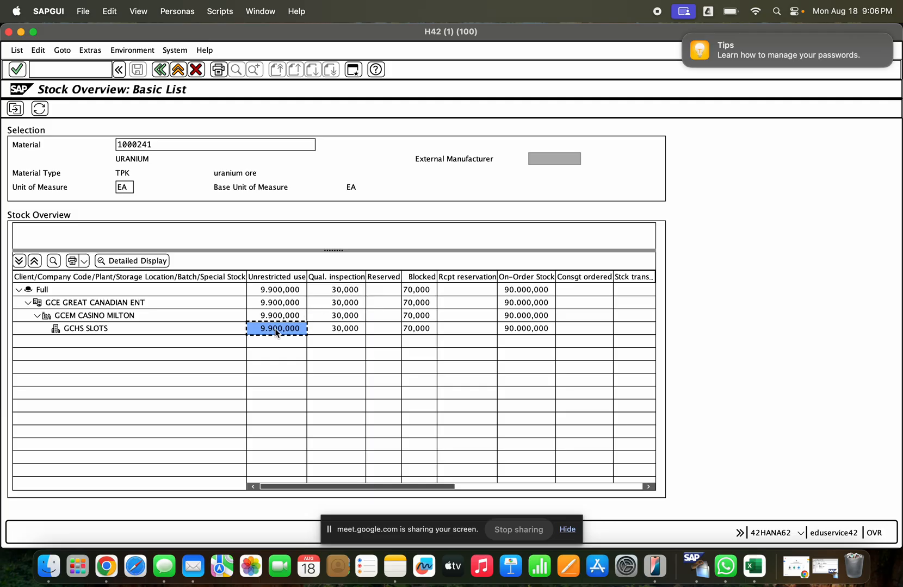
{"action": "left_click", "coordinate": [414, 319]}
{"action": "left_click", "coordinate": [418, 329]}
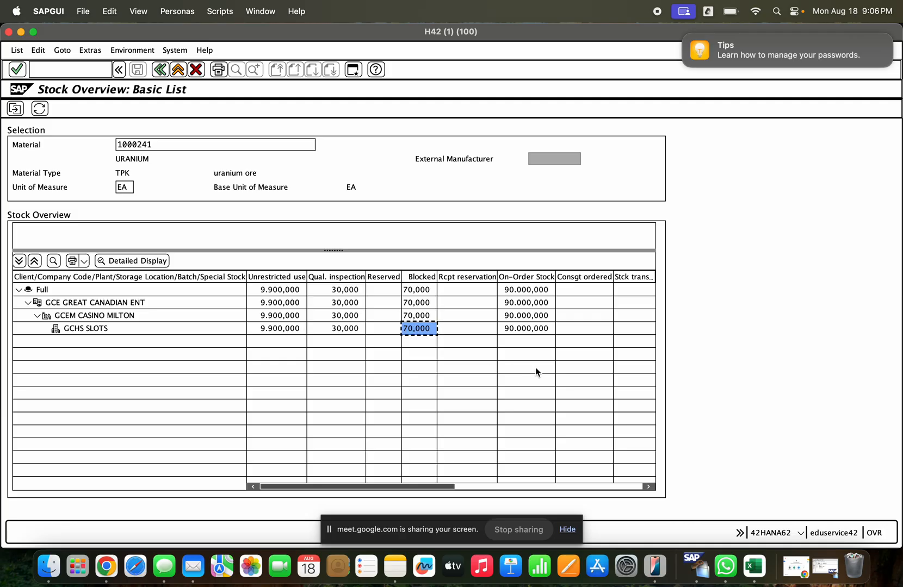
- Return to the material document session and start an A08 Transfer Posting with reference R10 Other and movement type 343
{"action": "left_click", "coordinate": [23, 33]}
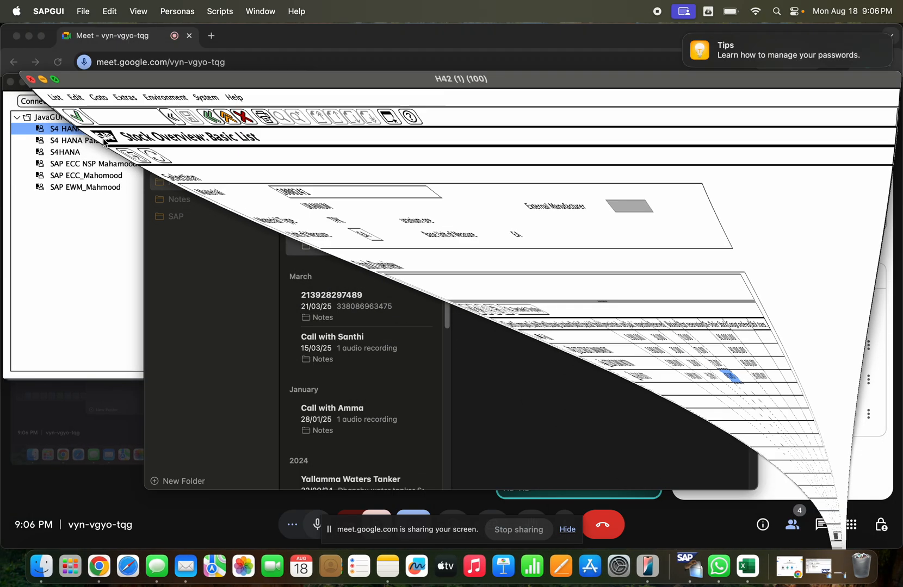
{"action": "left_click", "coordinate": [828, 569]}
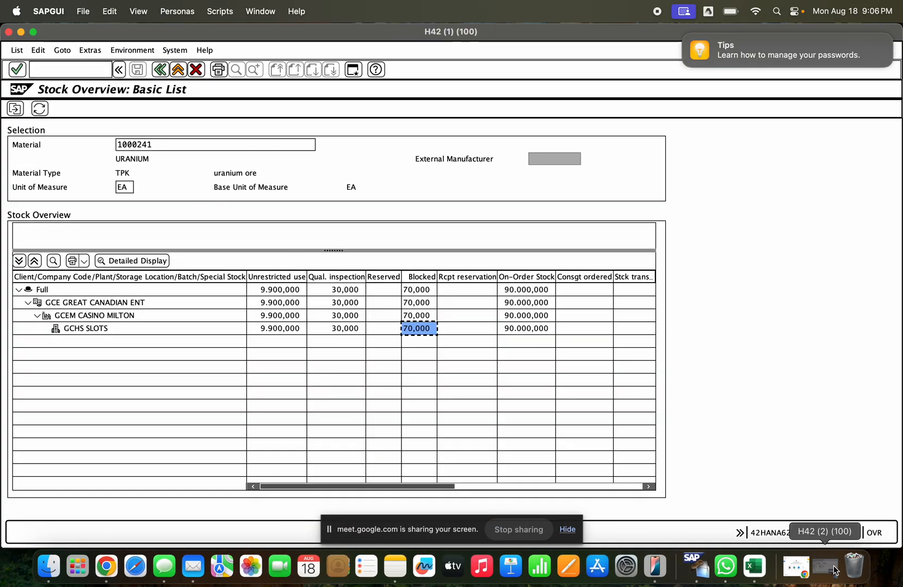
{"action": "left_click", "coordinate": [835, 568]}
{"action": "left_click", "coordinate": [162, 130]}
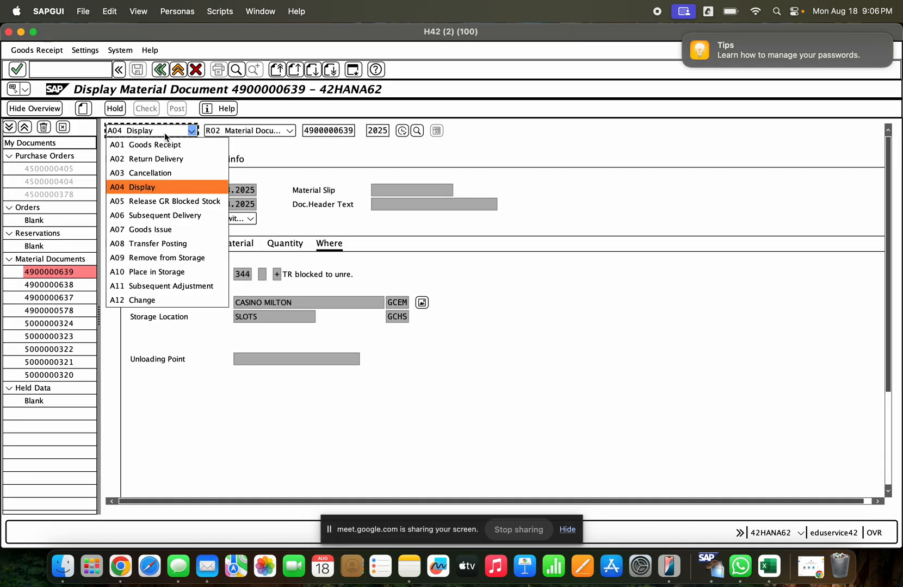
{"action": "left_click", "coordinate": [190, 244]}
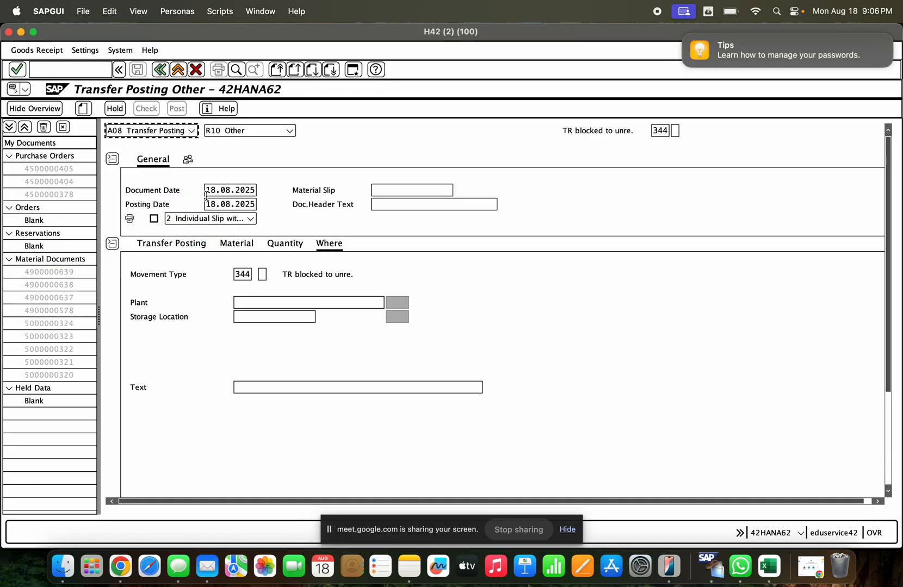
{"action": "left_click", "coordinate": [662, 130]}
{"action": "type", "text": "3"}
{"action": "key", "text": "Return"}
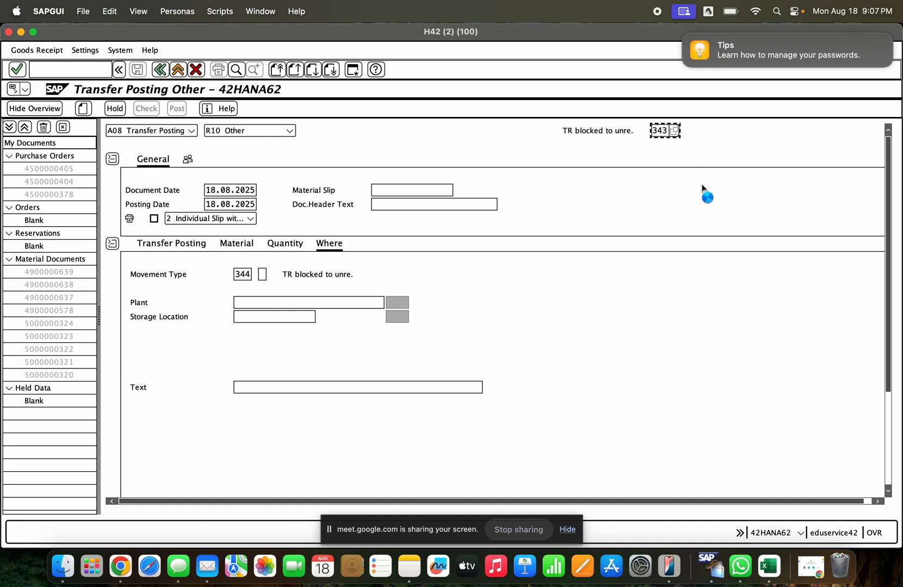
{"action": "left_click", "coordinate": [370, 416]}
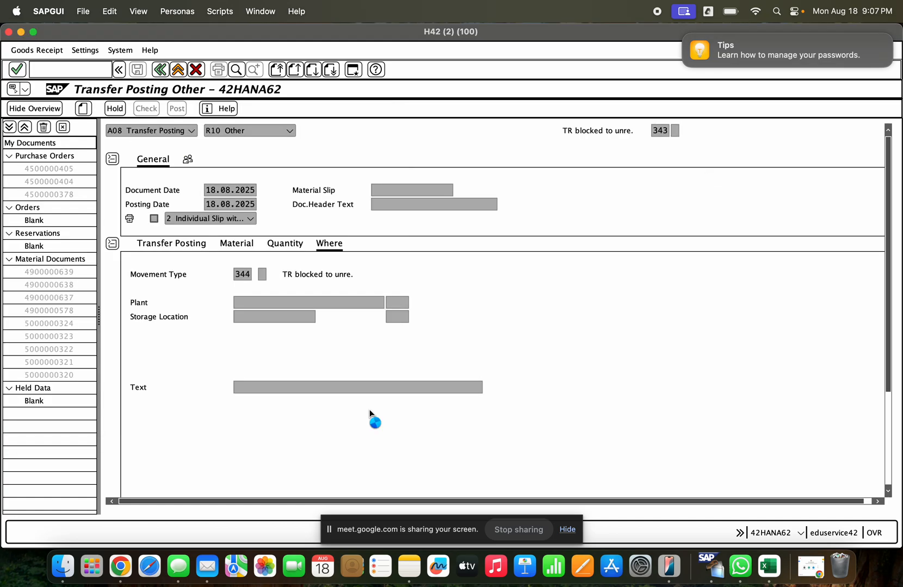
{"action": "left_click", "coordinate": [241, 274]}
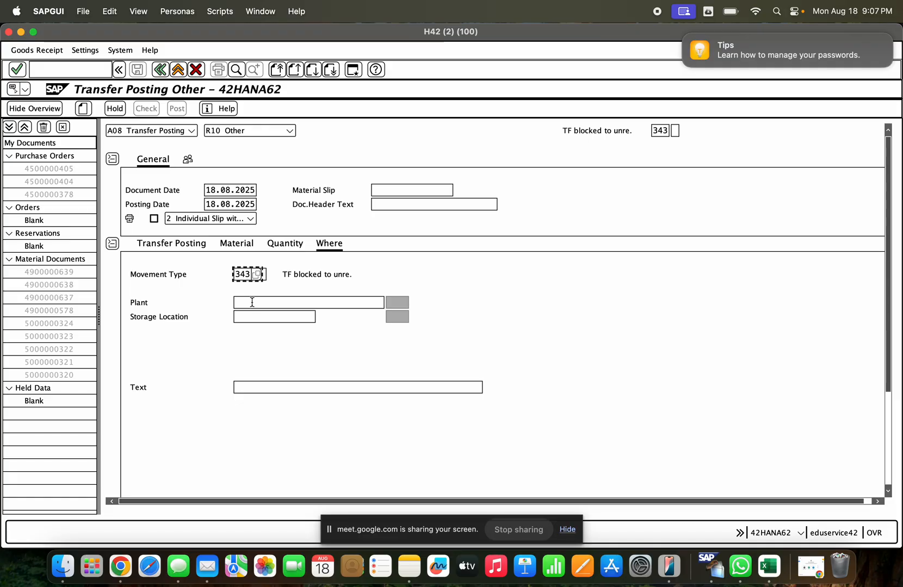
- Enter plant GCEM and storage location GCHS for the transfer posting item
{"action": "left_click", "coordinate": [251, 302]}
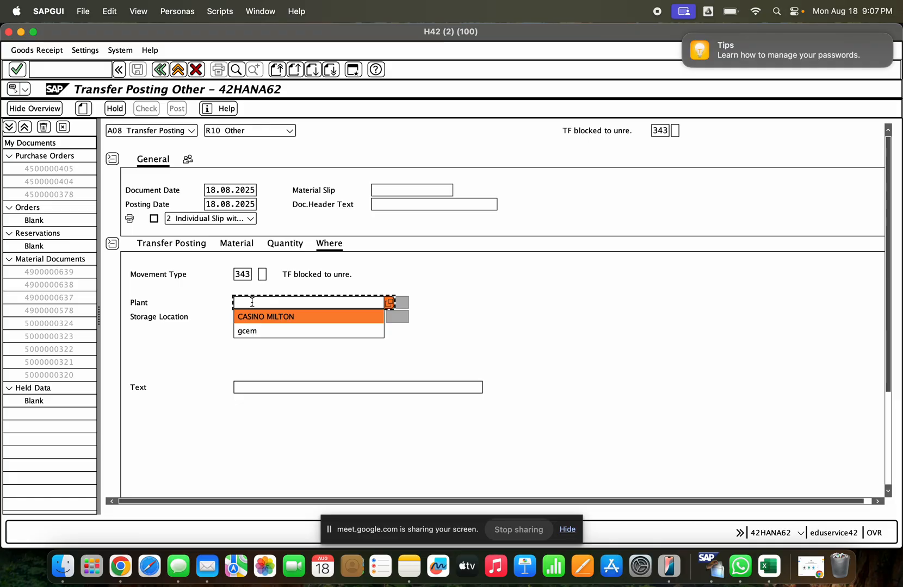
{"action": "type", "text": "gcem"}
{"action": "key", "text": "Return"}
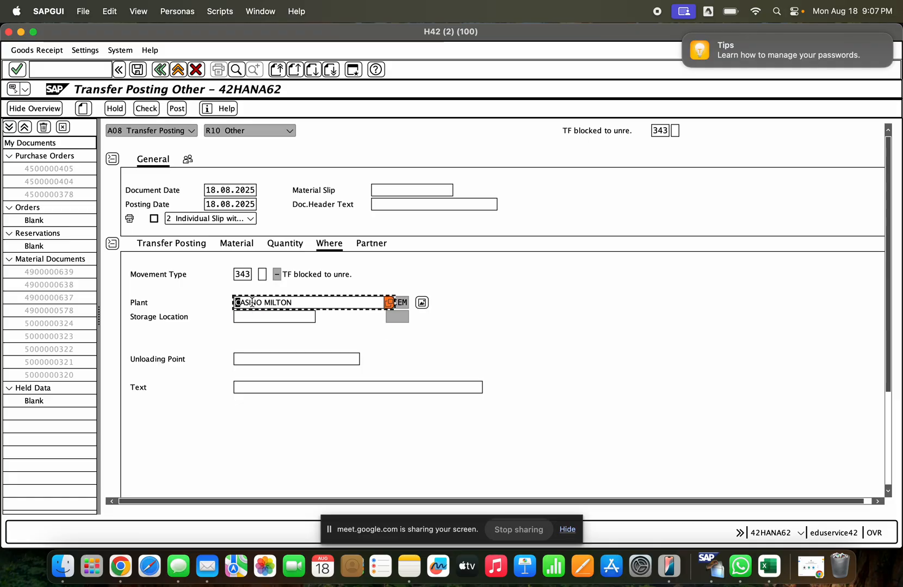
{"action": "left_click", "coordinate": [282, 318]}
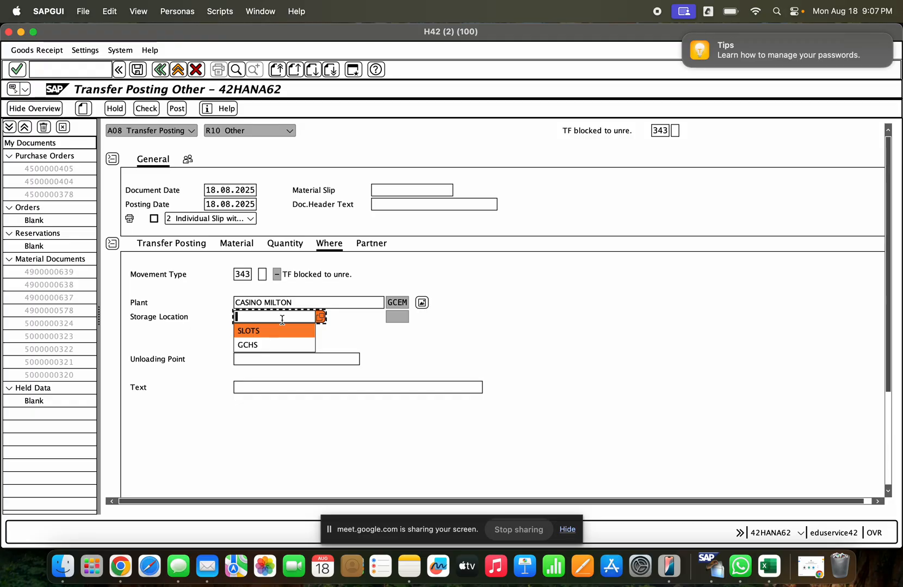
{"action": "key", "text": "Down"}
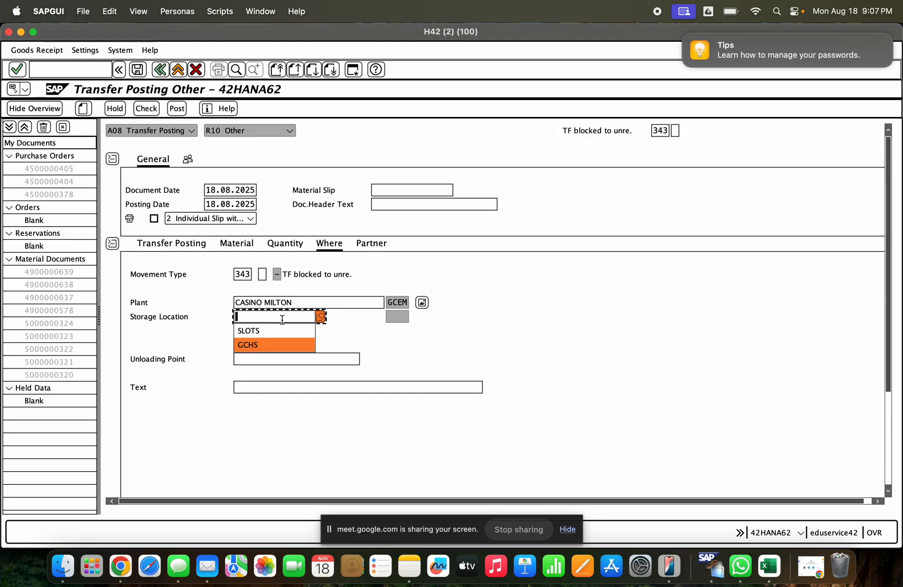
{"action": "key", "text": "Return"}
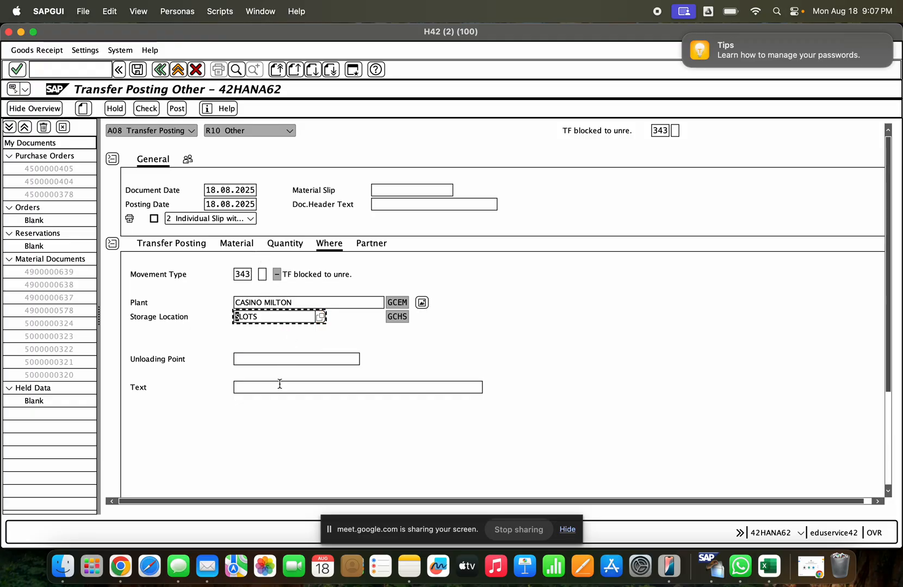
- Set the item's quantity to 30 and its material to 1000241, and confirm the entries
{"action": "left_click", "coordinate": [285, 243]}
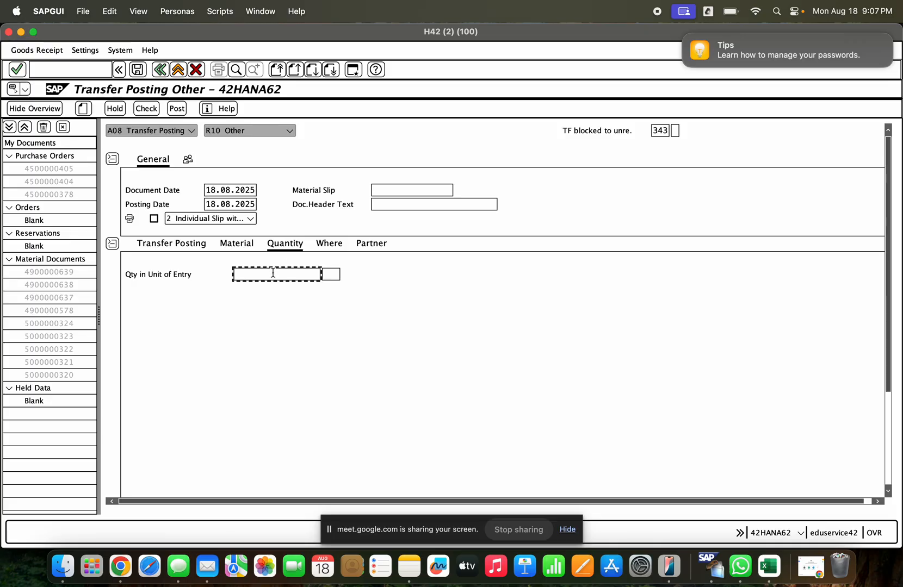
{"action": "type", "text": "30"}
{"action": "left_click", "coordinate": [197, 249]}
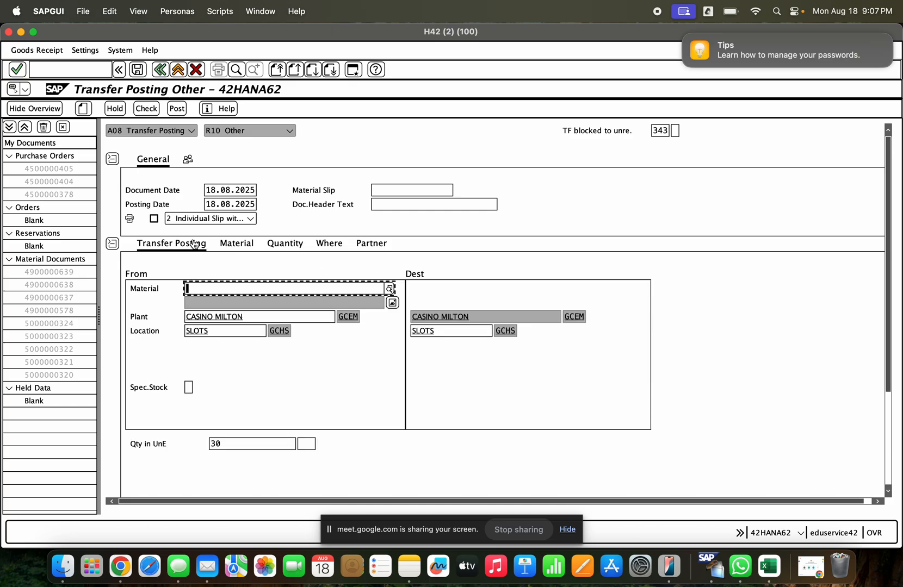
{"action": "key", "text": "Down"}
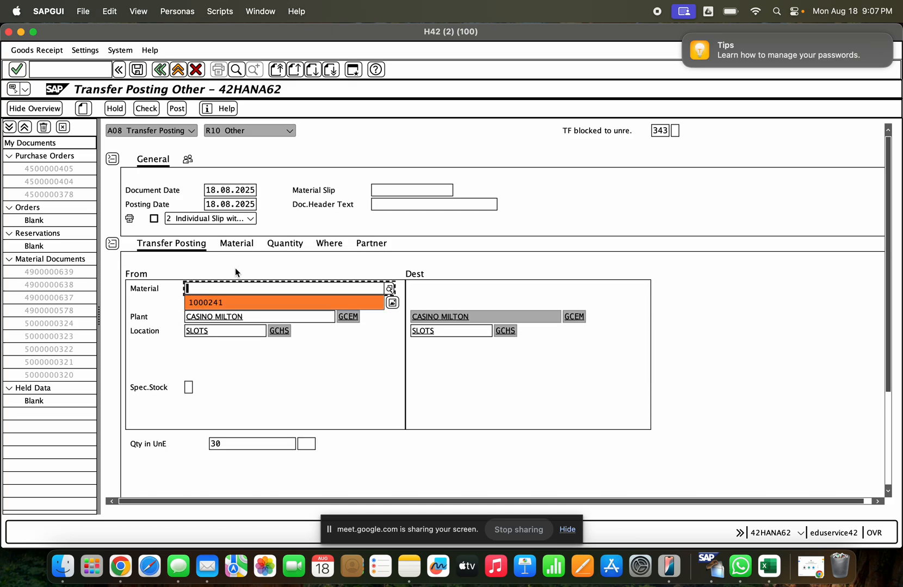
{"action": "key", "text": "Return"}
{"action": "key", "text": "Return"}
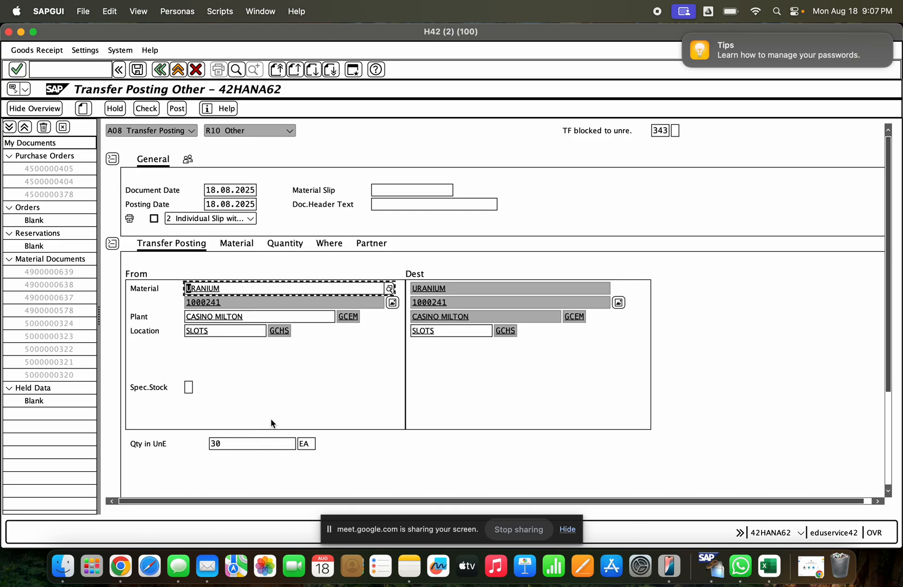
- Review the item's quantity, partner and material details, and check and post the transfer posting
{"action": "left_click", "coordinate": [295, 243]}
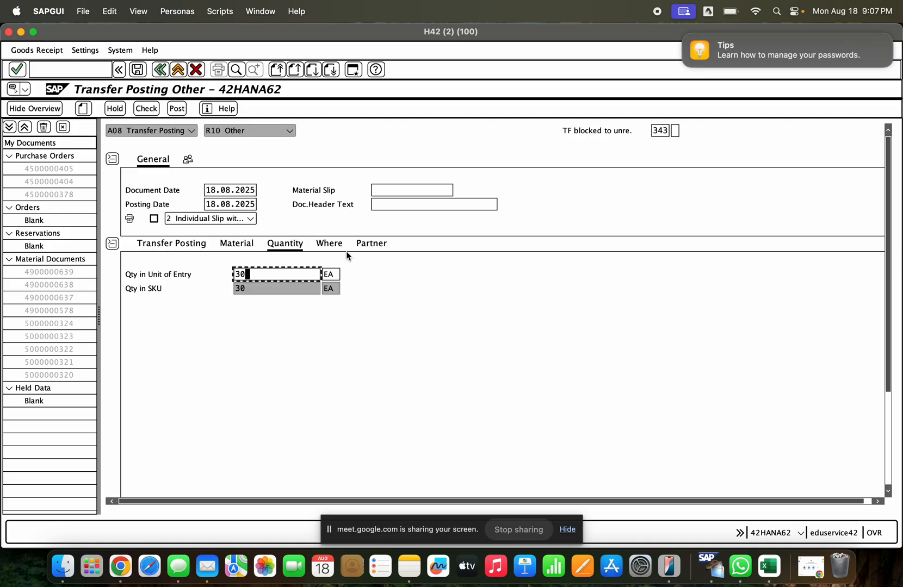
{"action": "left_click", "coordinate": [343, 249]}
{"action": "left_click", "coordinate": [377, 249]}
{"action": "left_click", "coordinate": [235, 250]}
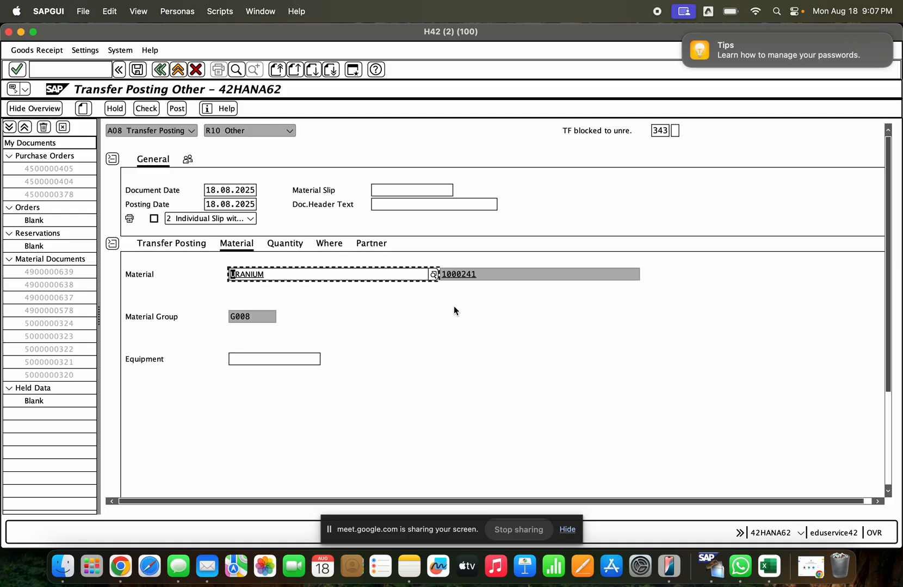
{"action": "left_click", "coordinate": [887, 417]}
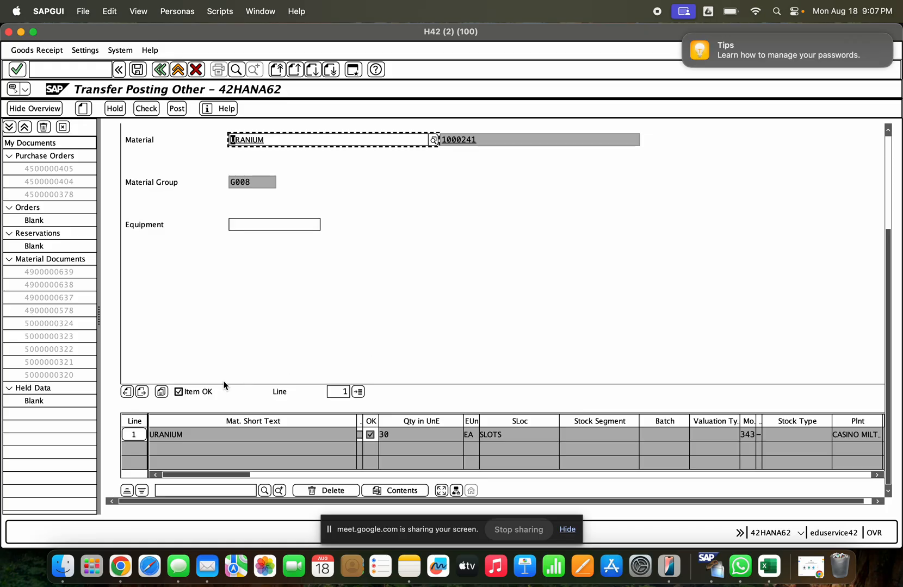
{"action": "left_click", "coordinate": [146, 108]}
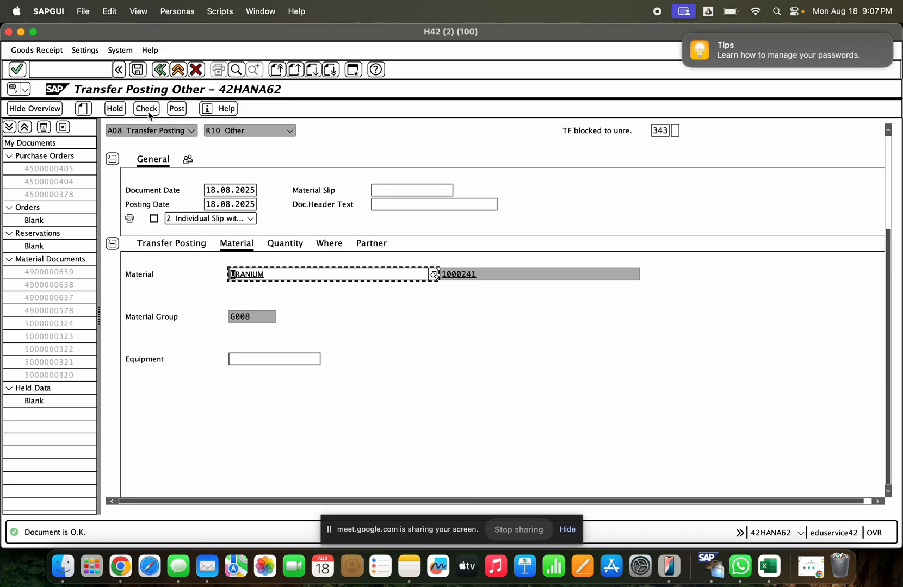
{"action": "left_click", "coordinate": [176, 108]}
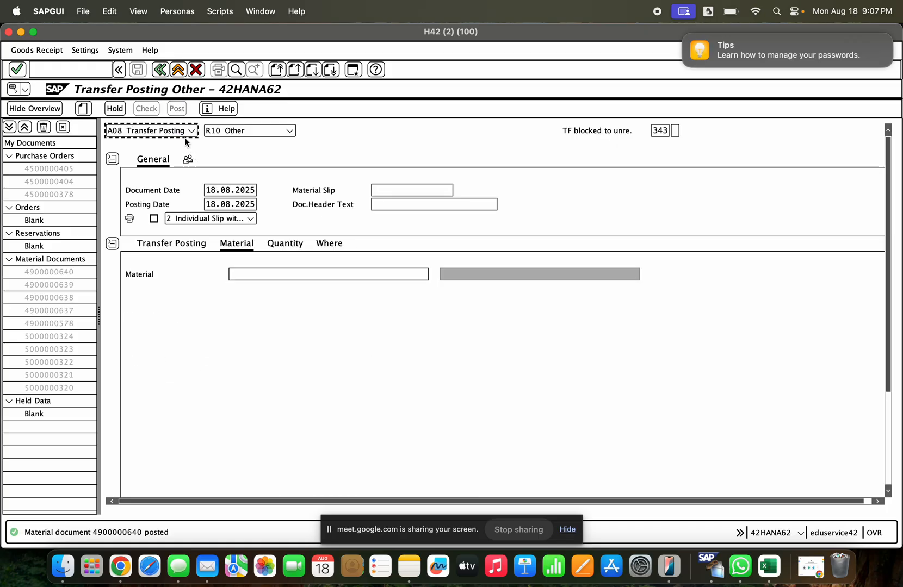
- Display the posted material document and examine the quantity and movement type of its item
{"action": "left_click", "coordinate": [184, 132]}
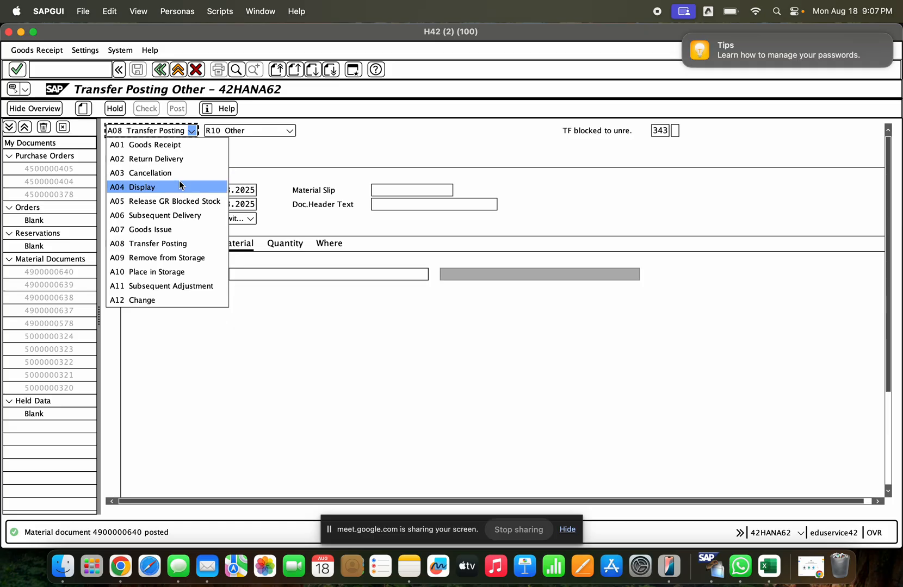
{"action": "left_click", "coordinate": [180, 187]}
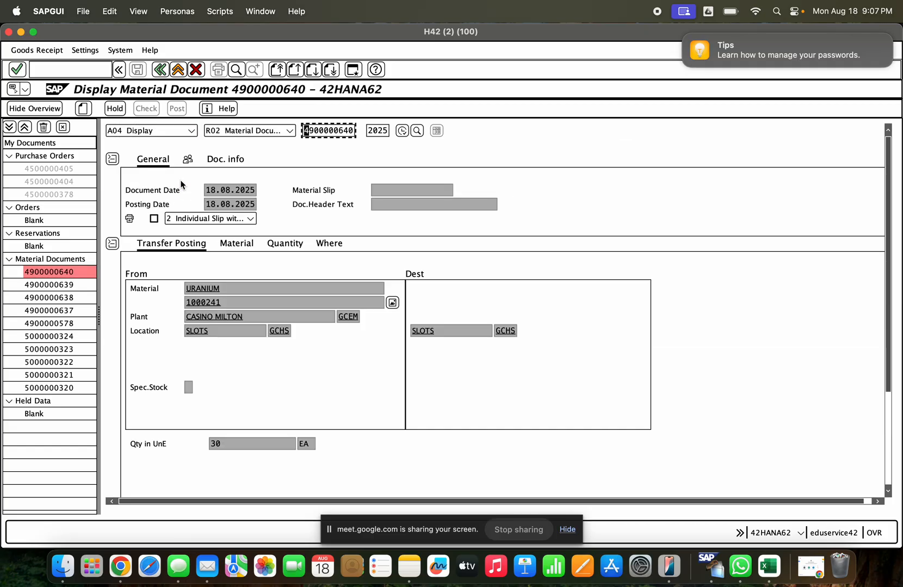
{"action": "left_click", "coordinate": [294, 244]}
{"action": "left_click", "coordinate": [338, 249]}
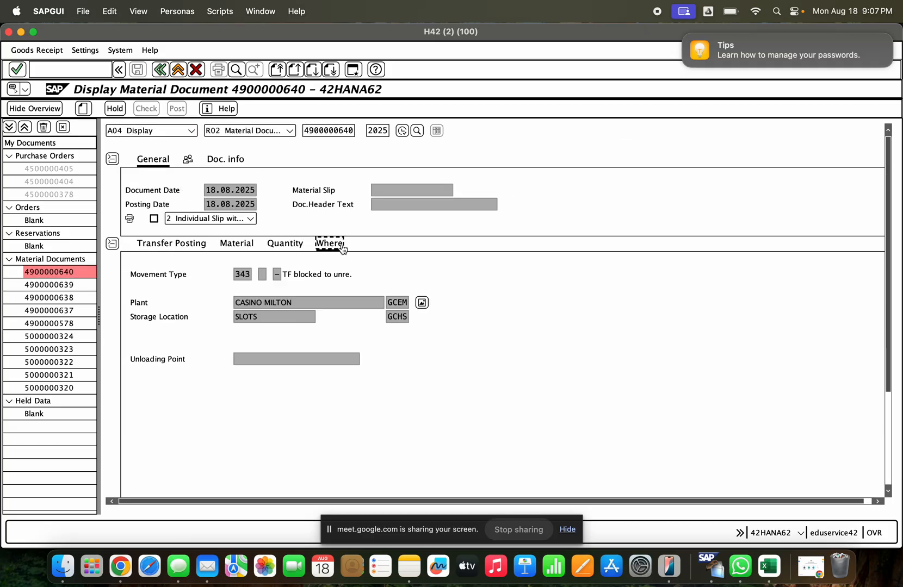
- Switch to the stock overview session, refresh it for material 1000241, and examine the unrestricted-use and blocked stock at GCHS SLOTS
{"action": "left_click", "coordinate": [245, 272]}
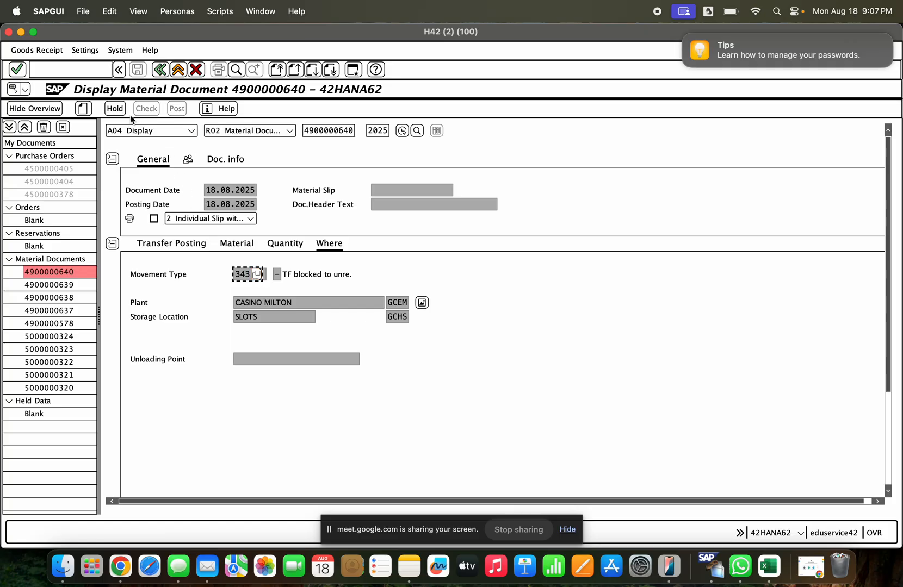
{"action": "left_click", "coordinate": [22, 34]}
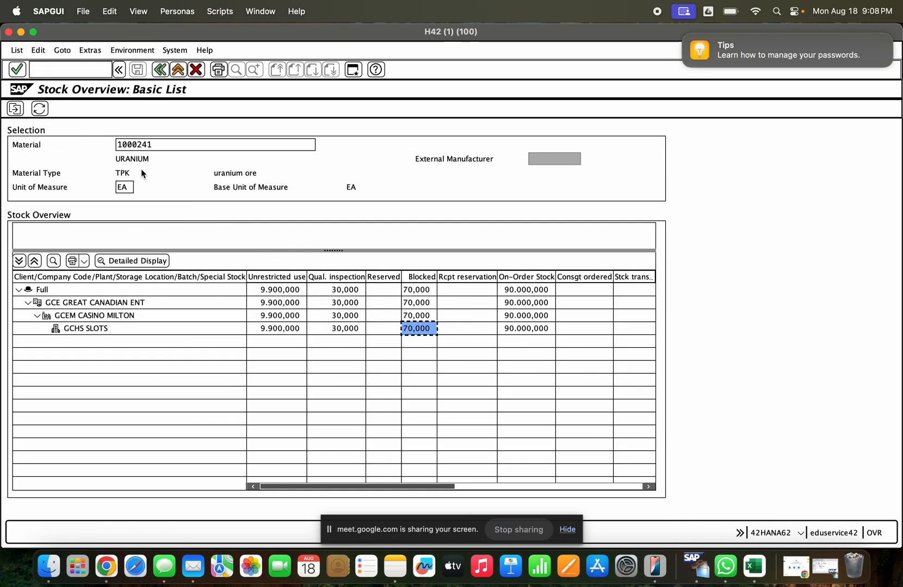
{"action": "left_click", "coordinate": [39, 108]}
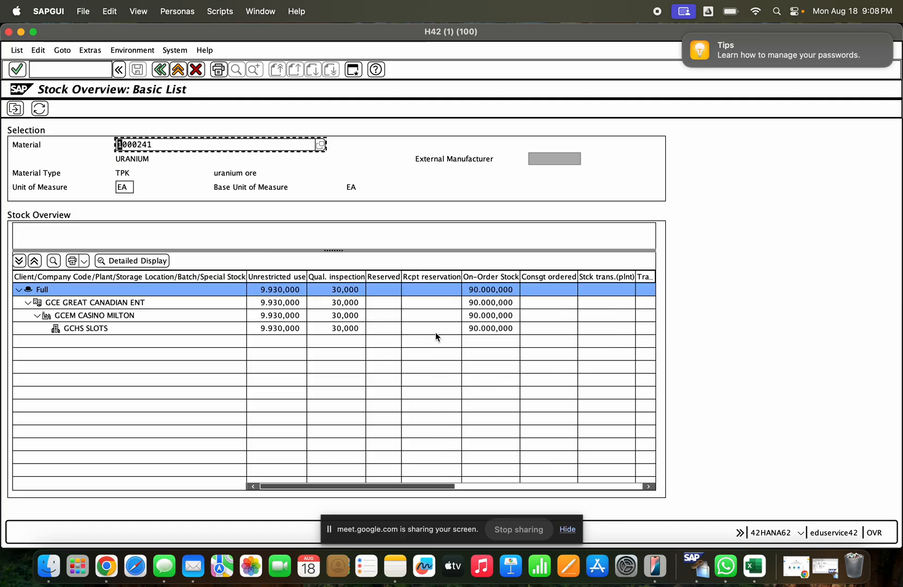
{"action": "left_click", "coordinate": [276, 330]}
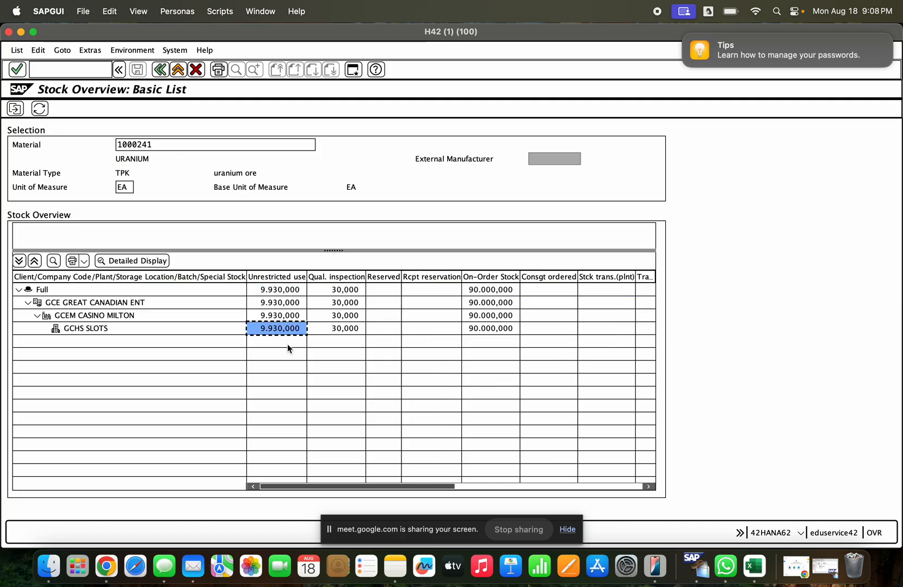
{"action": "left_click", "coordinate": [496, 487]}
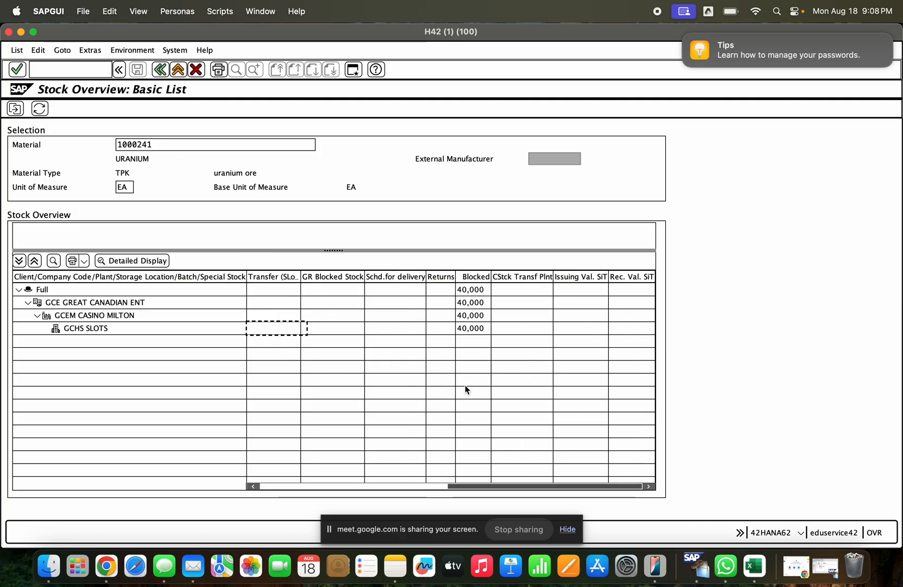
{"action": "left_click", "coordinate": [468, 330]}
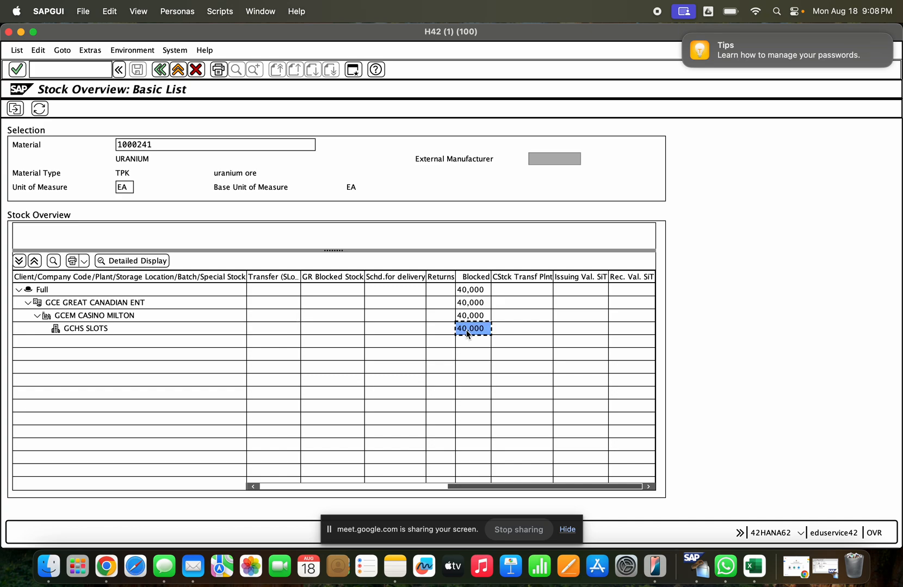
- Move the Blocked column between the Reserved and Rcpt reservation columns in the stock overview
{"action": "left_click", "coordinate": [468, 276]}
{"action": "left_click_drag", "start_coordinate": [468, 276], "coordinate": [263, 287]}
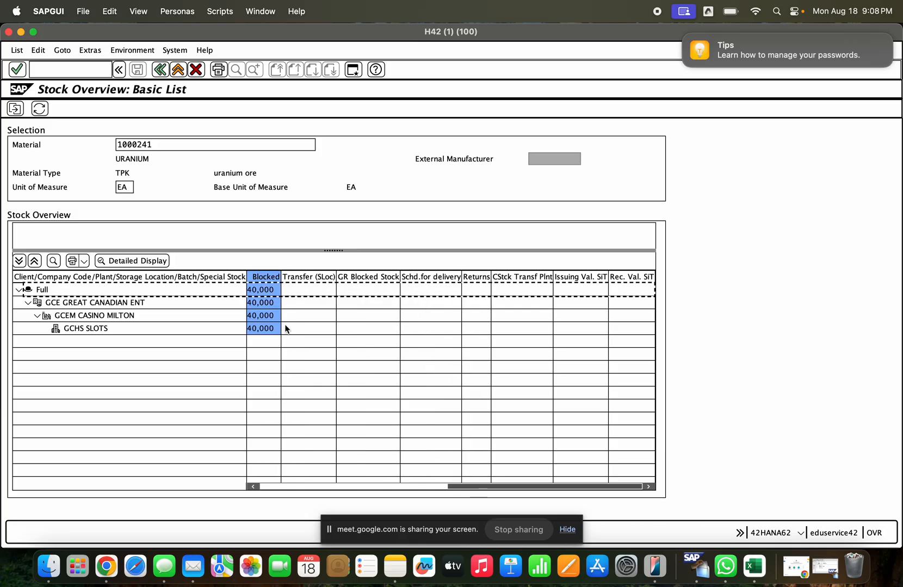
{"action": "left_click", "coordinate": [445, 486]}
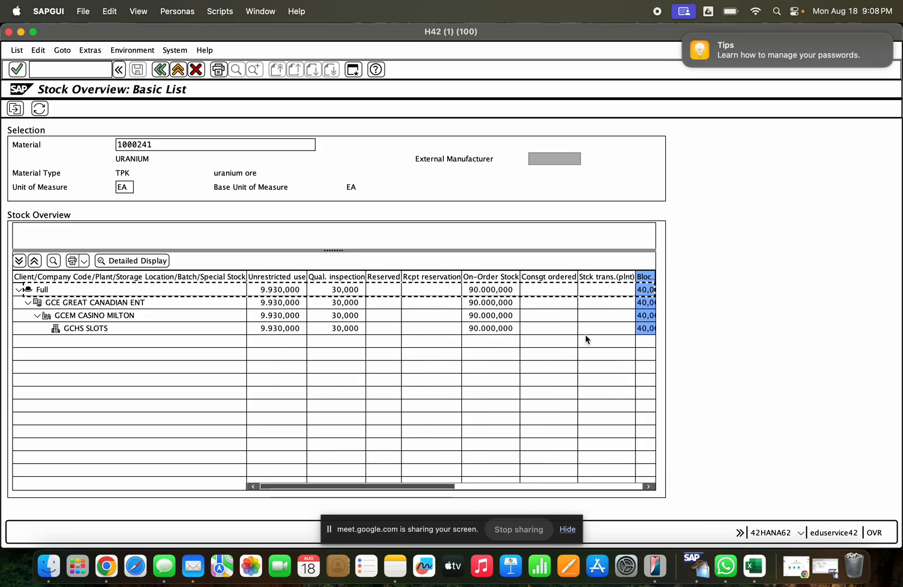
{"action": "left_click_drag", "start_coordinate": [638, 279], "coordinate": [396, 281]}
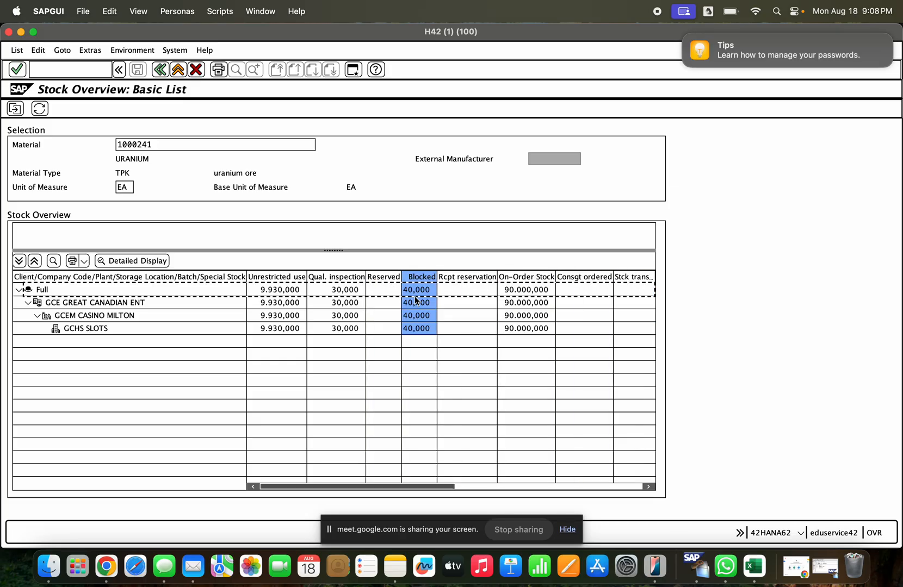
{"action": "left_click", "coordinate": [415, 294]}
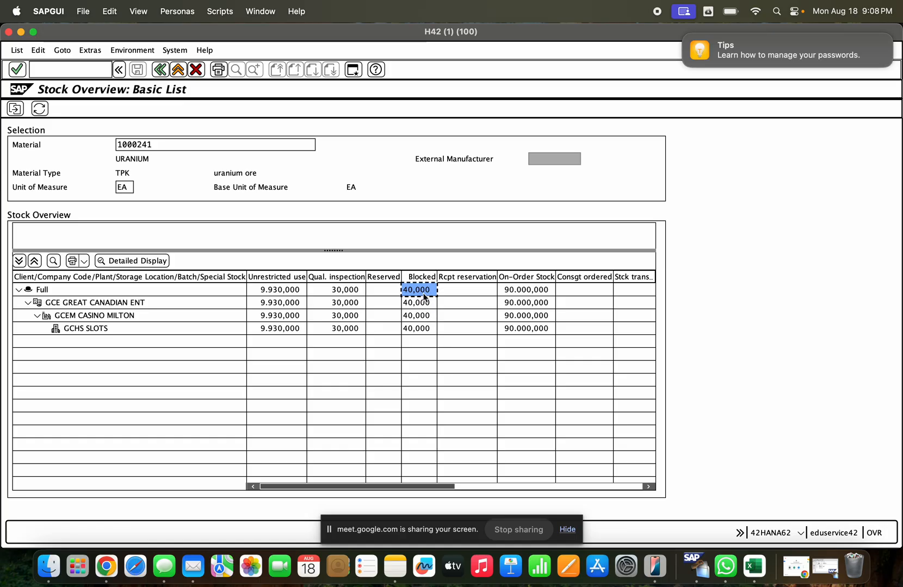
- Return to the material document session and start a new A08 Transfer Posting
{"action": "left_click", "coordinate": [22, 34]}
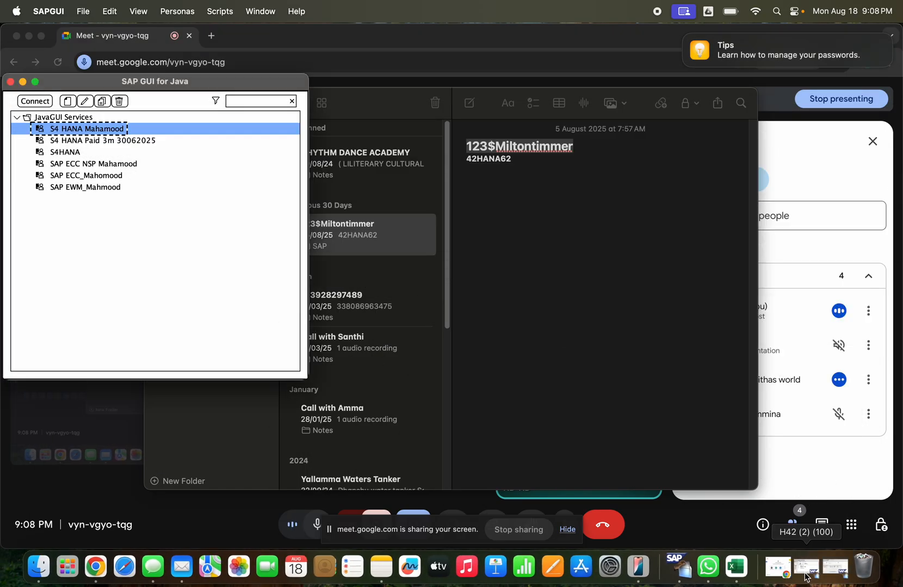
{"action": "left_click", "coordinate": [830, 572]}
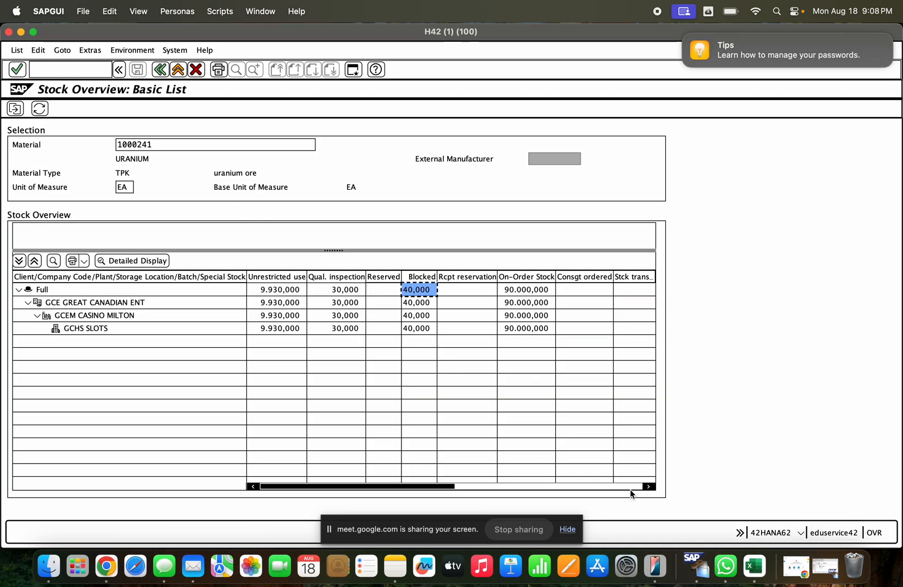
{"action": "left_click", "coordinate": [804, 578]}
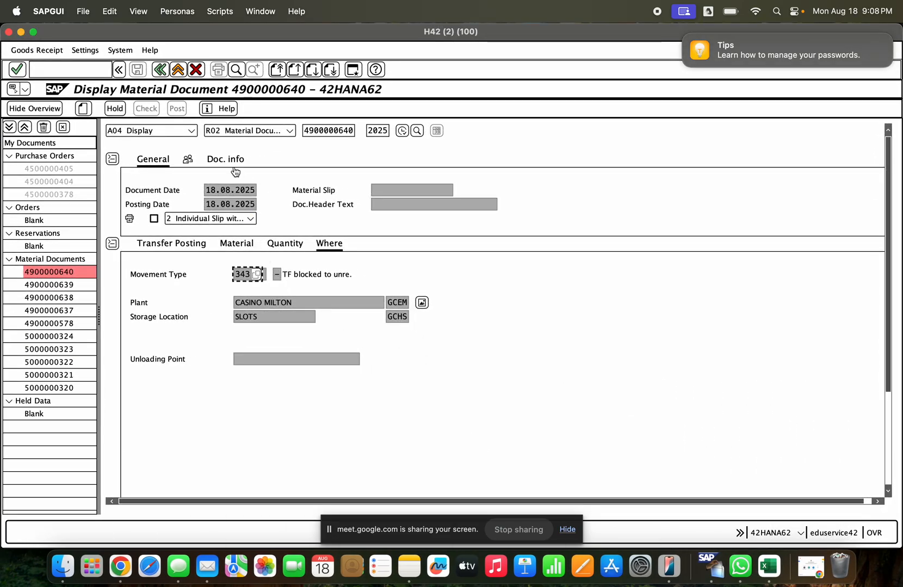
{"action": "left_click", "coordinate": [191, 132]}
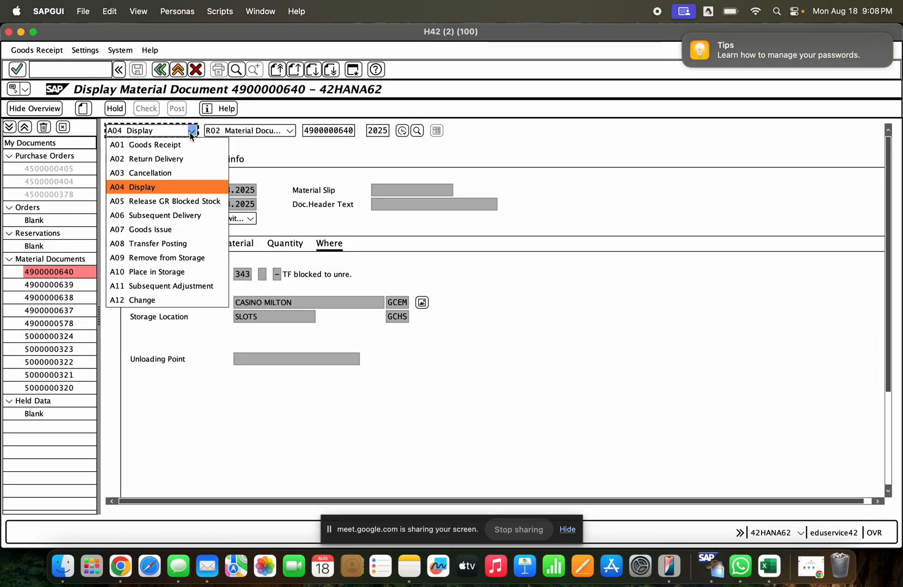
{"action": "left_click", "coordinate": [186, 237]}
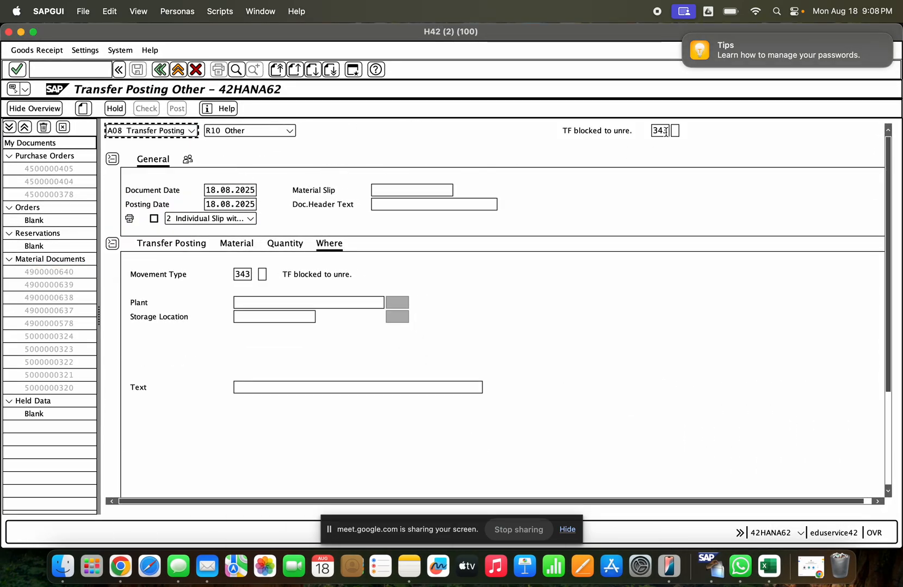
- Select movement type 349, transfer posting blocked stock to quality inspection stock, as the default from the list of movement types
{"action": "left_click", "coordinate": [666, 132]}
{"action": "left_click", "coordinate": [674, 132]}
{"action": "scroll", "coordinate": [674, 339], "scroll_direction": "down", "scroll_amount": 2}
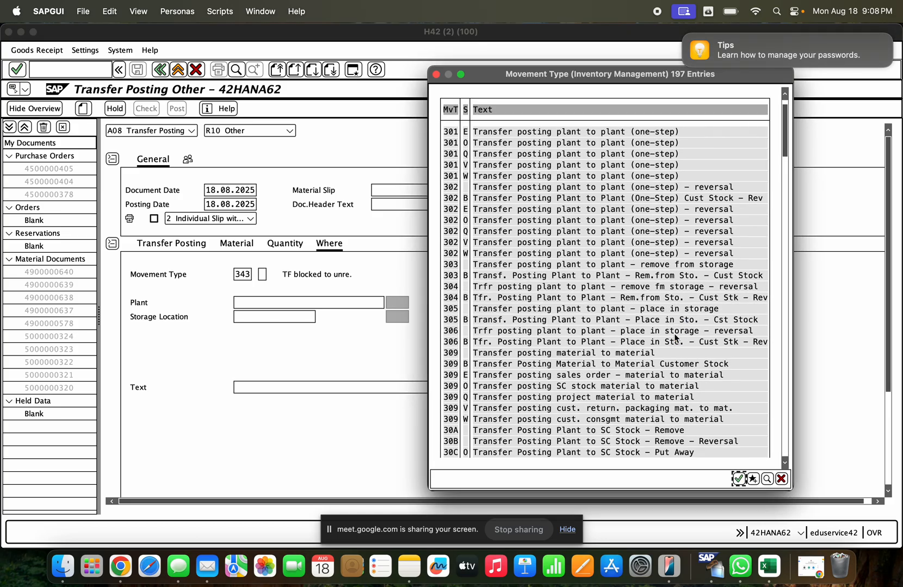
{"action": "scroll", "coordinate": [674, 337], "scroll_direction": "down", "scroll_amount": 4}
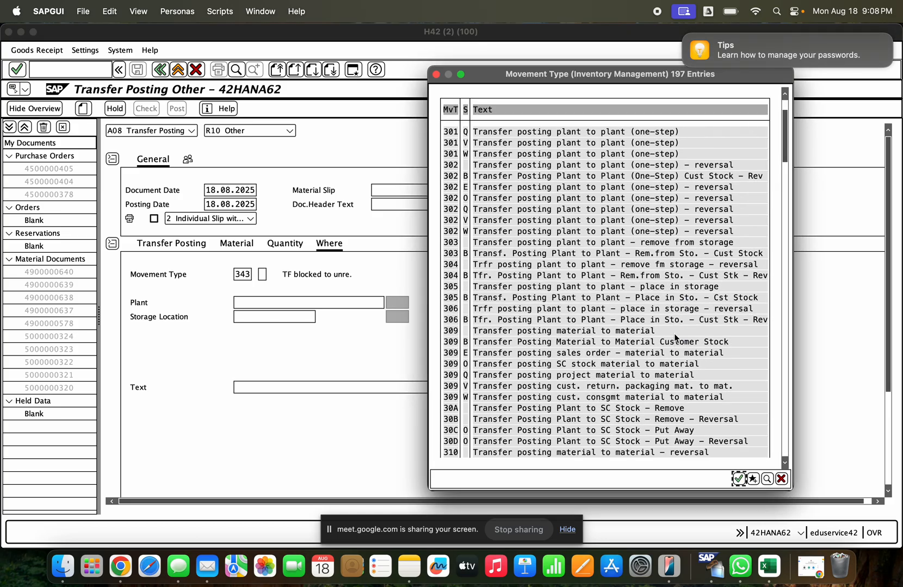
{"action": "left_click", "coordinate": [783, 350]}
{"action": "left_click", "coordinate": [783, 350]}
{"action": "left_click", "coordinate": [784, 350]}
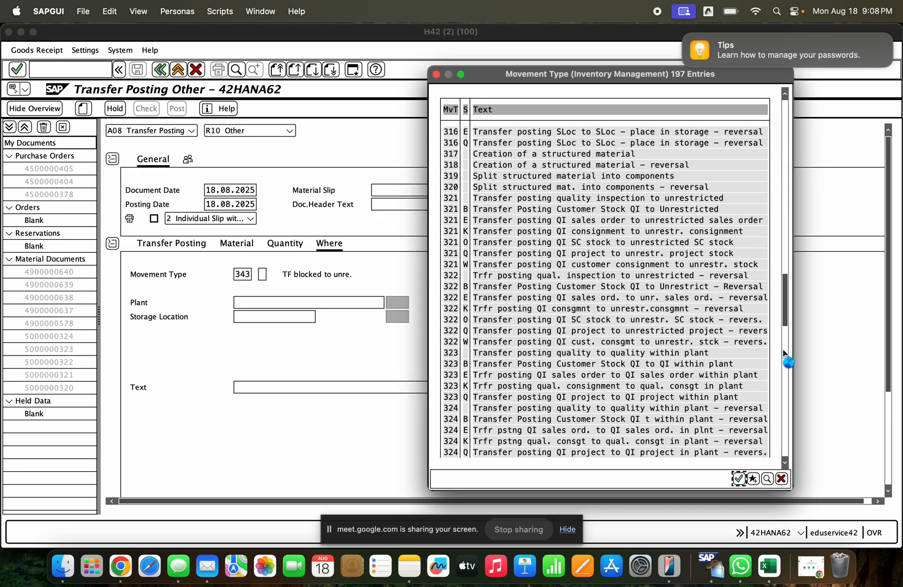
{"action": "left_click", "coordinate": [783, 352]}
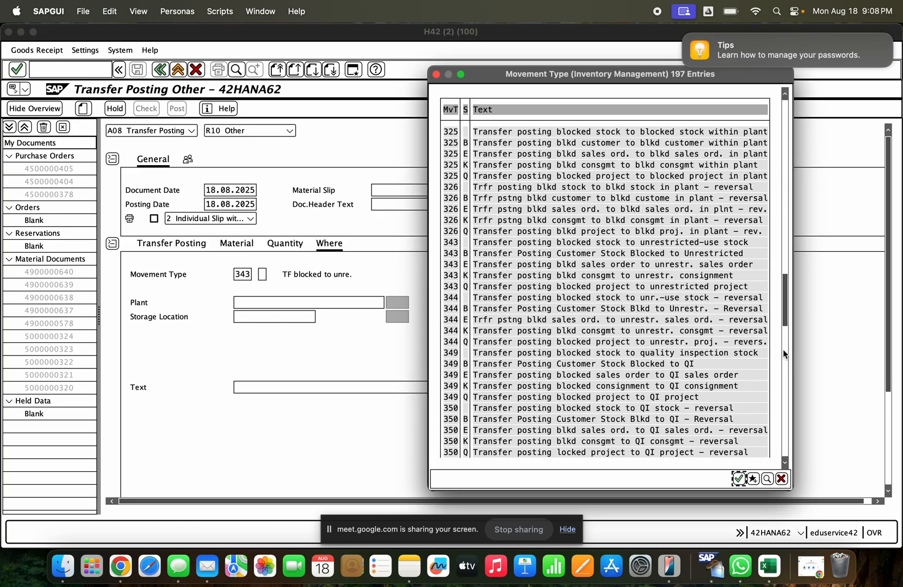
{"action": "left_click", "coordinate": [539, 353]}
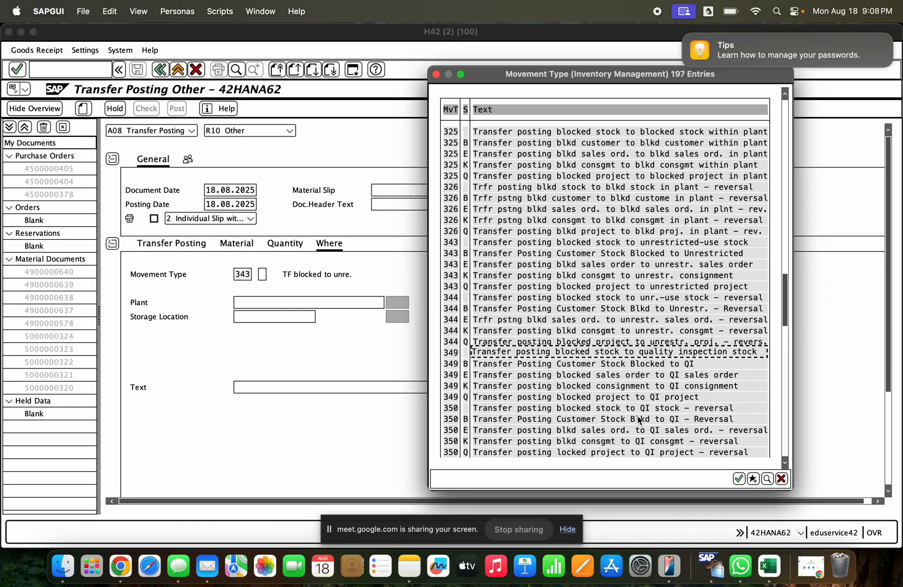
{"action": "left_click", "coordinate": [514, 408]}
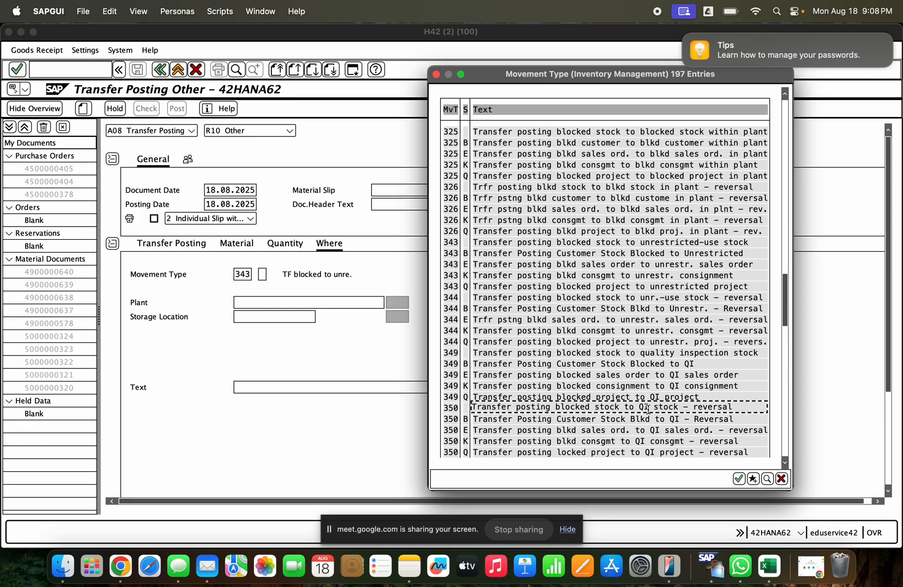
{"action": "double_click", "coordinate": [563, 353]}
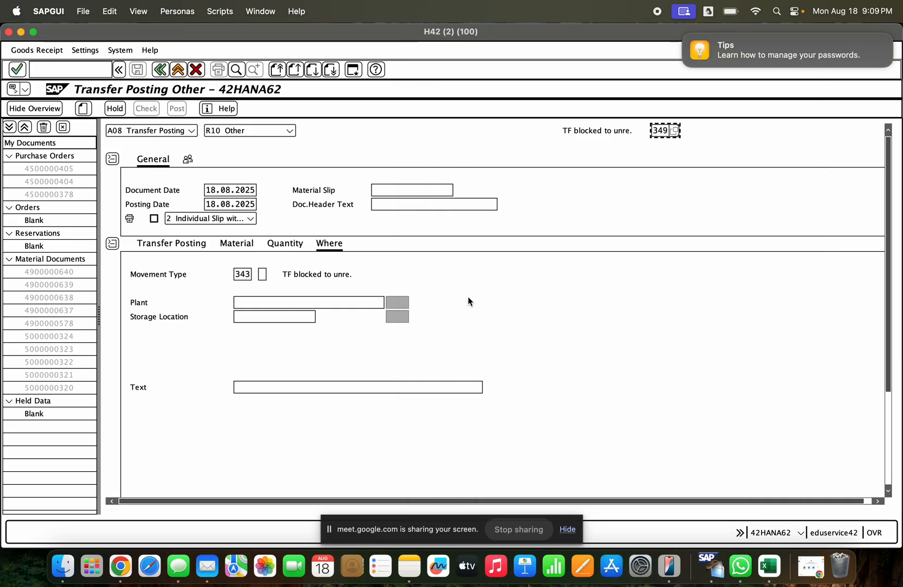
- Enter plant GCEM for the transfer posting item and acknowledge the tip about changed default values
{"action": "left_click", "coordinate": [257, 303]}
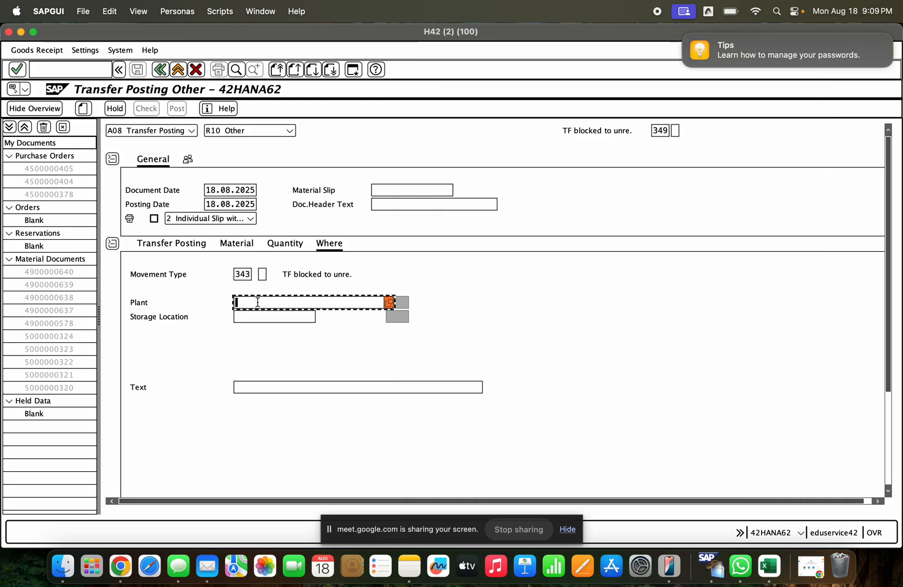
{"action": "left_click", "coordinate": [258, 303]}
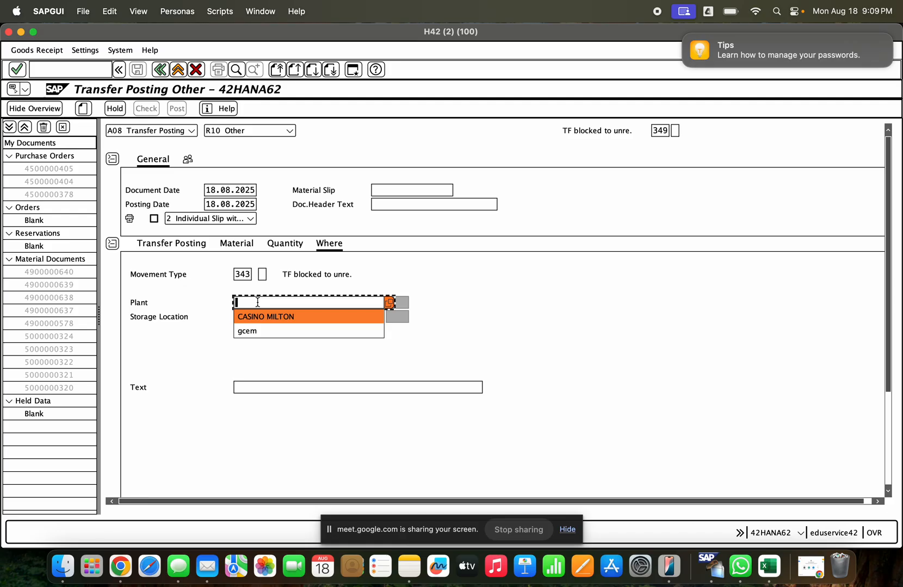
{"action": "type", "text": "gcem"}
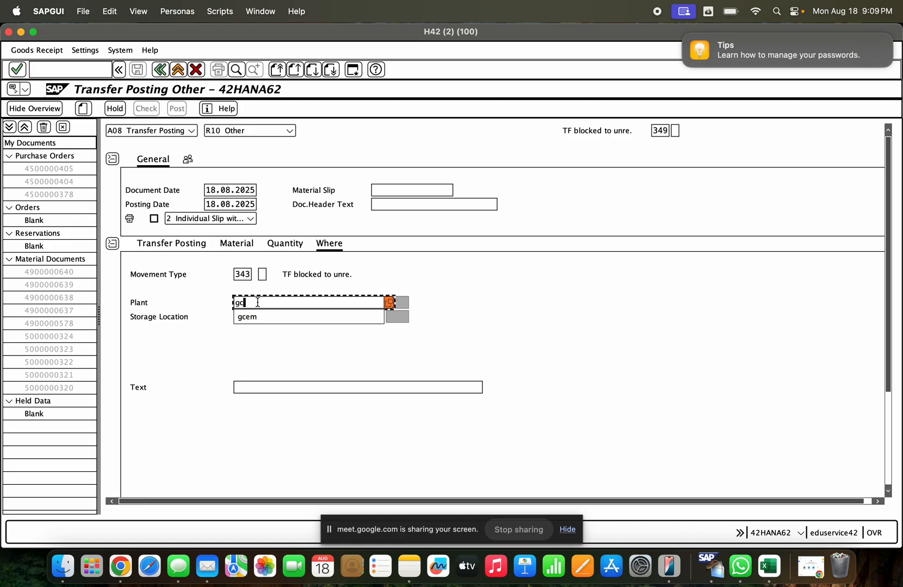
{"action": "key", "text": "Return"}
{"action": "left_click", "coordinate": [369, 416]}
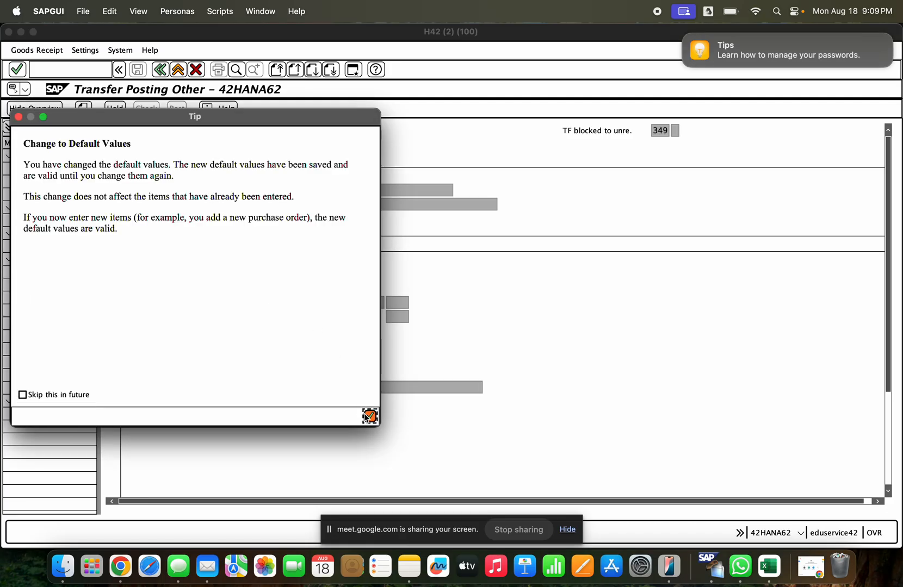
- Change the item's movement type to 349 and set its storage location to SLOTS (GCHS)
{"action": "left_click", "coordinate": [247, 275]}
{"action": "type", "text": "34"}
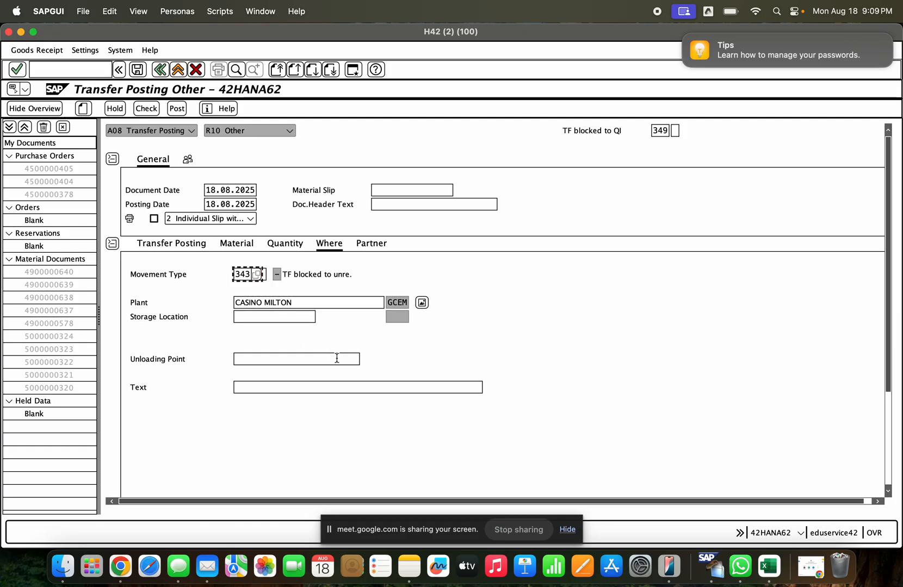
{"action": "type", "text": "9"}
{"action": "key", "text": "Return"}
{"action": "left_click", "coordinate": [297, 315]}
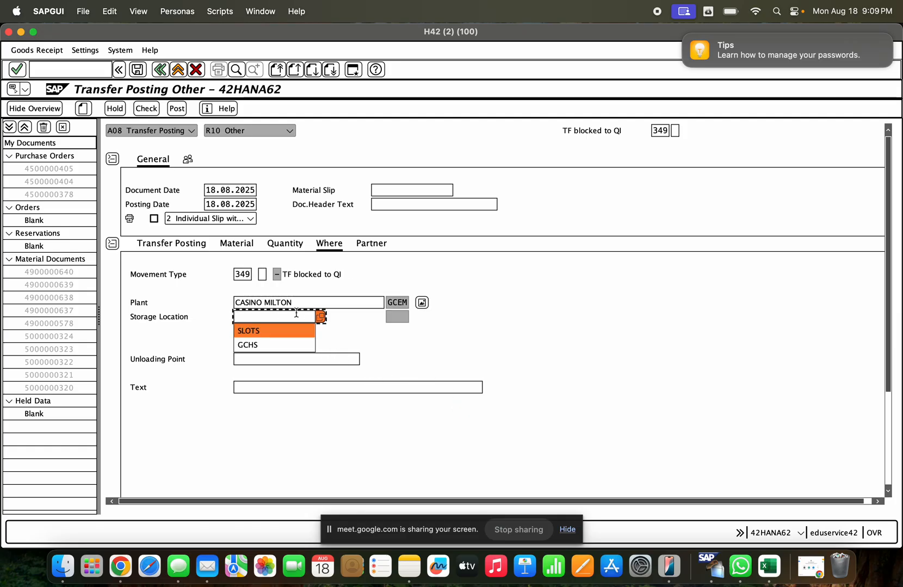
{"action": "key", "text": "Down"}
{"action": "key", "text": "Return"}
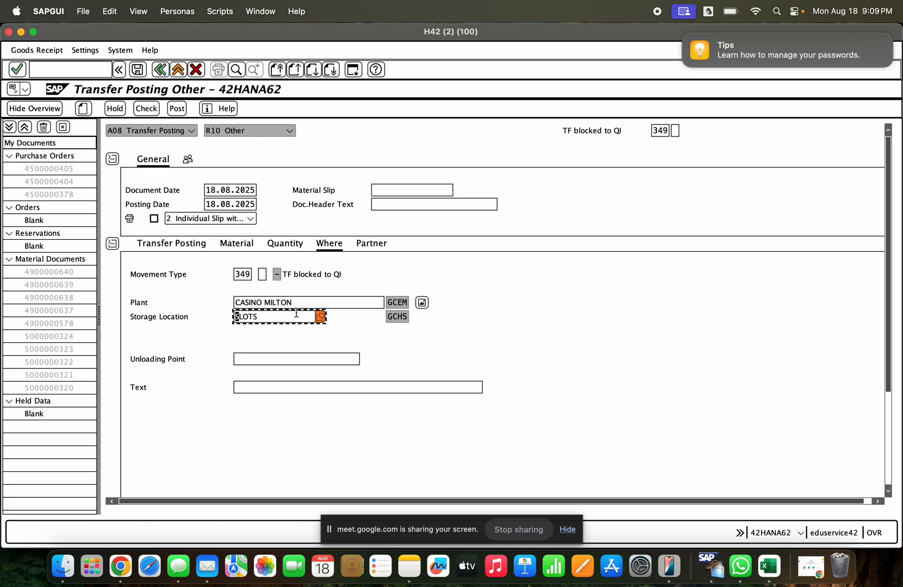
- Enter material 1000241 with a quantity of 20 EA for the transfer, and review the item line
{"action": "left_click", "coordinate": [190, 253]}
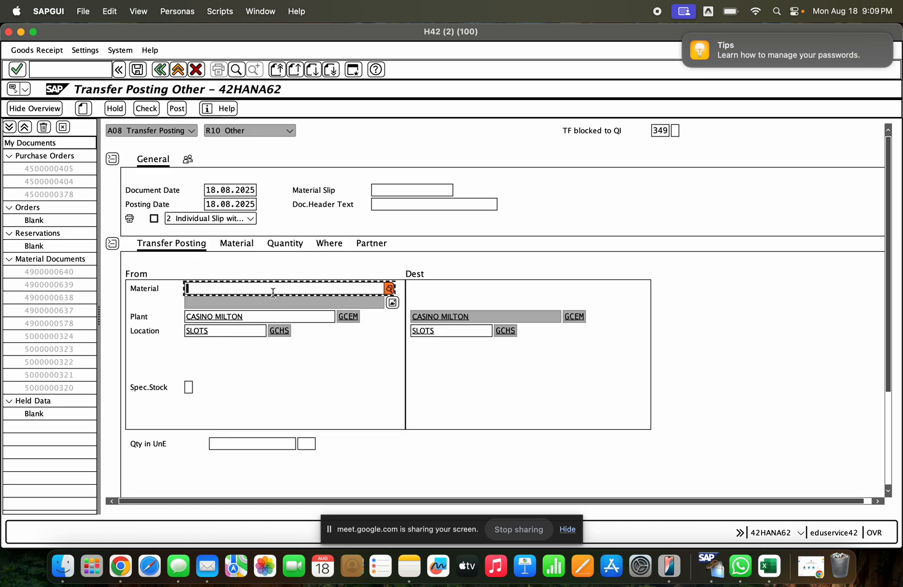
{"action": "key", "text": "Return"}
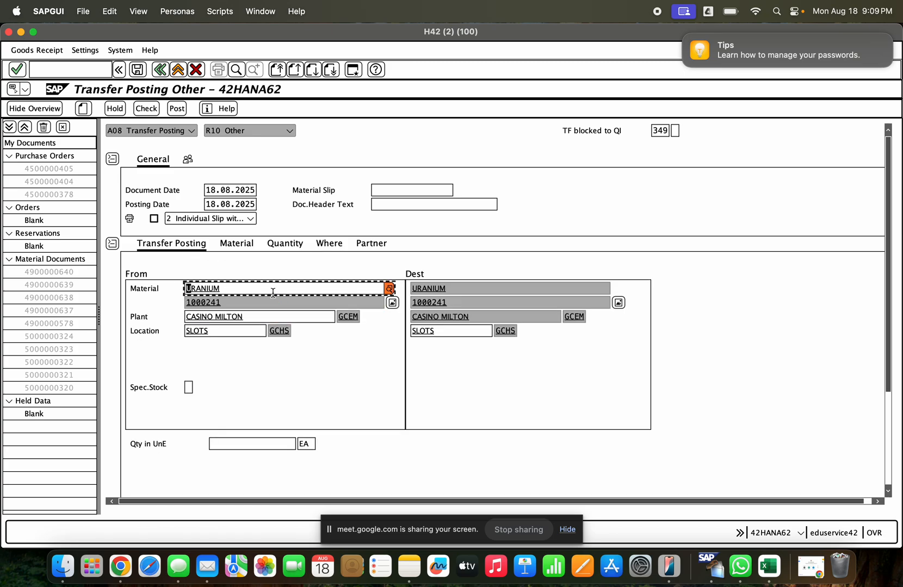
{"action": "left_click", "coordinate": [253, 444]}
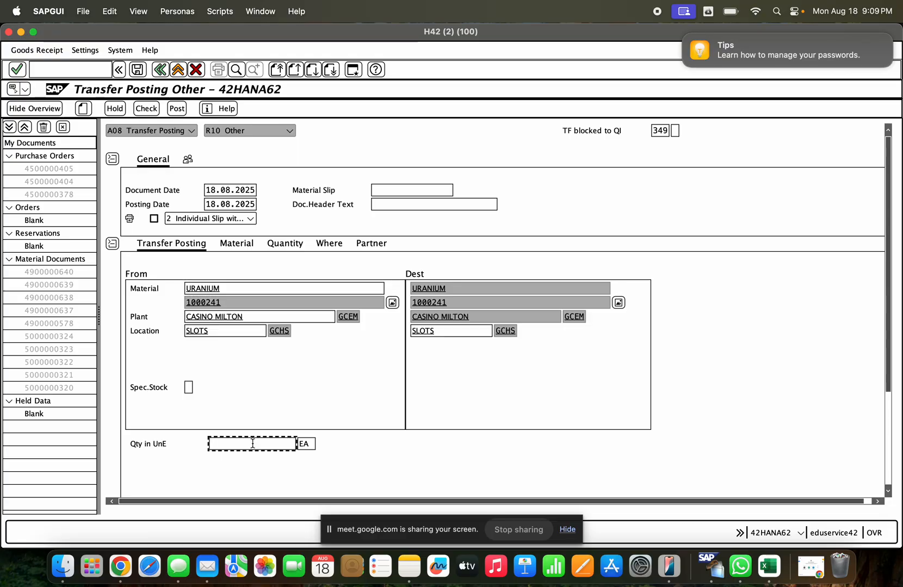
{"action": "type", "text": "20"}
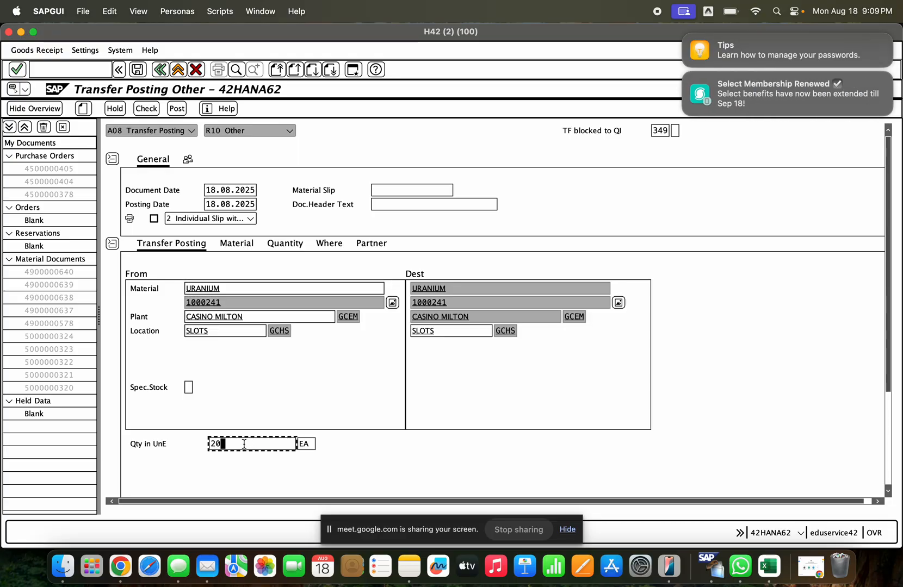
{"action": "left_click", "coordinate": [890, 467]}
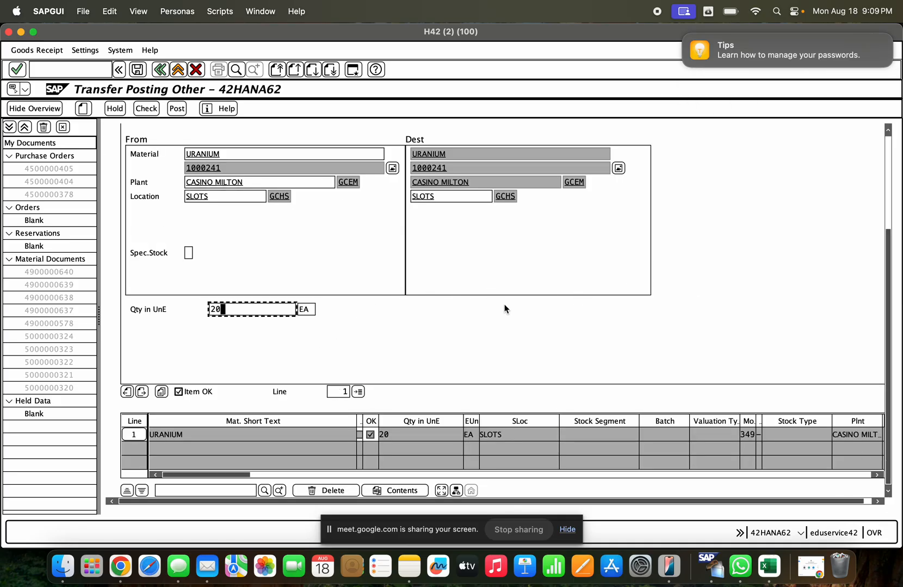
{"action": "left_click", "coordinate": [888, 217]}
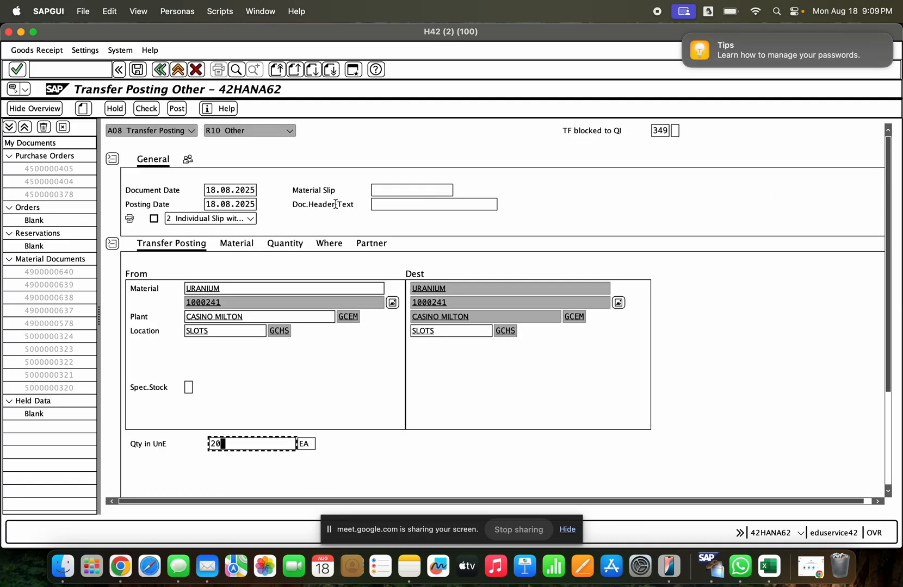
- Check and post the movement type 349 transfer of 20 EA, and bring up the stock overview
{"action": "left_click", "coordinate": [146, 109]}
{"action": "left_click", "coordinate": [177, 109]}
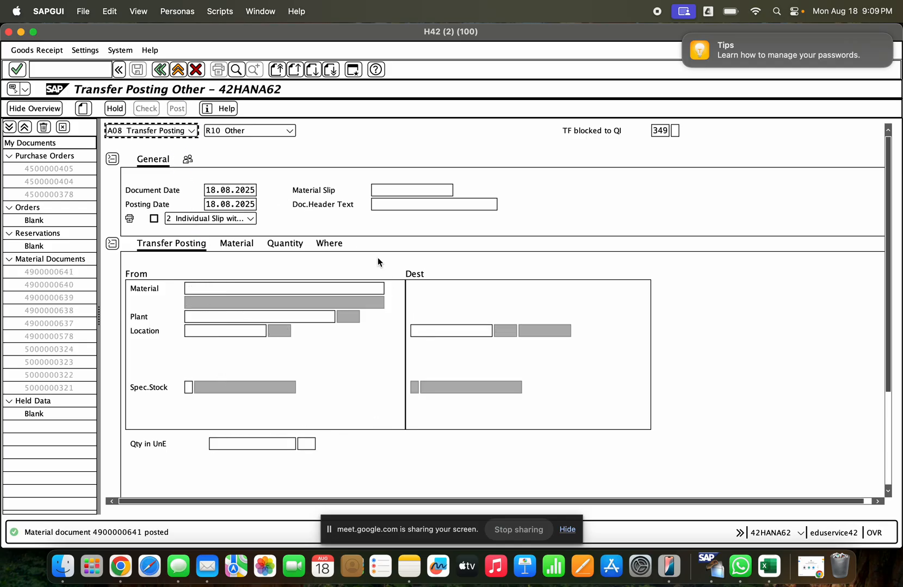
{"action": "left_click", "coordinate": [23, 32]}
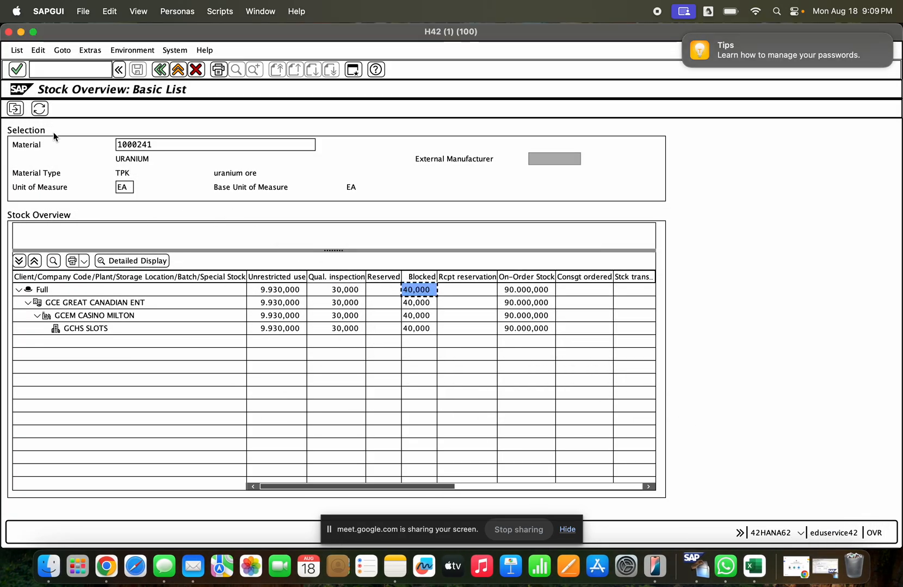
- Refresh the stock overview and examine the quality inspection and blocked quantities for storage location GCHS
{"action": "left_click", "coordinate": [39, 109]}
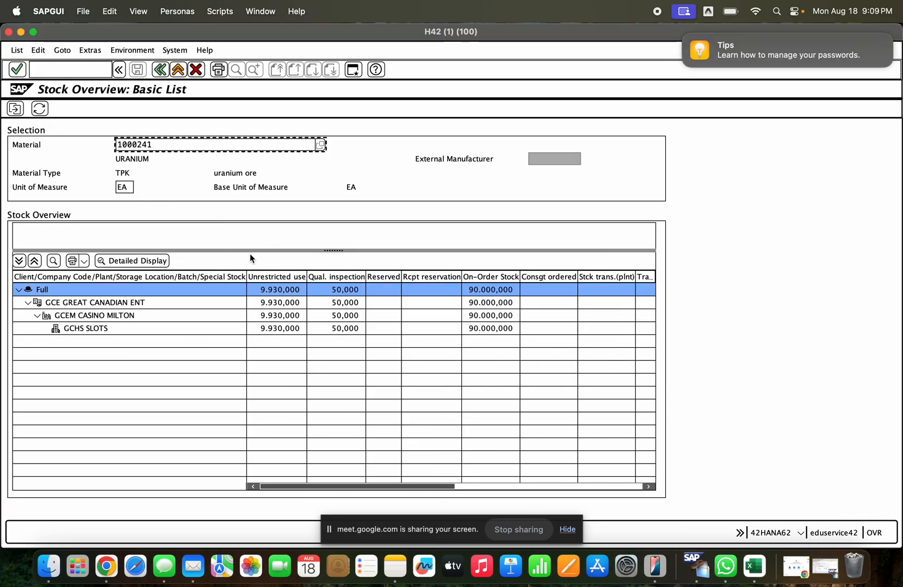
{"action": "left_click", "coordinate": [326, 329]}
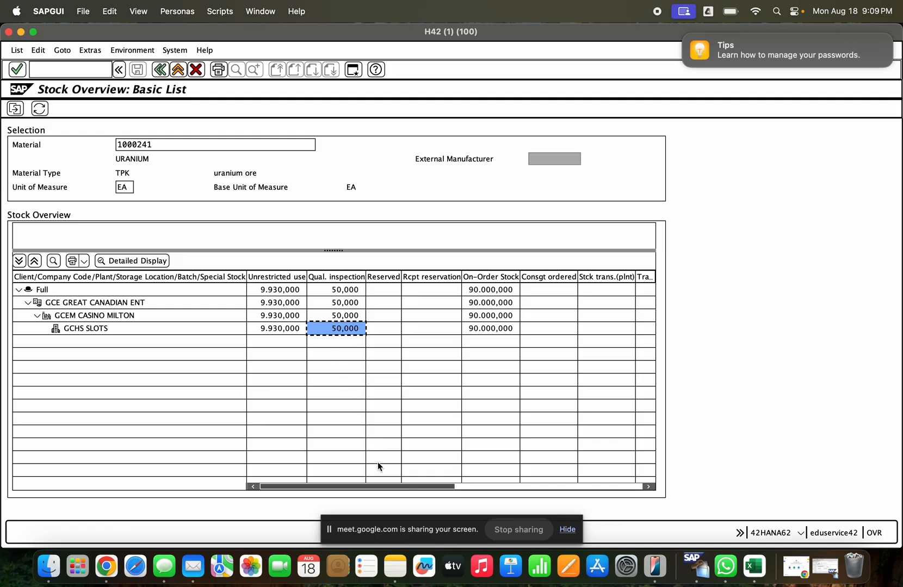
{"action": "left_click", "coordinate": [622, 488]}
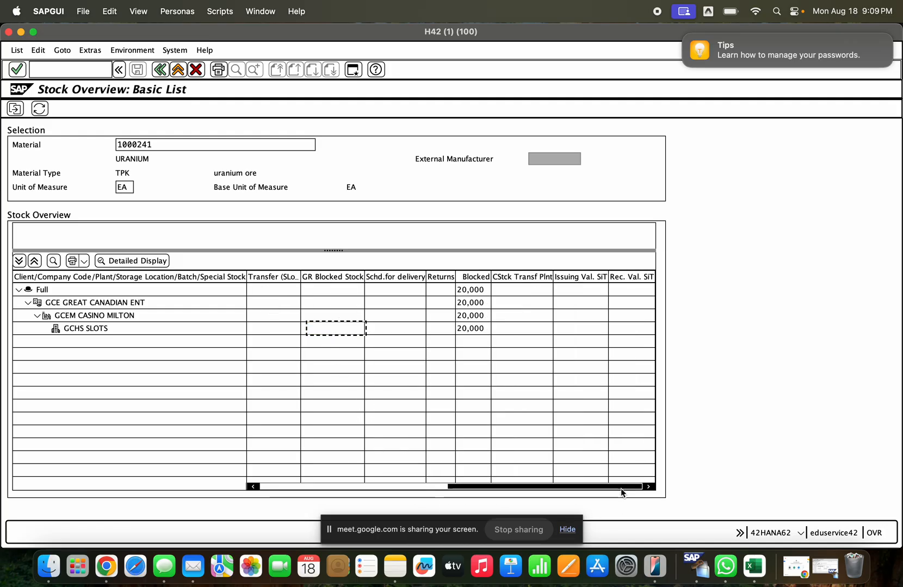
{"action": "left_click", "coordinate": [465, 329]}
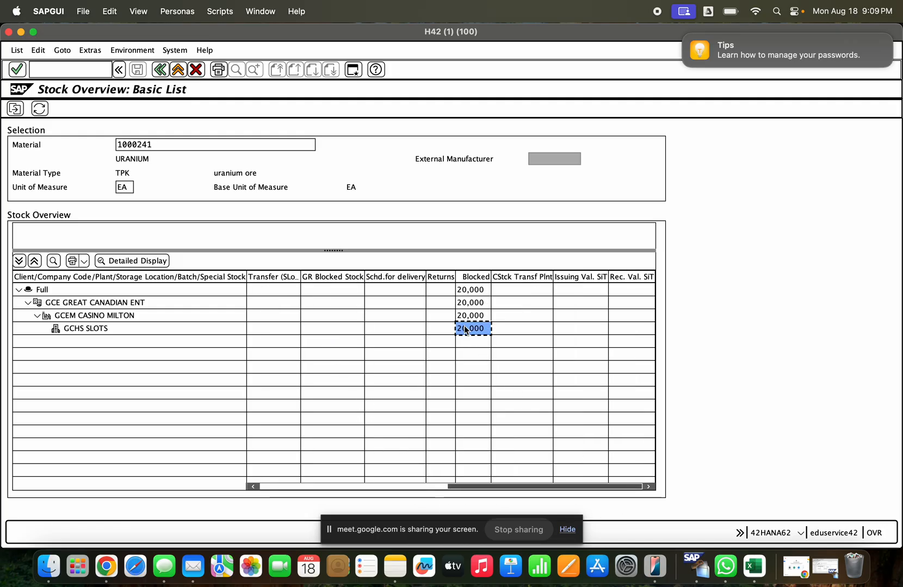
{"action": "left_click", "coordinate": [412, 488]}
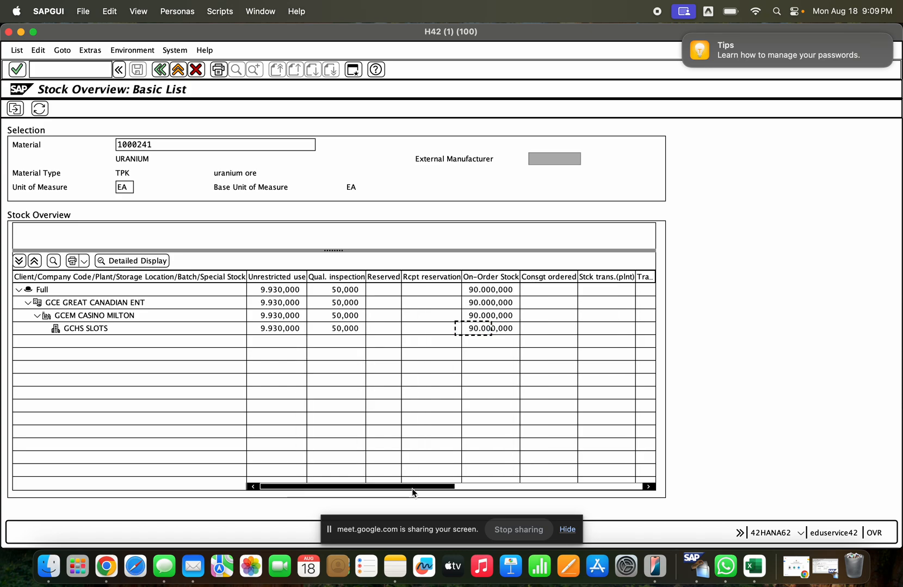
{"action": "left_click", "coordinate": [349, 329]}
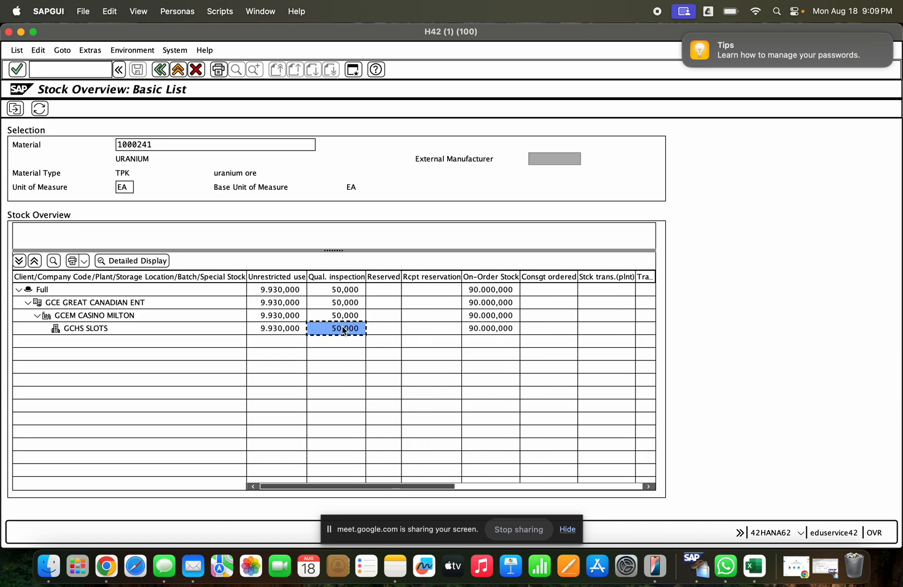
{"action": "left_click", "coordinate": [335, 278]}
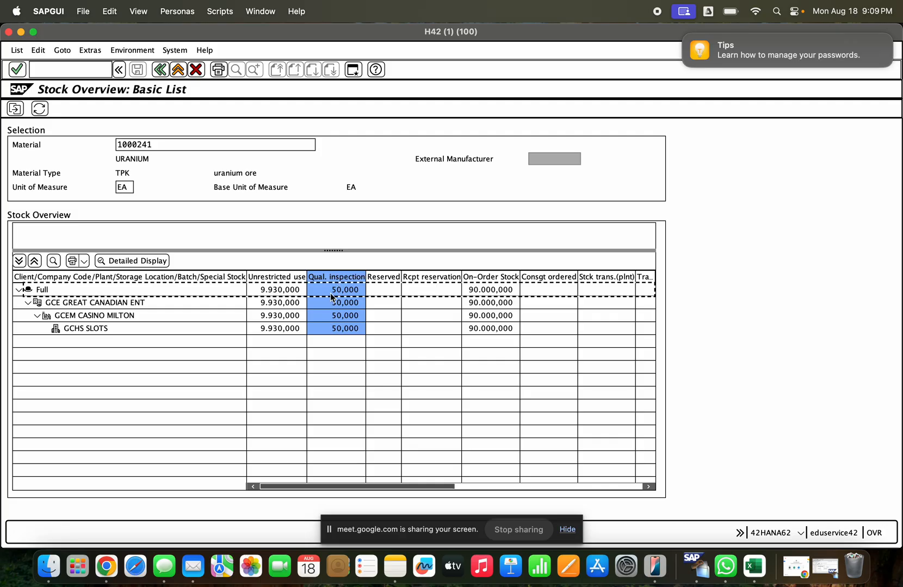
- Return to the transfer posting, set the default movement type to 350, and acknowledge the tip about changed default values
{"action": "left_click", "coordinate": [21, 32]}
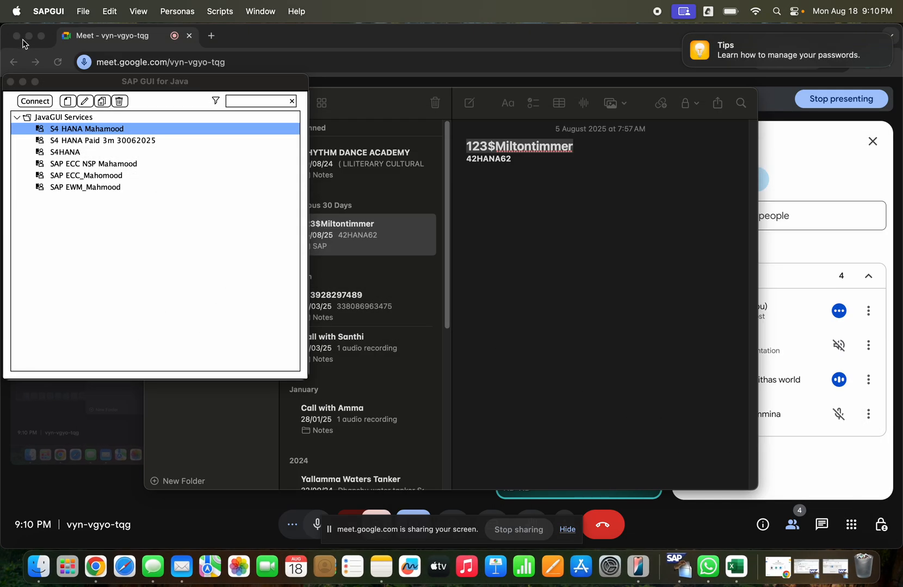
{"action": "left_click", "coordinate": [836, 582]}
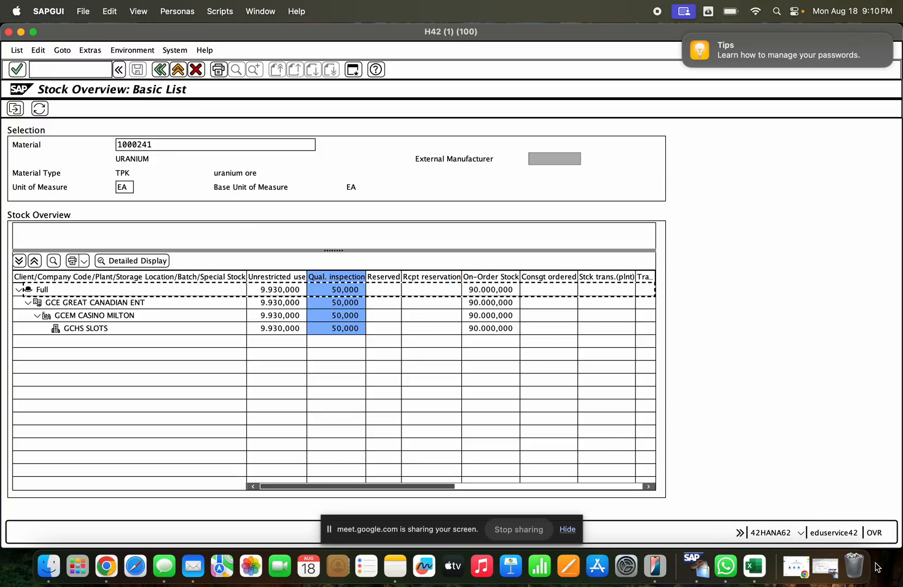
{"action": "left_click", "coordinate": [825, 567]}
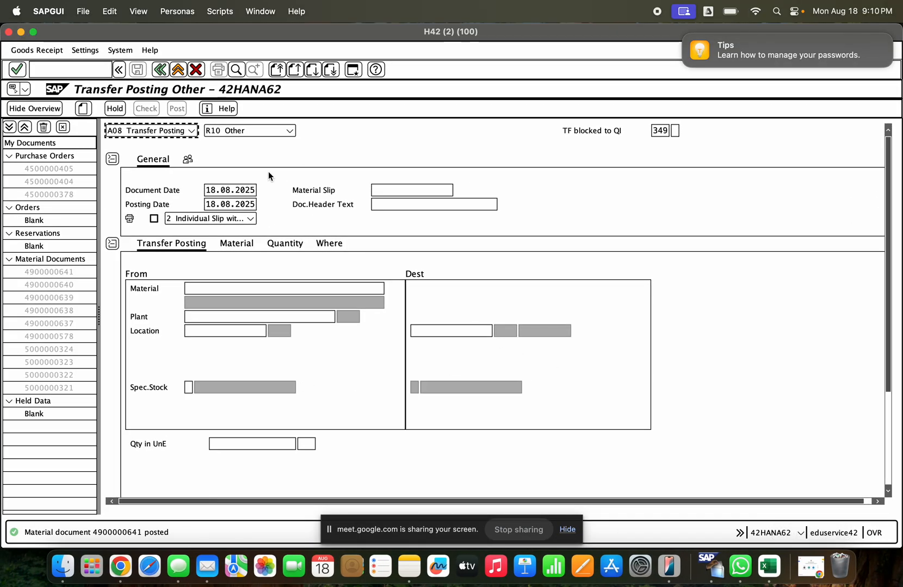
{"action": "double_click", "coordinate": [655, 131]}
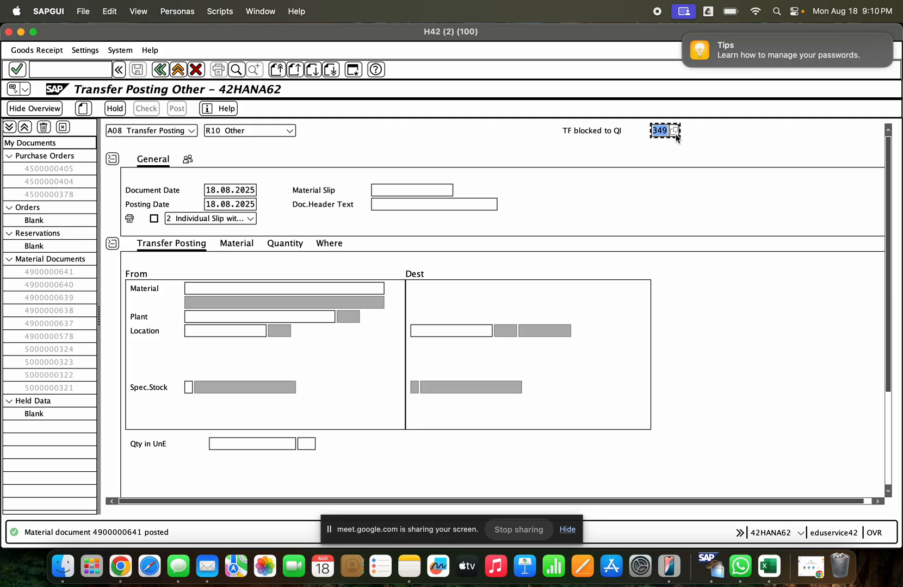
{"action": "type", "text": "350"}
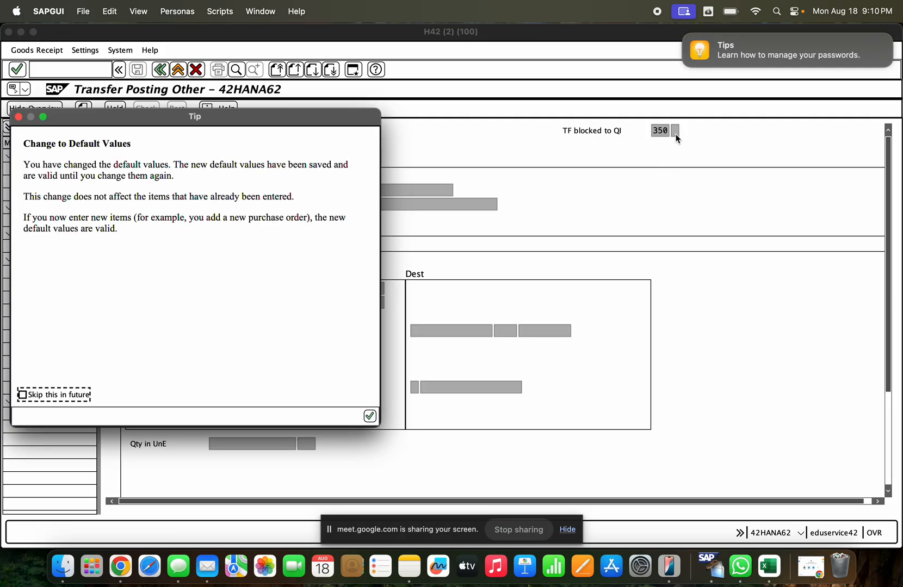
{"action": "left_click", "coordinate": [370, 415]}
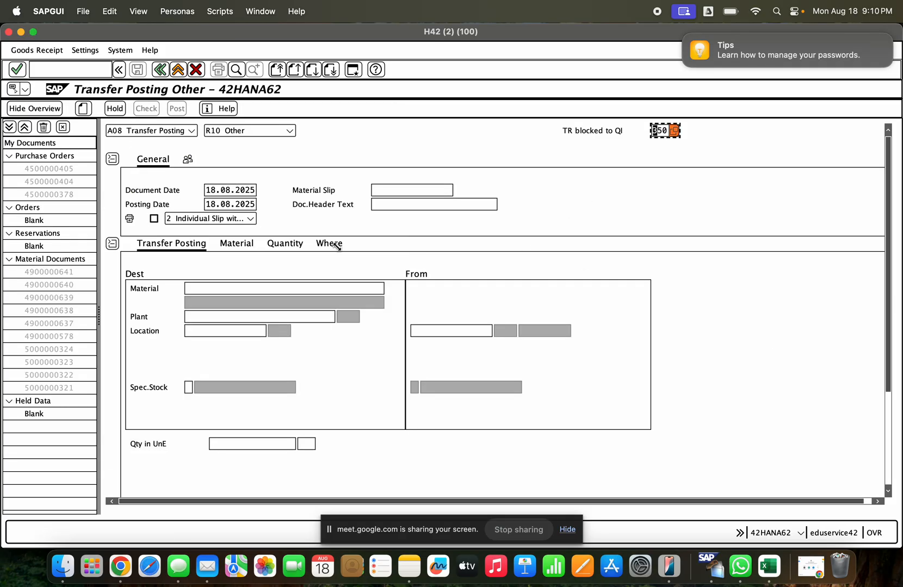
- Enter material 1000241 and plant GCEM for the new transfer posting item
{"action": "left_click", "coordinate": [243, 293]}
{"action": "left_click", "coordinate": [245, 314]}
{"action": "left_click", "coordinate": [243, 315]}
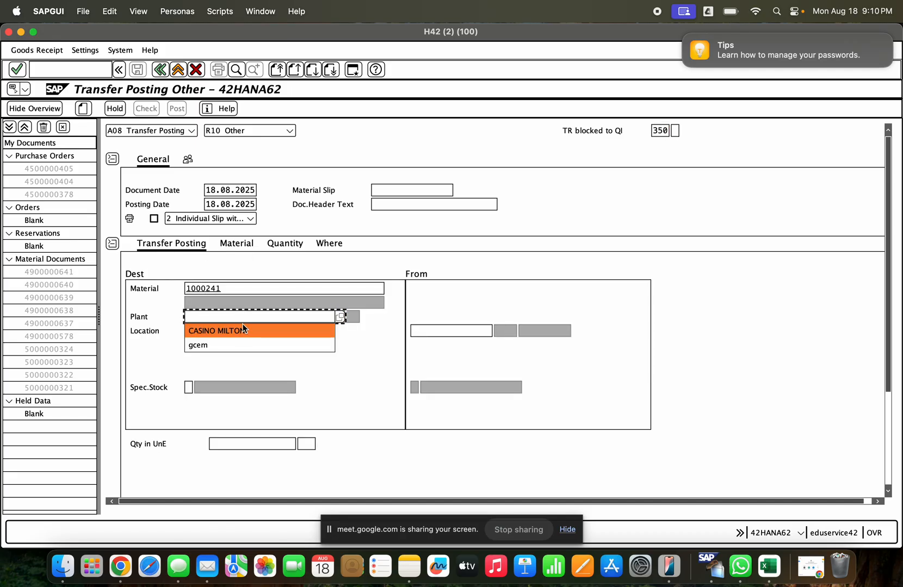
{"action": "left_click", "coordinate": [238, 341]}
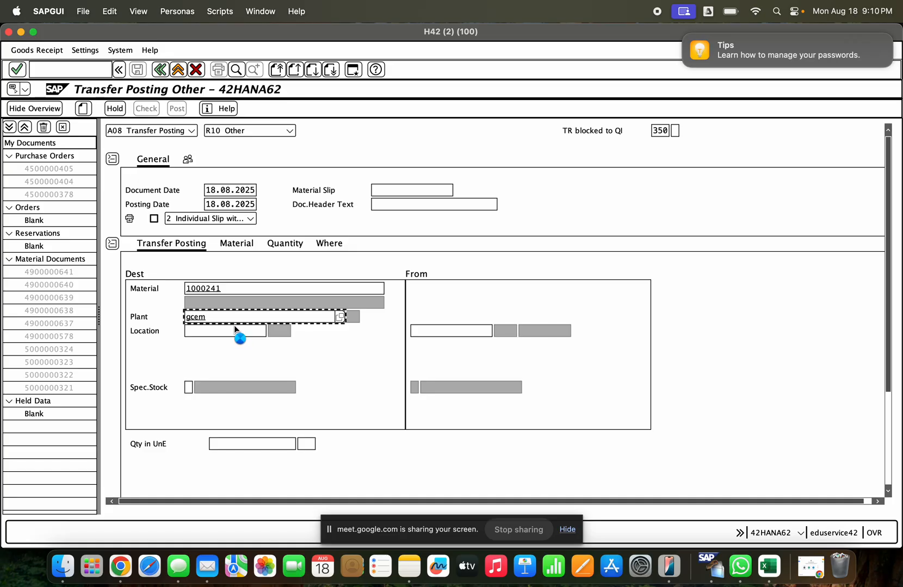
{"action": "left_click", "coordinate": [160, 69]}
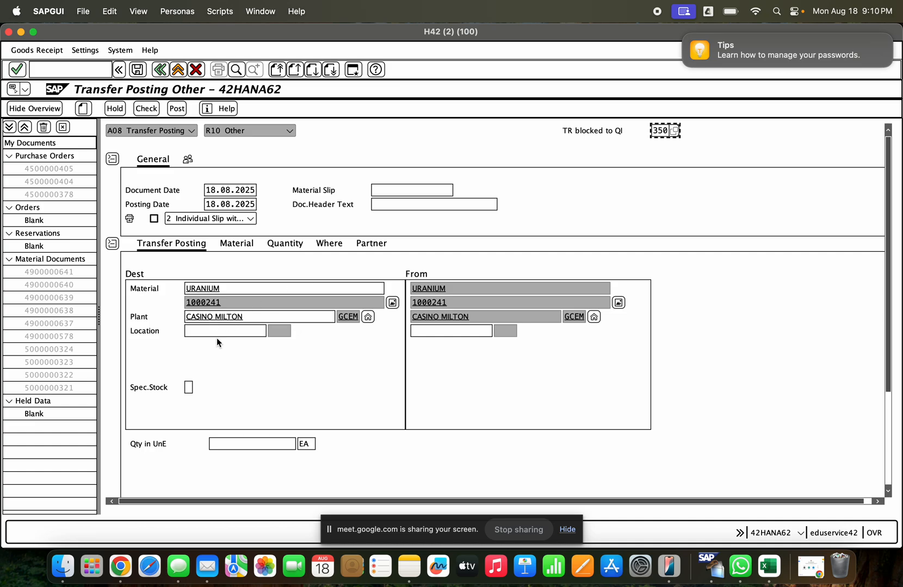
- Set the item's storage location to SLOTS (GCHS) and its quantity to 50 EA
{"action": "left_click", "coordinate": [217, 336]}
{"action": "left_click", "coordinate": [218, 336]}
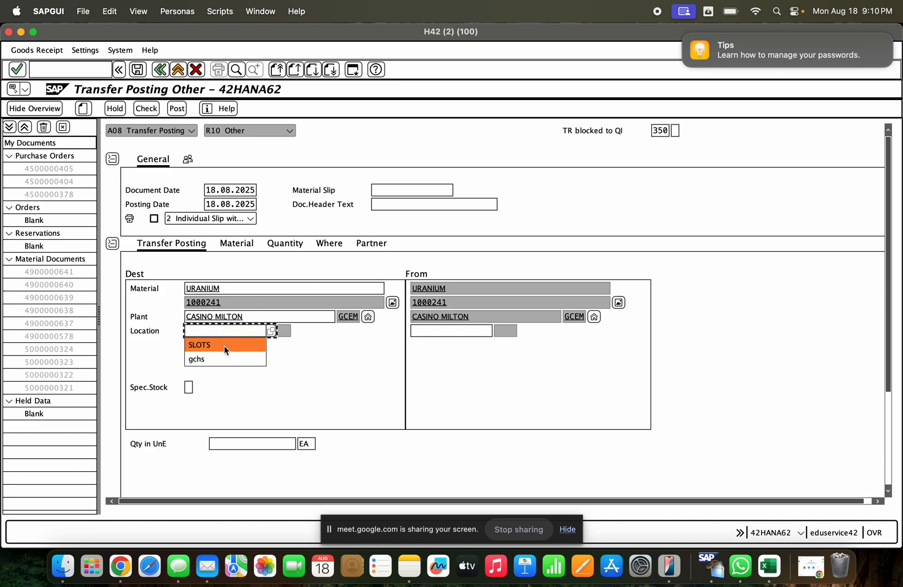
{"action": "left_click", "coordinate": [223, 359]}
{"action": "key", "text": "Return"}
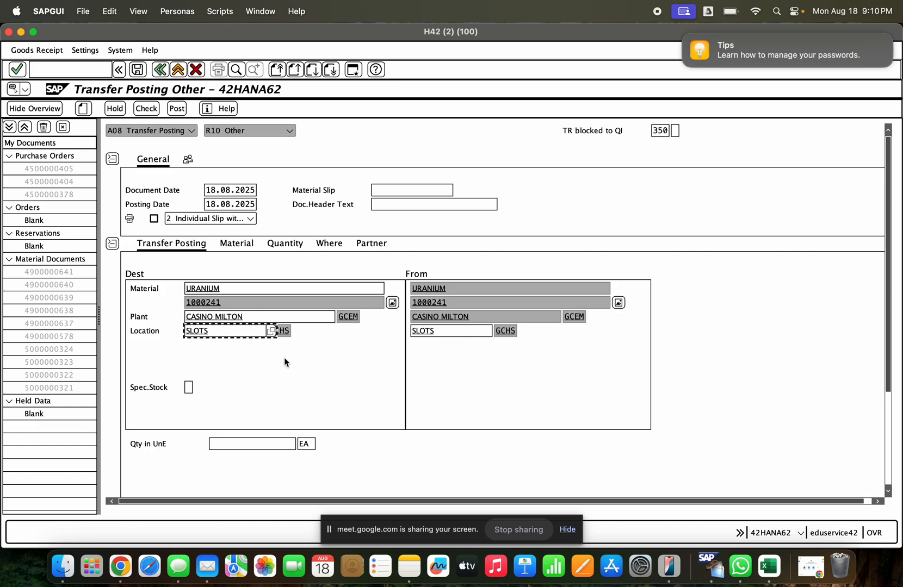
{"action": "left_click", "coordinate": [233, 440]}
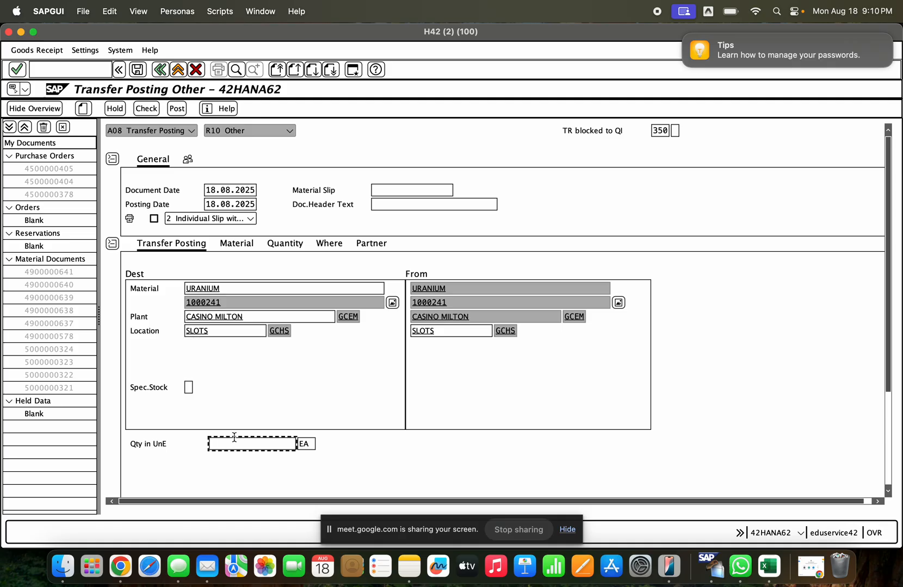
{"action": "type", "text": "50"}
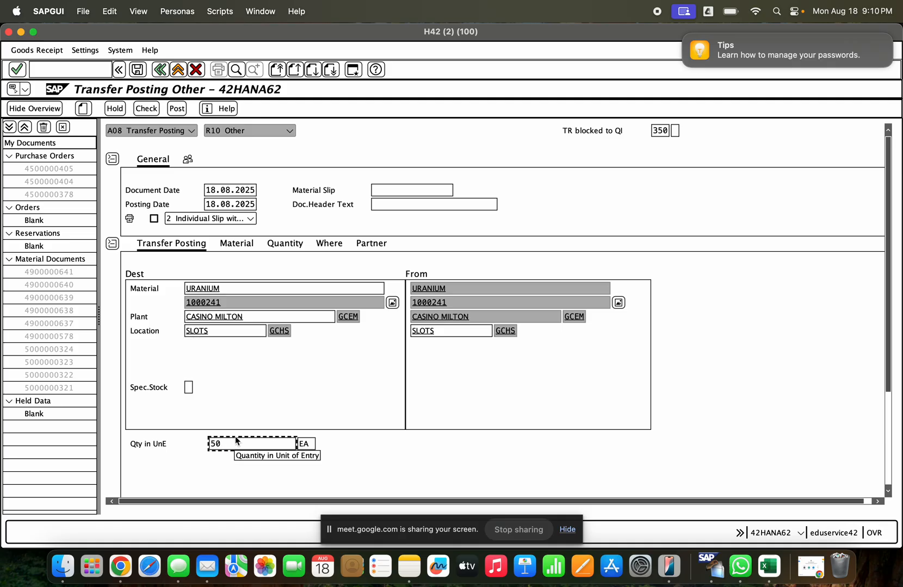
- Review the item's movement type, plant and storage location details, and check and post the movement type 350 transfer
{"action": "left_click", "coordinate": [285, 245]}
{"action": "left_click", "coordinate": [336, 246]}
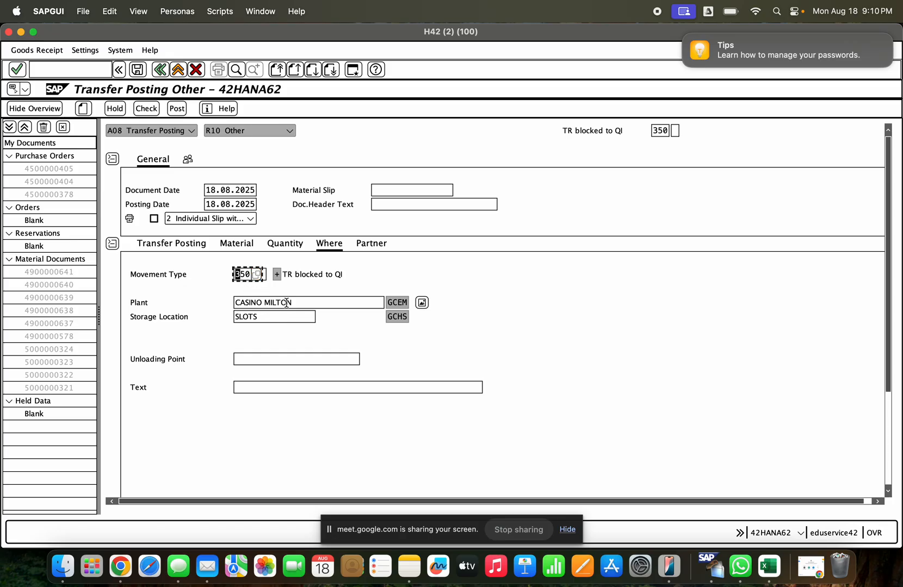
{"action": "left_click", "coordinate": [328, 274]}
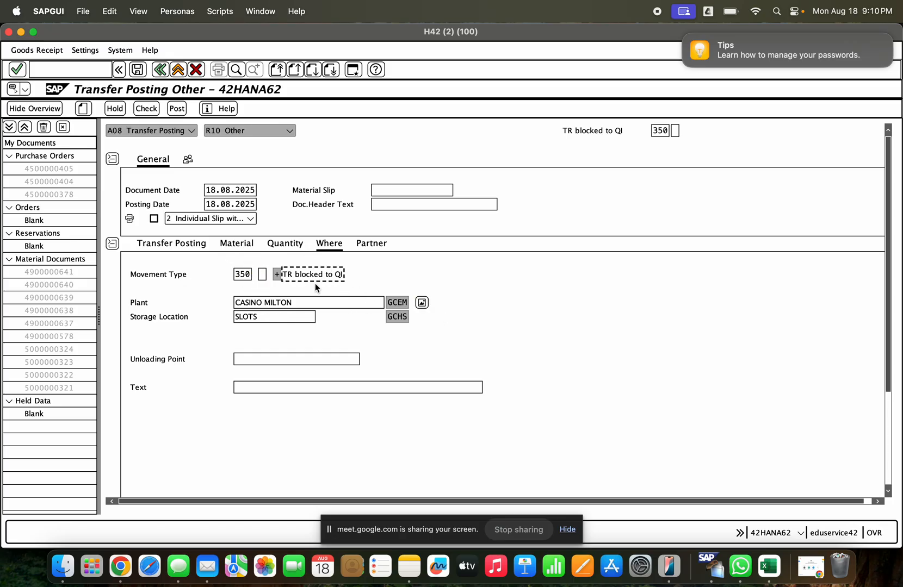
{"action": "scroll", "coordinate": [876, 429], "scroll_direction": "down", "scroll_amount": 5}
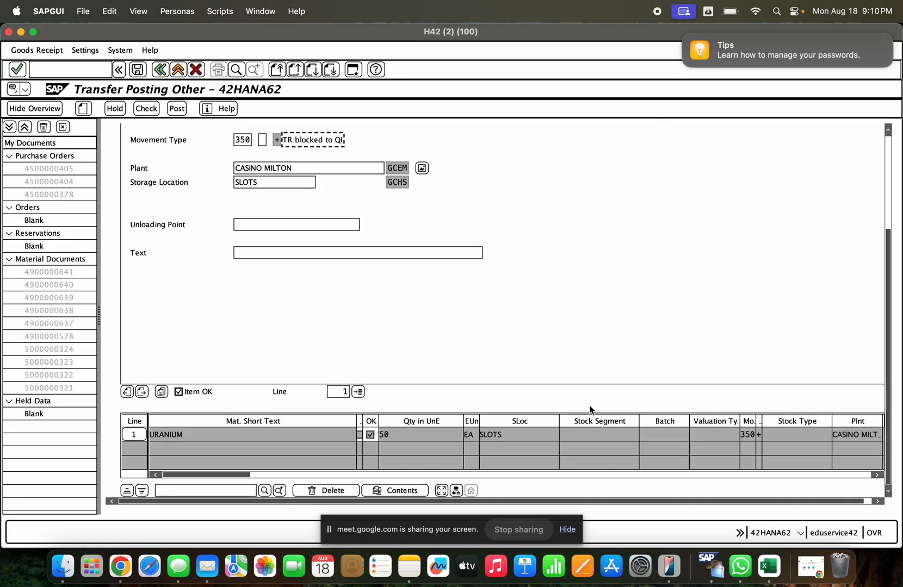
{"action": "left_click", "coordinate": [142, 109]}
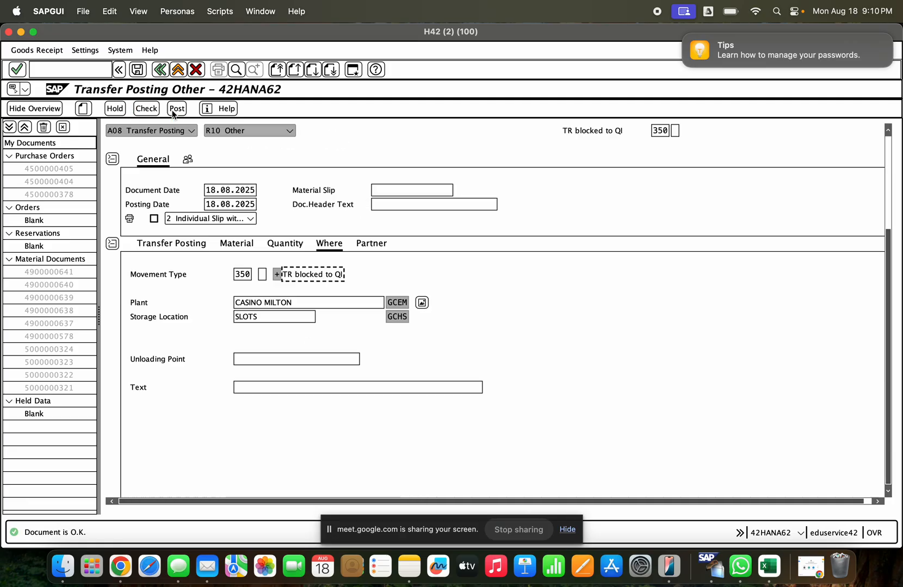
{"action": "left_click", "coordinate": [175, 109]}
- Display the posted material document and review its material, quantity and movement type details
{"action": "left_click", "coordinate": [145, 131]}
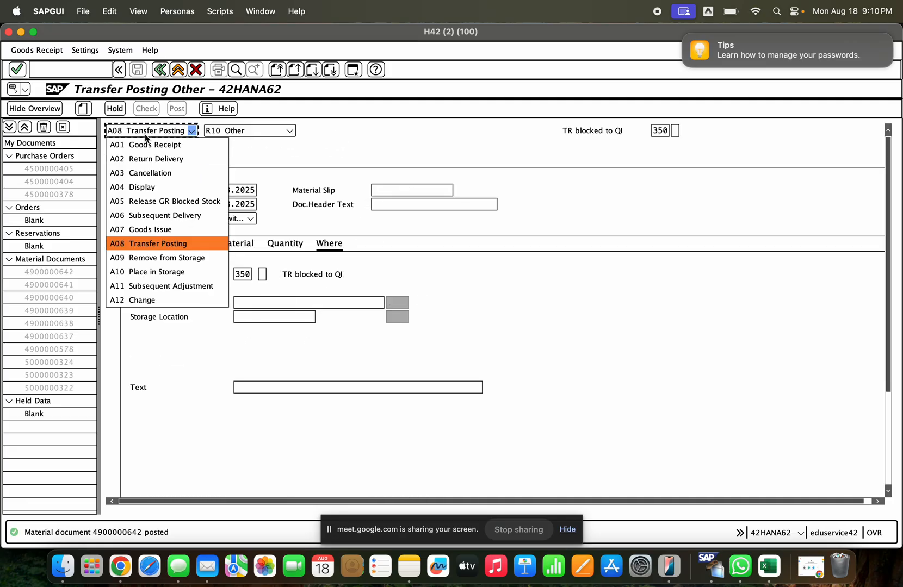
{"action": "left_click", "coordinate": [158, 188]}
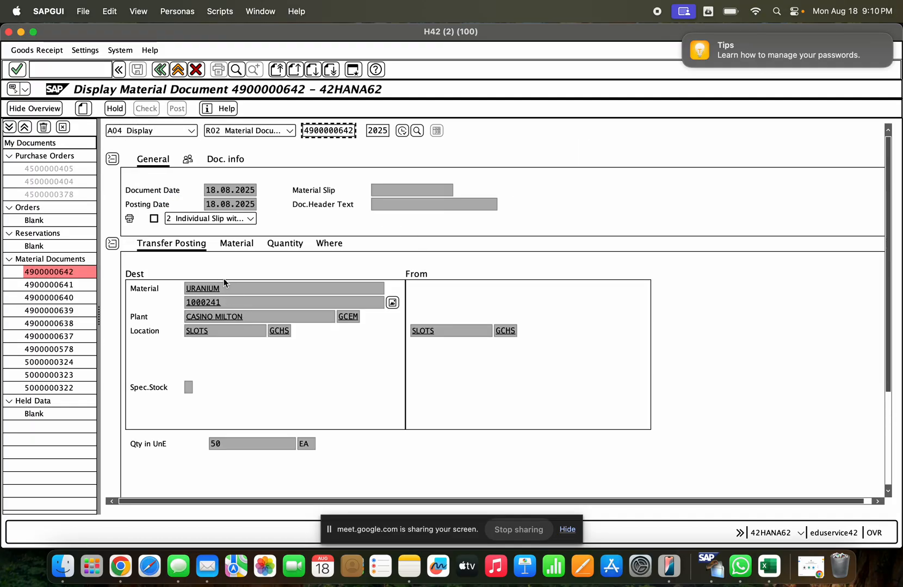
{"action": "left_click", "coordinate": [235, 246]}
{"action": "left_click", "coordinate": [288, 245]}
{"action": "left_click", "coordinate": [331, 249]}
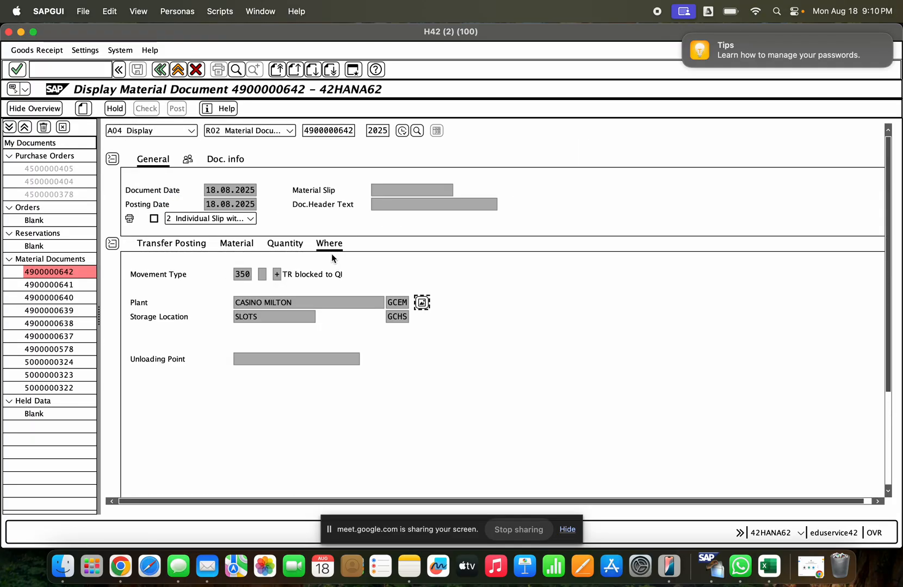
- Switch to the stock overview, refresh it, and examine the quality inspection and blocked stock columns for material 1000241
{"action": "left_click", "coordinate": [20, 32]}
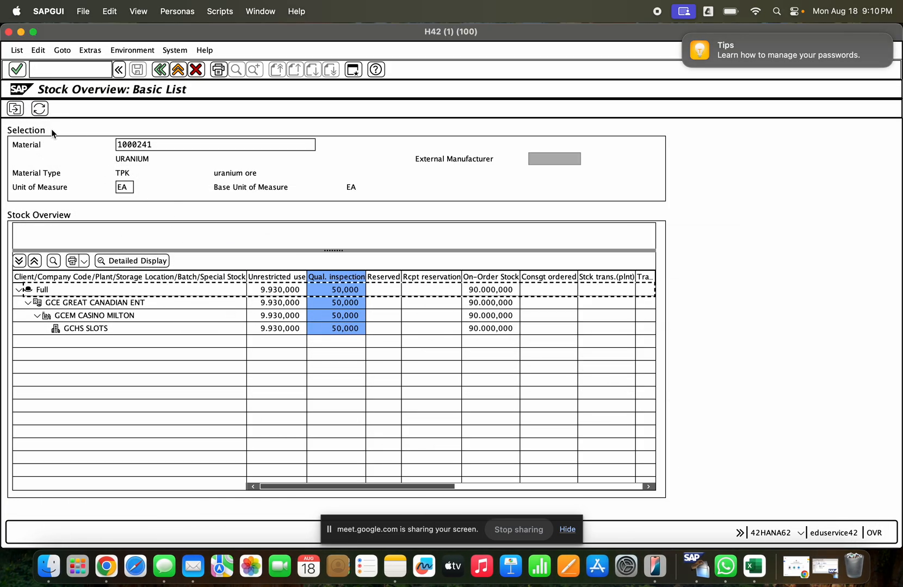
{"action": "left_click", "coordinate": [328, 289]}
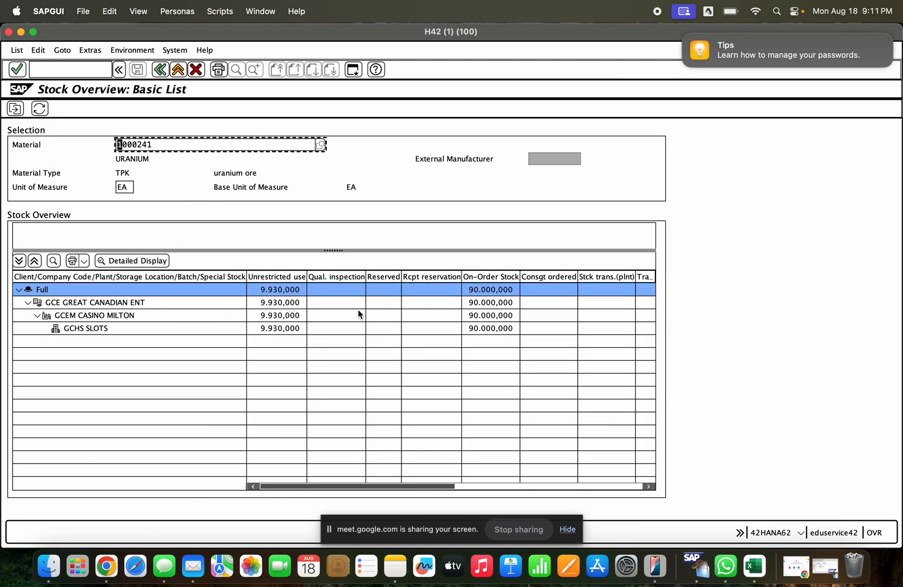
{"action": "left_click", "coordinate": [329, 277]}
{"action": "left_click", "coordinate": [508, 486]}
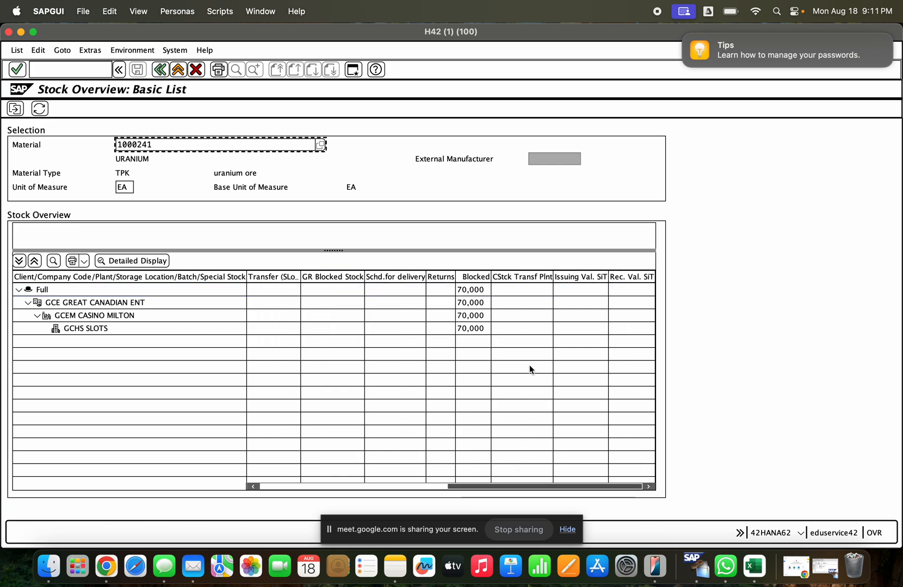
{"action": "left_click", "coordinate": [466, 288]}
{"action": "left_click", "coordinate": [468, 279]}
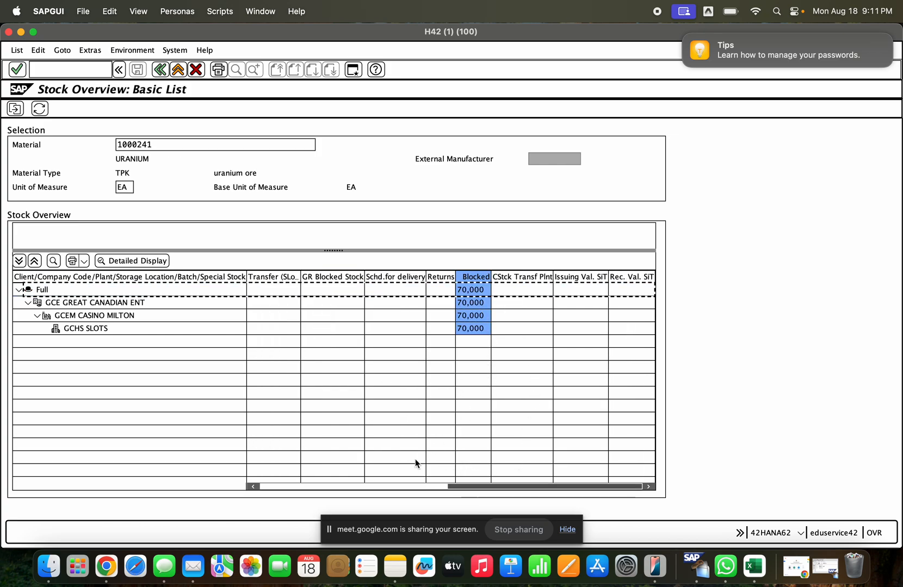
{"action": "left_click", "coordinate": [397, 484]}
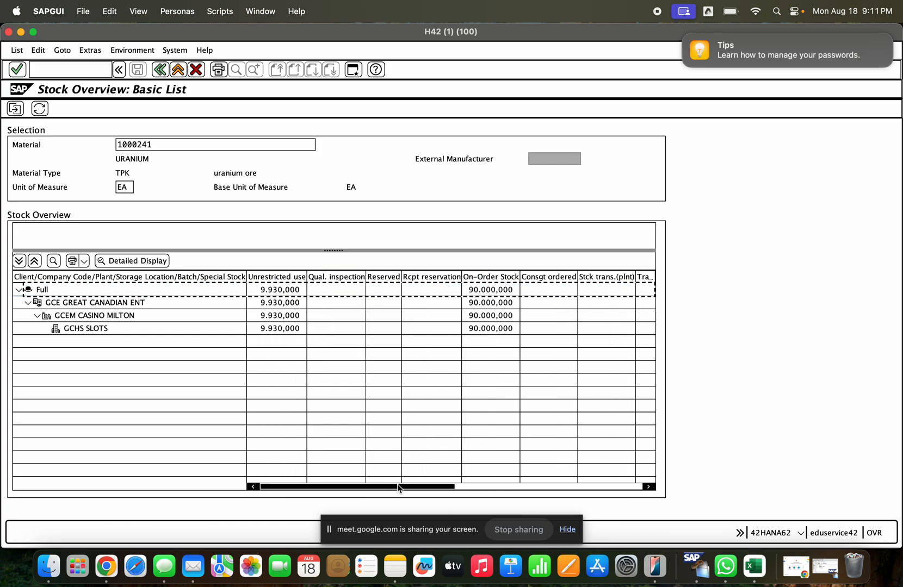
{"action": "left_click", "coordinate": [480, 490]}
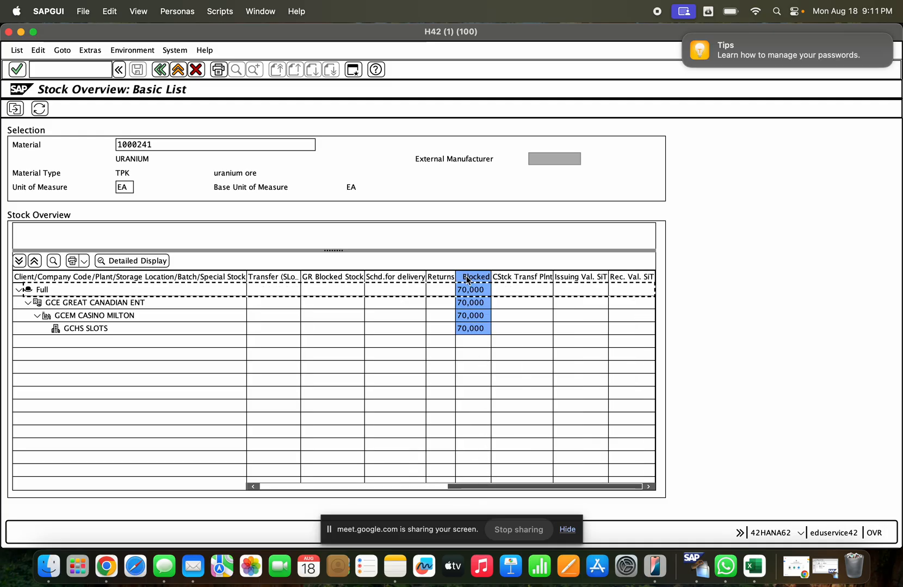
- Review the unrestricted use and quality inspection columns, and exit the stock overview to the SAP Easy Access menu
{"action": "left_click", "coordinate": [352, 487]}
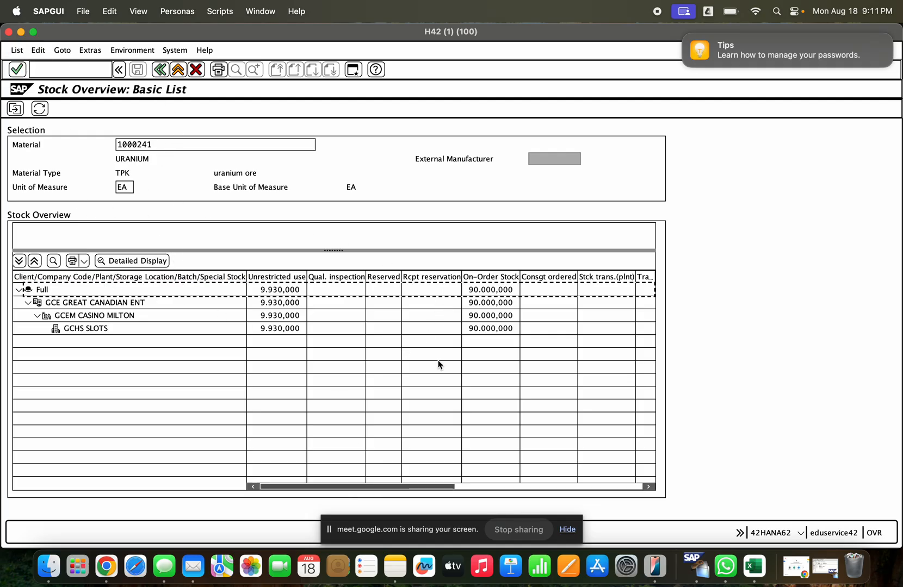
{"action": "left_click", "coordinate": [282, 283]}
{"action": "left_click", "coordinate": [332, 278]}
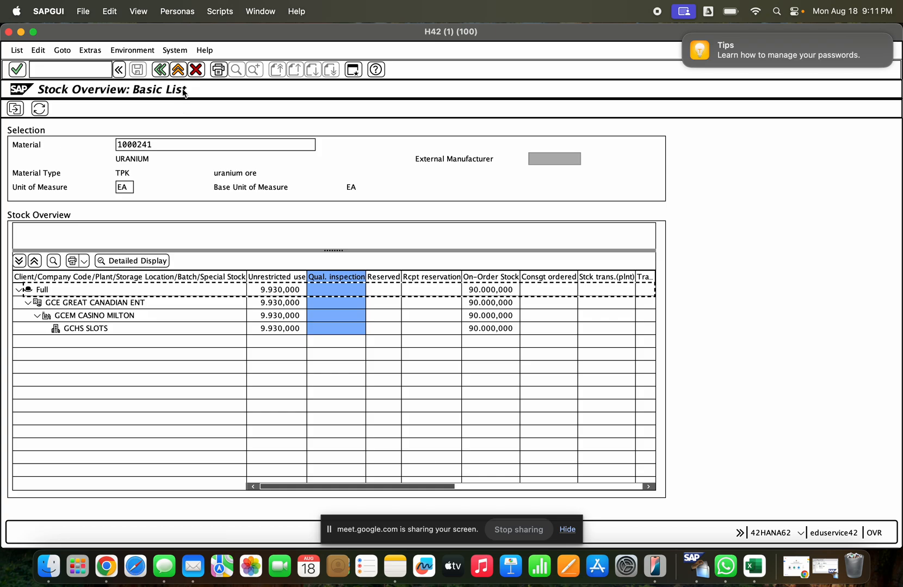
{"action": "left_click", "coordinate": [179, 71]}
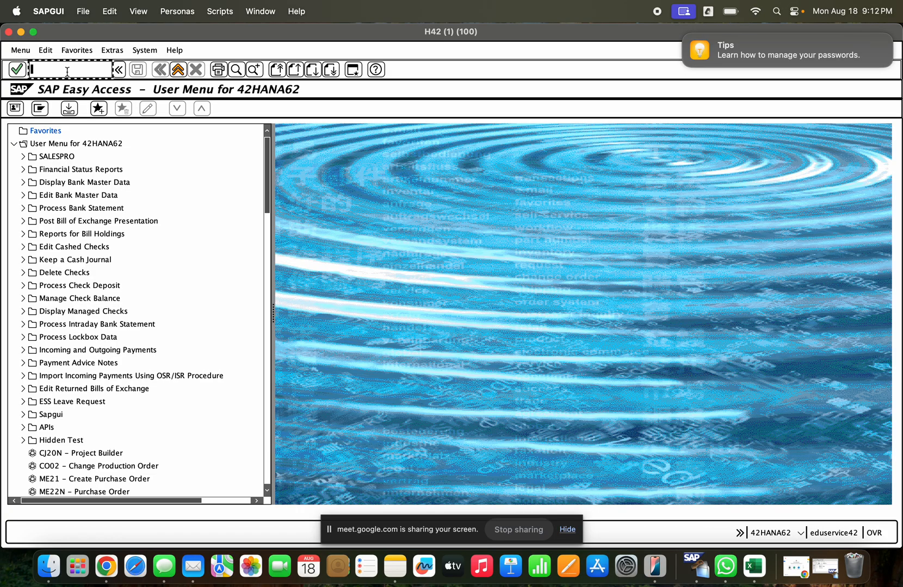
- Start a new standard purchase order with transaction ME21N and choose BP_TAS BP_EWM as the supplier
{"action": "type", "text": "me21n"}
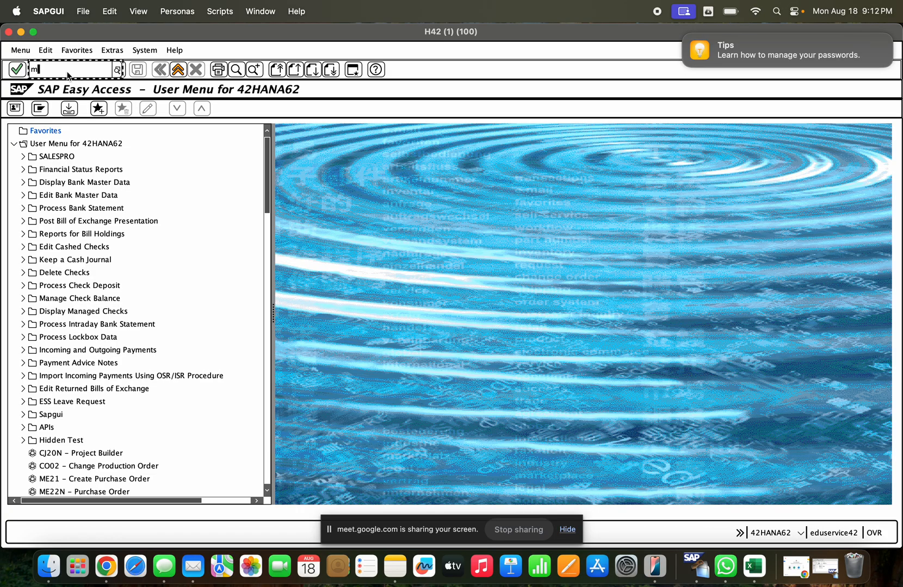
{"action": "key", "text": "Return"}
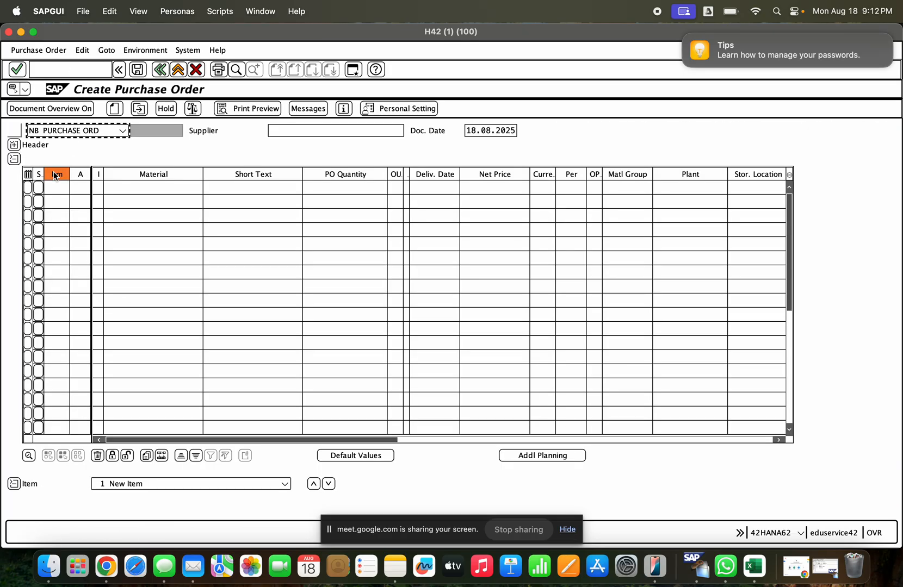
{"action": "left_click", "coordinate": [294, 132]}
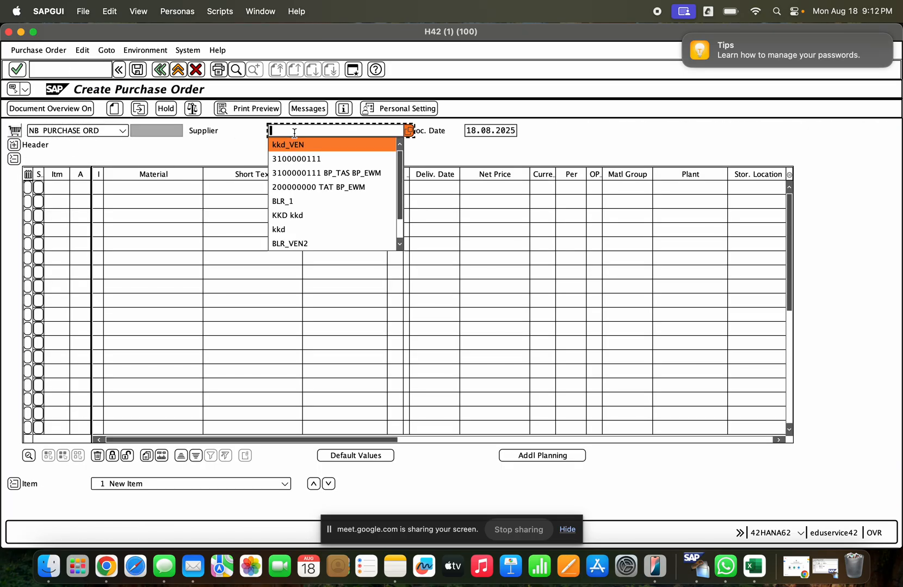
{"action": "key", "text": "Down"}
{"action": "key", "text": "Down"}
{"action": "key", "text": "Down"}
{"action": "key", "text": "Down"}
{"action": "key", "text": "Down"}
{"action": "key", "text": "Down"}
{"action": "key", "text": "Down"}
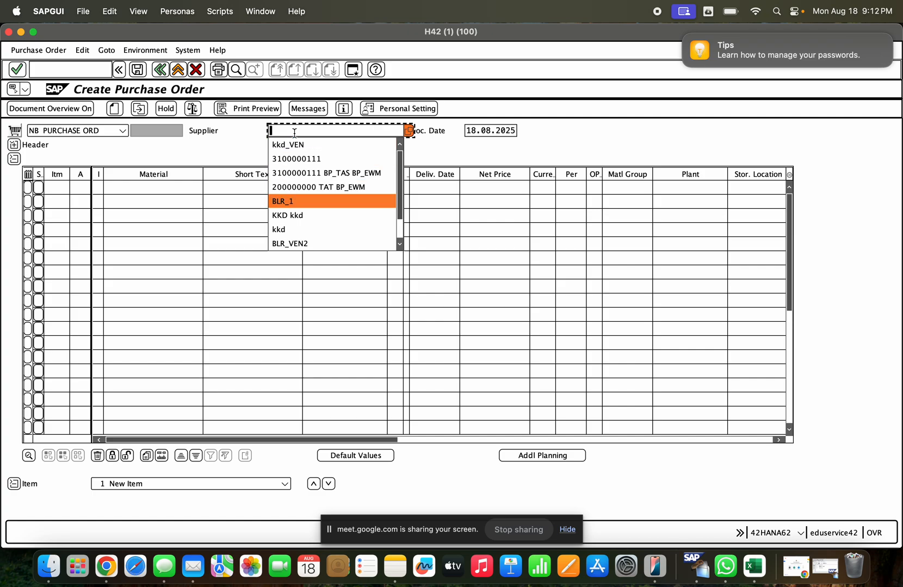
{"action": "key", "text": "Down"}
{"action": "key", "text": "Down"}
{"action": "key", "text": "Up"}
{"action": "key", "text": "Up"}
{"action": "key", "text": "Up"}
{"action": "key", "text": "Up"}
{"action": "key", "text": "Up"}
{"action": "key", "text": "Up"}
{"action": "key", "text": "Up"}
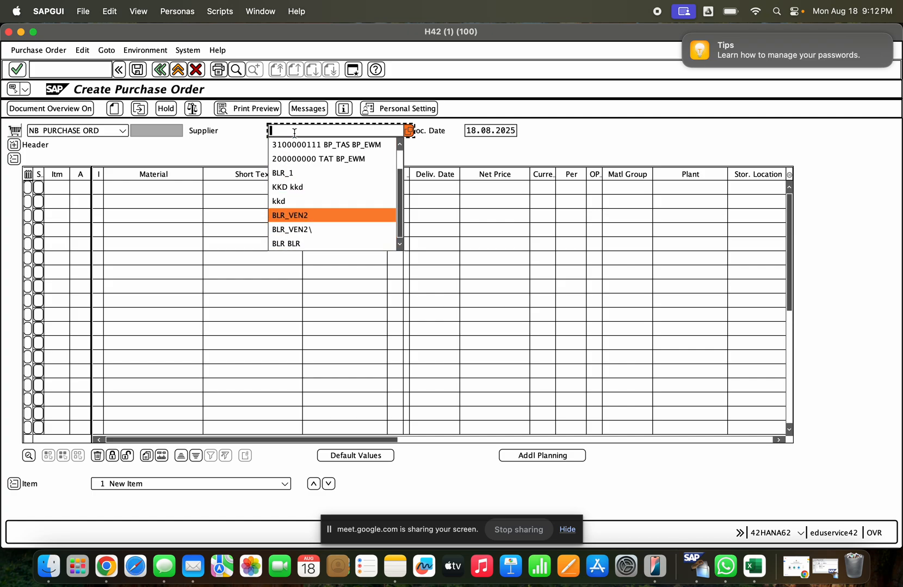
{"action": "key", "text": "Down"}
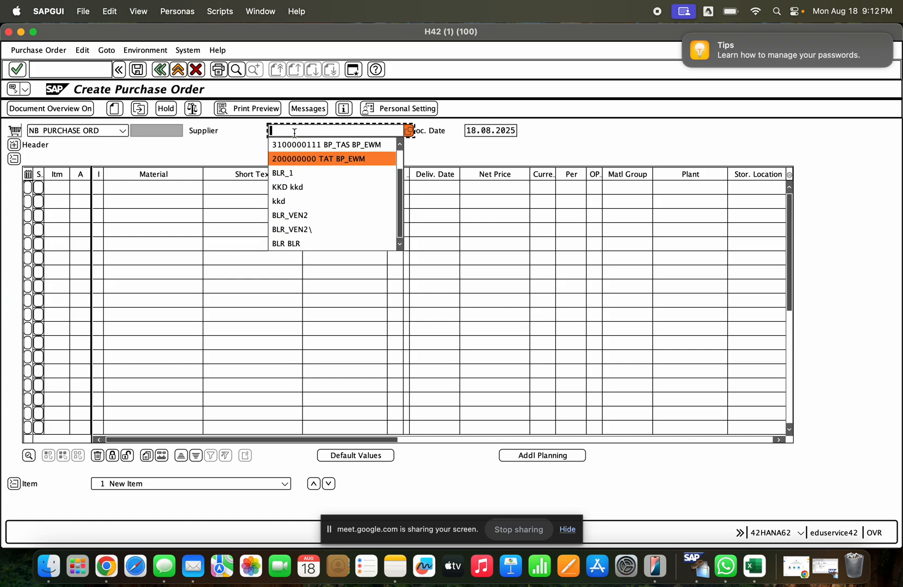
{"action": "key", "text": "Up"}
{"action": "key", "text": "Up"}
{"action": "key", "text": "Up"}
{"action": "key", "text": "Down"}
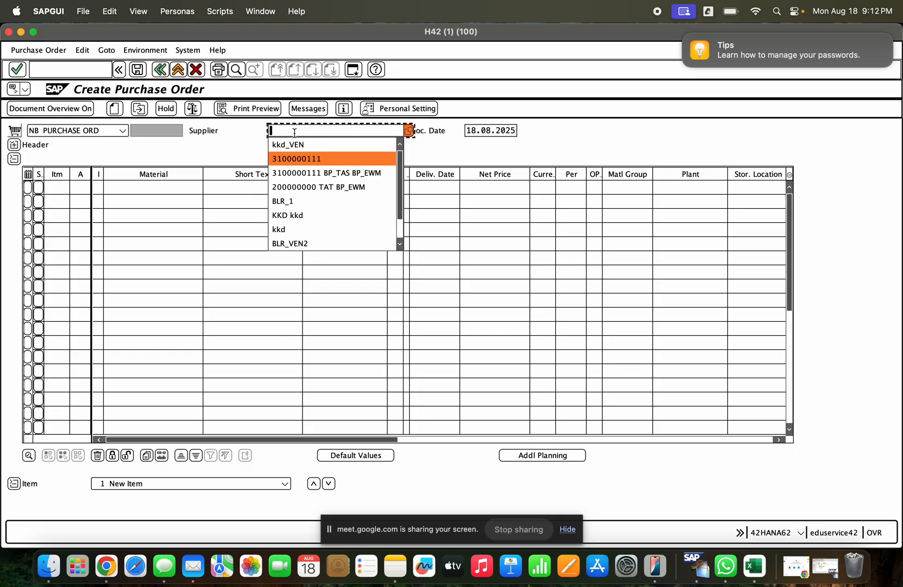
{"action": "key", "text": "Return"}
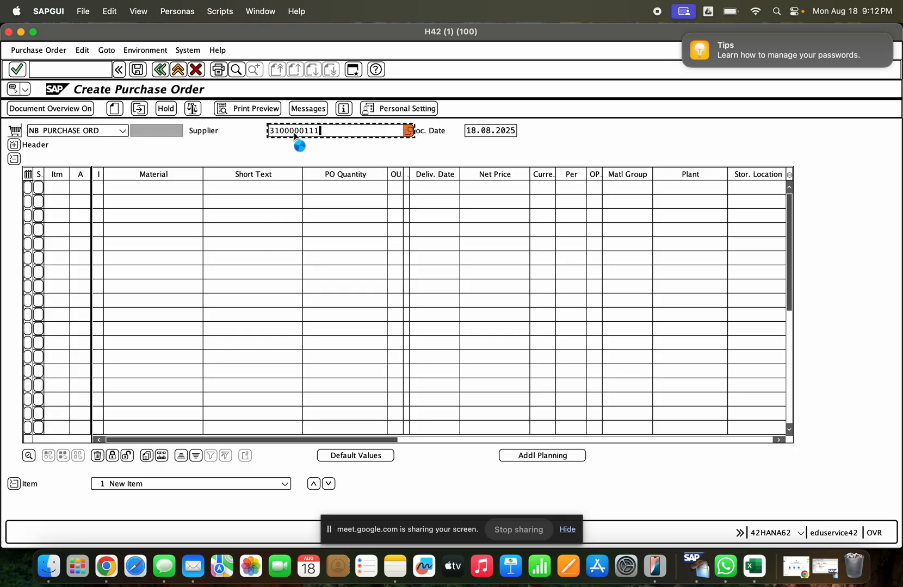
{"action": "key", "text": "Return"}
- Set the organizational data to purchasing organization GCEM, purchasing group 110 and company code GCE
{"action": "key", "text": "Down"}
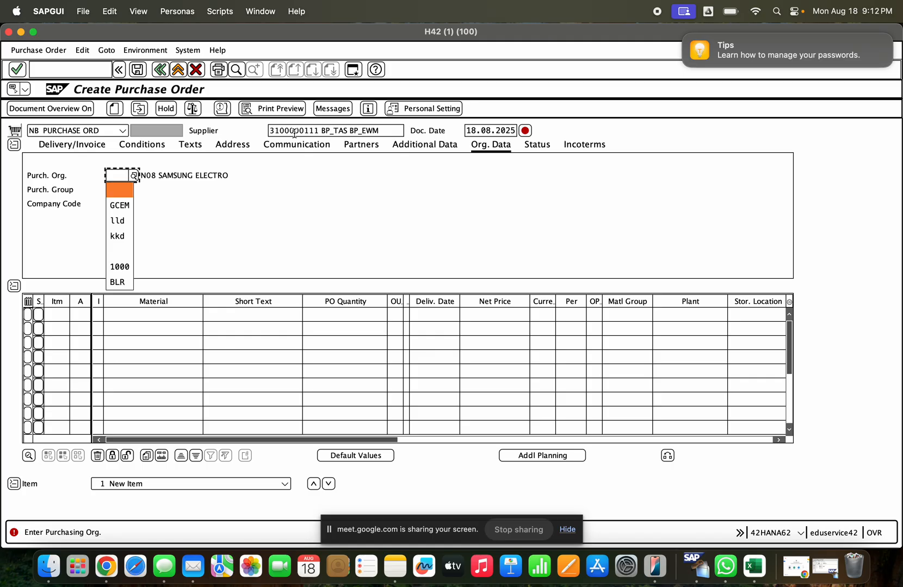
{"action": "key", "text": "Down"}
{"action": "key", "text": "Return"}
{"action": "key", "text": "Return"}
{"action": "key", "text": "Down"}
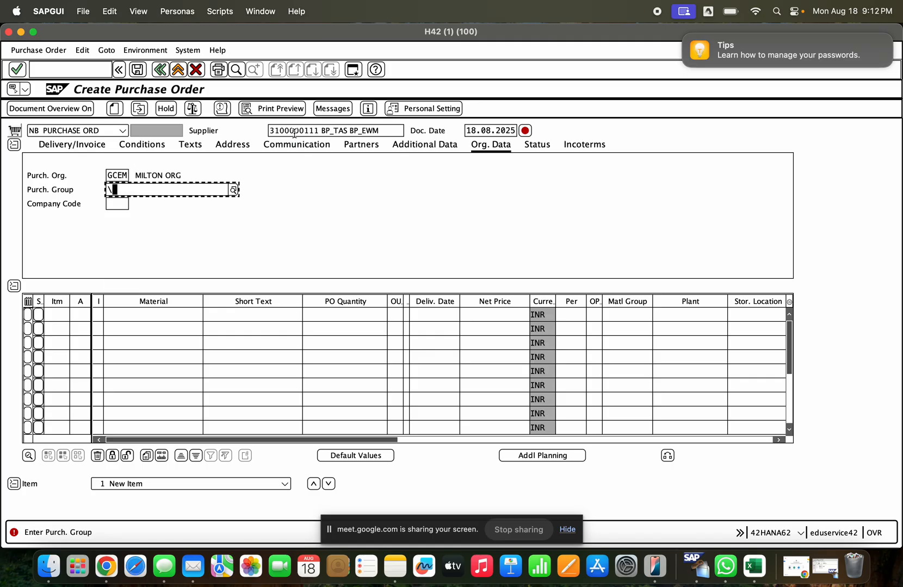
{"action": "key", "text": "Down"}
{"action": "key", "text": "Down"}
{"action": "key", "text": "Return"}
{"action": "key", "text": "Return"}
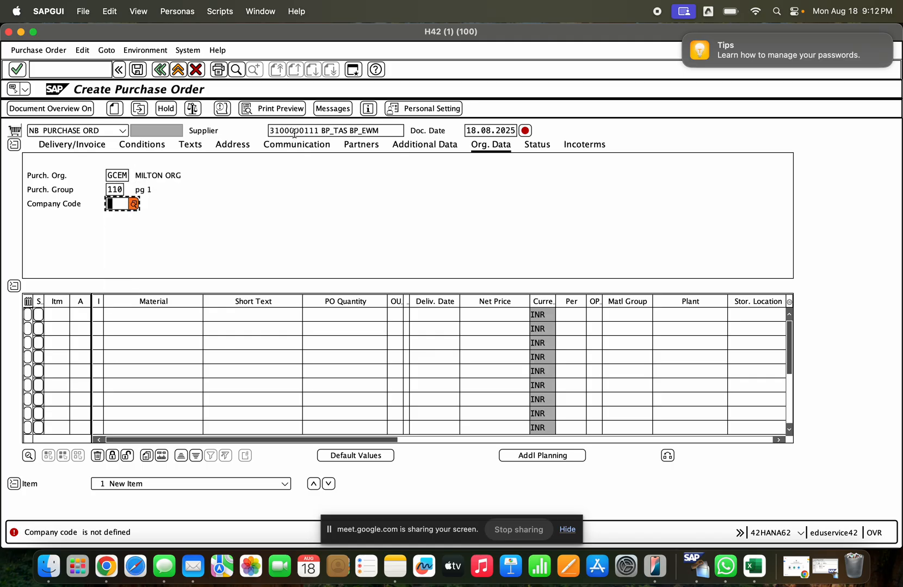
{"action": "key", "text": "Down"}
{"action": "key", "text": "Down"}
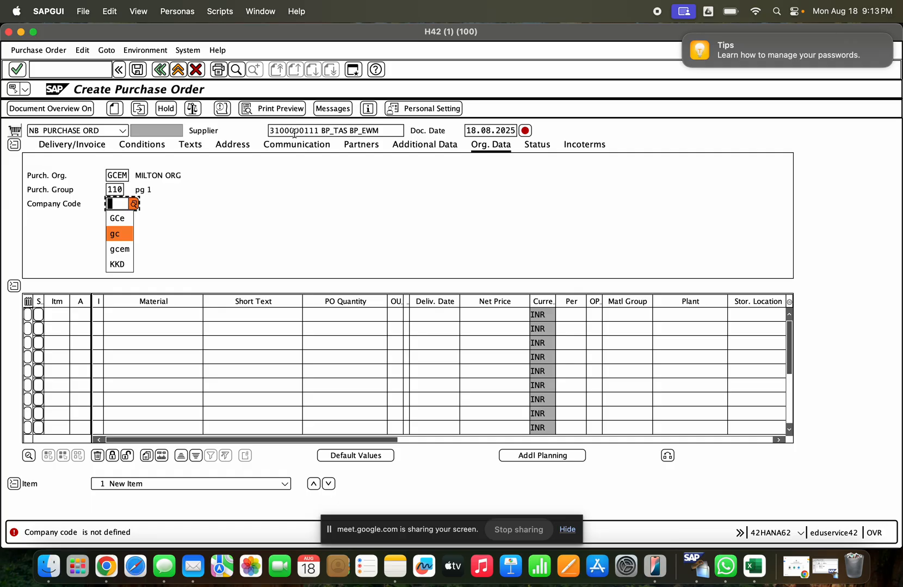
{"action": "key", "text": "Up"}
{"action": "key", "text": "Return"}
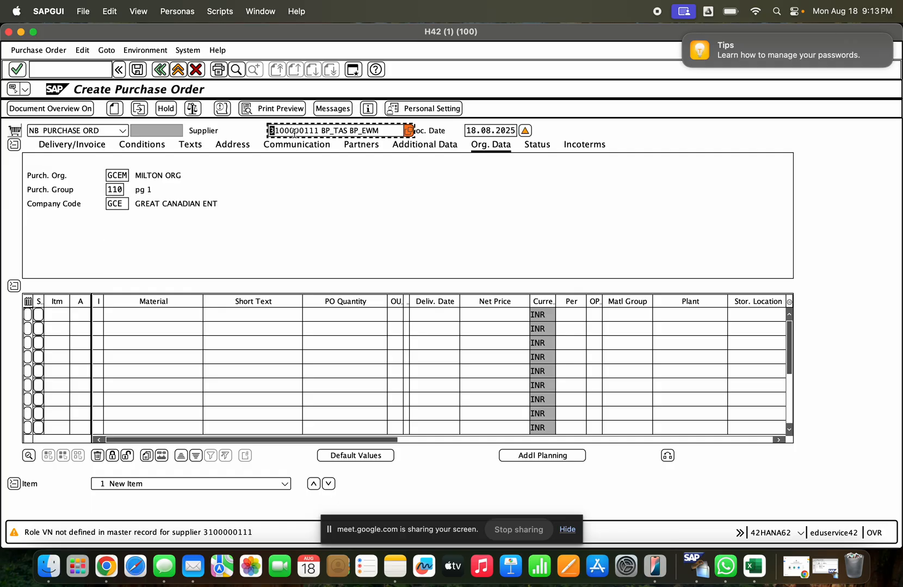
- Enter material 1000241 as the first purchase order item and assign it to plant GCEM
{"action": "left_click", "coordinate": [150, 318]}
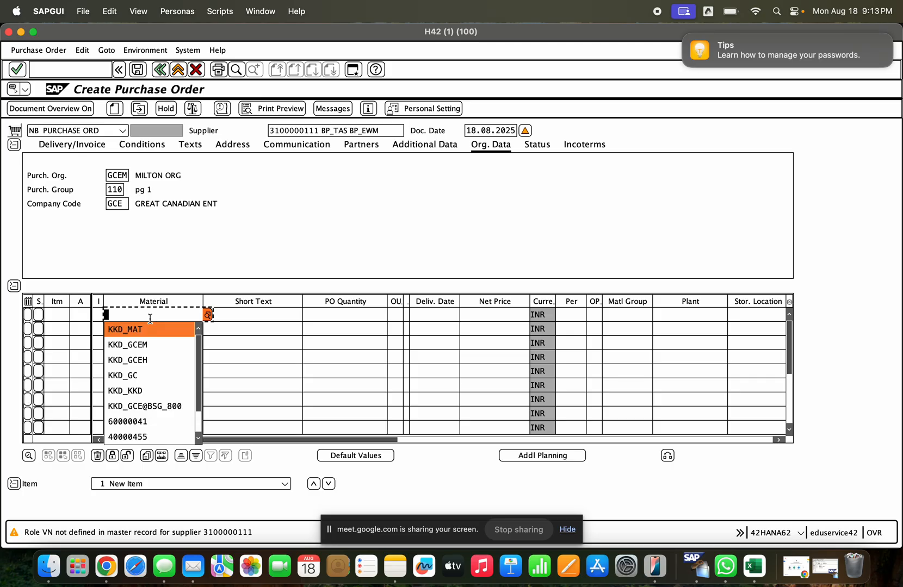
{"action": "key", "text": "Down"}
{"action": "key", "text": "Down"}
{"action": "key", "text": "Down"}
{"action": "key", "text": "Down"}
{"action": "key", "text": "Down"}
{"action": "key", "text": "Down"}
{"action": "key", "text": "Down"}
{"action": "key", "text": "Down"}
{"action": "key", "text": "Down"}
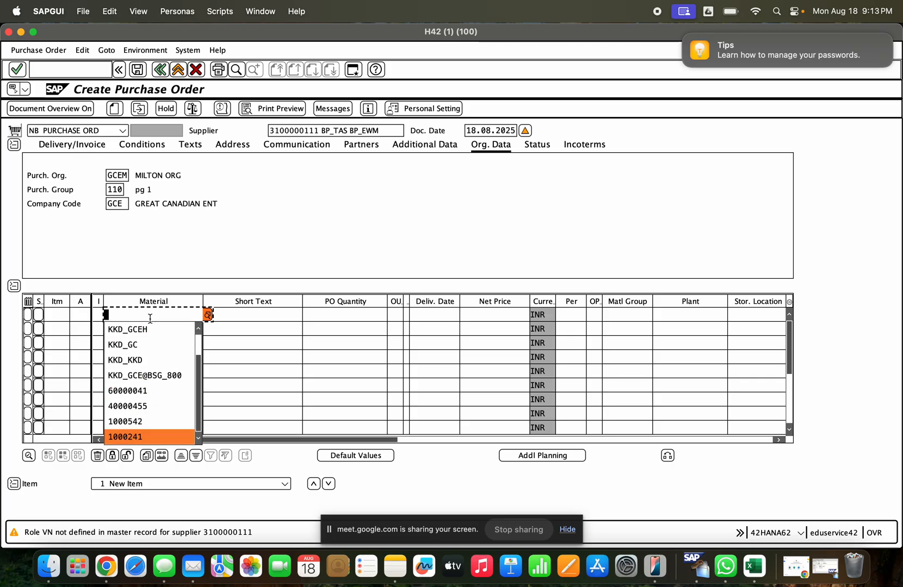
{"action": "key", "text": "Return"}
{"action": "key", "text": "Return"}
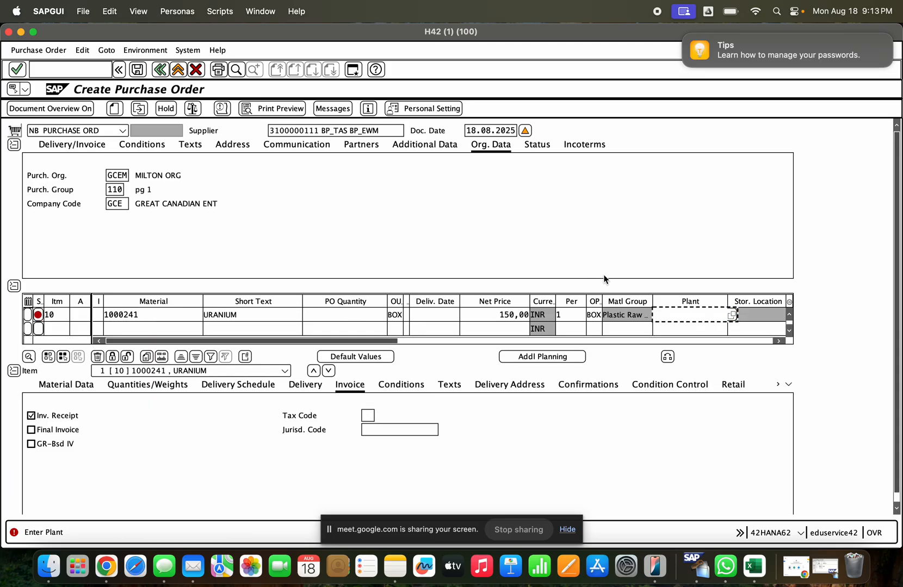
{"action": "type", "text": "gcem"}
{"action": "key", "text": "Return"}
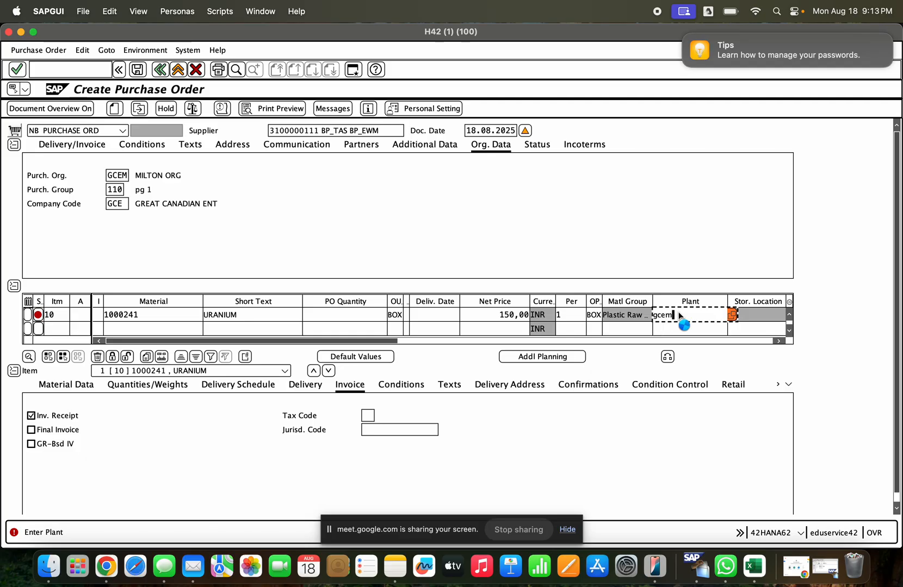
- Set the item's order quantity to 10 and its storage location to GCH
{"action": "left_click", "coordinate": [738, 313]}
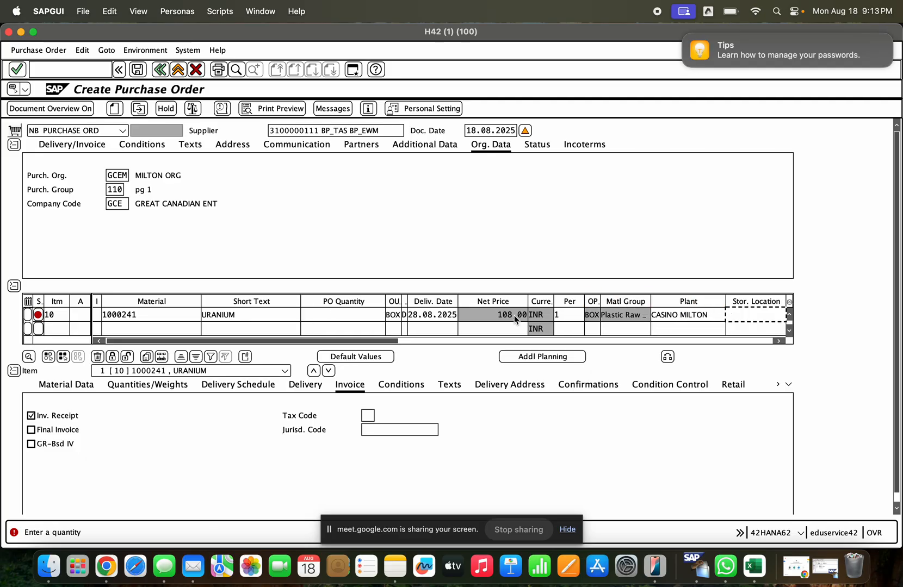
{"action": "left_click", "coordinate": [353, 318]}
{"action": "type", "text": "10"}
{"action": "key", "text": "Return"}
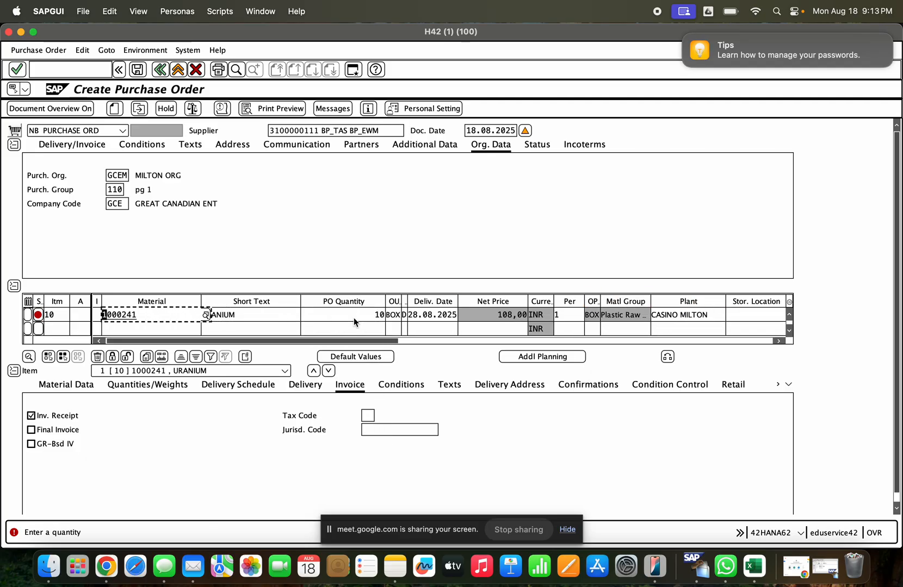
{"action": "left_click", "coordinate": [745, 315]}
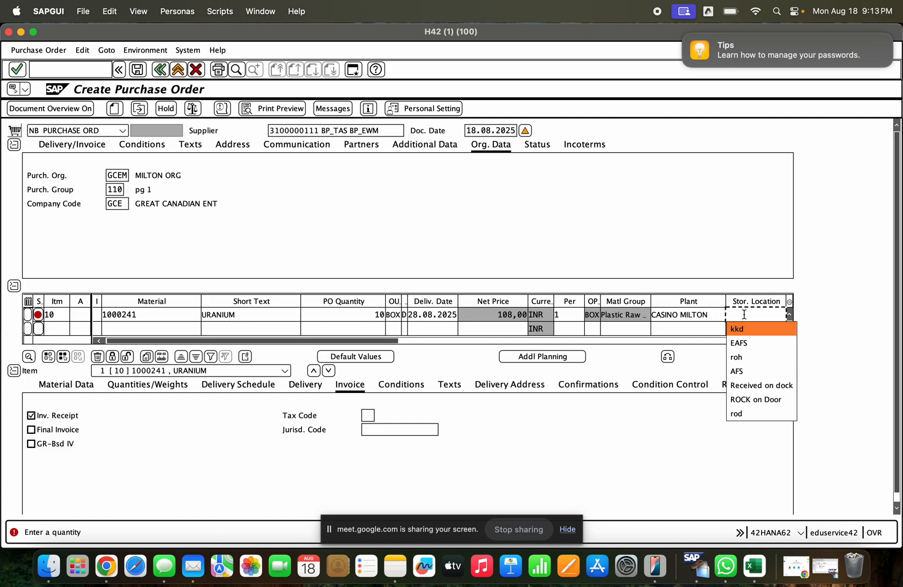
{"action": "type", "text": "GCI"}
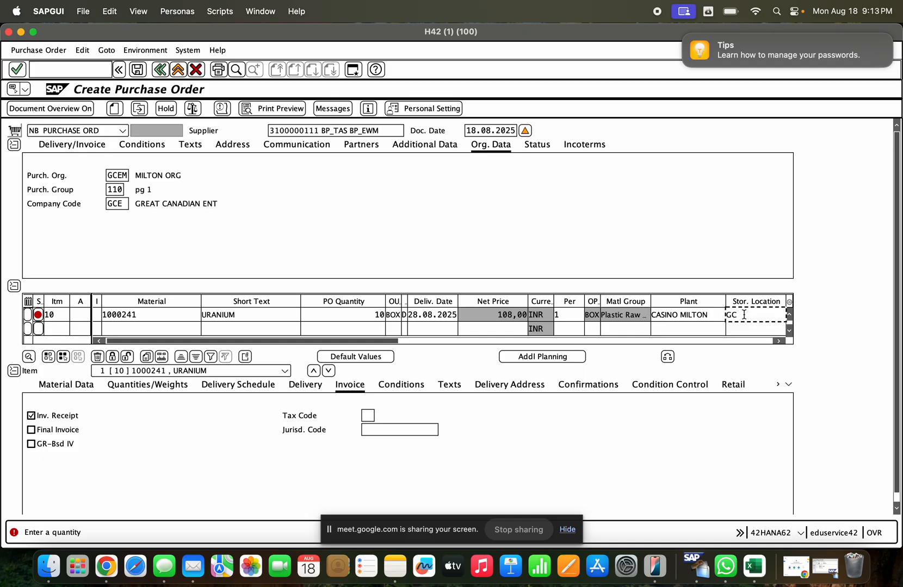
{"action": "scroll", "coordinate": [778, 332], "scroll_direction": "right", "scroll_amount": 3}
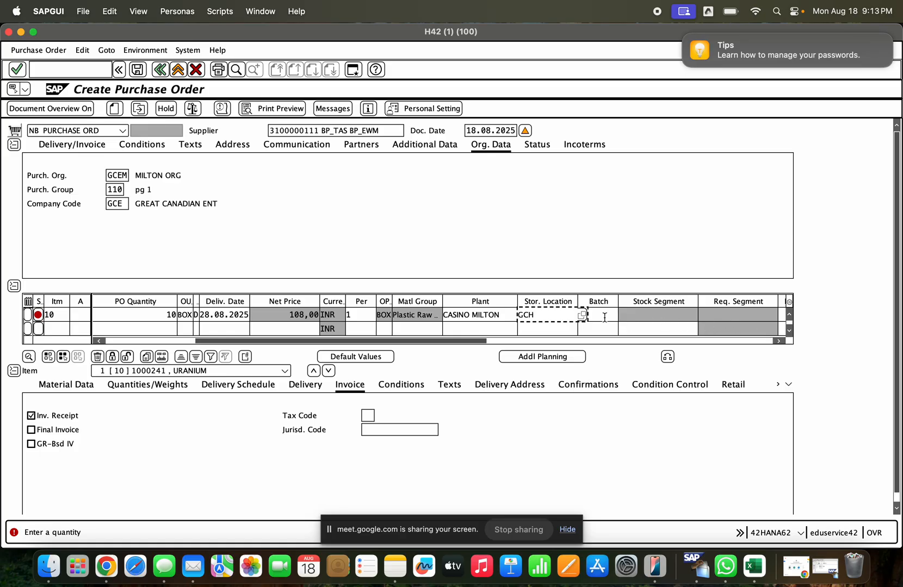
{"action": "key", "text": "Return"}
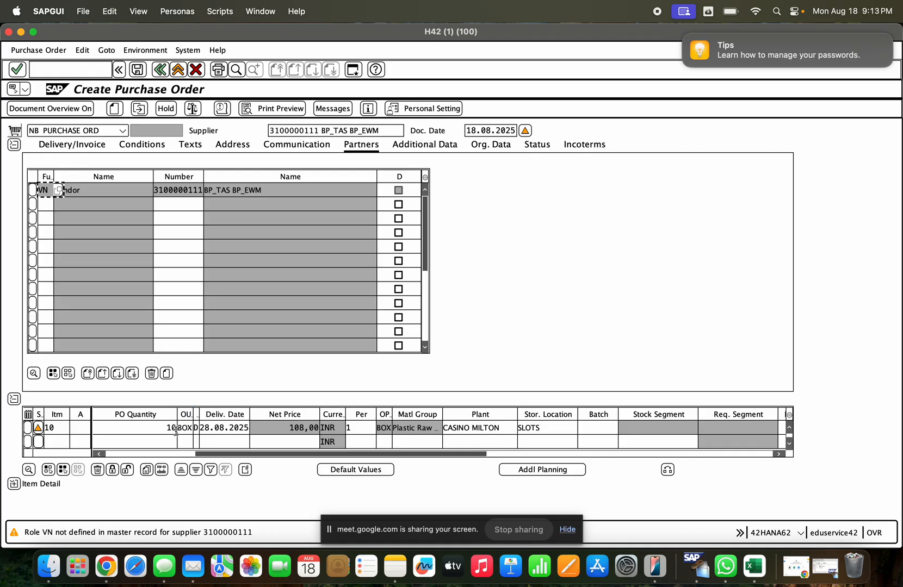
- Check the completed item line for material 1000241 and save the purchase order
{"action": "left_click", "coordinate": [185, 453]}
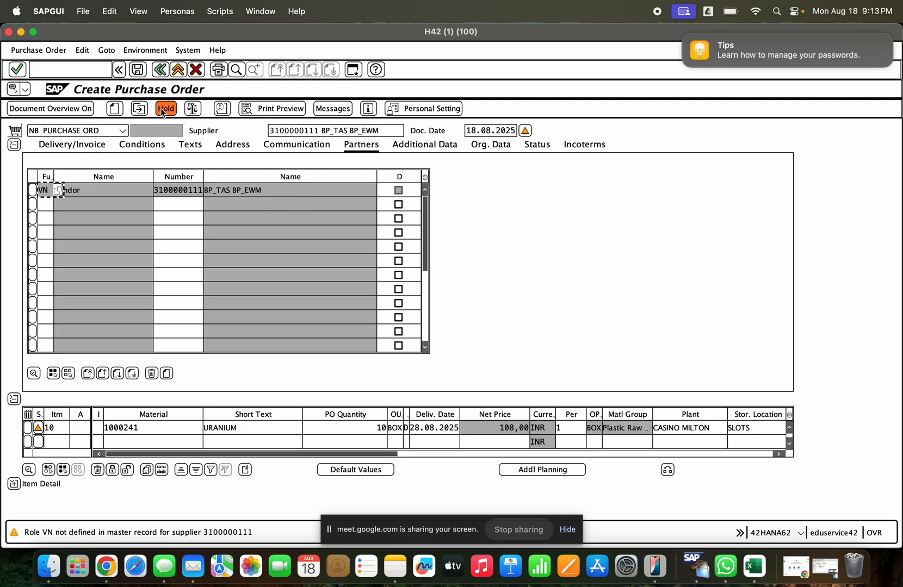
{"action": "left_click", "coordinate": [137, 69]}
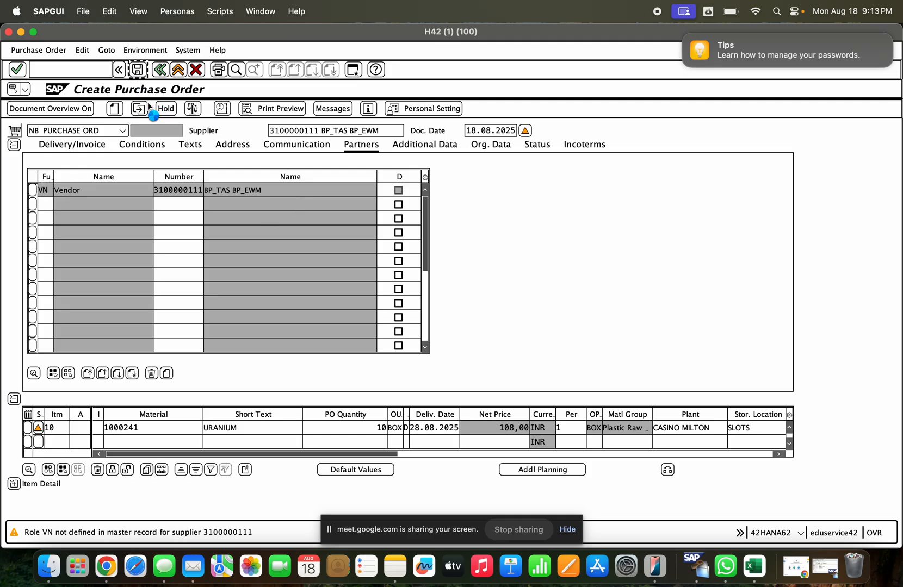
{"action": "left_click", "coordinate": [196, 195]}
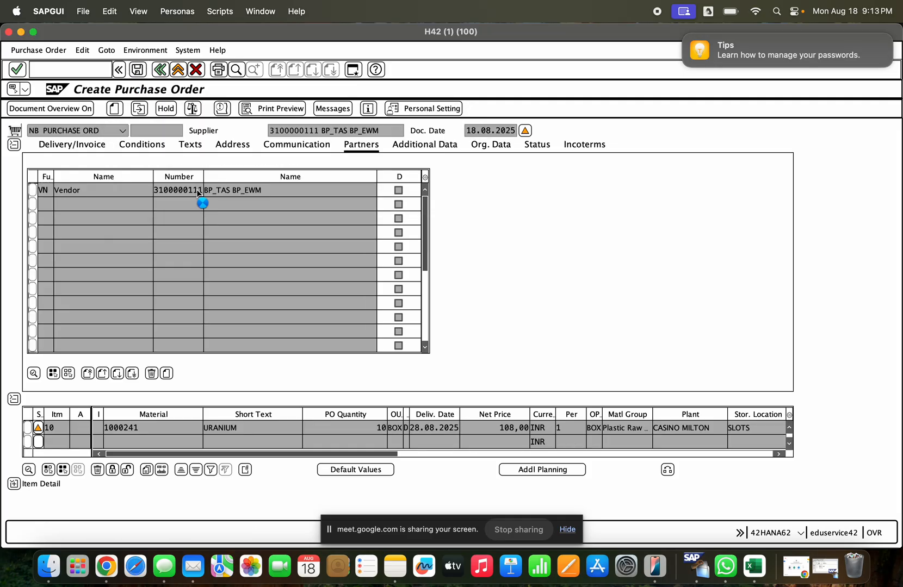
- Display the saved purchase order and open the release strategy details in its header
{"action": "left_click", "coordinate": [139, 108]}
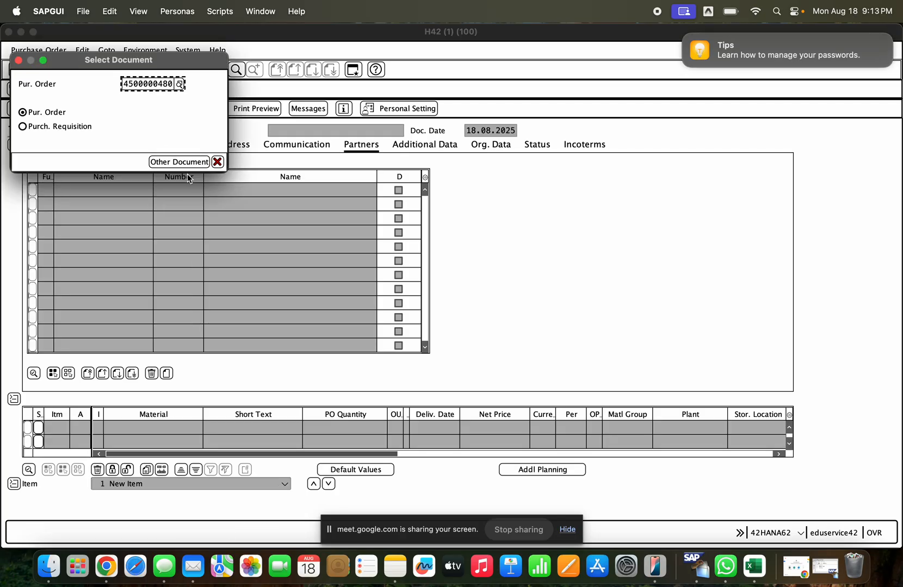
{"action": "key", "text": "Return"}
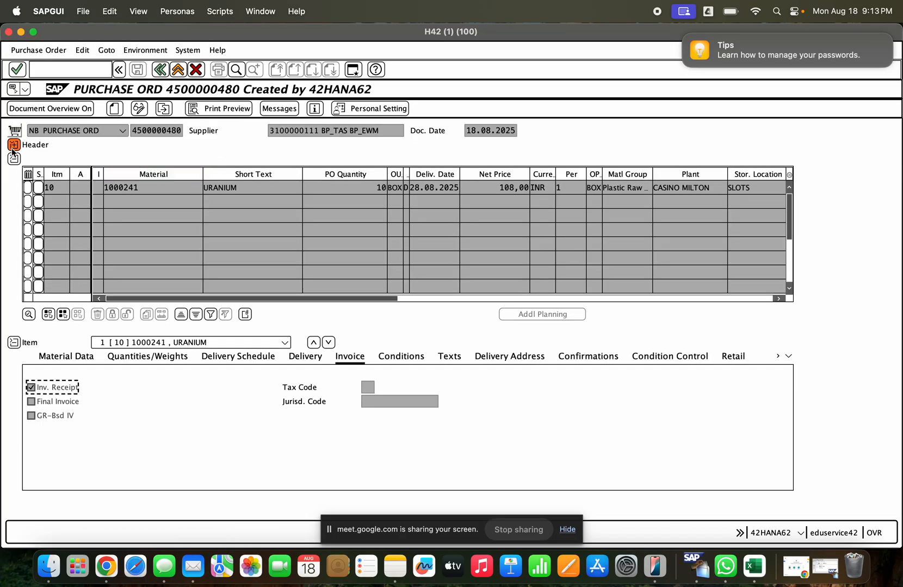
{"action": "left_click", "coordinate": [14, 144]}
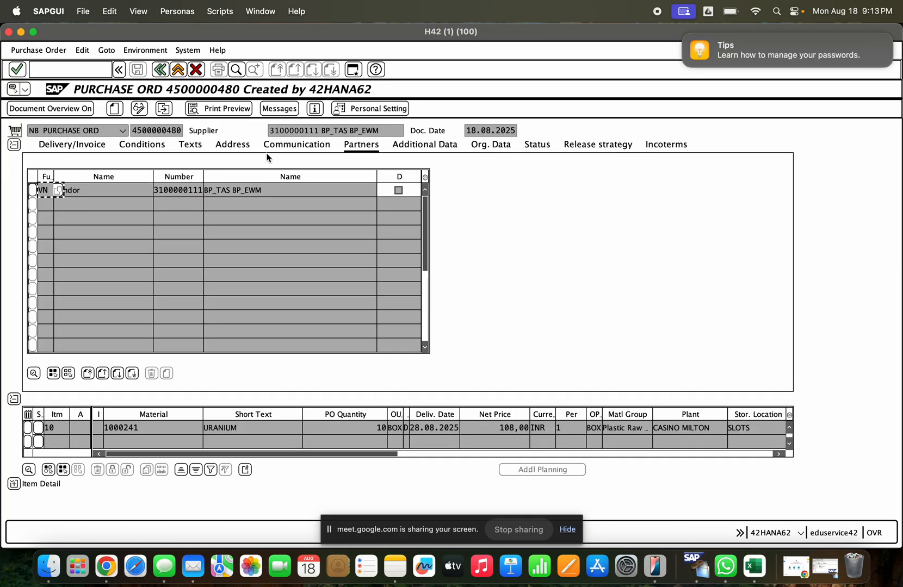
{"action": "left_click", "coordinate": [571, 145]}
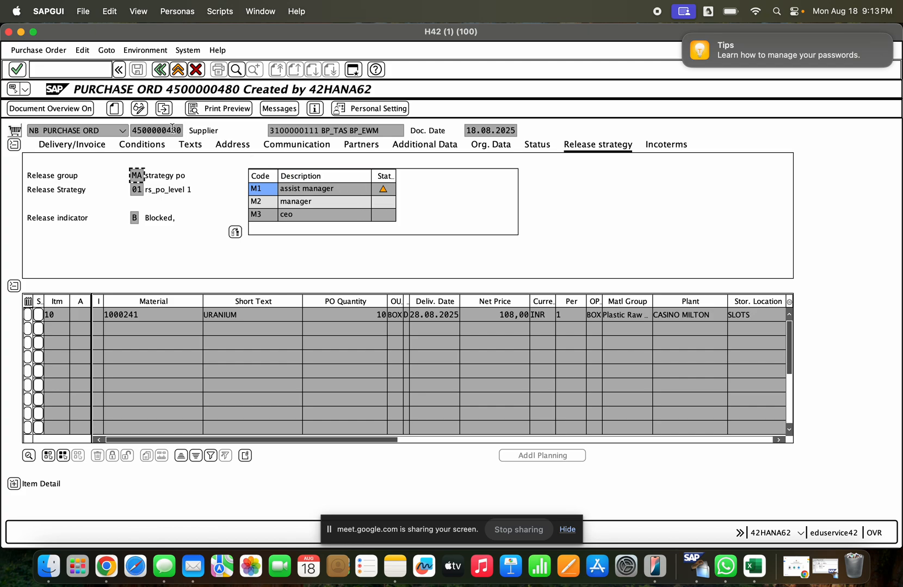
- Copy the purchase order's number and load that order in the ME29N release transaction
{"action": "left_click_drag", "start_coordinate": [141, 134], "coordinate": [183, 130]}
{"action": "key", "text": "super+c"}
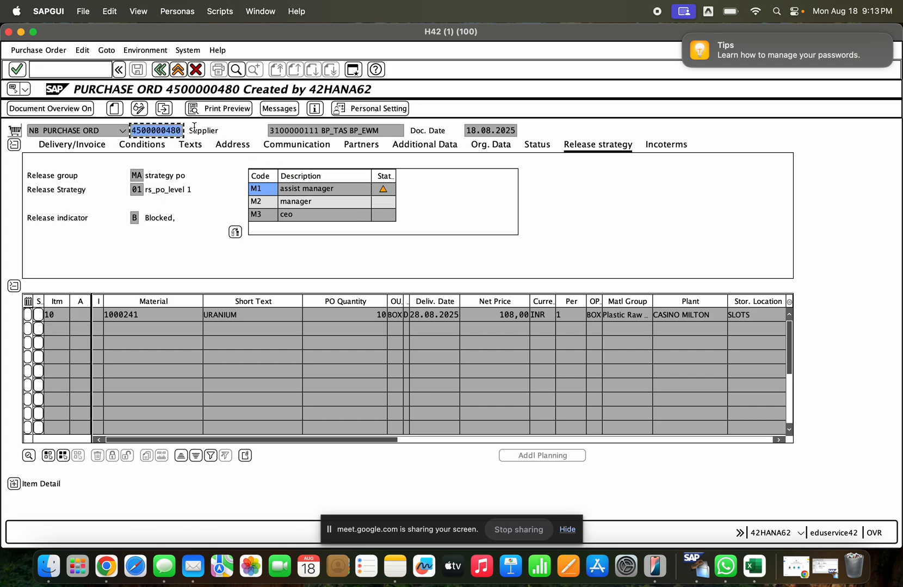
{"action": "left_click", "coordinate": [72, 71]}
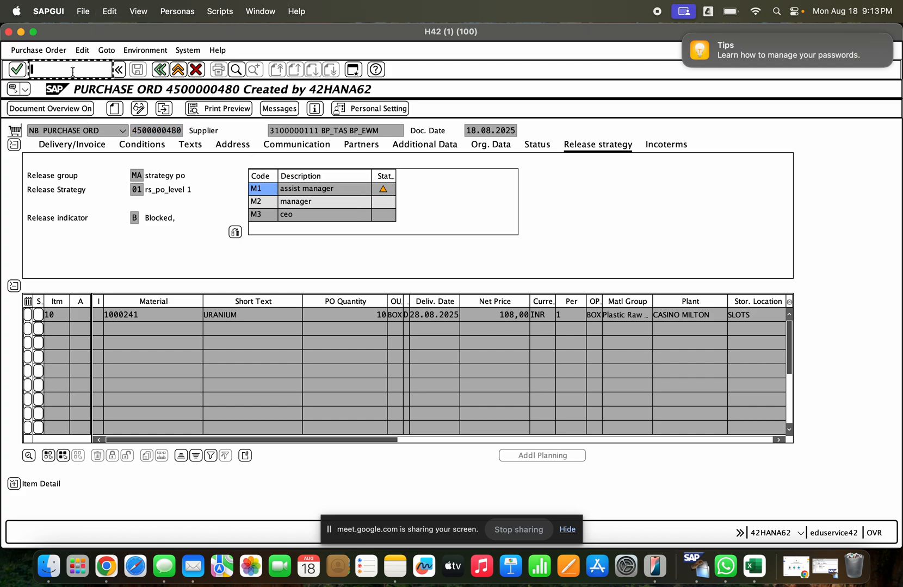
{"action": "type", "text": "/nme29n"}
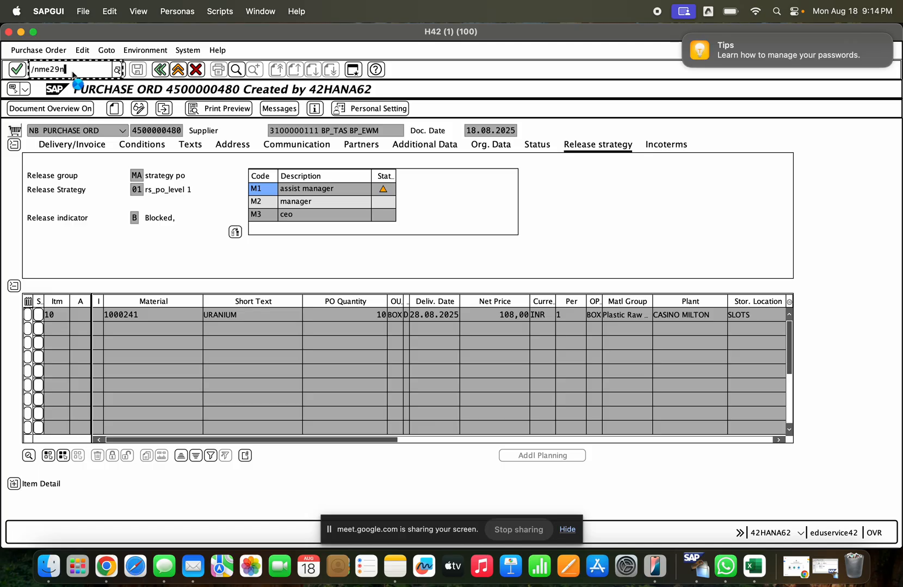
{"action": "key", "text": "Return"}
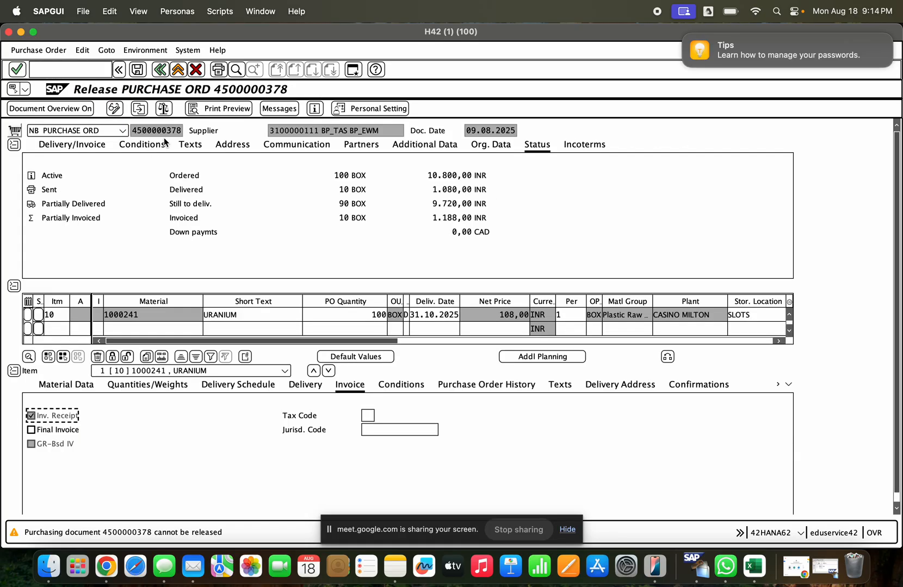
{"action": "left_click", "coordinate": [144, 113]}
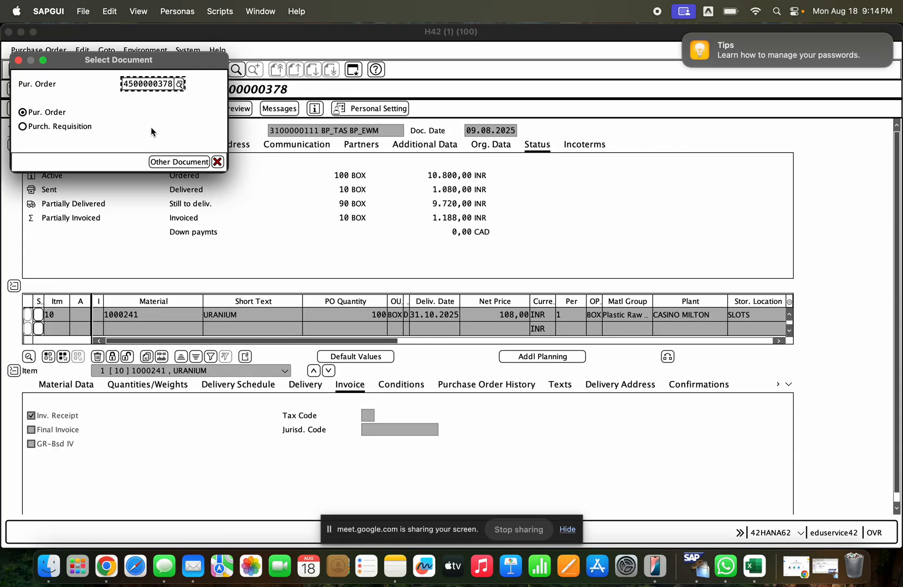
{"action": "key", "text": "super+a"}
{"action": "key", "text": "super+v"}
{"action": "key", "text": "Return"}
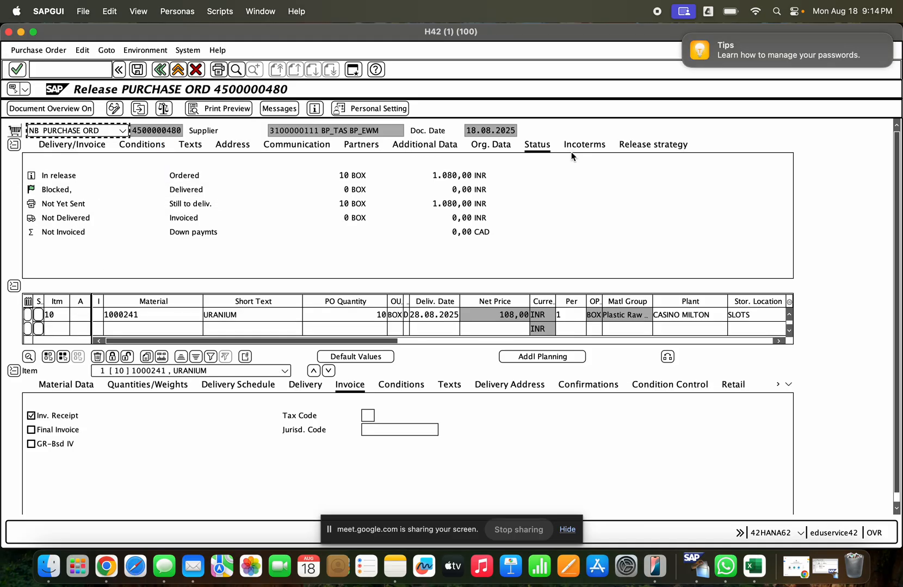
- Release the purchase order with release codes M1, M2 and M3 in its release strategy and save it despite the system messages
{"action": "left_click", "coordinate": [645, 147]}
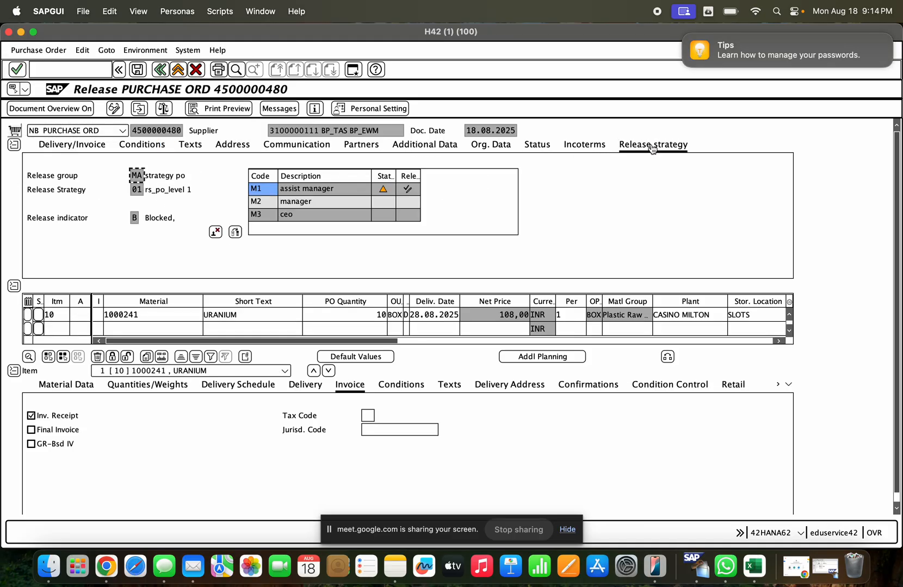
{"action": "left_click", "coordinate": [409, 189]}
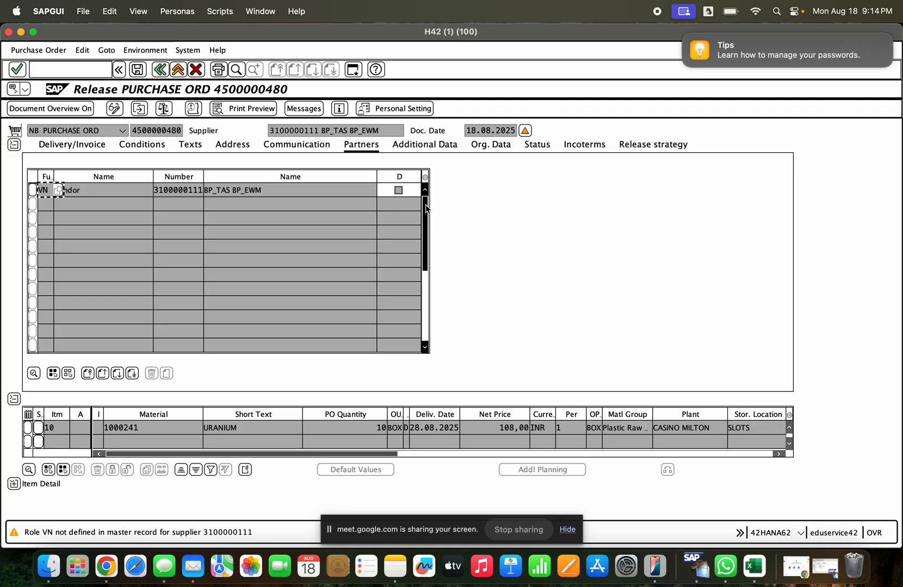
{"action": "left_click", "coordinate": [645, 145]}
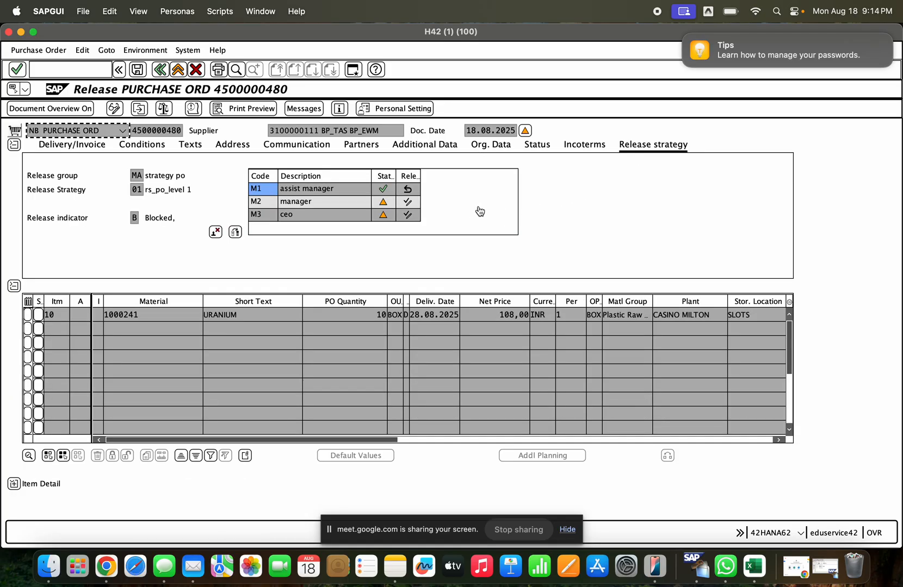
{"action": "left_click", "coordinate": [408, 202]}
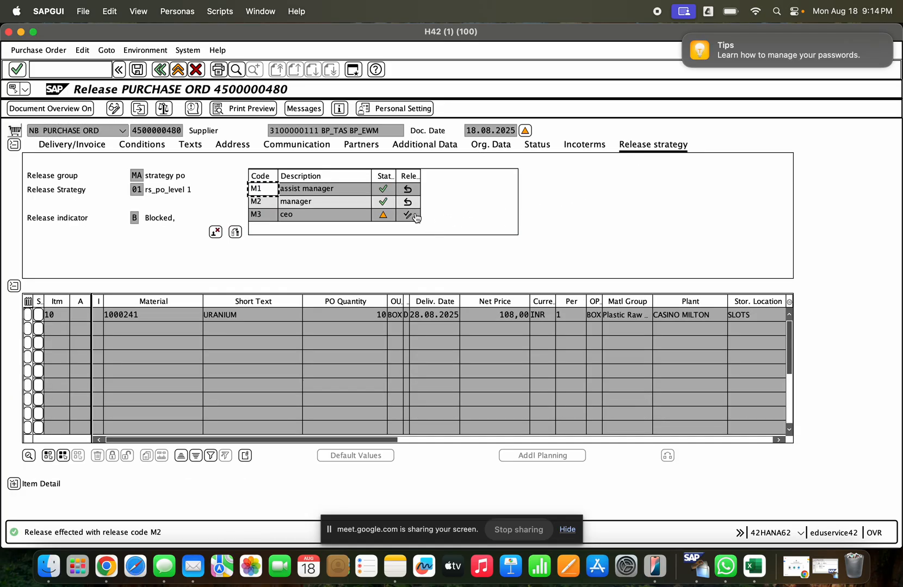
{"action": "left_click", "coordinate": [408, 214]}
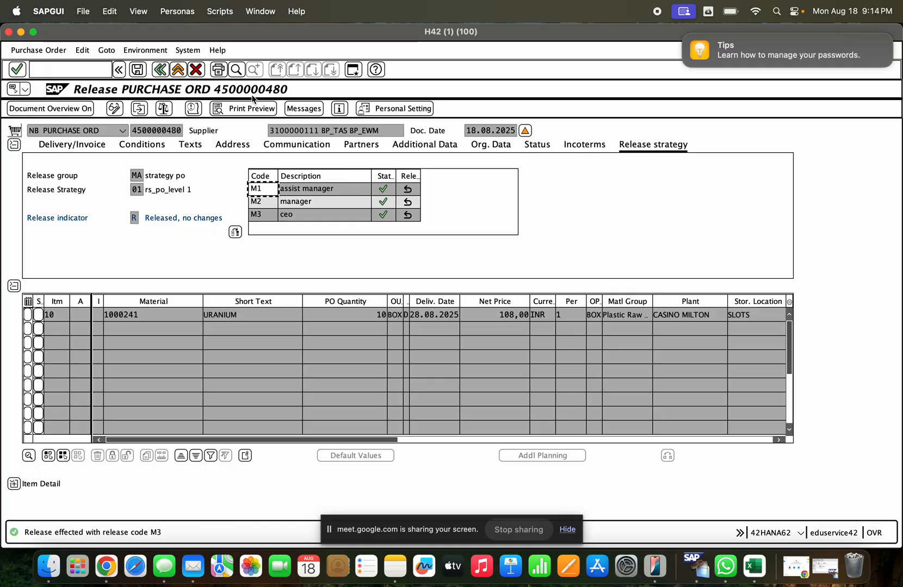
{"action": "left_click", "coordinate": [138, 69]}
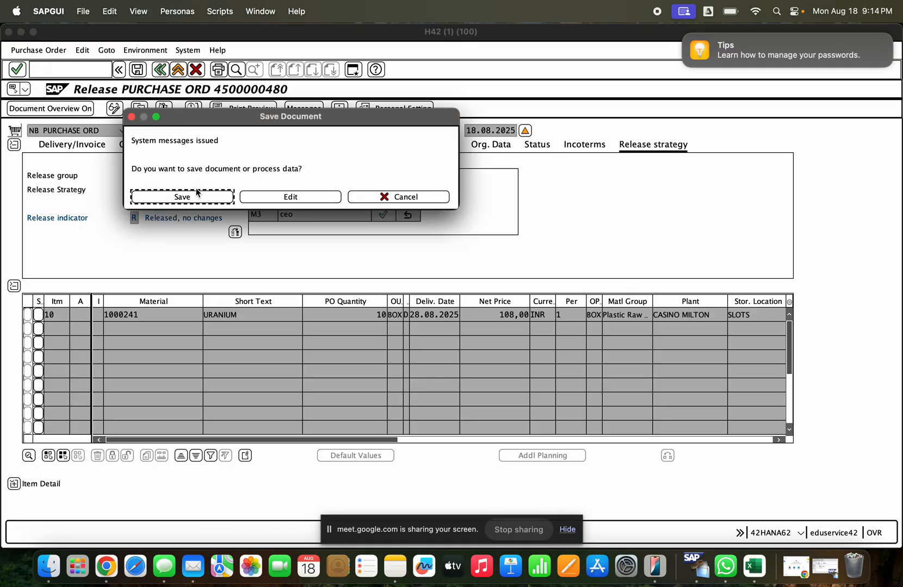
{"action": "left_click", "coordinate": [196, 194]}
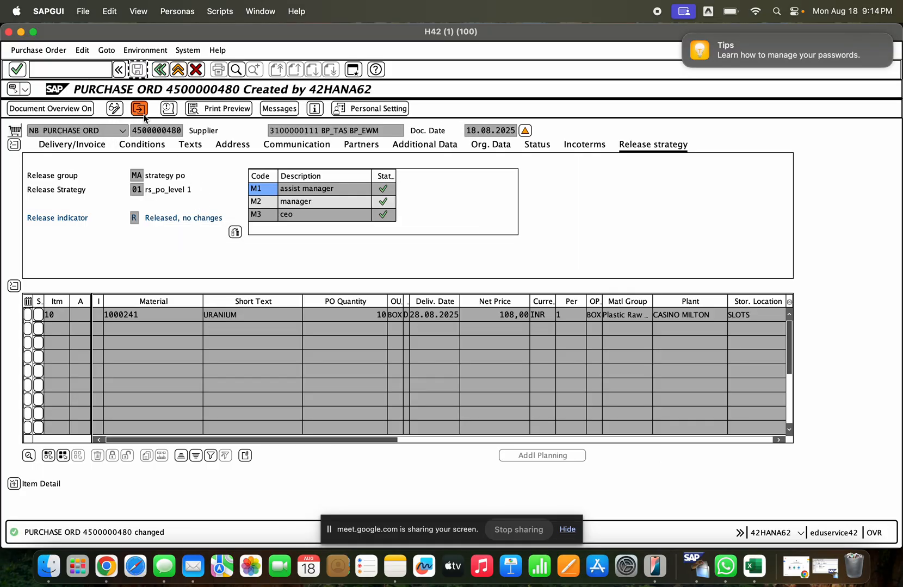
- Copy the released purchase order's number and start the MIGO goods movement transaction
{"action": "left_click", "coordinate": [142, 113]}
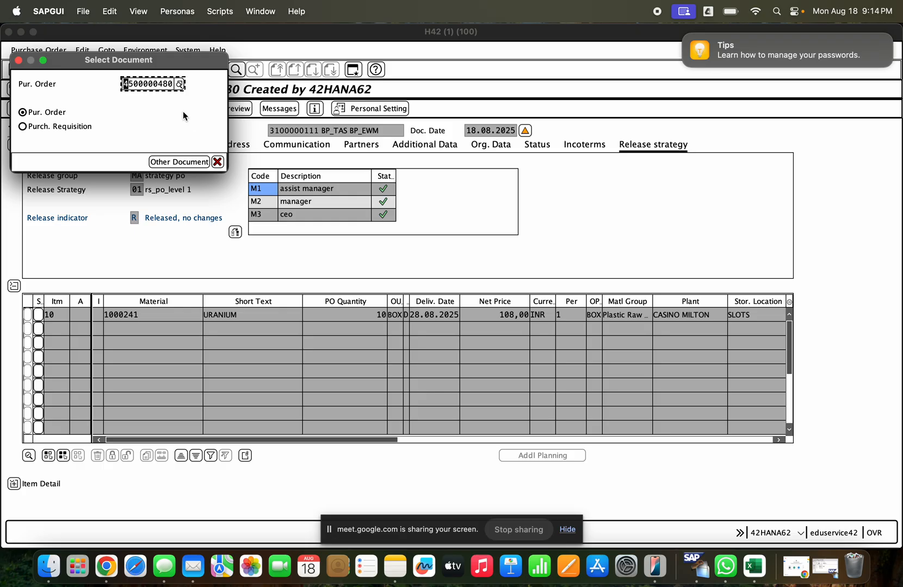
{"action": "key", "text": "Return"}
{"action": "left_click_drag", "start_coordinate": [130, 130], "coordinate": [183, 132]}
{"action": "key", "text": "super+c"}
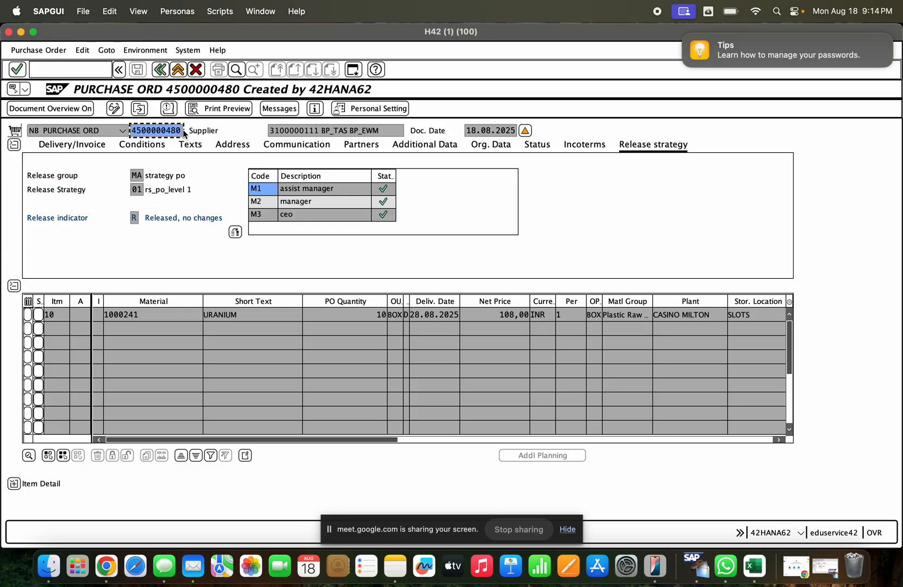
{"action": "left_click", "coordinate": [87, 71]}
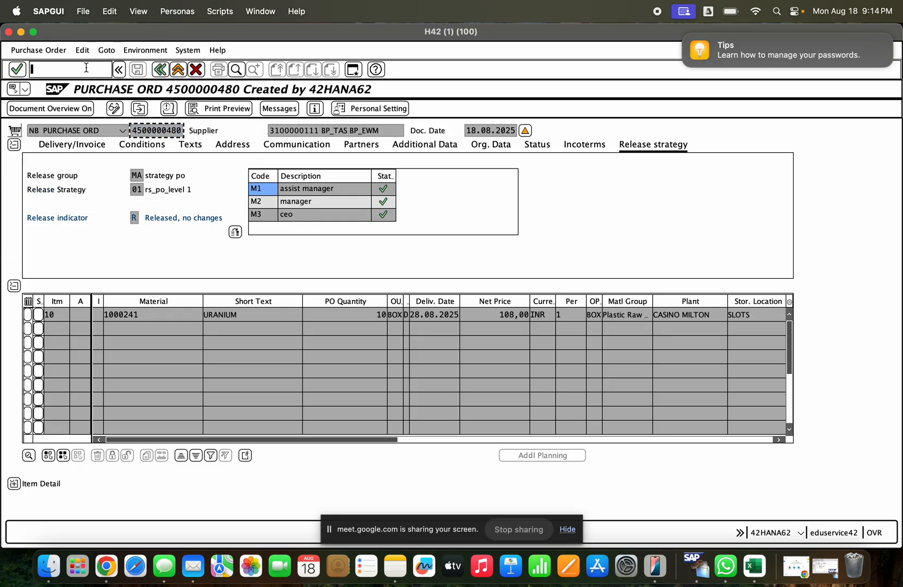
{"action": "type", "text": "/nmigo"}
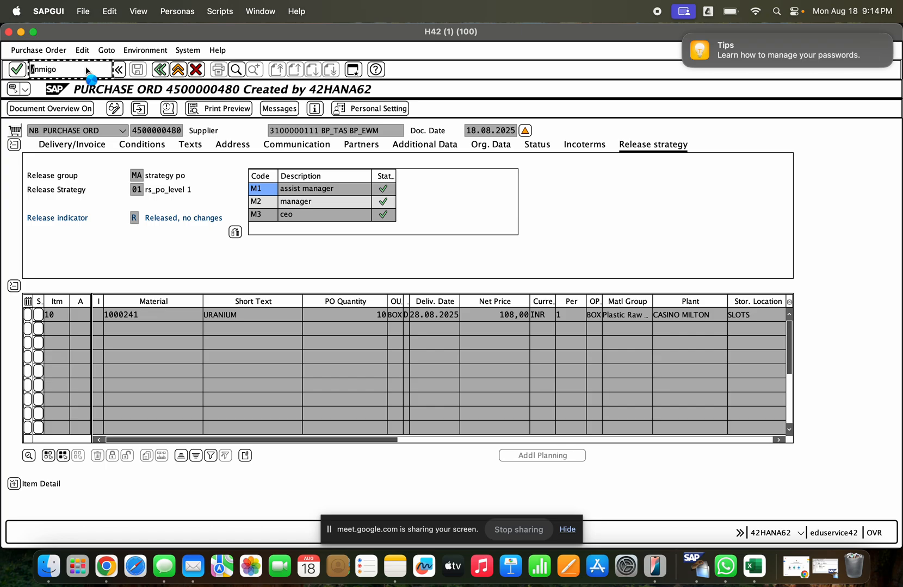
{"action": "key", "text": "Return"}
- Set the transaction to A01 Goods Receipt with reference R01 Purchase Order and enter the copied order number
{"action": "left_click", "coordinate": [140, 130]}
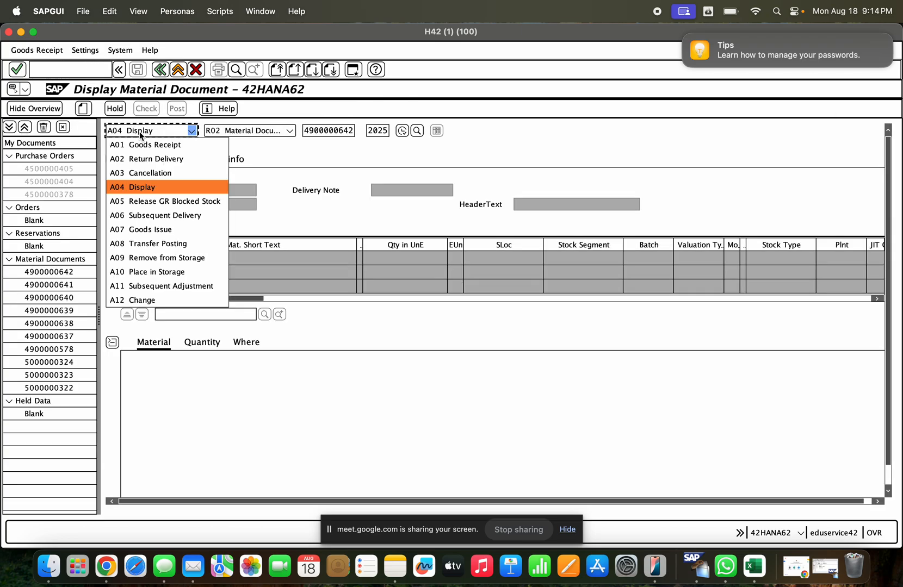
{"action": "left_click", "coordinate": [144, 141]}
{"action": "left_click", "coordinate": [241, 130]}
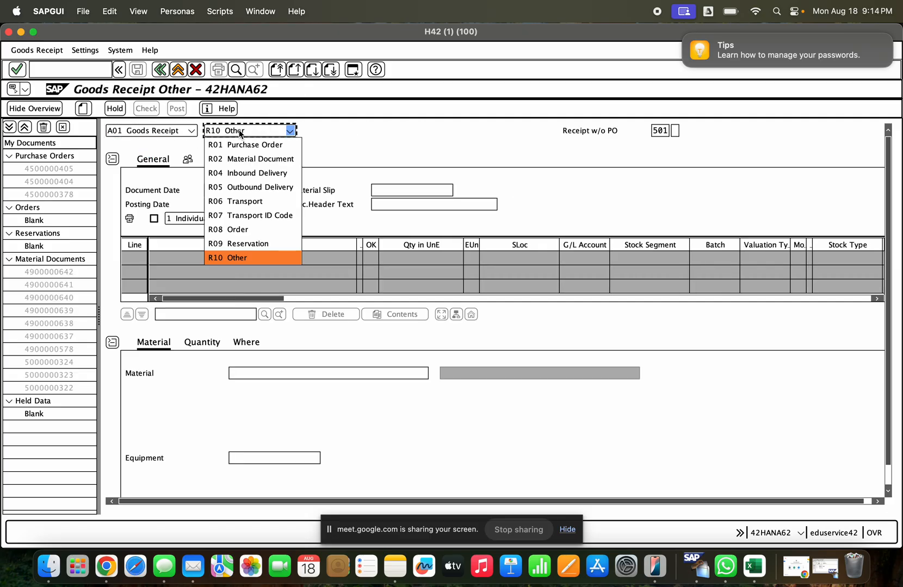
{"action": "left_click", "coordinate": [242, 144]}
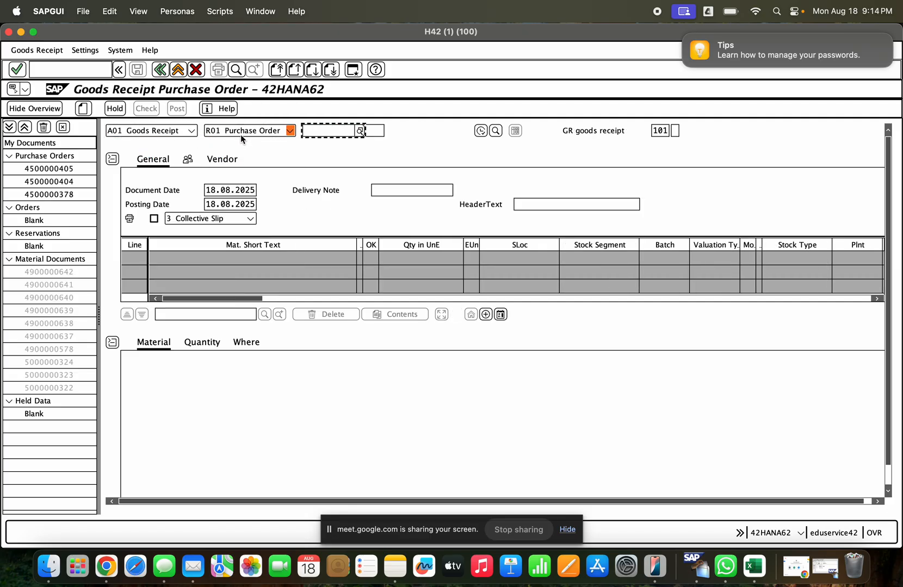
{"action": "key", "text": "super+v"}
- Choose movement type 103, goods receipt into GR blocked stock, and load the purchase order's item
{"action": "left_click", "coordinate": [669, 131]}
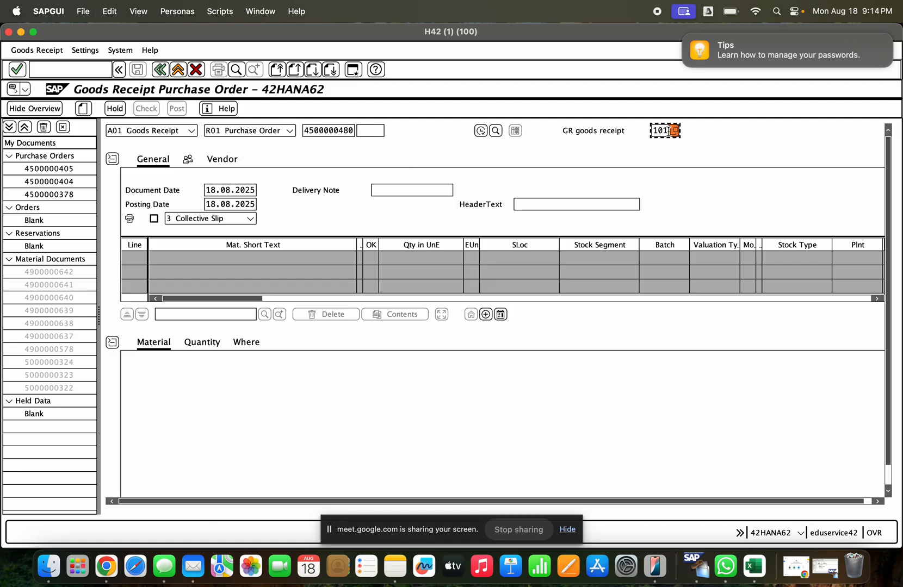
{"action": "left_click", "coordinate": [673, 131]}
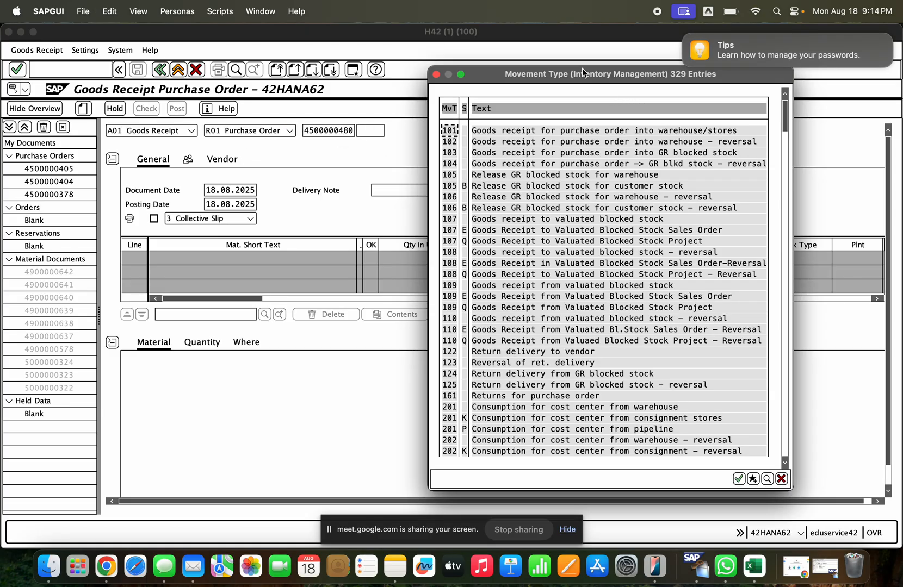
{"action": "left_click", "coordinate": [496, 153]}
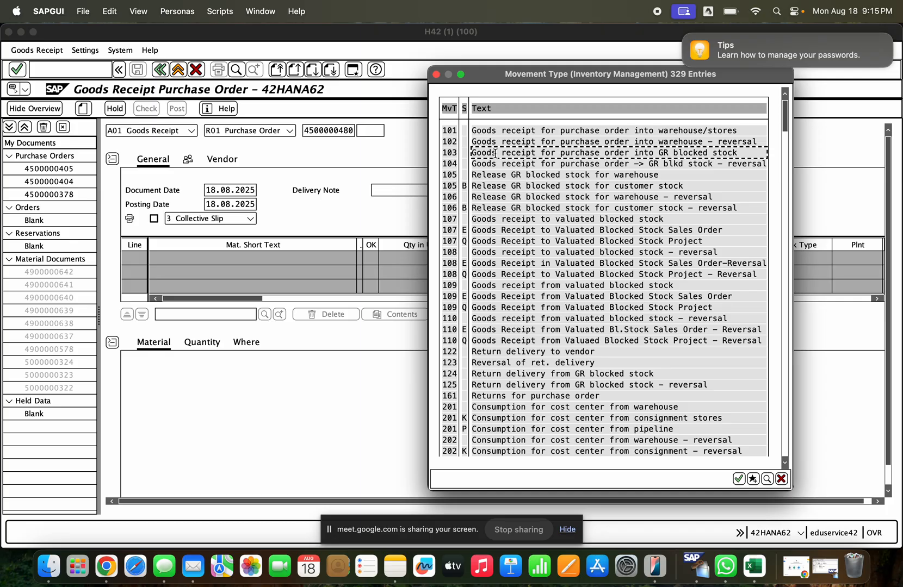
{"action": "double_click", "coordinate": [613, 152]}
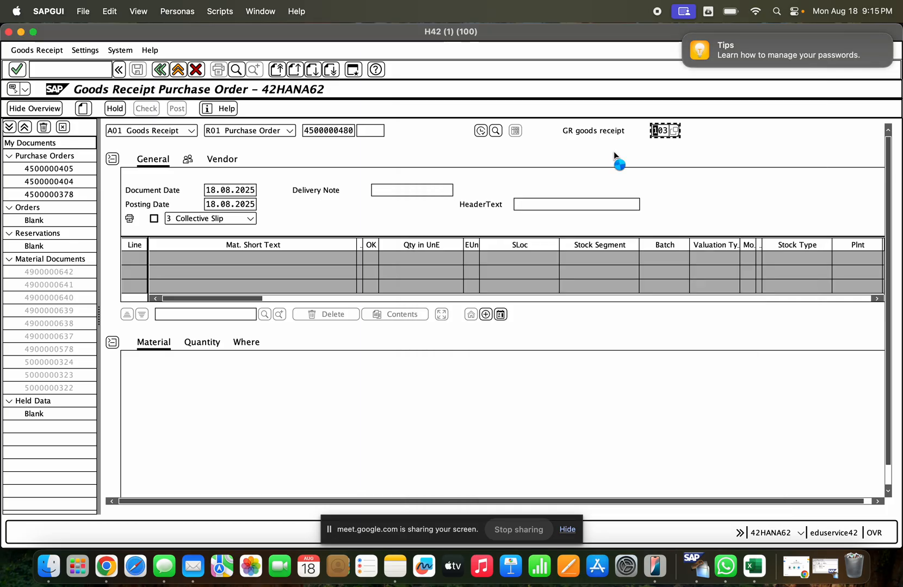
{"action": "left_click", "coordinate": [370, 416]}
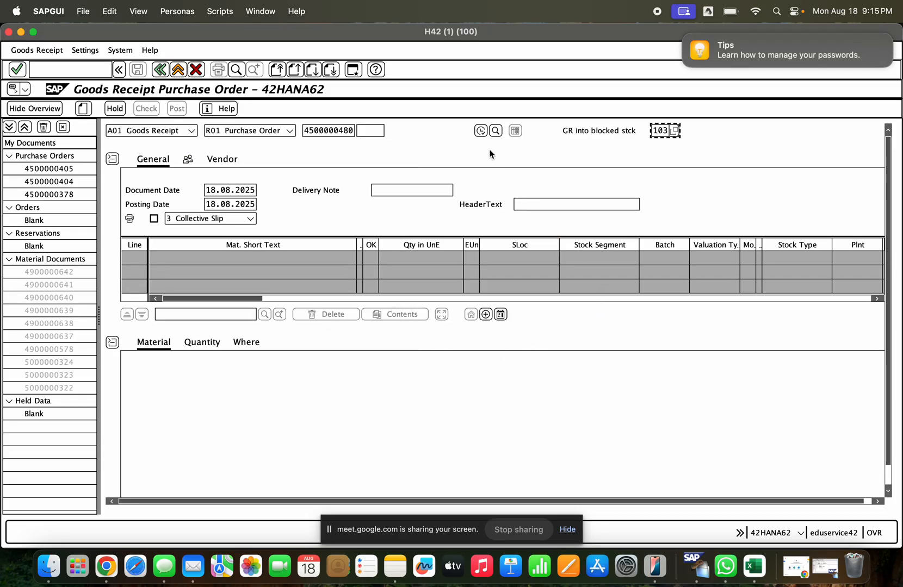
{"action": "left_click", "coordinate": [480, 130]}
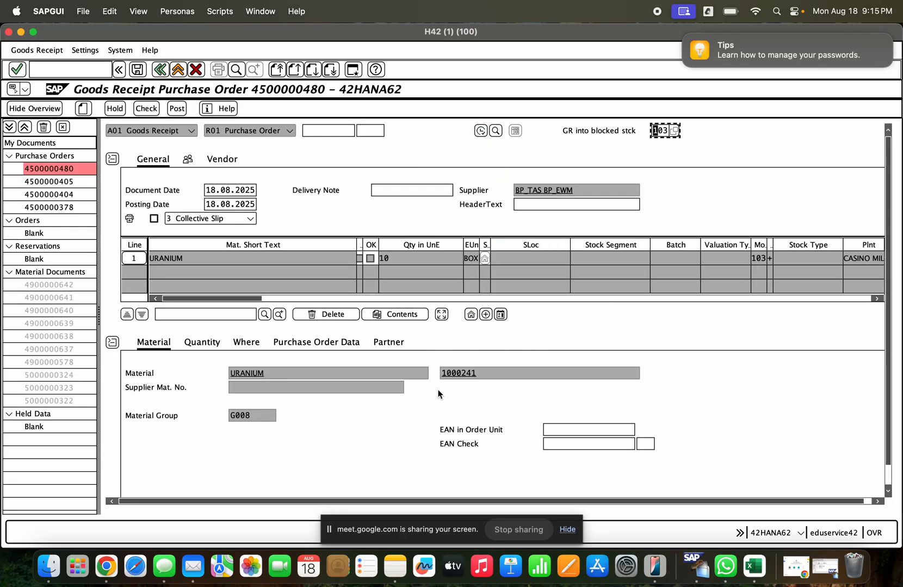
- Examine the goods receipt item's movement type, plant, material and quantity details, and the delivery note and header text fields
{"action": "left_click", "coordinate": [249, 346]}
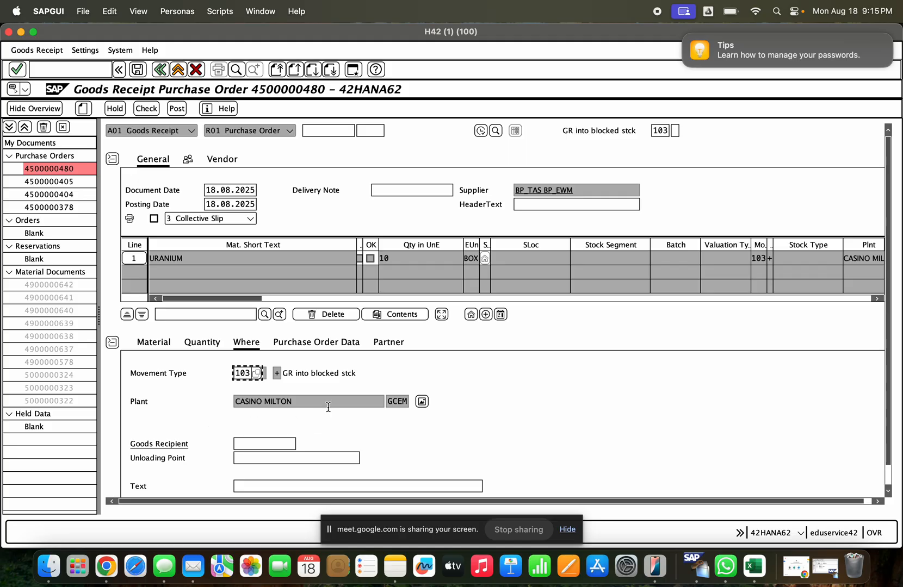
{"action": "left_click", "coordinate": [337, 375]}
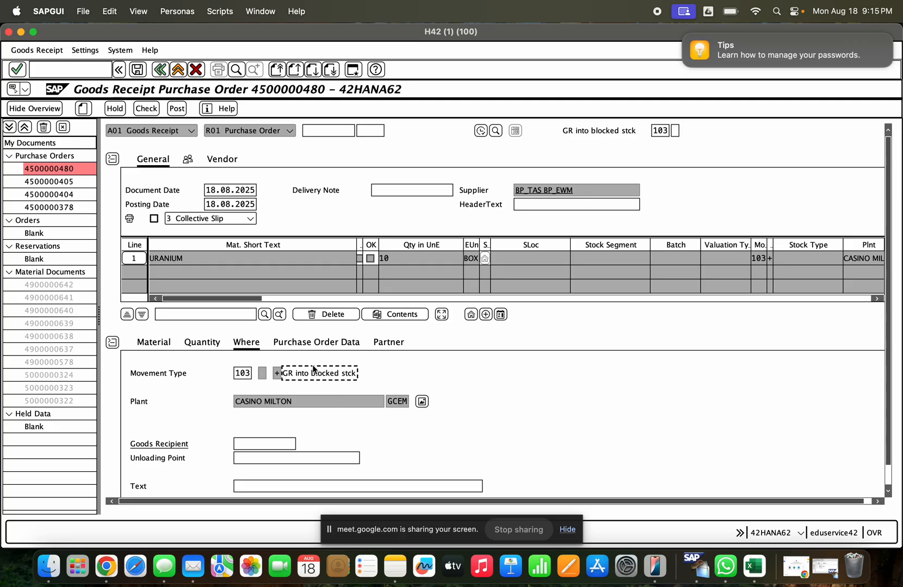
{"action": "left_click", "coordinate": [235, 376]}
{"action": "left_click", "coordinate": [166, 346]}
{"action": "left_click", "coordinate": [223, 347]}
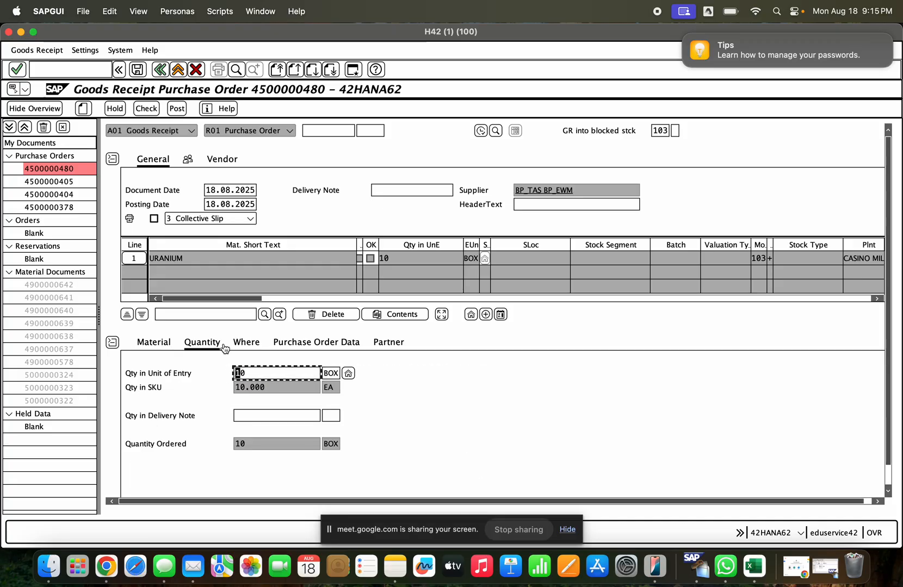
{"action": "left_click", "coordinate": [265, 373]}
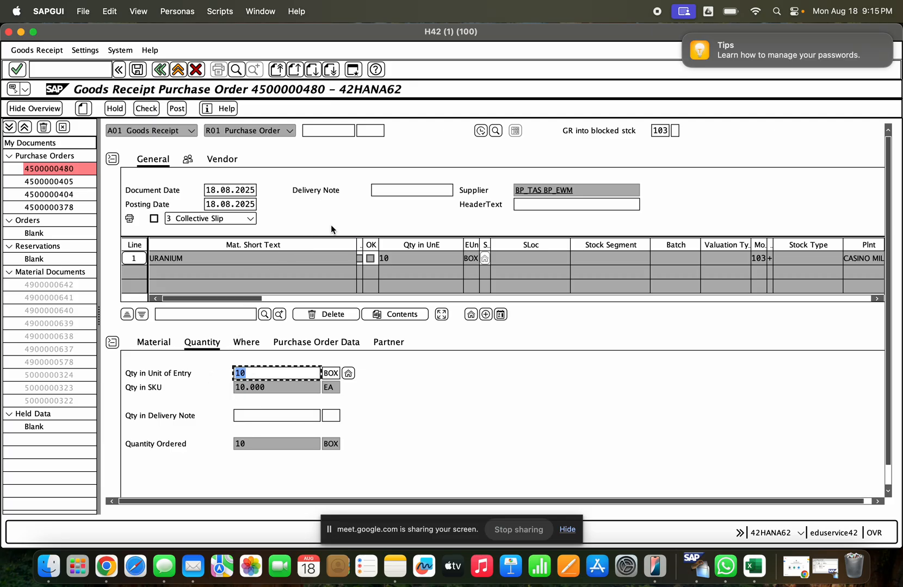
{"action": "left_click", "coordinate": [398, 194]}
{"action": "left_click", "coordinate": [543, 204]}
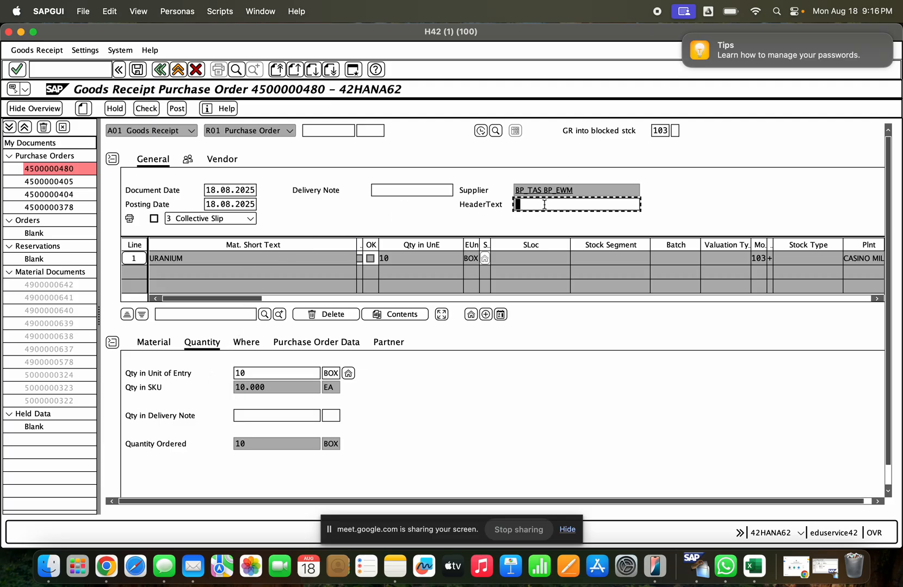
- Mark the URANIUM item as OK, check the document and post the goods receipt into blocked stock
{"action": "left_click", "coordinate": [260, 343]}
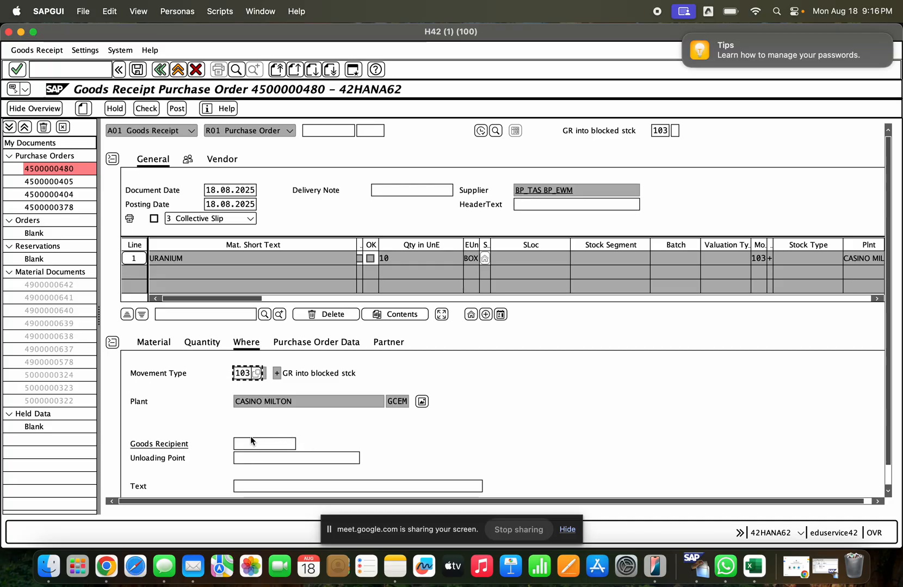
{"action": "scroll", "coordinate": [507, 427], "scroll_direction": "down", "scroll_amount": 2}
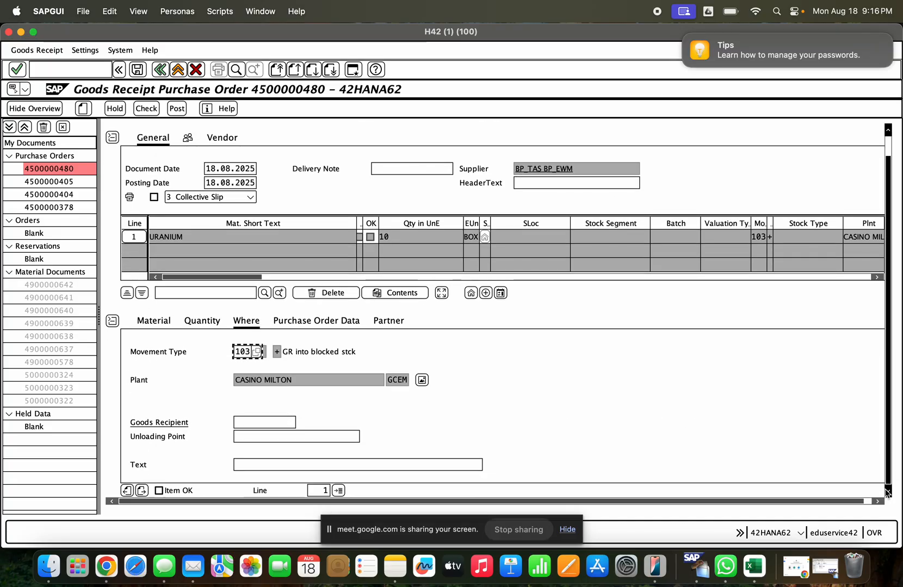
{"action": "left_click", "coordinate": [159, 491]}
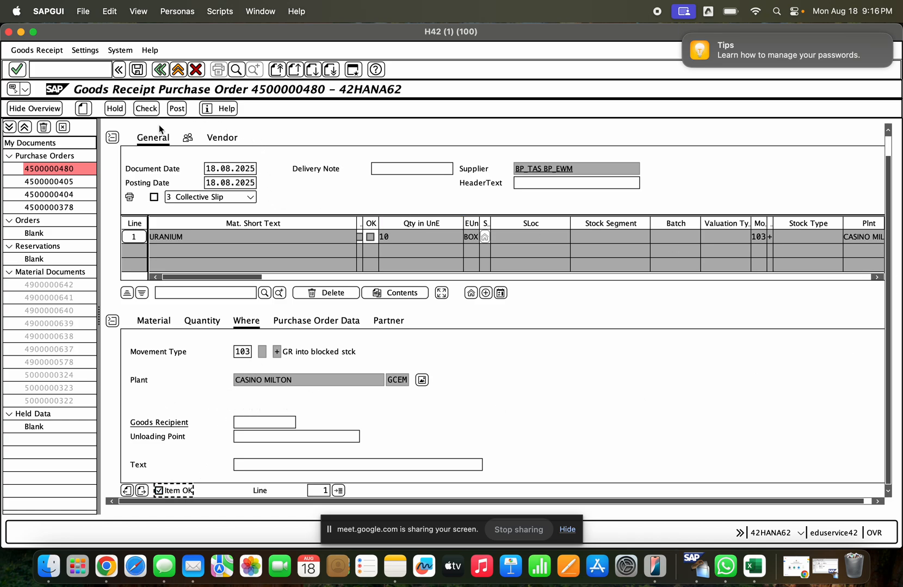
{"action": "left_click", "coordinate": [146, 108]}
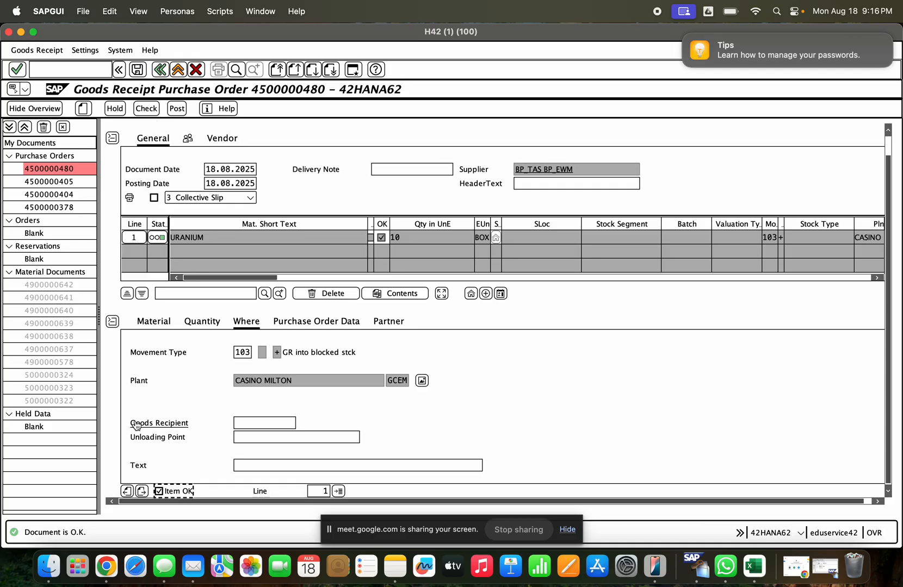
{"action": "left_click", "coordinate": [179, 108]}
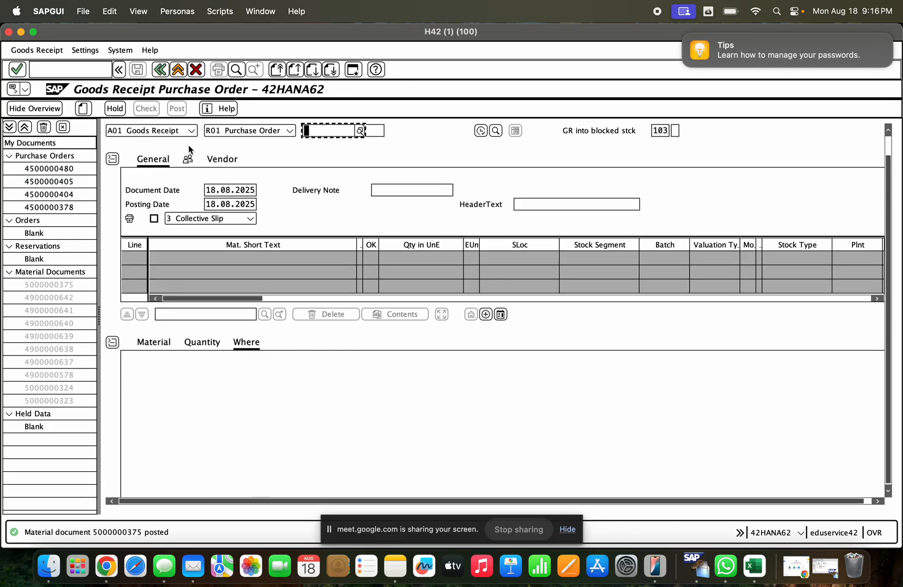
- Display the just-posted material document and check its document info for follow-on FI documents
{"action": "left_click", "coordinate": [164, 129]}
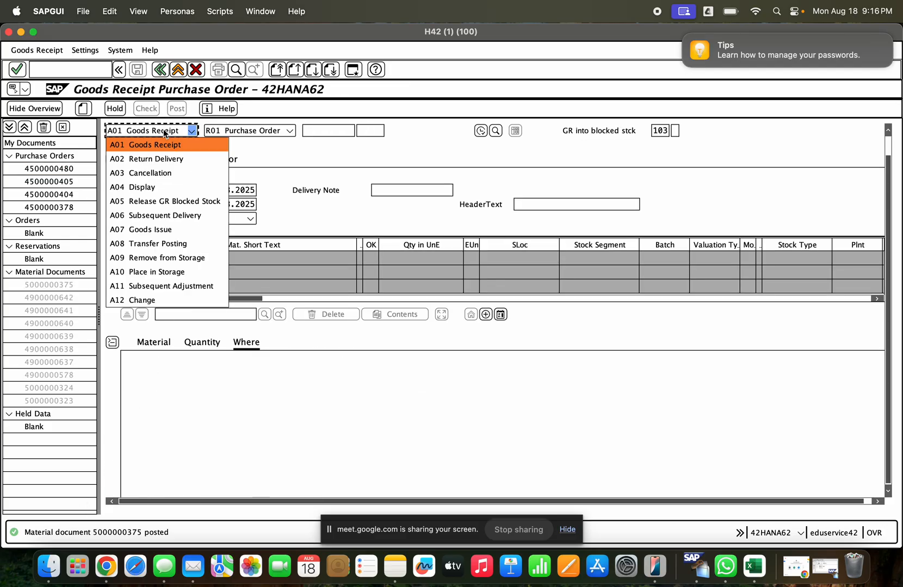
{"action": "left_click", "coordinate": [171, 185]}
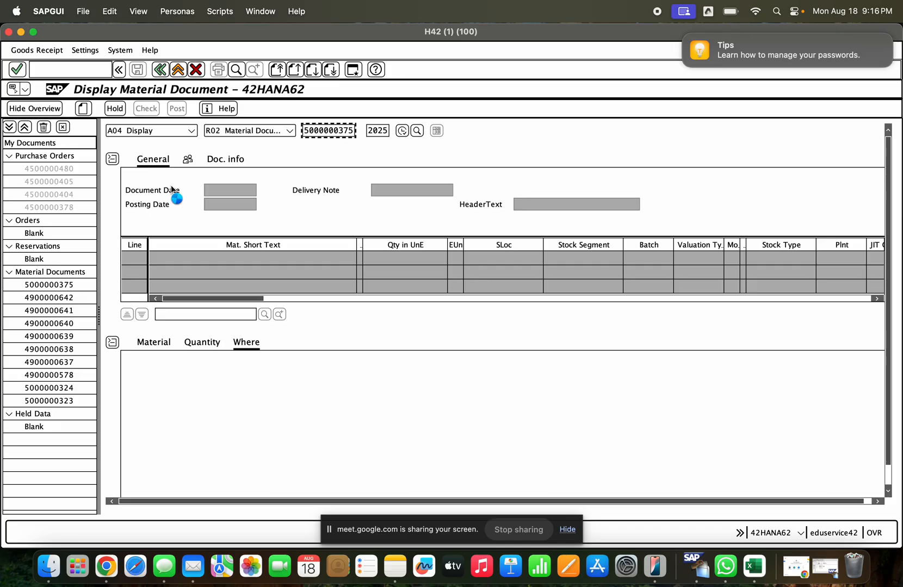
{"action": "key", "text": "Return"}
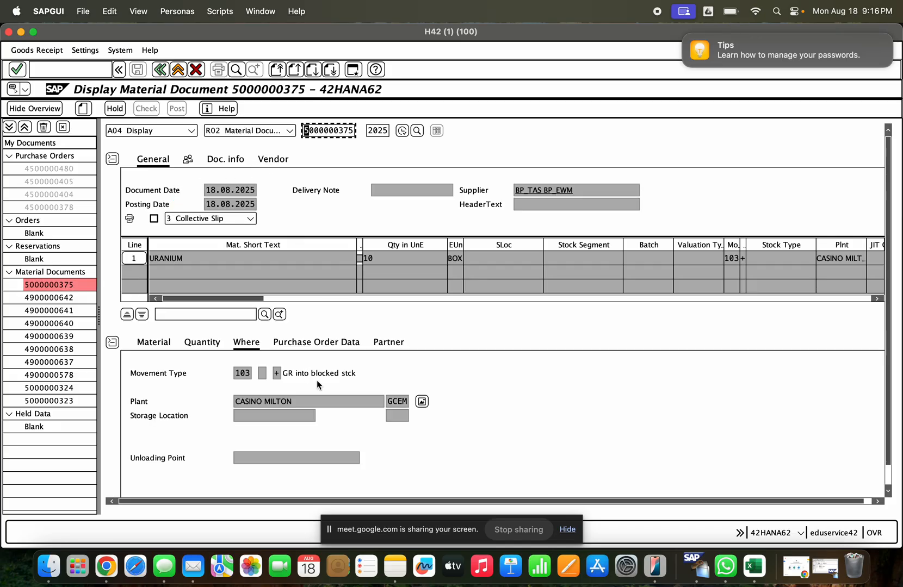
{"action": "left_click", "coordinate": [236, 162]}
{"action": "left_click", "coordinate": [566, 190]}
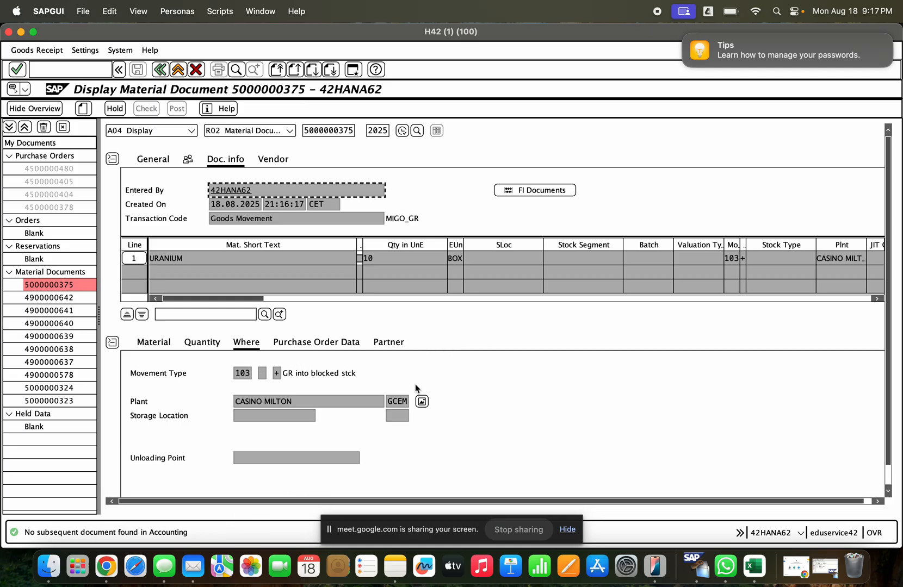
- Examine the GR Blocked Stock column in the stock overview for material 1000241, then return to the material document
{"action": "left_click", "coordinate": [425, 406]}
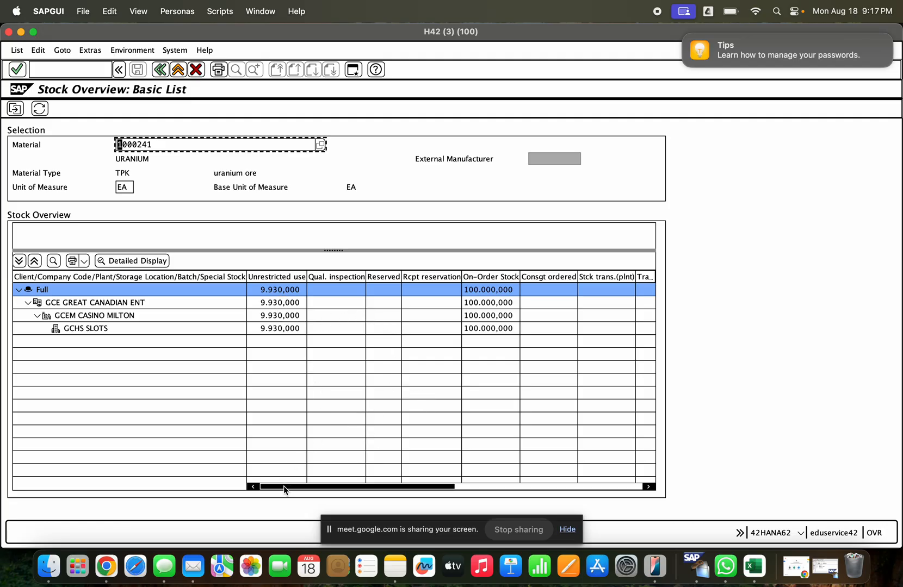
{"action": "left_click_drag", "start_coordinate": [284, 489], "coordinate": [480, 488]}
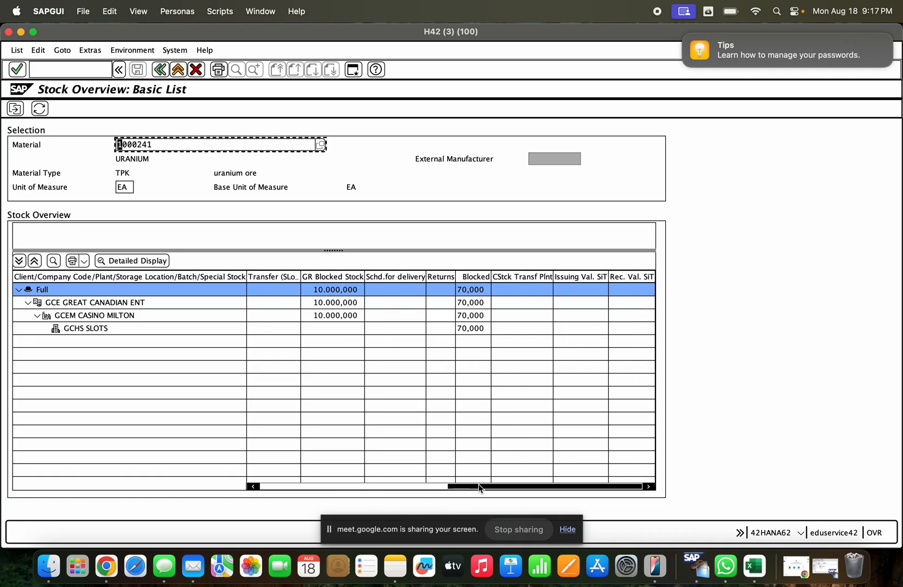
{"action": "left_click", "coordinate": [340, 276]}
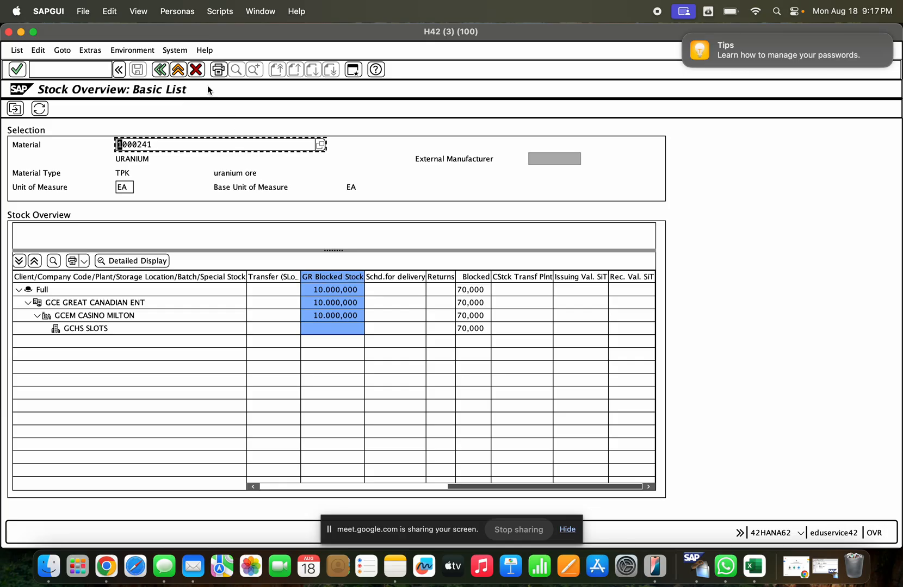
{"action": "left_click", "coordinate": [22, 32]}
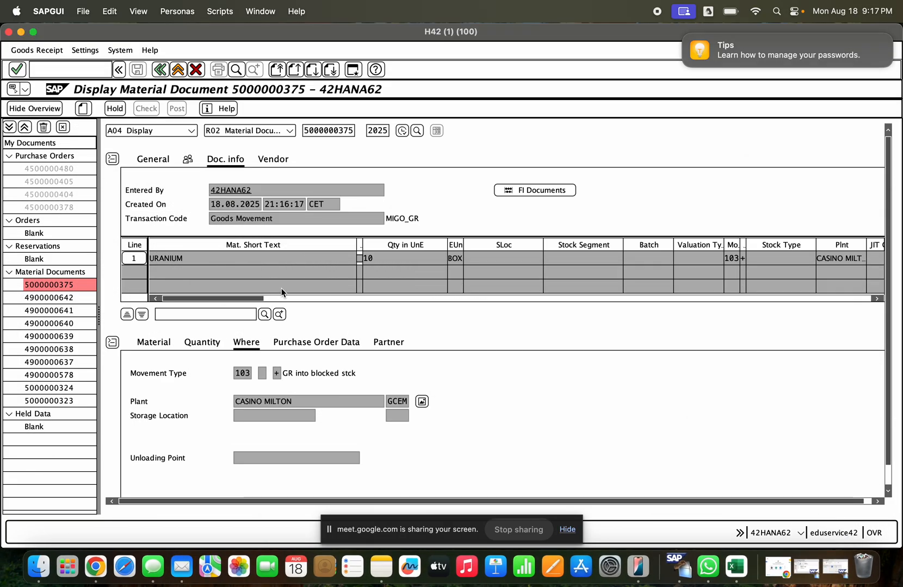
- Set the transaction to A05 Release GR Blocked Stock with reference R02 Material Document and load the posted receipt's item
{"action": "left_click", "coordinate": [191, 131]}
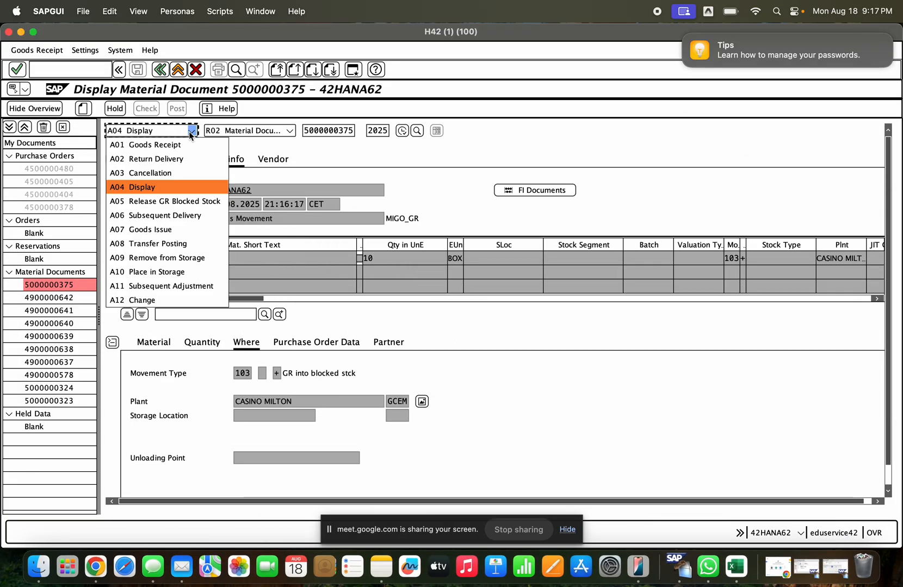
{"action": "left_click", "coordinate": [195, 276]}
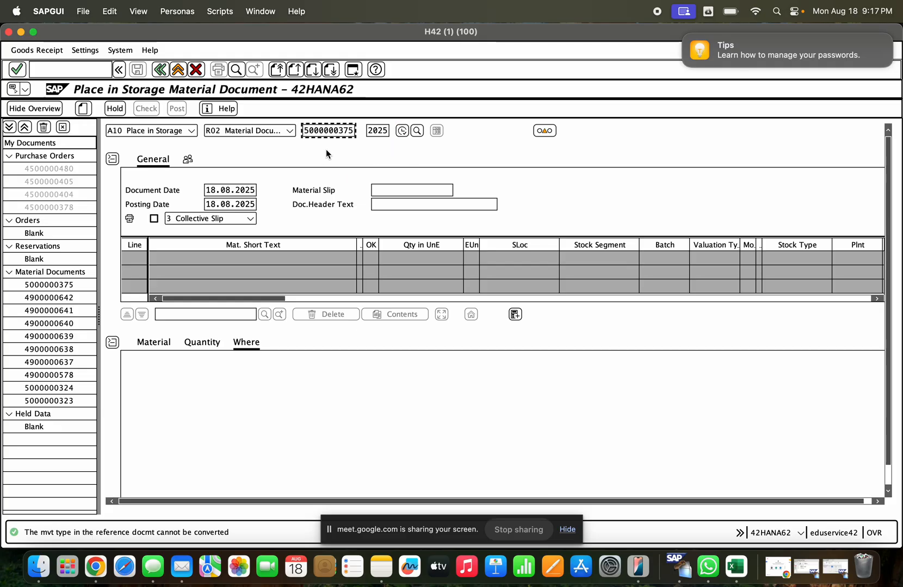
{"action": "left_click", "coordinate": [191, 131]}
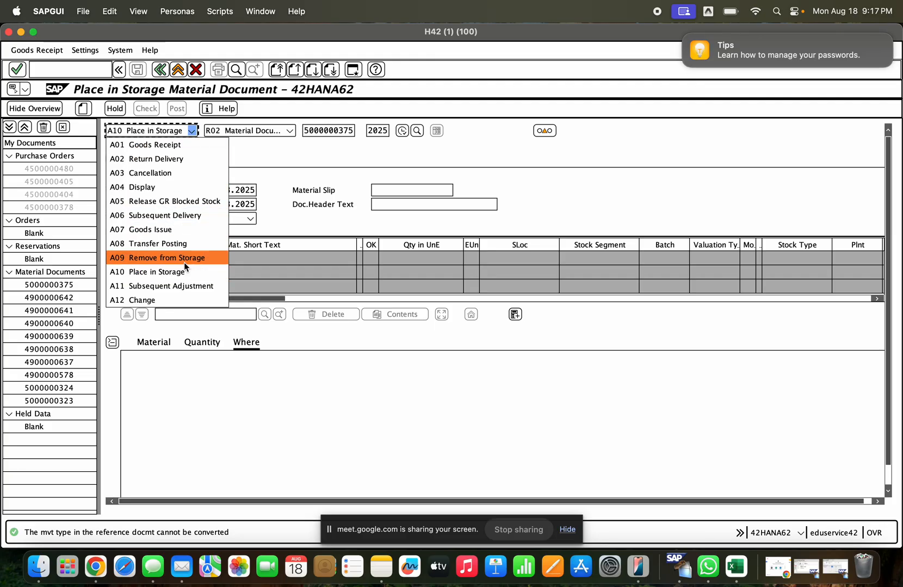
{"action": "left_click", "coordinate": [179, 204]}
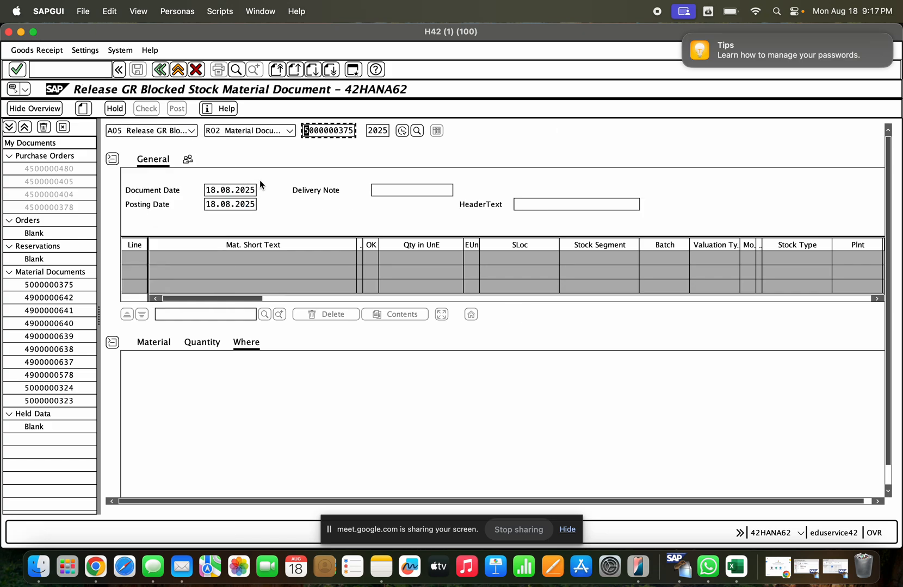
{"action": "left_click", "coordinate": [401, 131]}
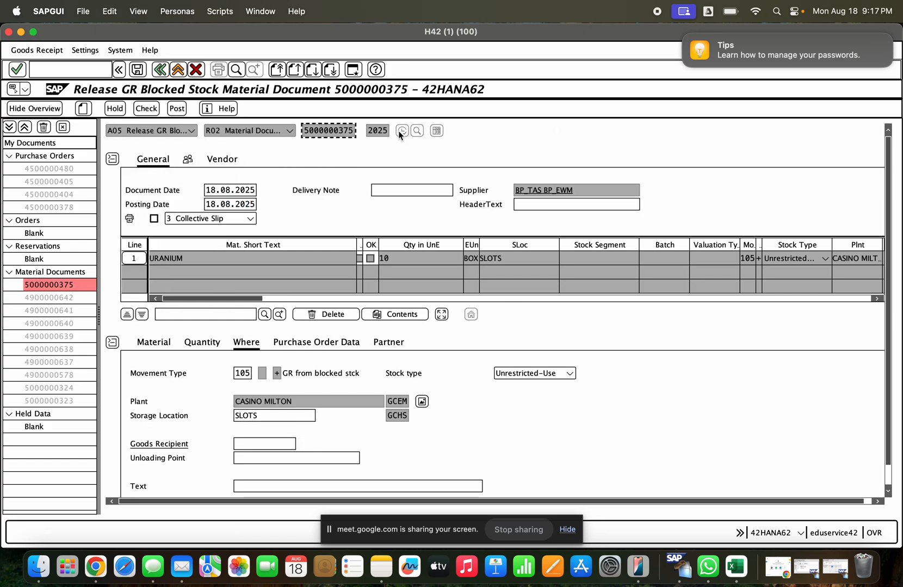
- Review the release item's movement type, storage location and partner details, and set its quantity in unit of entry to 5 BOX
{"action": "left_click", "coordinate": [240, 375]}
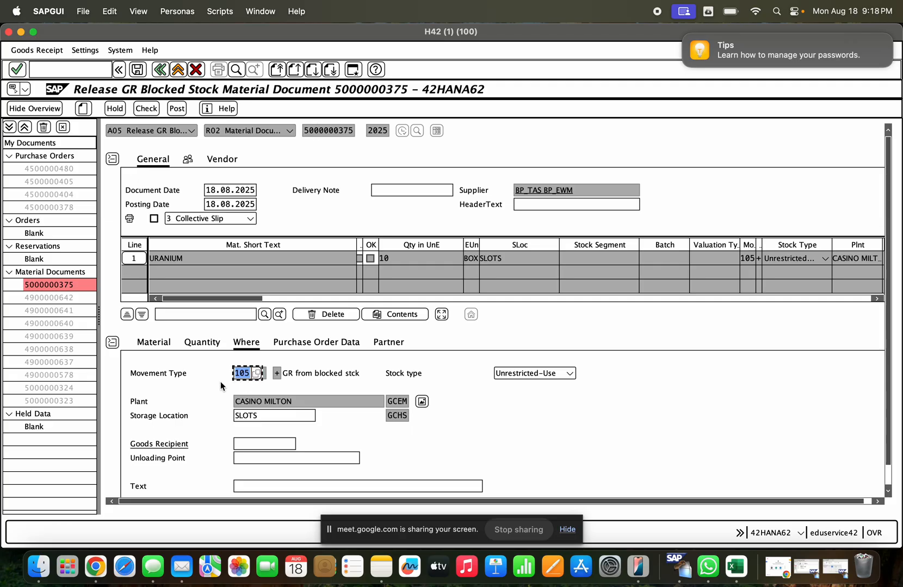
{"action": "left_click", "coordinate": [240, 374]}
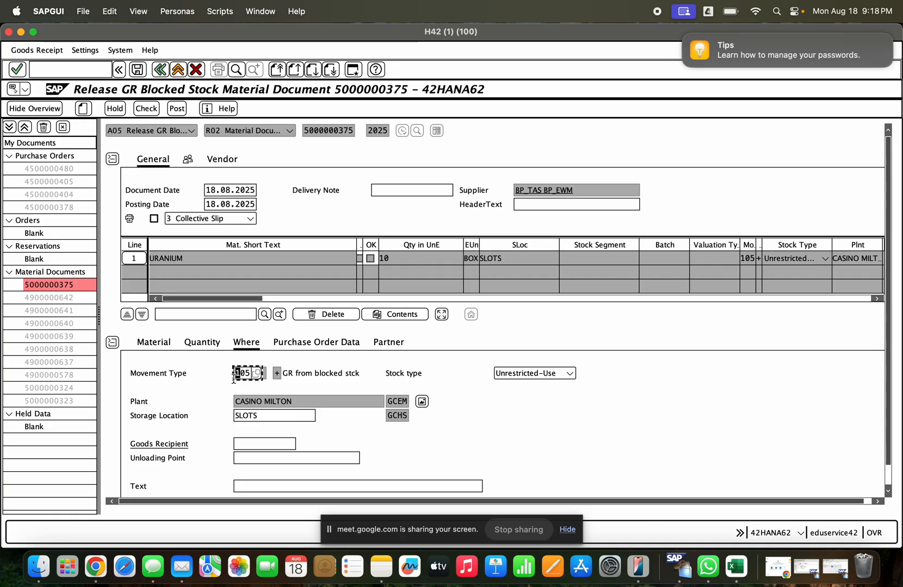
{"action": "double_click", "coordinate": [253, 417]}
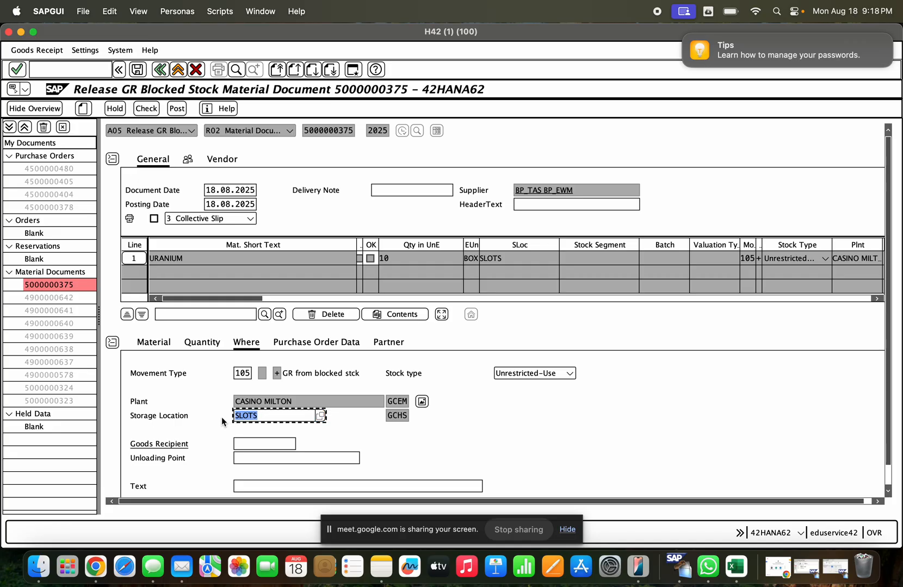
{"action": "left_click", "coordinate": [215, 343]}
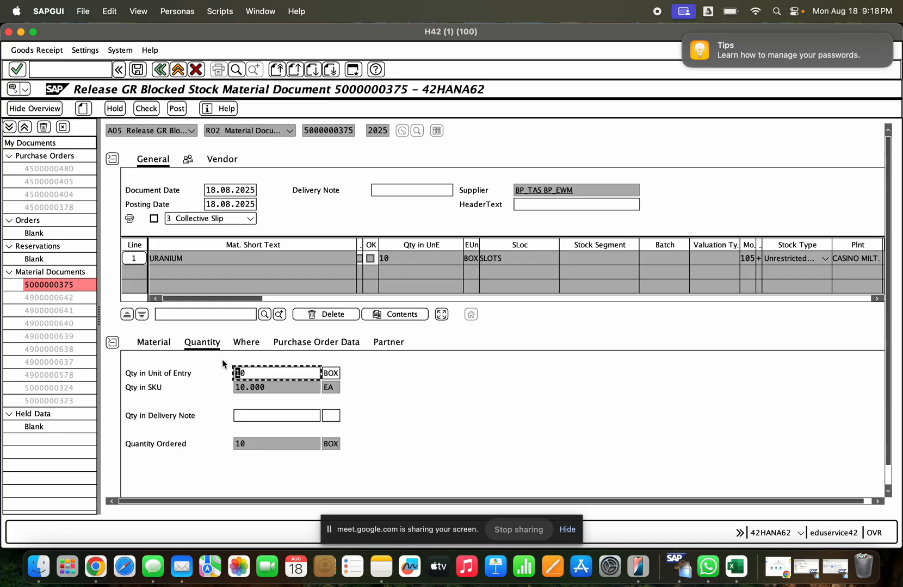
{"action": "left_click", "coordinate": [318, 344]}
{"action": "left_click", "coordinate": [395, 344]}
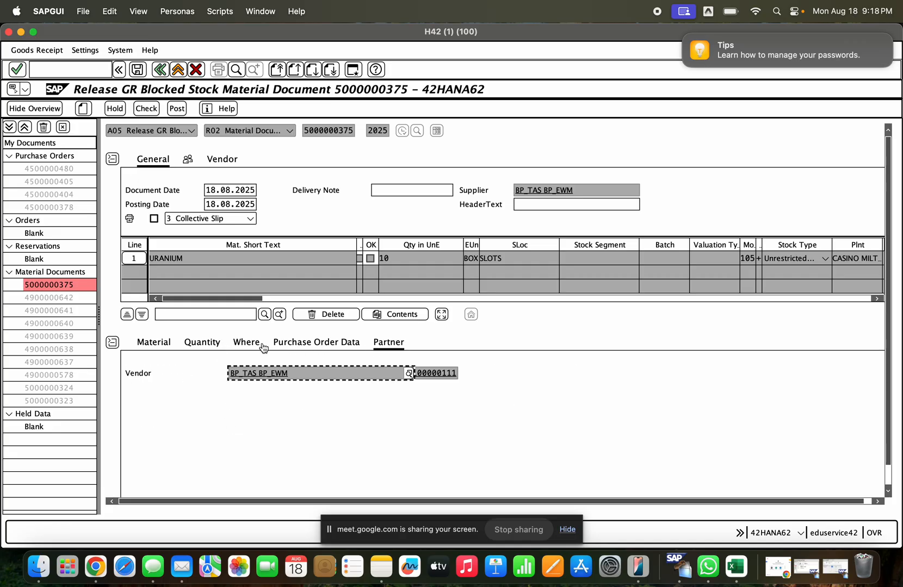
{"action": "left_click", "coordinate": [219, 346]}
{"action": "left_click", "coordinate": [263, 374]}
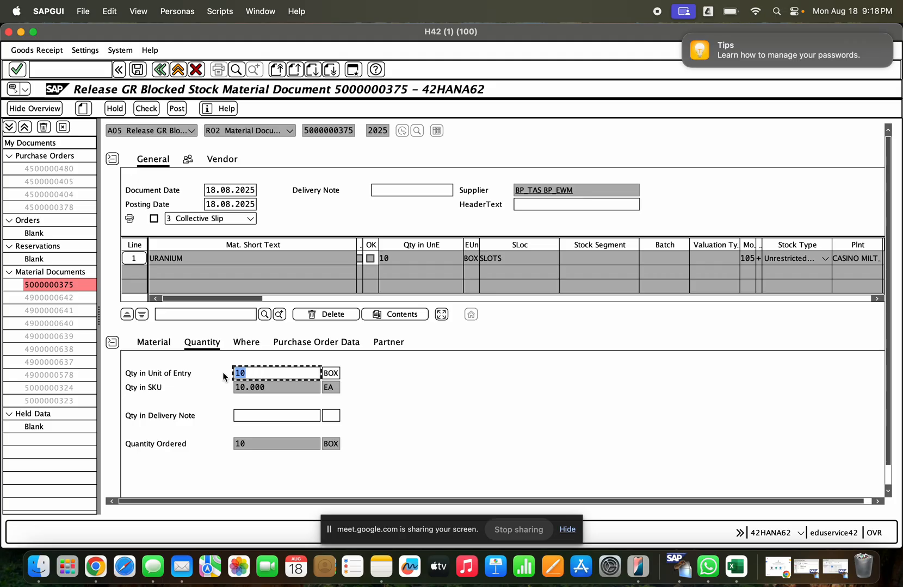
{"action": "key", "text": "BackSpace"}
{"action": "type", "text": "5"}
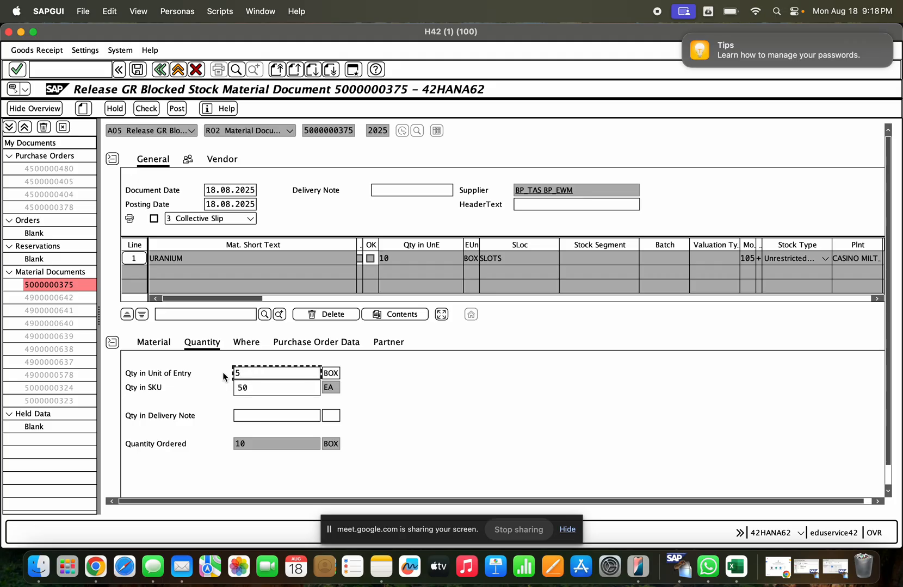
{"action": "key", "text": "Return"}
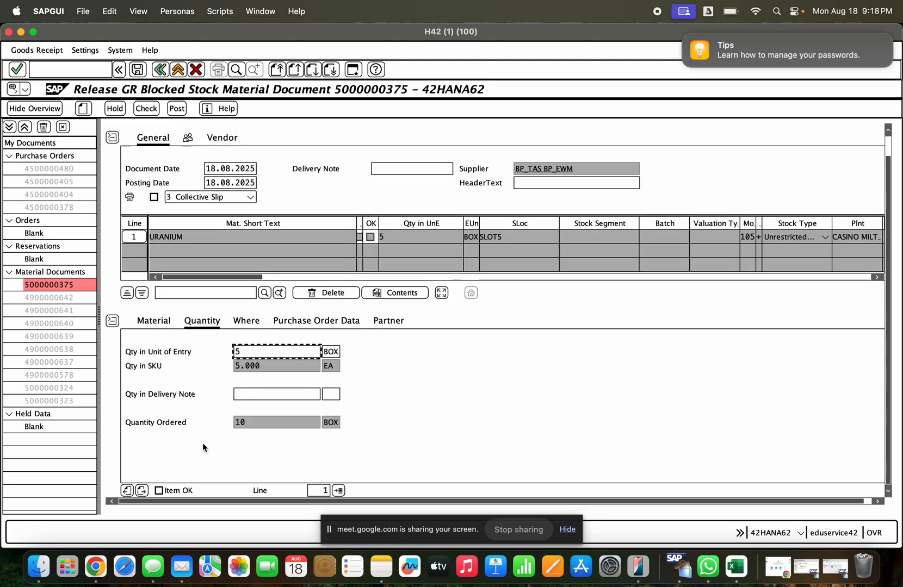
- Mark the URANIUM item as OK, check the document and try to post the release from blocked stock
{"action": "left_click", "coordinate": [181, 488]}
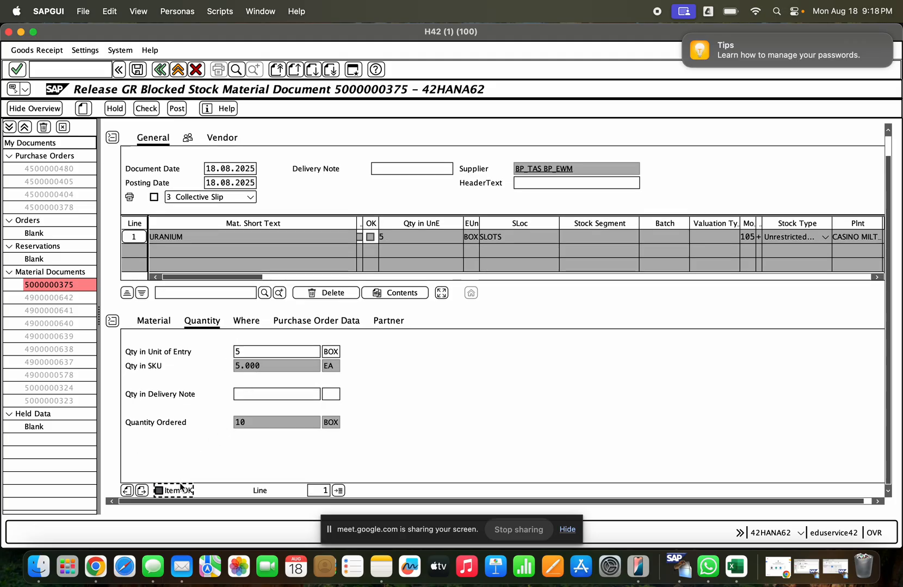
{"action": "left_click", "coordinate": [145, 108]}
{"action": "left_click", "coordinate": [176, 108]}
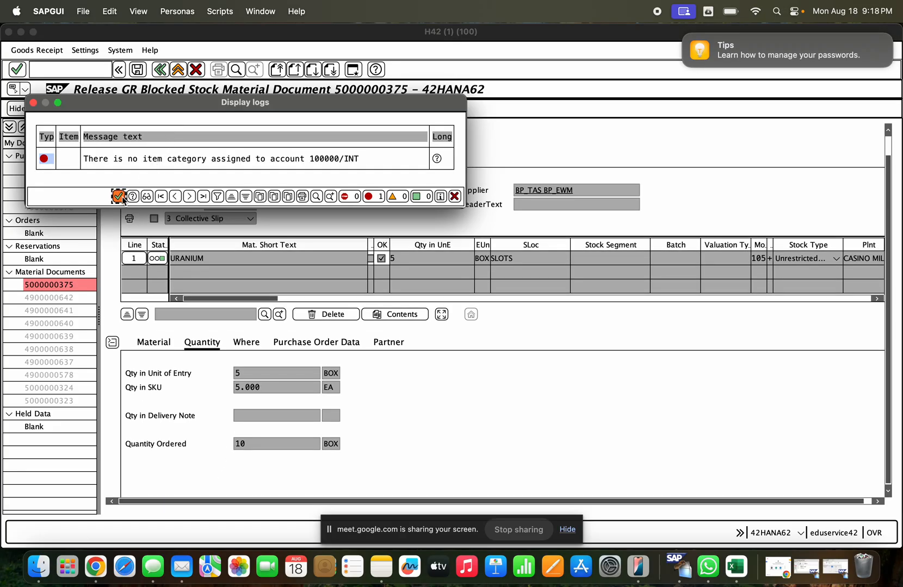
- Open the posting error's long text and start its linked customizing activity, Classify G/L Accounts for Document Splitting
{"action": "left_click", "coordinate": [437, 159]}
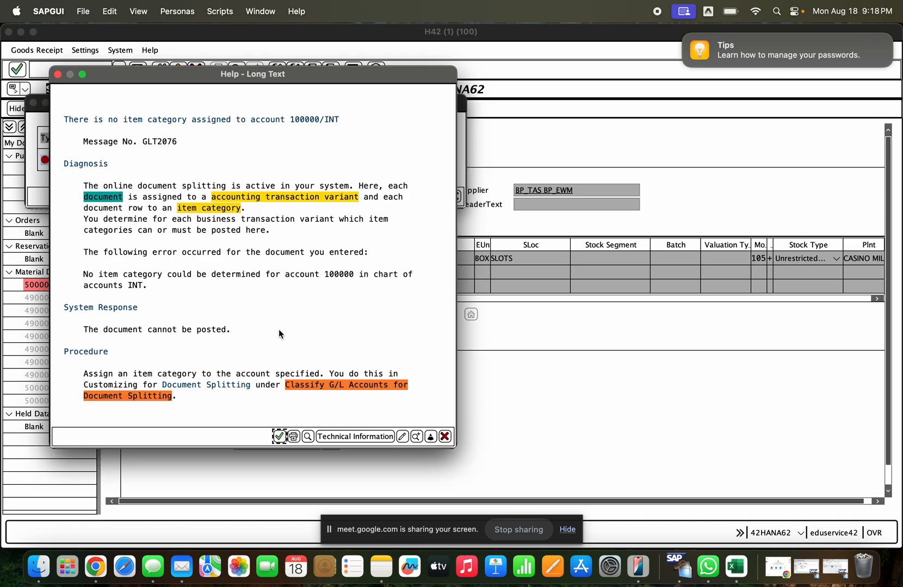
{"action": "left_click", "coordinate": [338, 384]}
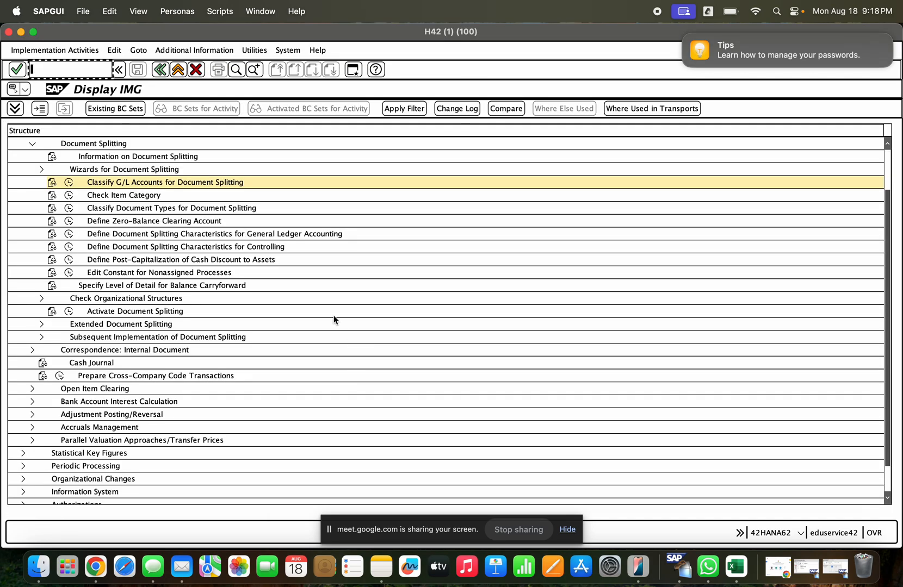
{"action": "left_click", "coordinate": [69, 183]}
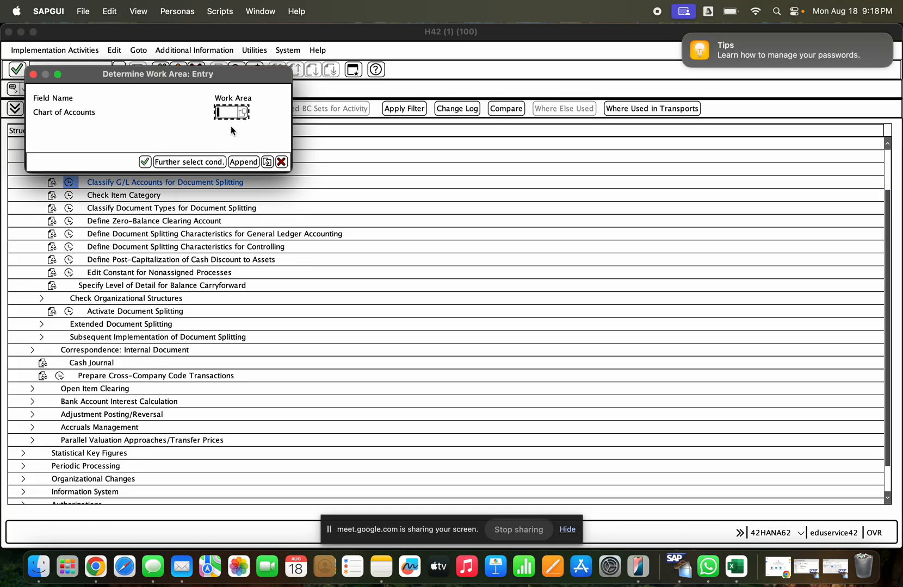
- Try CAON as the chart of accounts for the work area
{"action": "key", "text": "Down"}
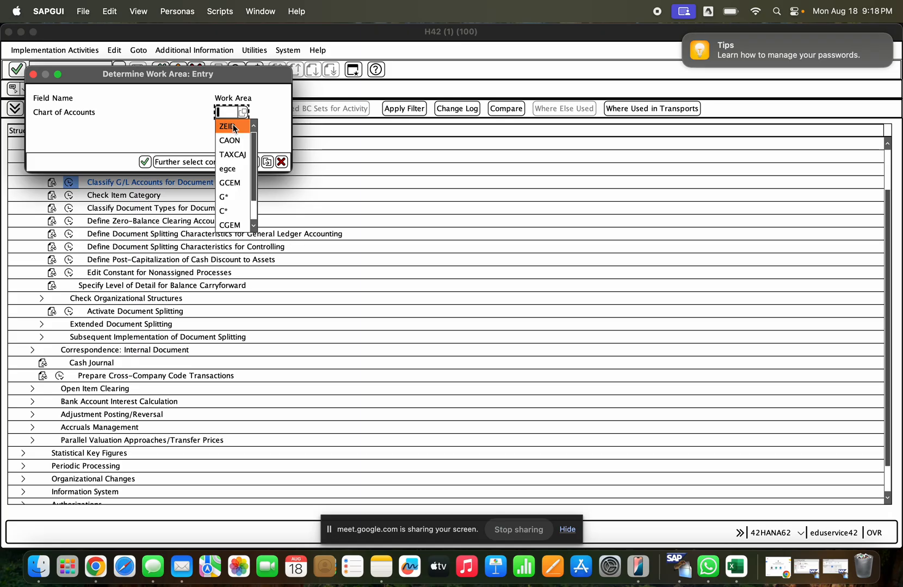
{"action": "left_click", "coordinate": [237, 142]}
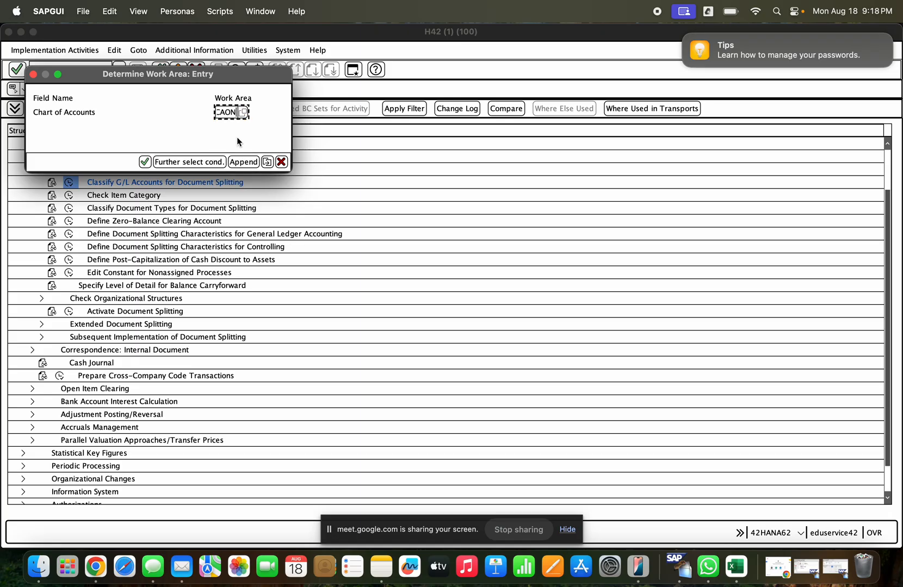
{"action": "left_click", "coordinate": [145, 162]}
{"action": "key", "text": "Return"}
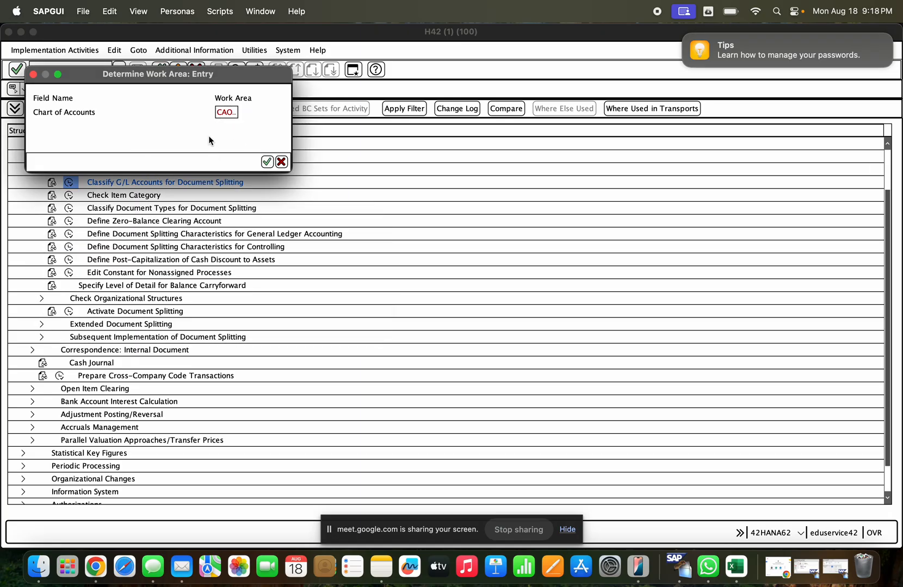
- Look through the chart of accounts value list for the work area entry and leave it without choosing one
{"action": "left_click", "coordinate": [243, 113]}
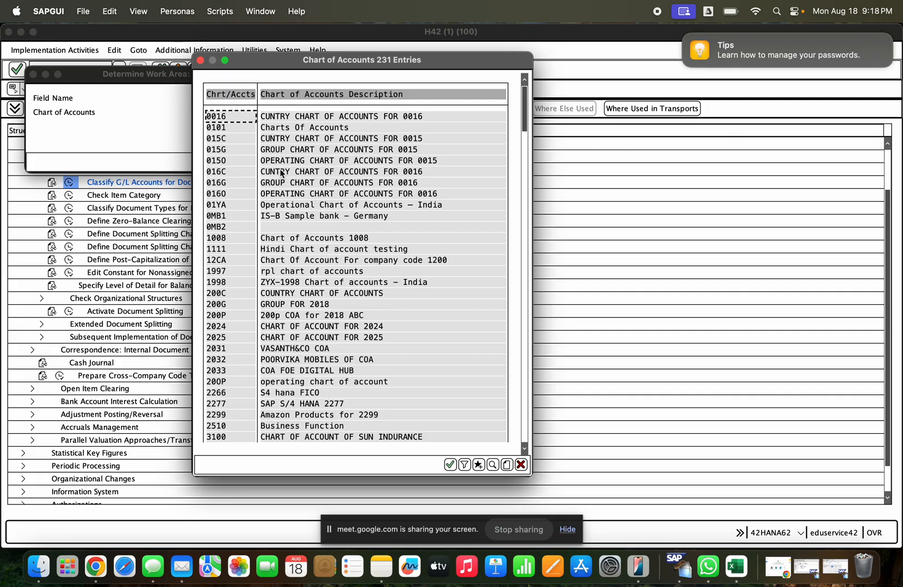
{"action": "scroll", "coordinate": [307, 211], "scroll_direction": "down", "scroll_amount": 5}
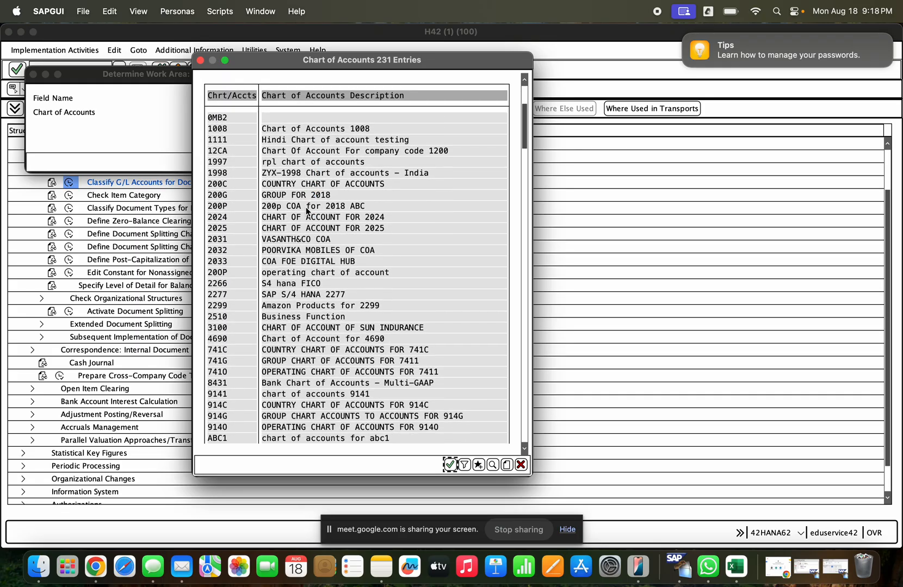
{"action": "scroll", "coordinate": [306, 211], "scroll_direction": "down", "scroll_amount": 5}
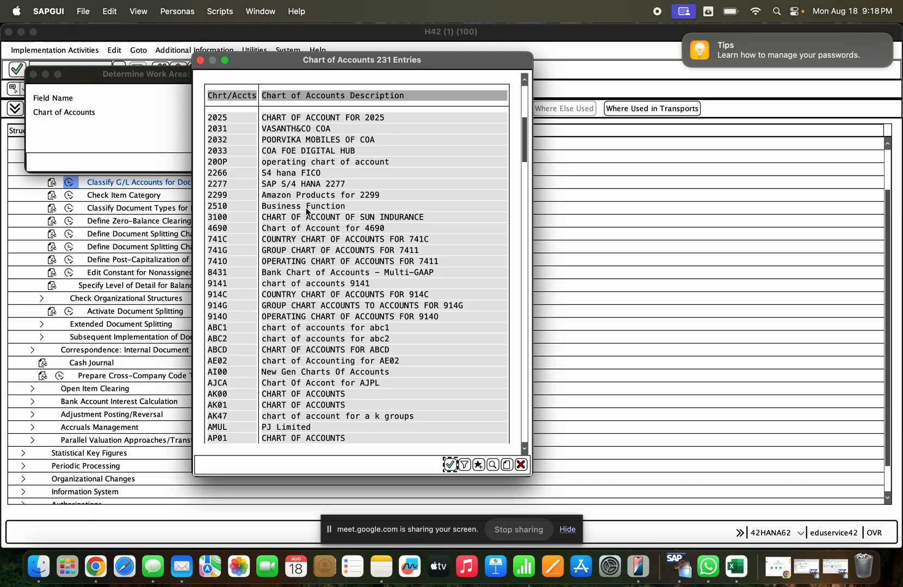
{"action": "scroll", "coordinate": [306, 211], "scroll_direction": "down", "scroll_amount": 3}
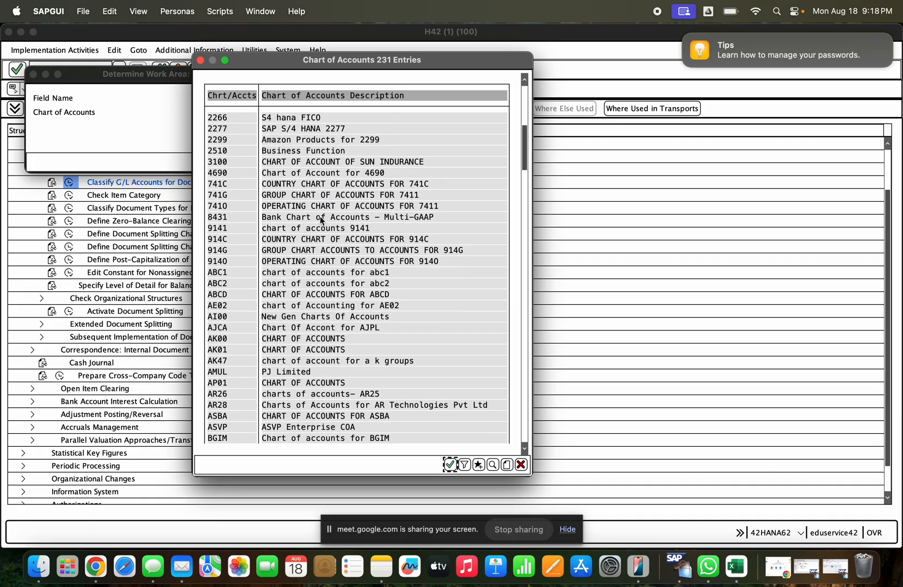
{"action": "key", "text": "Escape"}
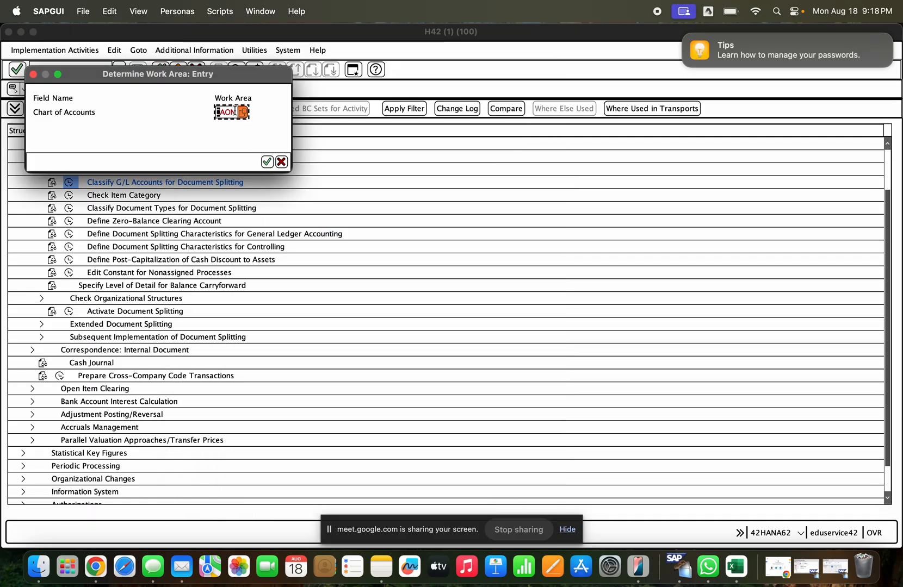
- Examine the Chart of Accounts field's help, technical information and glossary definition, and return to the work area entry
{"action": "key", "text": "F1"}
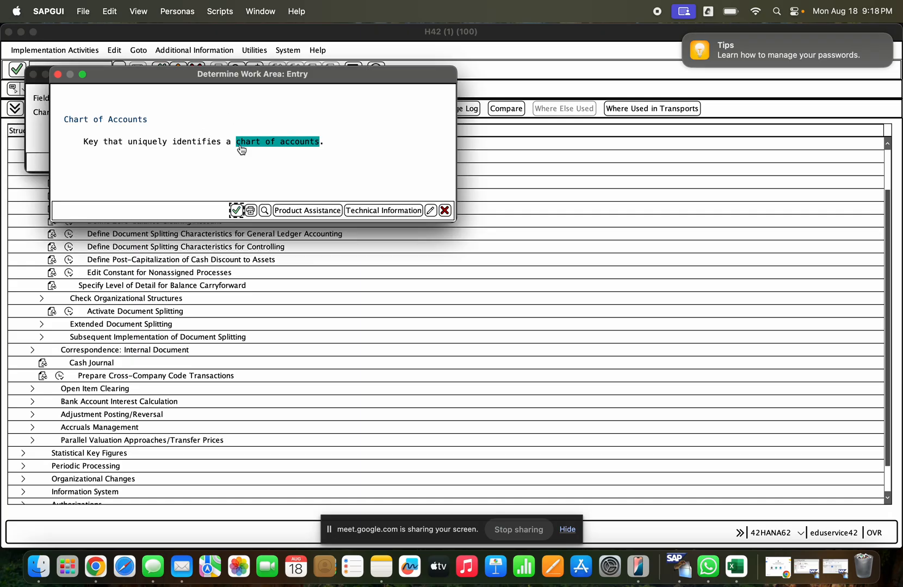
{"action": "left_click", "coordinate": [379, 210]}
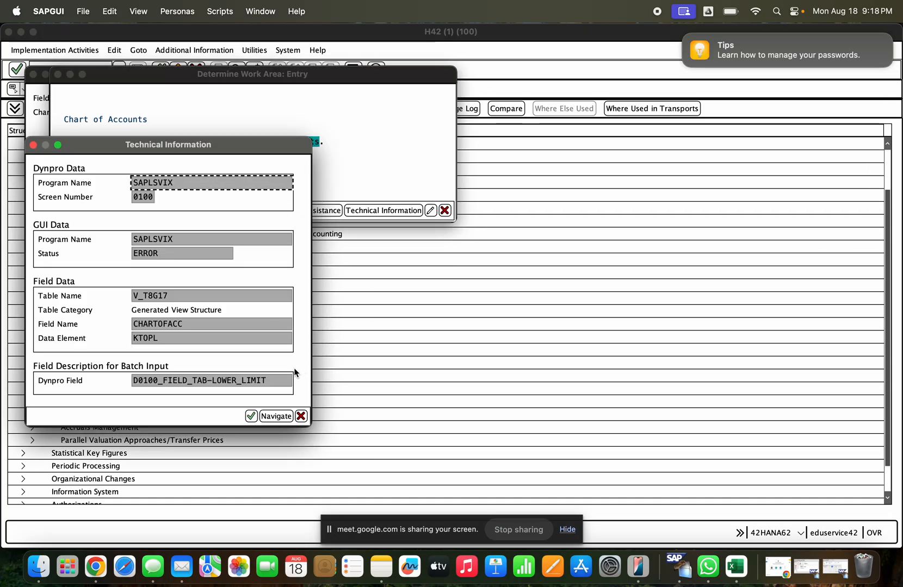
{"action": "left_click", "coordinate": [184, 296]}
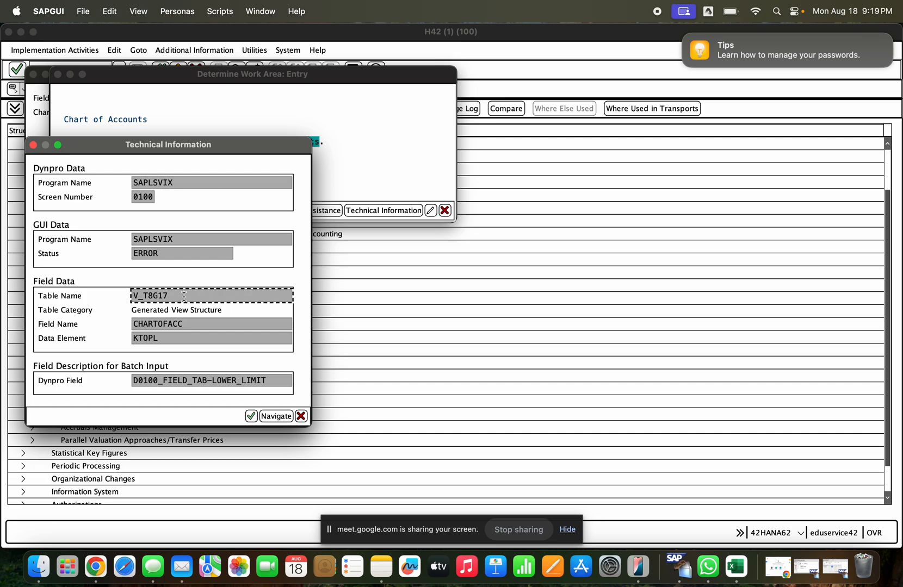
{"action": "key", "text": "Escape"}
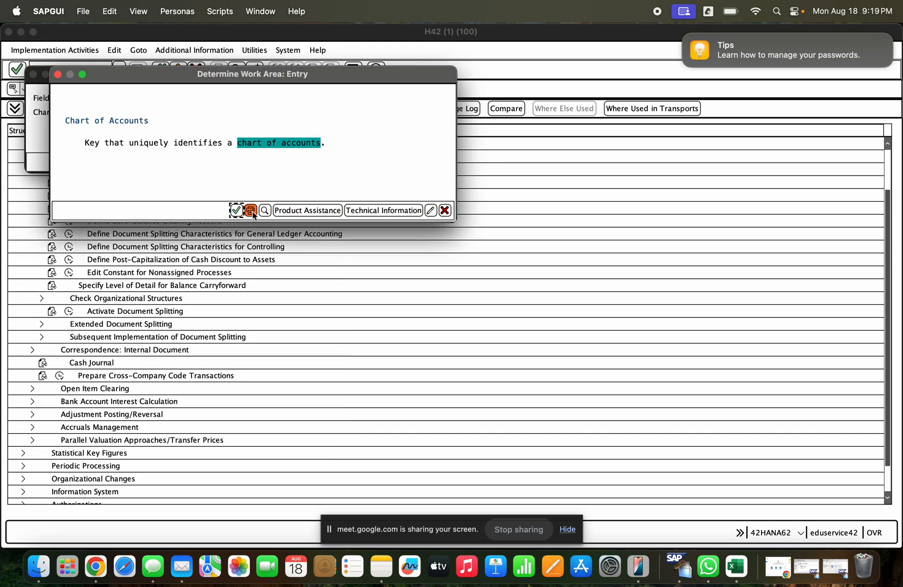
{"action": "left_click", "coordinate": [267, 145]}
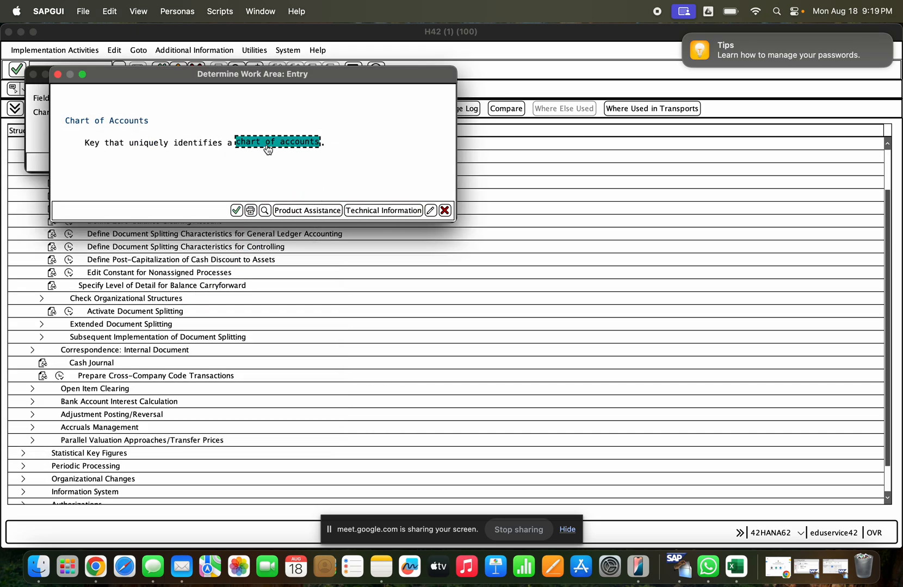
{"action": "left_click", "coordinate": [397, 296]}
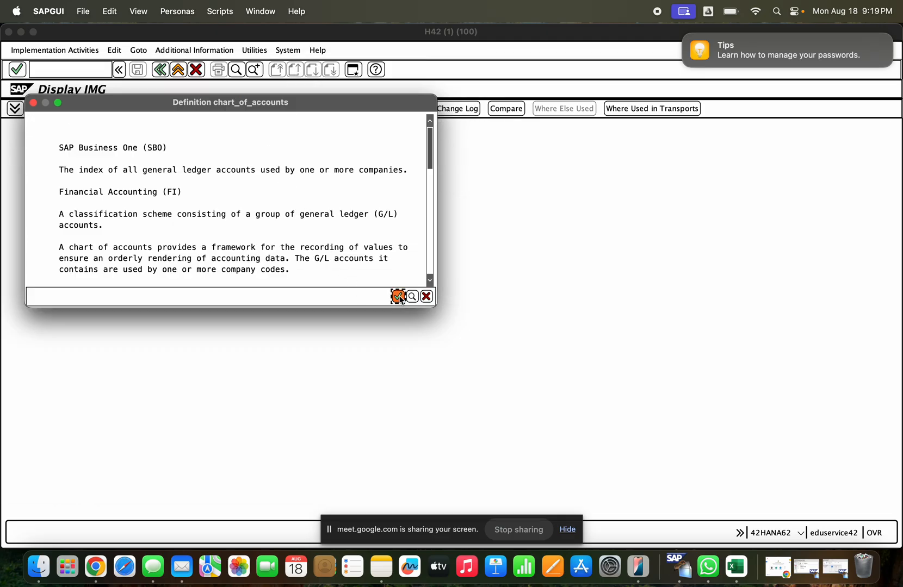
{"action": "key", "text": "Escape"}
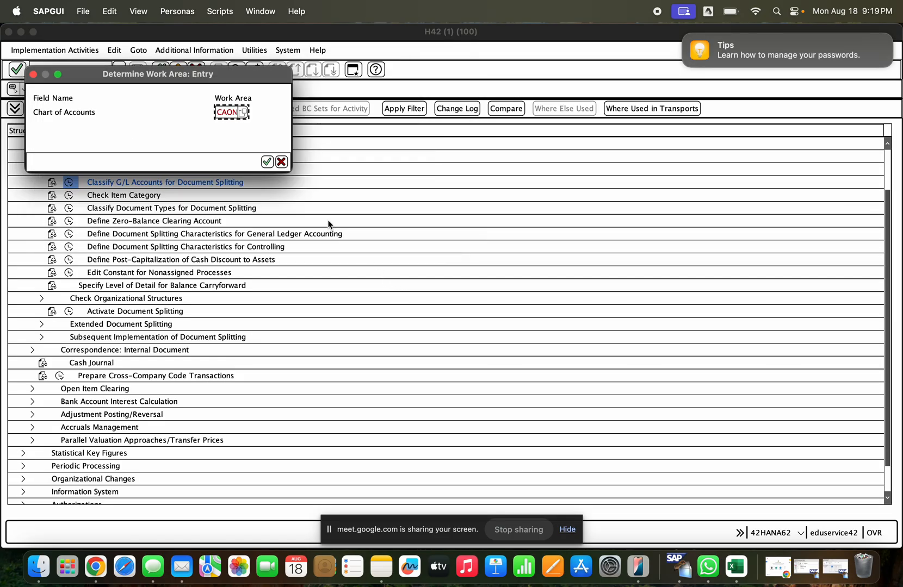
- Set the work area's chart of accounts to INT and open the G/L account classification overview for document splitting
{"action": "left_click", "coordinate": [243, 112]}
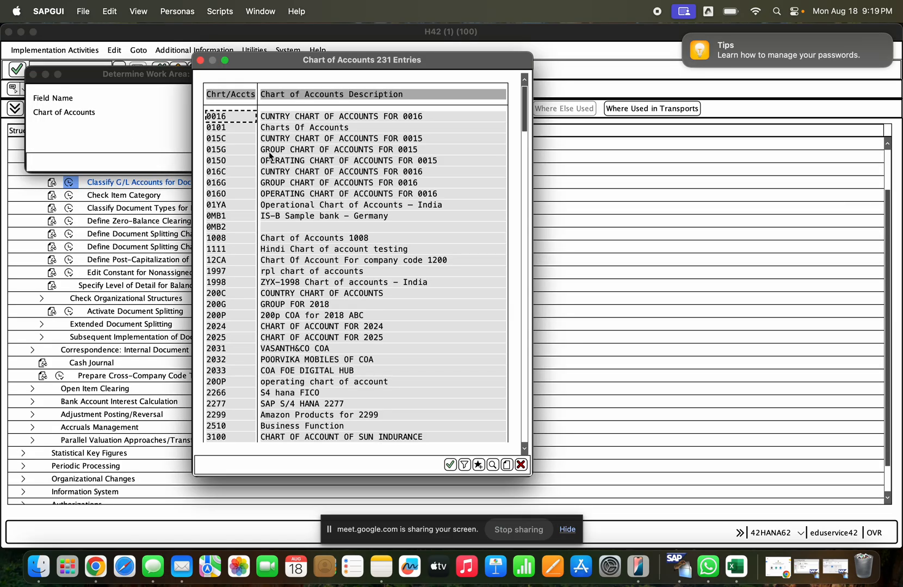
{"action": "scroll", "coordinate": [307, 218], "scroll_direction": "down", "scroll_amount": 2}
{"action": "key", "text": "Escape"}
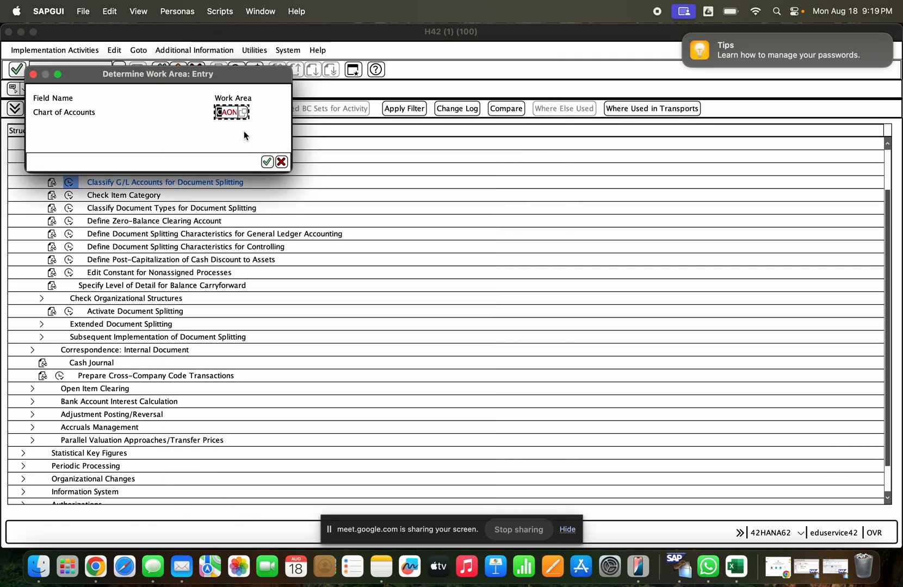
{"action": "key", "text": "Delete"}
{"action": "key", "text": "Delete"}
{"action": "key", "text": "Delete"}
{"action": "key", "text": "Delete"}
{"action": "type", "text": "INT"}
{"action": "key", "text": "Return"}
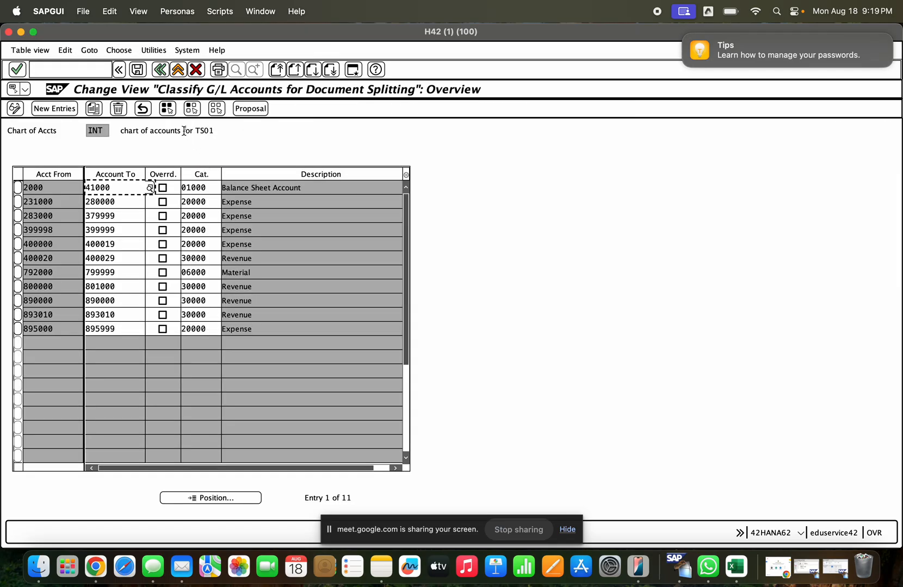
- Check the open sessions with the stock overview and displayed material document, and return to the G/L account classification
{"action": "key", "text": "super+Tab"}
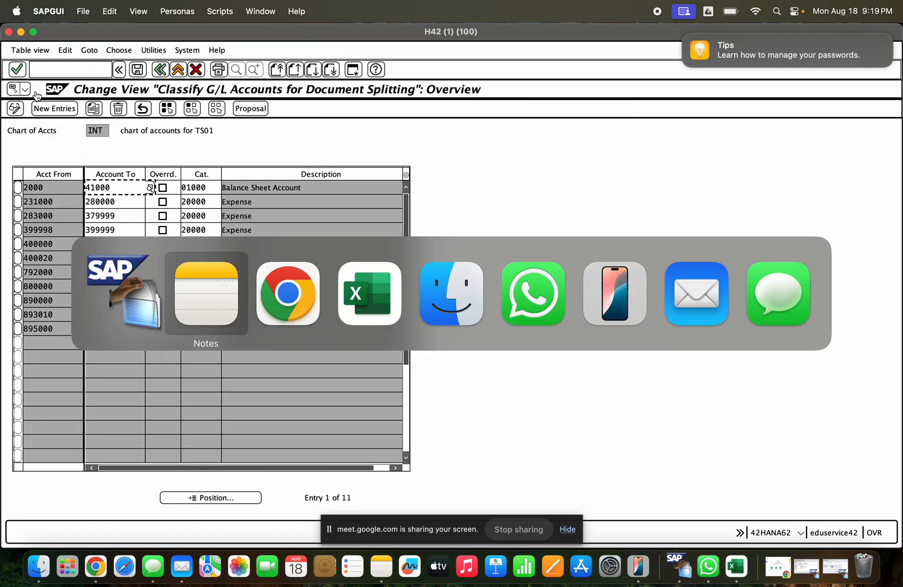
{"action": "left_click", "coordinate": [21, 31]}
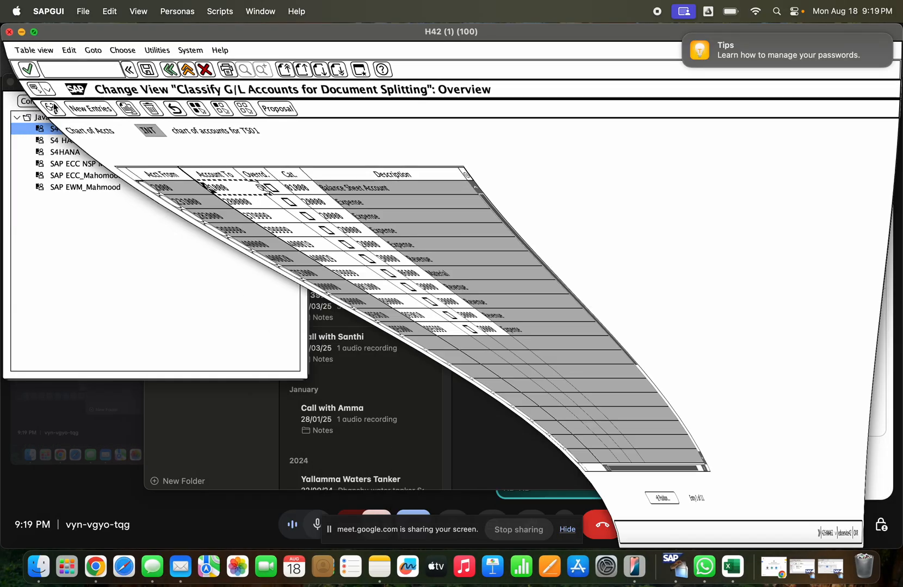
{"action": "left_click", "coordinate": [836, 568]}
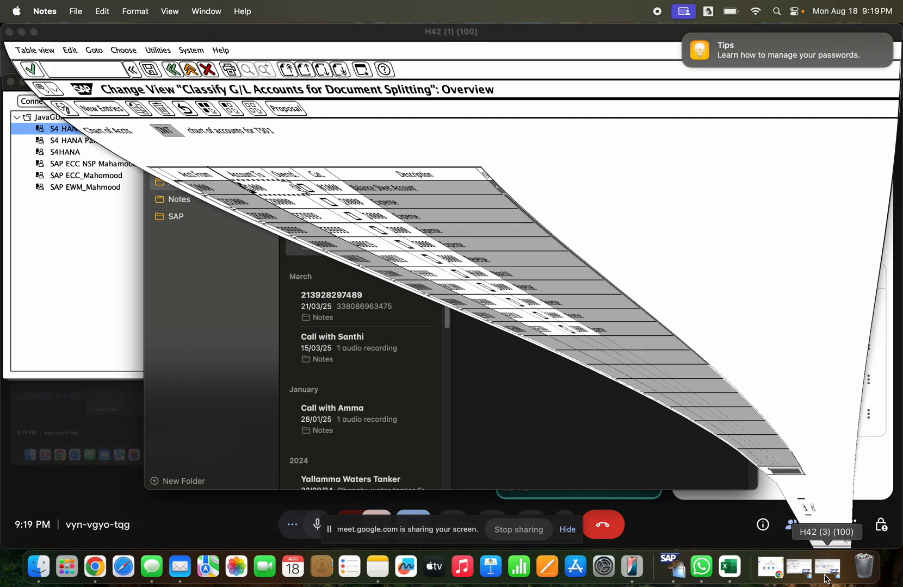
{"action": "left_click", "coordinate": [831, 567]}
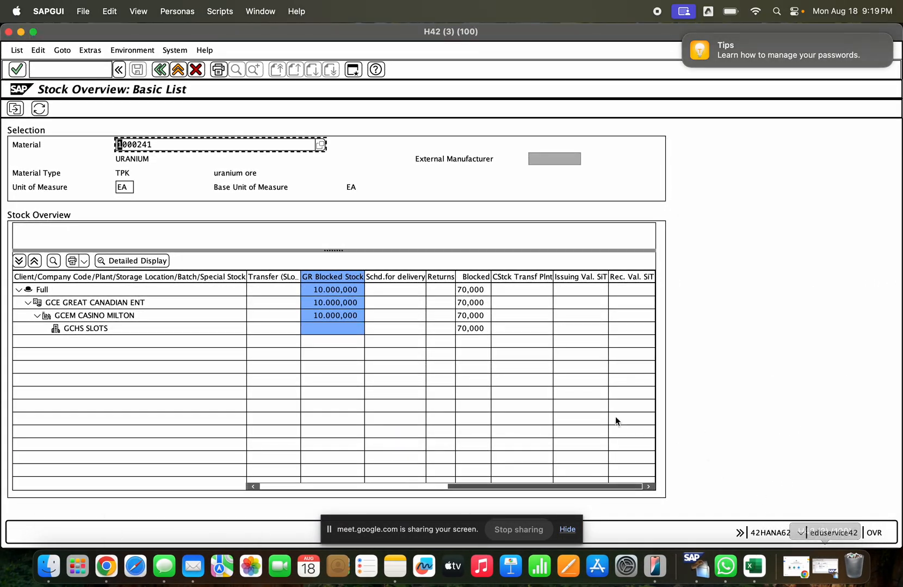
{"action": "left_click", "coordinate": [825, 567]}
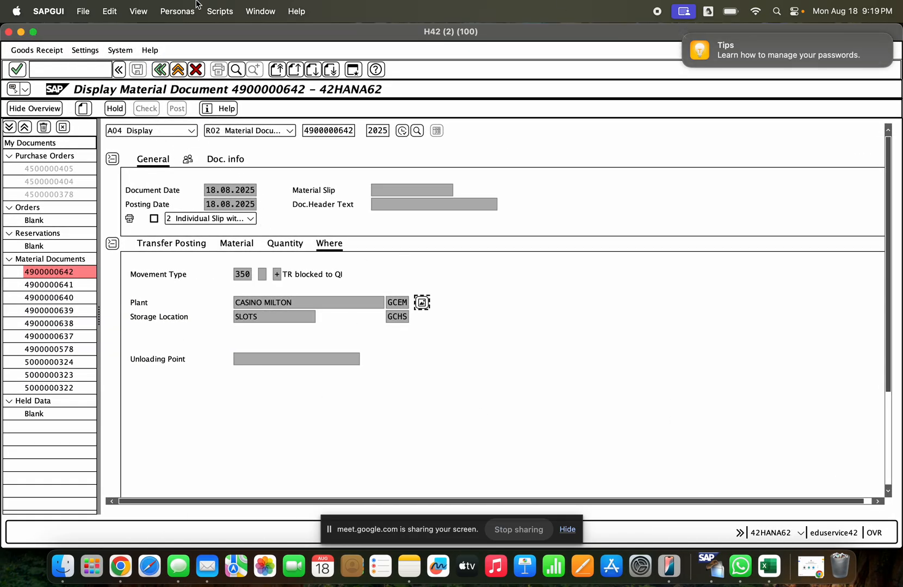
{"action": "left_click", "coordinate": [20, 32]}
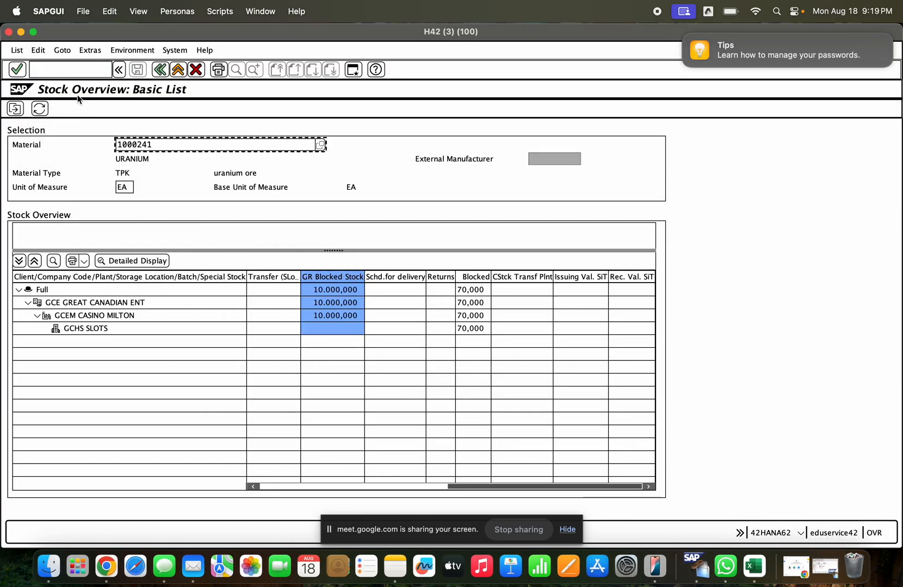
{"action": "left_click", "coordinate": [21, 31]}
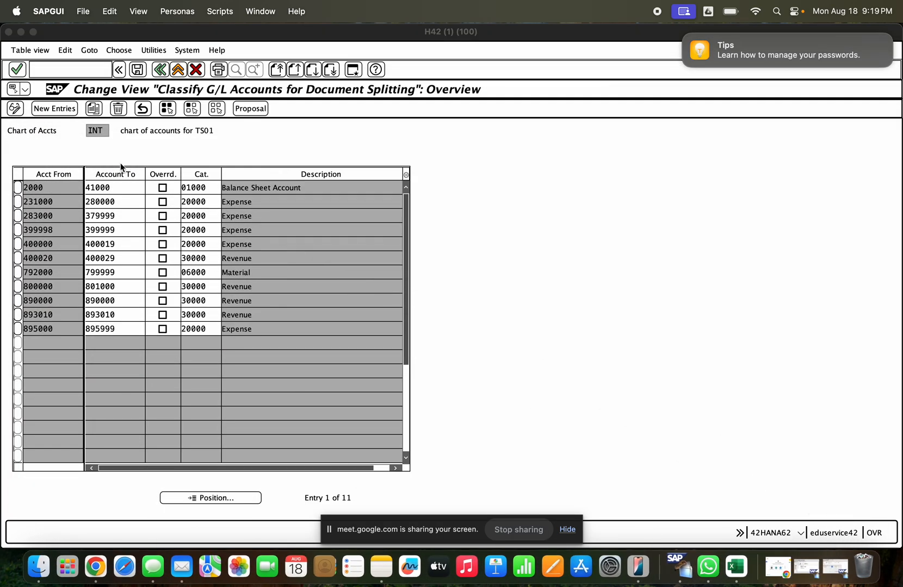
- Leave the G/L account classification, reread the posting error's long text with its suggested procedure, and close the text
{"action": "left_click", "coordinate": [58, 189]}
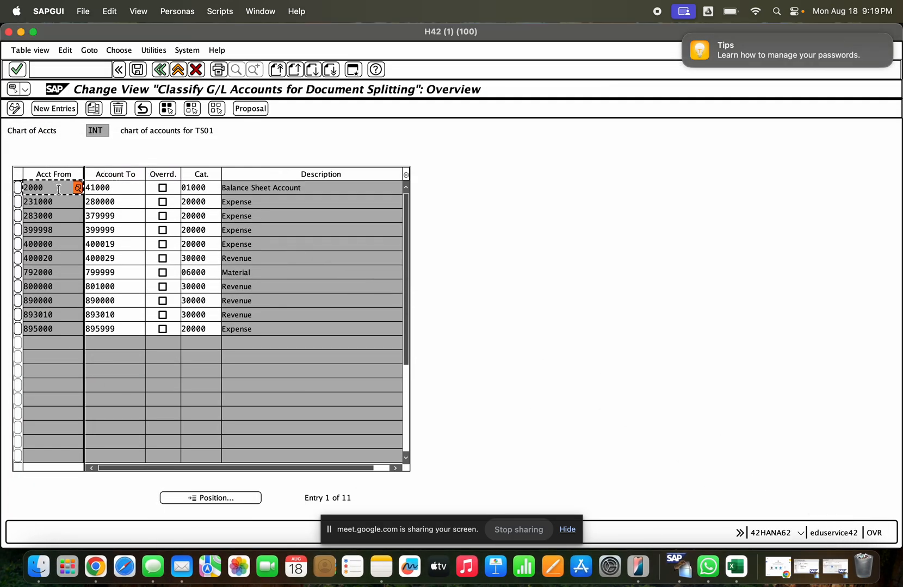
{"action": "left_click", "coordinate": [159, 69]}
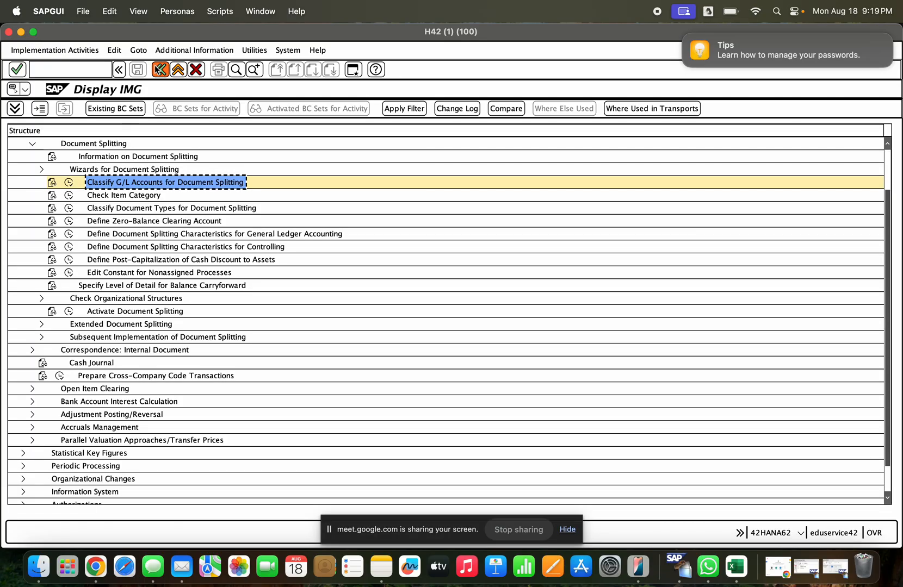
{"action": "left_click", "coordinate": [159, 69]}
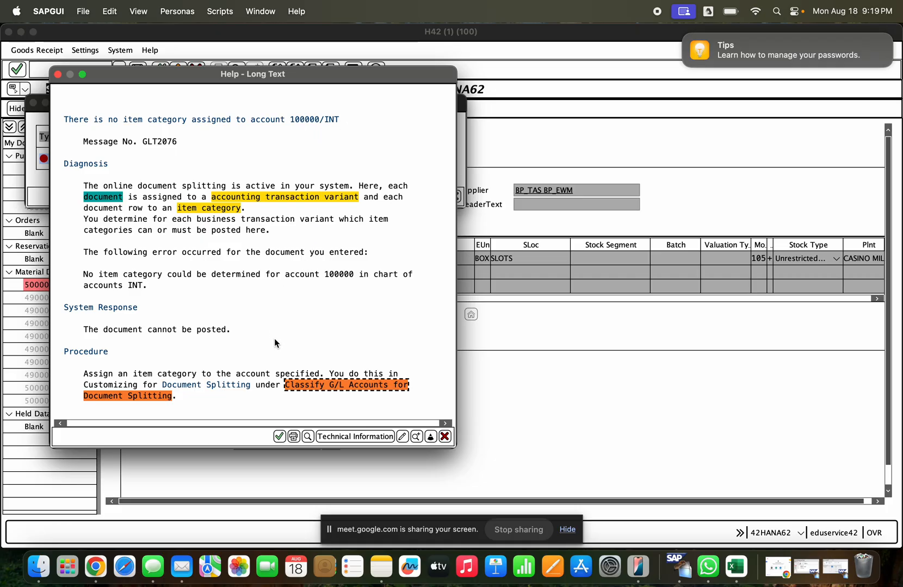
{"action": "left_click", "coordinate": [344, 392]}
{"action": "left_click", "coordinate": [142, 400]}
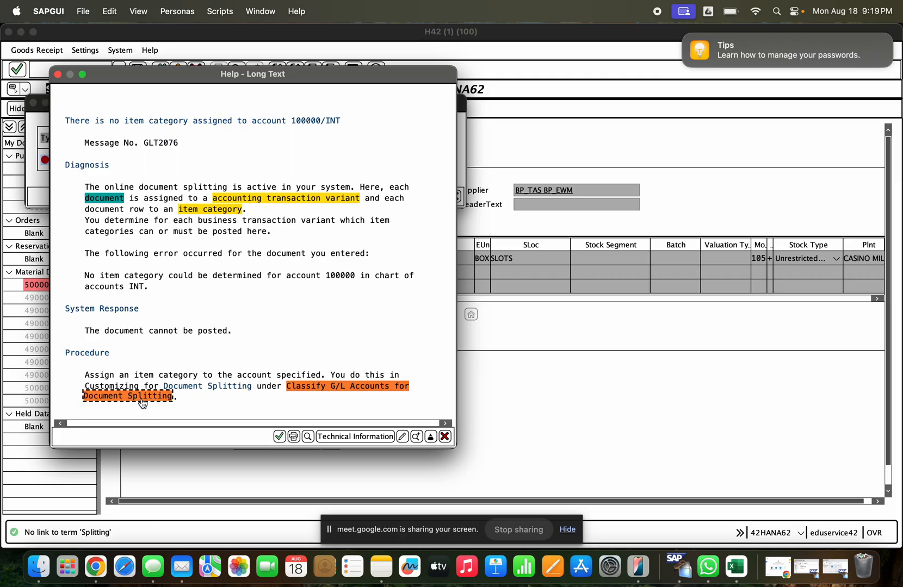
{"action": "key", "text": "Return"}
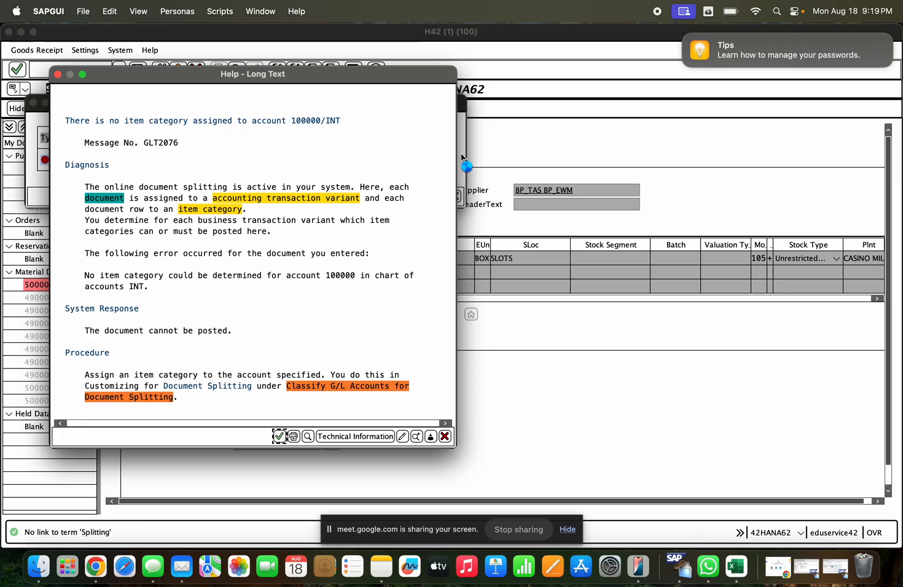
- Bring up the material document and stock overview sessions again and minimise both to return to the error log
{"action": "left_click", "coordinate": [833, 569]}
{"action": "left_click", "coordinate": [830, 568]}
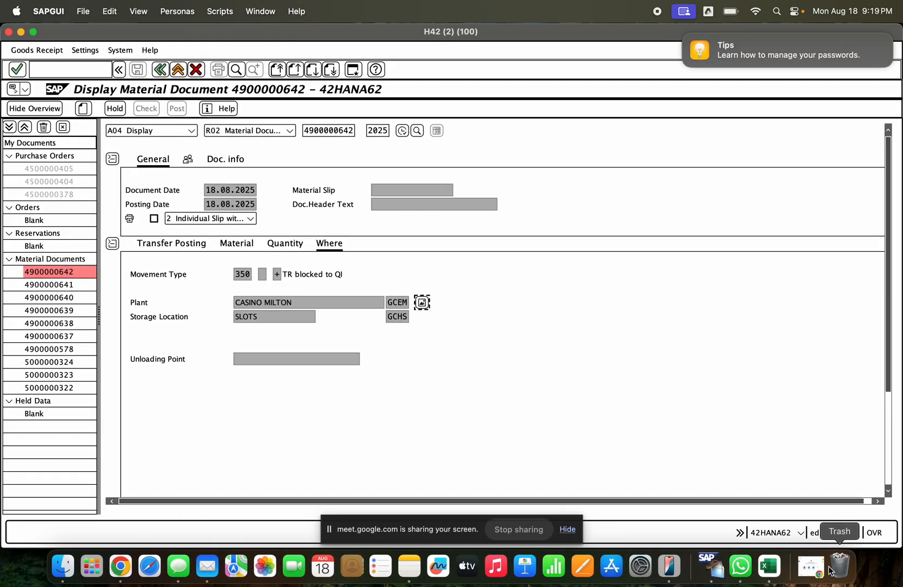
{"action": "left_click", "coordinate": [21, 32]}
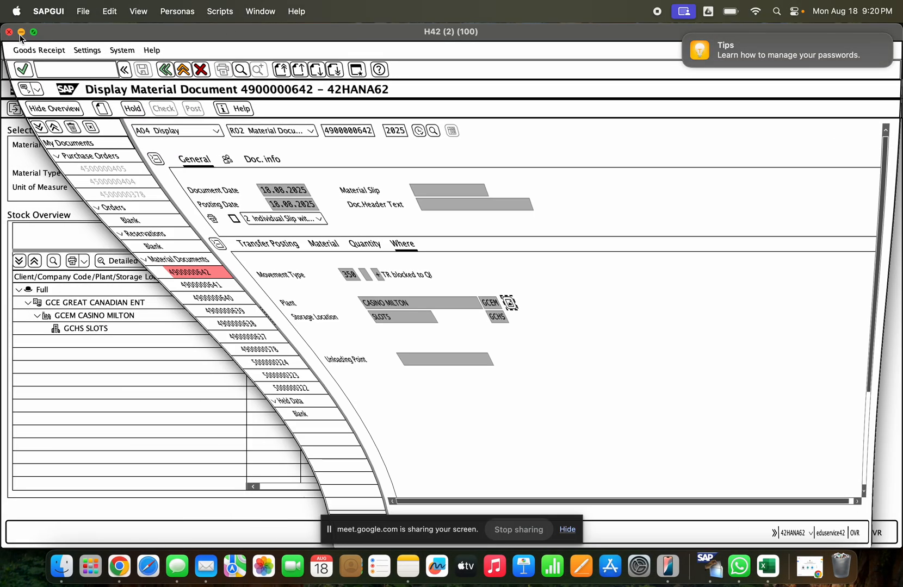
{"action": "left_click", "coordinate": [22, 34]}
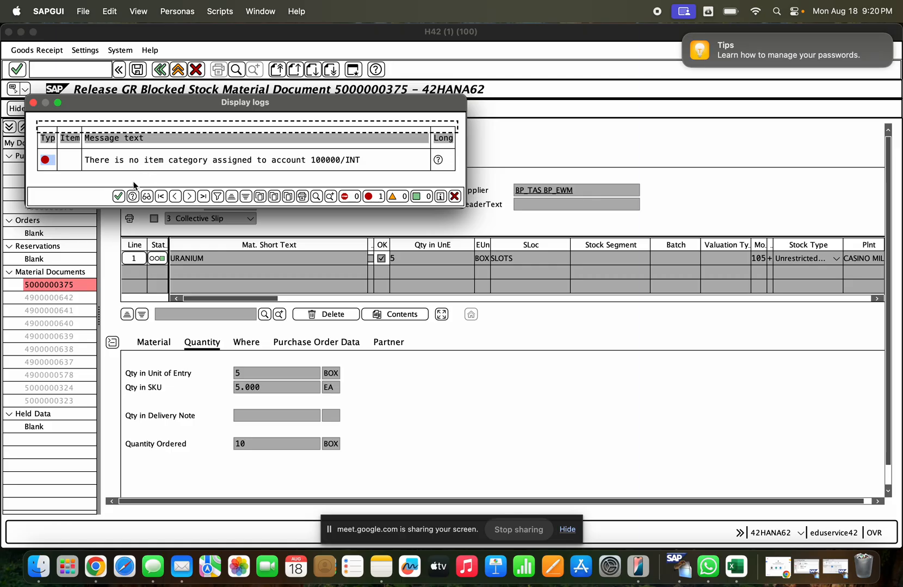
- Retry posting the blocked stock release and start Classify G/L Accounts for Document Splitting from the error's long text
{"action": "left_click", "coordinate": [135, 193]}
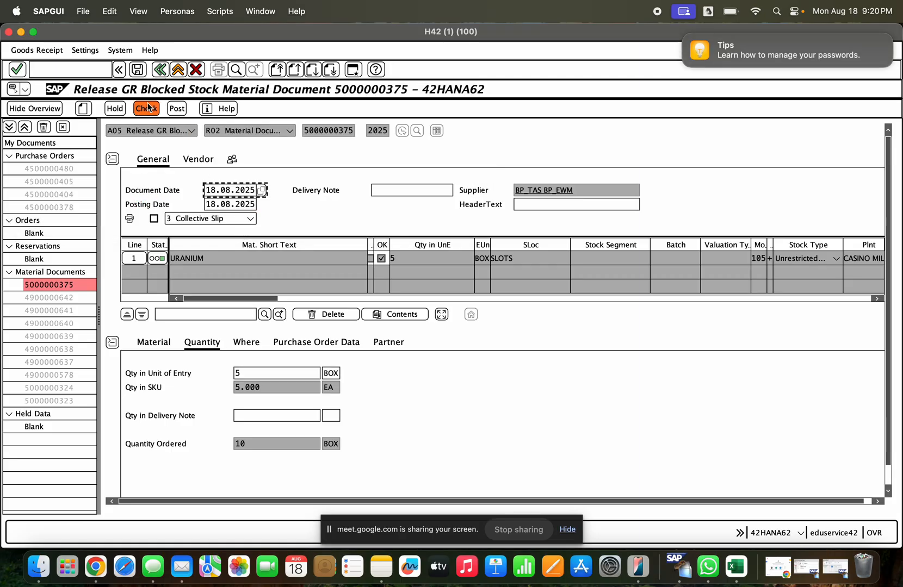
{"action": "left_click", "coordinate": [177, 110]}
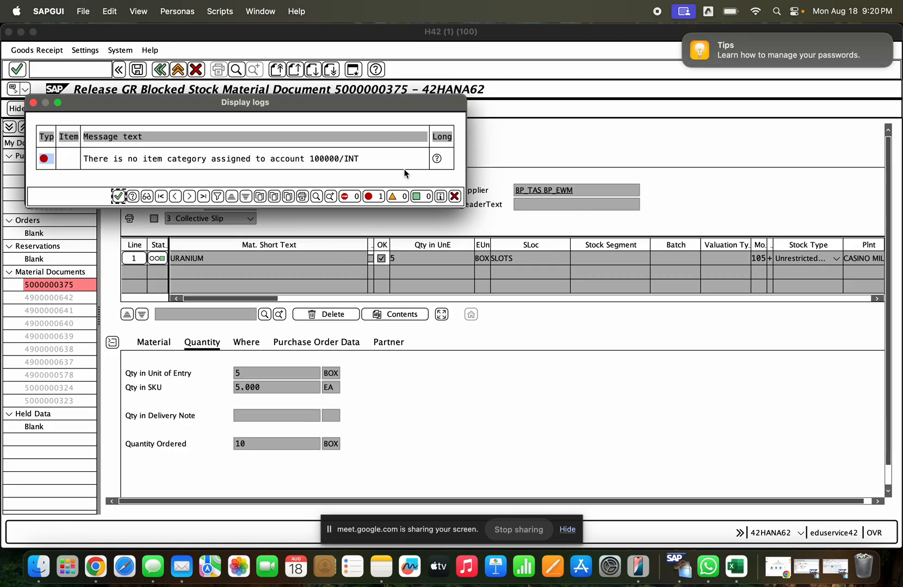
{"action": "left_click", "coordinate": [437, 158]}
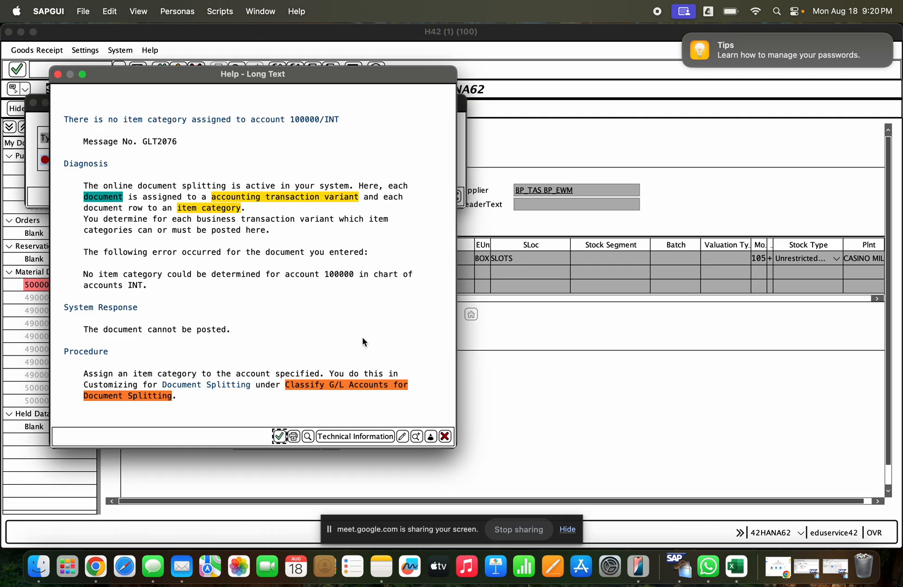
{"action": "left_click", "coordinate": [343, 384]}
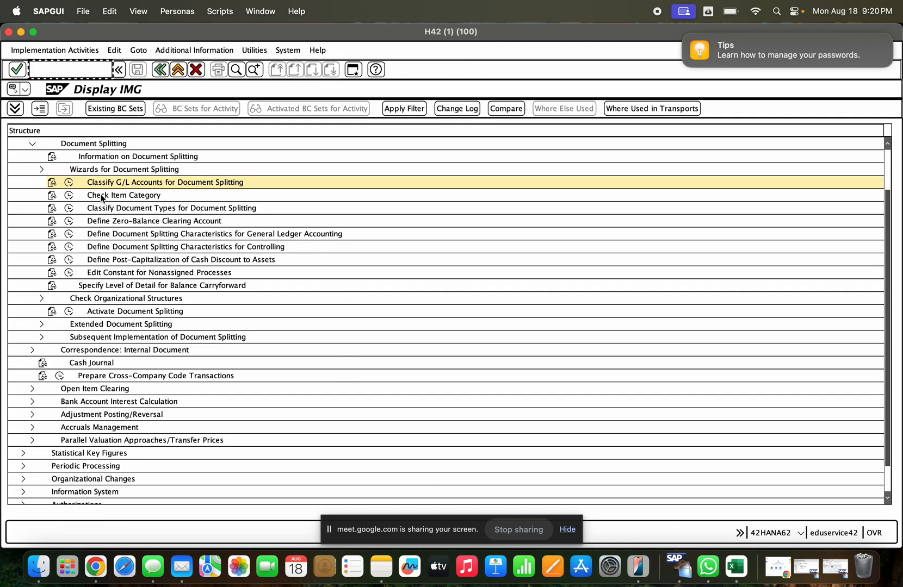
{"action": "left_click", "coordinate": [69, 182]}
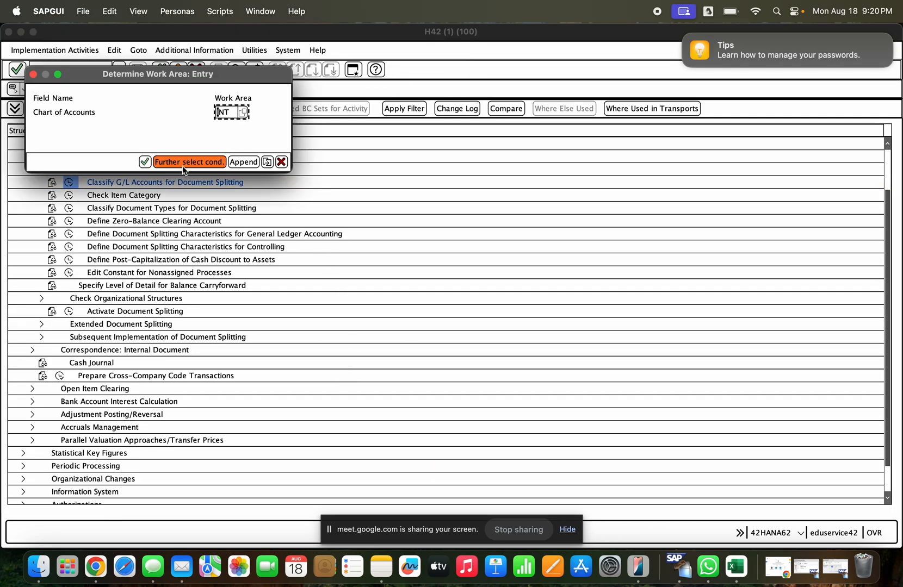
- In chart of accounts INT, copy the expense entry starting at account 231000 to a new range from 100000 to 180000
{"action": "key", "text": "Return"}
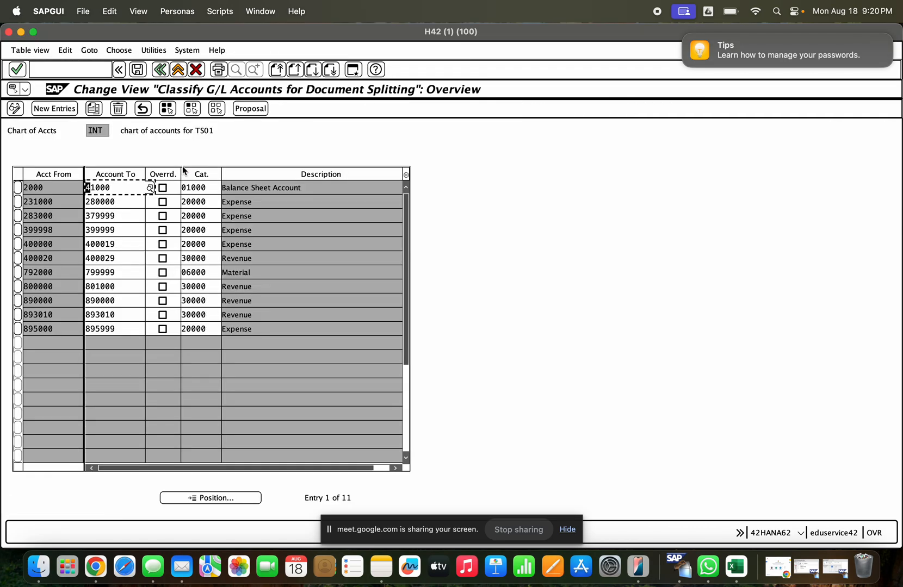
{"action": "left_click", "coordinate": [17, 202]}
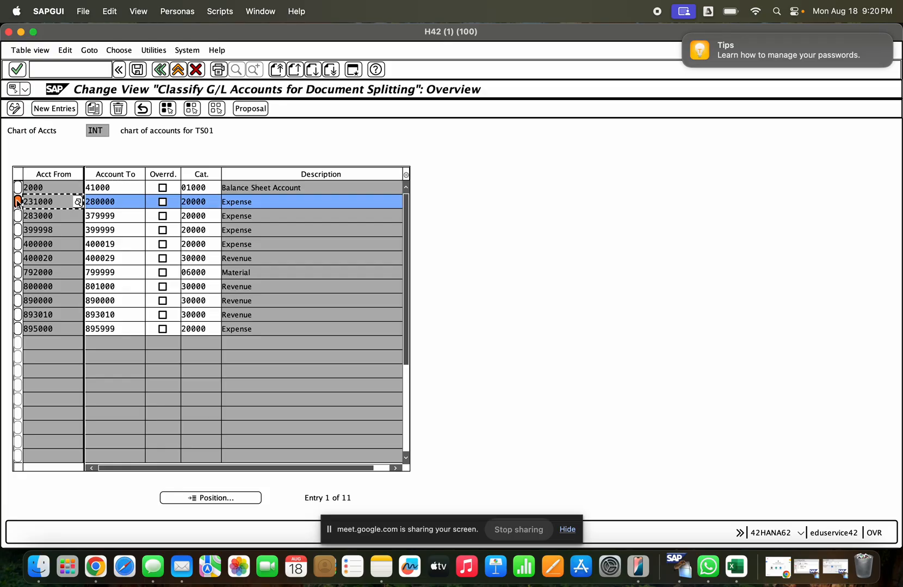
{"action": "left_click", "coordinate": [94, 108]}
{"action": "type", "text": "1"}
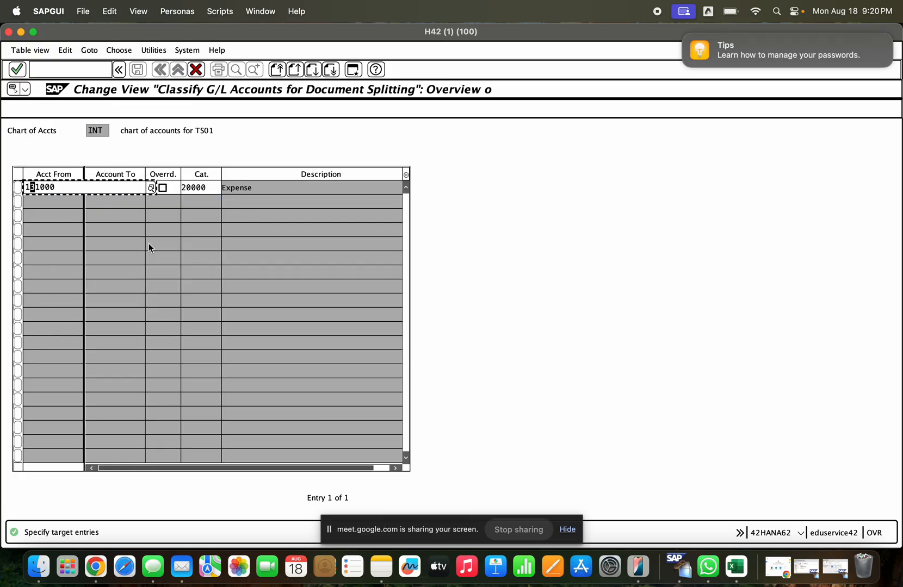
{"action": "type", "text": "00000"}
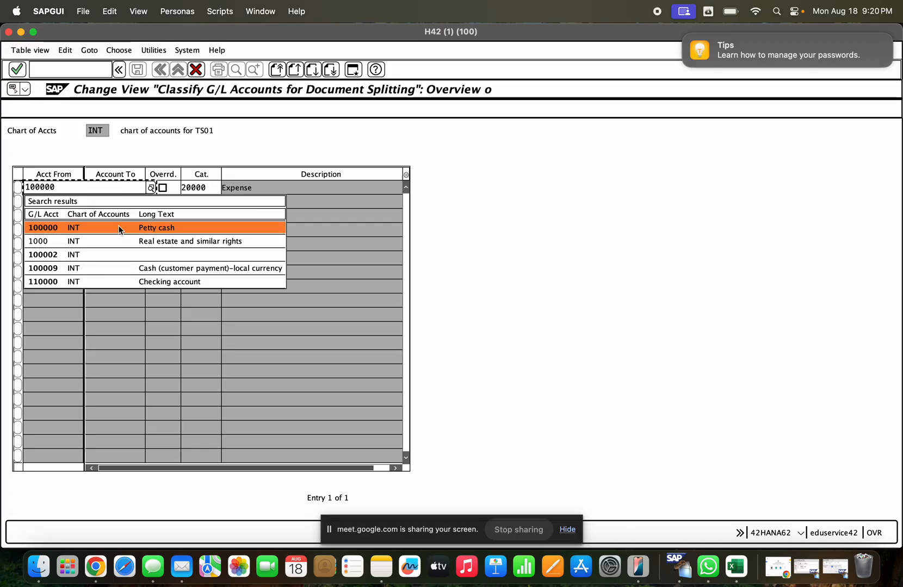
{"action": "left_click", "coordinate": [119, 228]}
{"action": "key", "text": "Tab"}
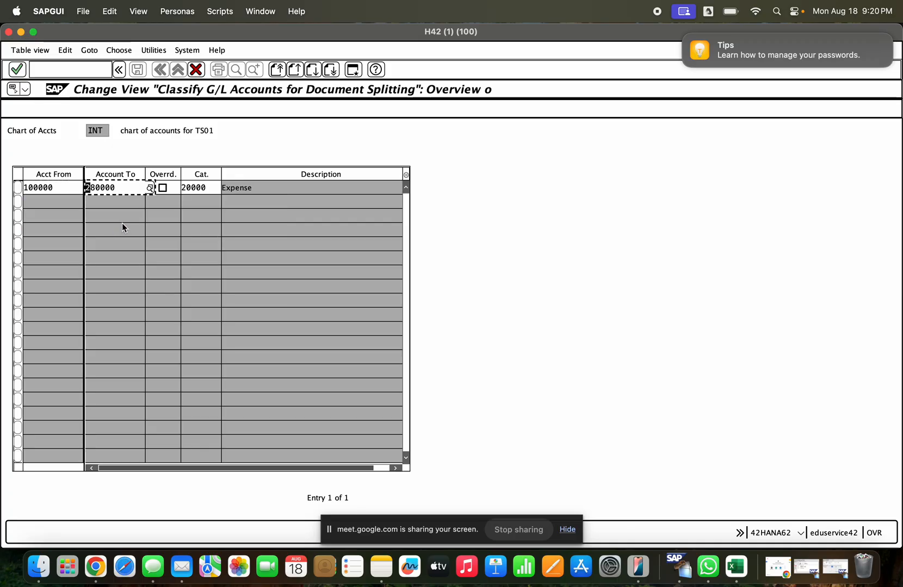
{"action": "type", "text": "1"}
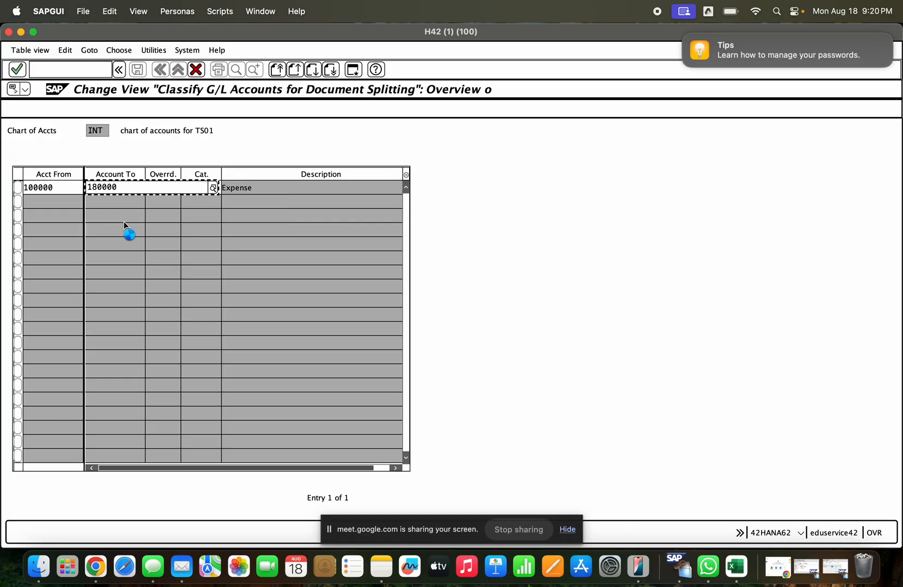
{"action": "left_click", "coordinate": [139, 232]}
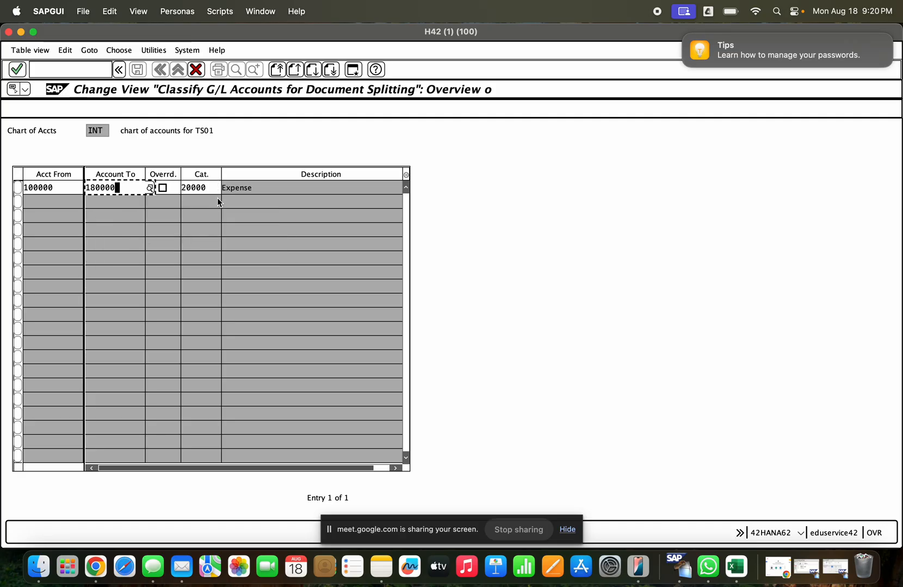
- Assign item category 20000 (Expense) to the copied account range and accept the new entry
{"action": "key", "text": "Tab"}
{"action": "key", "text": "Tab"}
{"action": "type", "text": "1"}
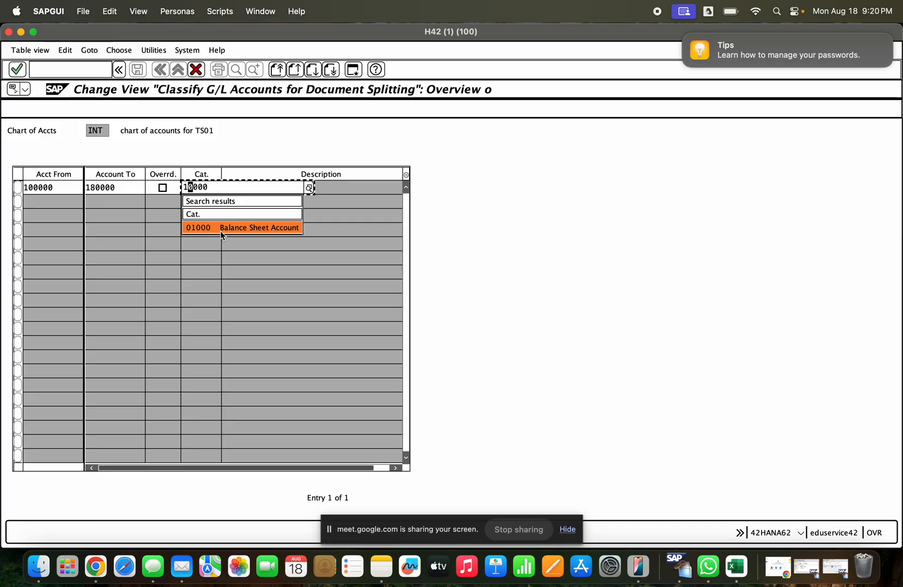
{"action": "left_click_drag", "start_coordinate": [210, 188], "coordinate": [181, 188]}
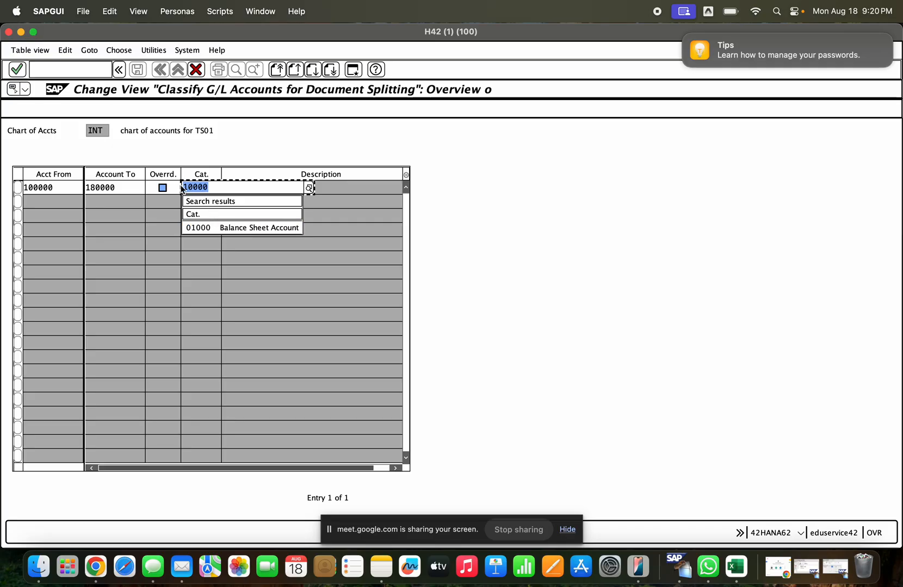
{"action": "key", "text": "BackSpace"}
{"action": "type", "text": "2"}
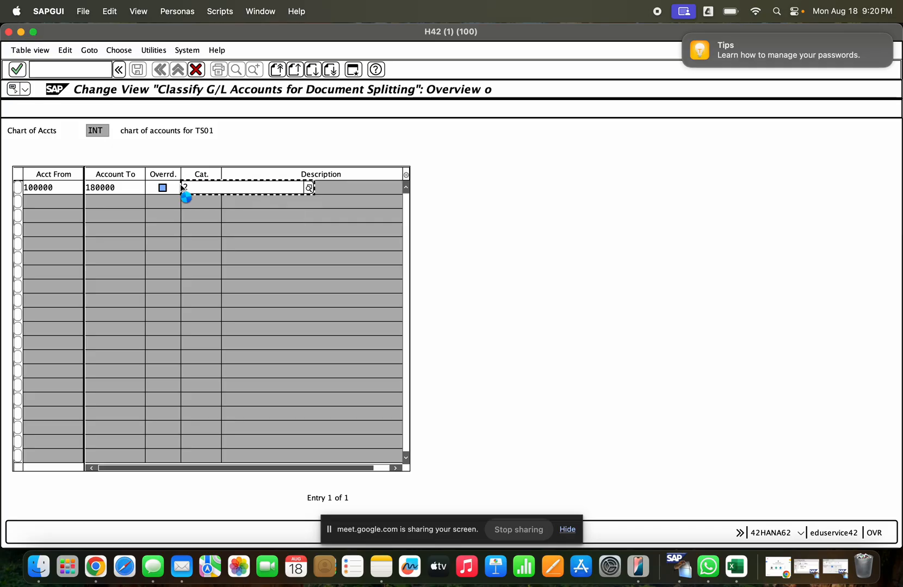
{"action": "type", "text": "00"}
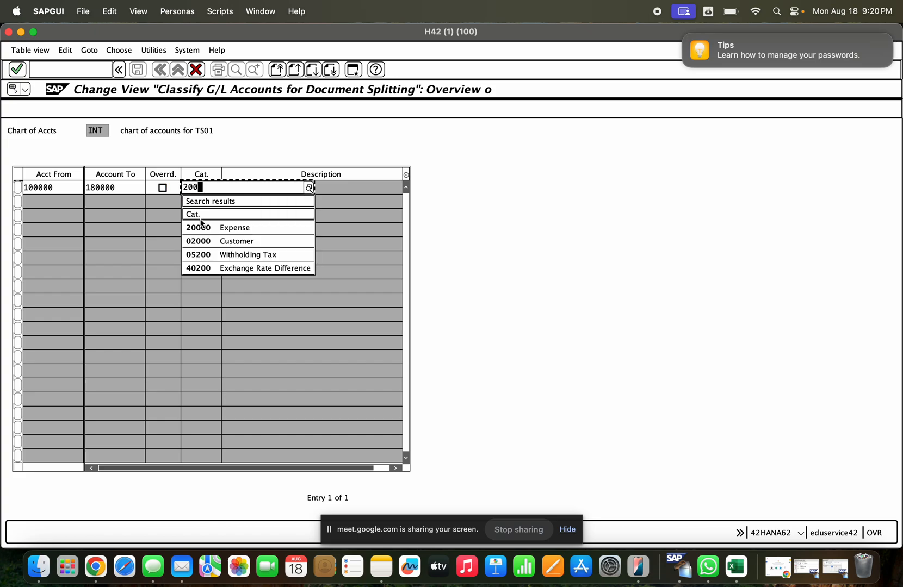
{"action": "left_click", "coordinate": [204, 229]}
{"action": "key", "text": "Return"}
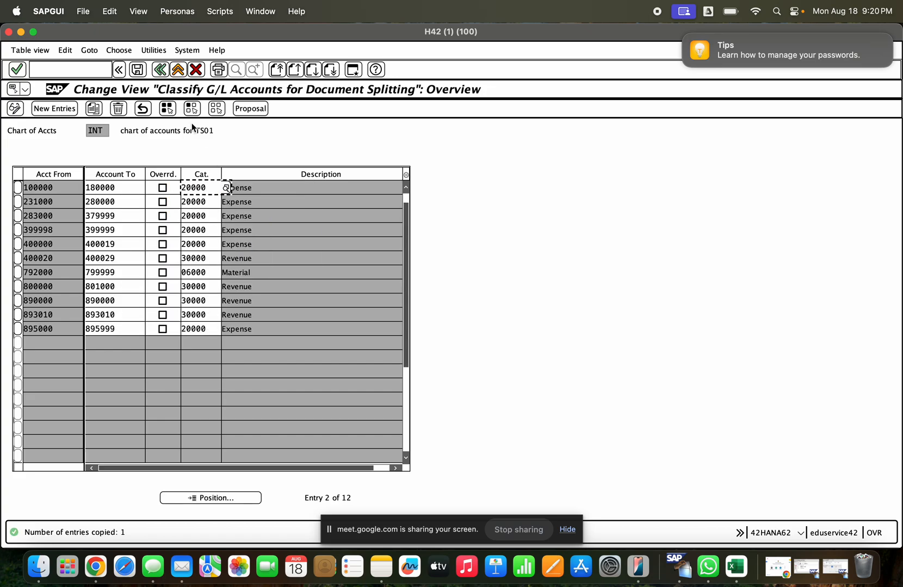
- Save the G/L account classification, acknowledging the customizing check messages and confirming the changes
{"action": "left_click", "coordinate": [137, 69]}
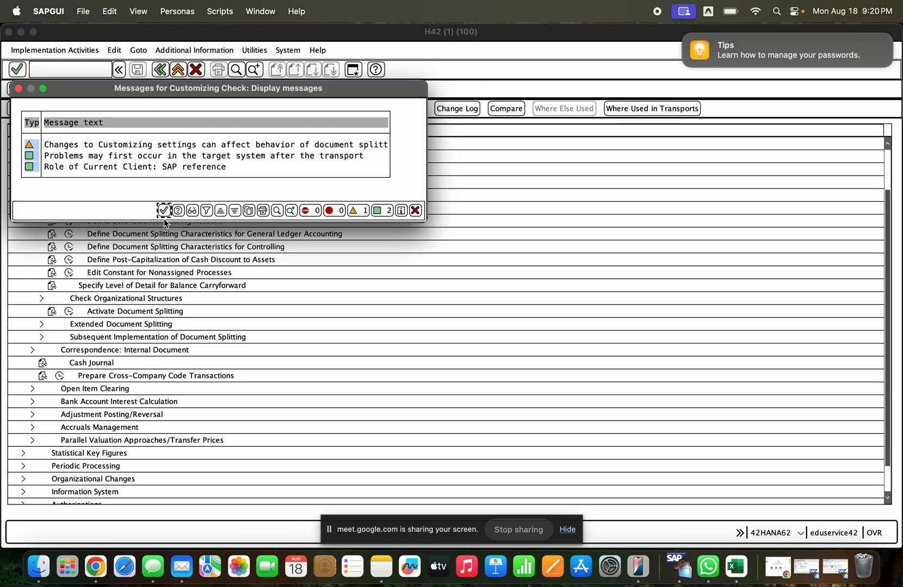
{"action": "left_click", "coordinate": [163, 211]}
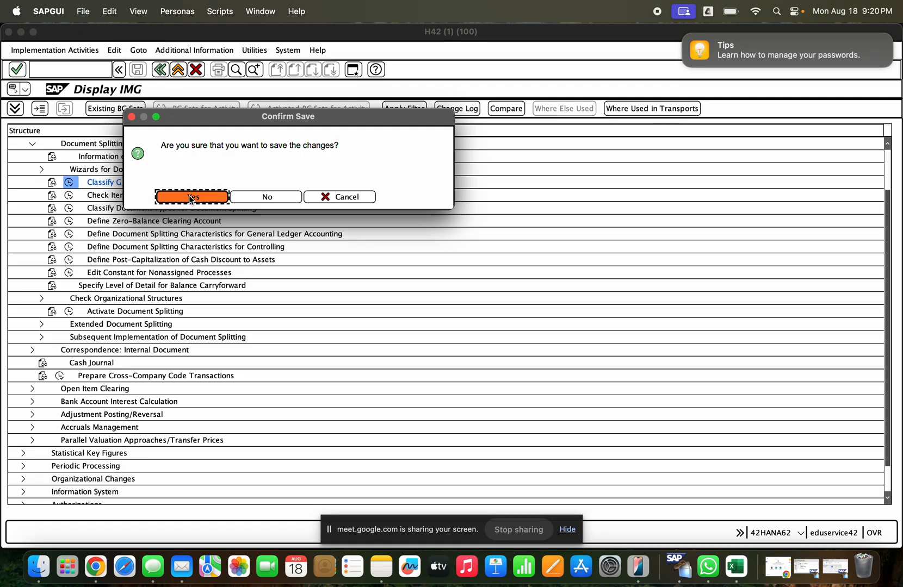
{"action": "left_click", "coordinate": [190, 199]}
{"action": "key", "text": "Return"}
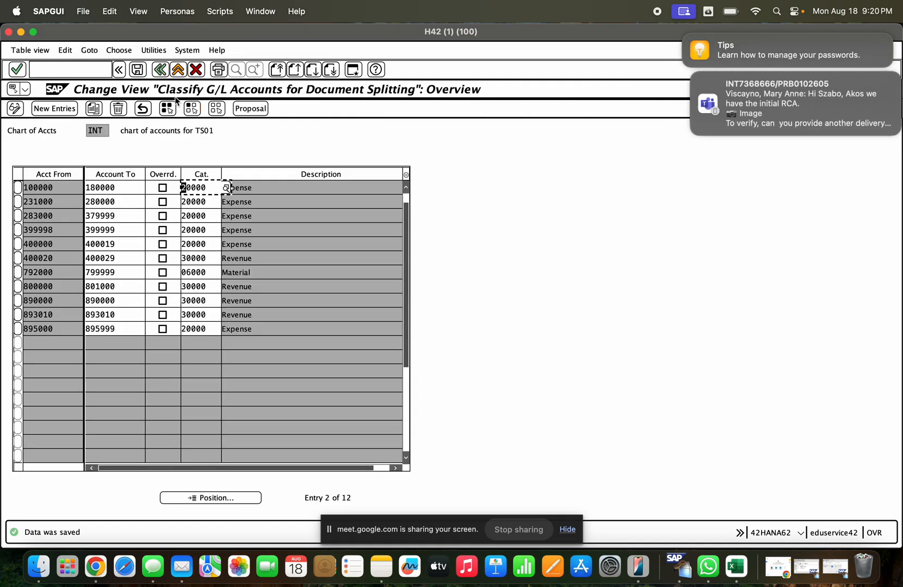
- Return to the GR blocked stock release, close the old error text and log, check the document and try to post it
{"action": "left_click", "coordinate": [160, 69]}
{"action": "key", "text": "super+grave"}
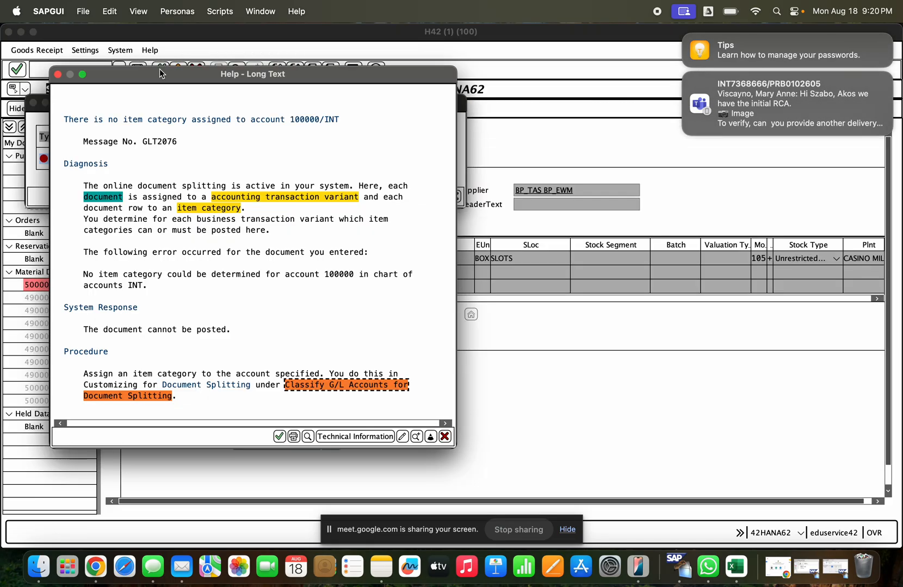
{"action": "key", "text": "Escape"}
{"action": "key", "text": "Escape"}
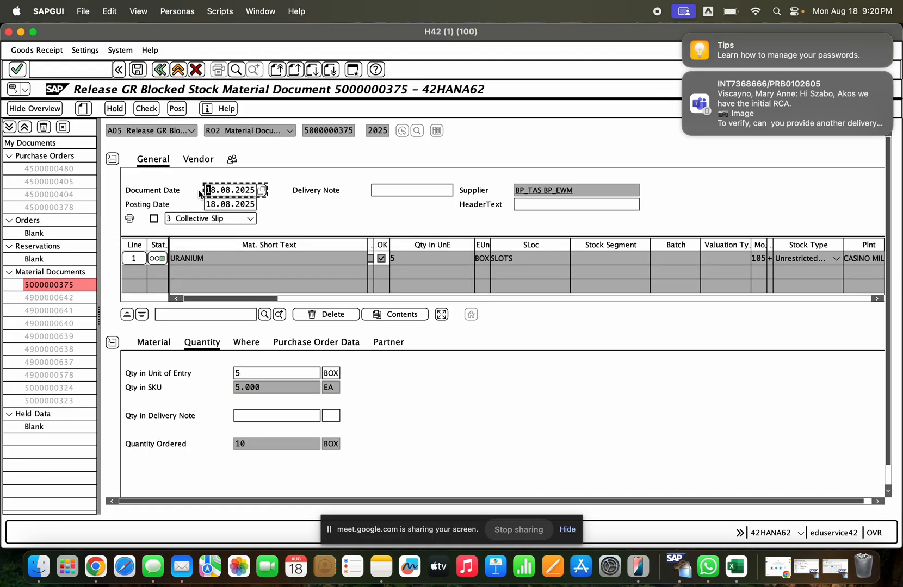
{"action": "left_click", "coordinate": [146, 108]}
{"action": "left_click", "coordinate": [177, 109]}
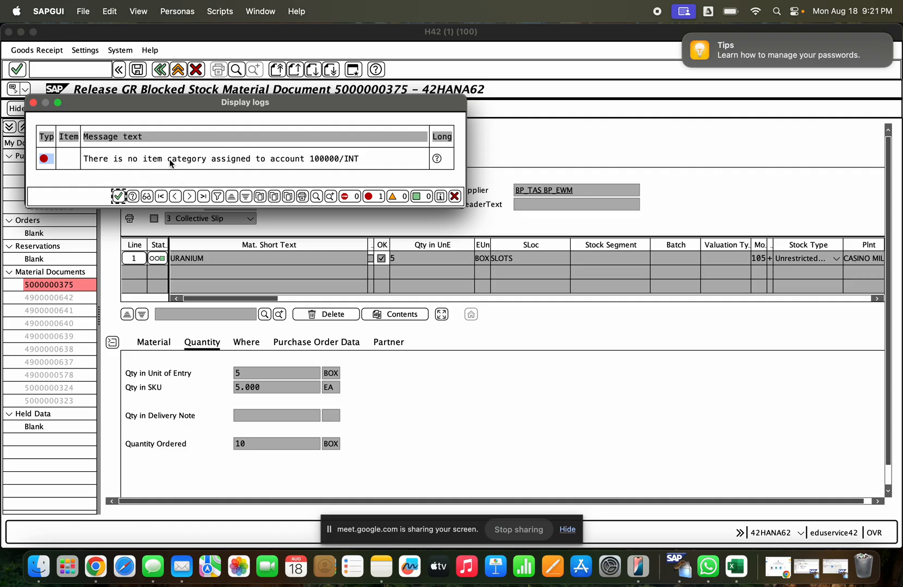
{"action": "key", "text": "Return"}
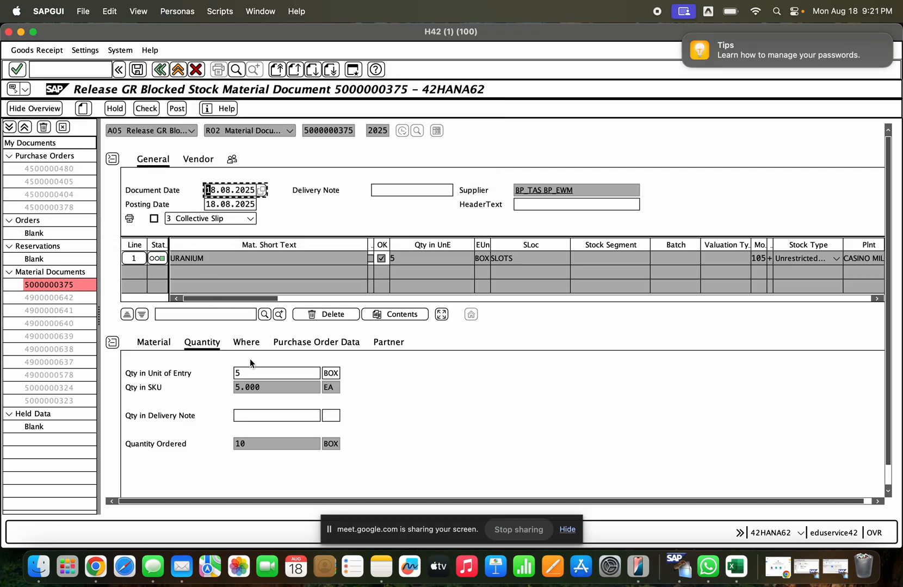
- Set the release quantity in unit of entry to 10 boxes, check the document and try to post it
{"action": "left_click", "coordinate": [250, 374]}
{"action": "key", "text": "BackSpace"}
{"action": "type", "text": "10"}
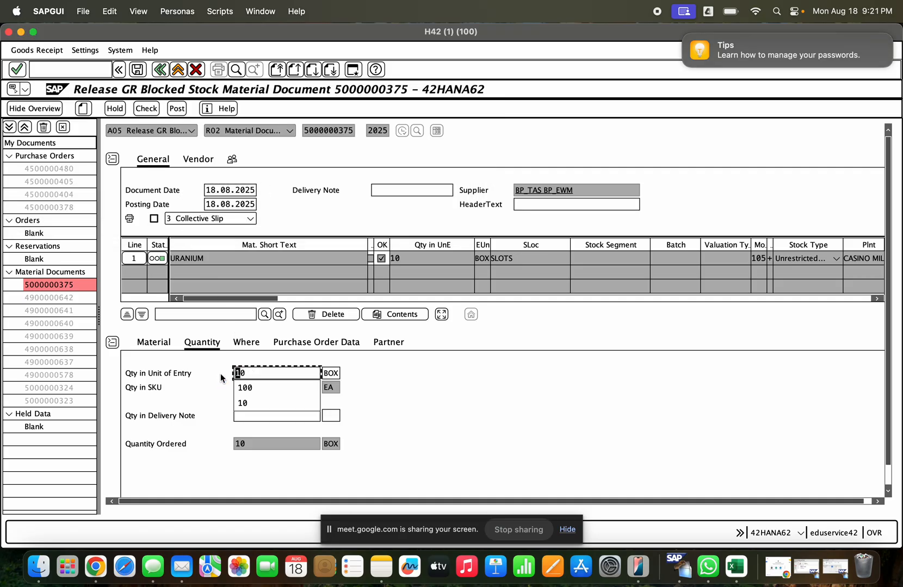
{"action": "left_click", "coordinate": [147, 109]}
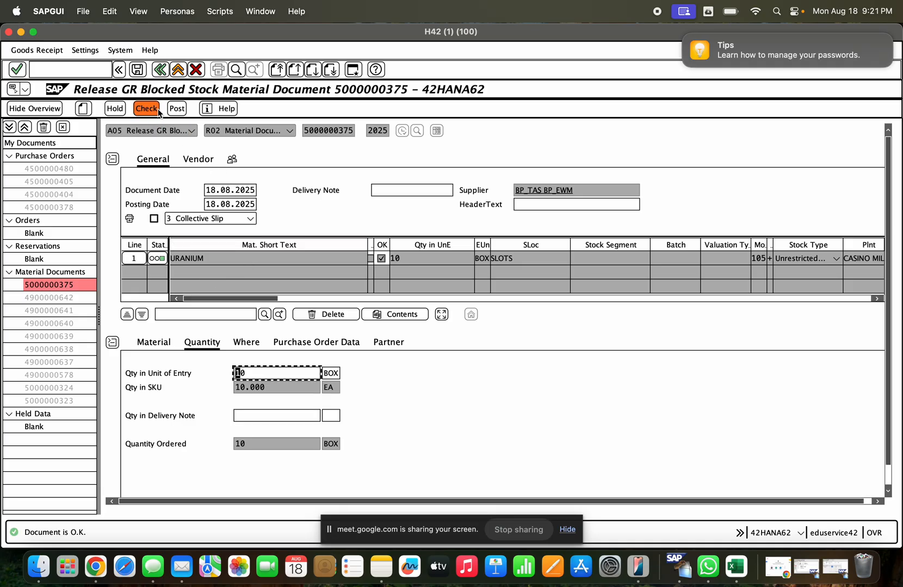
{"action": "left_click", "coordinate": [175, 109]}
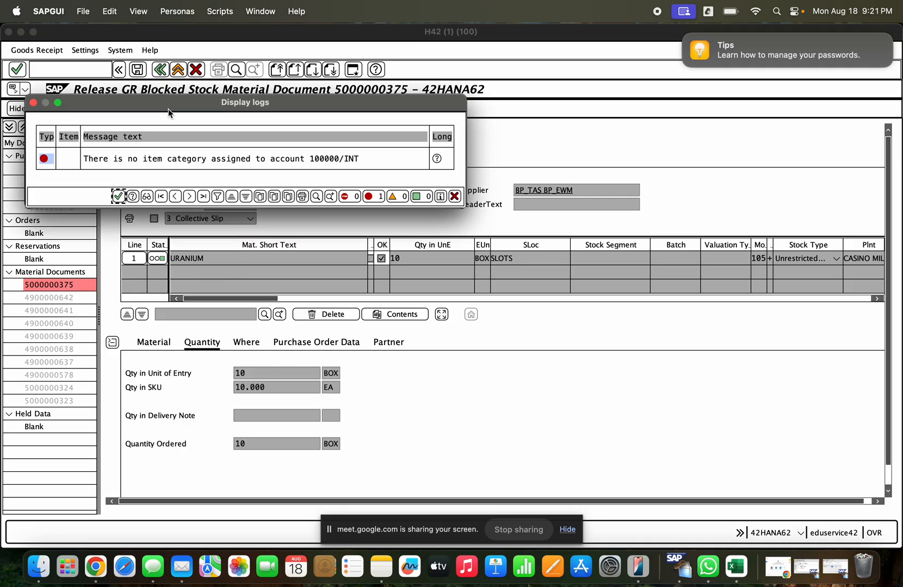
- Open the posting error's long text, follow its link to the document splitting customizing and start Check Item Category
{"action": "left_click", "coordinate": [436, 158]}
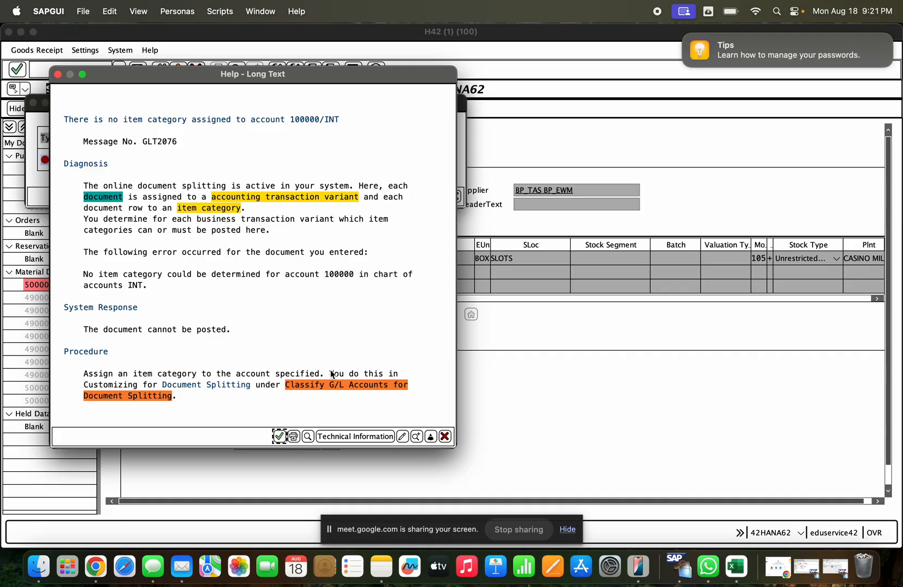
{"action": "left_click", "coordinate": [338, 388]}
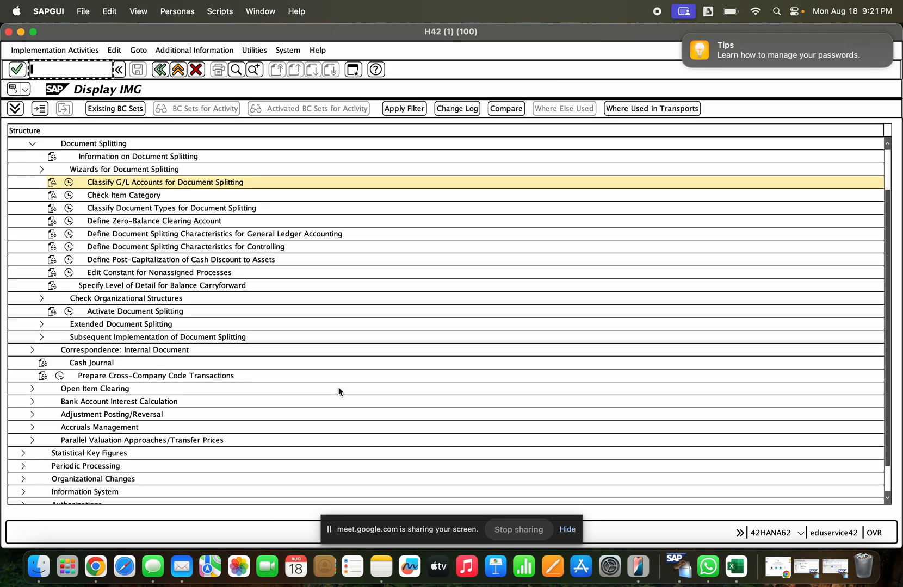
{"action": "left_click", "coordinate": [68, 195]}
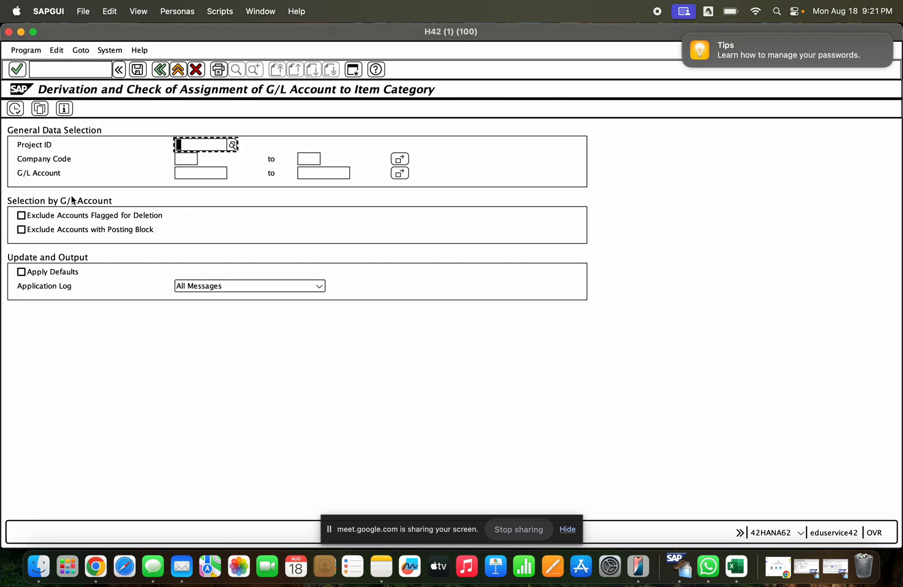
- Run the item category check for company code GCE and G/L account 100000, and examine the account's default and assigned categories
{"action": "left_click", "coordinate": [184, 161]}
{"action": "type", "text": "gcem"}
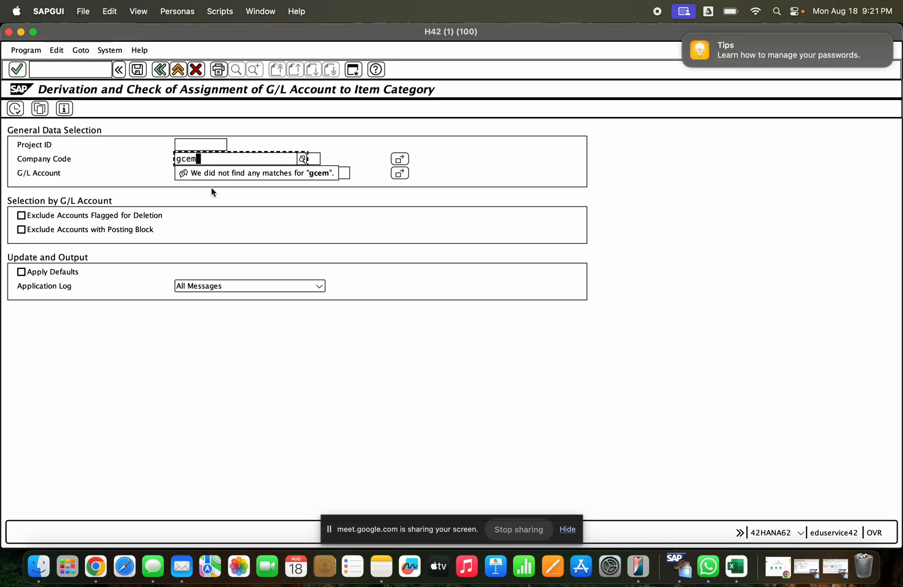
{"action": "key", "text": "BackSpace"}
{"action": "left_click", "coordinate": [209, 197]}
{"action": "left_click", "coordinate": [194, 174]}
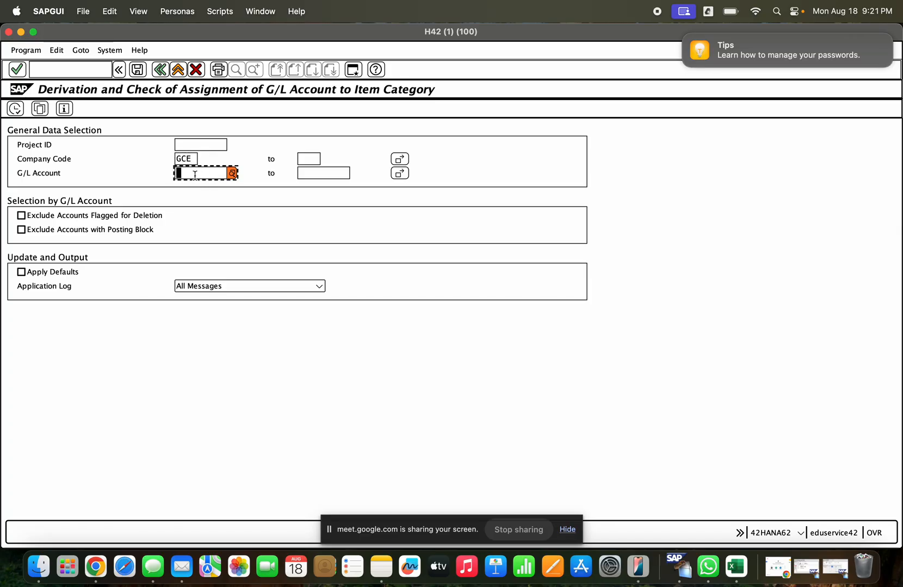
{"action": "type", "text": "100000"}
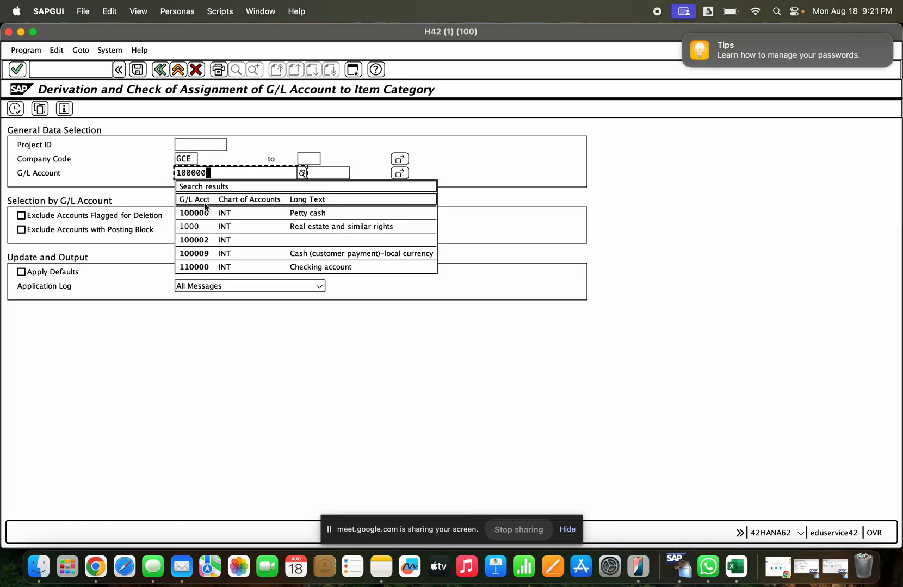
{"action": "left_click", "coordinate": [205, 211]}
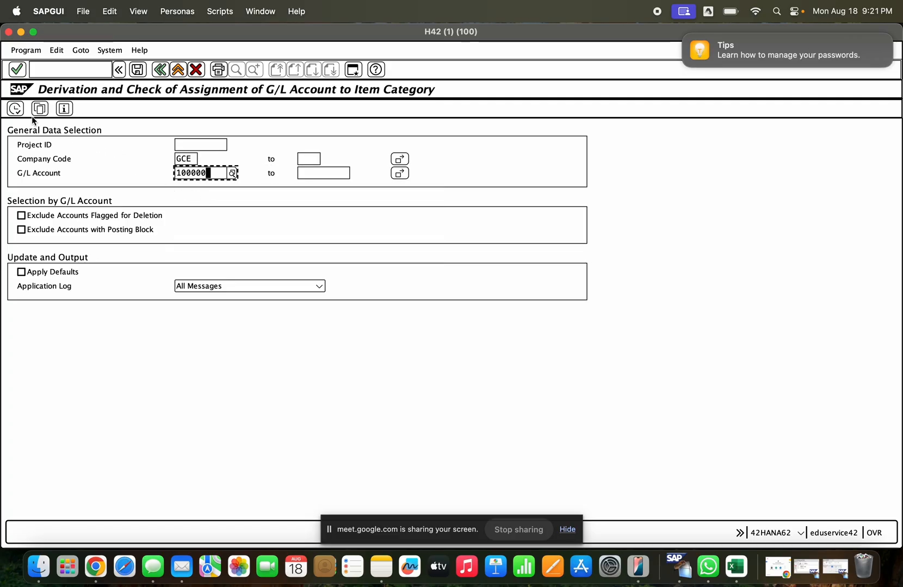
{"action": "left_click", "coordinate": [16, 109]}
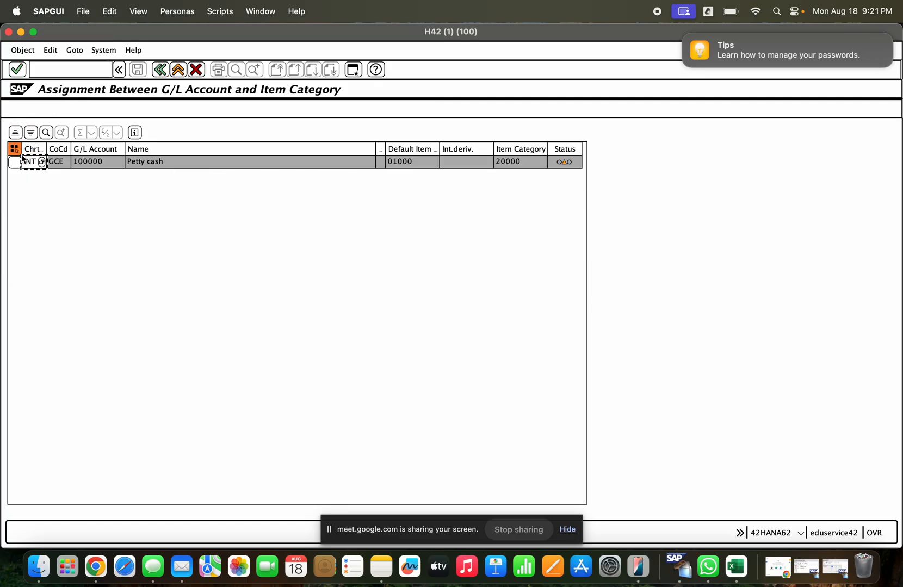
{"action": "left_click", "coordinate": [16, 161]}
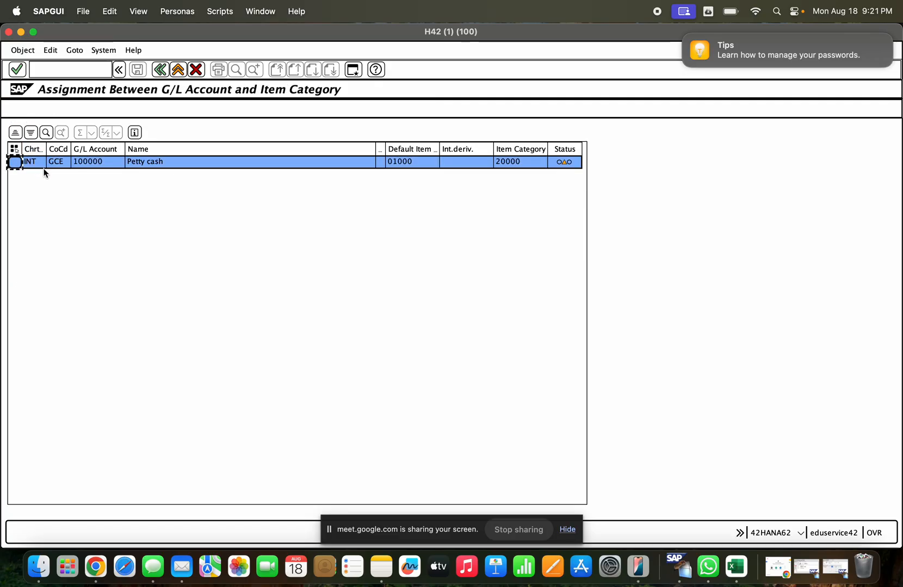
{"action": "left_click", "coordinate": [401, 161]}
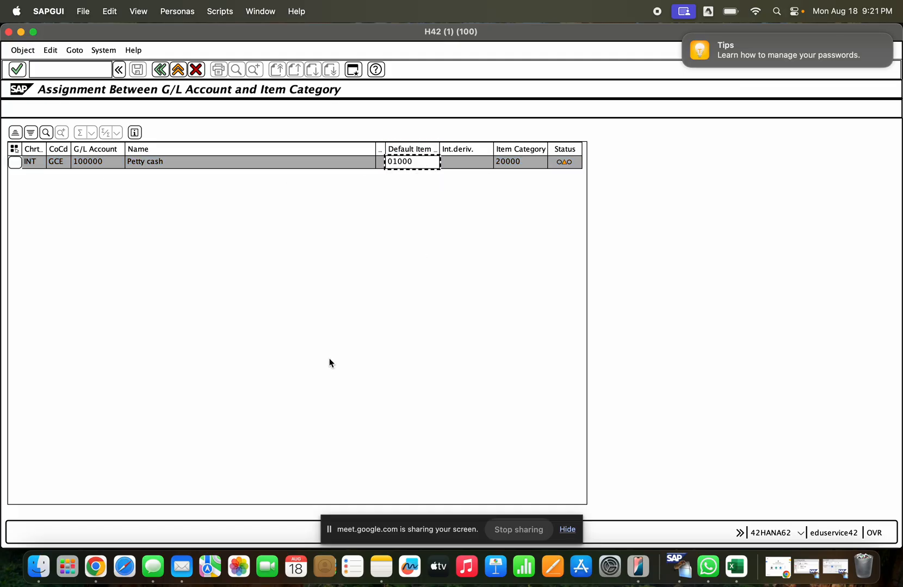
- Rerun the Check Item Category report for company code GCE without restricting the G/L account
{"action": "left_click", "coordinate": [157, 73]}
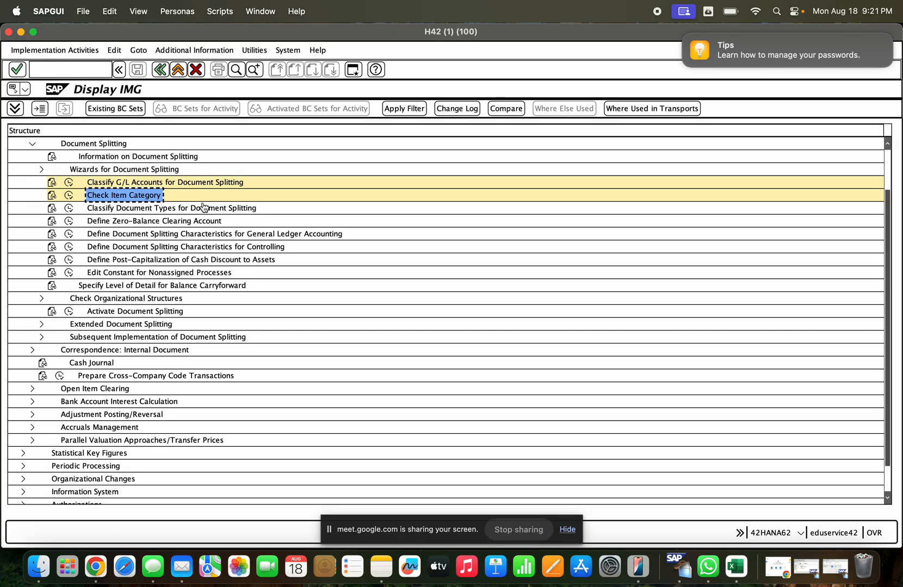
{"action": "left_click", "coordinate": [190, 207]}
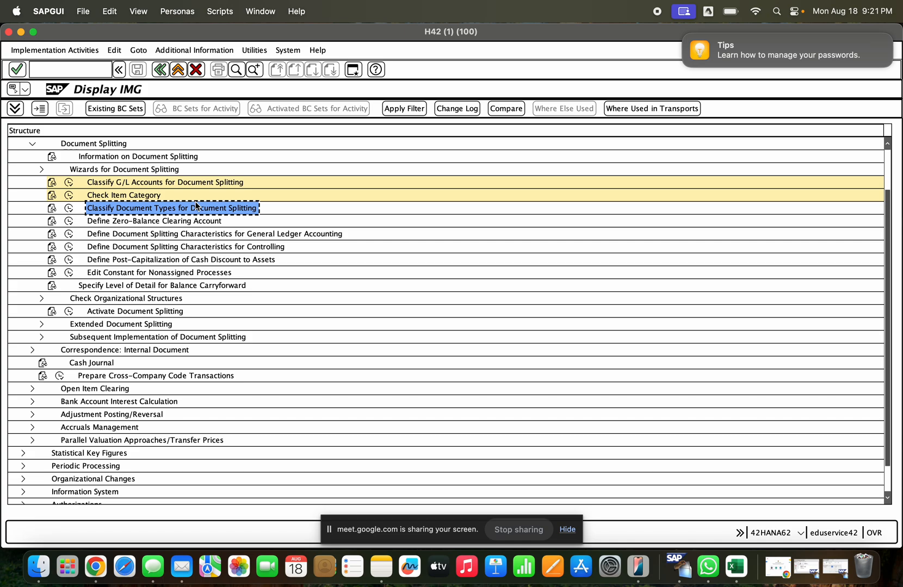
{"action": "left_click", "coordinate": [68, 195]}
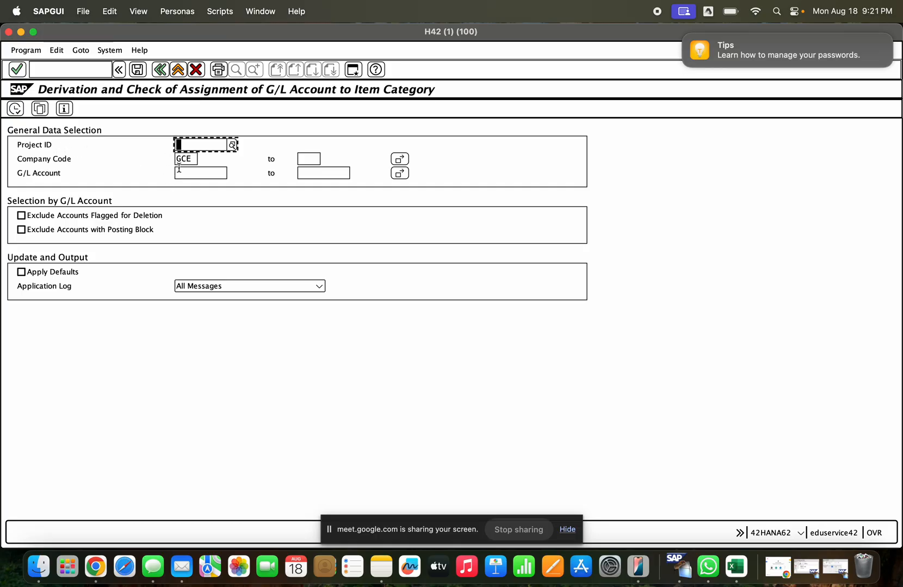
{"action": "left_click", "coordinate": [16, 108]}
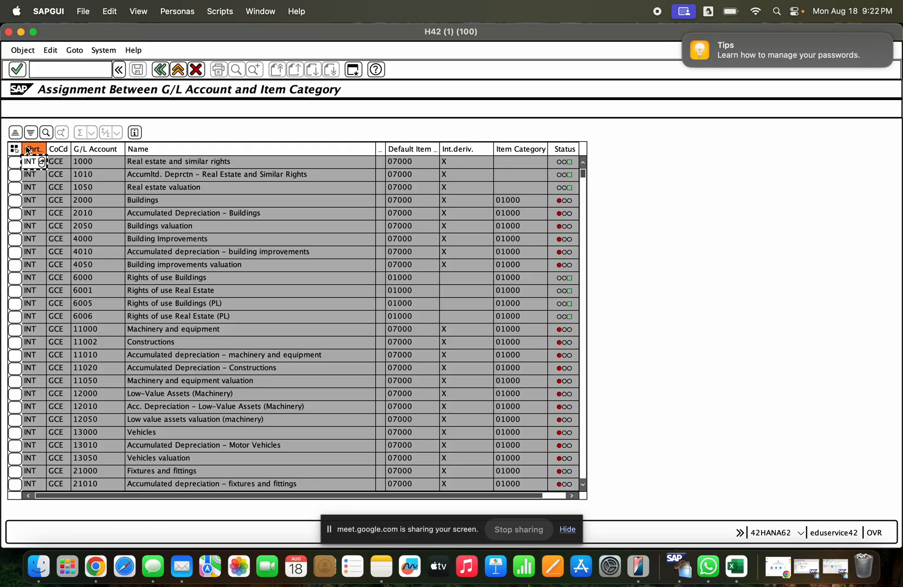
{"action": "left_click", "coordinate": [19, 150]}
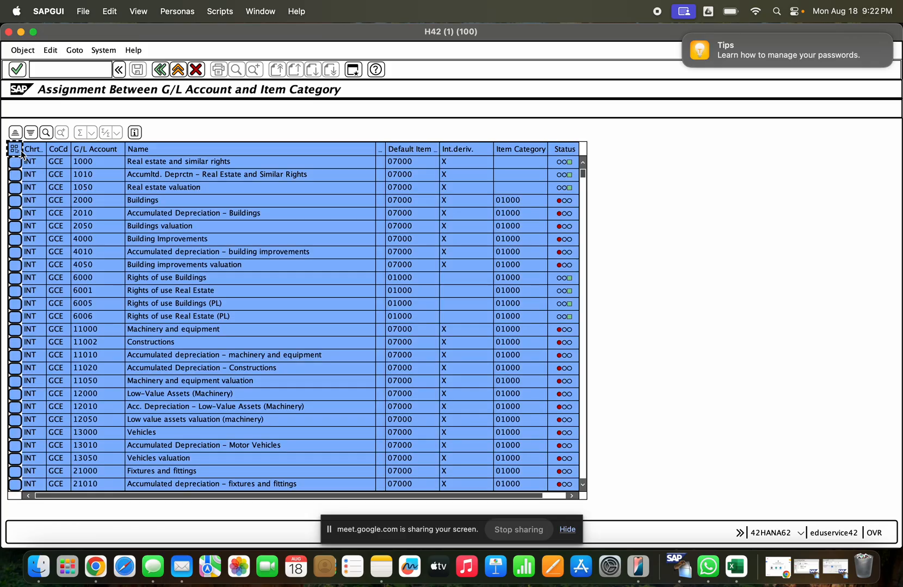
- Examine the item category list for G/L account 100000 and compare its default category, assigned category and status with those of other accounts
{"action": "scroll", "coordinate": [345, 199], "scroll_direction": "down", "scroll_amount": 10}
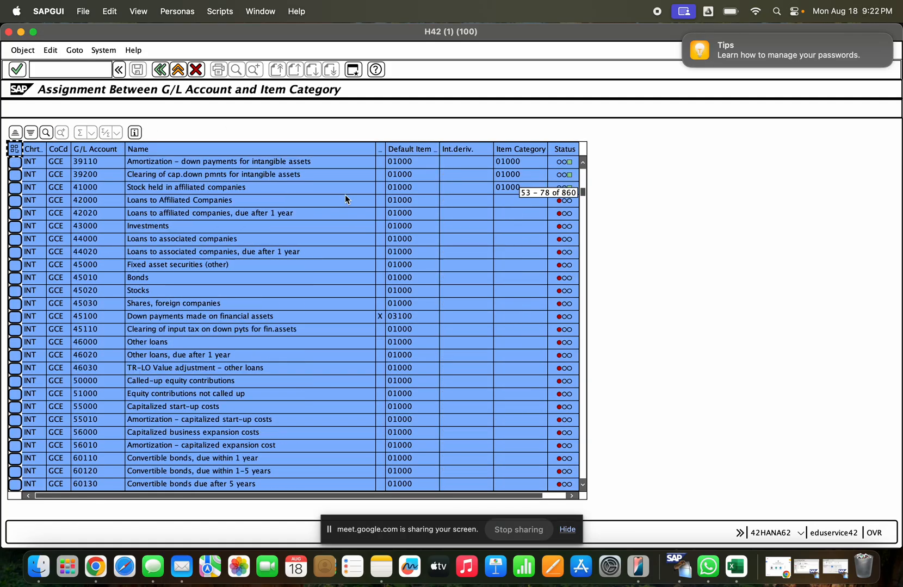
{"action": "scroll", "coordinate": [345, 197], "scroll_direction": "down", "scroll_amount": 15}
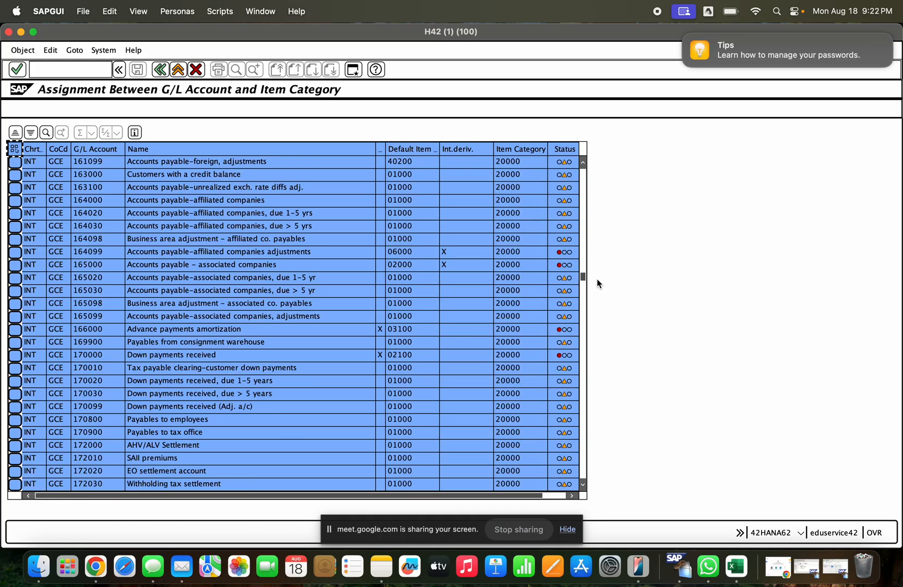
{"action": "left_click_drag", "start_coordinate": [583, 276], "coordinate": [582, 170]}
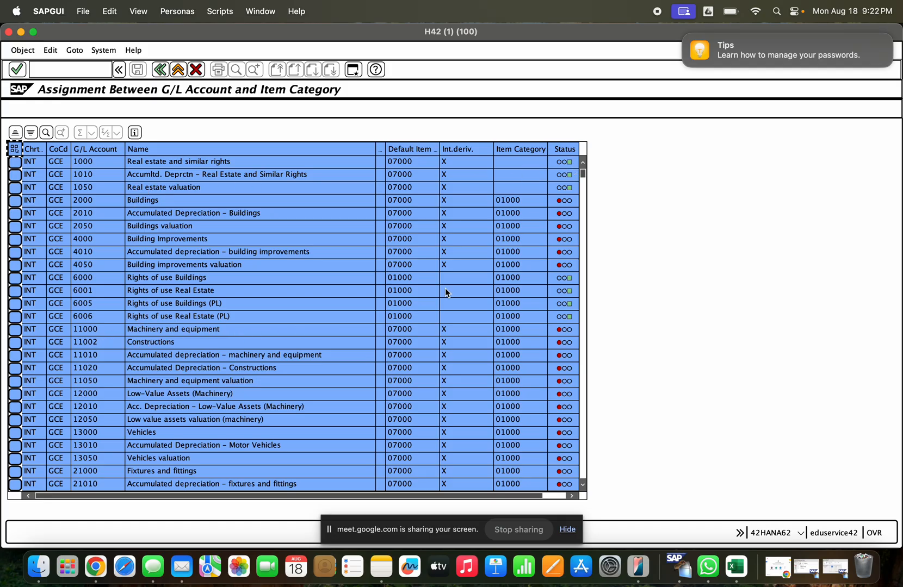
{"action": "scroll", "coordinate": [524, 312], "scroll_direction": "down", "scroll_amount": 10}
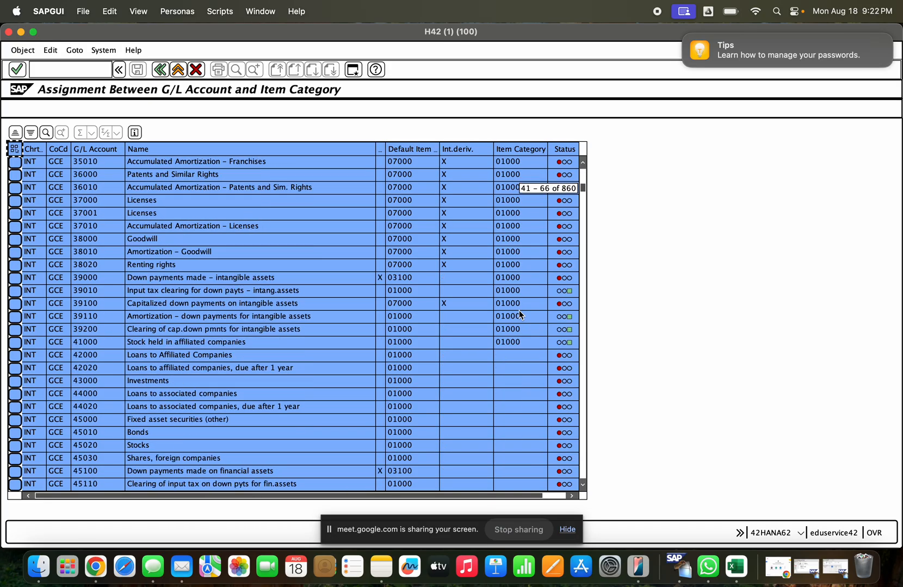
{"action": "scroll", "coordinate": [519, 311], "scroll_direction": "down", "scroll_amount": 20}
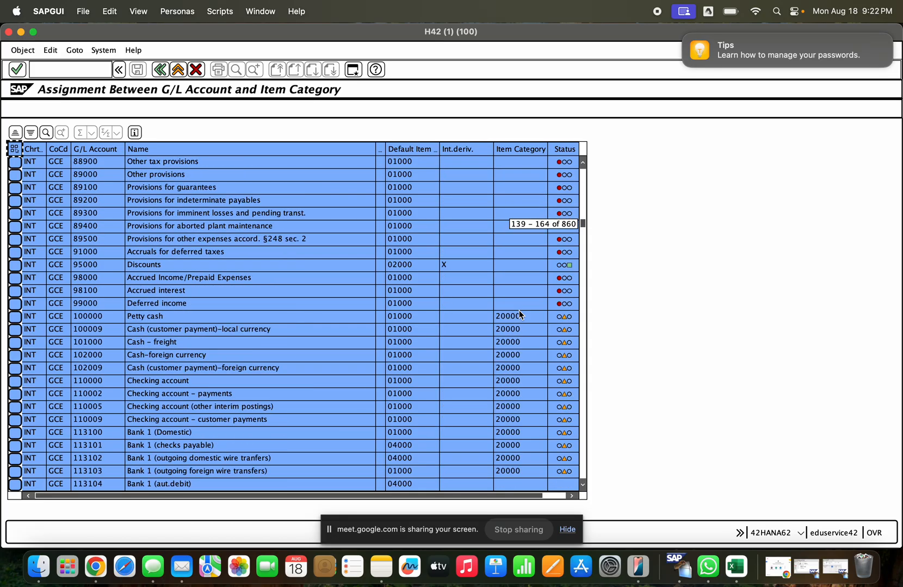
{"action": "left_click", "coordinate": [201, 321]}
{"action": "left_click", "coordinate": [91, 321]}
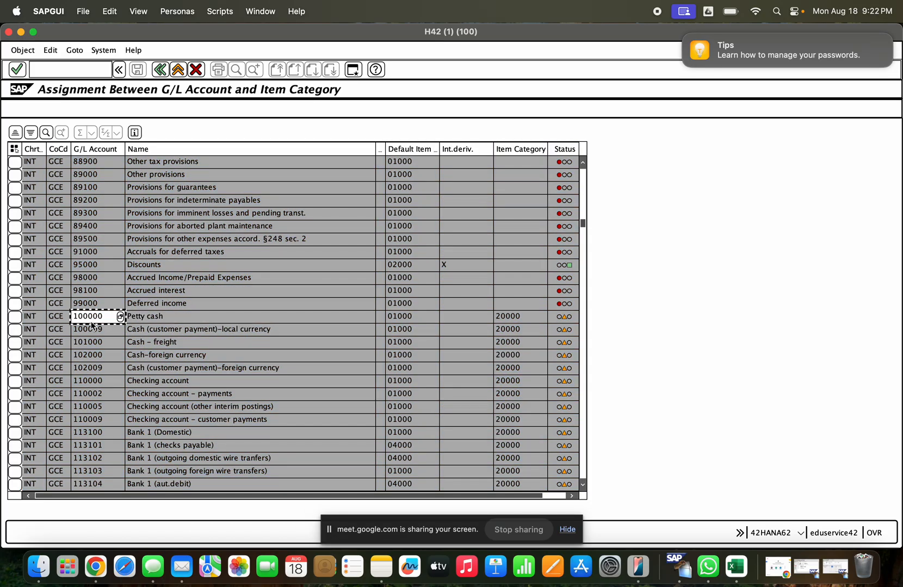
{"action": "left_click", "coordinate": [15, 317]}
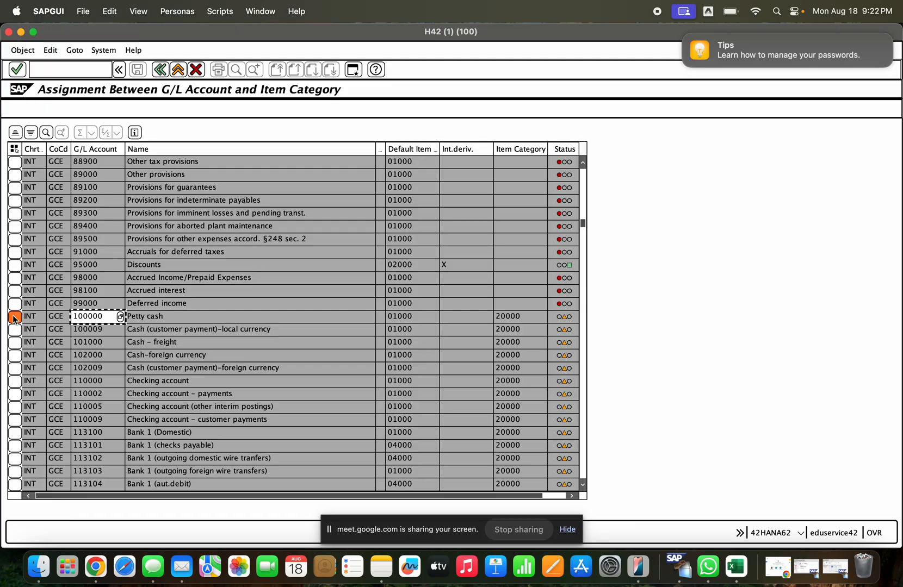
{"action": "left_click", "coordinate": [558, 320]}
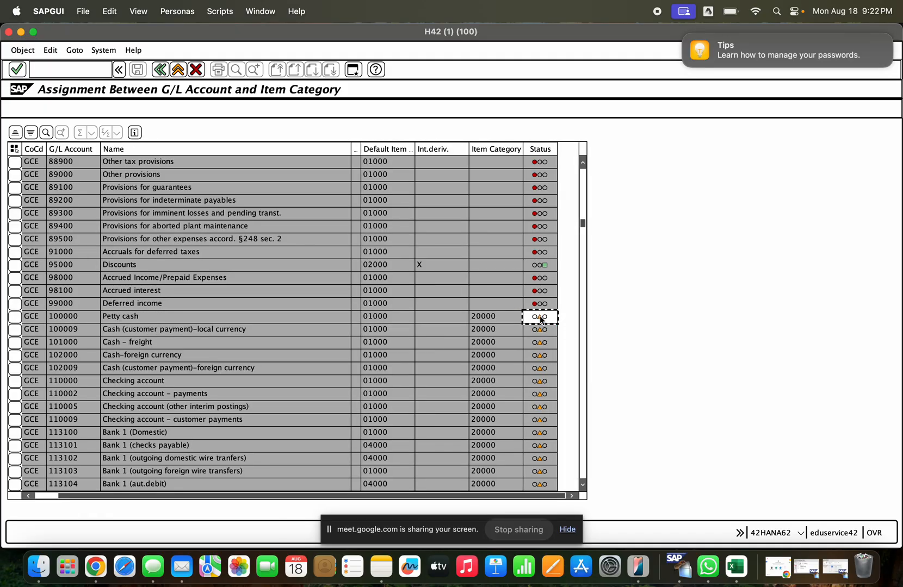
{"action": "mouse_move", "coordinate": [536, 320]}
{"action": "left_click_drag", "start_coordinate": [583, 223], "coordinate": [593, 201]}
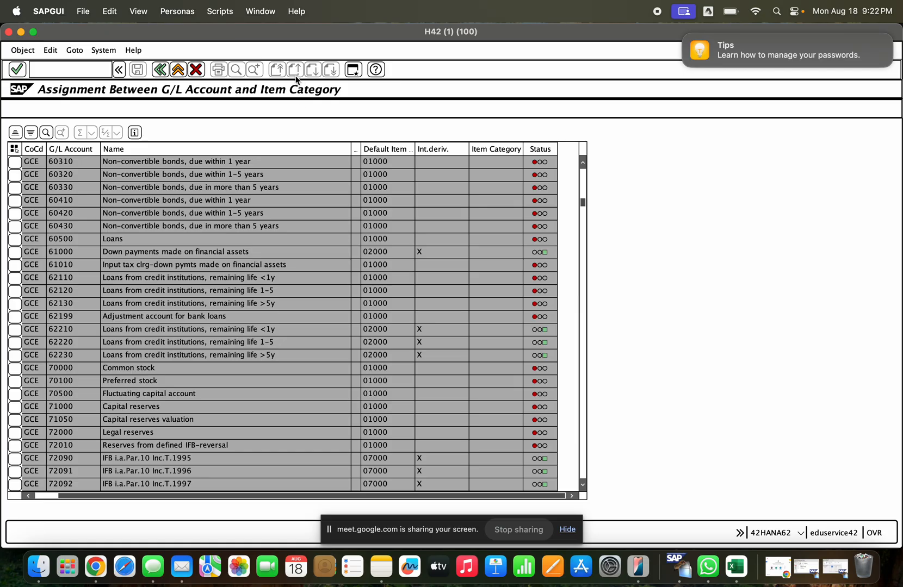
{"action": "left_click", "coordinate": [563, 202]}
{"action": "left_click_drag", "start_coordinate": [582, 202], "coordinate": [594, 153]}
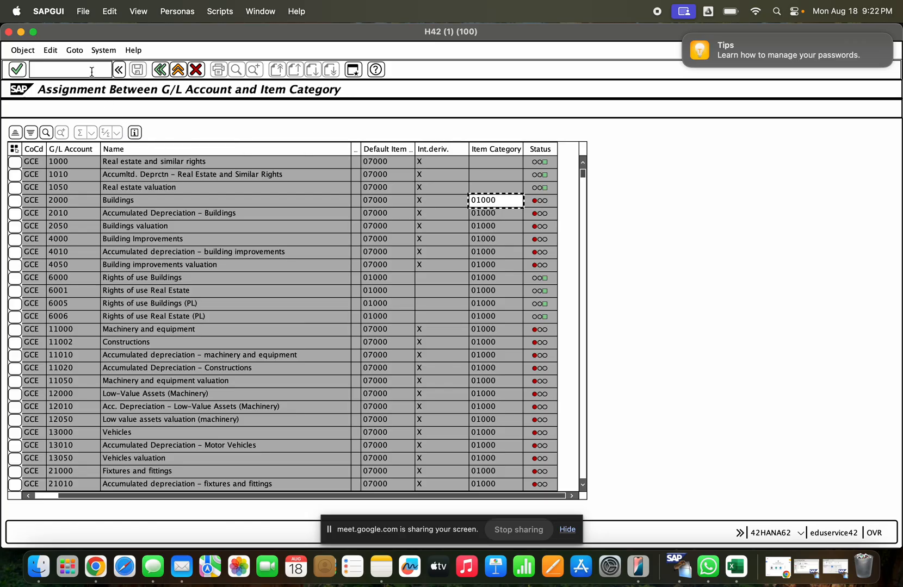
- Return to the IMG, open Classify G/L Accounts for Document Splitting for chart INT, and set category 01000 for account range 100000 to 180000
{"action": "left_click", "coordinate": [160, 69]}
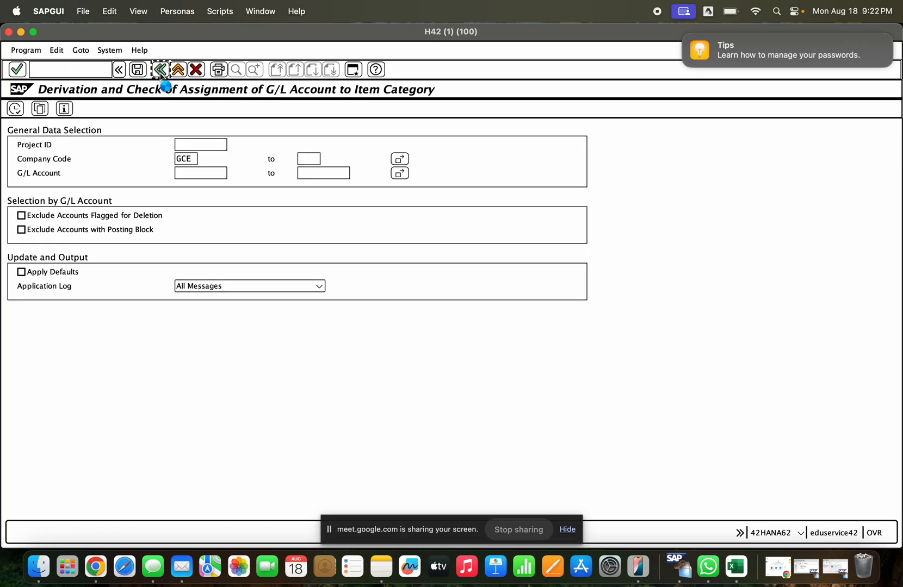
{"action": "left_click", "coordinate": [161, 70]}
{"action": "left_click", "coordinate": [69, 183]}
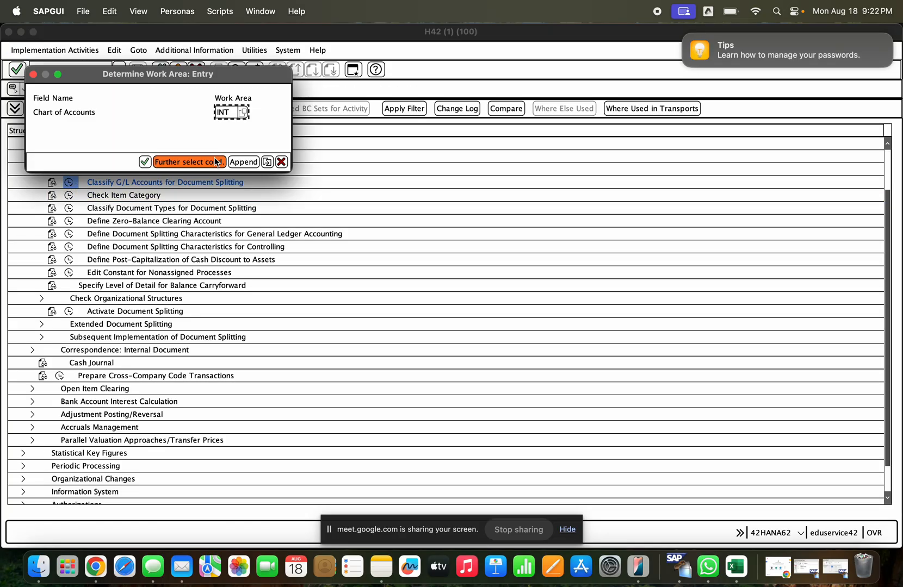
{"action": "key", "text": "Return"}
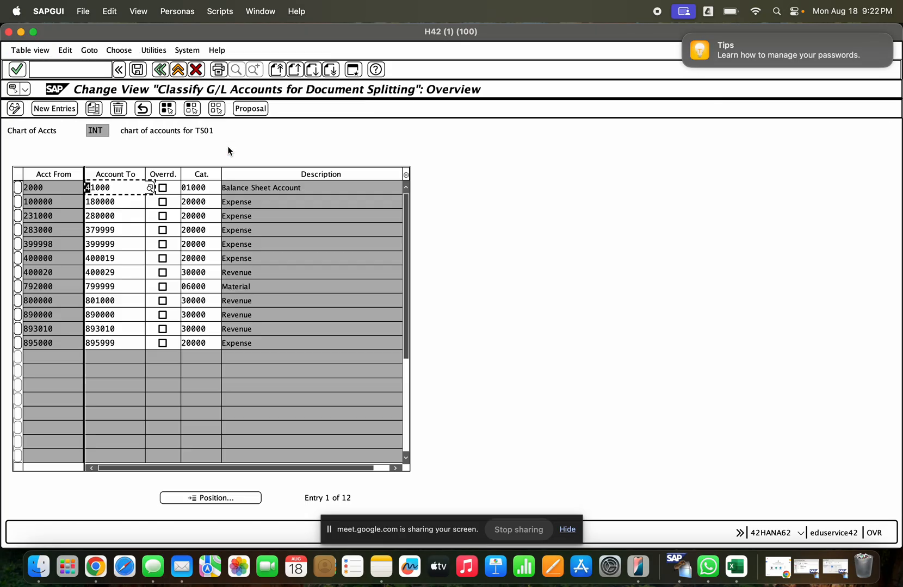
{"action": "left_click", "coordinate": [121, 202]}
{"action": "left_click", "coordinate": [181, 202]}
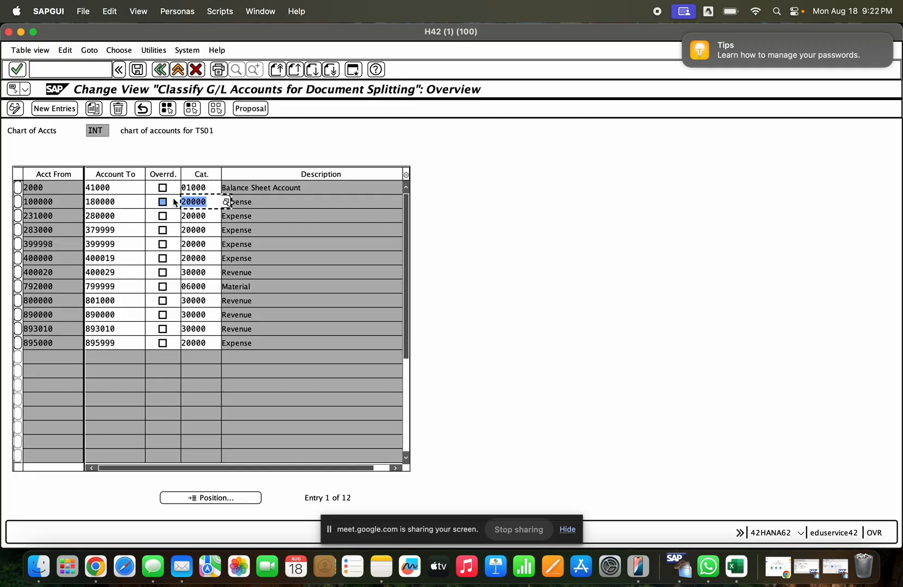
{"action": "type", "text": "01000"}
{"action": "key", "text": "Return"}
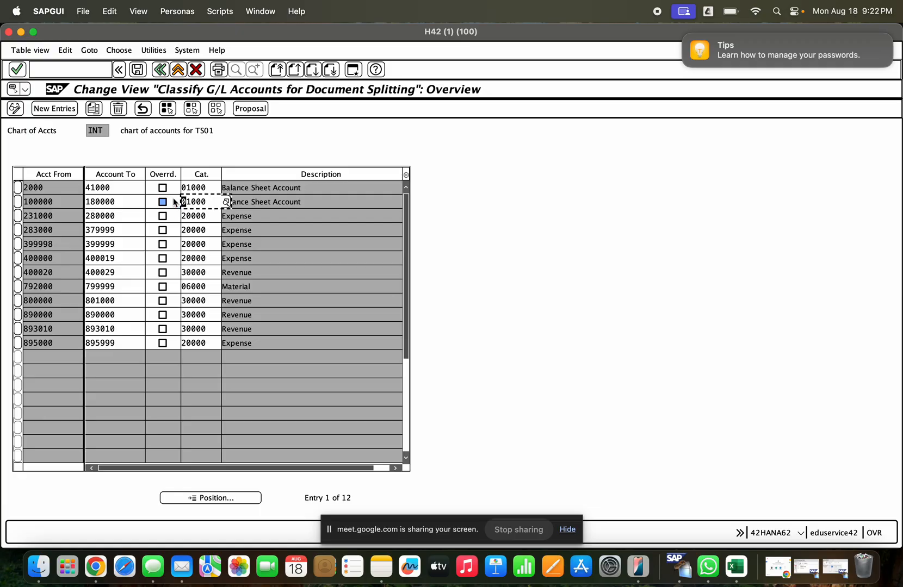
- Save the account classification, accept the customizing check messages and record the change in customizing request H42K901525
{"action": "left_click", "coordinate": [140, 72]}
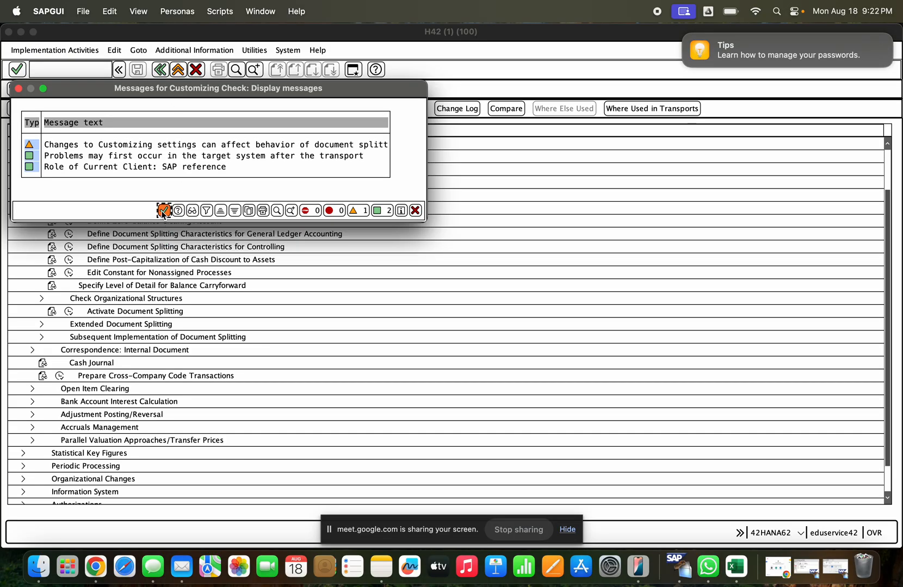
{"action": "left_click", "coordinate": [163, 211]}
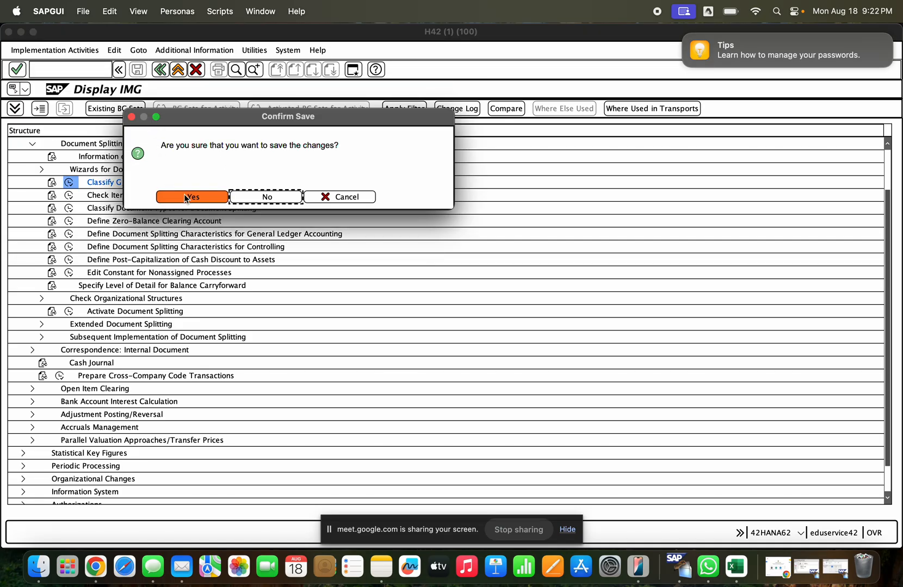
{"action": "left_click", "coordinate": [185, 198]}
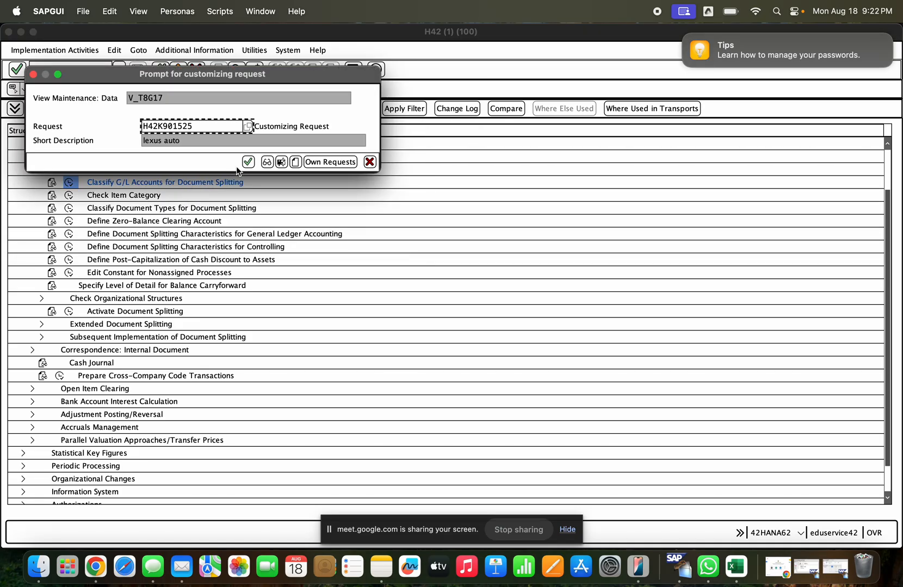
{"action": "left_click", "coordinate": [248, 161]}
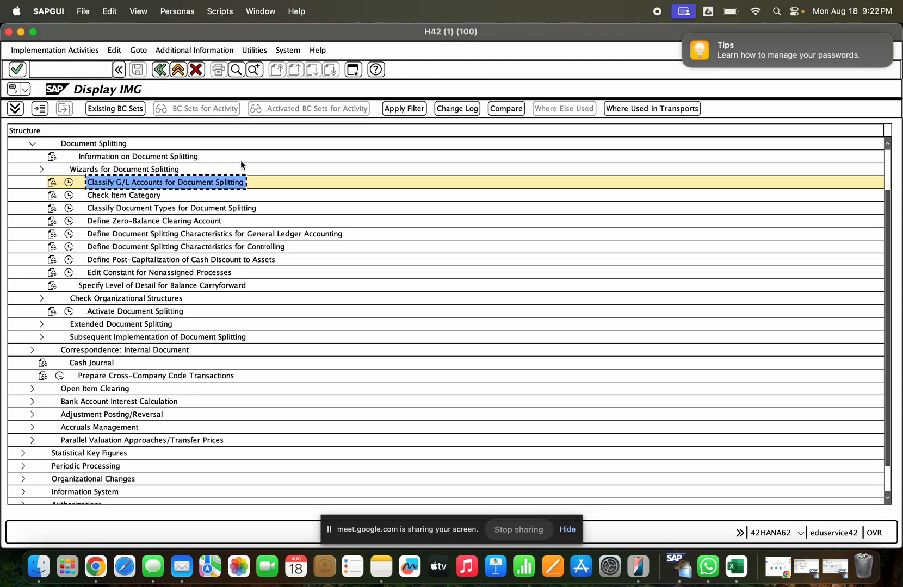
- Return to the GR blocked stock release, close the old log and try to post the document again
{"action": "key", "text": "Escape"}
{"action": "key", "text": "Escape"}
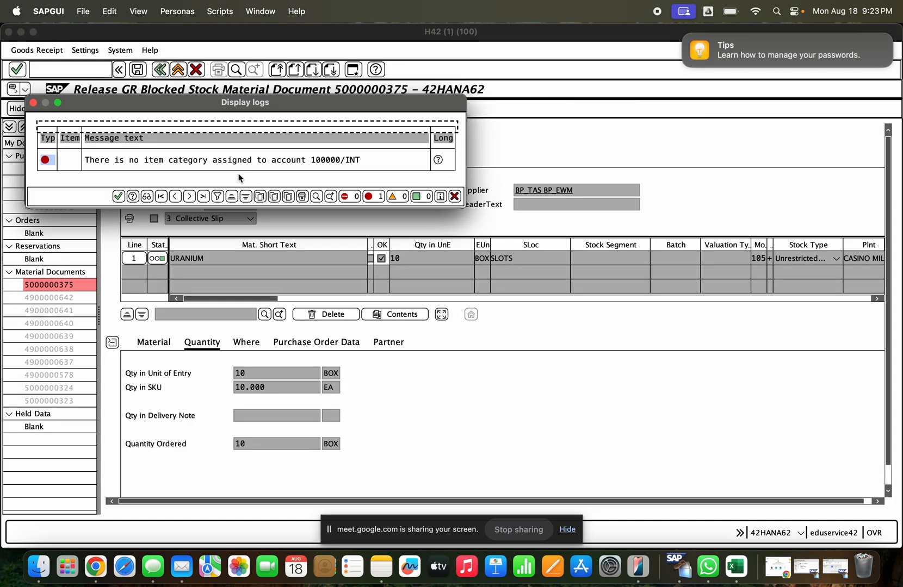
{"action": "key", "text": "Escape"}
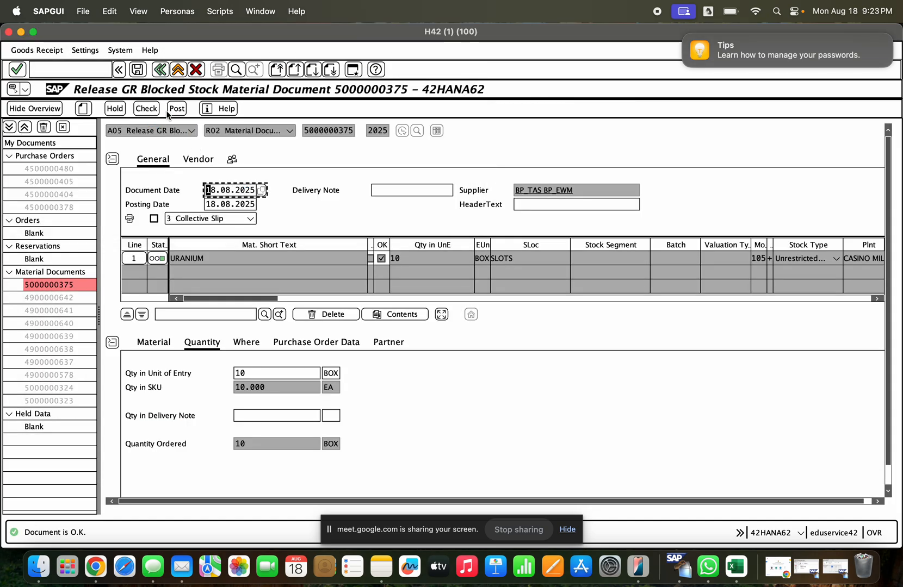
{"action": "left_click", "coordinate": [177, 108]}
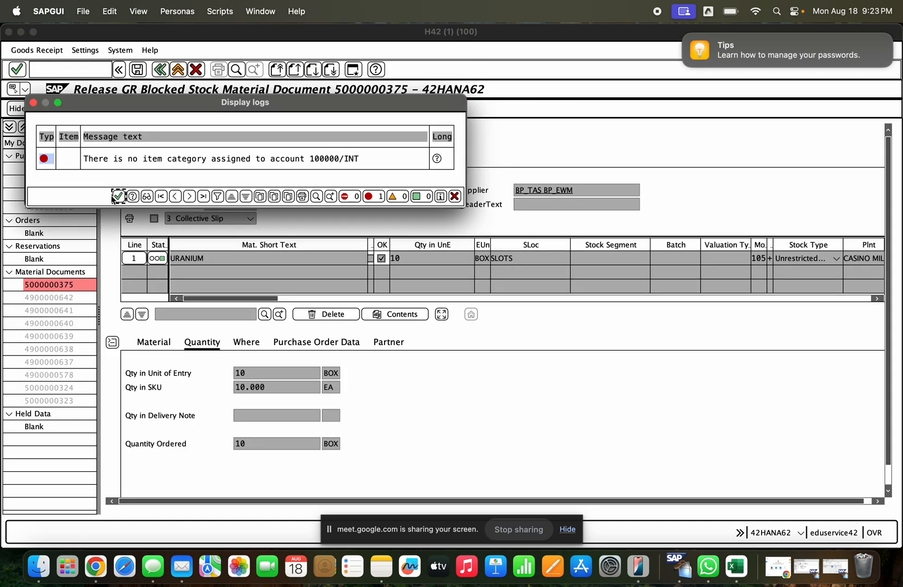
{"action": "left_click", "coordinate": [118, 196]}
{"action": "key", "text": "Escape"}
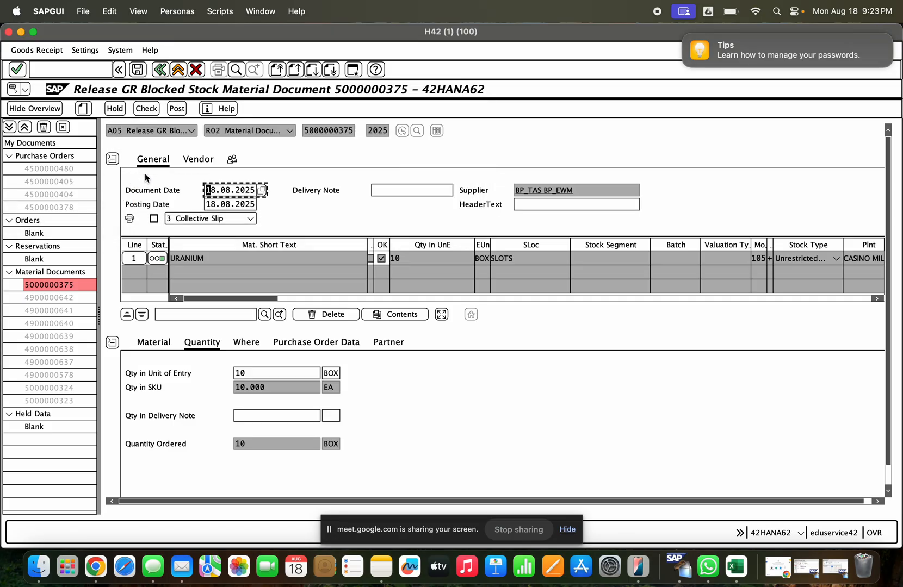
- Exit the GR blocked stock release without saving the entered document
{"action": "left_click", "coordinate": [178, 69]}
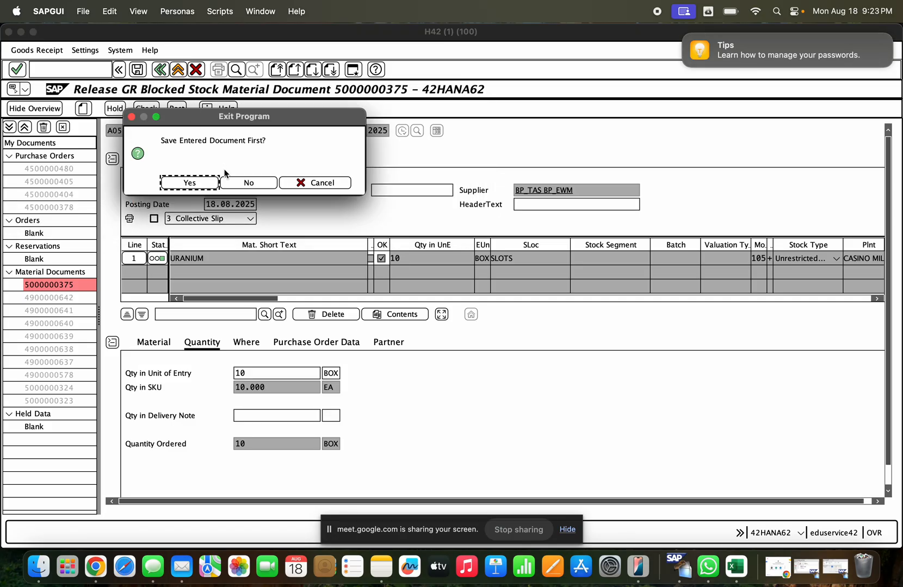
{"action": "left_click", "coordinate": [231, 183]}
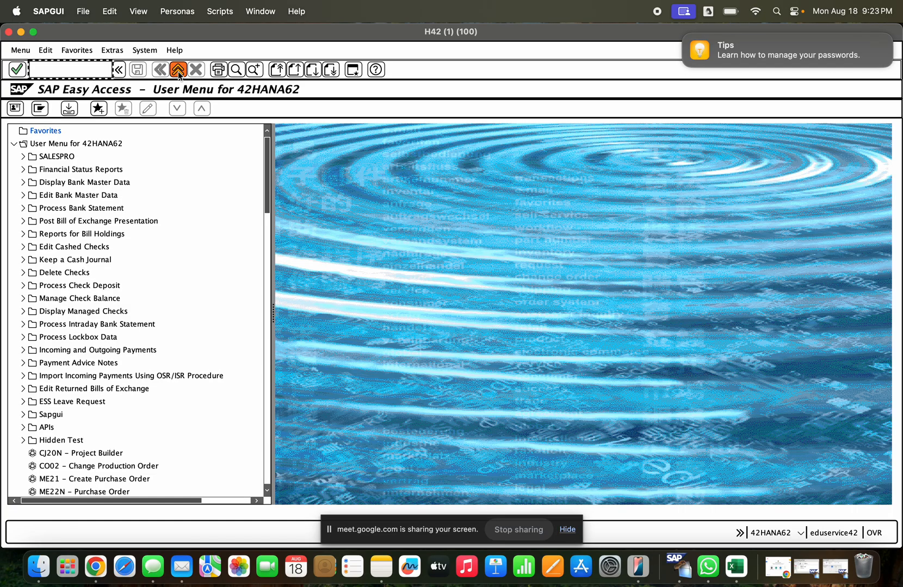
{"action": "left_click", "coordinate": [178, 70]}
{"action": "left_click", "coordinate": [835, 569]}
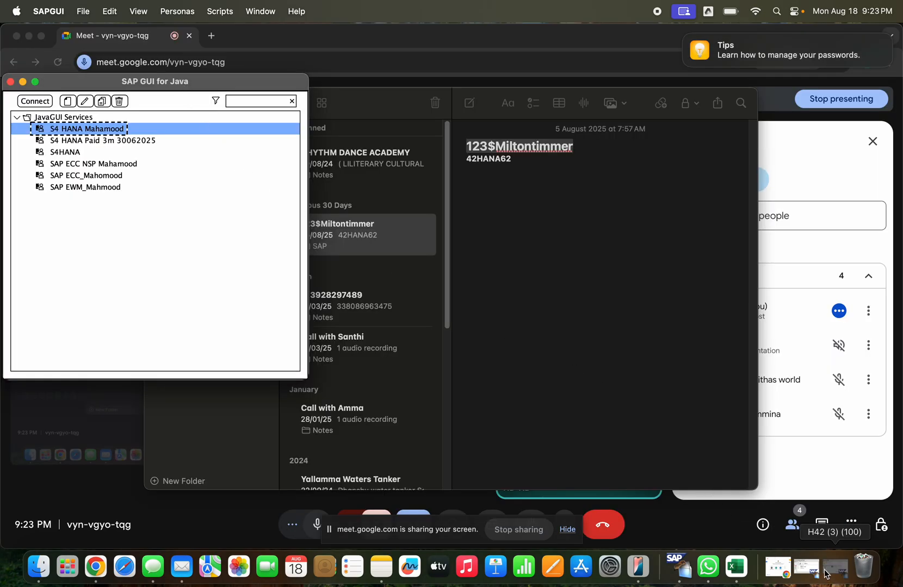
{"action": "left_click", "coordinate": [66, 66]}
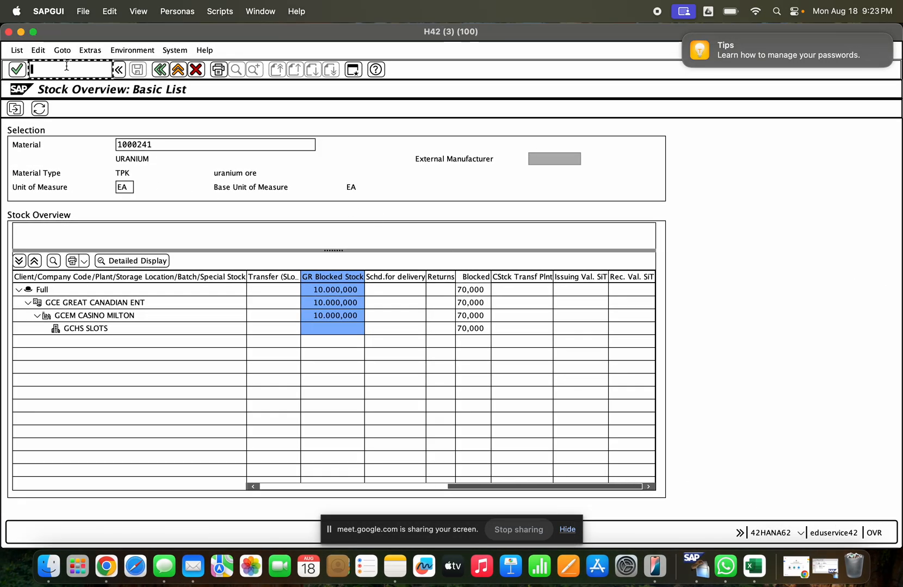
{"action": "type", "text": "/nmigo"}
{"action": "key", "text": "Return"}
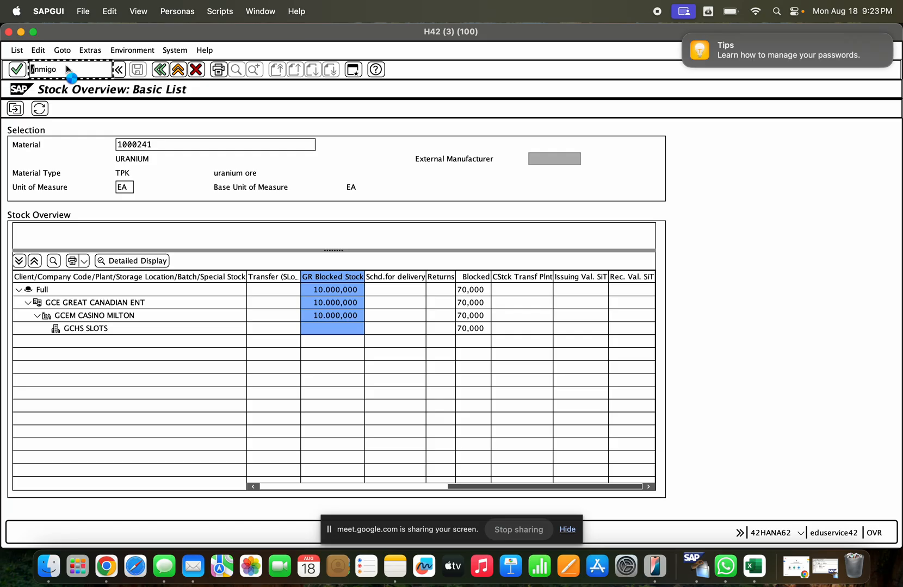
{"action": "left_click", "coordinate": [317, 131]}
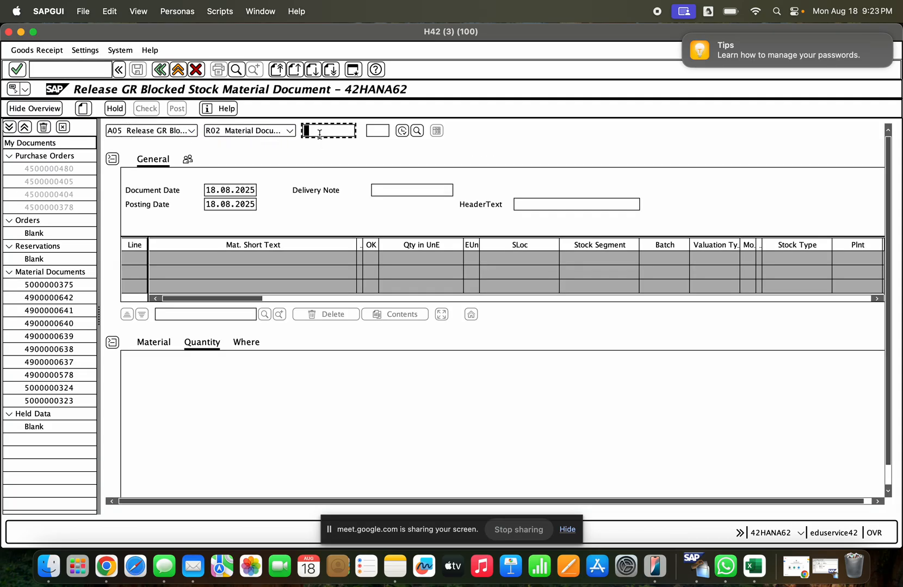
{"action": "left_click", "coordinate": [323, 142]}
{"action": "key", "text": "Return"}
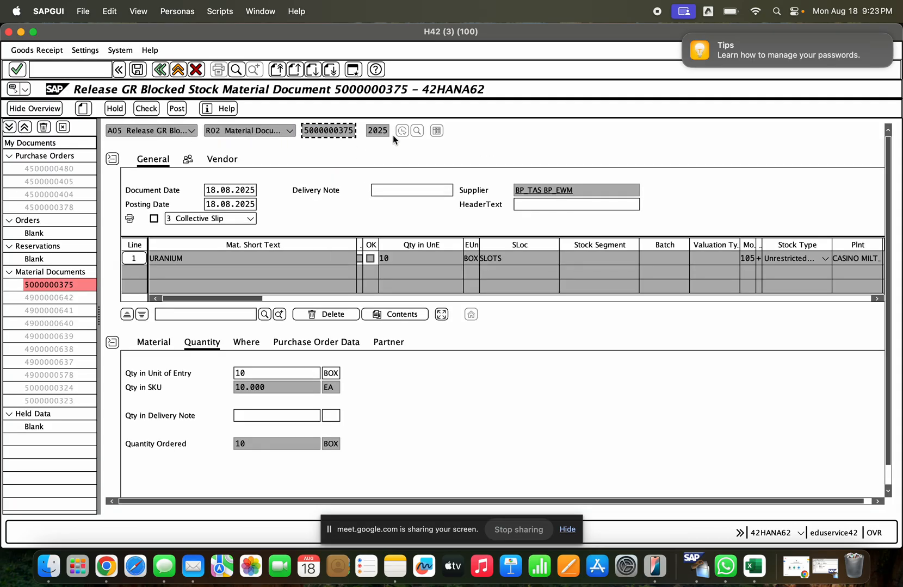
- Mark the URANIUM item as OK, check the document and post the release from GR blocked stock
{"action": "left_click", "coordinate": [159, 491]}
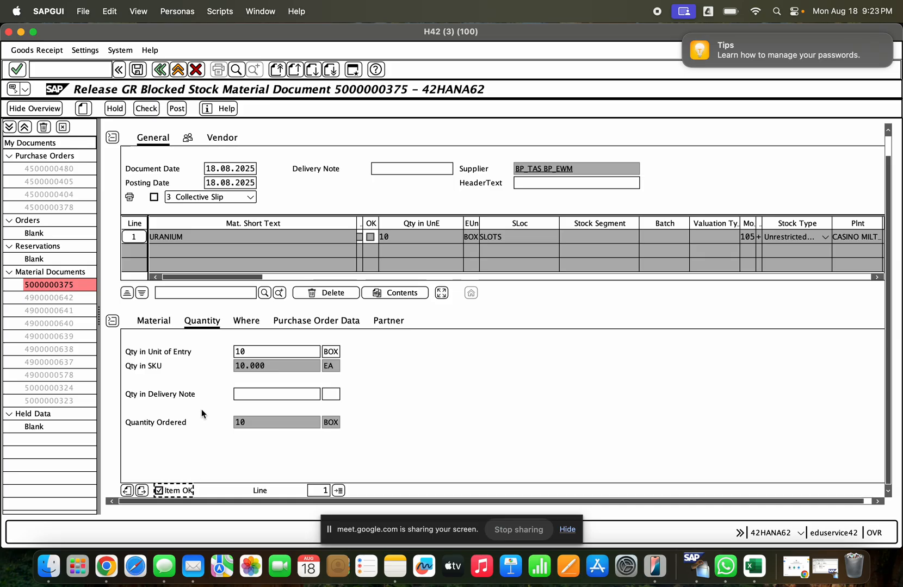
{"action": "left_click", "coordinate": [147, 110]}
{"action": "left_click", "coordinate": [176, 109]}
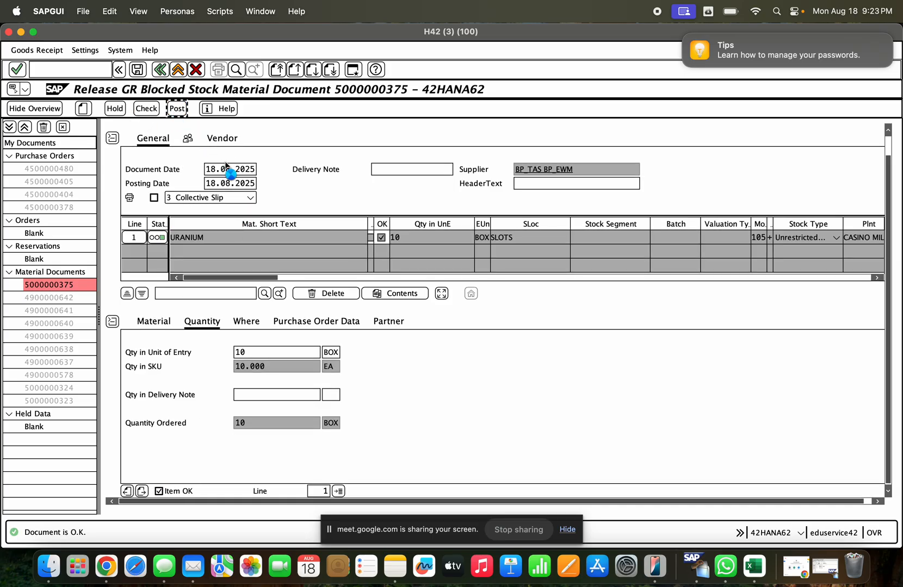
- Display the newly posted material document and examine the accounting document linked in its document information
{"action": "left_click", "coordinate": [184, 136]}
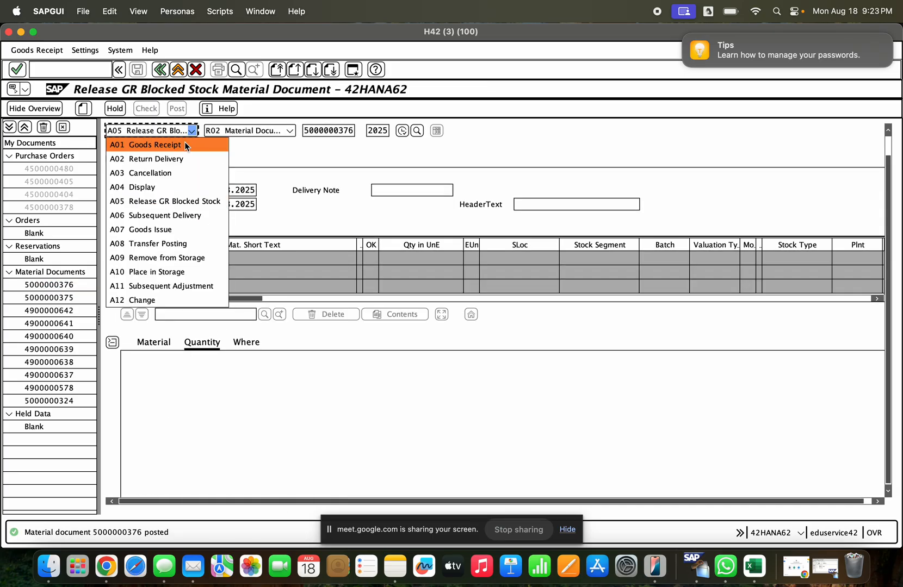
{"action": "left_click", "coordinate": [173, 190]}
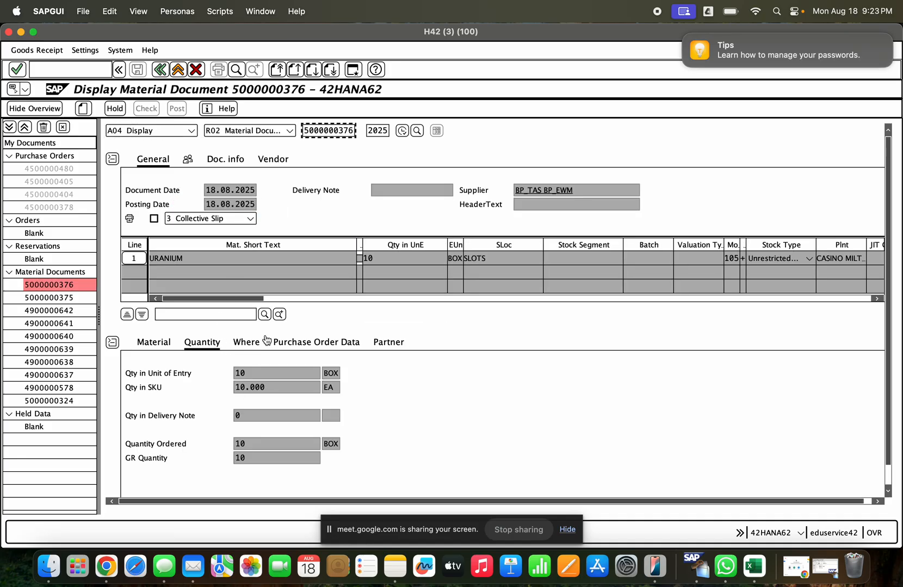
{"action": "left_click", "coordinate": [215, 166]}
{"action": "left_click", "coordinate": [519, 190]}
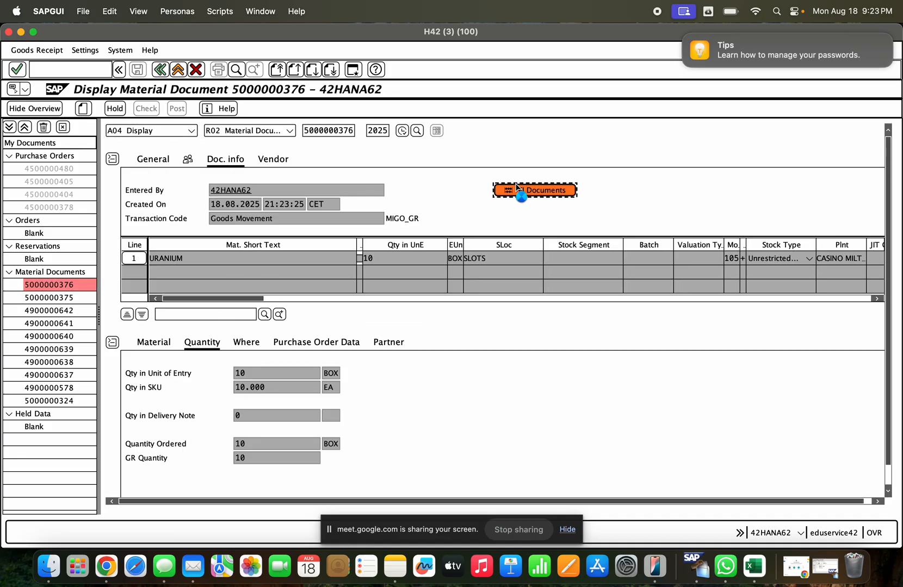
{"action": "double_click", "coordinate": [118, 100]}
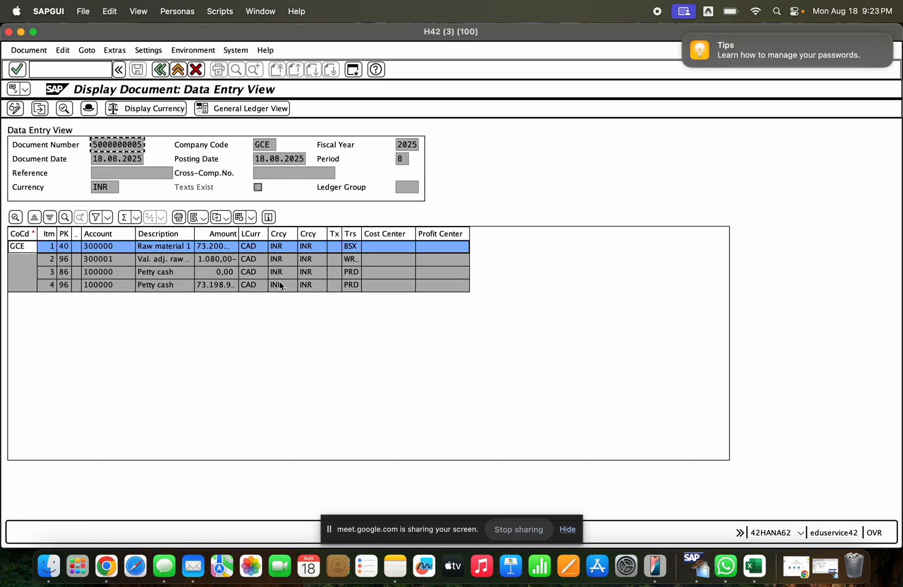
{"action": "left_click", "coordinate": [161, 69]}
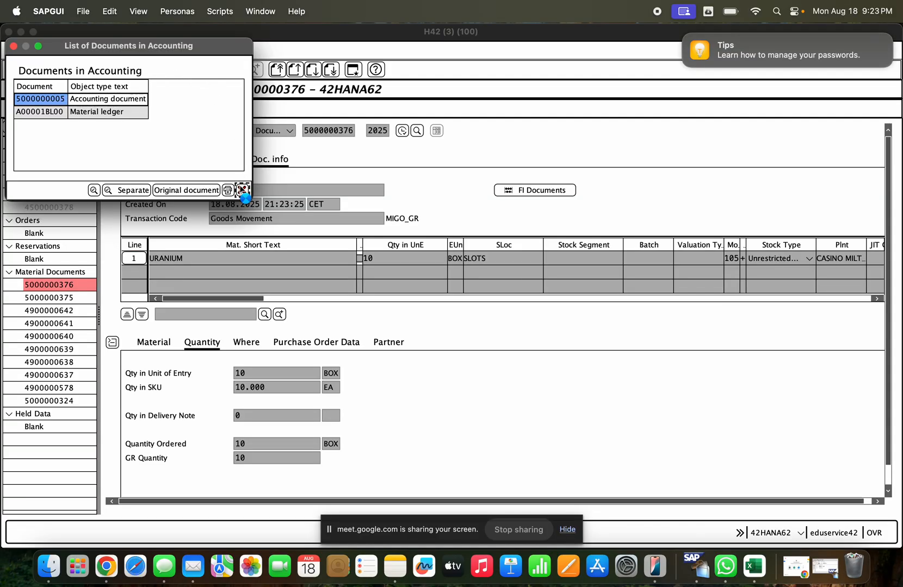
{"action": "left_click", "coordinate": [241, 190]}
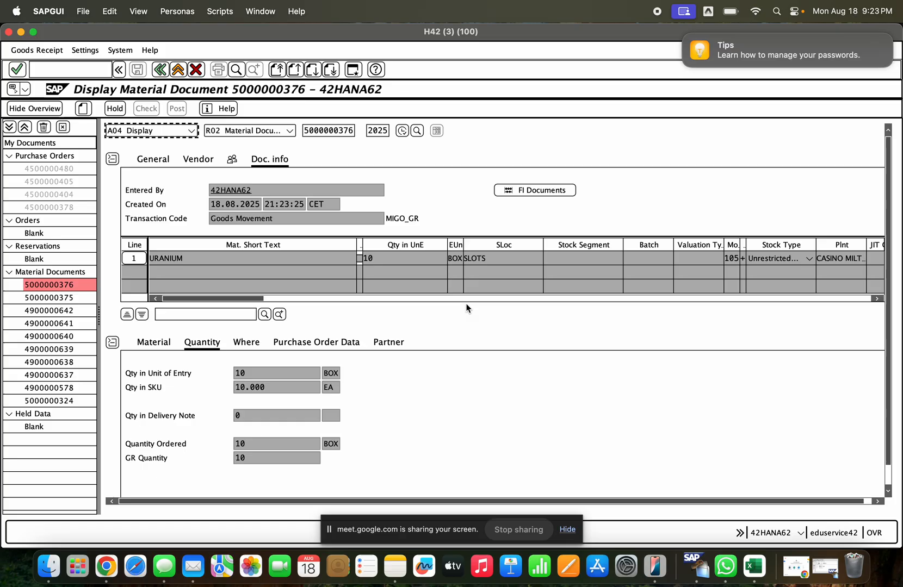
- Review the item's purchase order and location details, and examine unrestricted and GR blocked stock of material 1000241 in the stock overview
{"action": "left_click", "coordinate": [293, 348]}
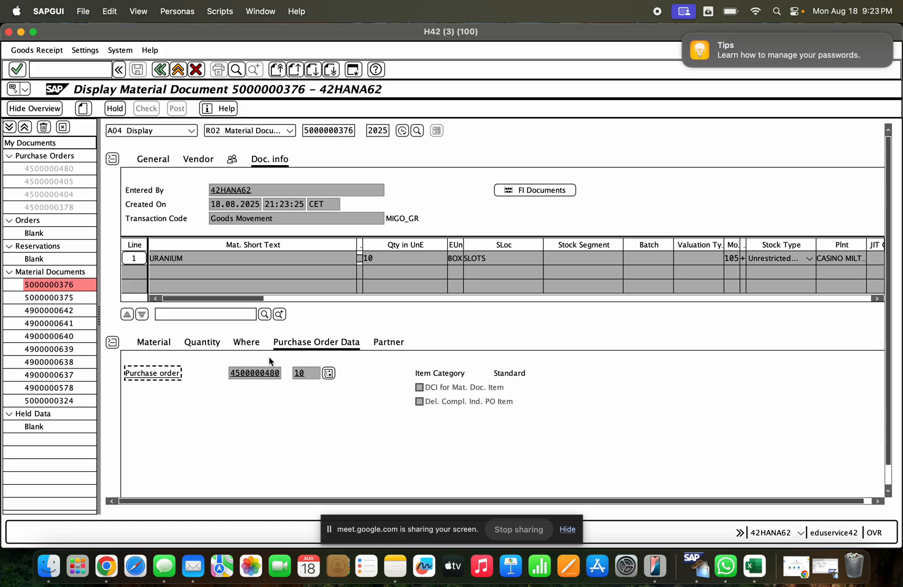
{"action": "left_click", "coordinate": [255, 348]}
{"action": "left_click", "coordinate": [422, 401]}
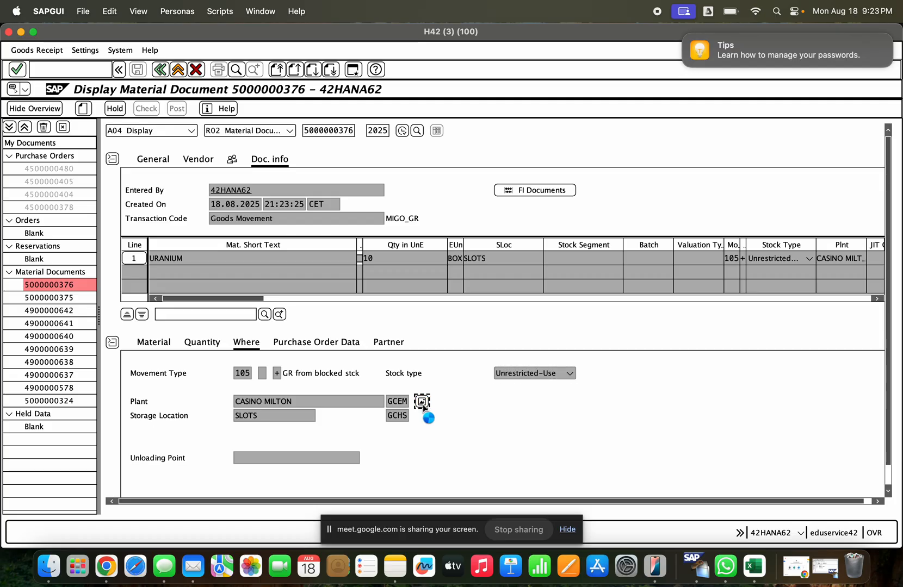
{"action": "left_click", "coordinate": [284, 329]}
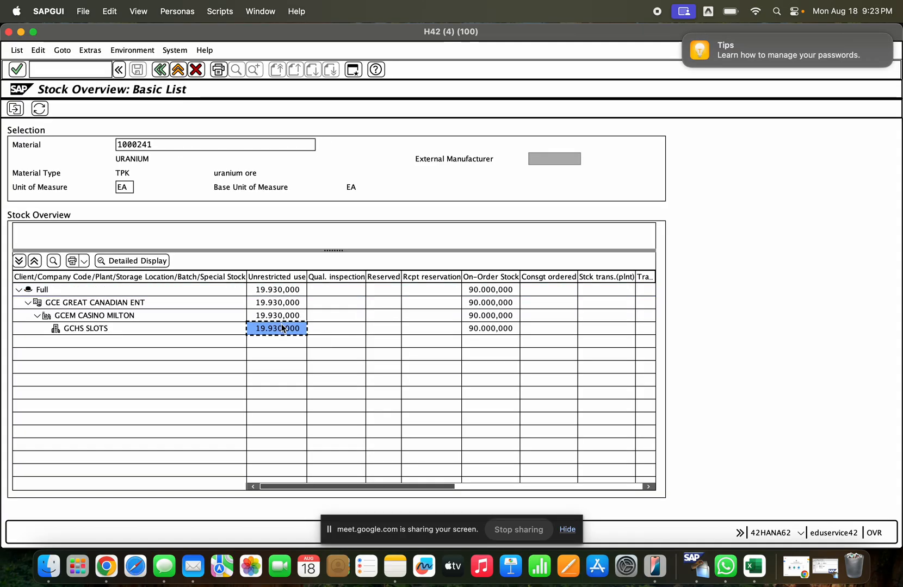
{"action": "left_click", "coordinate": [467, 487]}
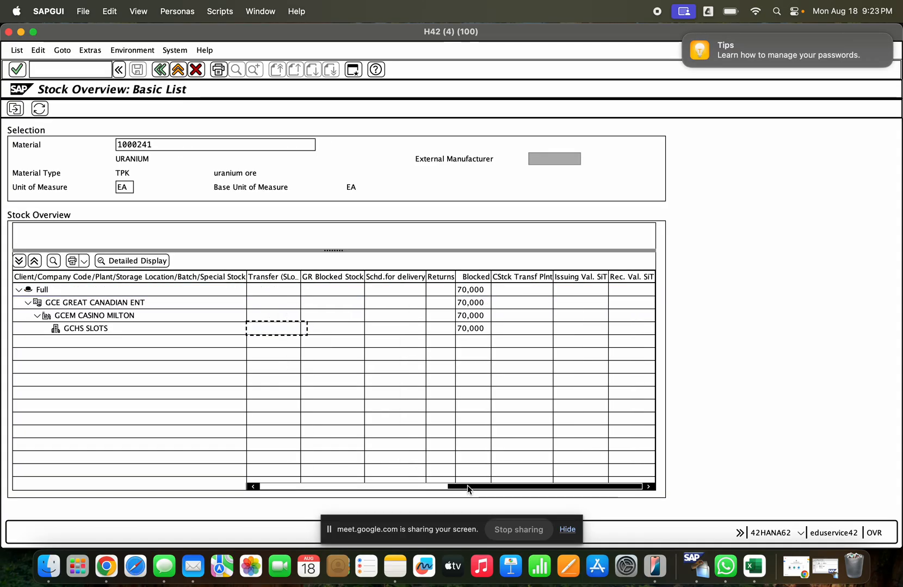
{"action": "left_click", "coordinate": [333, 277]}
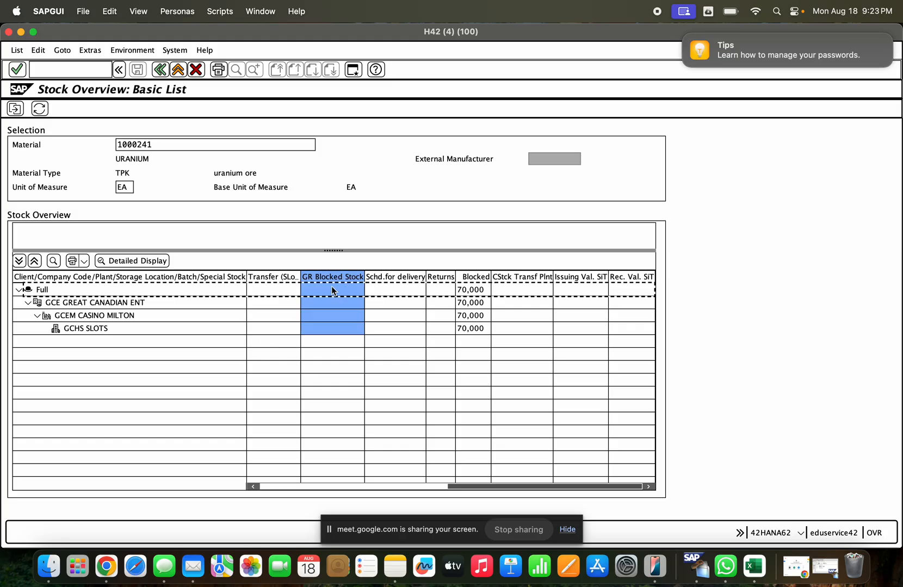
{"action": "left_click", "coordinate": [163, 71]}
{"action": "left_click", "coordinate": [163, 70]}
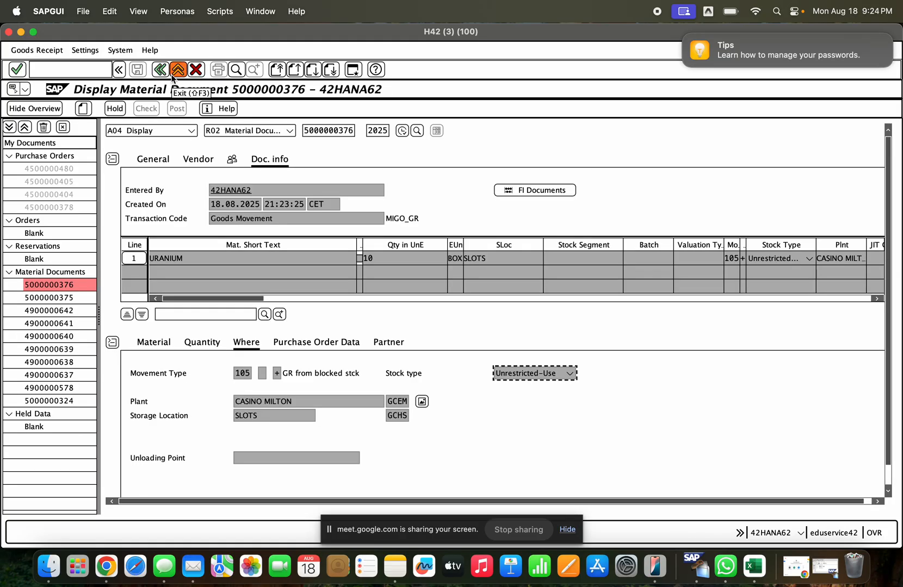
- Exit the material document display, switch to the other session and start transaction ME23N in place of its open document
{"action": "left_click", "coordinate": [172, 76]}
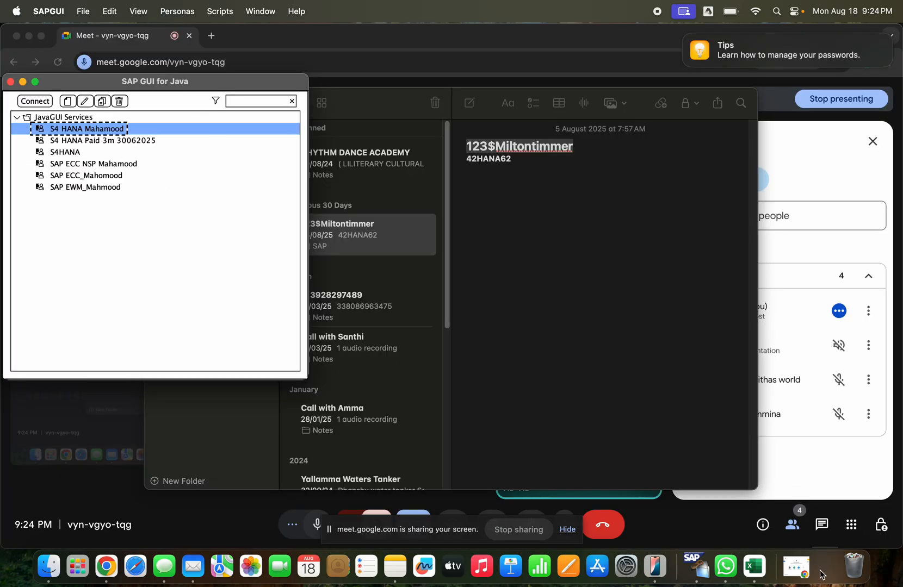
{"action": "left_click", "coordinate": [825, 567]}
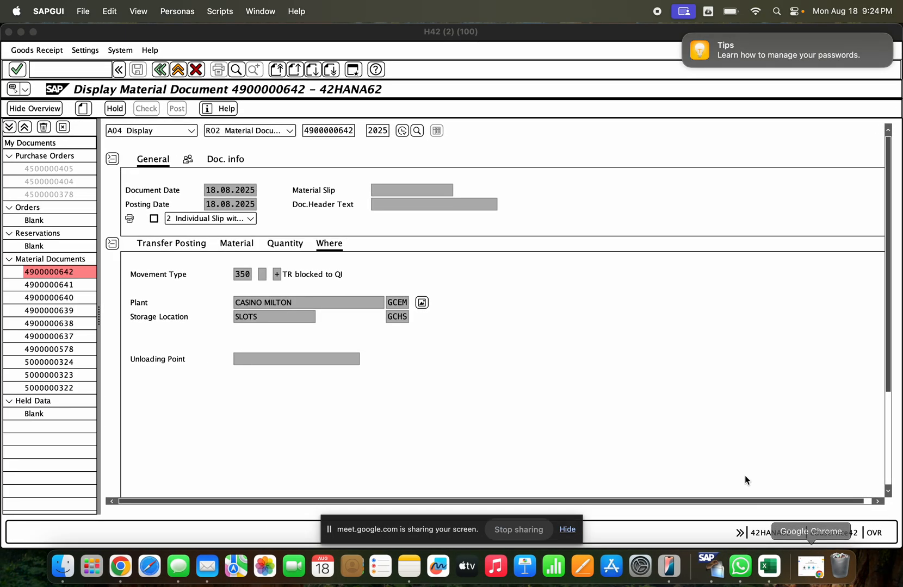
{"action": "left_click", "coordinate": [161, 69]}
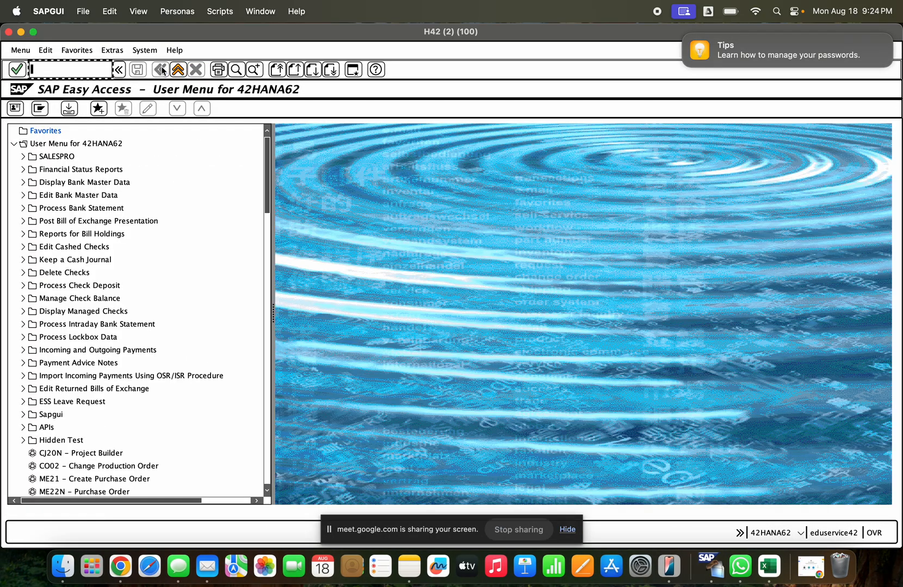
{"action": "type", "text": "me2"}
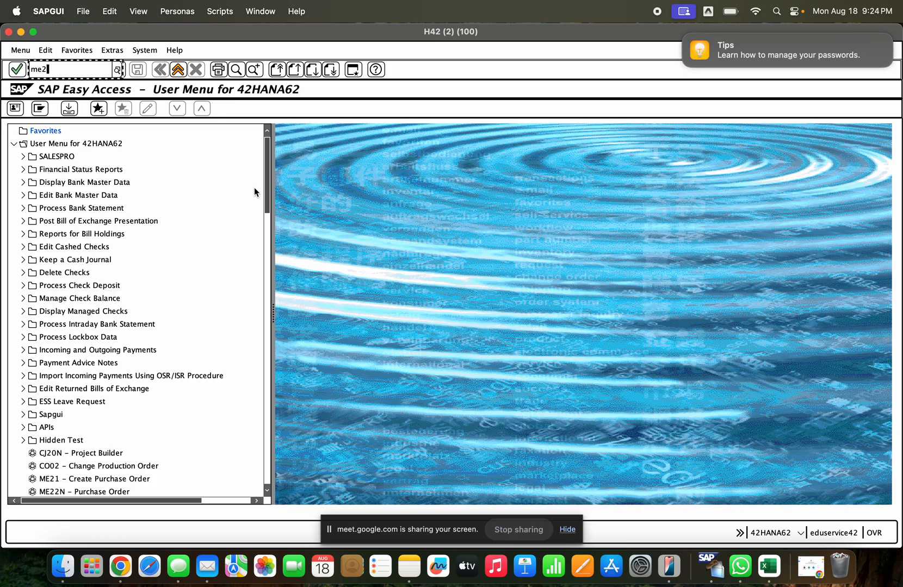
{"action": "type", "text": "3n"}
{"action": "key", "text": "Return"}
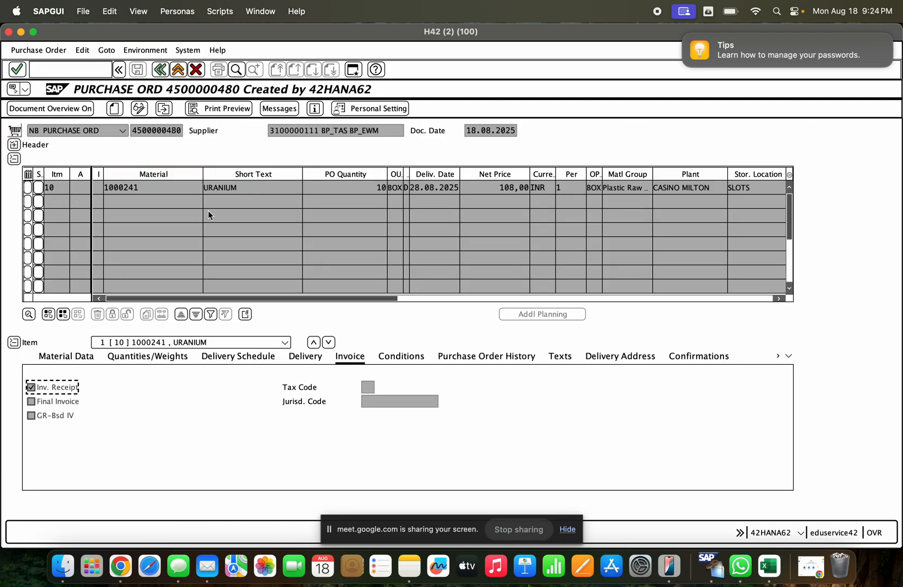
- Compare the ordered quantity with the 105 and 103 entries in the purchase order history, and check the item's delivery settings
{"action": "left_click", "coordinate": [479, 363]}
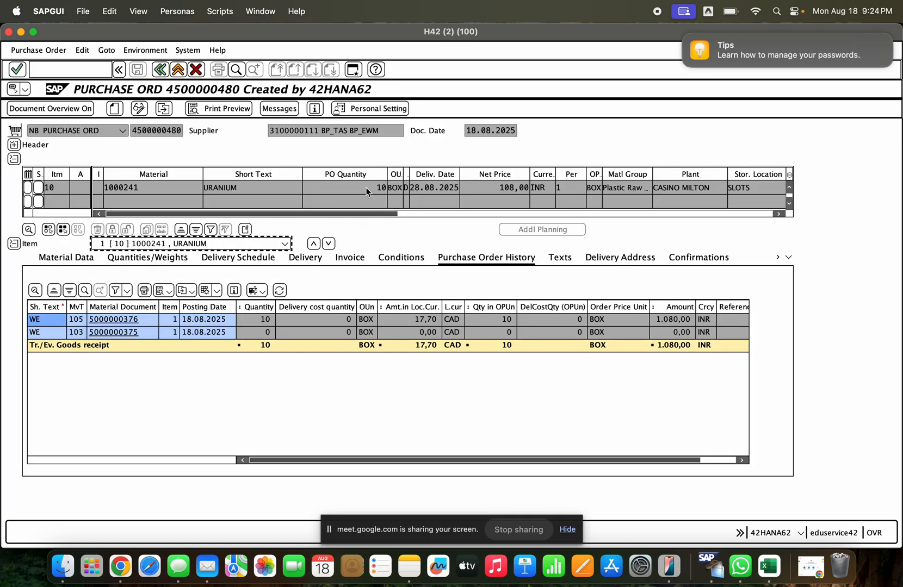
{"action": "left_click_drag", "start_coordinate": [366, 187], "coordinate": [385, 187]}
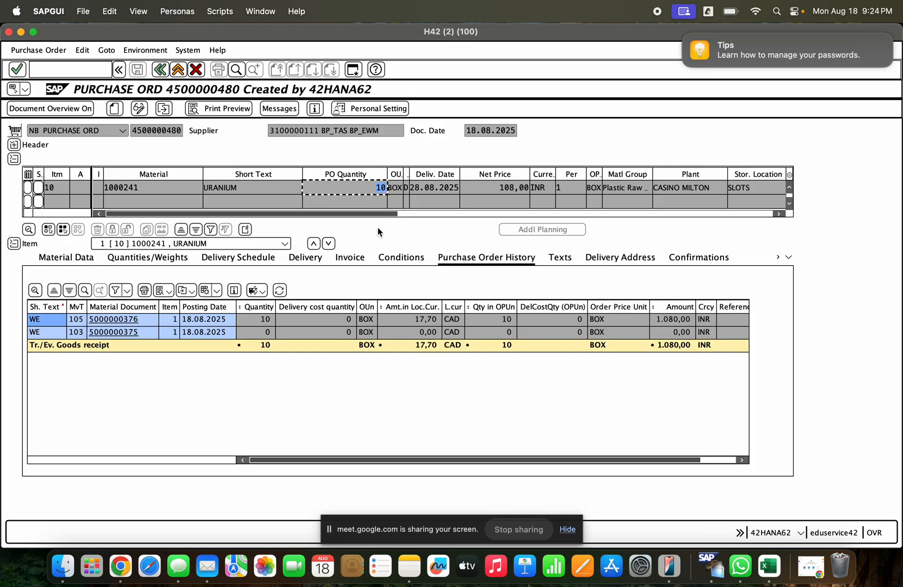
{"action": "left_click", "coordinate": [301, 336]}
{"action": "left_click", "coordinate": [299, 323]}
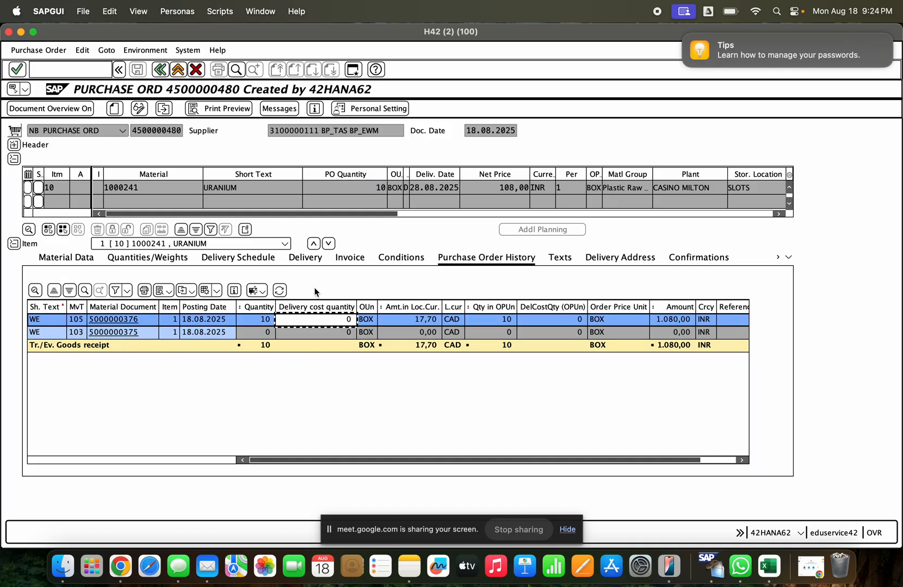
{"action": "left_click", "coordinate": [301, 262]}
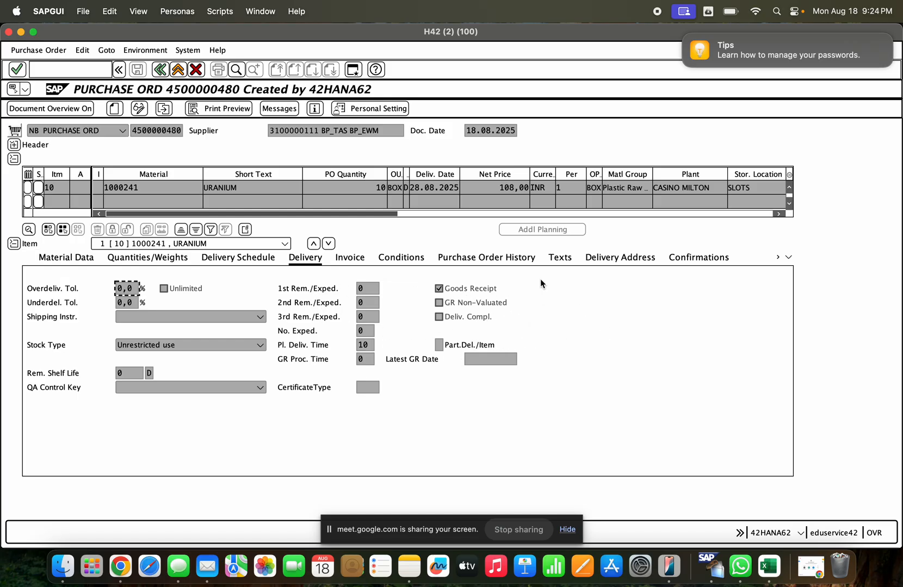
{"action": "left_click", "coordinate": [455, 320]}
- Look up purchasing documents for material 1000241 in plant GCEM and open the earlier NB purchase order
{"action": "left_click", "coordinate": [163, 109]}
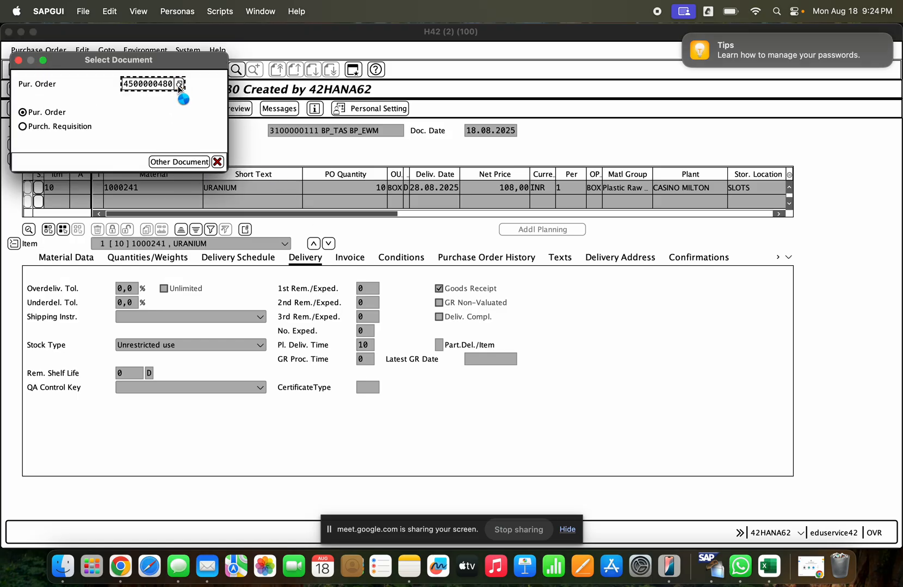
{"action": "left_click", "coordinate": [179, 86]}
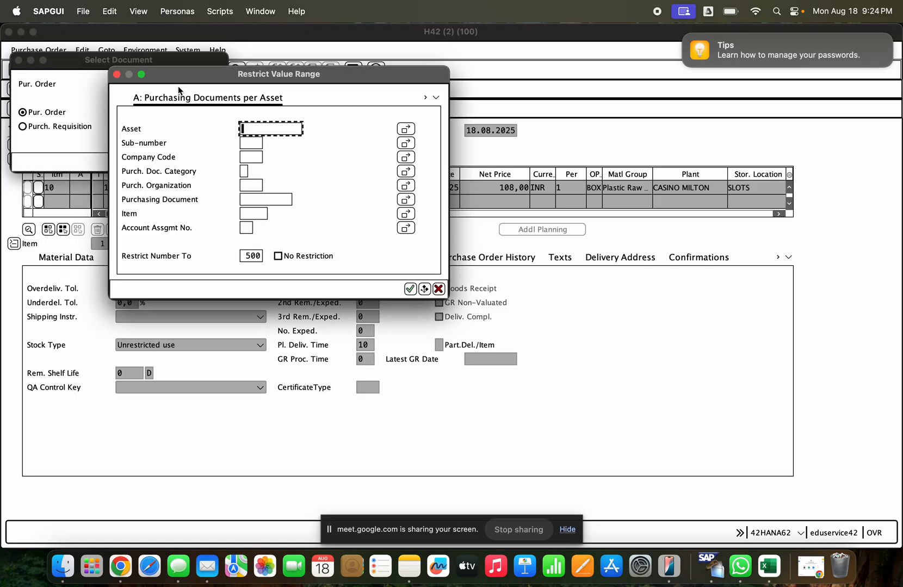
{"action": "left_click", "coordinate": [436, 98]}
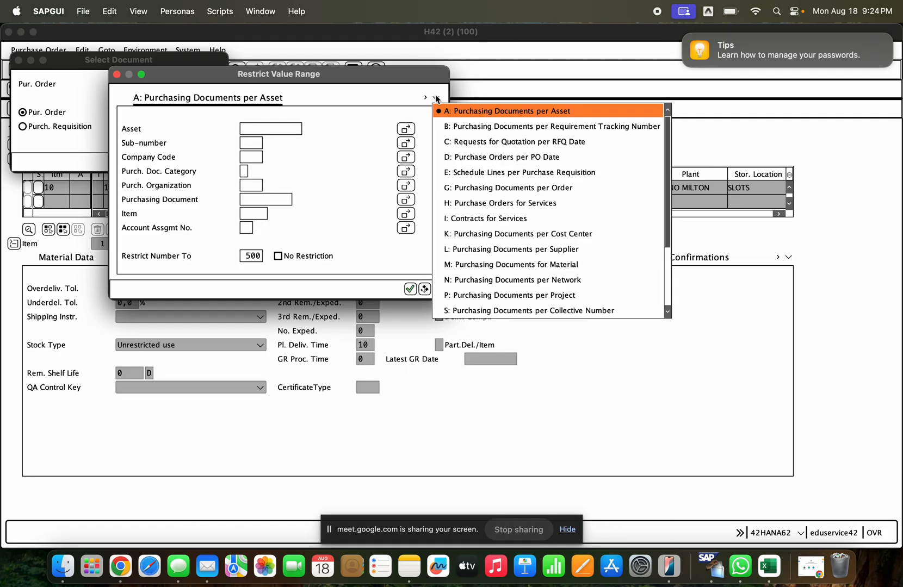
{"action": "left_click", "coordinate": [523, 265]}
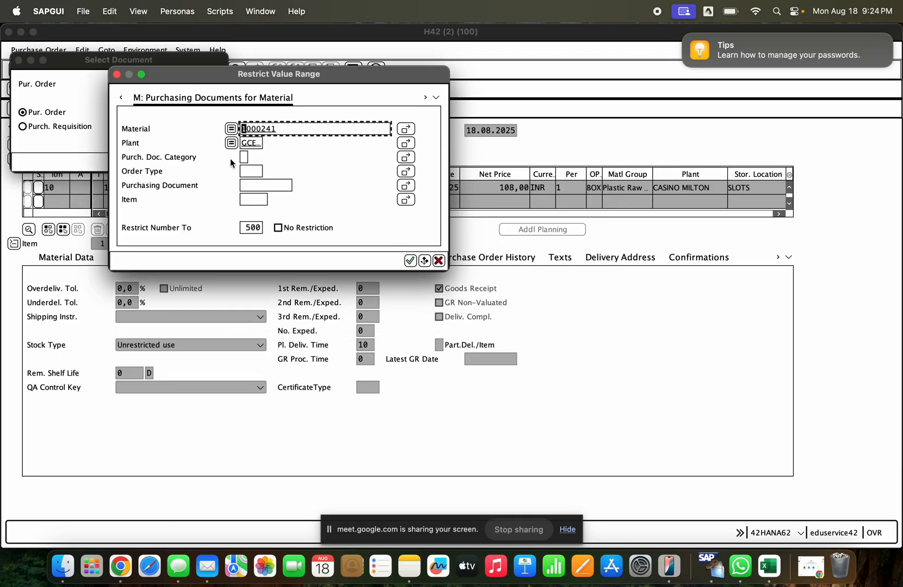
{"action": "key", "text": "Return"}
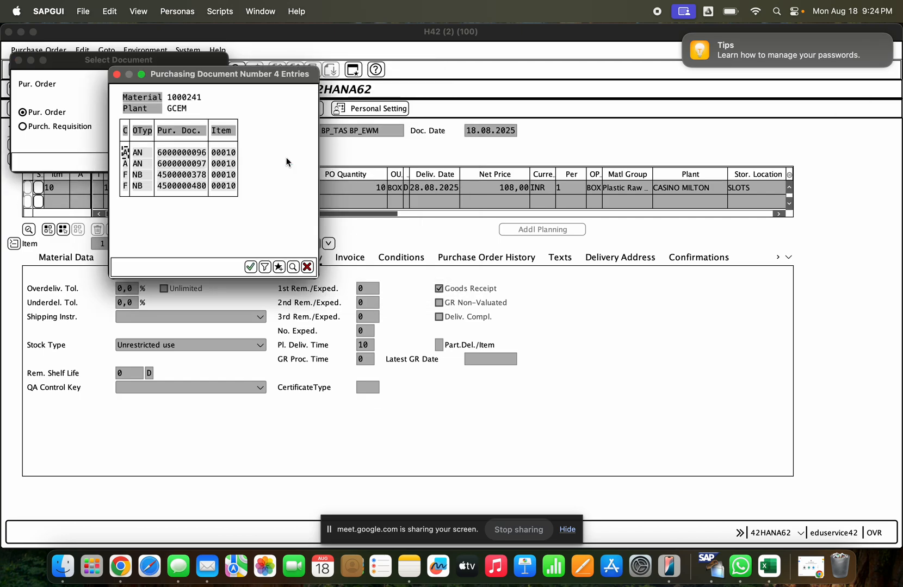
{"action": "double_click", "coordinate": [185, 176]}
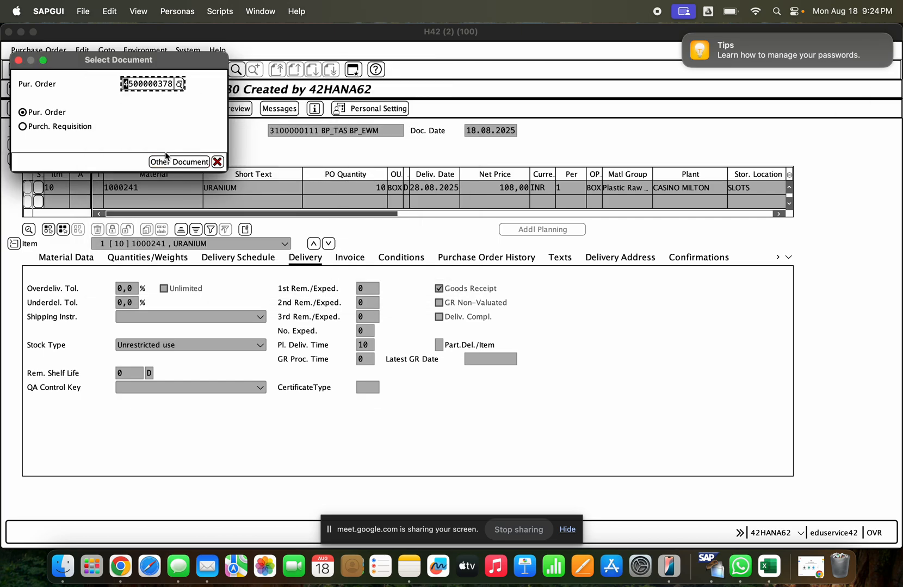
{"action": "left_click", "coordinate": [167, 158]}
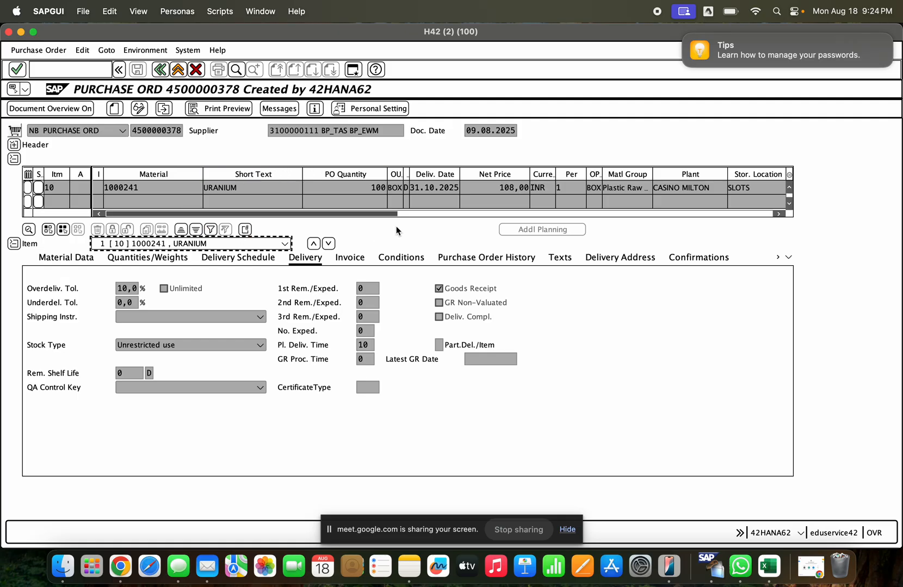
- Examine the purchase order history, comparing goods receipt and invoice receipt quantities with the ordered quantity
{"action": "left_click", "coordinate": [523, 262]}
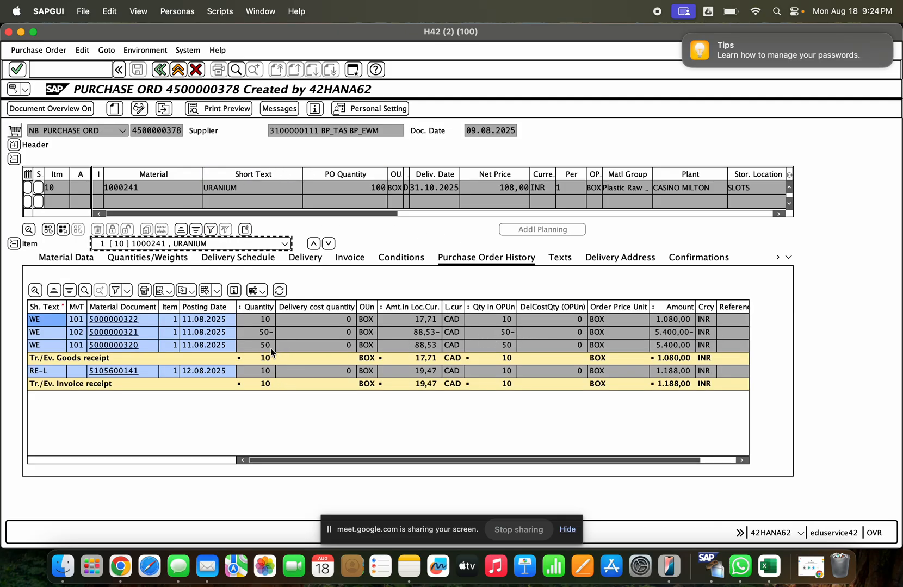
{"action": "left_click", "coordinate": [270, 346]}
{"action": "left_click", "coordinate": [272, 359]}
{"action": "left_click", "coordinate": [272, 372]}
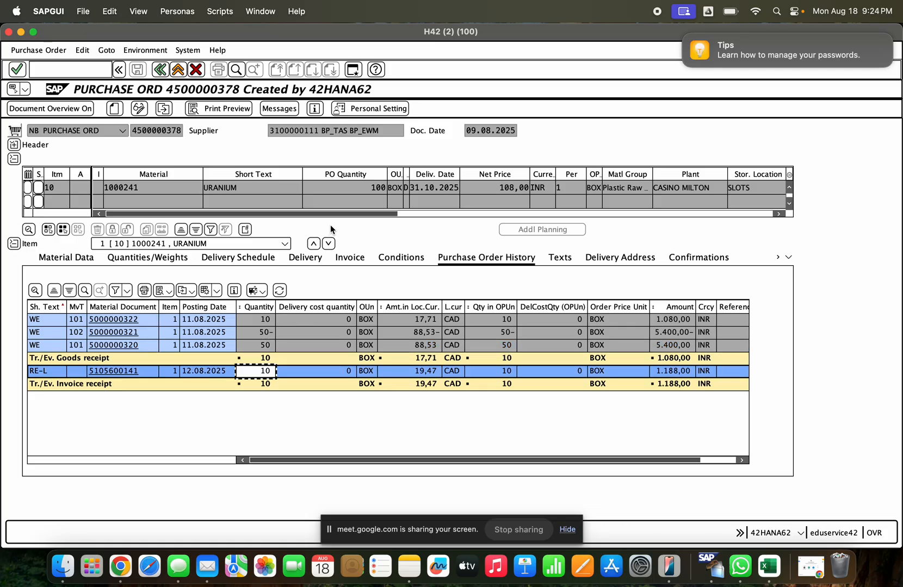
{"action": "left_click", "coordinate": [349, 184]}
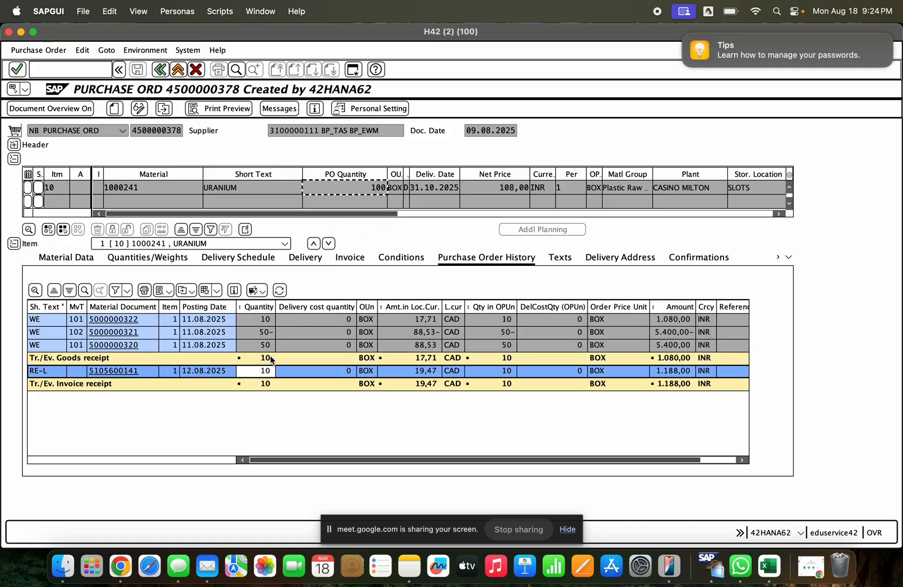
{"action": "left_click", "coordinate": [271, 358]}
{"action": "left_click", "coordinate": [266, 383]}
{"action": "left_click", "coordinate": [362, 188]}
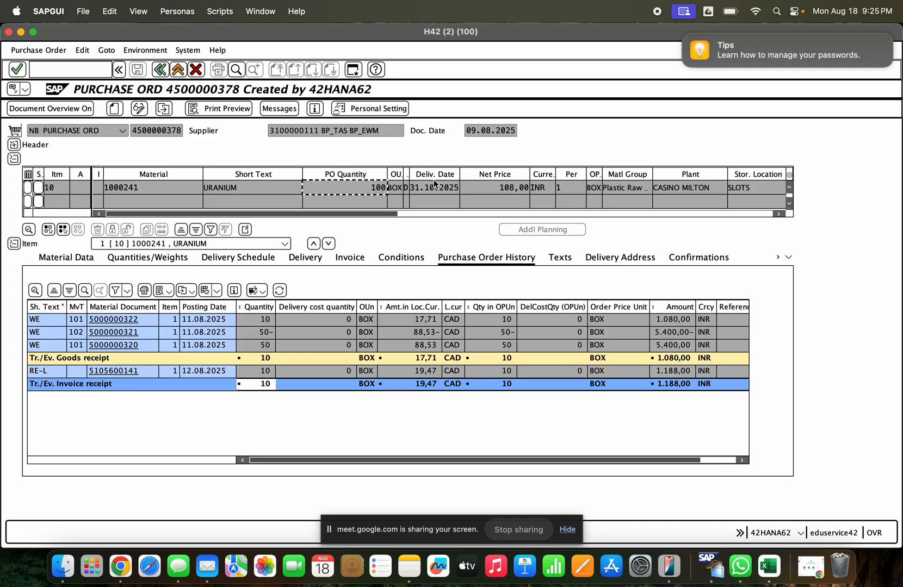
- Switch to the other session, start transaction MIGO and choose A01 Goods Receipt as the operation
{"action": "key", "text": "super+grave"}
{"action": "type", "text": "migo"}
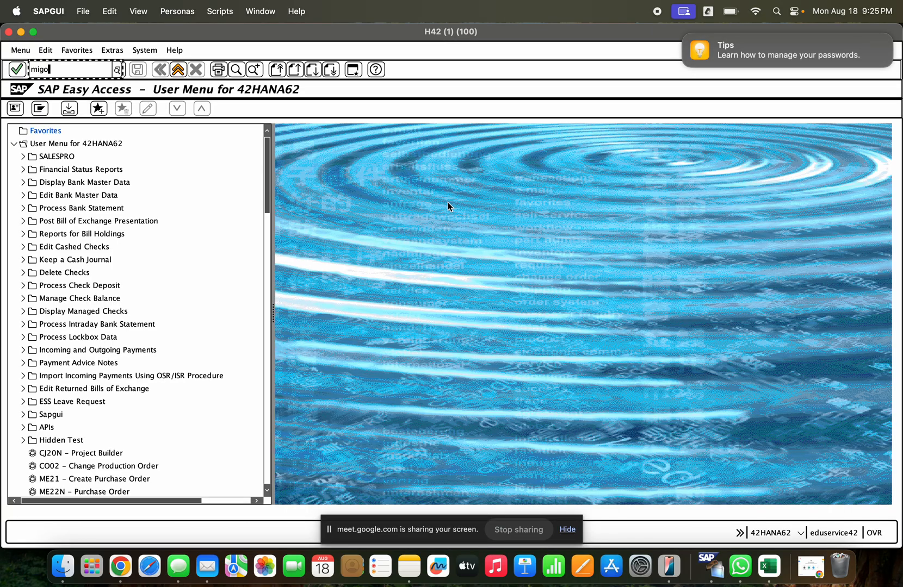
{"action": "key", "text": "Return"}
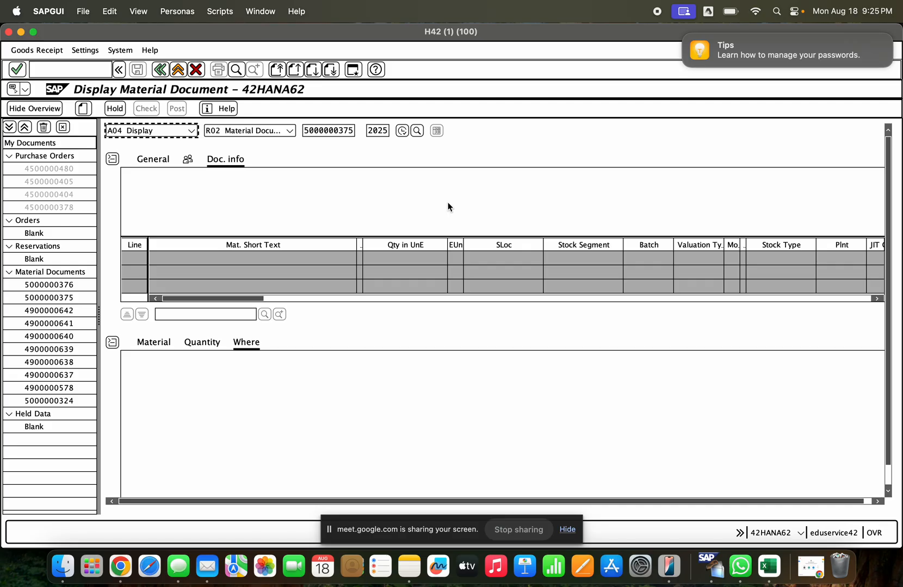
{"action": "left_click", "coordinate": [191, 131]}
{"action": "left_click", "coordinate": [169, 145]}
{"action": "left_click", "coordinate": [56, 50]}
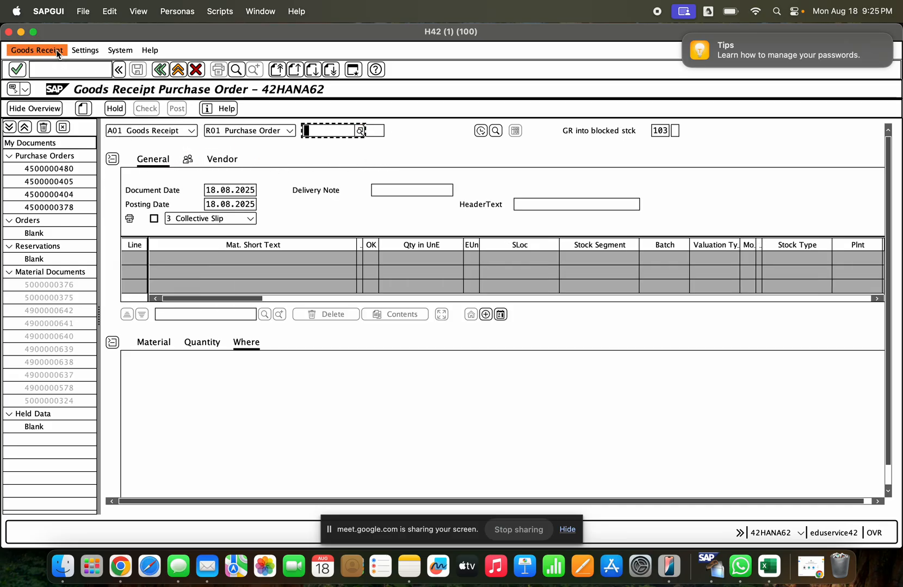
- Try to copy the displayed NB purchase order's number from the other session into the goods receipt
{"action": "left_click", "coordinate": [21, 32]}
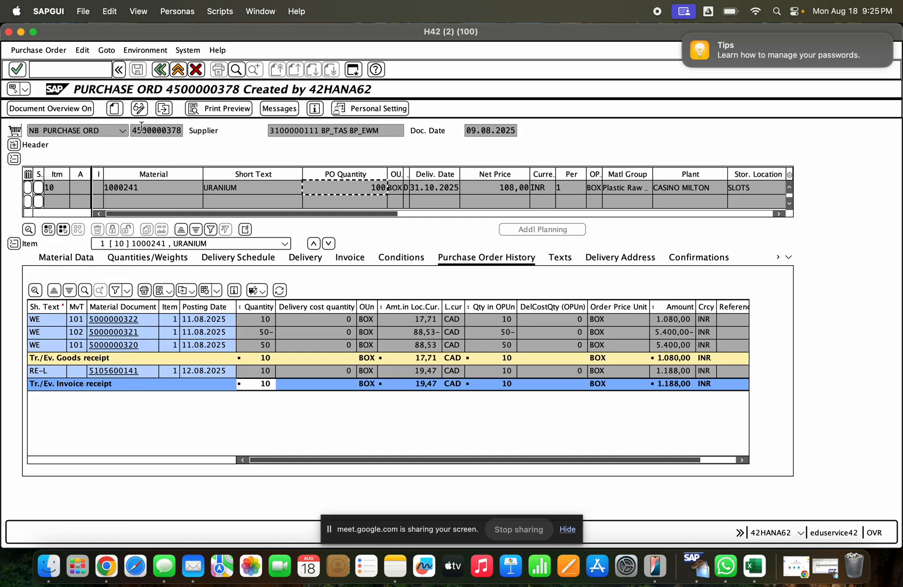
{"action": "left_click_drag", "start_coordinate": [133, 128], "coordinate": [180, 130]}
{"action": "key", "text": "super+c"}
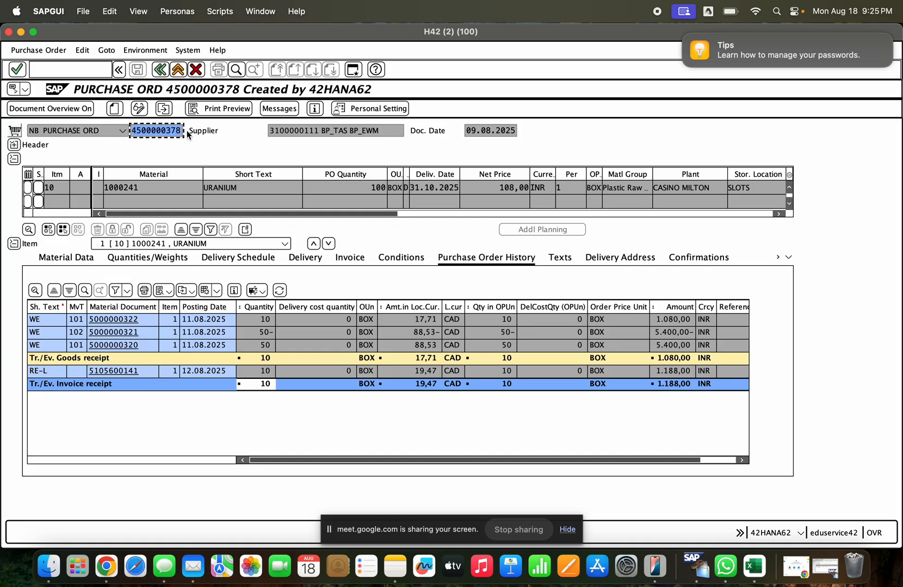
{"action": "left_click", "coordinate": [822, 575]}
{"action": "left_click", "coordinate": [314, 134]}
{"action": "type", "text": "x"}
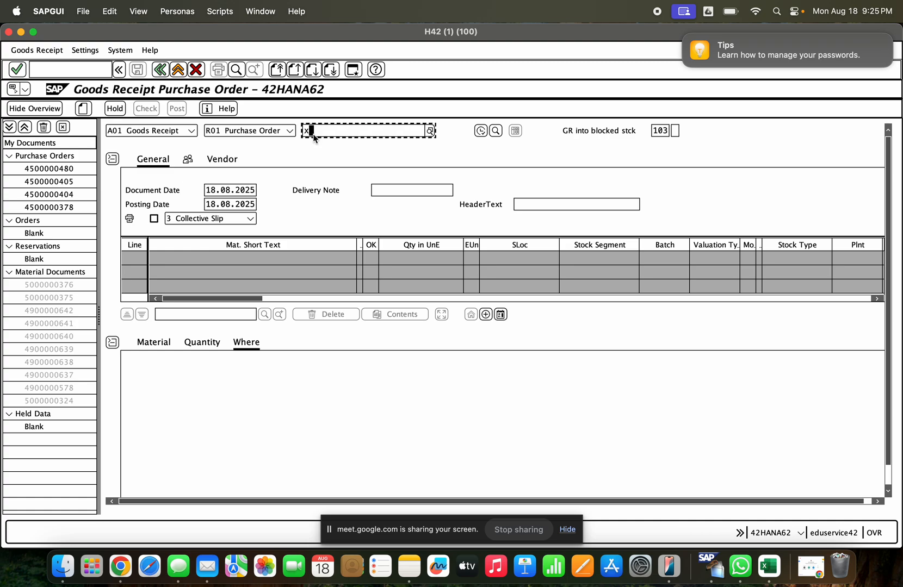
{"action": "type", "text": "v"}
{"action": "key", "text": "BackSpace"}
{"action": "key", "text": "BackSpace"}
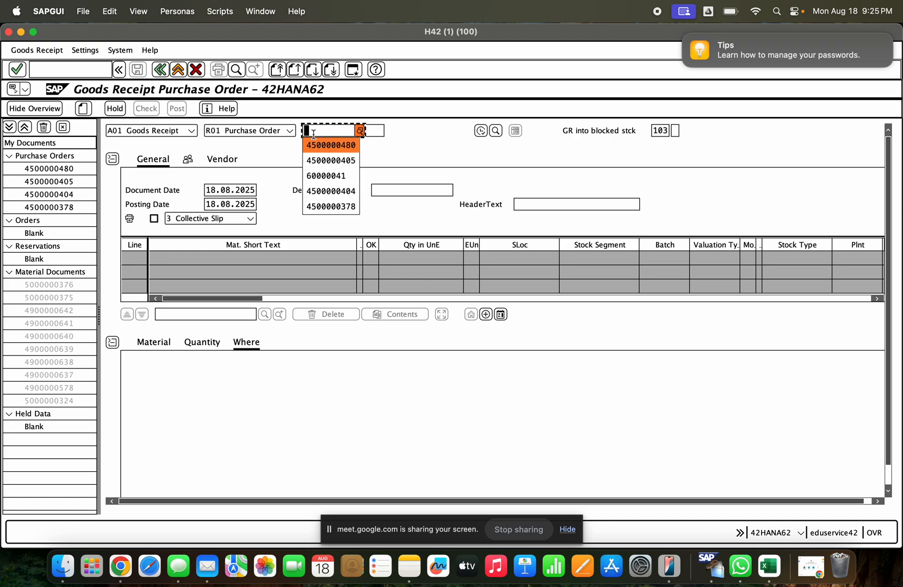
{"action": "key", "text": "super+v"}
{"action": "key", "text": "Return"}
{"action": "key", "text": "Tab"}
{"action": "key", "text": "Tab"}
{"action": "key", "text": "Tab"}
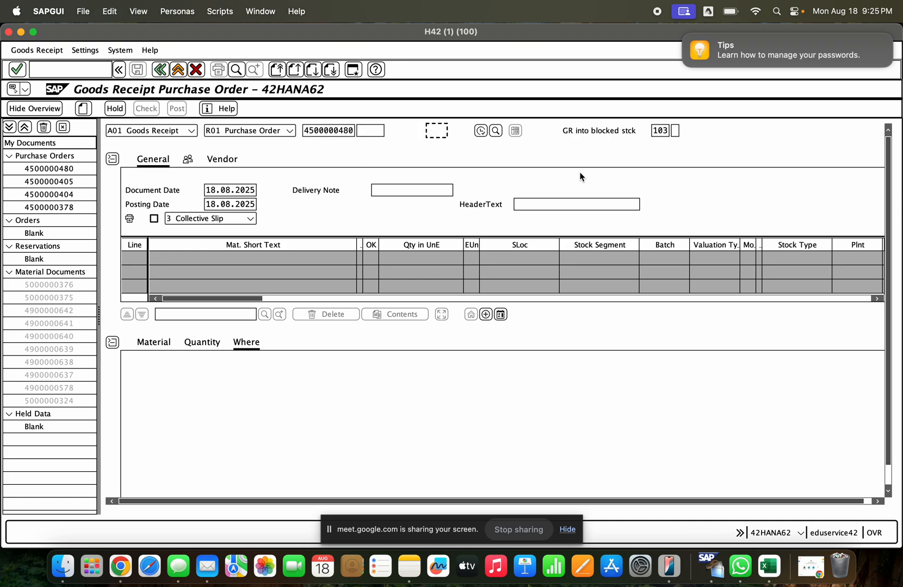
- Set the goods receipt's movement type to 101 and execute it for the entered purchase order
{"action": "type", "text": "101"}
{"action": "key", "text": "Return"}
{"action": "key", "text": "Return"}
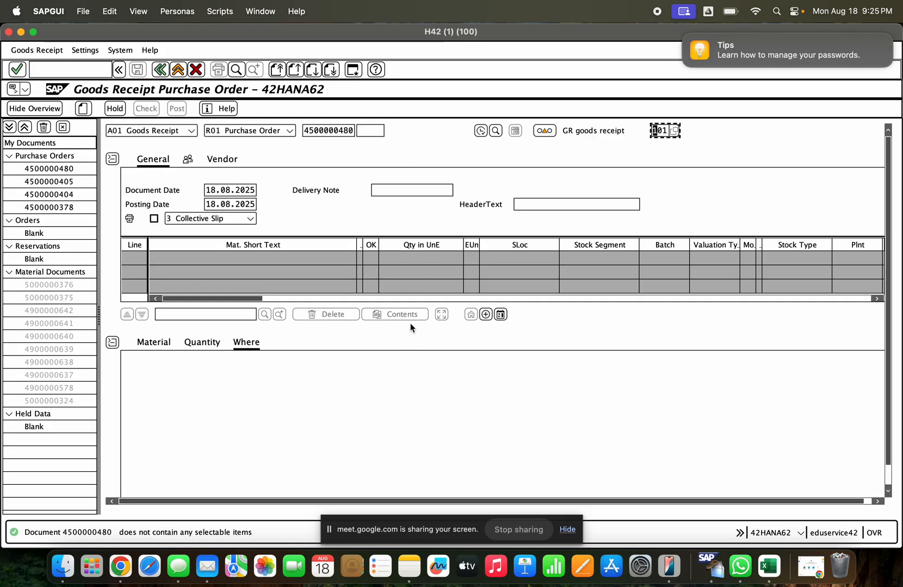
{"action": "scroll", "coordinate": [263, 162], "scroll_direction": "down", "scroll_amount": 1}
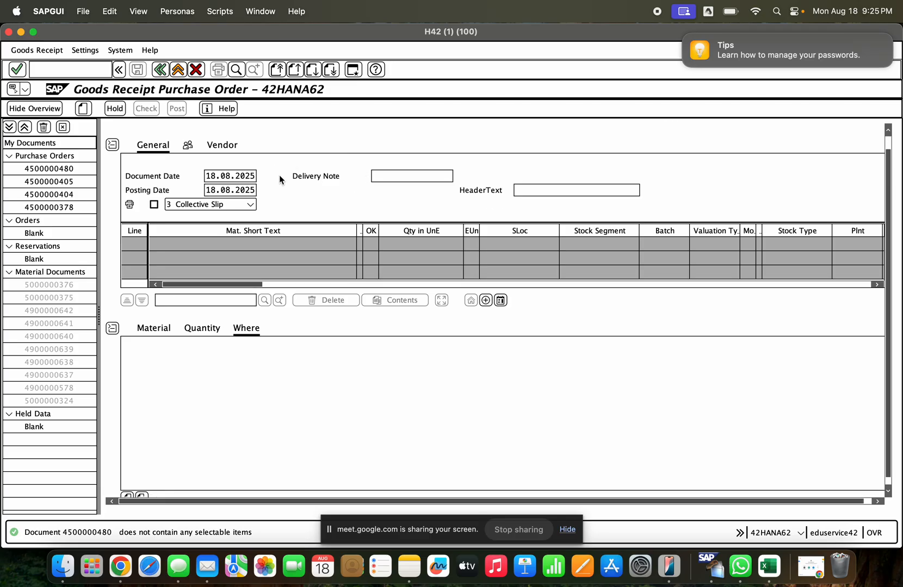
{"action": "scroll", "coordinate": [798, 128], "scroll_direction": "down", "scroll_amount": 1}
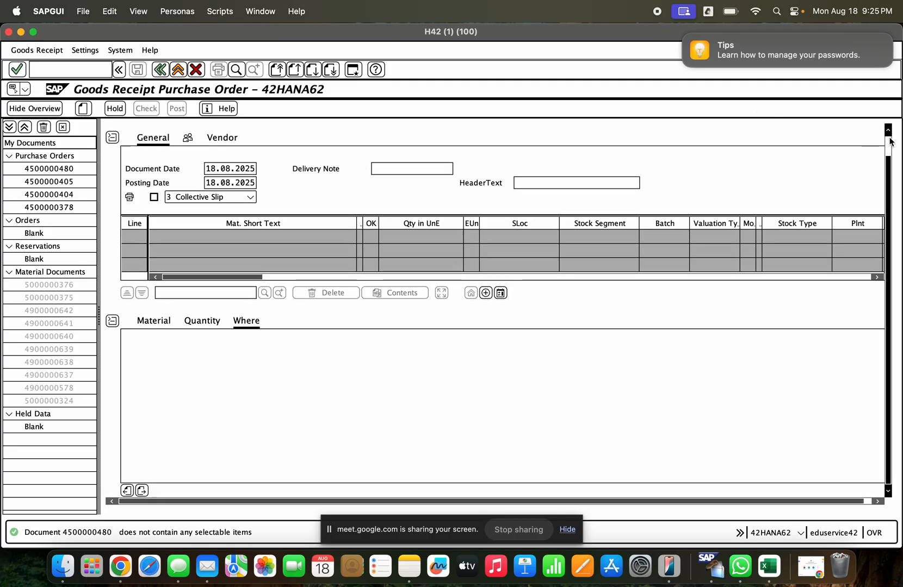
{"action": "scroll", "coordinate": [882, 136], "scroll_direction": "up", "scroll_amount": 2}
{"action": "left_click", "coordinate": [178, 130]}
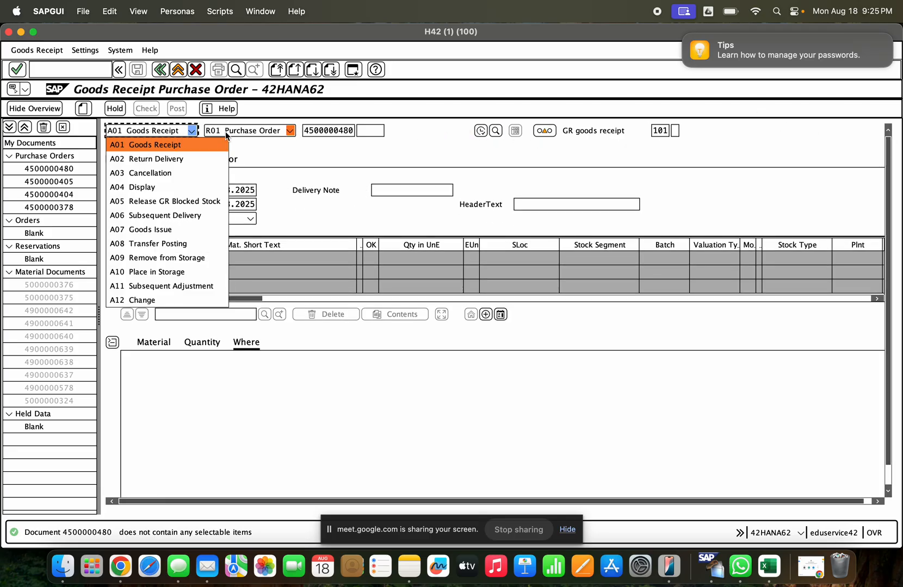
{"action": "left_click", "coordinate": [290, 131]}
{"action": "left_click", "coordinate": [341, 130]}
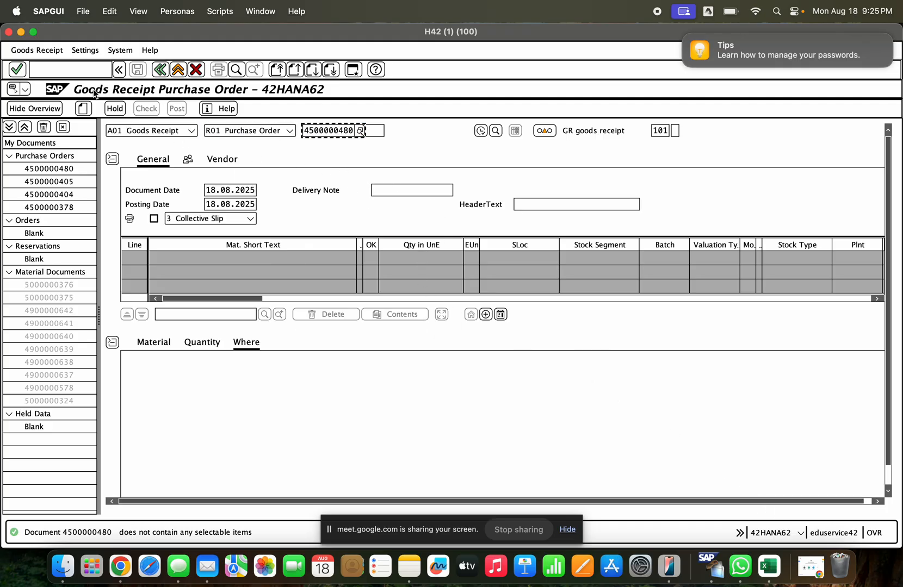
- Copy the earlier NB purchase order's number from the other session again, replace the order number in the goods receipt with it and load the items
{"action": "left_click", "coordinate": [20, 33]}
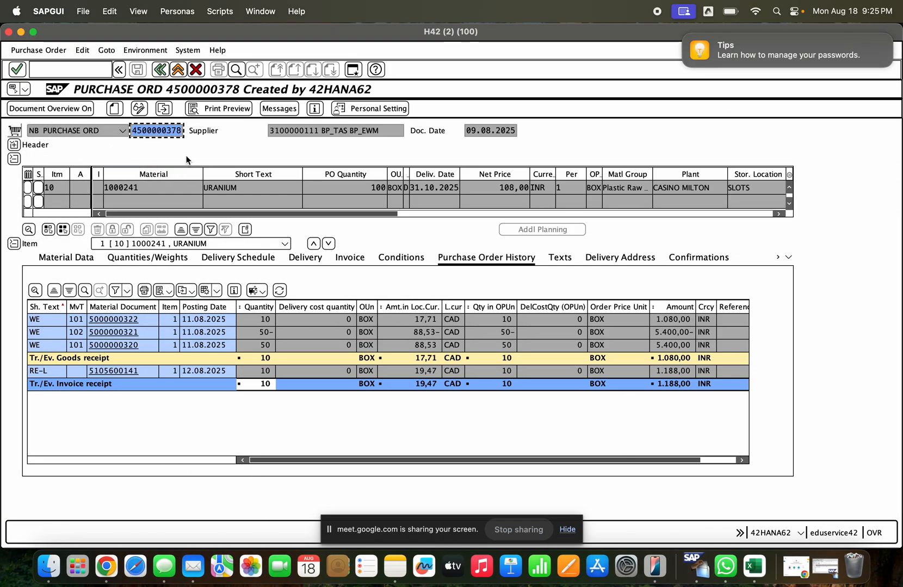
{"action": "left_click_drag", "start_coordinate": [132, 133], "coordinate": [183, 134]}
{"action": "key", "text": "super+c"}
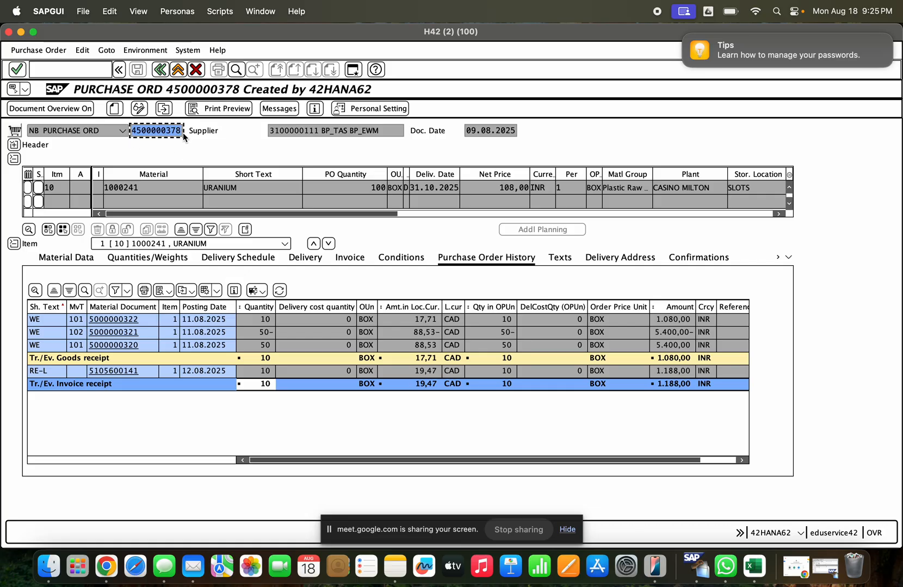
{"action": "left_click", "coordinate": [825, 565]}
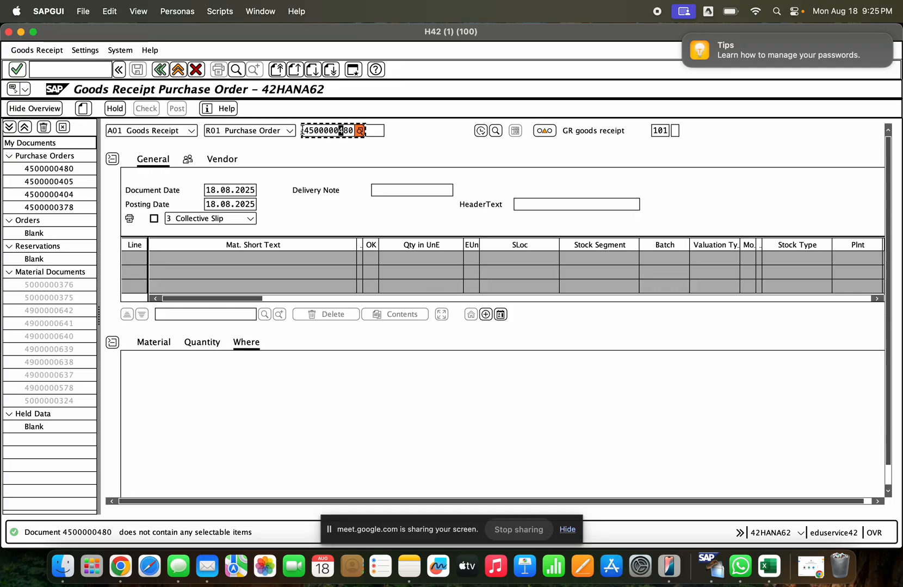
{"action": "left_click_drag", "start_coordinate": [303, 131], "coordinate": [385, 135]}
{"action": "key", "text": "super+v"}
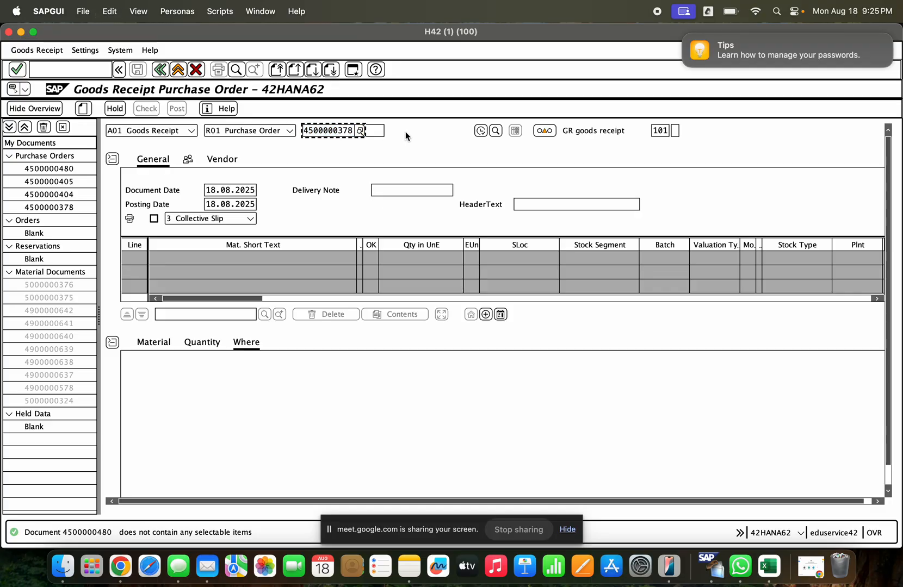
{"action": "key", "text": "Return"}
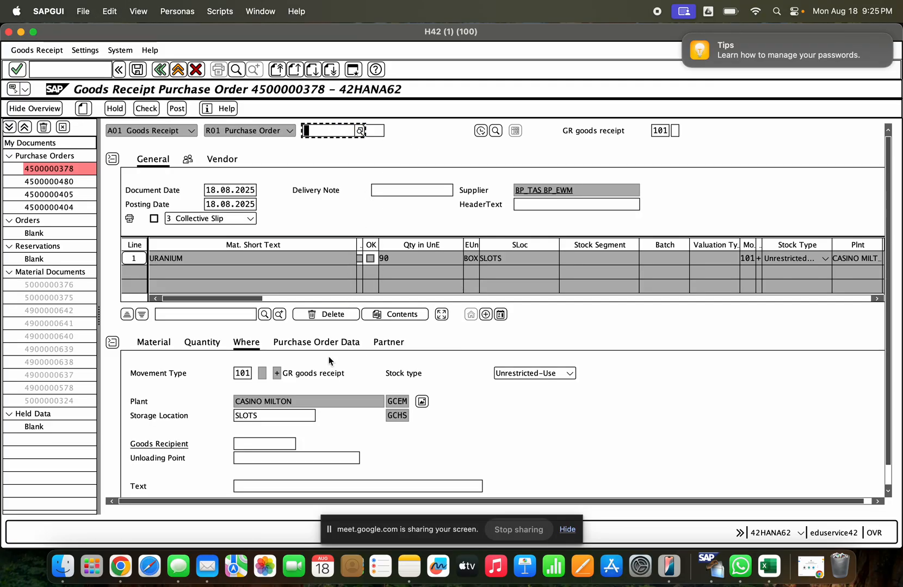
- Review the URANIUM item's receipt quantity, mark the item OK, then check and post the goods receipt
{"action": "left_click", "coordinate": [202, 342]}
{"action": "scroll", "coordinate": [245, 382], "scroll_direction": "down", "scroll_amount": 1}
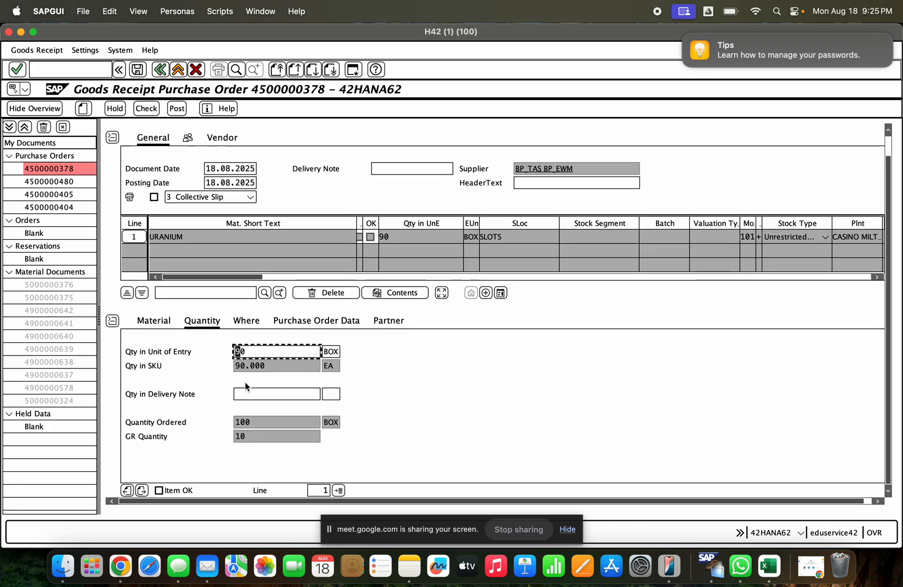
{"action": "left_click", "coordinate": [159, 490]}
{"action": "left_click", "coordinate": [147, 108]}
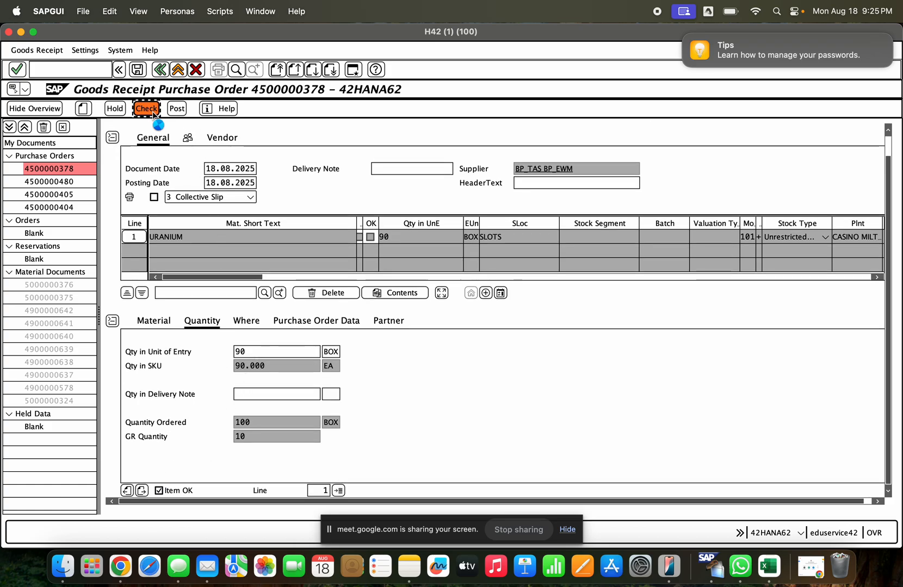
{"action": "left_click", "coordinate": [177, 108]}
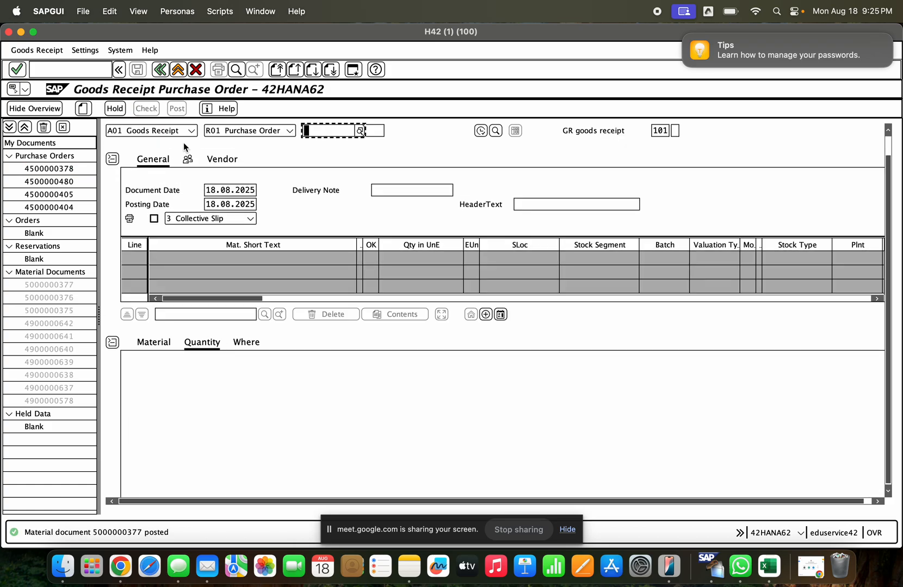
- Display the newly posted material document and open the purchase order linked in its purchase order data
{"action": "left_click", "coordinate": [160, 131]}
{"action": "left_click", "coordinate": [156, 184]}
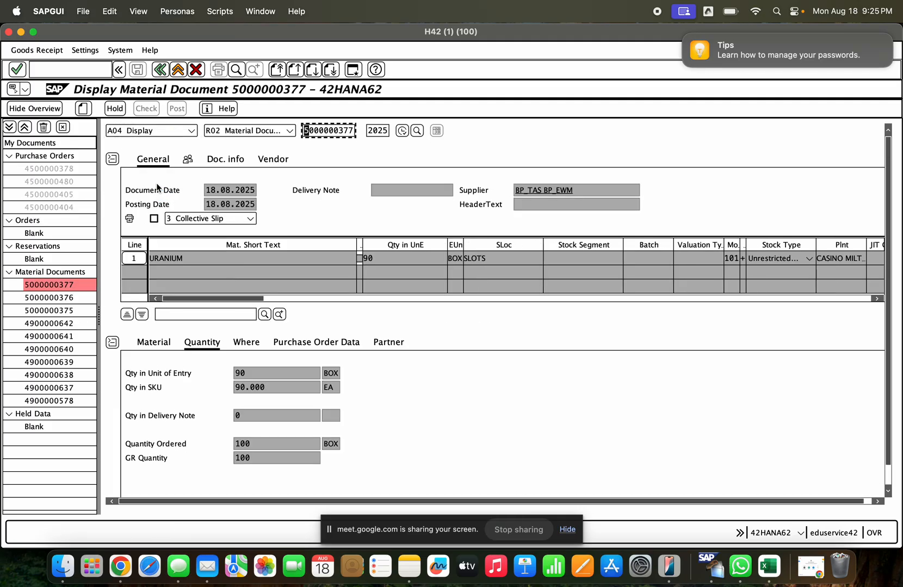
{"action": "left_click", "coordinate": [303, 344]}
{"action": "left_click", "coordinate": [246, 373]}
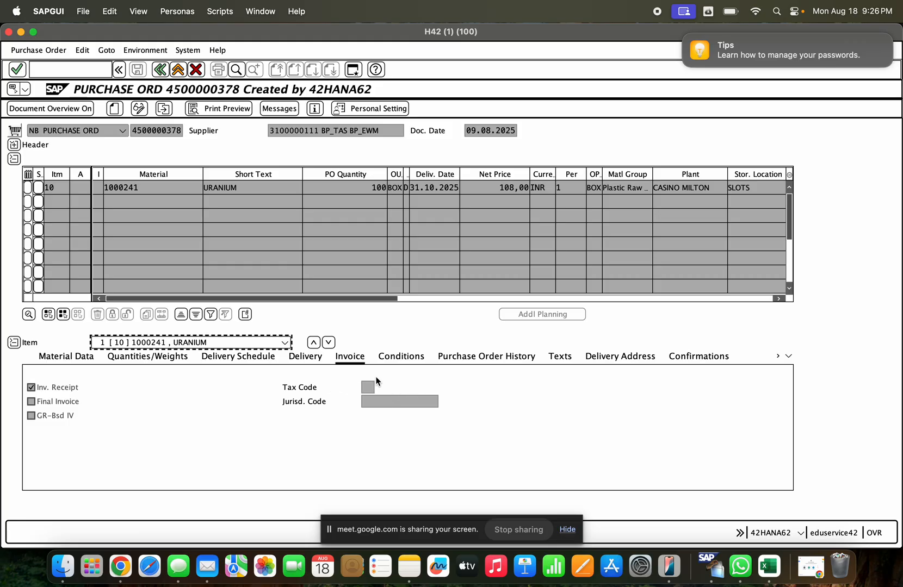
- Check the delivery completed indicator in the purchase order item's delivery settings and in the material document's purchase order data
{"action": "left_click", "coordinate": [305, 357]}
{"action": "left_click", "coordinate": [439, 318]}
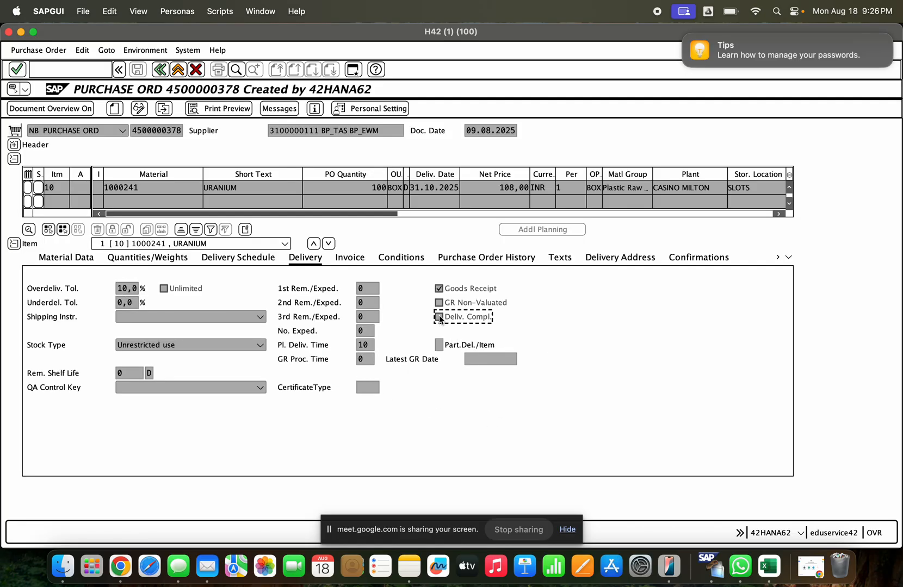
{"action": "left_click", "coordinate": [164, 70]}
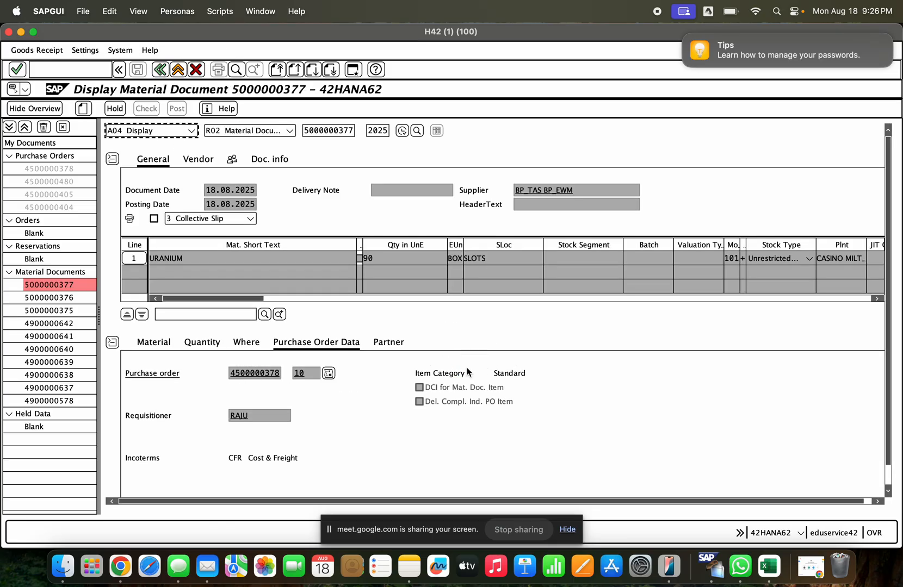
{"action": "left_click", "coordinate": [420, 387]}
{"action": "left_click", "coordinate": [420, 401]}
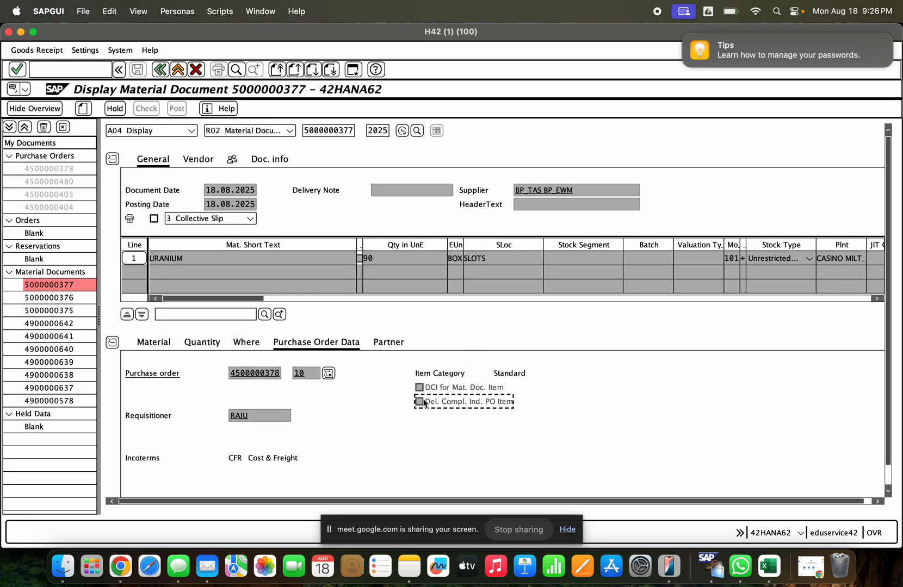
{"action": "left_click", "coordinate": [418, 388]}
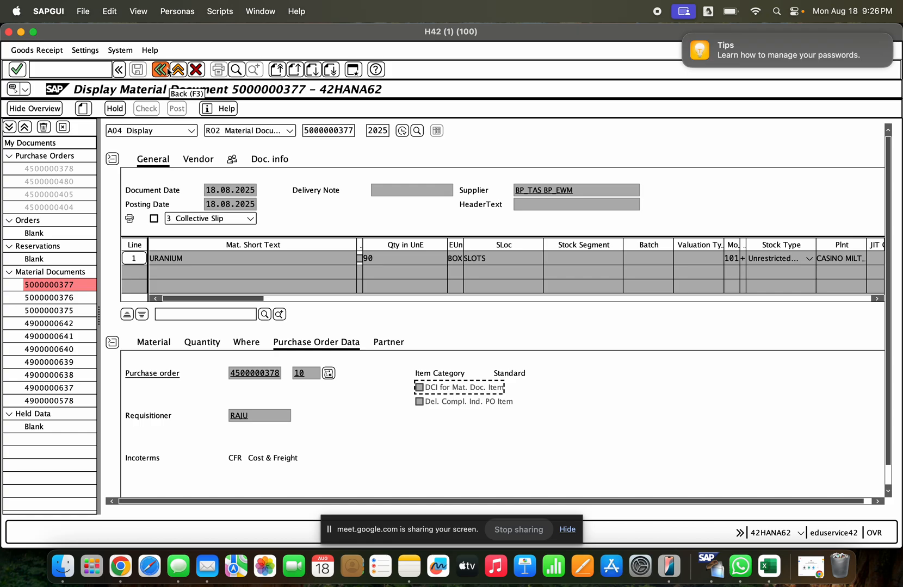
- Reopen the linked purchase order and check the goods receipt total in its purchase order history
{"action": "double_click", "coordinate": [259, 370]}
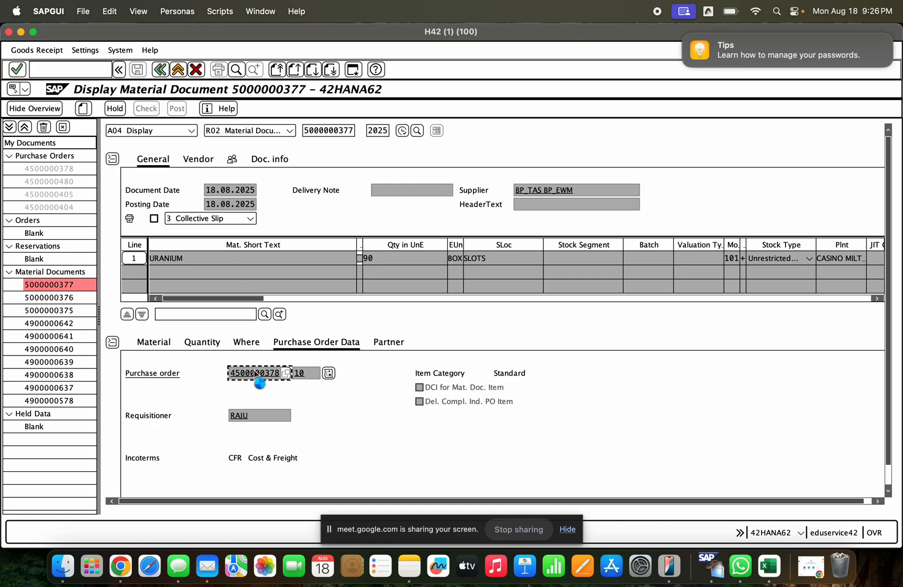
{"action": "left_click", "coordinate": [469, 259]}
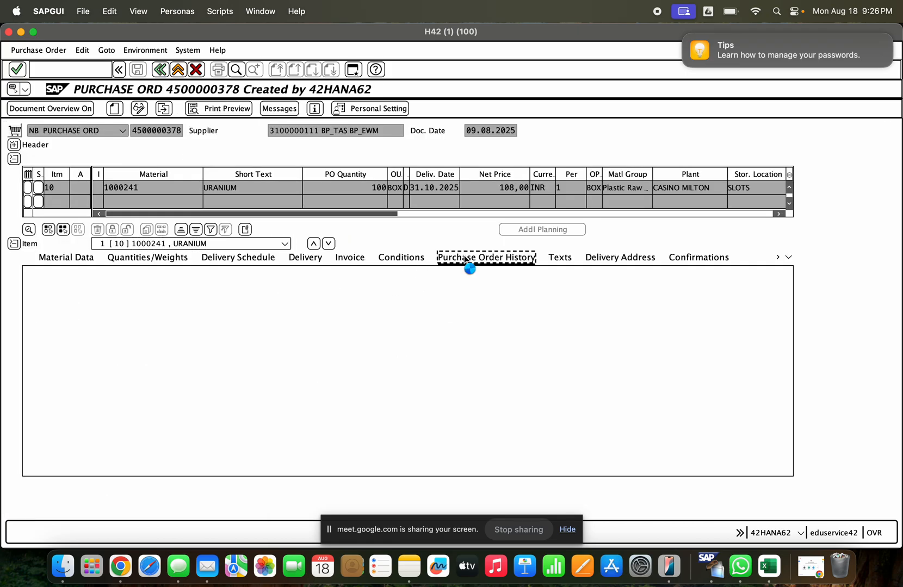
{"action": "left_click", "coordinate": [263, 370]}
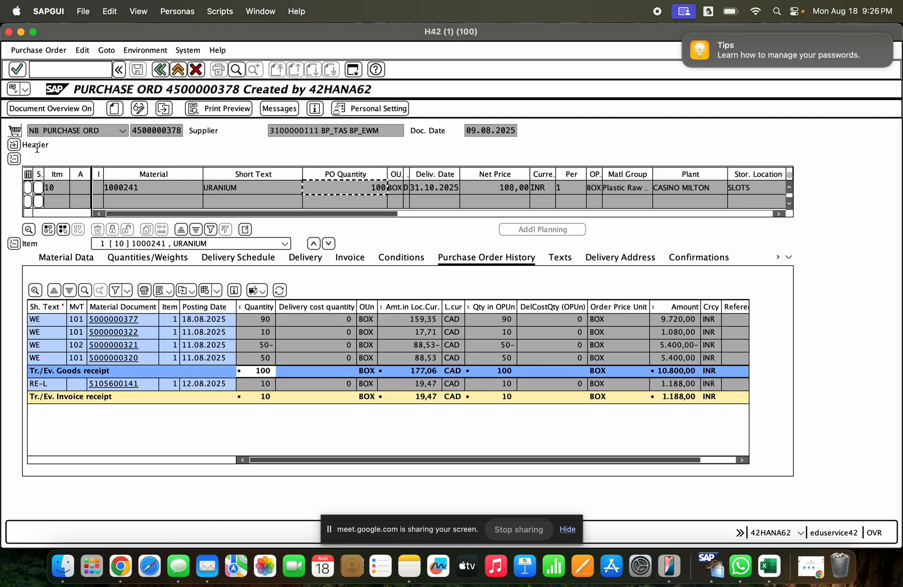
- Compare the ordered and delivered quantities in the purchase order's header status, then return to the material document
{"action": "left_click", "coordinate": [14, 145]}
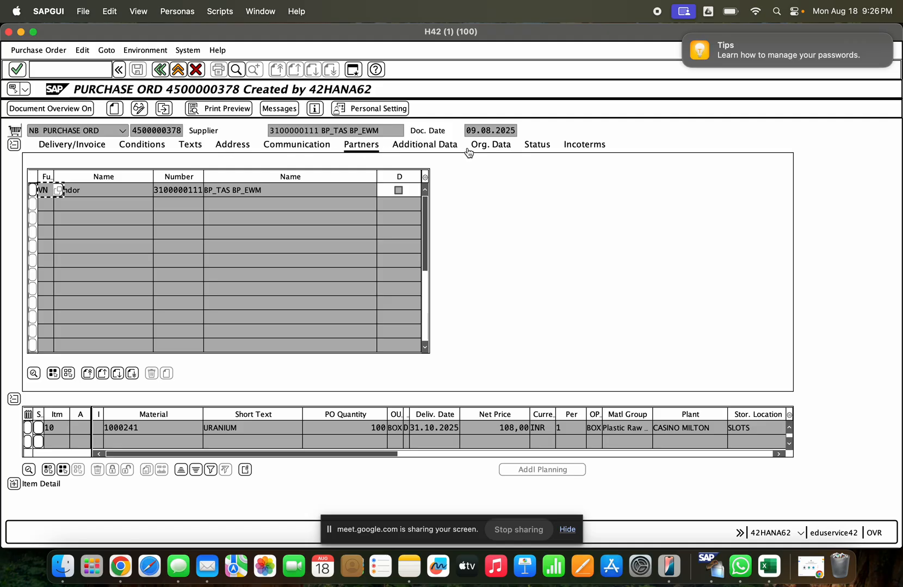
{"action": "left_click", "coordinate": [503, 147]}
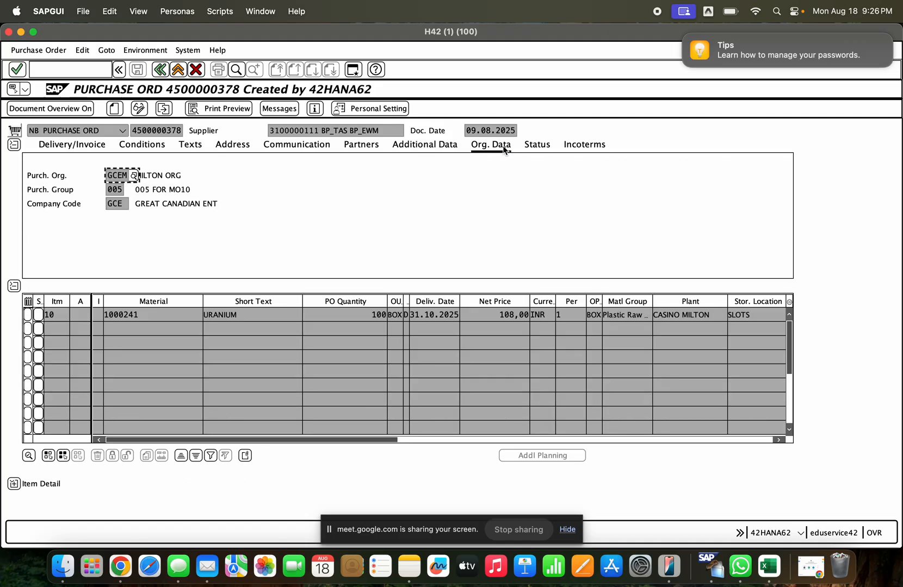
{"action": "left_click", "coordinate": [538, 145]}
{"action": "left_click_drag", "start_coordinate": [330, 175], "coordinate": [369, 177]}
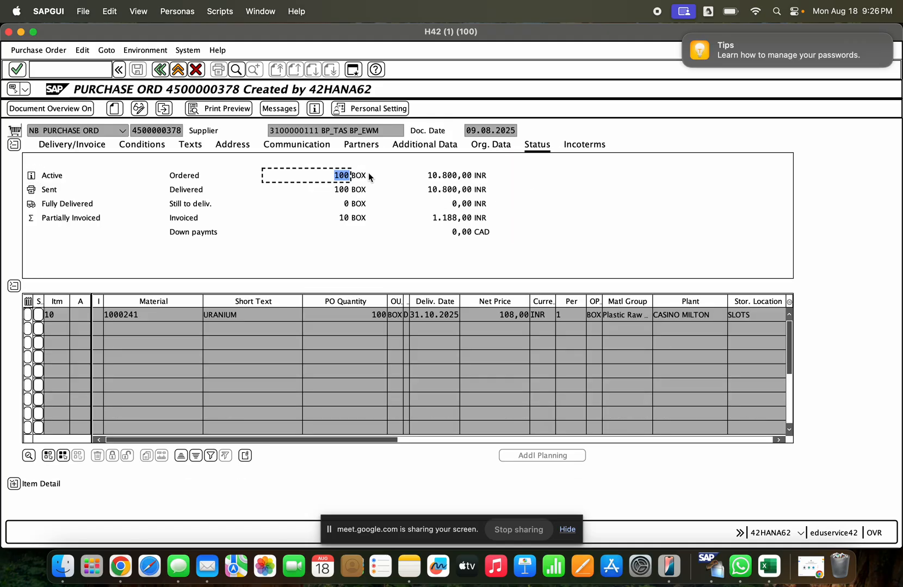
{"action": "left_click", "coordinate": [317, 190]}
{"action": "left_click_drag", "start_coordinate": [318, 190], "coordinate": [377, 190]}
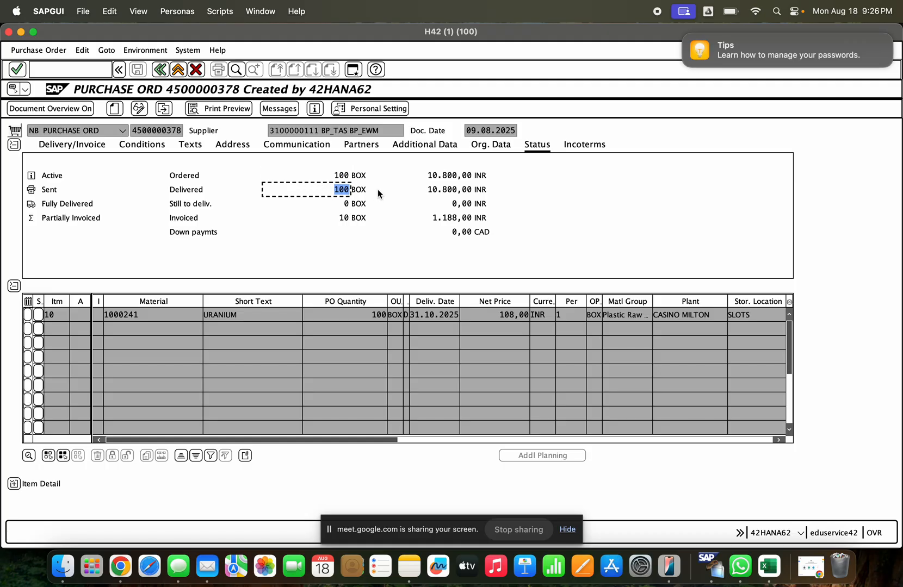
{"action": "left_click", "coordinate": [159, 72]}
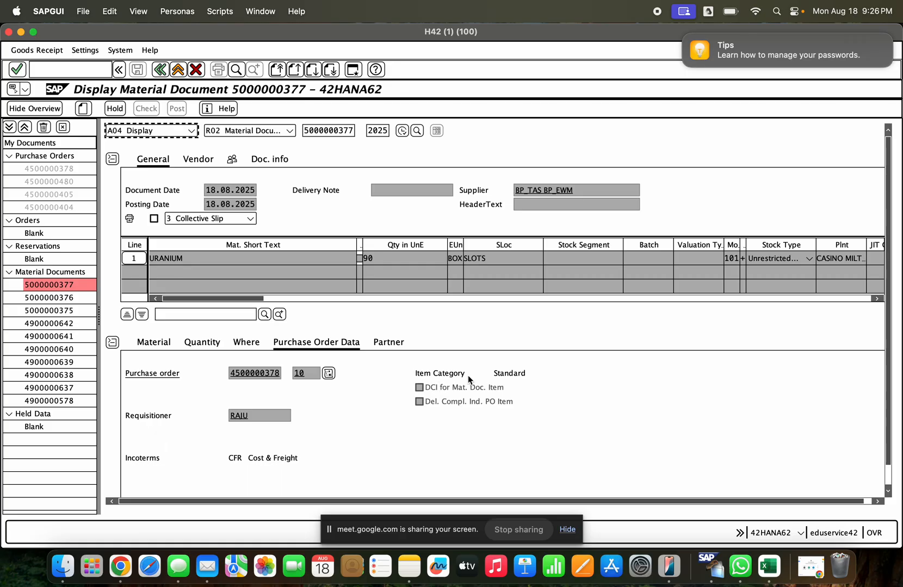
- Leave the material document and open the SAP Reference IMG through transaction SPRO
{"action": "left_click", "coordinate": [491, 402]}
{"action": "left_click", "coordinate": [159, 71]}
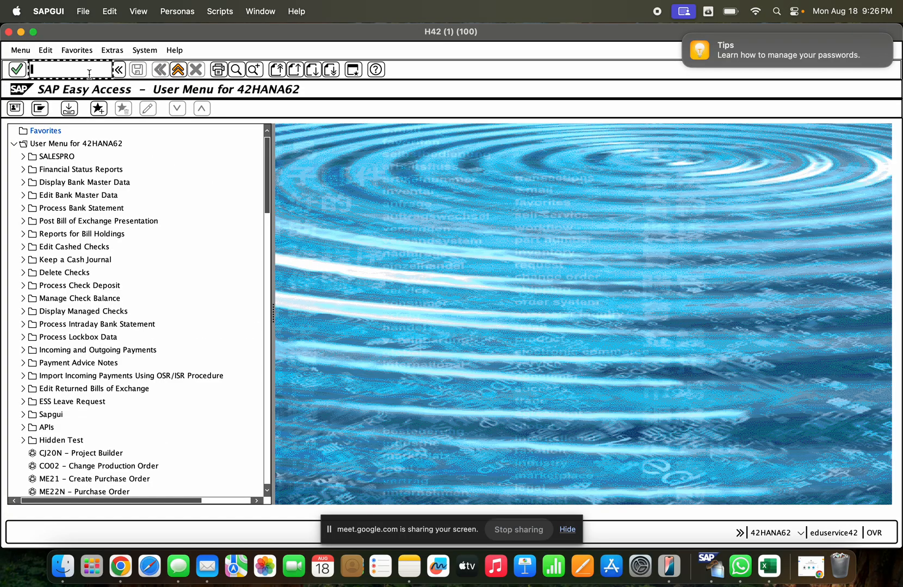
{"action": "type", "text": "spro"}
{"action": "key", "text": "Return"}
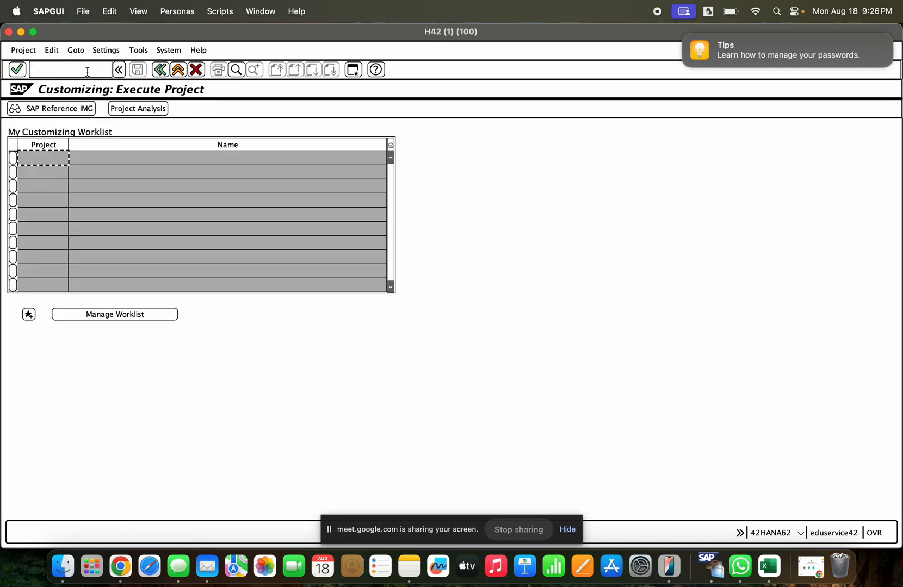
{"action": "key", "text": "F5"}
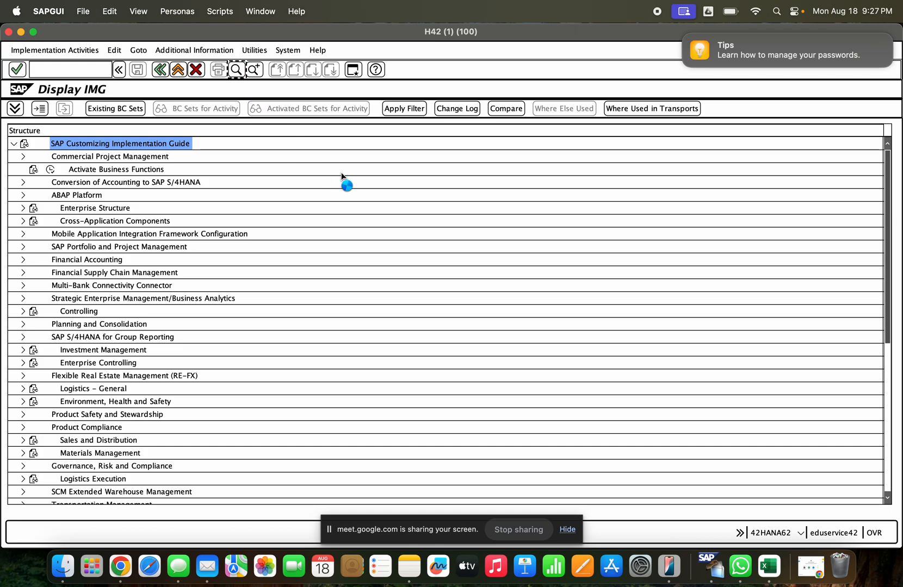
- Search the implementation guide structure for "delivery"
{"action": "key", "text": "ctrl+f"}
{"action": "type", "text": "delivery"}
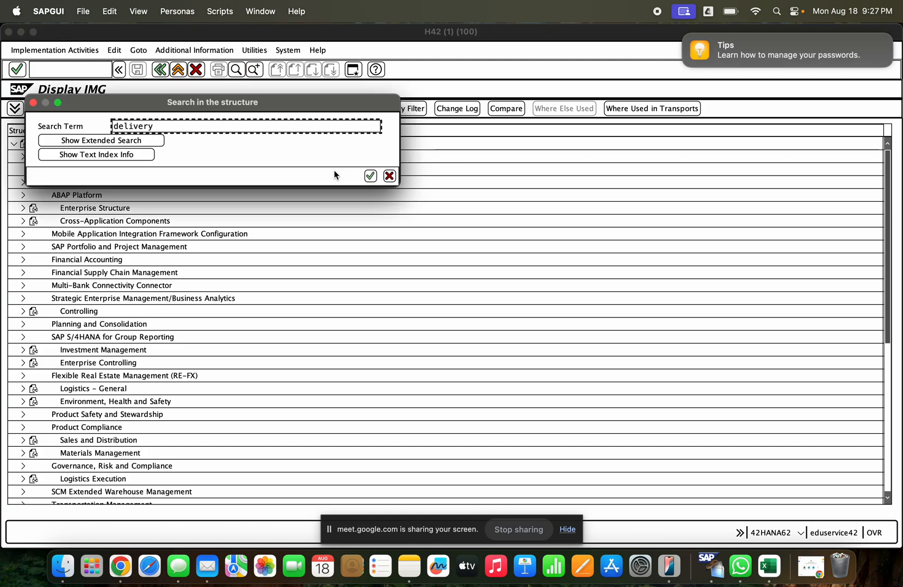
{"action": "key", "text": "Return"}
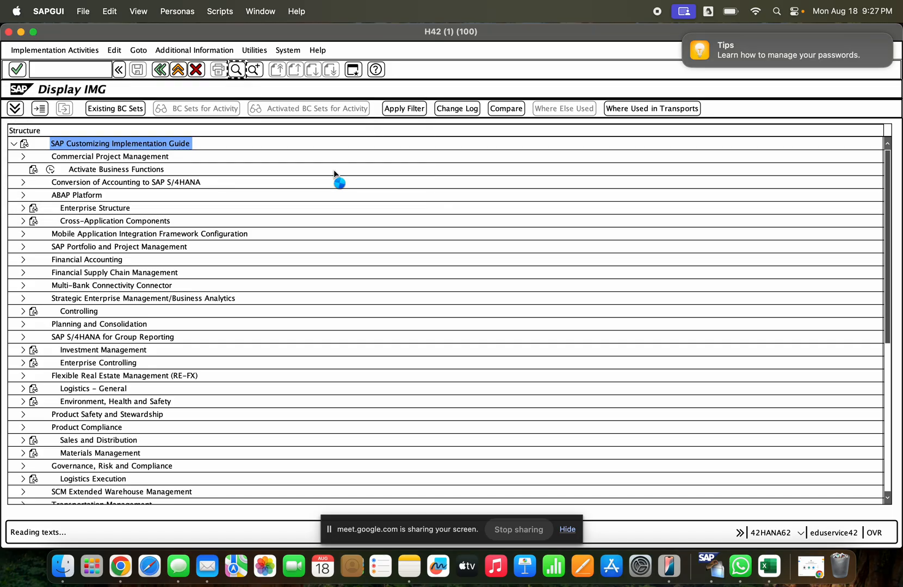
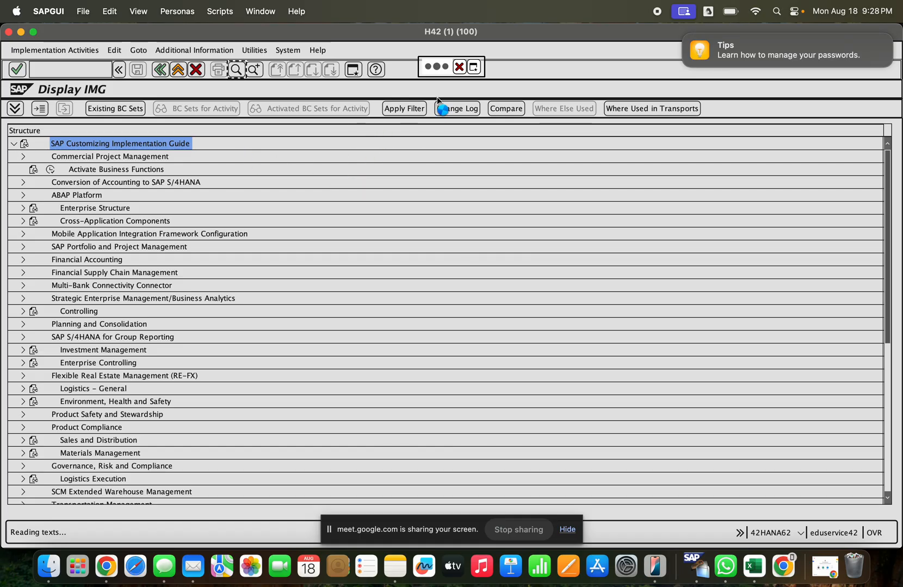
- Stop the hanging guide search and reopen the SAP Reference IMG through transaction SPRO
{"action": "left_click", "coordinate": [459, 67]}
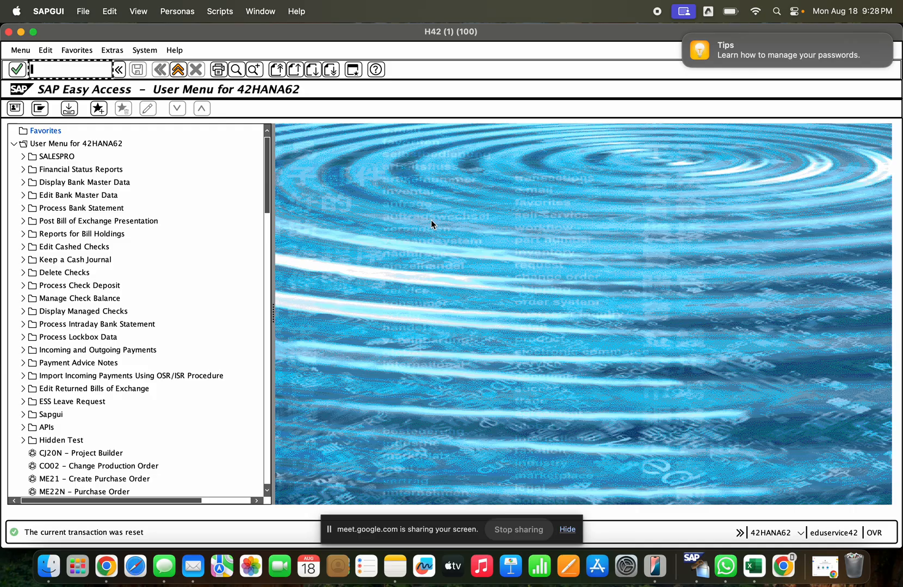
{"action": "type", "text": "spro"}
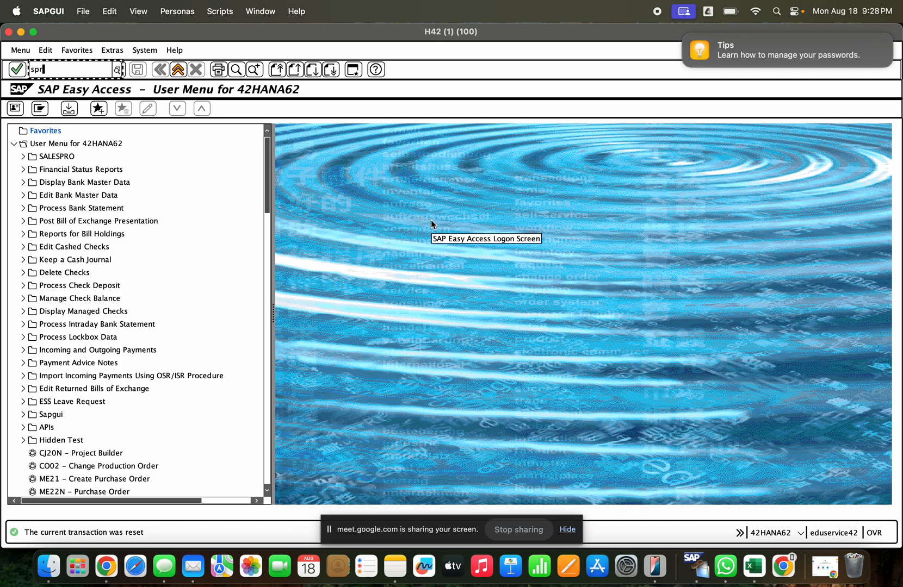
{"action": "key", "text": "Return"}
{"action": "left_click", "coordinate": [76, 108]}
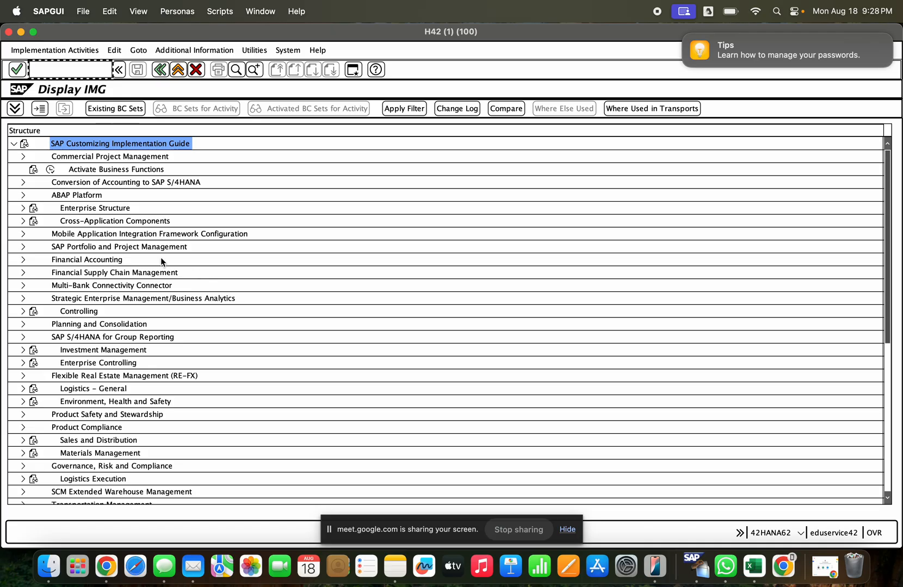
- Find the Materials Management node in the implementation guide and expand it
{"action": "scroll", "coordinate": [136, 326], "scroll_direction": "down", "scroll_amount": 1}
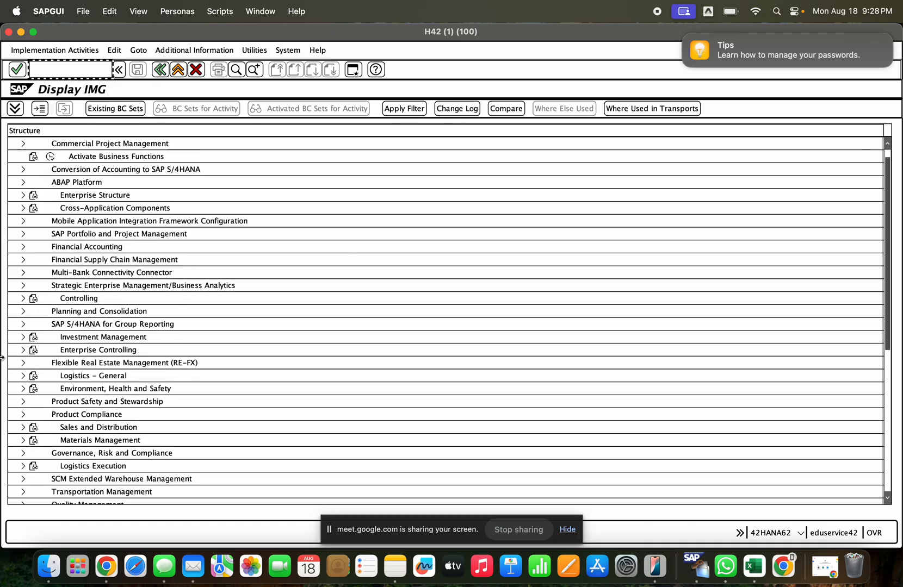
{"action": "scroll", "coordinate": [155, 408], "scroll_direction": "down", "scroll_amount": 10}
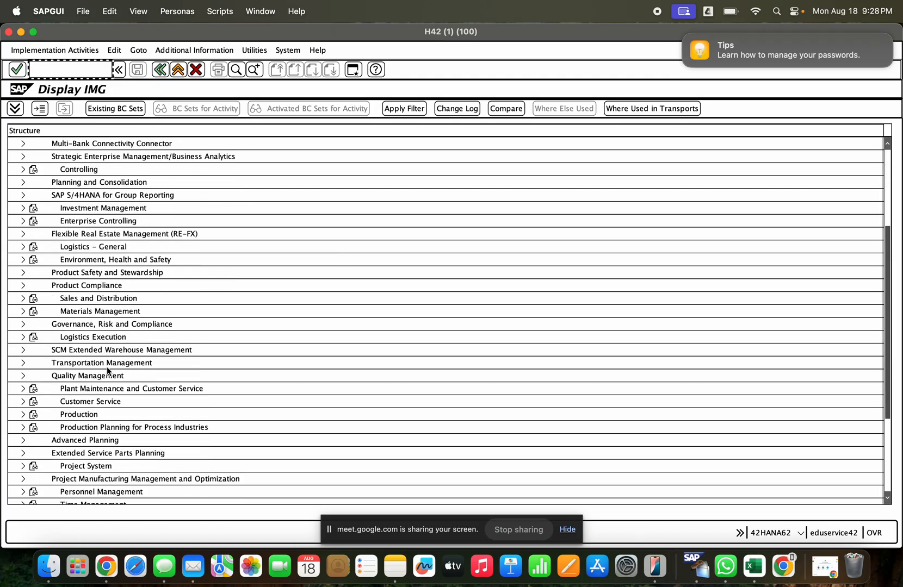
{"action": "scroll", "coordinate": [154, 405], "scroll_direction": "down", "scroll_amount": 10}
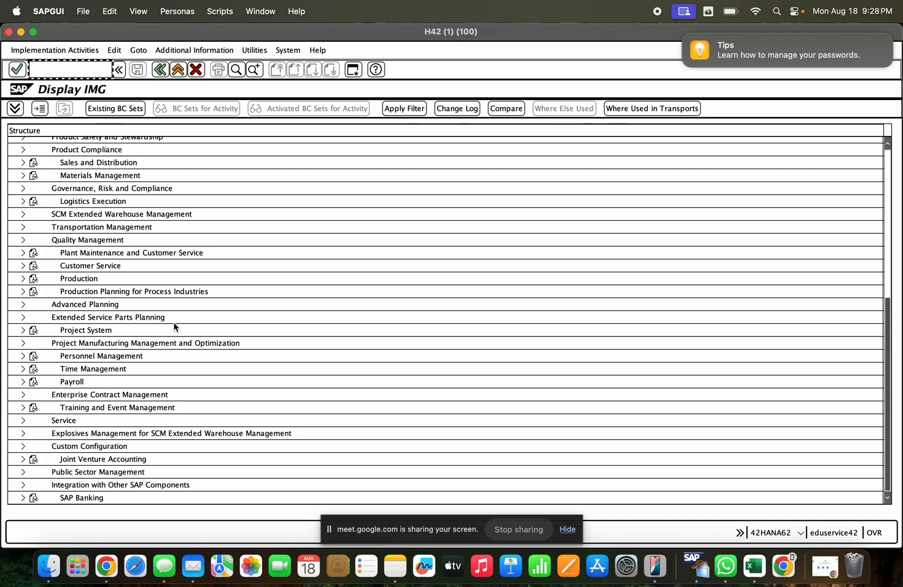
{"action": "scroll", "coordinate": [114, 278], "scroll_direction": "up", "scroll_amount": 12}
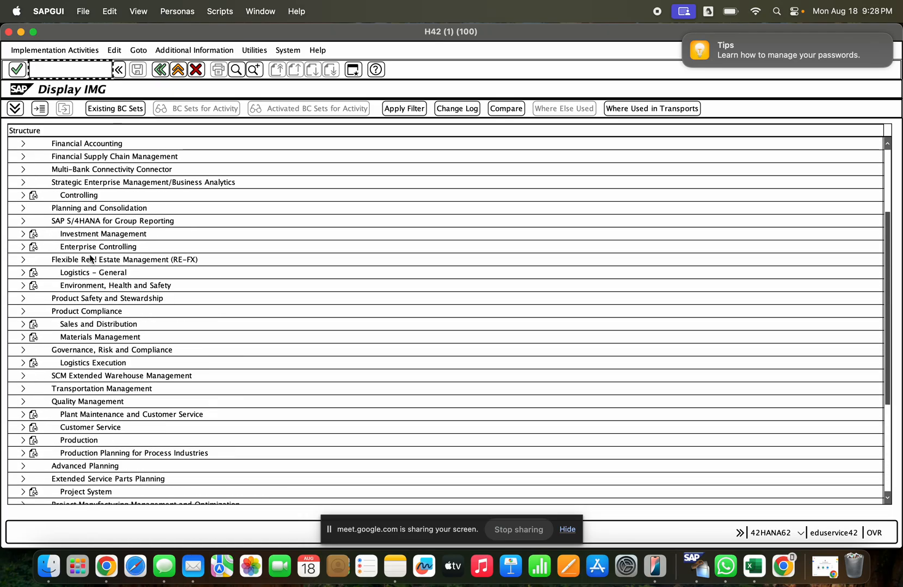
{"action": "scroll", "coordinate": [109, 261], "scroll_direction": "up", "scroll_amount": 9}
{"action": "scroll", "coordinate": [111, 260], "scroll_direction": "down", "scroll_amount": 20}
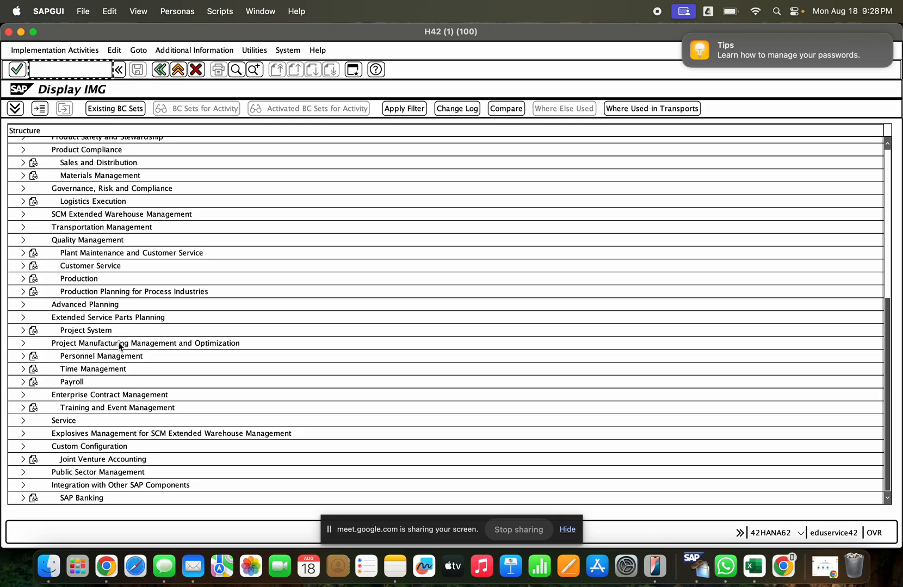
{"action": "scroll", "coordinate": [68, 223], "scroll_direction": "up", "scroll_amount": 20}
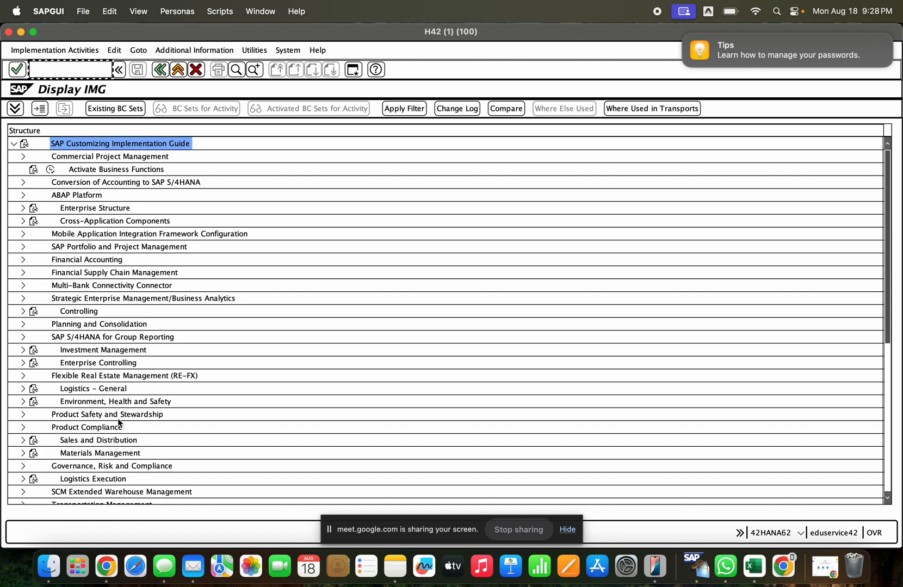
{"action": "left_click", "coordinate": [79, 454]}
{"action": "scroll", "coordinate": [75, 446], "scroll_direction": "down", "scroll_amount": 5}
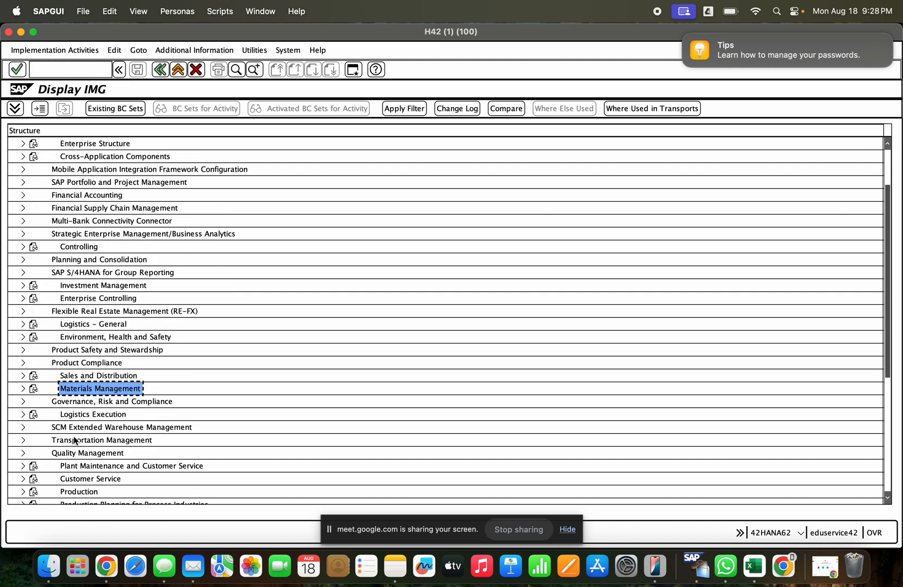
{"action": "left_click", "coordinate": [22, 389]}
{"action": "scroll", "coordinate": [87, 396], "scroll_direction": "down", "scroll_amount": 5}
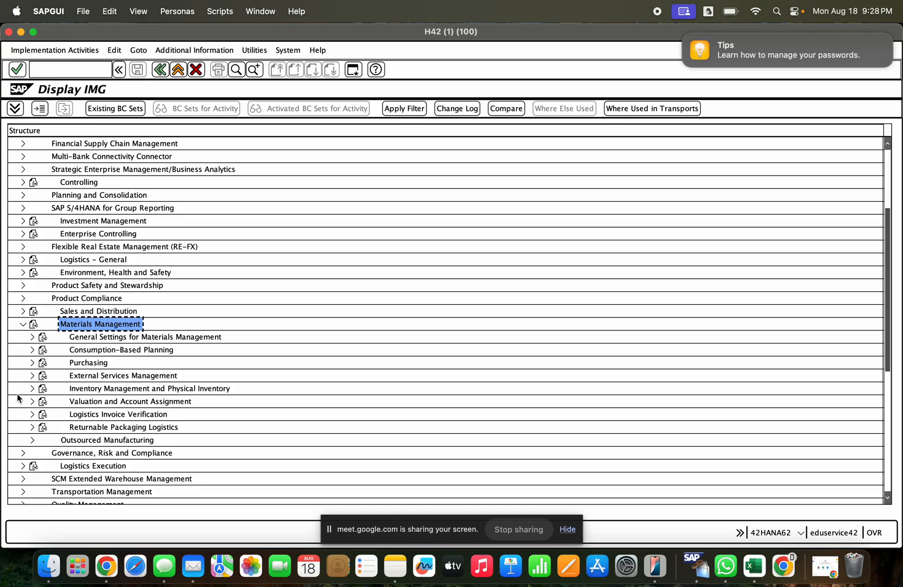
- Open Field Selection for MIGO from Settings for Goods Movements (MIGO) under Inventory Management and Physical Inventory
{"action": "left_click", "coordinate": [32, 388]}
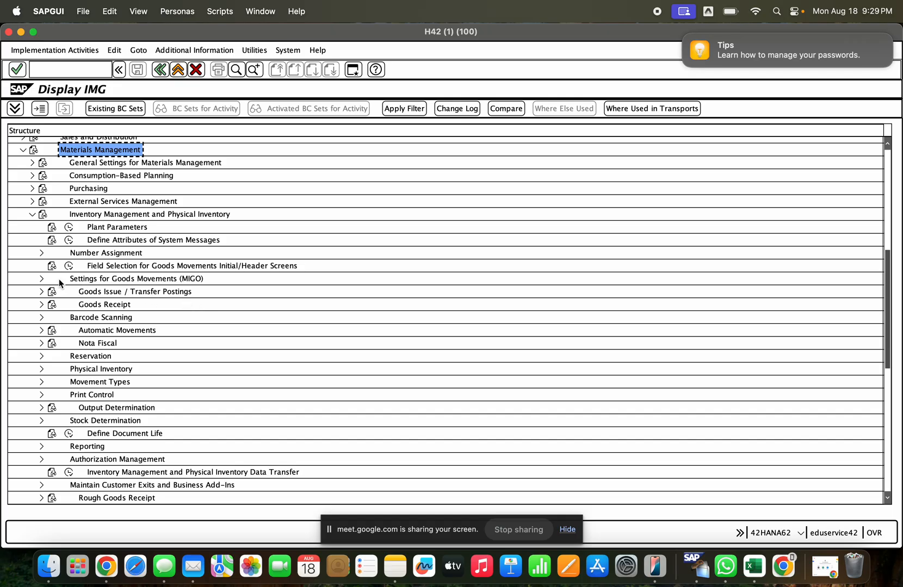
{"action": "left_click", "coordinate": [41, 279]}
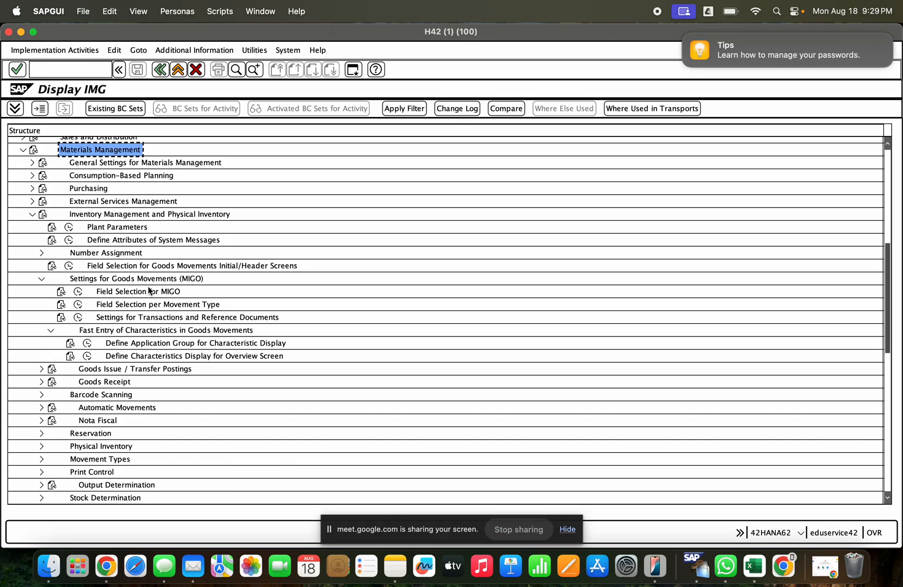
{"action": "left_click", "coordinate": [126, 292]}
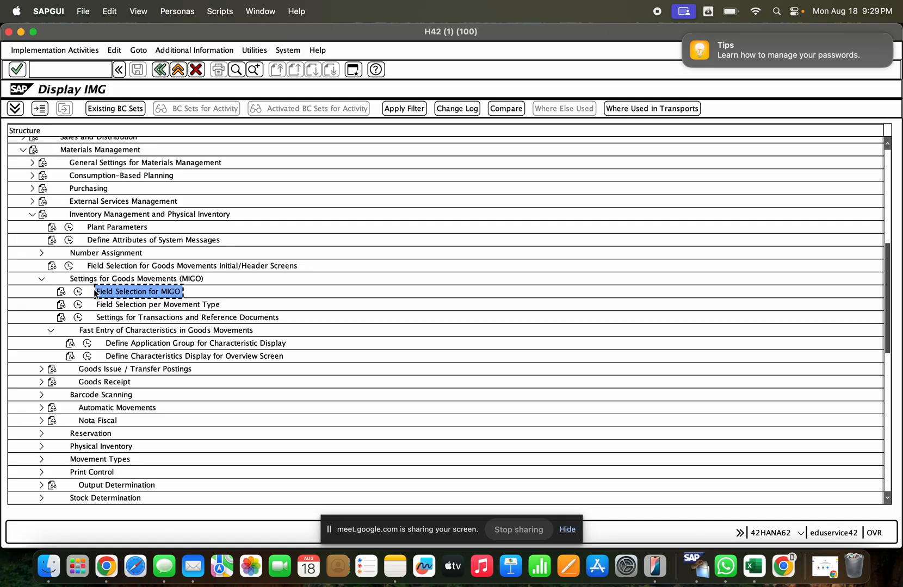
{"action": "left_click", "coordinate": [78, 292]}
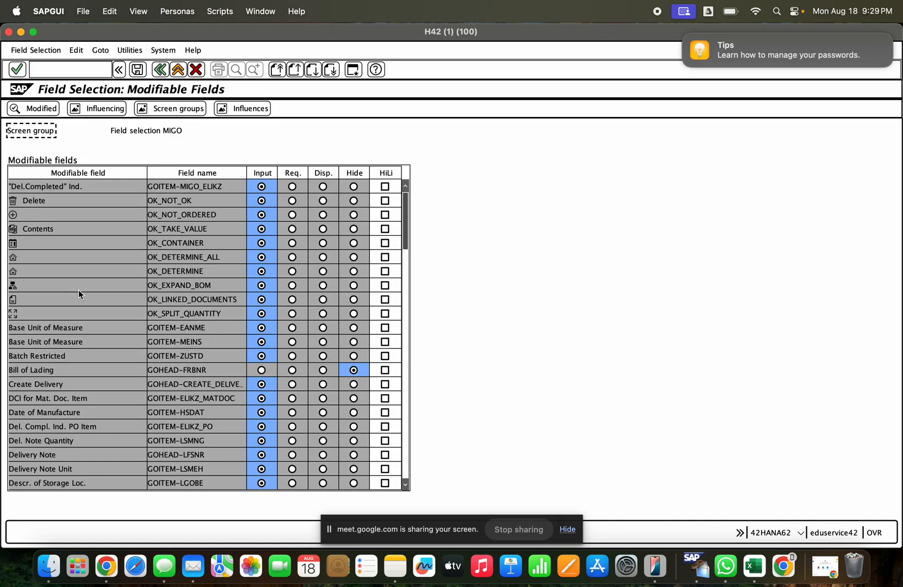
- Set the Del. Compl. Ind. PO Item field (GOITEM-ELIKZ_PO) to display only and save the MIGO field selection
{"action": "scroll", "coordinate": [98, 305], "scroll_direction": "down", "scroll_amount": 3}
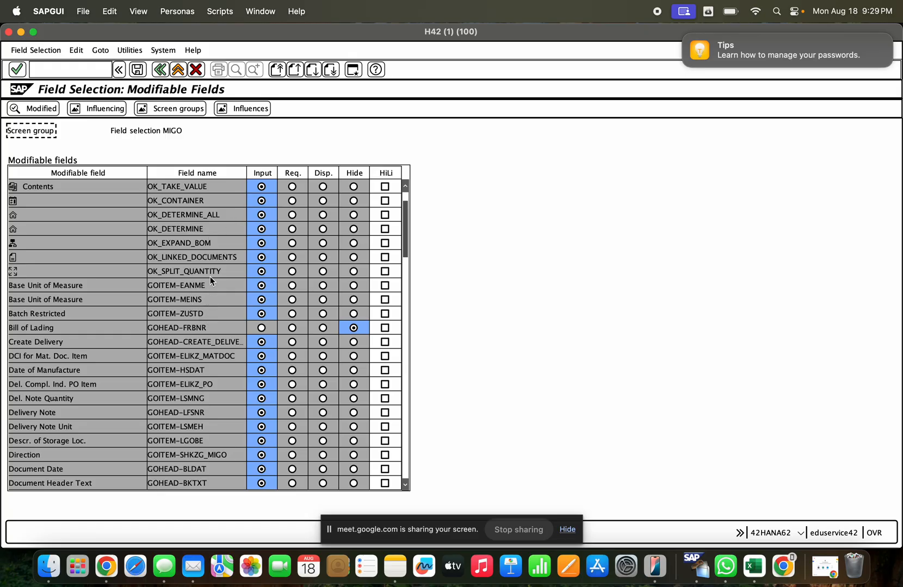
{"action": "scroll", "coordinate": [212, 266], "scroll_direction": "up", "scroll_amount": 3}
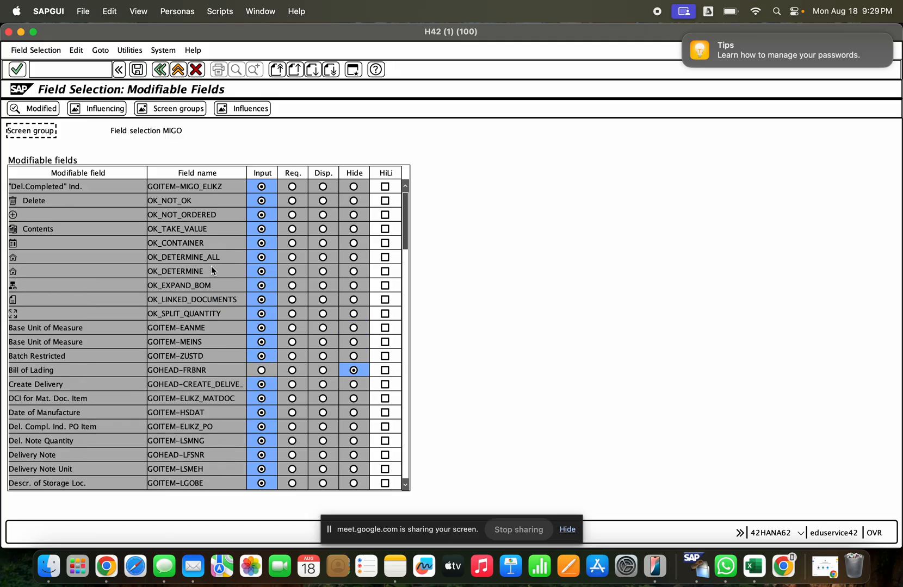
{"action": "scroll", "coordinate": [210, 267], "scroll_direction": "down", "scroll_amount": 4}
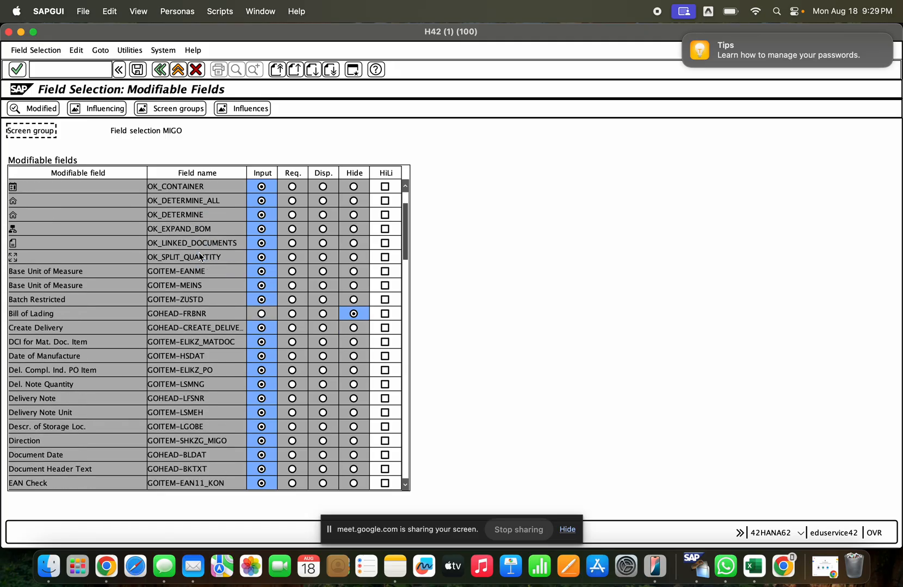
{"action": "scroll", "coordinate": [199, 257], "scroll_direction": "down", "scroll_amount": 3}
{"action": "left_click", "coordinate": [214, 333]}
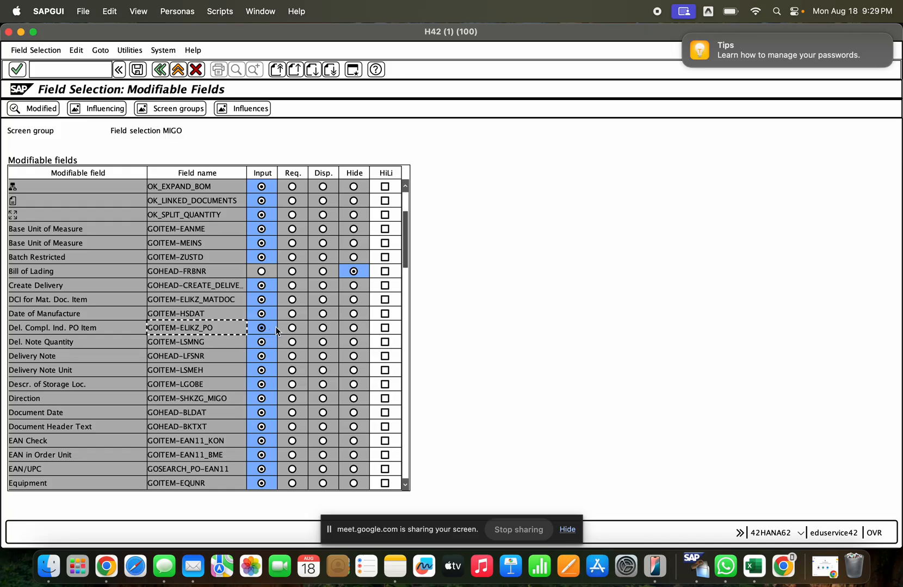
{"action": "left_click", "coordinate": [320, 329]}
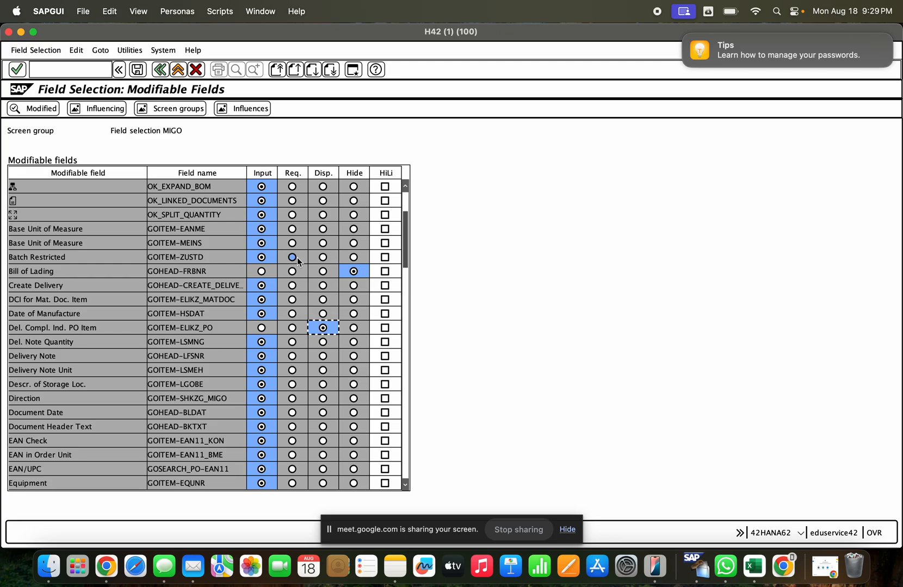
{"action": "left_click", "coordinate": [137, 69]}
{"action": "left_click", "coordinate": [248, 148]}
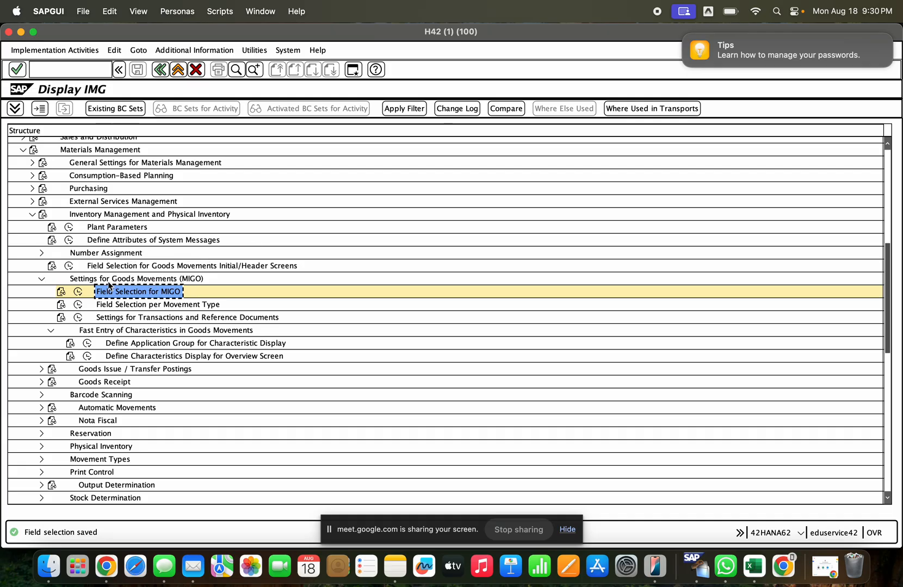
- Collapse the MIGO settings and open the Set "Delivery Completed" Indicator activity under Goods Receipt
{"action": "left_click", "coordinate": [179, 308]}
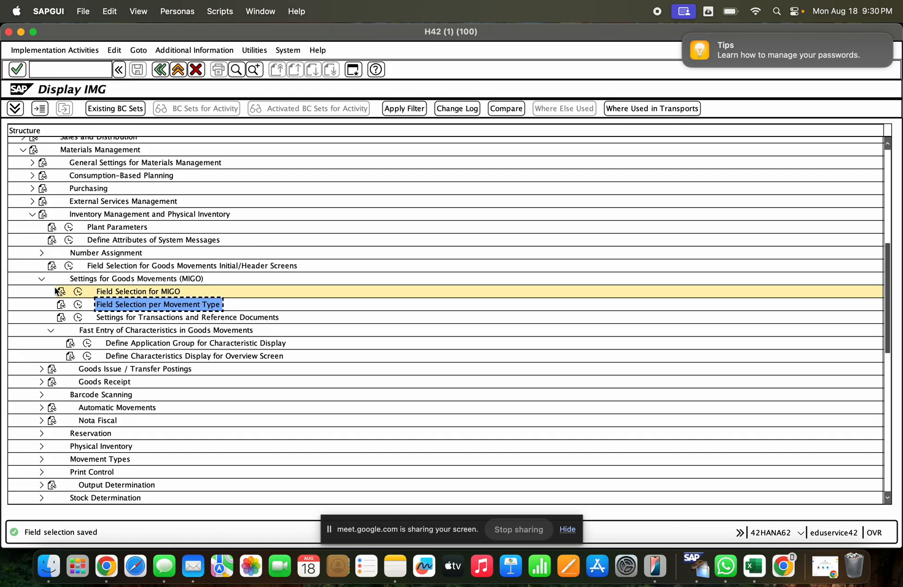
{"action": "left_click", "coordinate": [39, 280]}
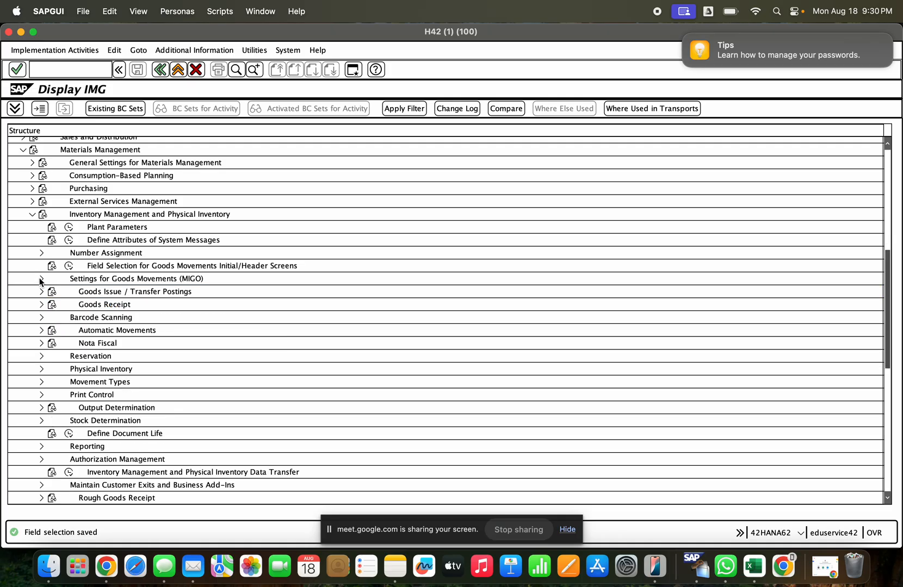
{"action": "left_click", "coordinate": [40, 305]}
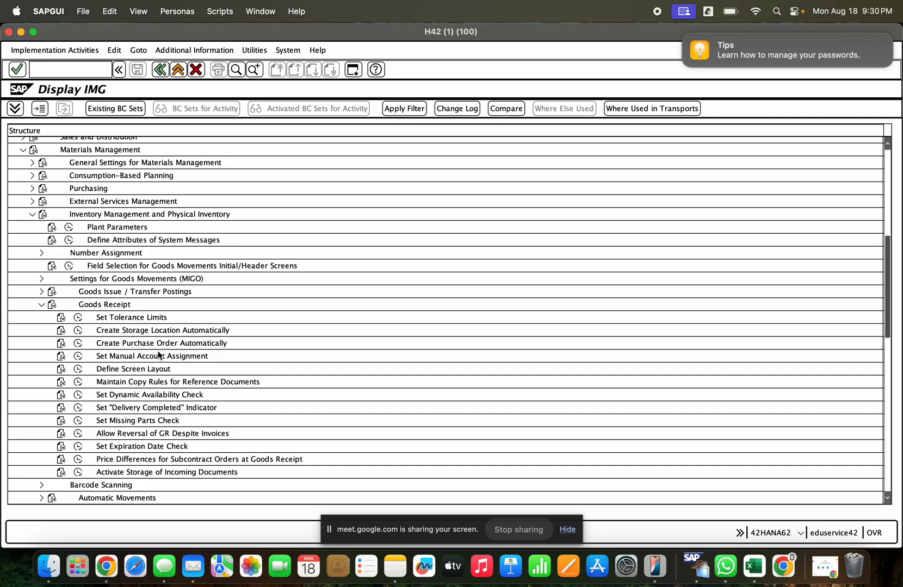
{"action": "left_click", "coordinate": [173, 408]}
{"action": "left_click", "coordinate": [79, 409]}
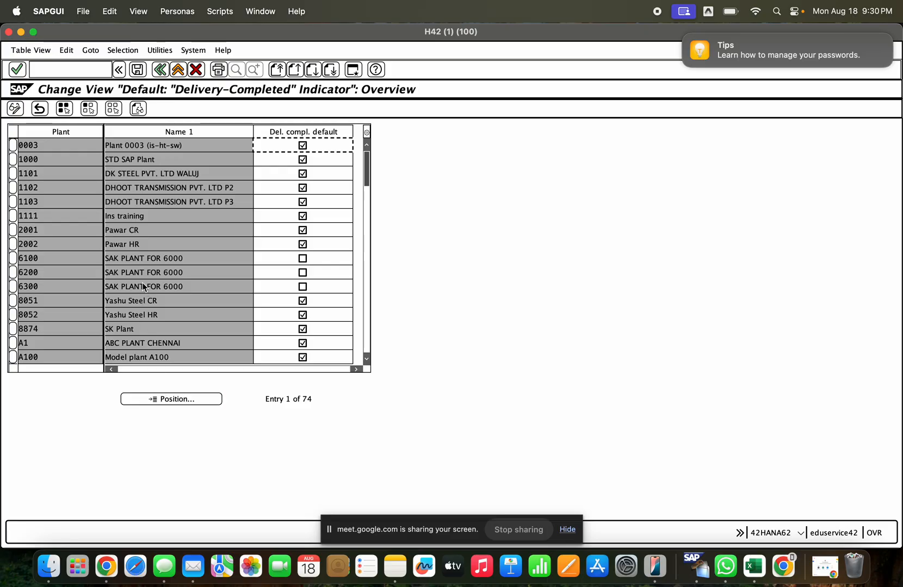
- Position the delivery-completed default list on plant GCEM
{"action": "left_click", "coordinate": [152, 401]}
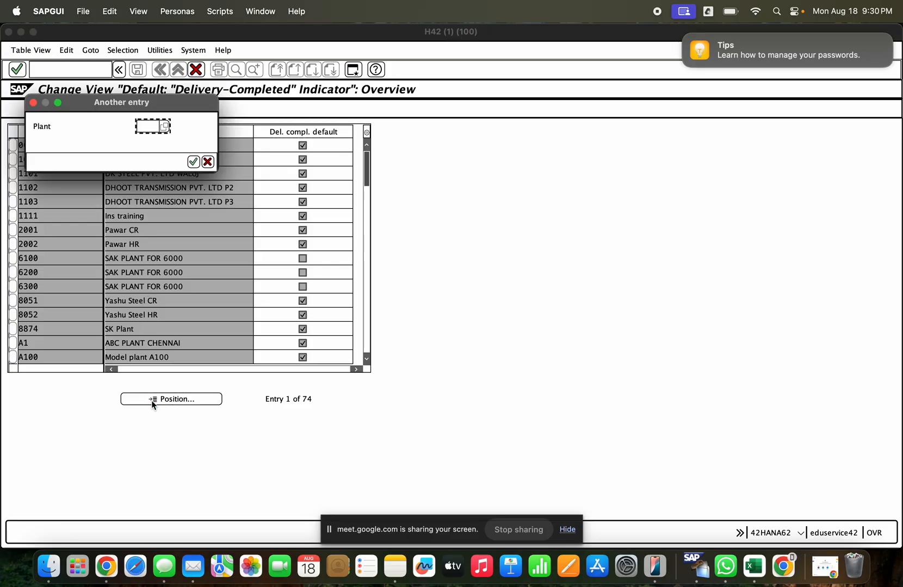
{"action": "key", "text": "Return"}
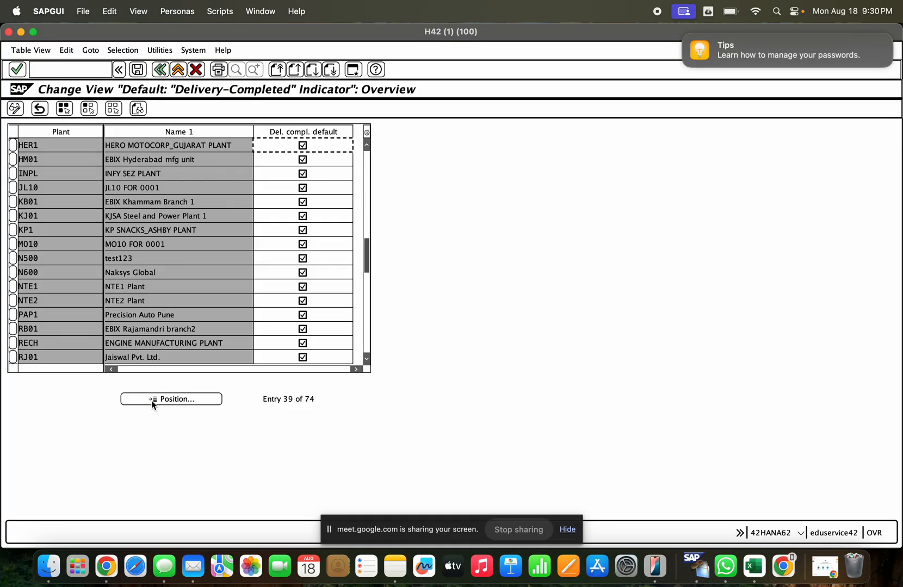
{"action": "left_click", "coordinate": [170, 399]}
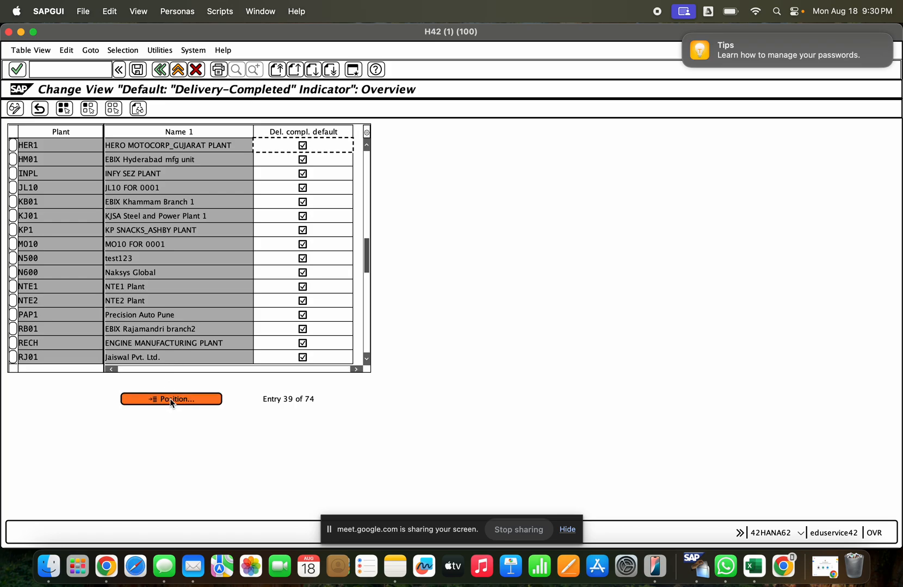
{"action": "type", "text": "g"}
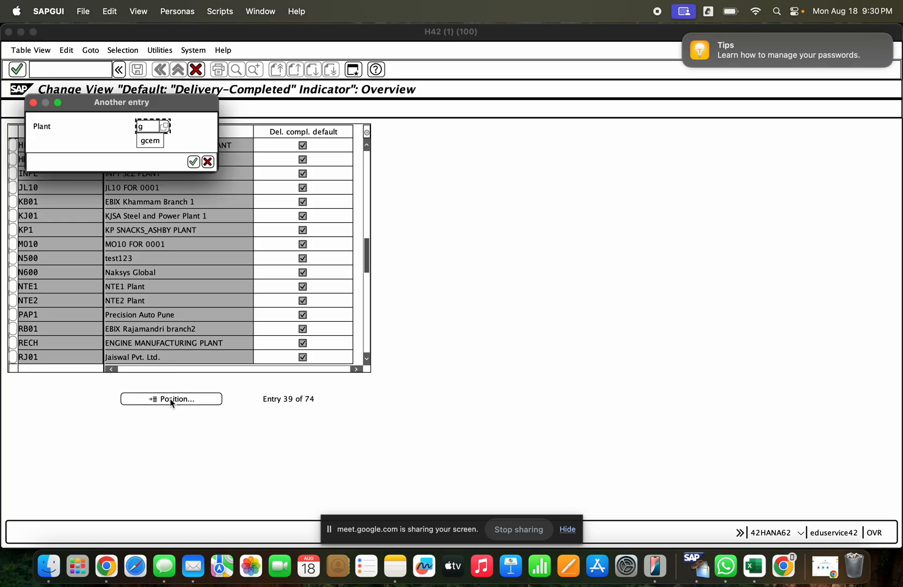
{"action": "type", "text": "cem"}
{"action": "key", "text": "Return"}
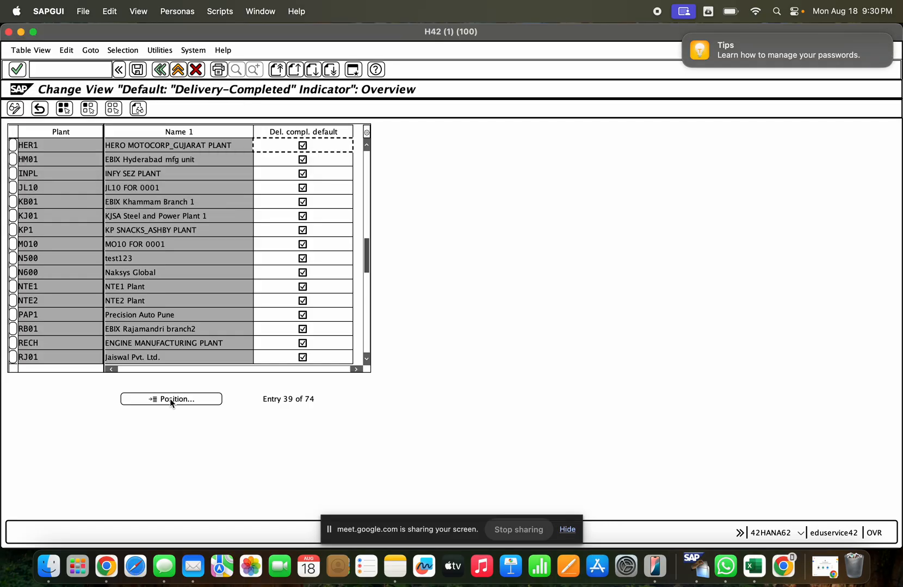
- Look through the delivery-completed default list for plant GCEM among the entries from A to T
{"action": "left_click", "coordinate": [170, 399]}
{"action": "scroll", "coordinate": [127, 258], "scroll_direction": "down", "scroll_amount": 2}
{"action": "scroll", "coordinate": [130, 261], "scroll_direction": "up", "scroll_amount": 6}
{"action": "scroll", "coordinate": [130, 260], "scroll_direction": "up", "scroll_amount": 11}
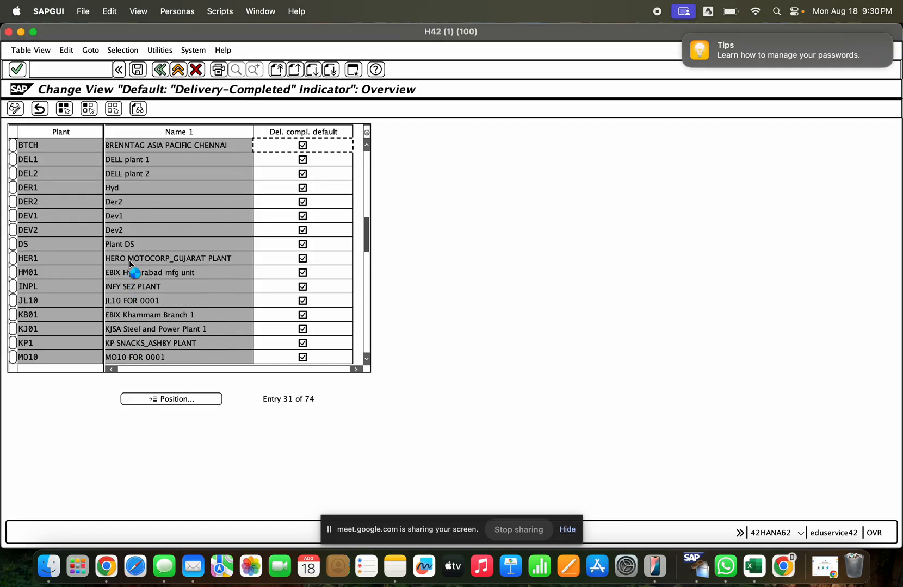
{"action": "scroll", "coordinate": [129, 263], "scroll_direction": "up", "scroll_amount": 15}
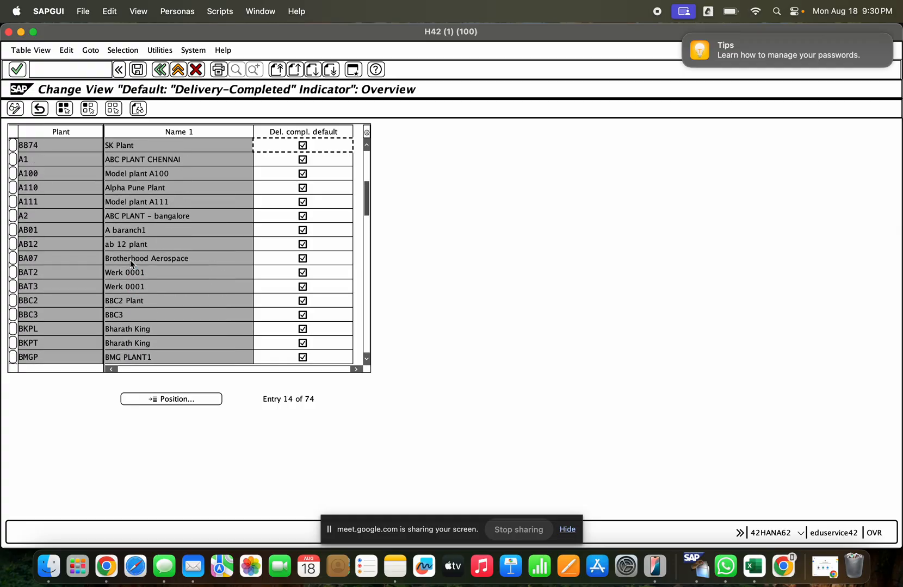
{"action": "scroll", "coordinate": [134, 262], "scroll_direction": "down", "scroll_amount": 3}
{"action": "scroll", "coordinate": [133, 260], "scroll_direction": "down", "scroll_amount": 10}
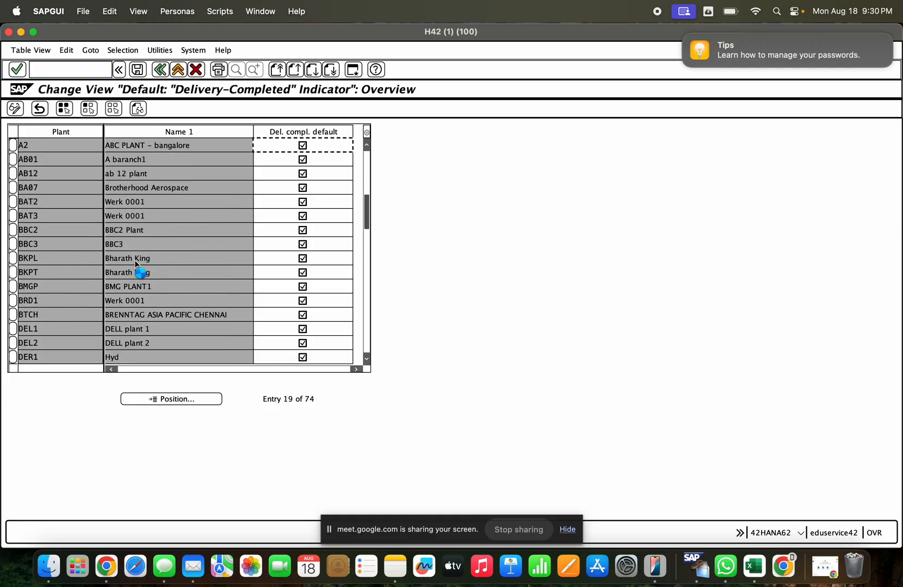
{"action": "scroll", "coordinate": [149, 248], "scroll_direction": "down", "scroll_amount": 13}
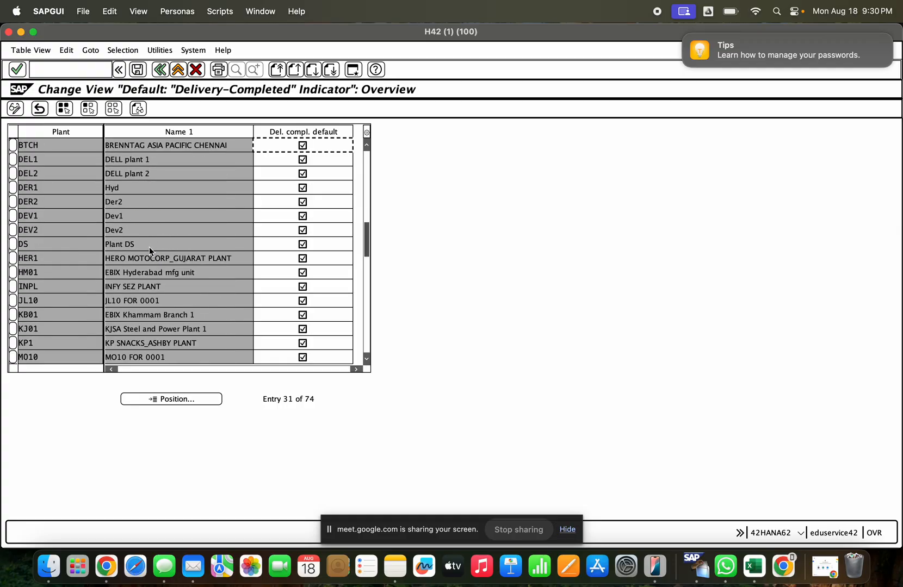
{"action": "scroll", "coordinate": [149, 250], "scroll_direction": "down", "scroll_amount": 13}
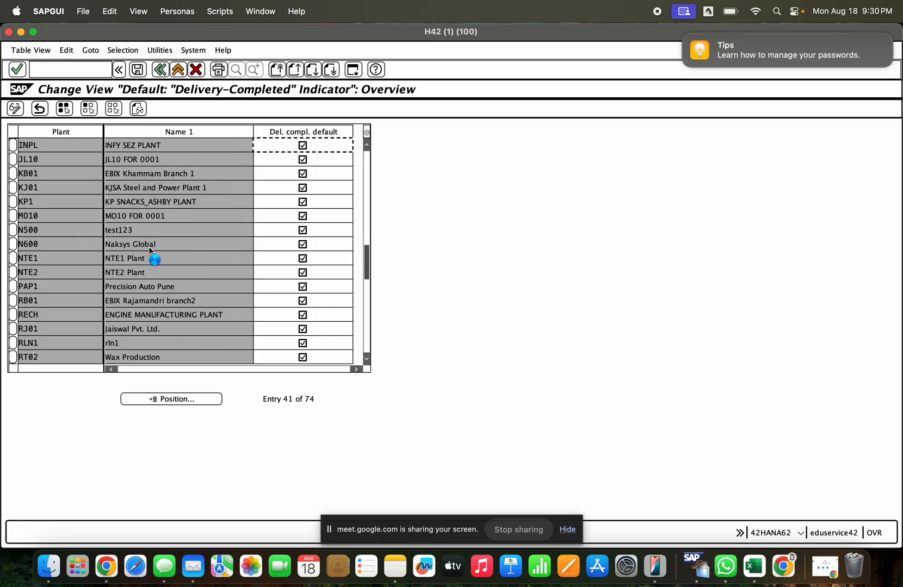
{"action": "scroll", "coordinate": [149, 246], "scroll_direction": "down", "scroll_amount": 6}
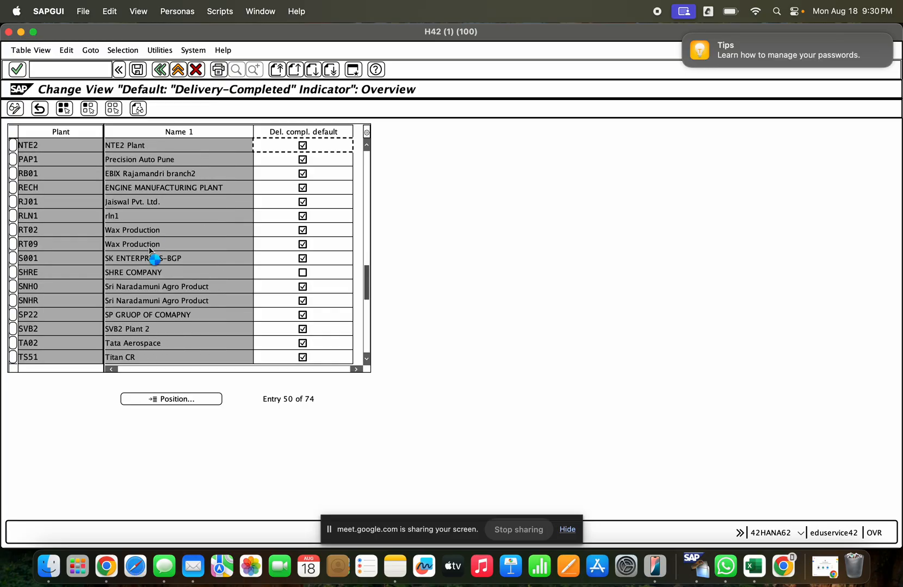
{"action": "scroll", "coordinate": [149, 247], "scroll_direction": "up", "scroll_amount": 3}
{"action": "scroll", "coordinate": [149, 247], "scroll_direction": "up", "scroll_amount": 11}
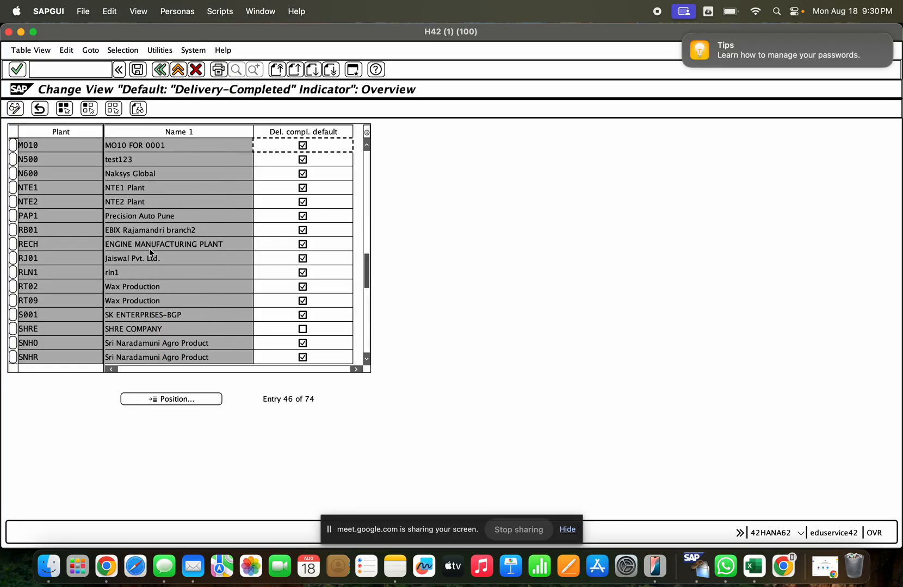
{"action": "scroll", "coordinate": [94, 221], "scroll_direction": "up", "scroll_amount": 10}
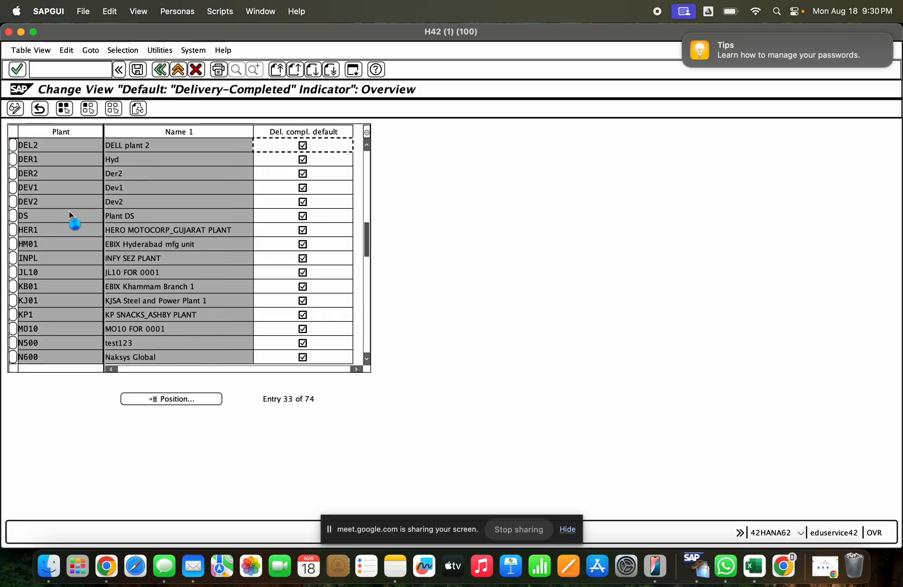
{"action": "scroll", "coordinate": [130, 222], "scroll_direction": "up", "scroll_amount": 12}
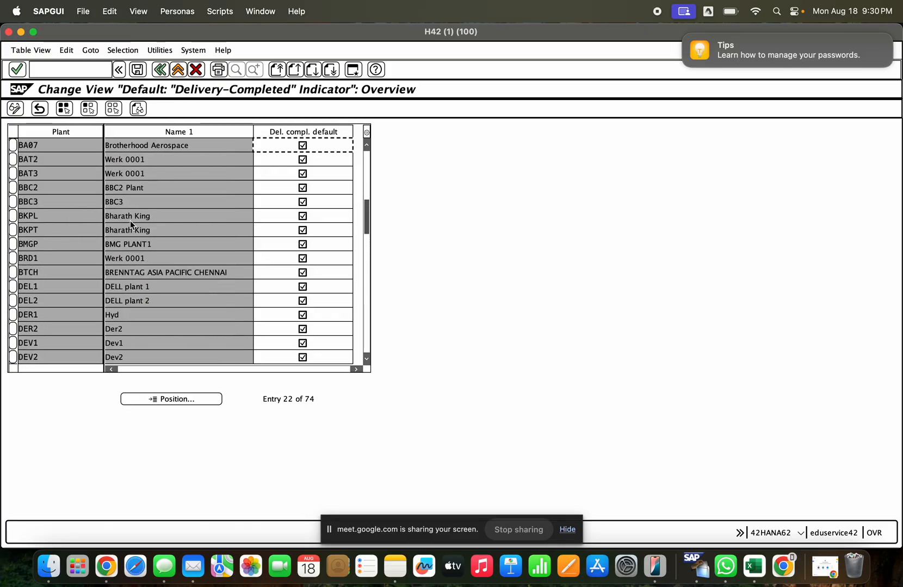
{"action": "scroll", "coordinate": [134, 227], "scroll_direction": "up", "scroll_amount": 2}
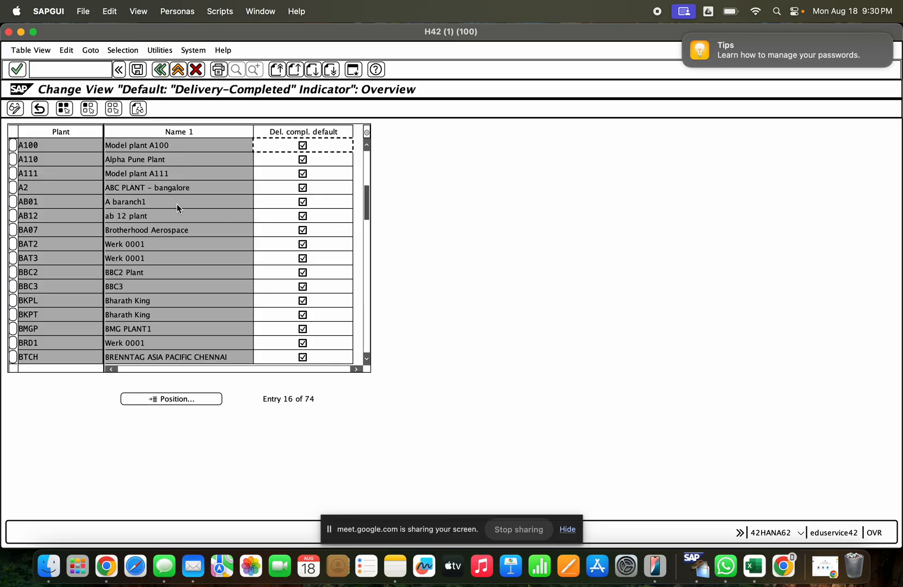
{"action": "scroll", "coordinate": [178, 204], "scroll_direction": "up", "scroll_amount": 1}
{"action": "scroll", "coordinate": [188, 266], "scroll_direction": "down", "scroll_amount": 2}
- Position the list on plants starting with G, examine the surrounding entries, and return to the IMG structure
{"action": "left_click", "coordinate": [190, 398]}
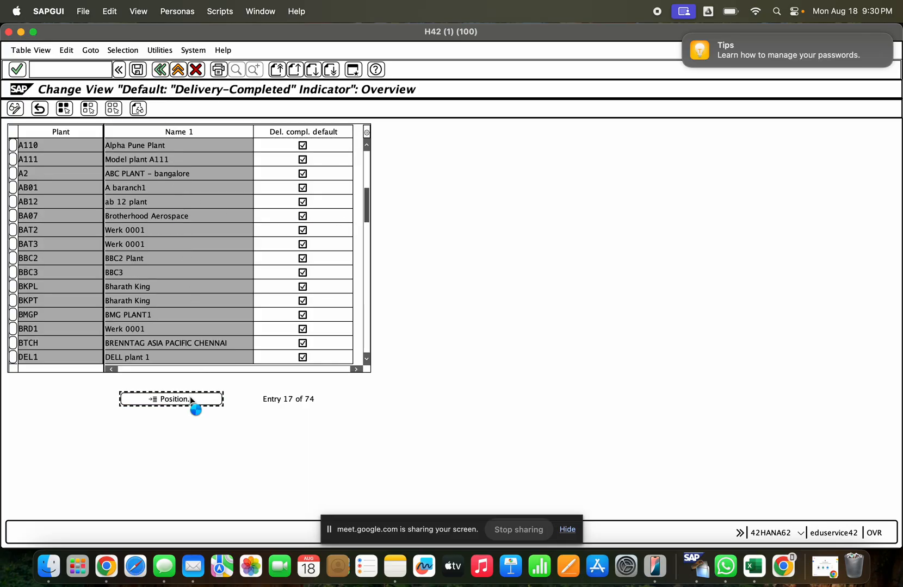
{"action": "type", "text": "gc"}
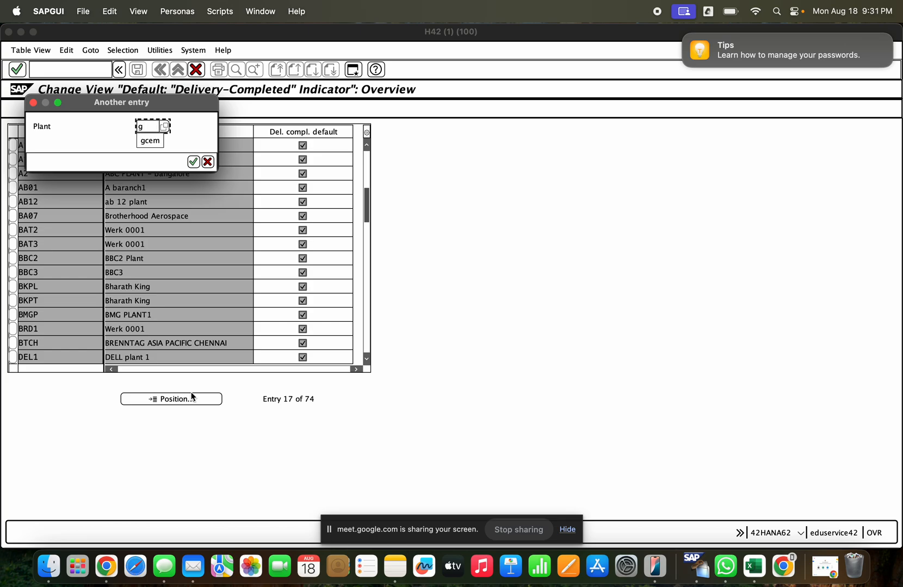
{"action": "key", "text": "BackSpace"}
{"action": "key", "text": "Return"}
{"action": "scroll", "coordinate": [166, 271], "scroll_direction": "down", "scroll_amount": 5}
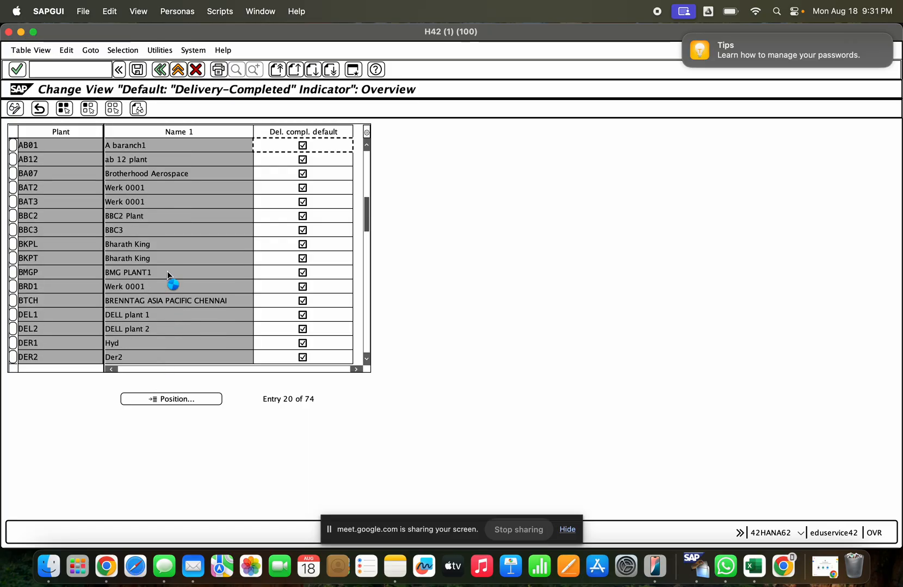
{"action": "scroll", "coordinate": [166, 271], "scroll_direction": "down", "scroll_amount": 10}
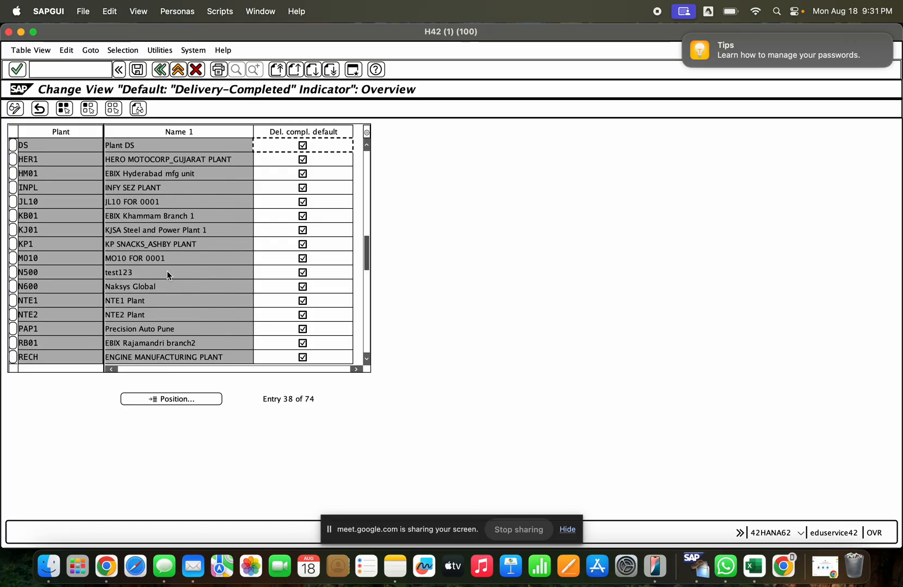
{"action": "scroll", "coordinate": [167, 270], "scroll_direction": "down", "scroll_amount": 7}
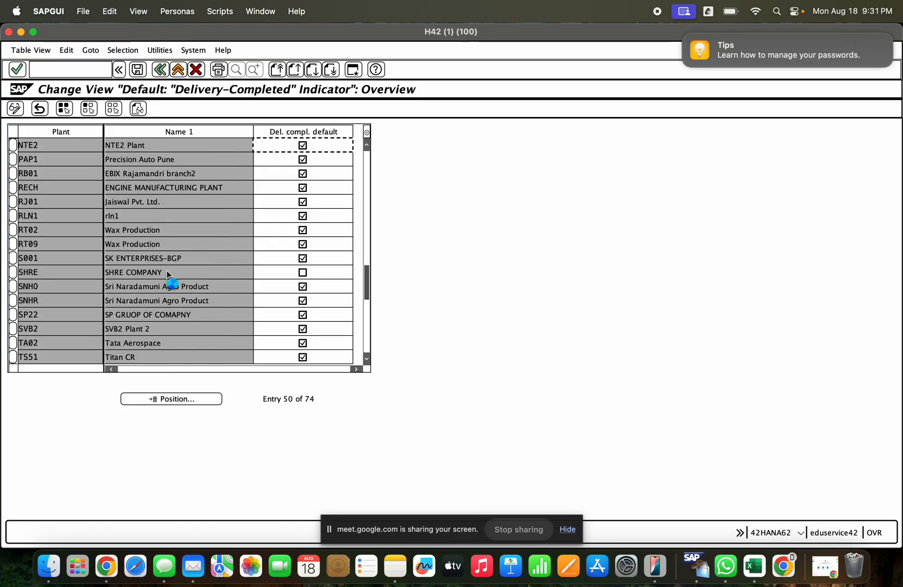
{"action": "scroll", "coordinate": [167, 271], "scroll_direction": "up", "scroll_amount": 9}
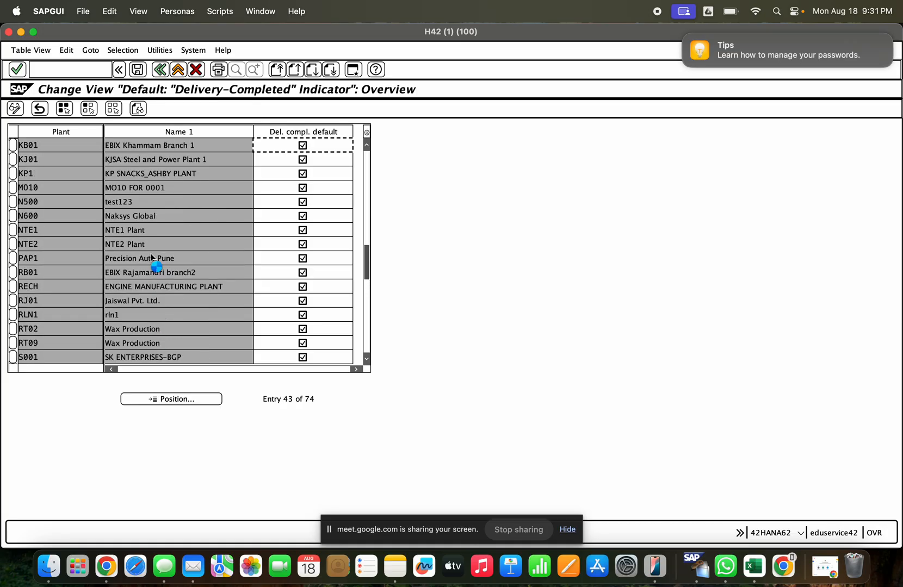
{"action": "scroll", "coordinate": [149, 254], "scroll_direction": "up", "scroll_amount": 2}
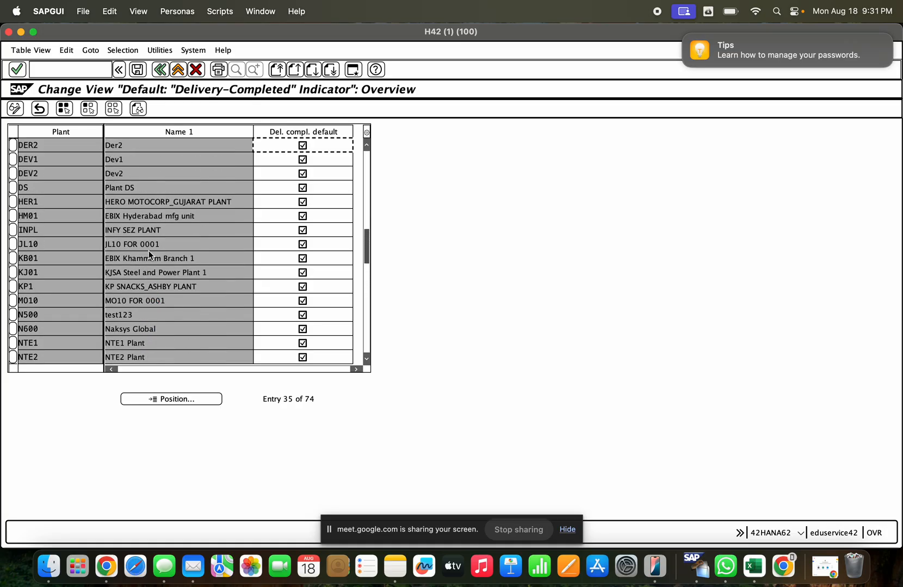
{"action": "left_click", "coordinate": [44, 206]}
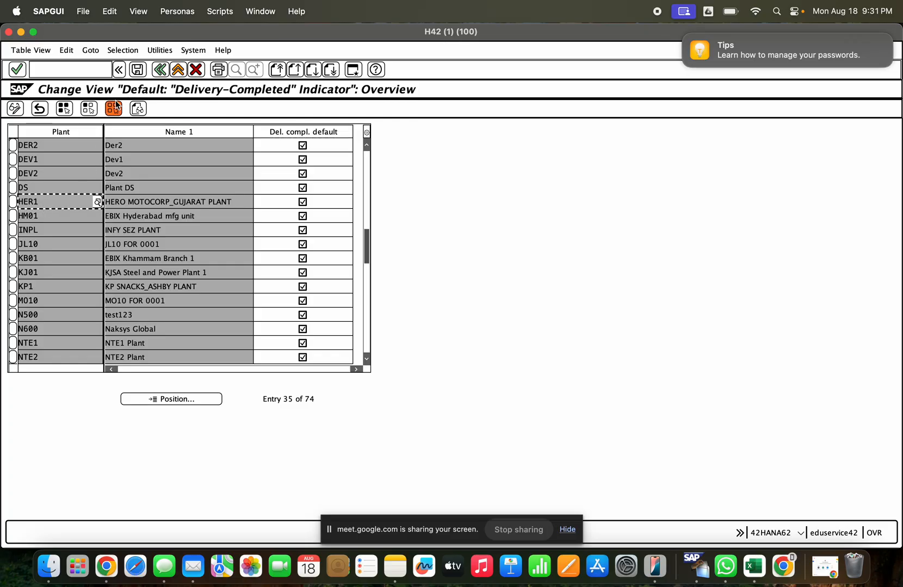
{"action": "left_click", "coordinate": [161, 70]}
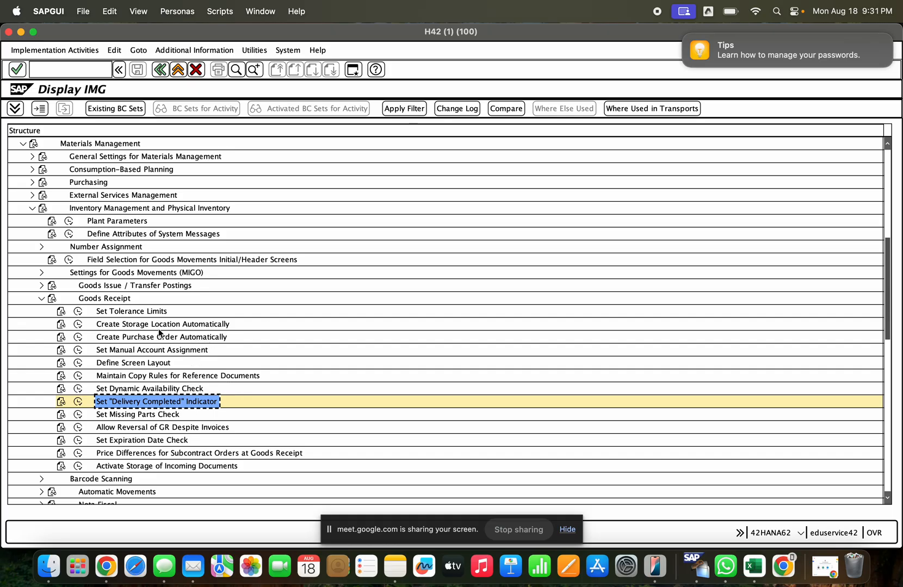
- Open a new session with MIGO and switch it to purchase order creation with /nme21n
{"action": "left_click", "coordinate": [353, 69]}
{"action": "type", "text": "migo"}
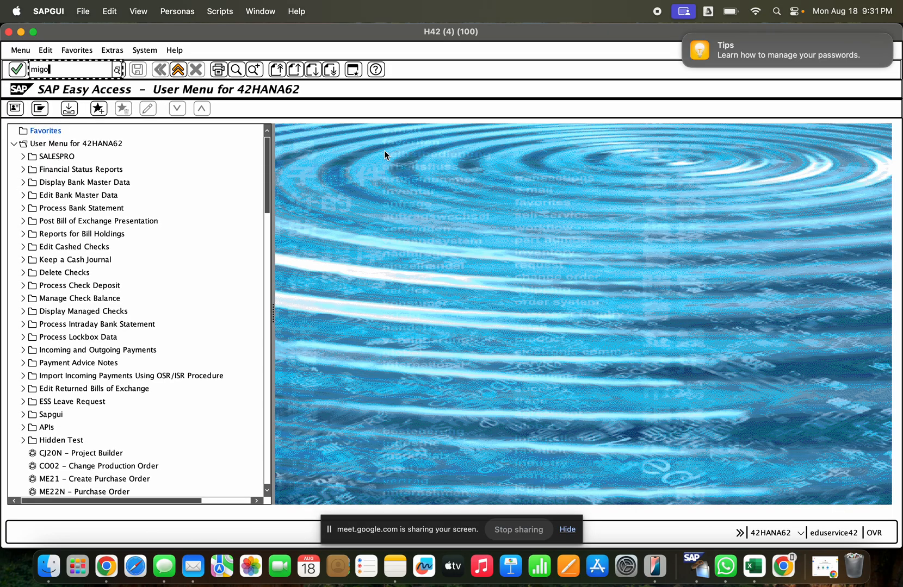
{"action": "key", "text": "Return"}
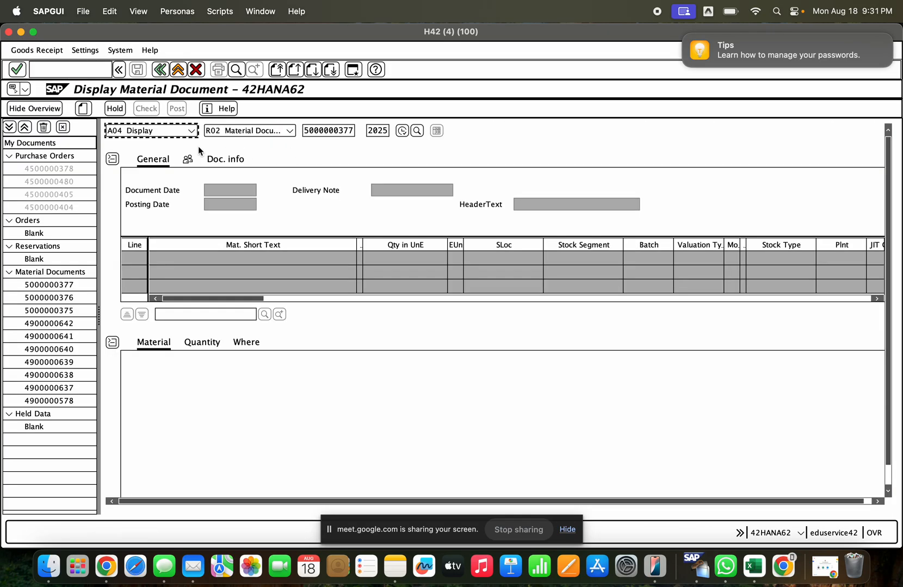
{"action": "left_click", "coordinate": [86, 66]}
{"action": "type", "text": "/nme21n"}
{"action": "key", "text": "Return"}
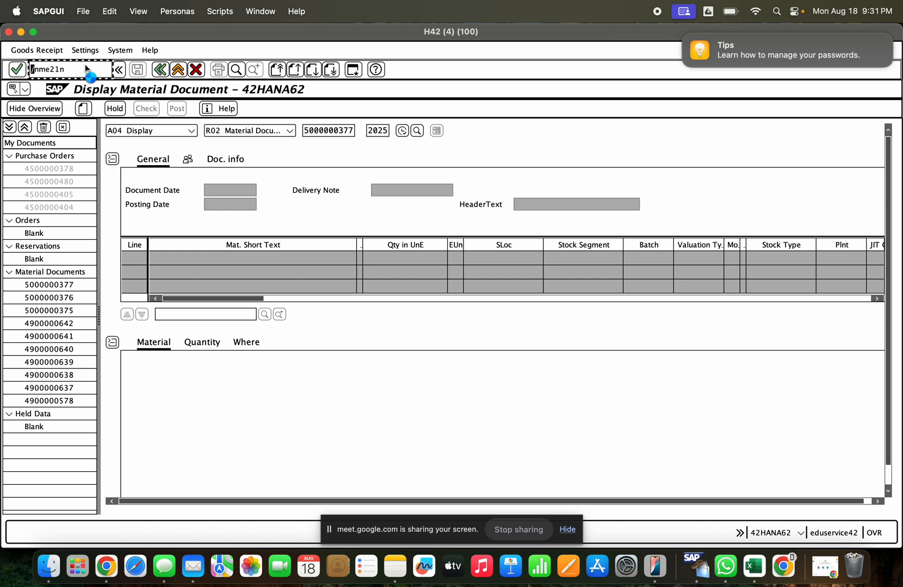
- Fill the purchase order header with supplier BP_TAS BP_EWM, purchasing organization GCEM, purchasing group 110 and company code GCE
{"action": "left_click", "coordinate": [280, 130]}
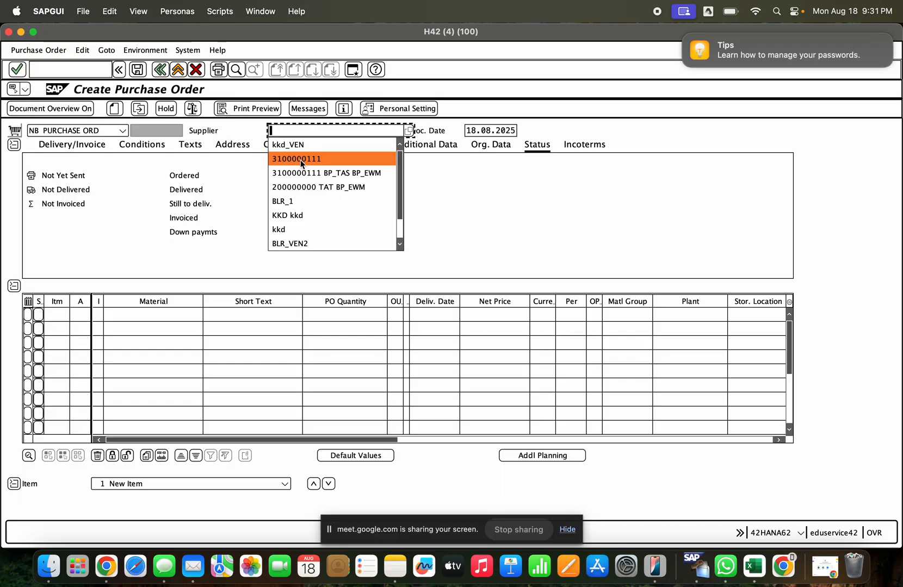
{"action": "left_click", "coordinate": [300, 157]}
{"action": "key", "text": "Return"}
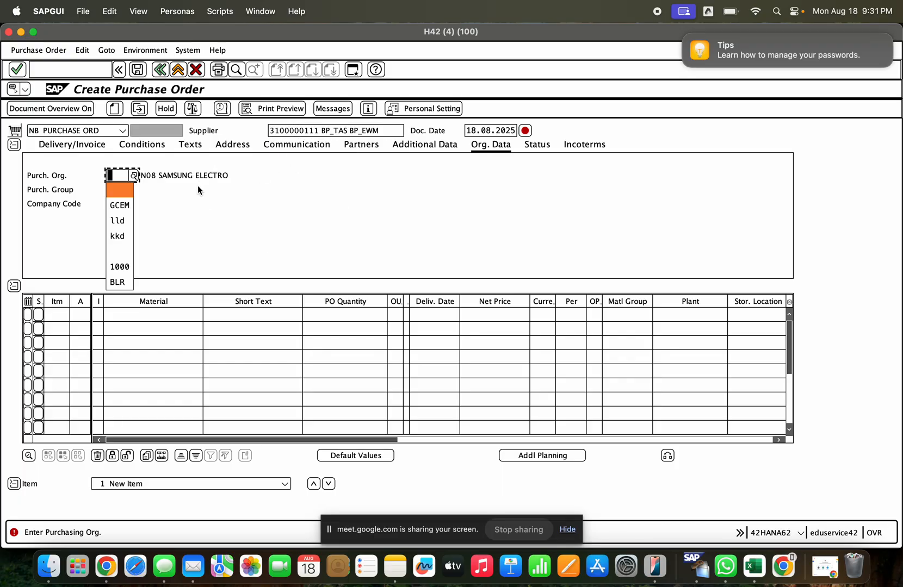
{"action": "left_click", "coordinate": [120, 205]}
{"action": "key", "text": "Return"}
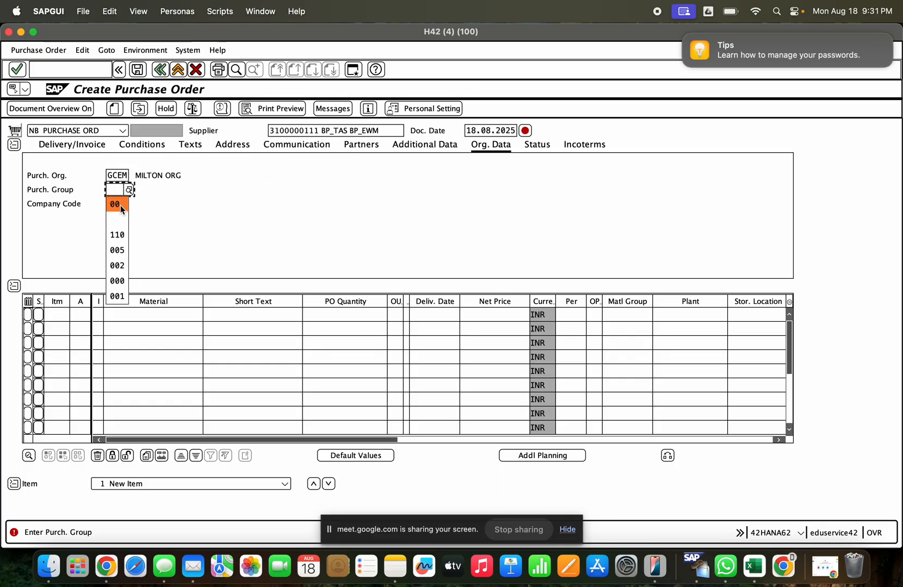
{"action": "left_click", "coordinate": [123, 235]}
{"action": "key", "text": "Return"}
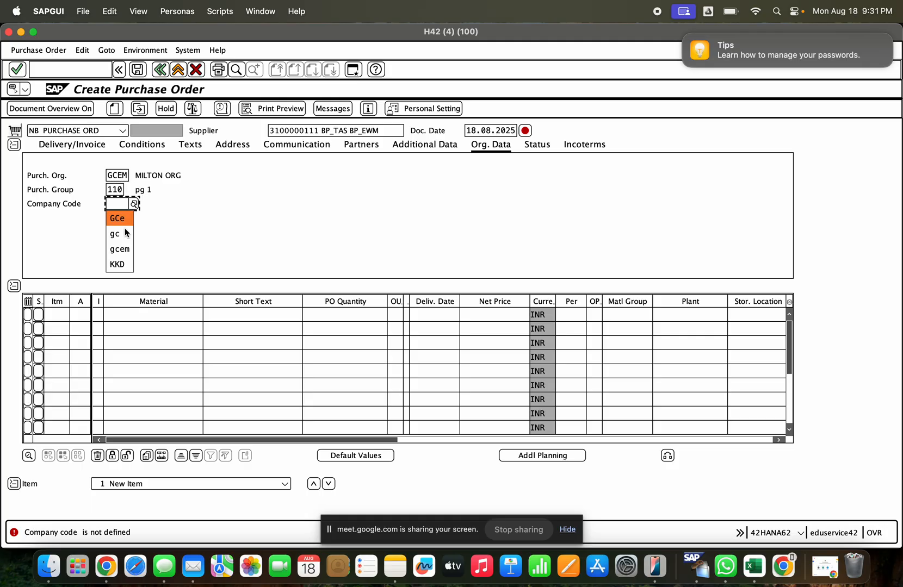
{"action": "left_click", "coordinate": [122, 224]}
{"action": "key", "text": "Return"}
- Add material 1000241 to the first item line of the purchase order
{"action": "left_click", "coordinate": [154, 315]}
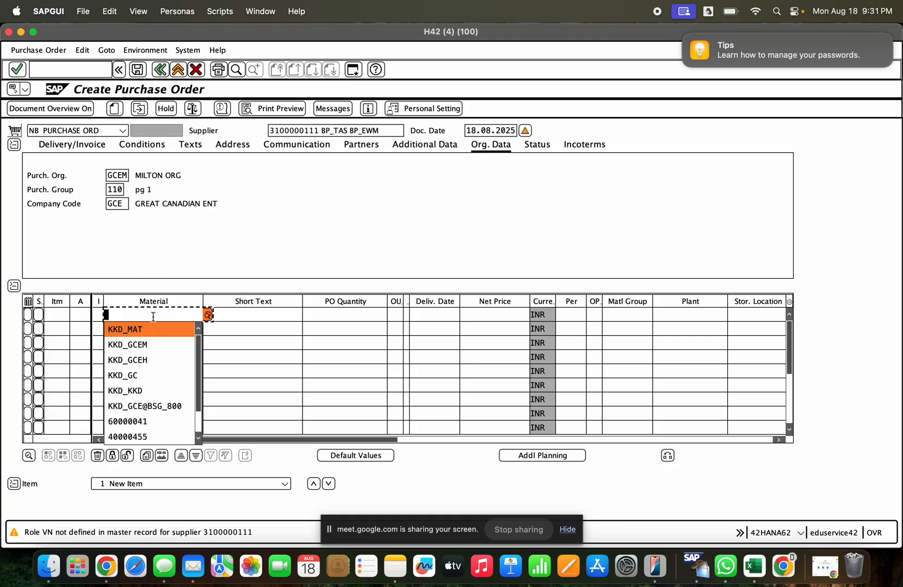
{"action": "scroll", "coordinate": [144, 421], "scroll_direction": "down", "scroll_amount": 2}
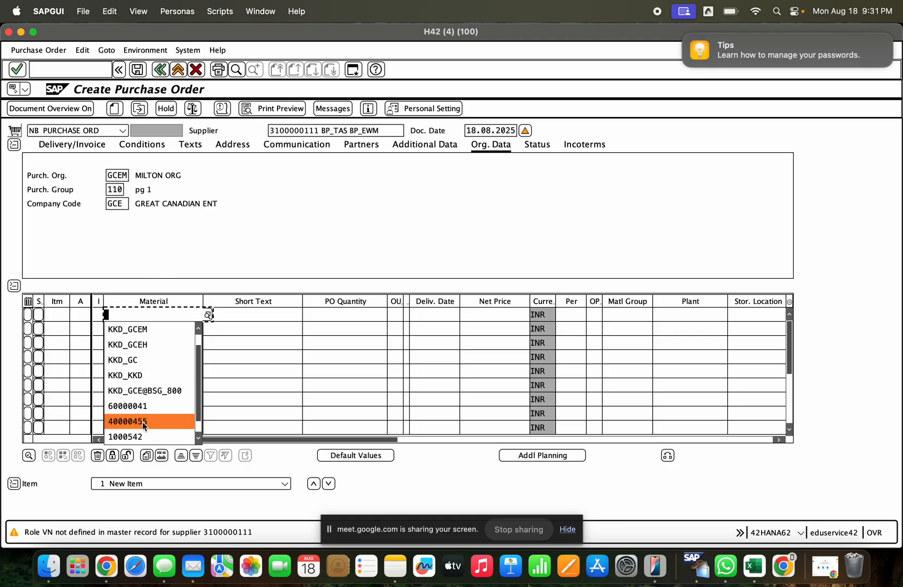
{"action": "left_click", "coordinate": [142, 437]}
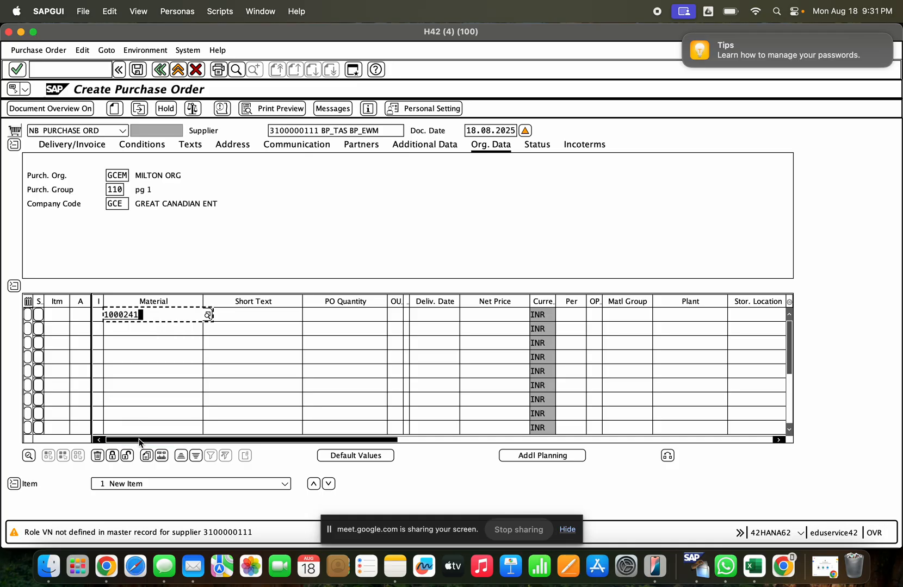
{"action": "key", "text": "Return"}
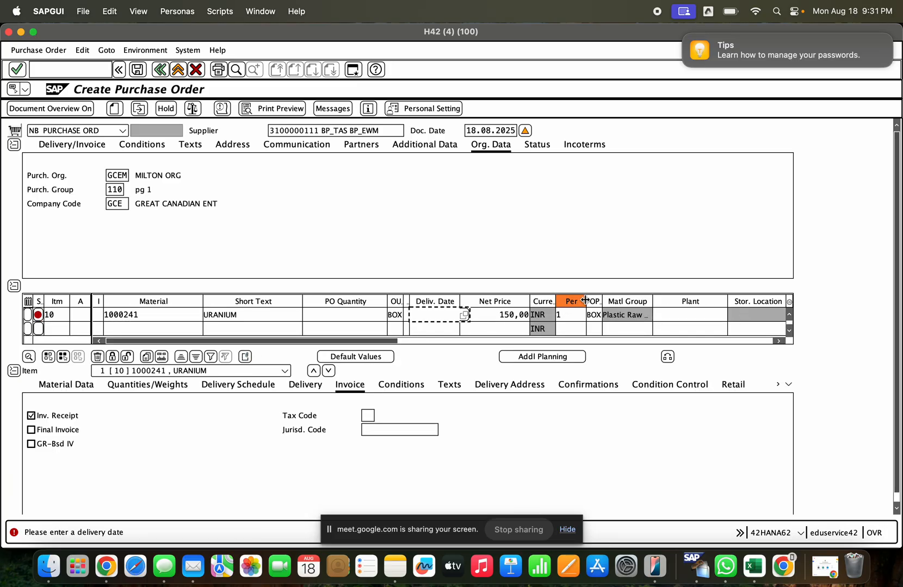
- Complete the first item line with plant gcem, PO quantity 100 and storage location SLOTS
{"action": "left_click", "coordinate": [669, 311]}
{"action": "left_click", "coordinate": [667, 314]}
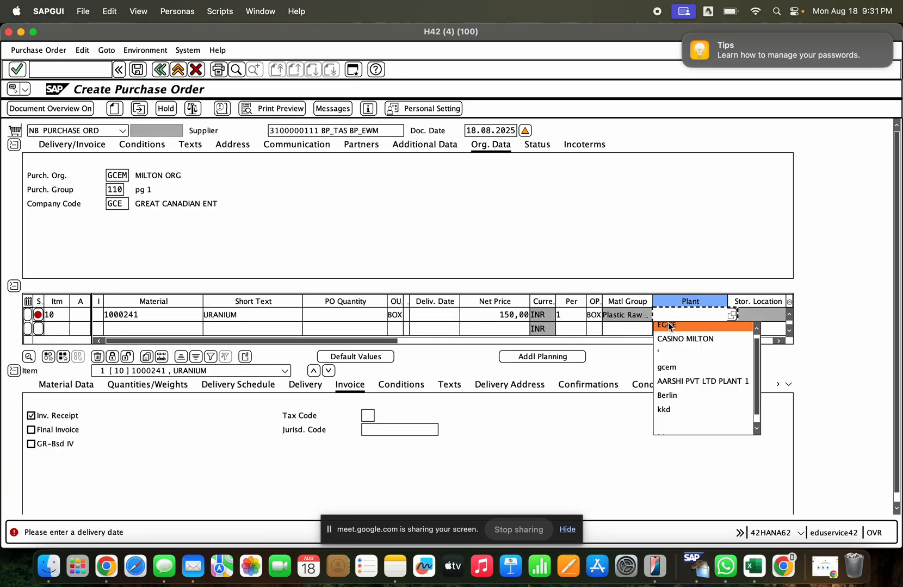
{"action": "type", "text": "gcem"}
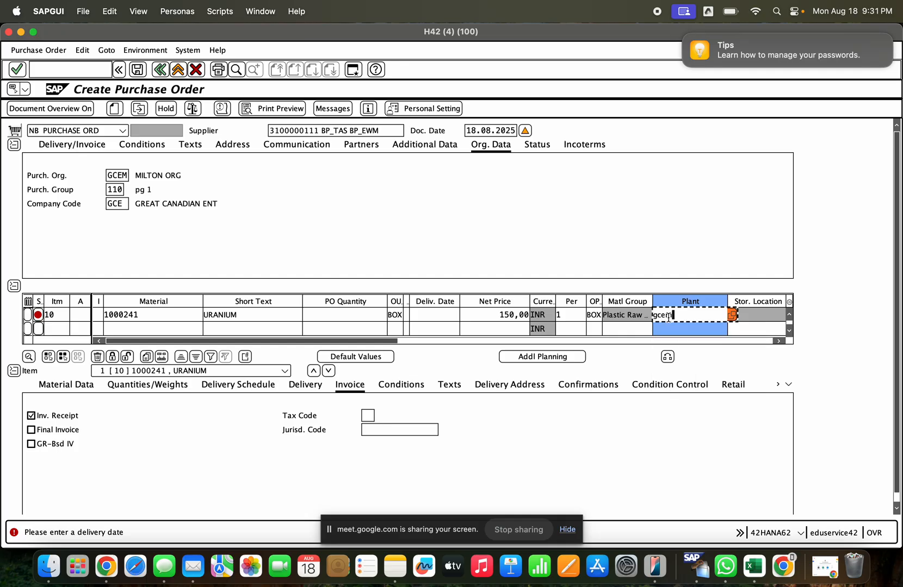
{"action": "key", "text": "Return"}
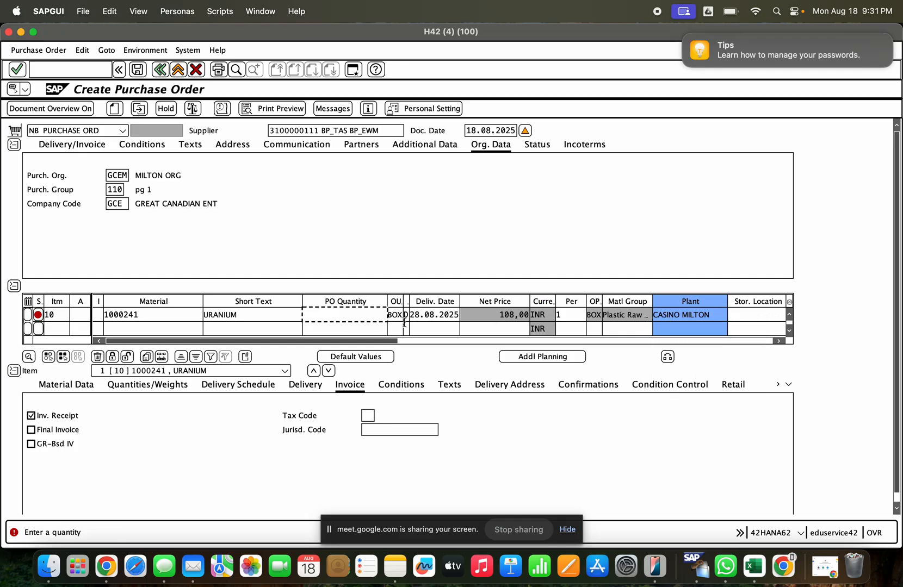
{"action": "type", "text": "100"}
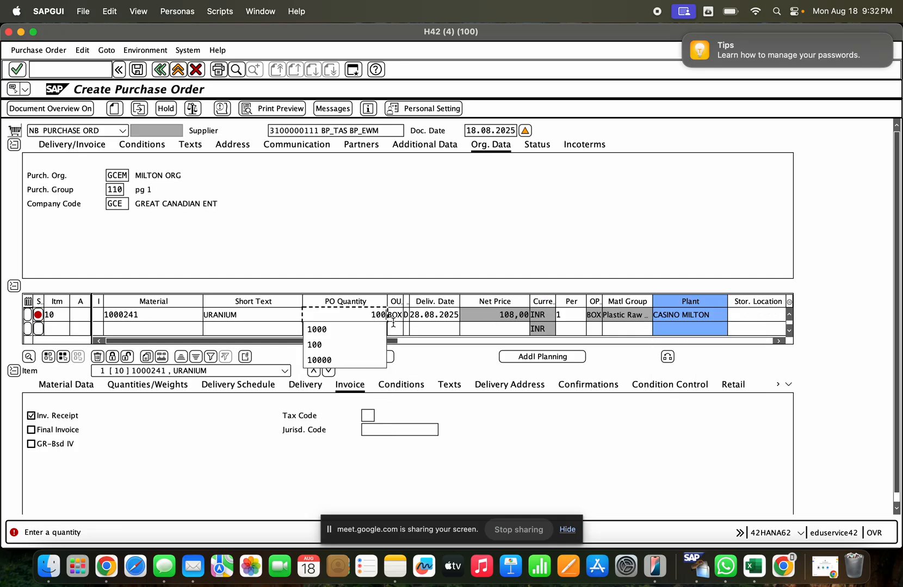
{"action": "left_click", "coordinate": [753, 314]}
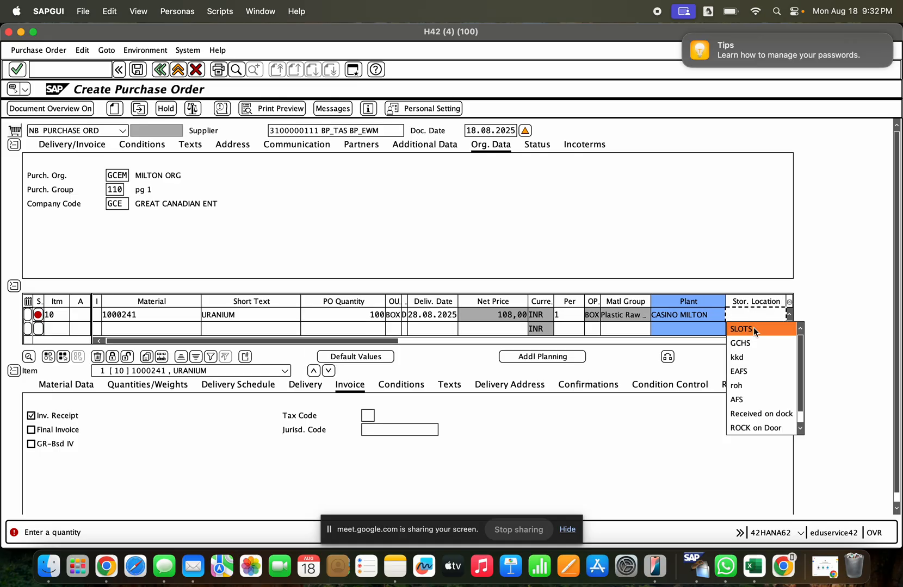
{"action": "left_click", "coordinate": [754, 327]}
{"action": "key", "text": "Return"}
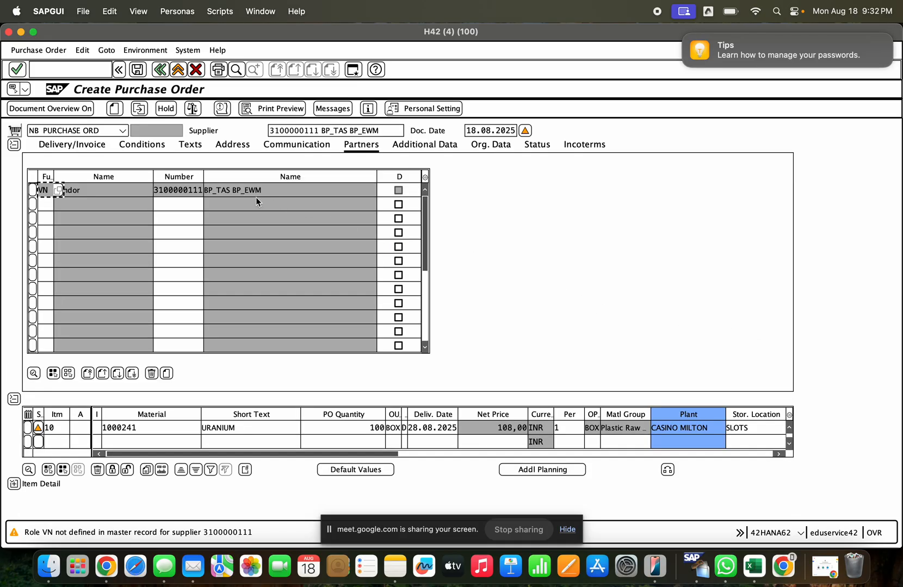
- Save the purchase order despite the system messages and display the newly saved document
{"action": "left_click", "coordinate": [137, 69]}
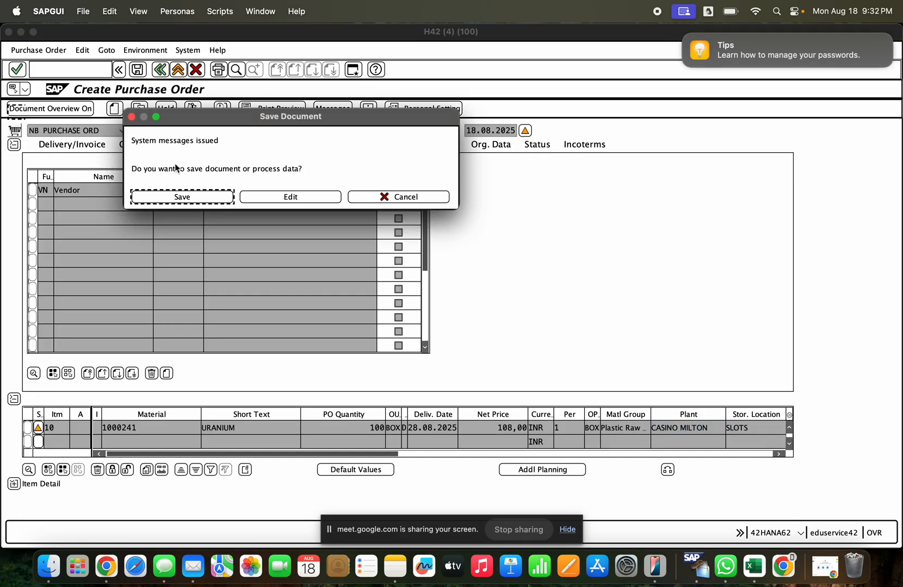
{"action": "left_click", "coordinate": [190, 197]}
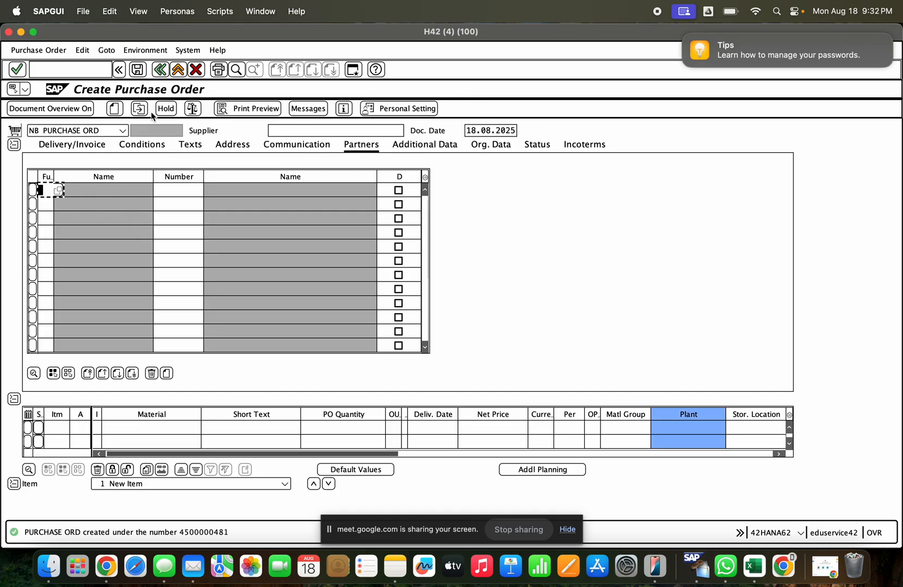
{"action": "left_click", "coordinate": [144, 108]}
{"action": "key", "text": "Return"}
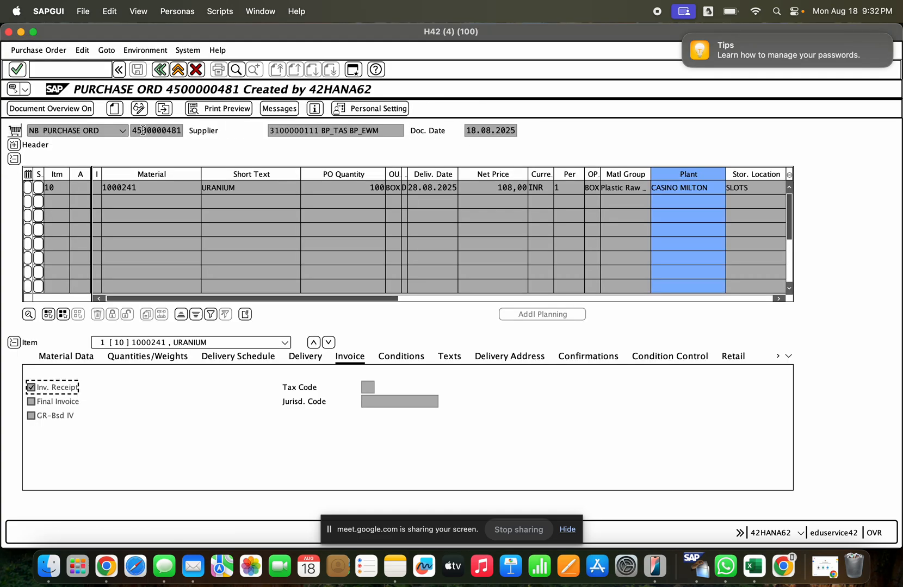
- Copy the new purchase order's number and load that order for release with /nme29n
{"action": "left_click_drag", "start_coordinate": [135, 130], "coordinate": [178, 131]}
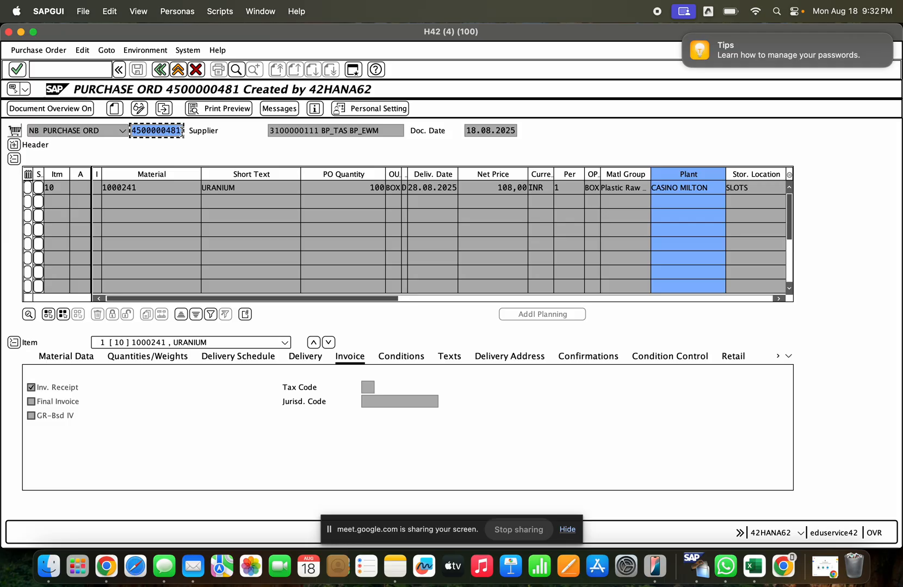
{"action": "left_click", "coordinate": [87, 73]}
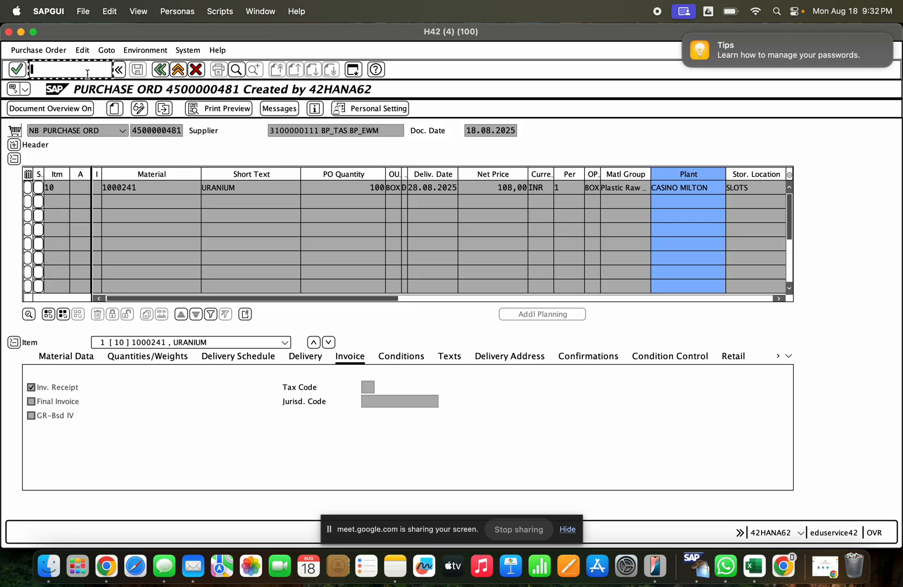
{"action": "type", "text": "/nme29"}
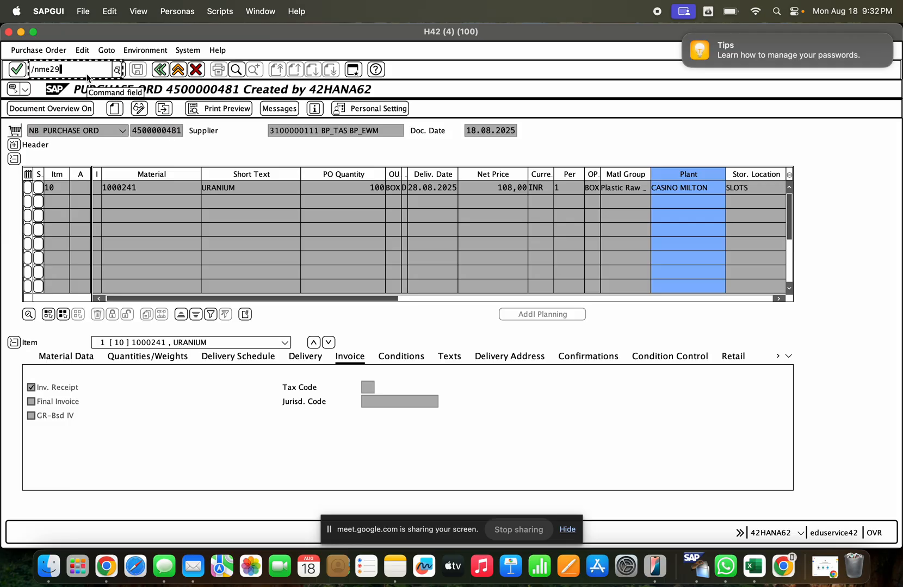
{"action": "type", "text": "n"}
{"action": "key", "text": "Return"}
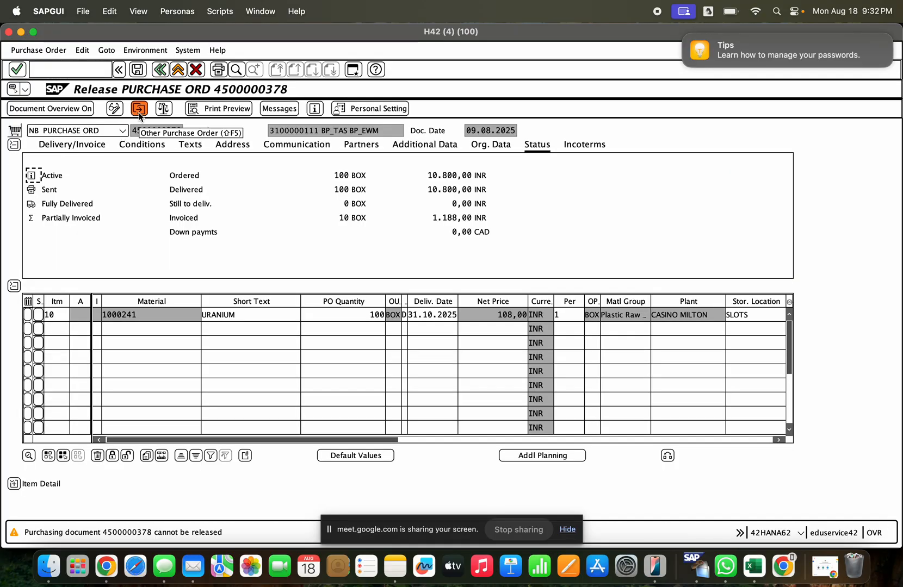
{"action": "left_click", "coordinate": [139, 111]}
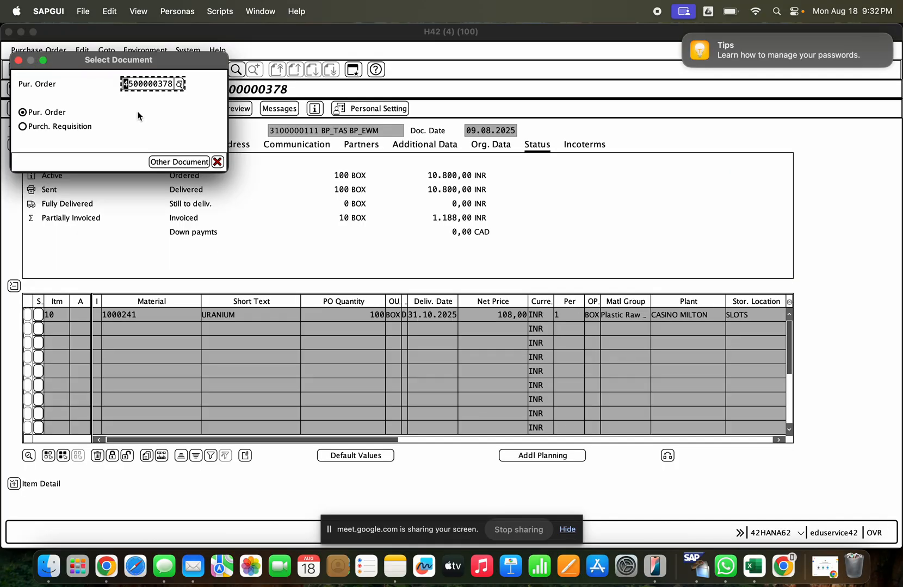
{"action": "key", "text": "super+v"}
{"action": "key", "text": "Return"}
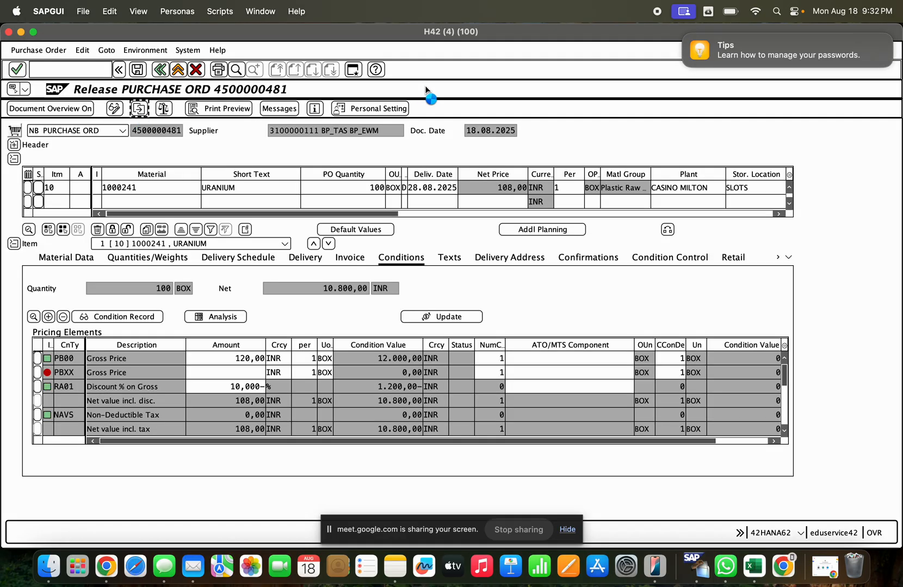
- Release the purchase order with codes M1, M2 and M3 in its release strategy and save it
{"action": "left_click", "coordinate": [13, 145]}
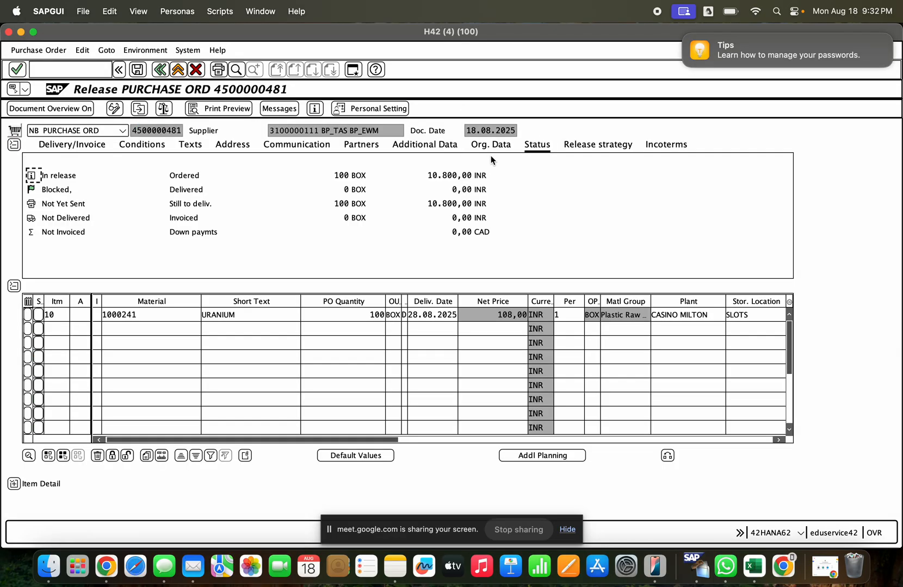
{"action": "left_click", "coordinate": [591, 145]}
{"action": "left_click", "coordinate": [415, 187]}
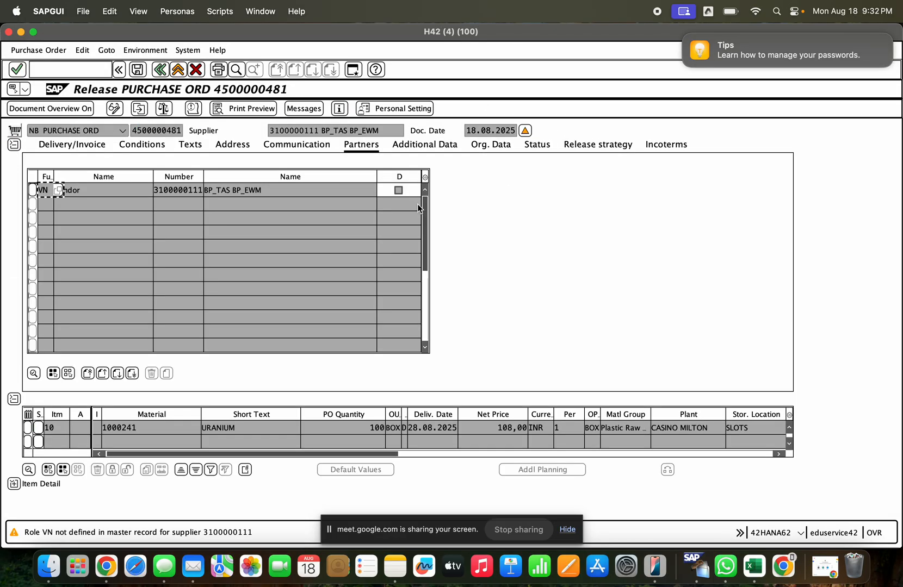
{"action": "left_click", "coordinate": [591, 148]}
{"action": "left_click", "coordinate": [414, 202]}
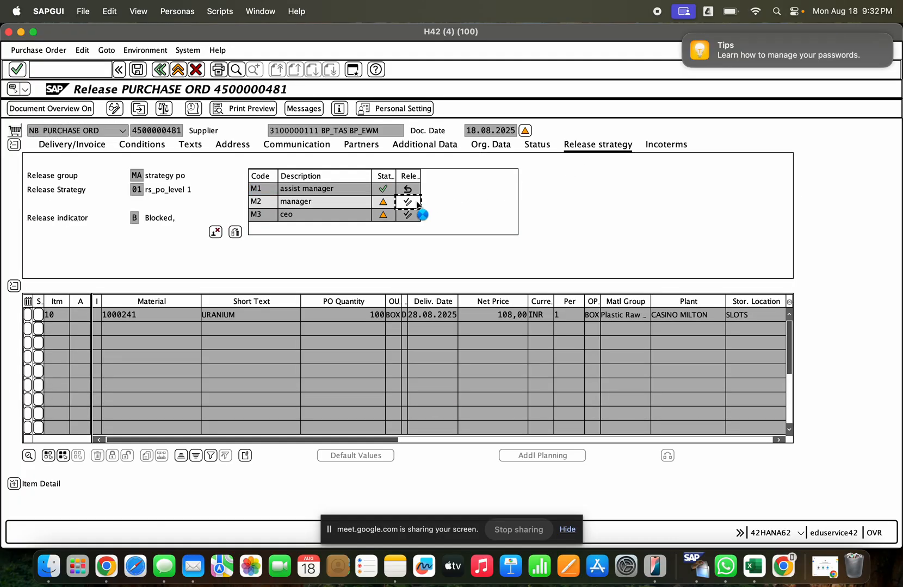
{"action": "left_click", "coordinate": [407, 215]}
{"action": "left_click", "coordinate": [142, 71]}
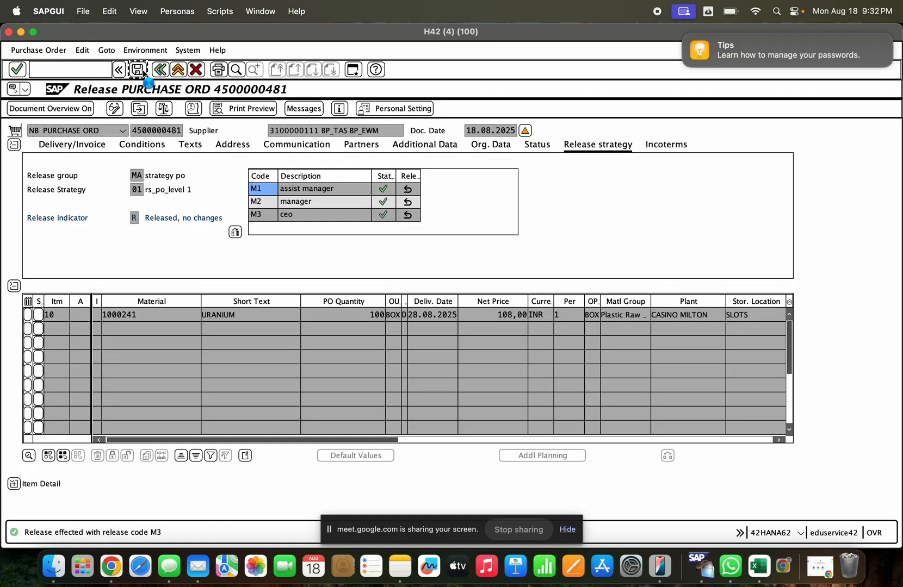
{"action": "key", "text": "Return"}
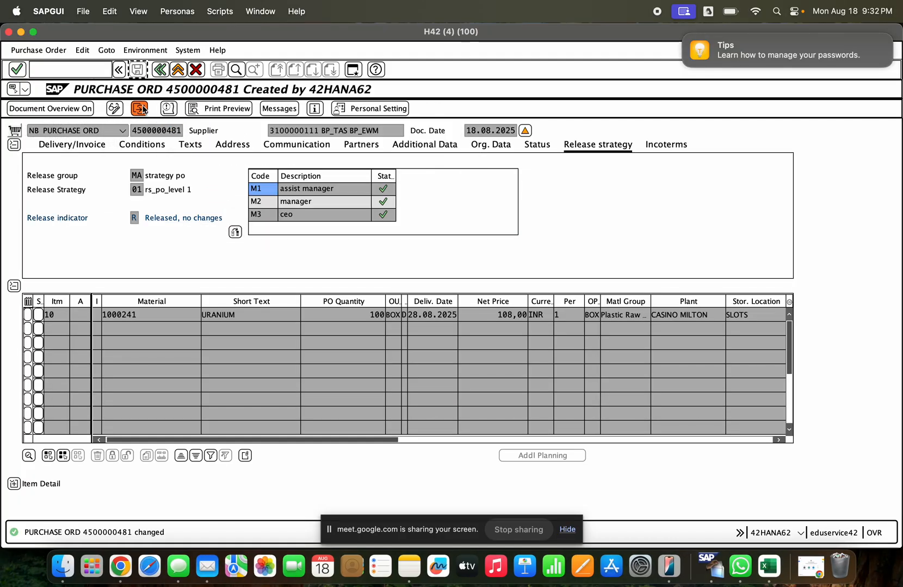
- Copy the released order's number and load it in /nmigo as a Goods Receipt against Purchase Order
{"action": "left_click", "coordinate": [139, 108]}
{"action": "key", "text": "Return"}
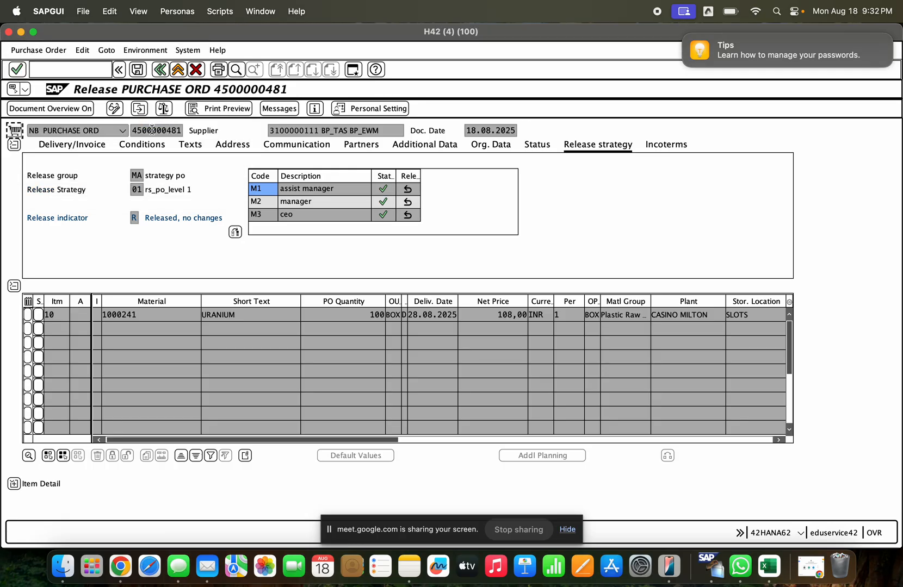
{"action": "left_click_drag", "start_coordinate": [133, 130], "coordinate": [190, 125]}
{"action": "key", "text": "super+c"}
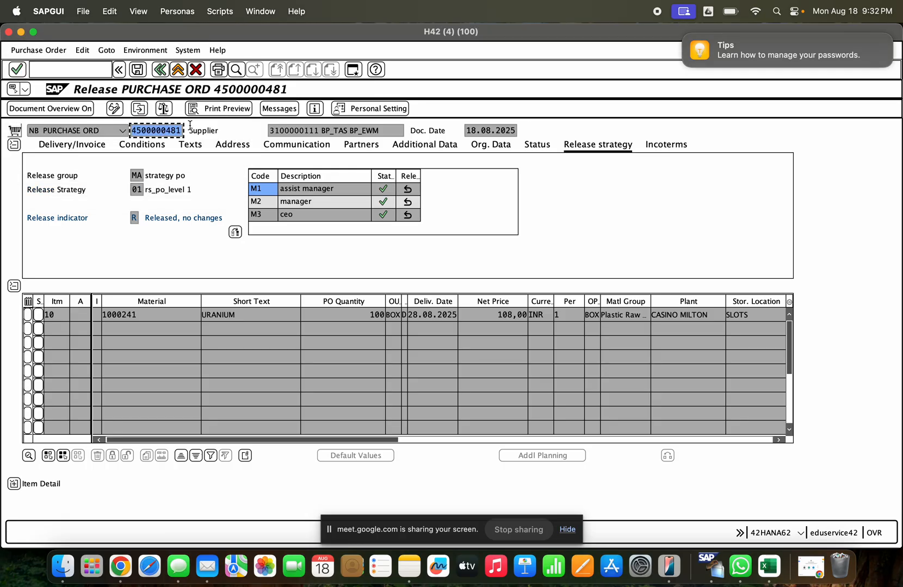
{"action": "left_click", "coordinate": [79, 71]}
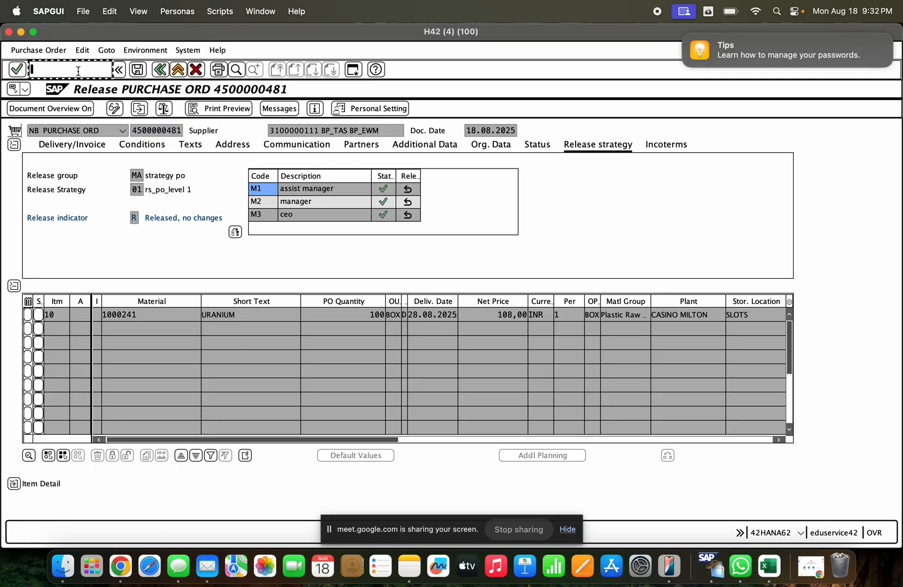
{"action": "type", "text": "/nmigo"}
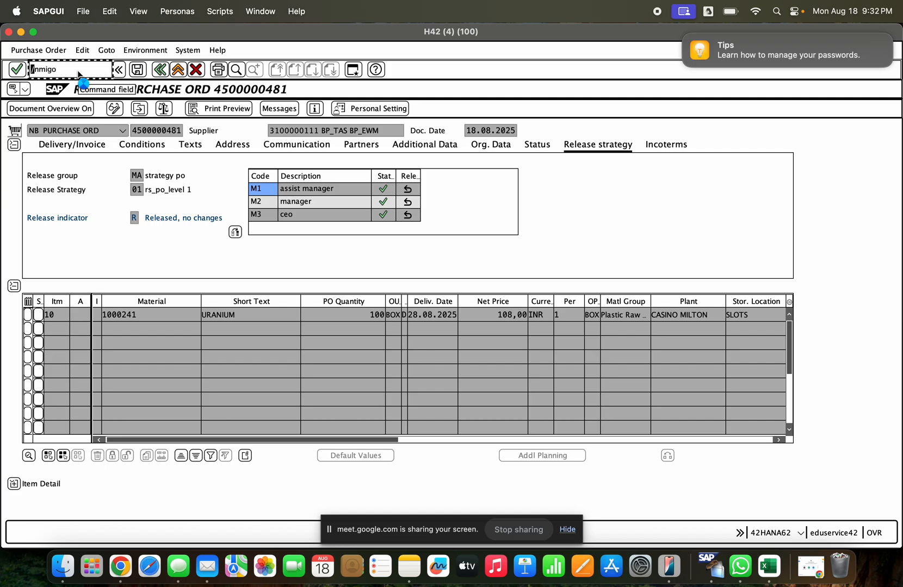
{"action": "key", "text": "Return"}
{"action": "left_click", "coordinate": [185, 131]}
{"action": "left_click", "coordinate": [178, 144]}
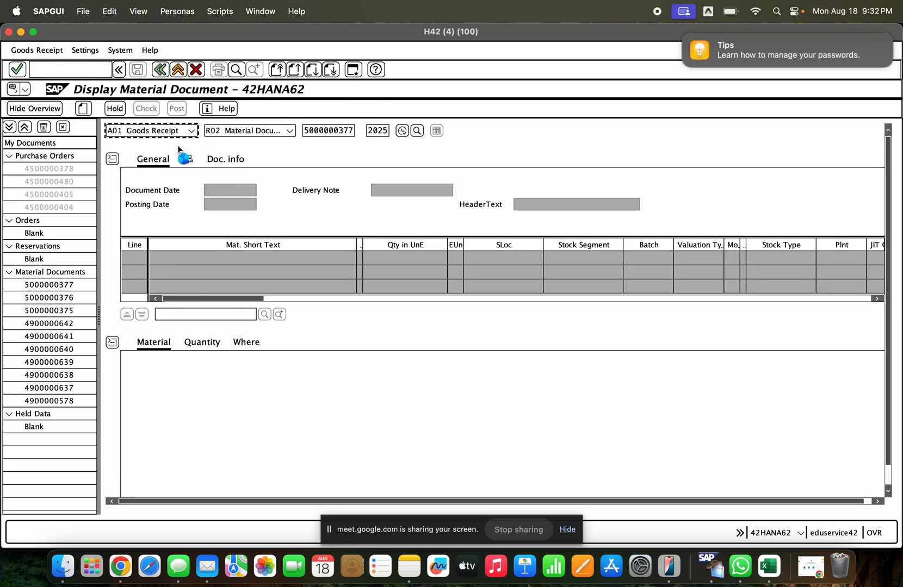
{"action": "key", "text": "super+v"}
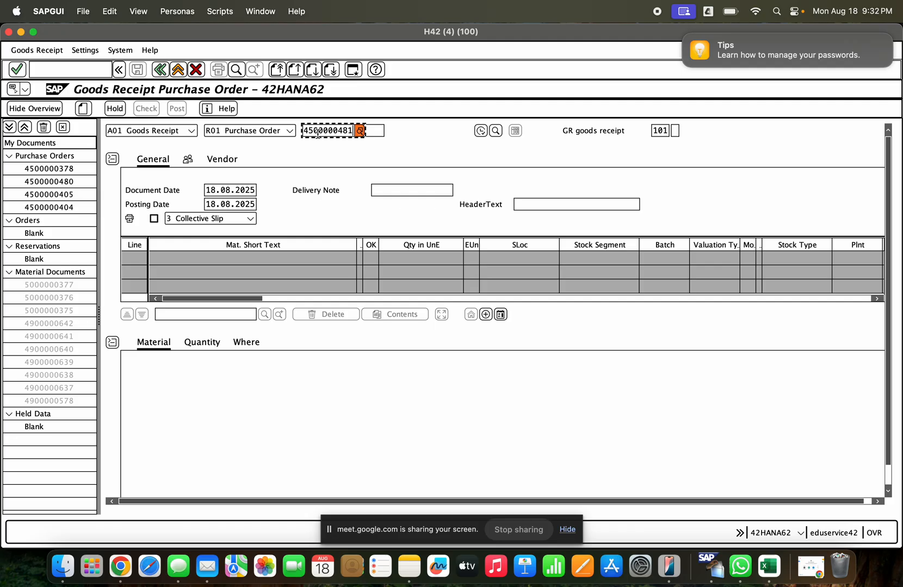
{"action": "key", "text": "Return"}
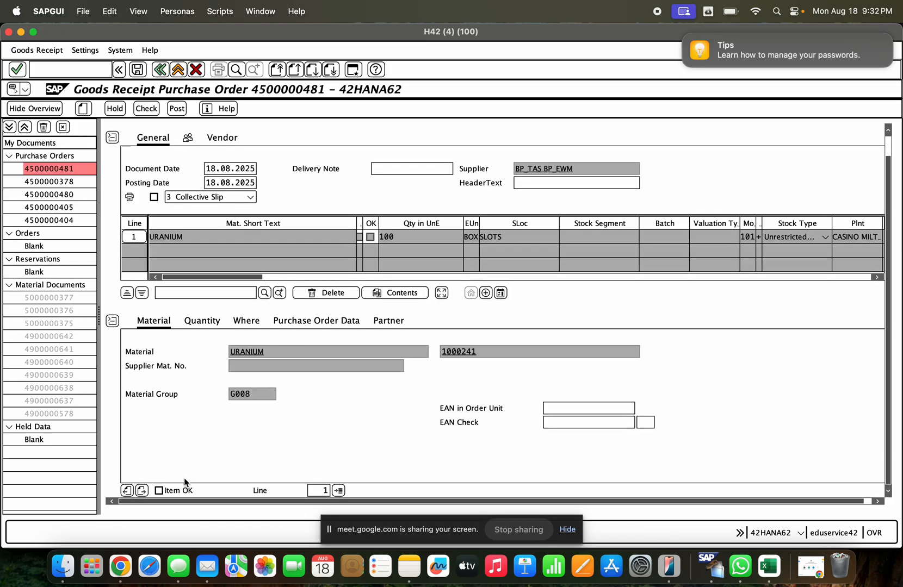
- Check and post the goods receipt with the item marked OK and the "Del.Completed" indicator on Set automatically
{"action": "left_click", "coordinate": [159, 491]}
{"action": "left_click", "coordinate": [219, 321]}
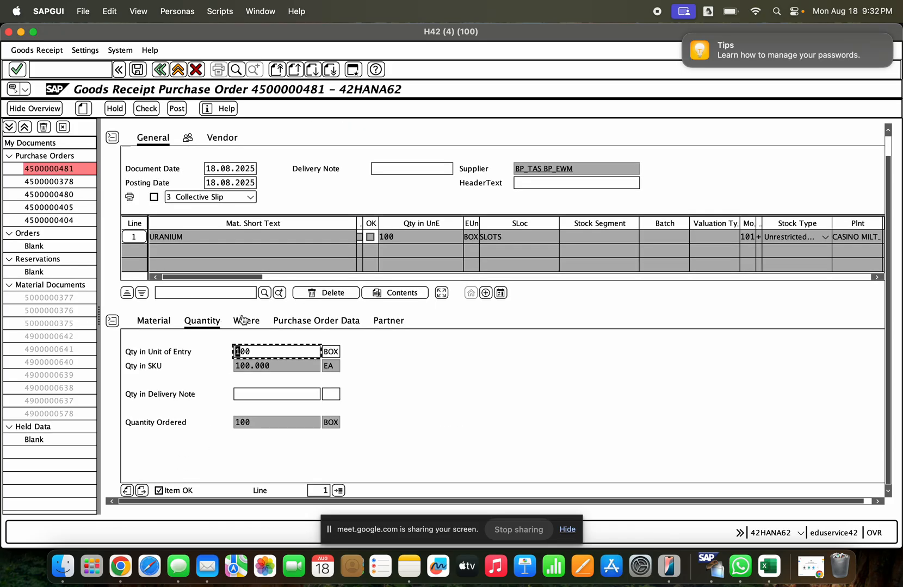
{"action": "left_click", "coordinate": [242, 317]}
{"action": "left_click", "coordinate": [283, 321]}
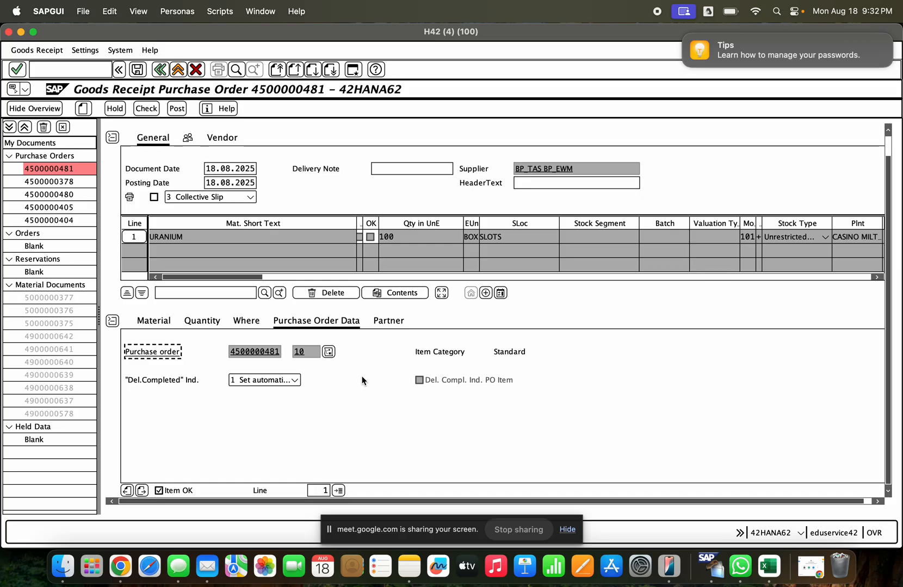
{"action": "left_click", "coordinate": [295, 380]}
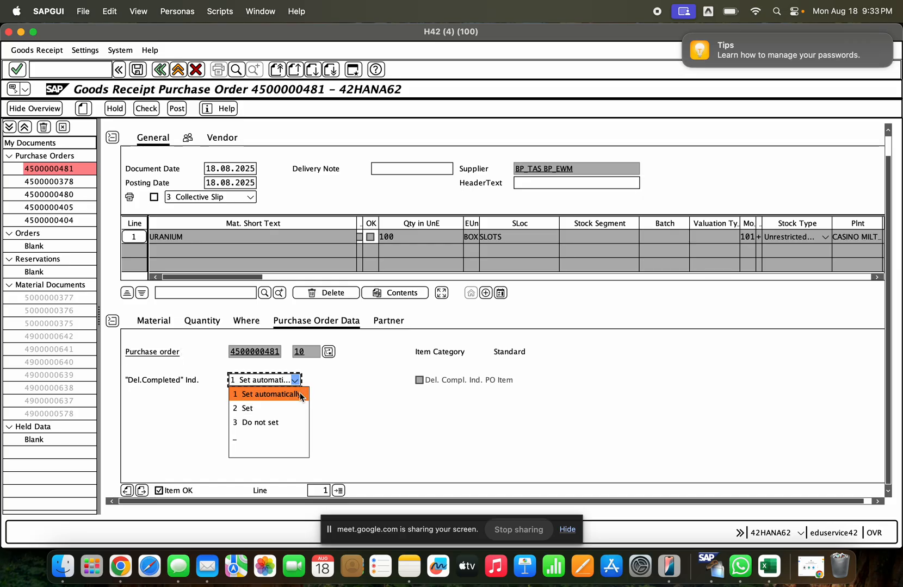
{"action": "left_click", "coordinate": [338, 417]}
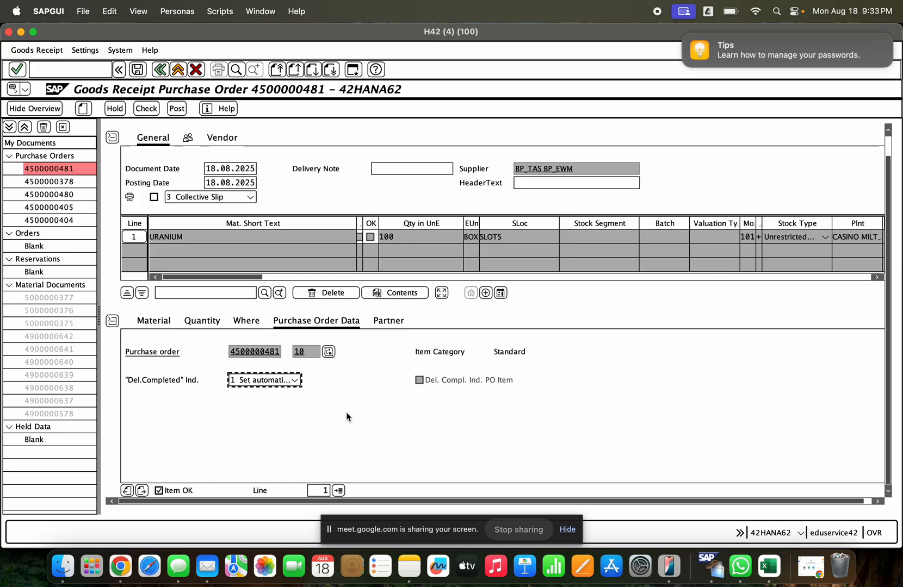
{"action": "left_click", "coordinate": [145, 109]}
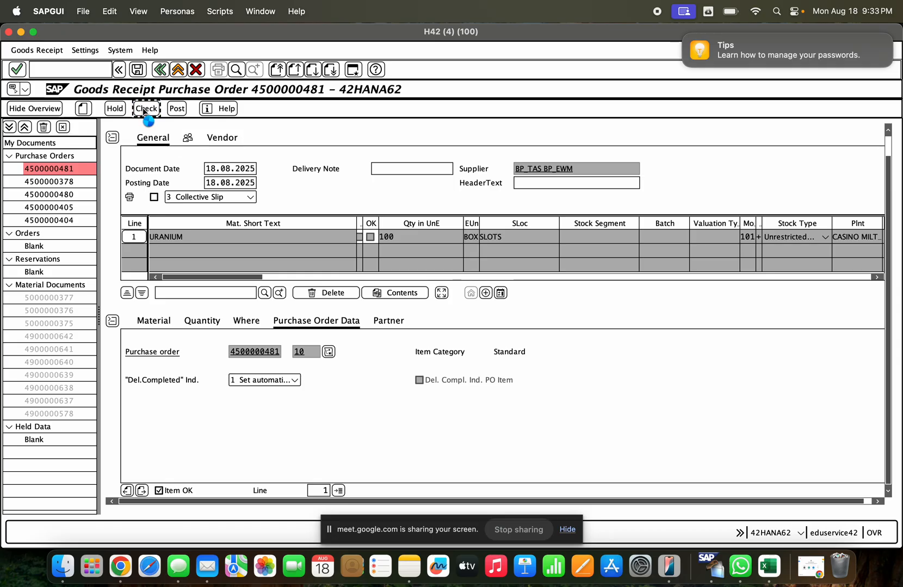
{"action": "left_click", "coordinate": [178, 110]}
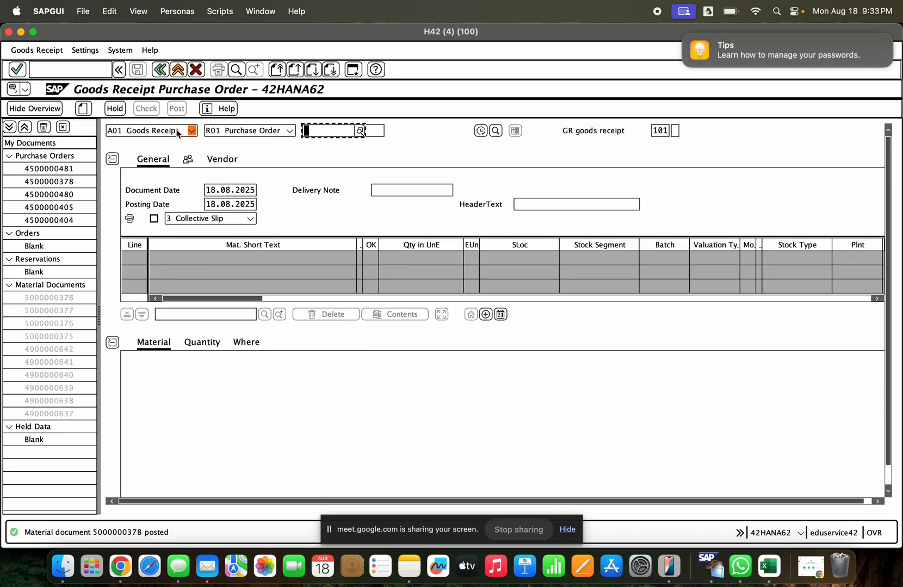
- Display the posted material document and examine the delivery-completed indicators in its purchase order data
{"action": "left_click", "coordinate": [192, 131]}
{"action": "left_click", "coordinate": [173, 186]}
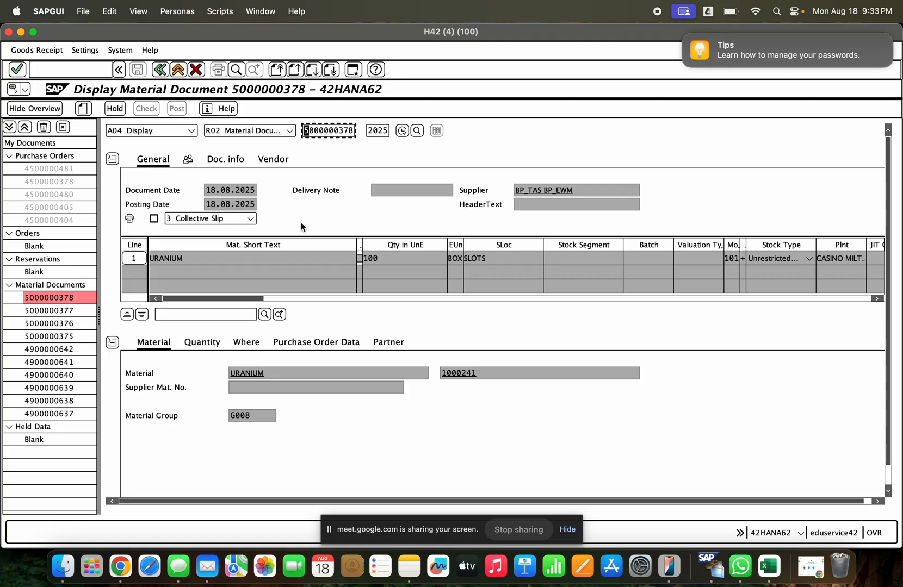
{"action": "left_click", "coordinate": [254, 343]}
{"action": "left_click", "coordinate": [287, 343]}
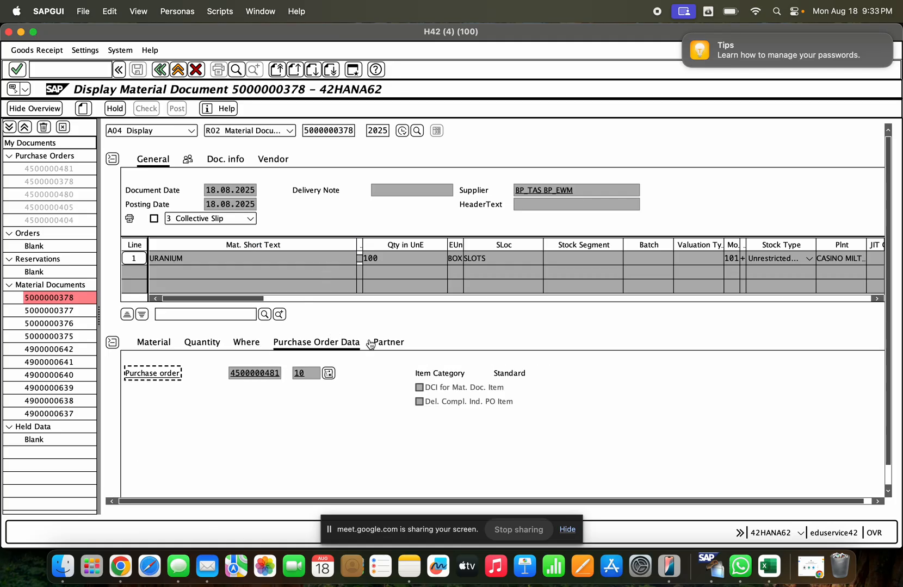
- Open the purchase order from the material document and examine the Deliv. Compl. indicator in its item's delivery data
{"action": "double_click", "coordinate": [256, 375]}
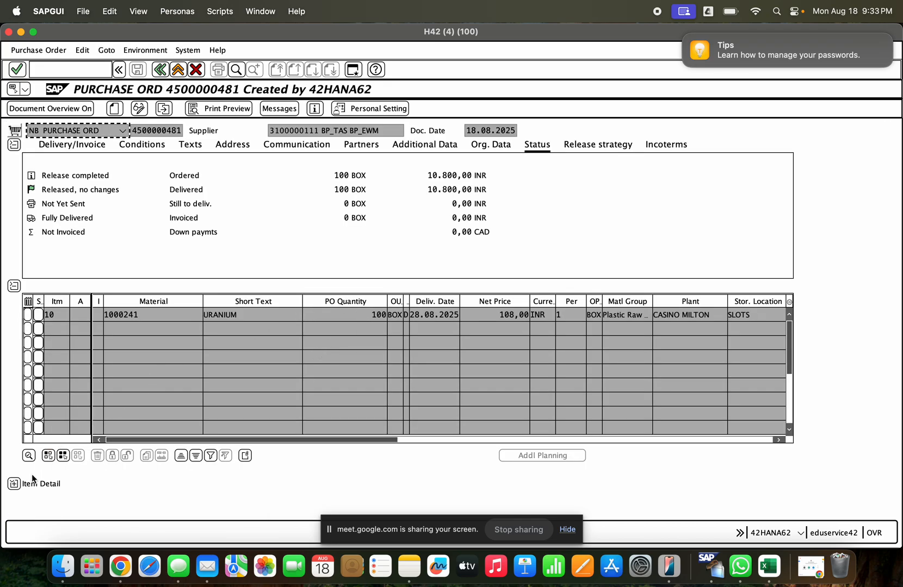
{"action": "left_click", "coordinate": [14, 483]}
{"action": "scroll", "coordinate": [417, 363], "scroll_direction": "right", "scroll_amount": 2}
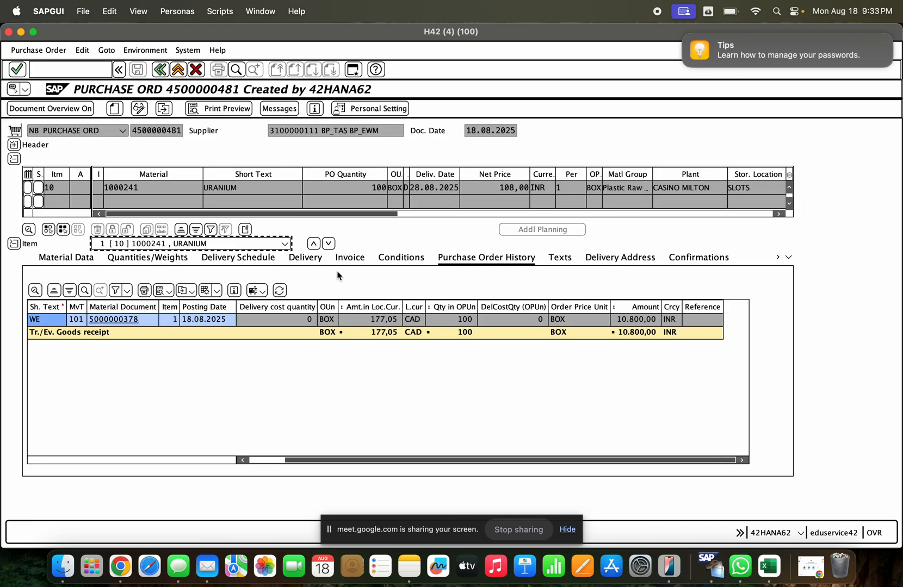
{"action": "left_click", "coordinate": [320, 263]}
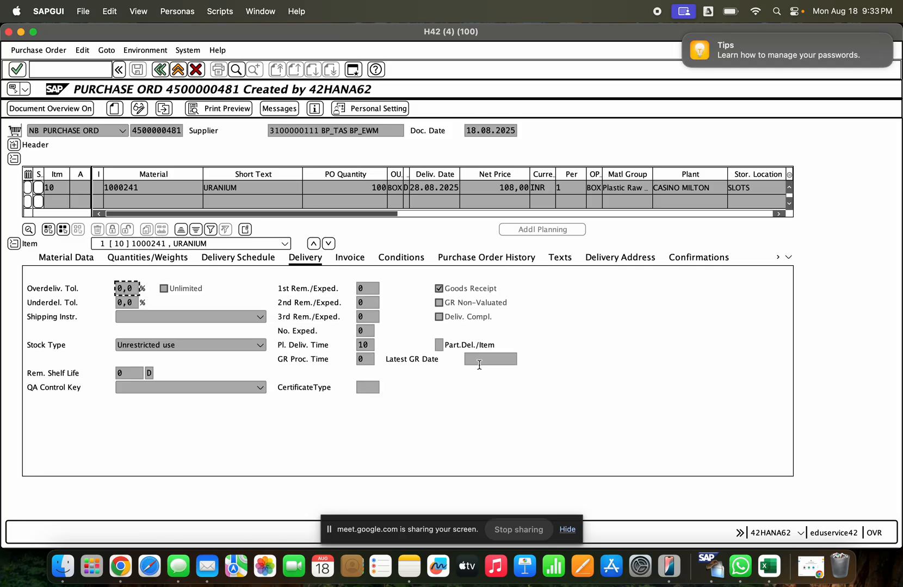
{"action": "left_click", "coordinate": [446, 319]}
{"action": "left_click", "coordinate": [345, 184]}
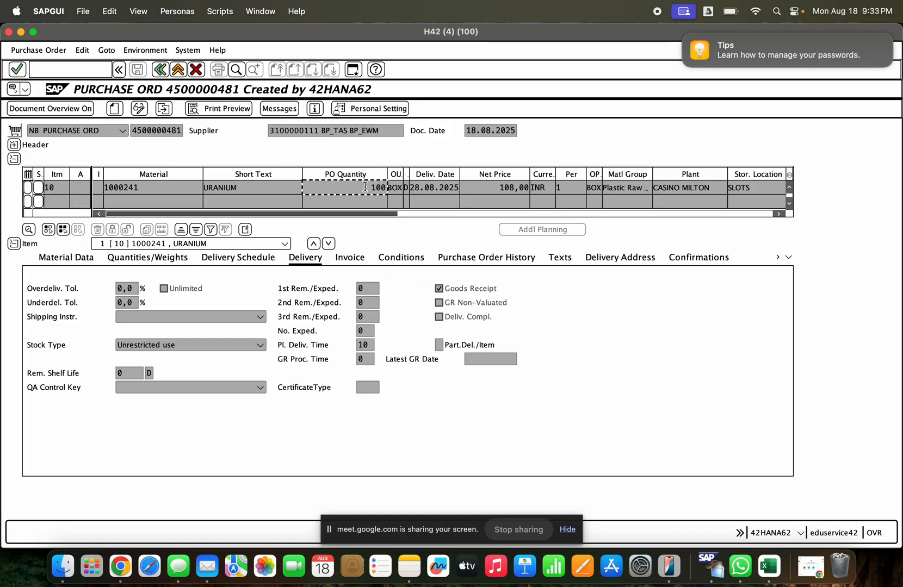
- Try to open the released purchase order for changes, including through me22n, and mark its item as Deliv. Compl
{"action": "left_click", "coordinate": [139, 110]}
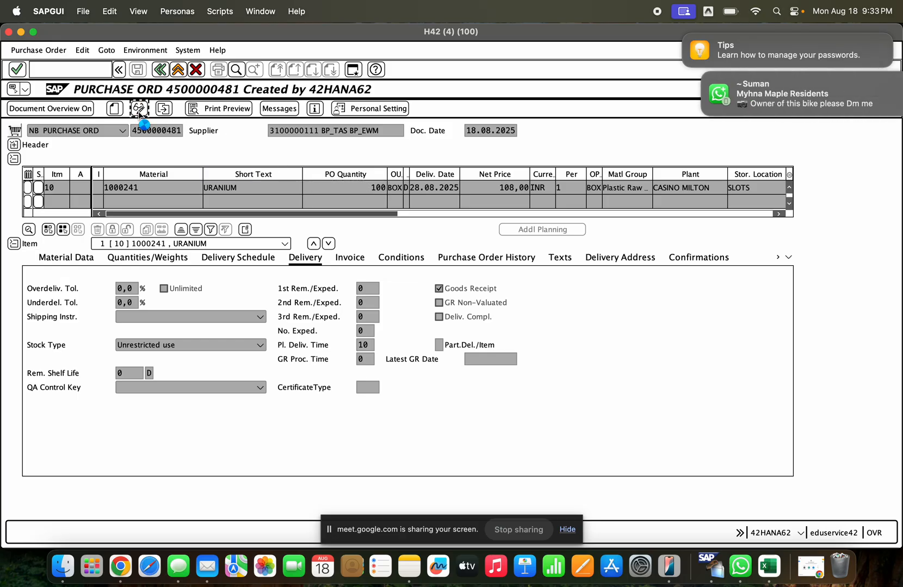
{"action": "left_click", "coordinate": [178, 71]}
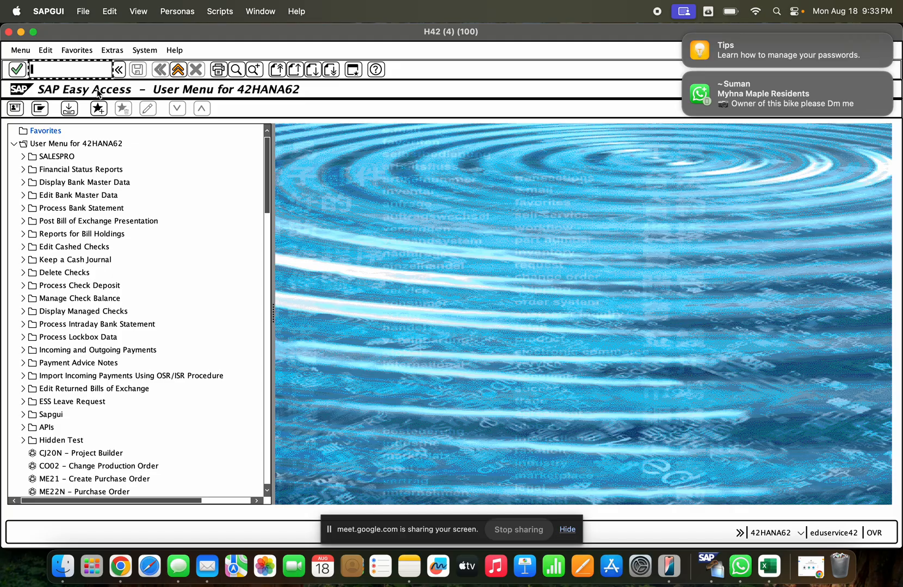
{"action": "type", "text": "me22n"}
{"action": "key", "text": "Return"}
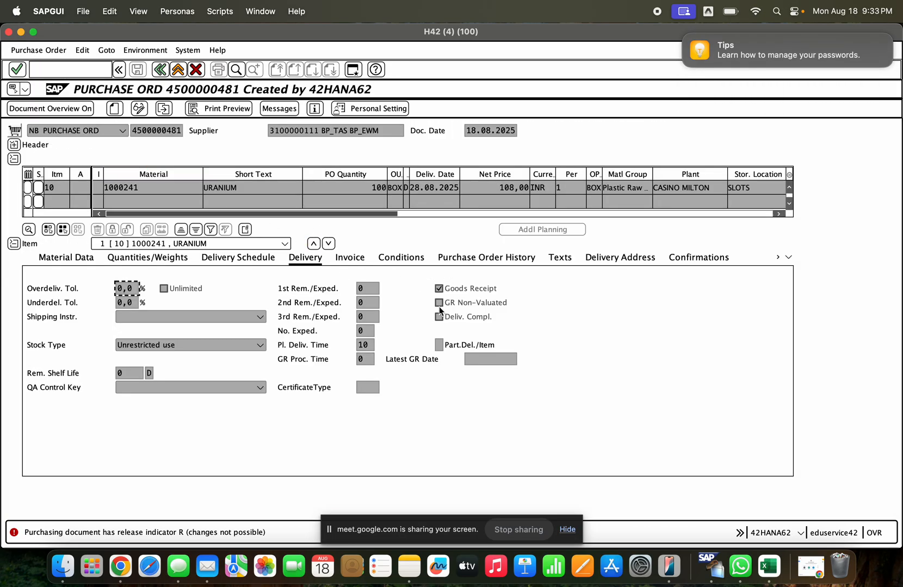
{"action": "left_click", "coordinate": [440, 317]}
- Examine the order's release strategy, retry change mode and inspect the item's Deliv. Compl. indicator
{"action": "left_click", "coordinate": [13, 144]}
{"action": "left_click", "coordinate": [609, 143]}
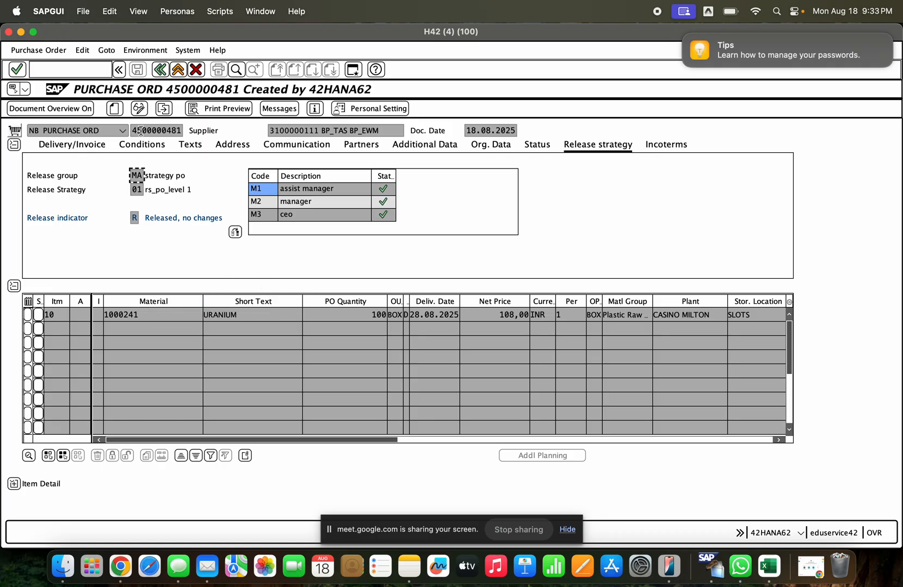
{"action": "left_click", "coordinate": [139, 109]}
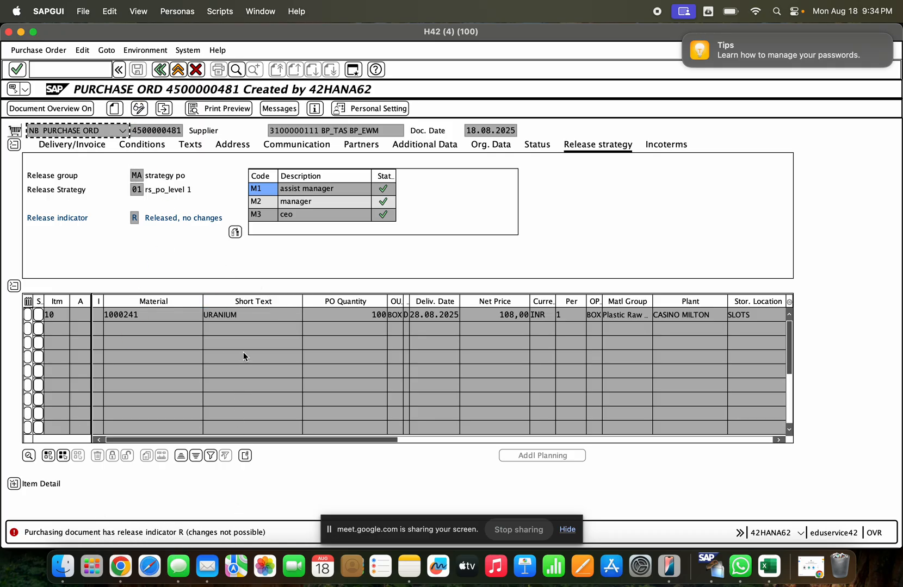
{"action": "left_click", "coordinate": [13, 483]}
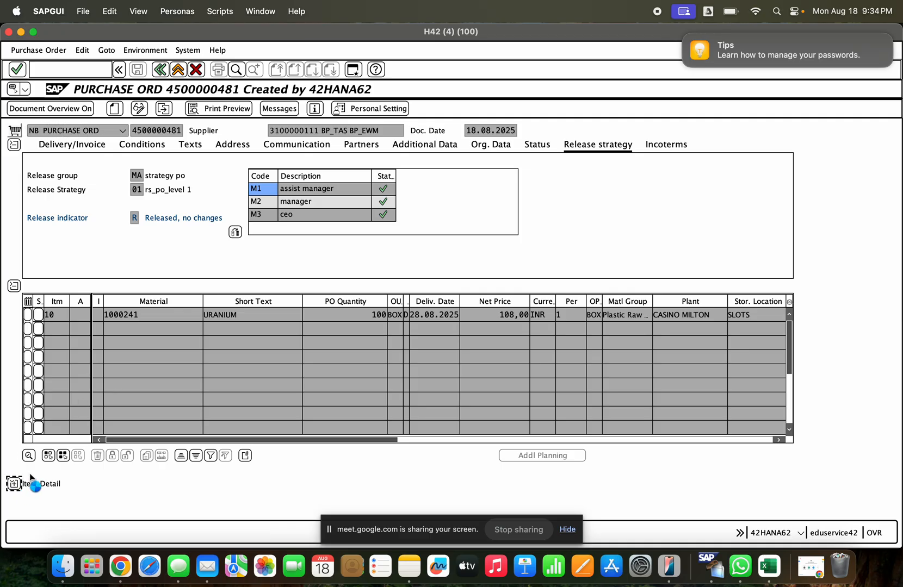
{"action": "left_click", "coordinate": [454, 323]}
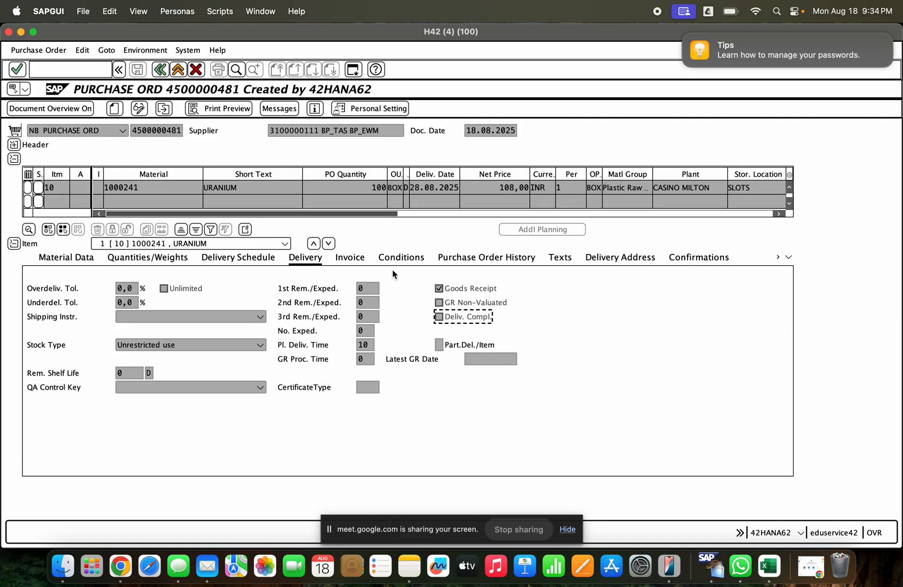
- Start a new purchase order for supplier BP_TAS BP_EWM
{"action": "left_click", "coordinate": [114, 108]}
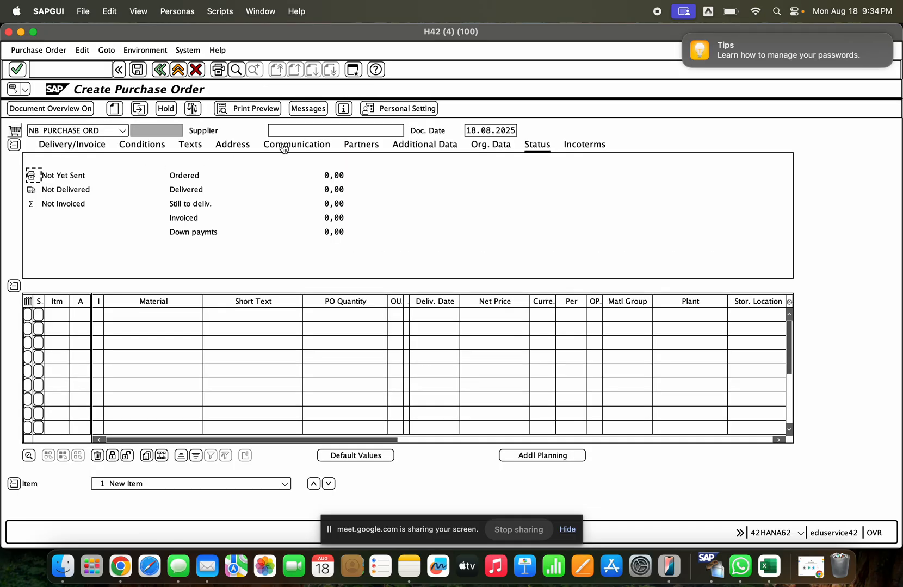
{"action": "left_click", "coordinate": [291, 131]}
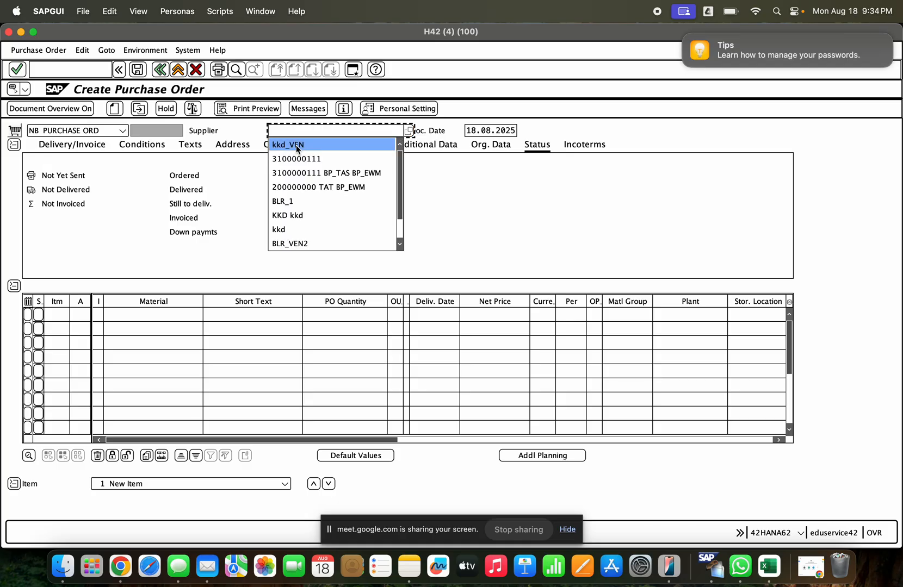
{"action": "left_click", "coordinate": [296, 157]}
{"action": "key", "text": "Return"}
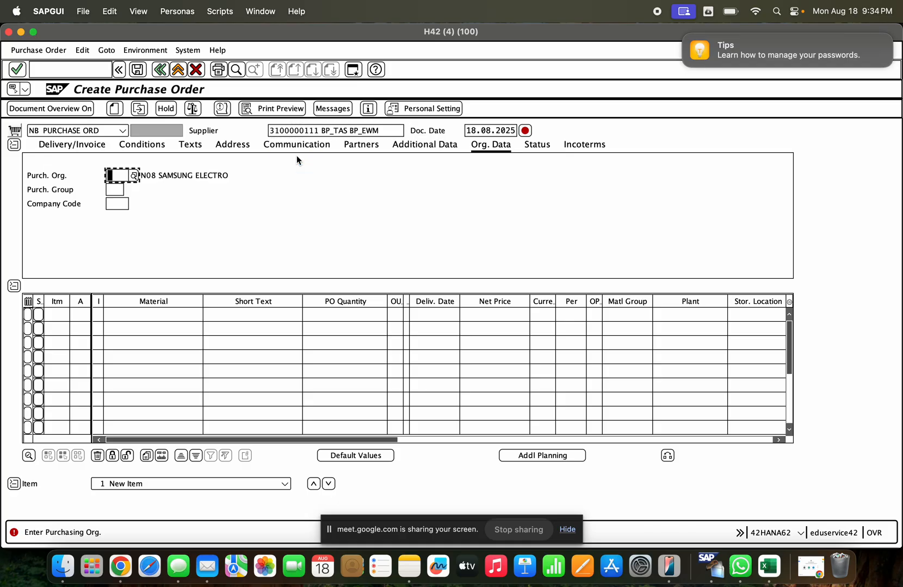
- Set the order's purchasing organization to GCEM, purchasing group to 002 and company code to GCE
{"action": "left_click", "coordinate": [116, 175]}
{"action": "left_click", "coordinate": [129, 204]}
{"action": "key", "text": "Return"}
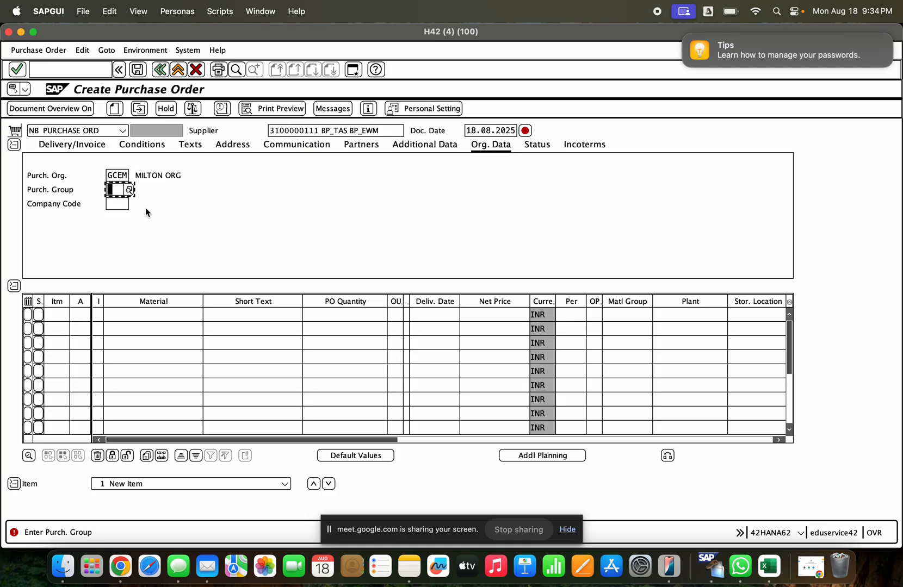
{"action": "left_click", "coordinate": [115, 190]}
{"action": "left_click", "coordinate": [117, 265]}
{"action": "key", "text": "Return"}
{"action": "left_click", "coordinate": [121, 233]}
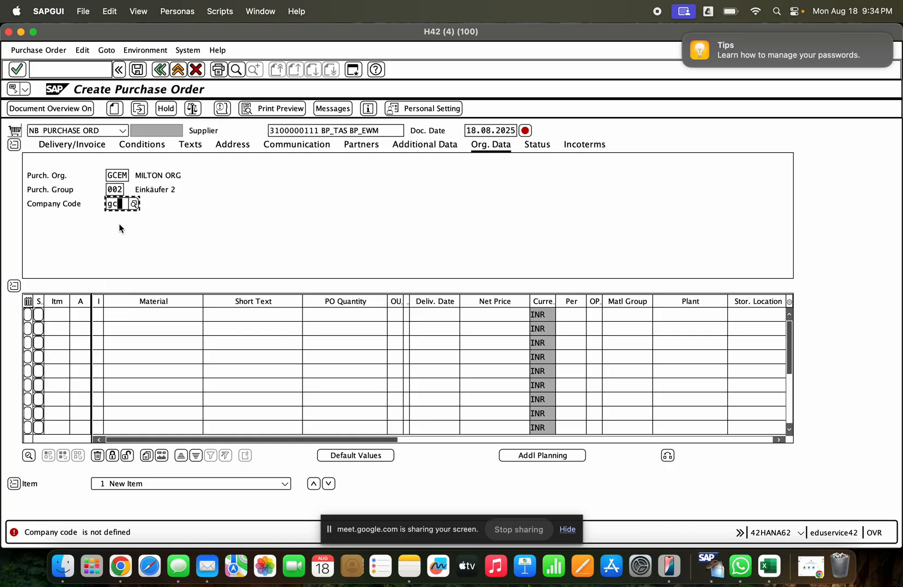
{"action": "type", "text": "e"}
{"action": "key", "text": "Return"}
- Enter material 1000241 as the first item of the purchase order
{"action": "left_click", "coordinate": [161, 314]}
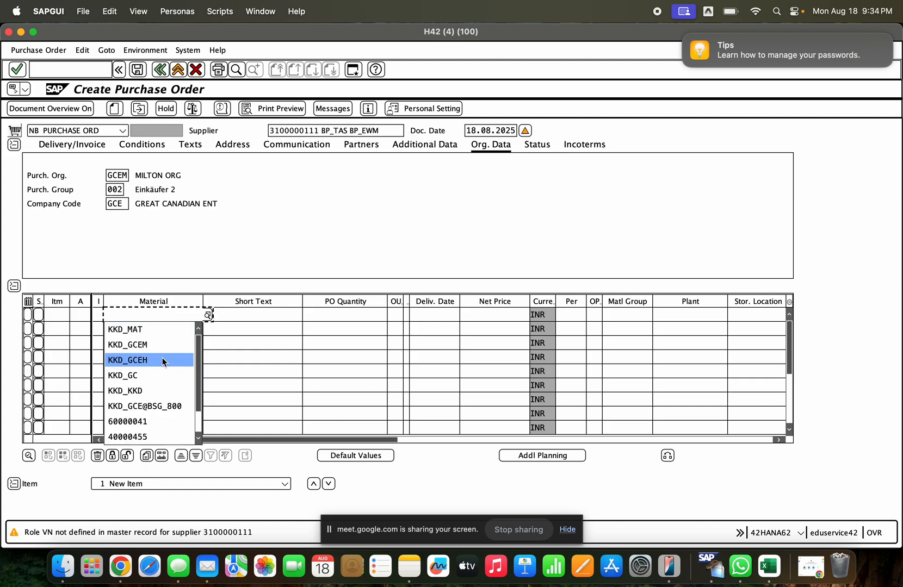
{"action": "left_click", "coordinate": [158, 437]}
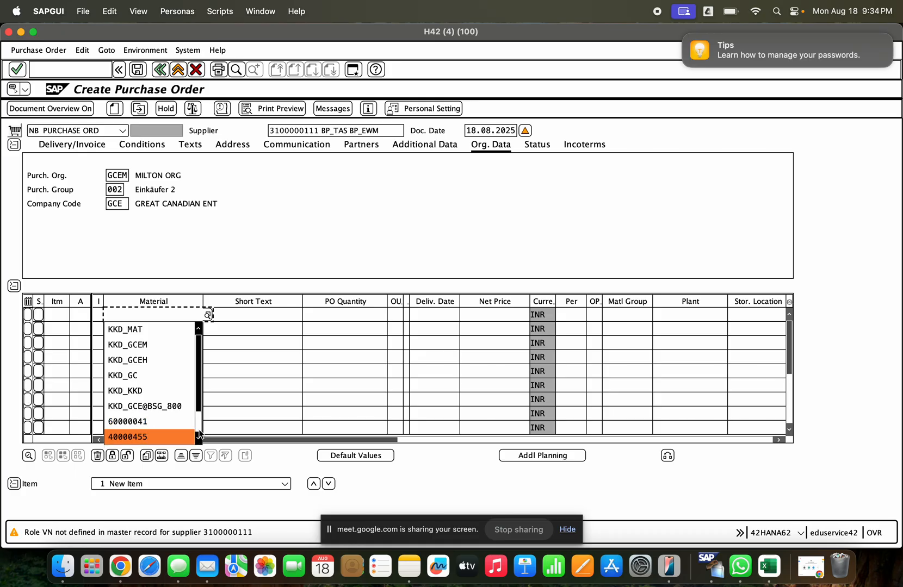
{"action": "left_click_drag", "start_coordinate": [145, 316], "coordinate": [97, 319]}
{"action": "key", "text": "BackSpace"}
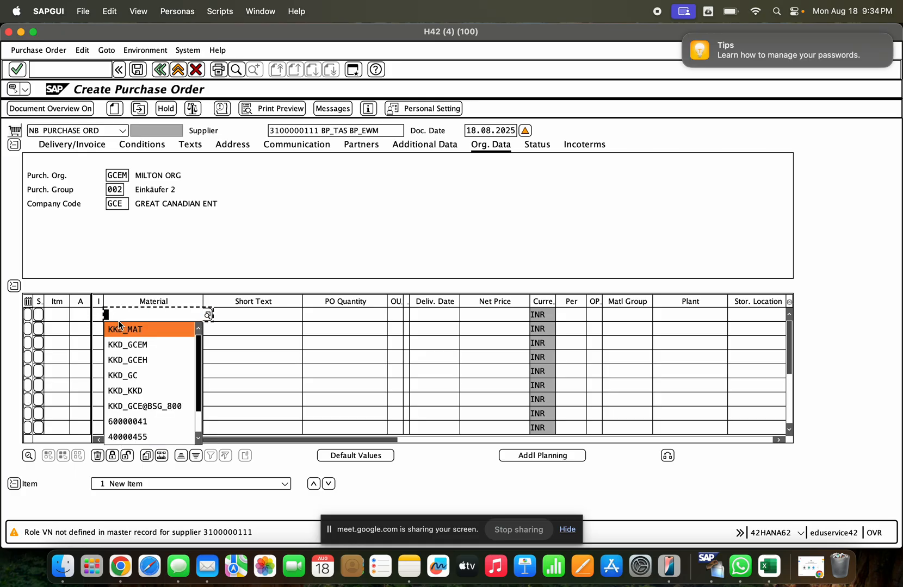
{"action": "key", "text": "Return"}
{"action": "left_click", "coordinate": [147, 429]}
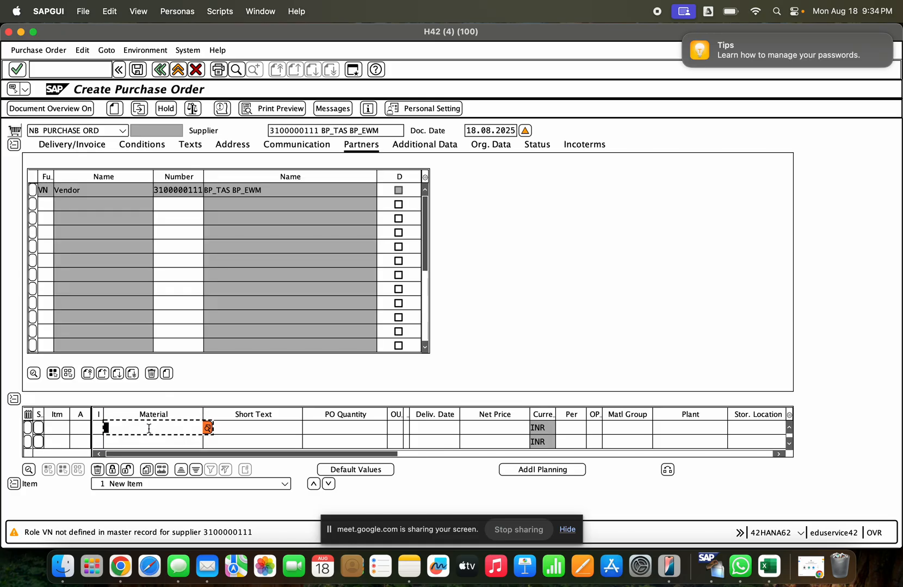
{"action": "scroll", "coordinate": [198, 519], "scroll_direction": "down", "scroll_amount": 1}
{"action": "scroll", "coordinate": [198, 519], "scroll_direction": "down", "scroll_amount": 2}
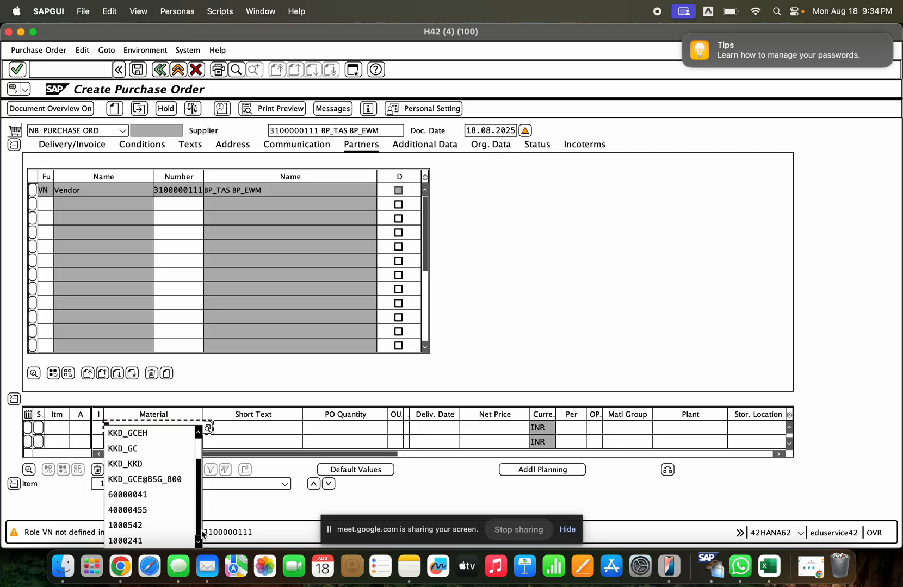
{"action": "left_click", "coordinate": [170, 532]}
{"action": "key", "text": "Return"}
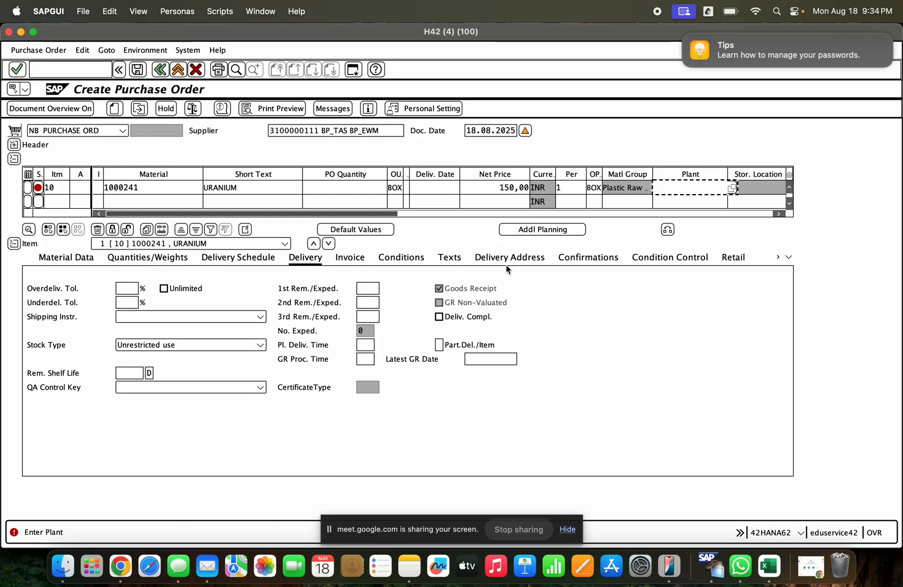
- Assign plant CASINO MILTON and a PO quantity of 1 to item 10, and check the order
{"action": "left_click", "coordinate": [669, 188]}
{"action": "type", "text": "gcum"}
{"action": "key", "text": "Return"}
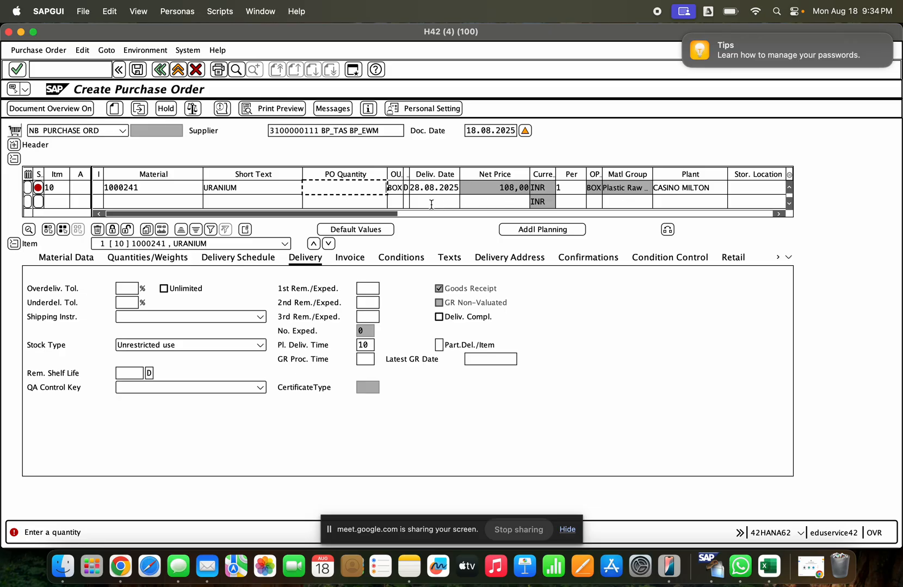
{"action": "type", "text": "1"}
{"action": "key", "text": "Return"}
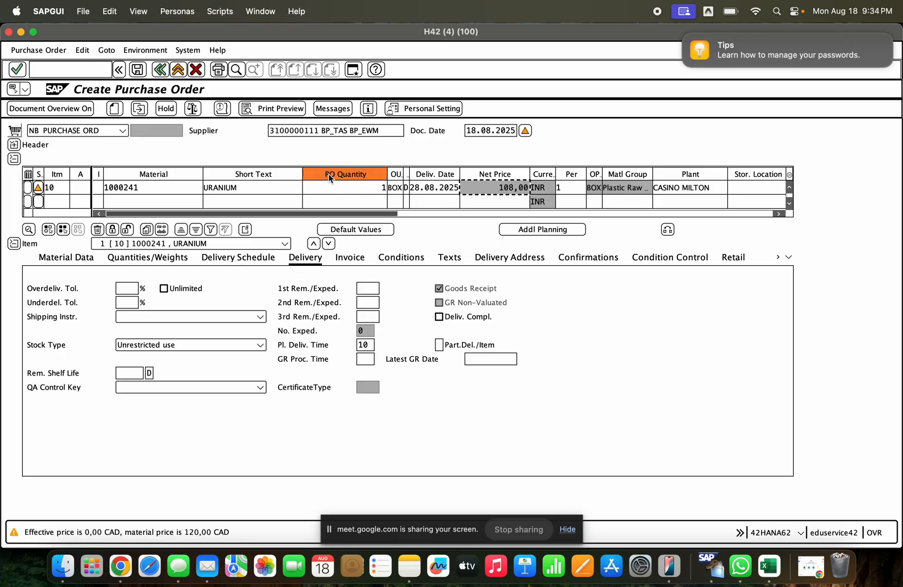
{"action": "left_click", "coordinate": [194, 112]}
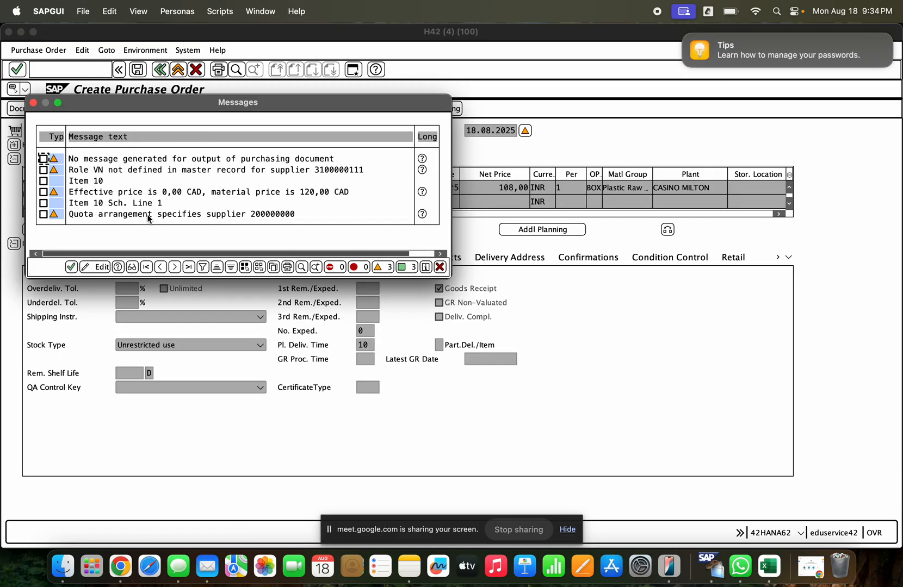
{"action": "key", "text": "Return"}
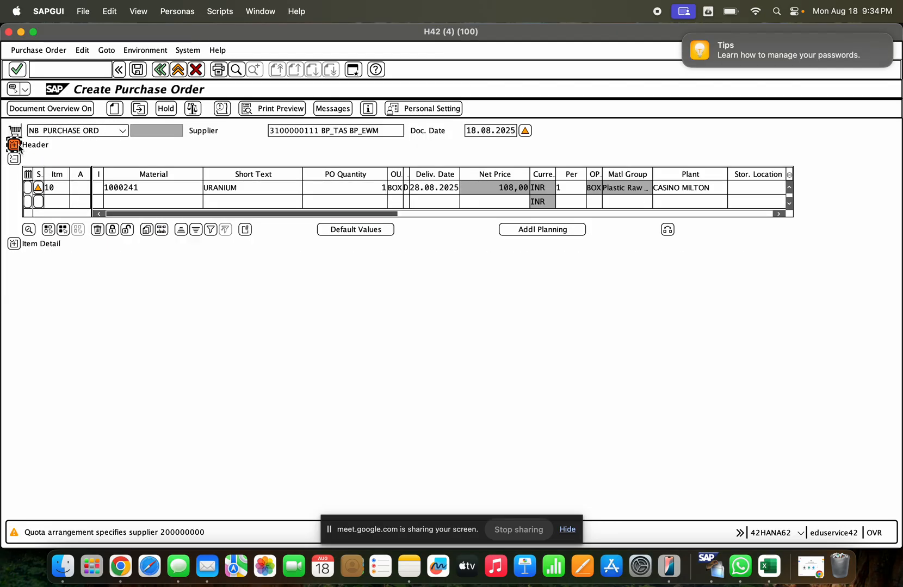
- Display the new order's release strategy, change its order type to ZDOM Standard PO and check the order
{"action": "left_click", "coordinate": [13, 144]}
{"action": "left_click", "coordinate": [597, 145]}
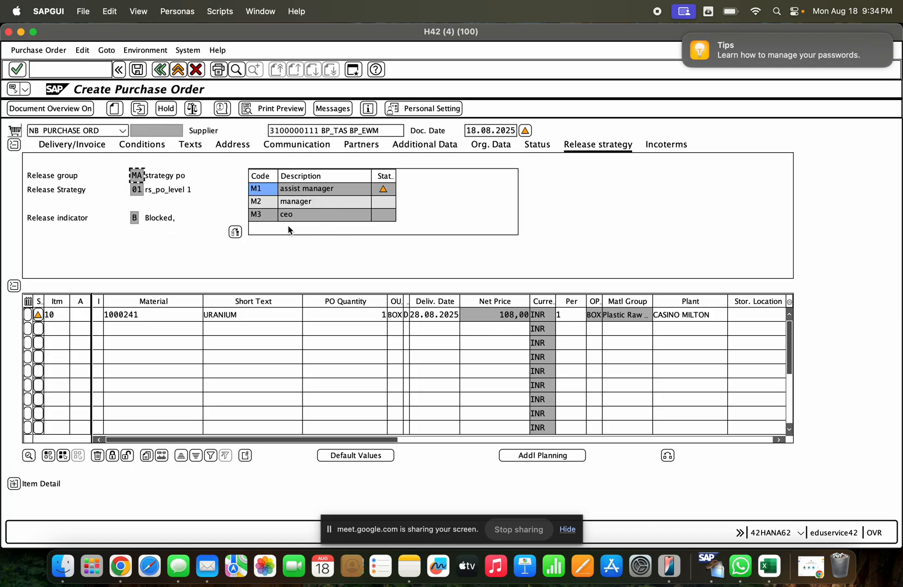
{"action": "left_click", "coordinate": [122, 131]}
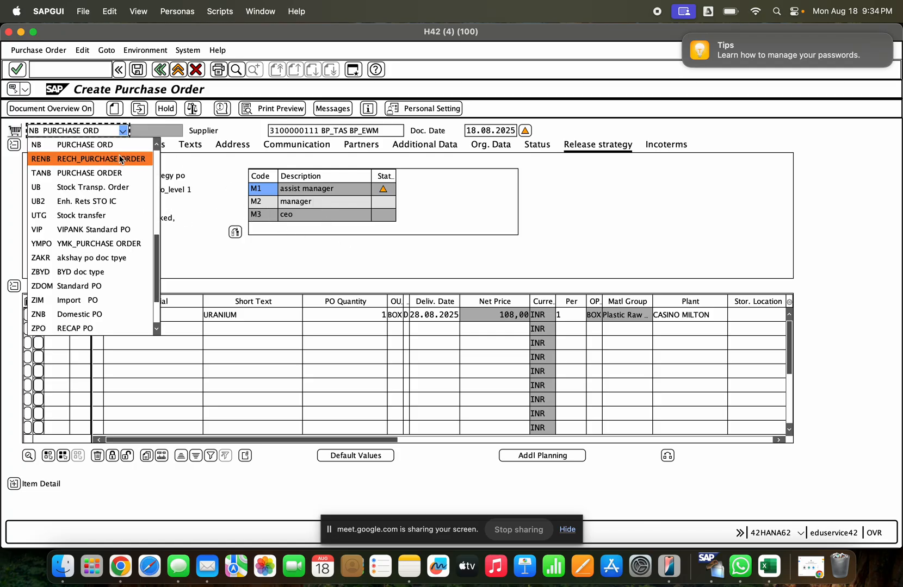
{"action": "left_click", "coordinate": [113, 286]}
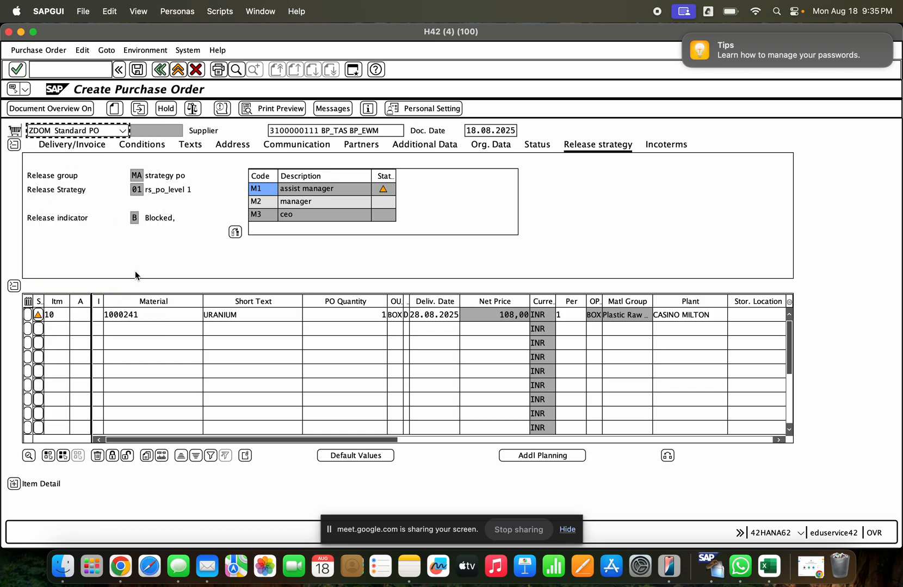
{"action": "left_click", "coordinate": [188, 113]}
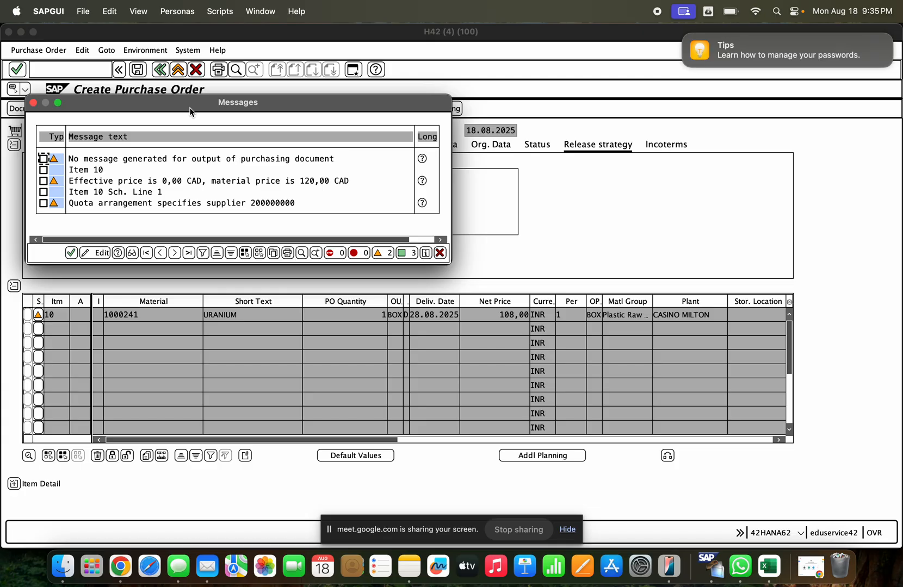
{"action": "left_click", "coordinate": [73, 254]}
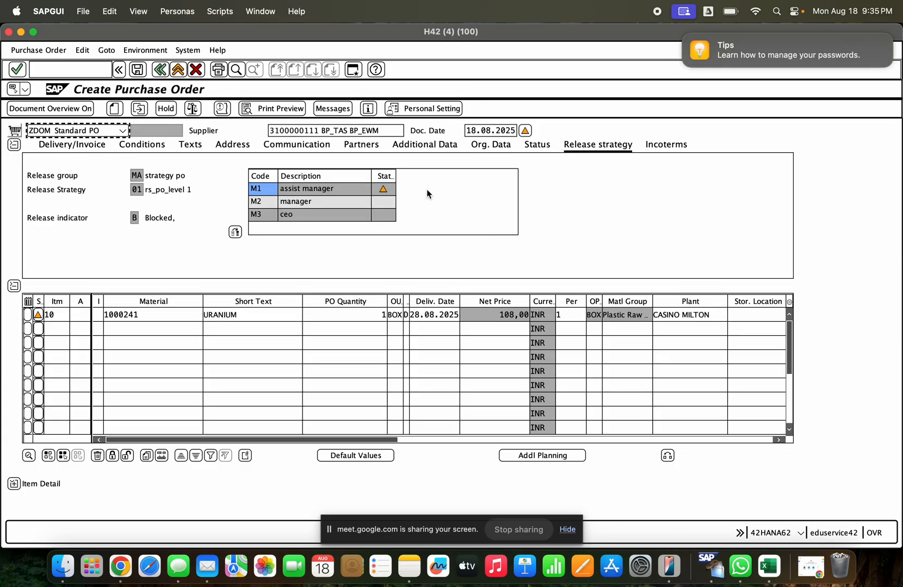
{"action": "left_click", "coordinate": [191, 112]}
{"action": "left_click", "coordinate": [75, 253]}
- Set the PO quantity of item 10 to 100.000 BOX and check the order
{"action": "left_click", "coordinate": [370, 312]}
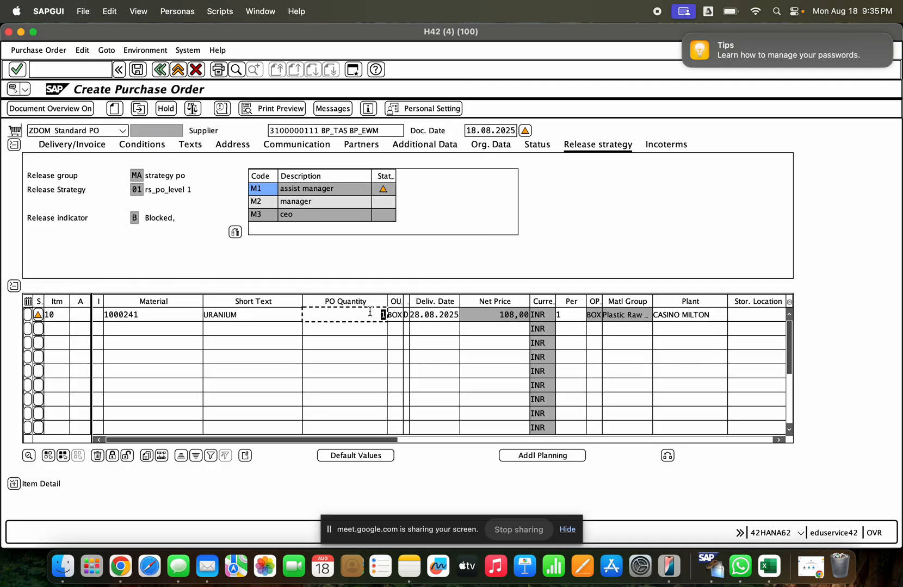
{"action": "type", "text": "00000"}
{"action": "key", "text": "Return"}
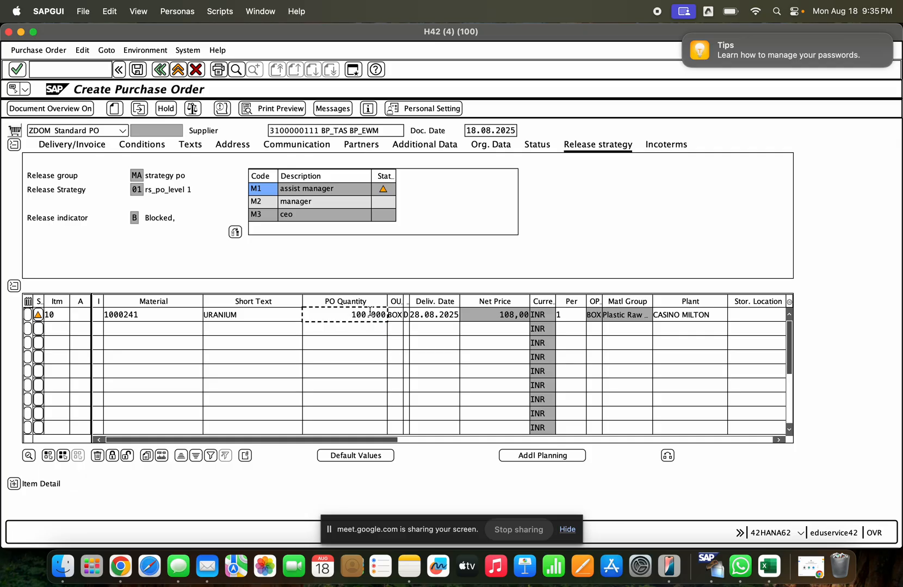
{"action": "left_click", "coordinate": [196, 112]}
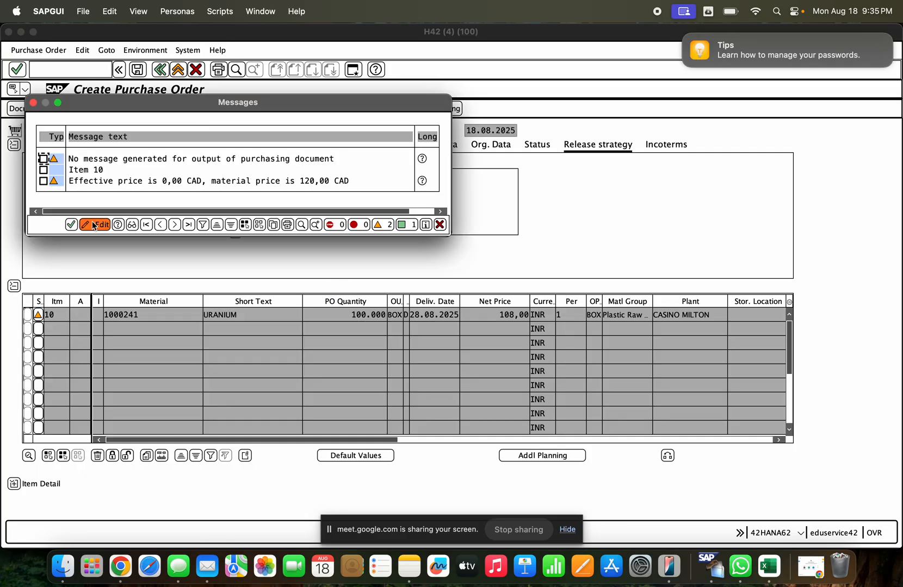
{"action": "left_click", "coordinate": [67, 227]}
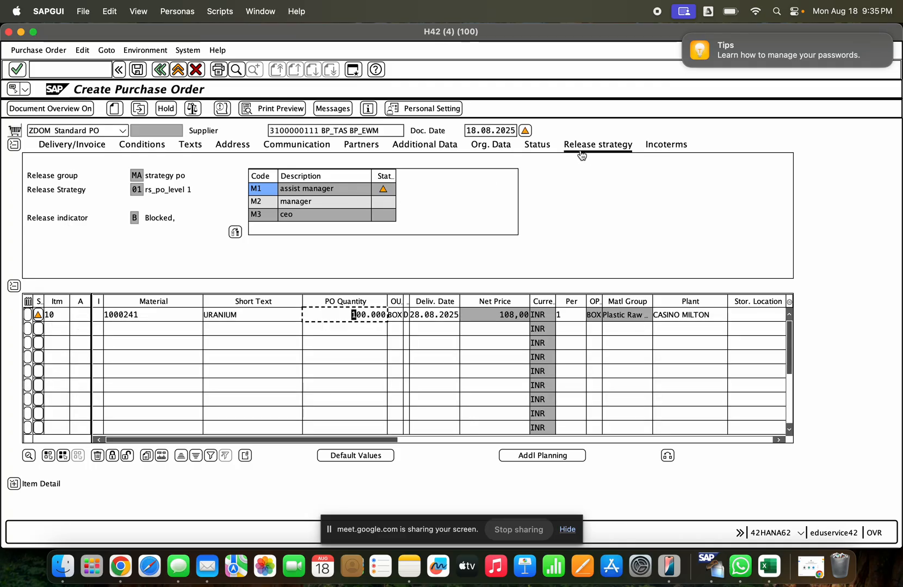
- Open transaction CL20N in a new session and set the class type to 032
{"action": "left_click", "coordinate": [354, 71]}
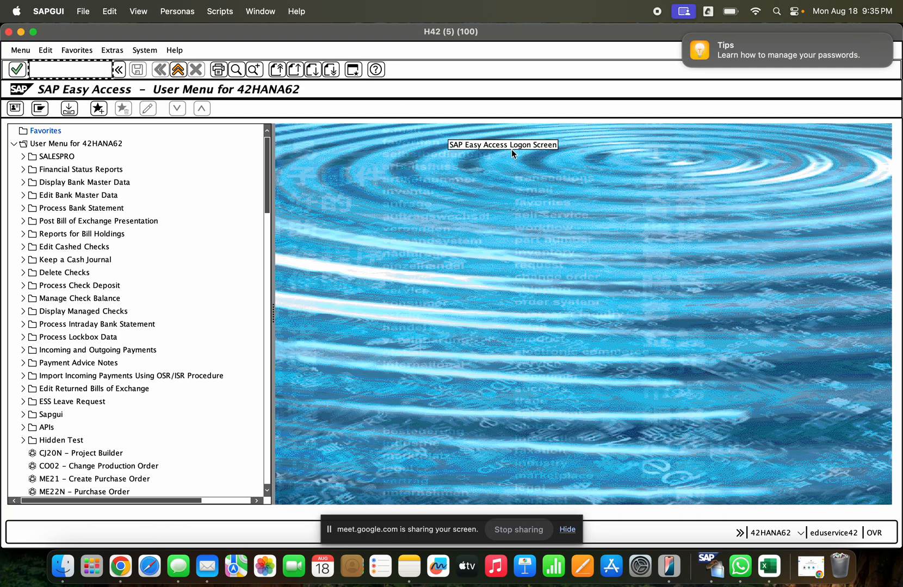
{"action": "type", "text": "cl20n"}
{"action": "key", "text": "Return"}
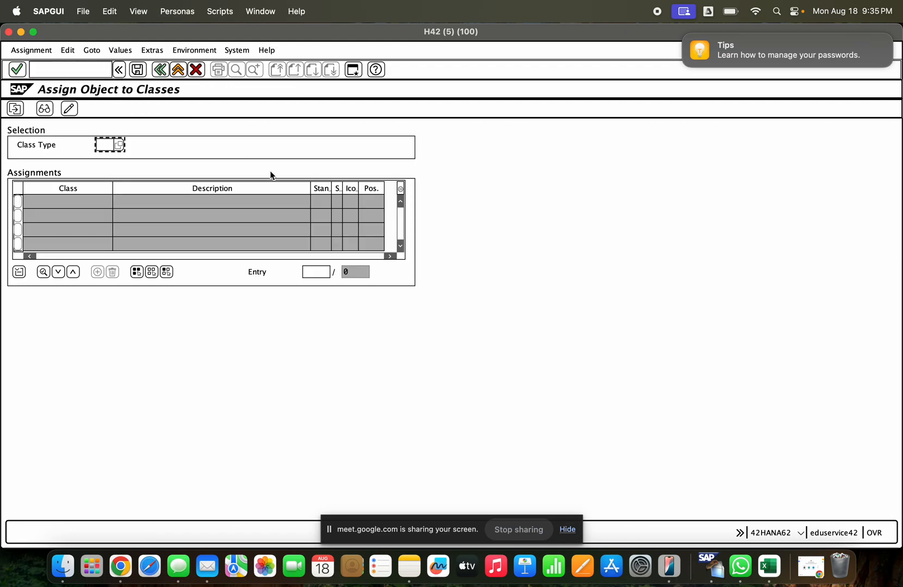
{"action": "type", "text": "032"}
{"action": "key", "text": "Return"}
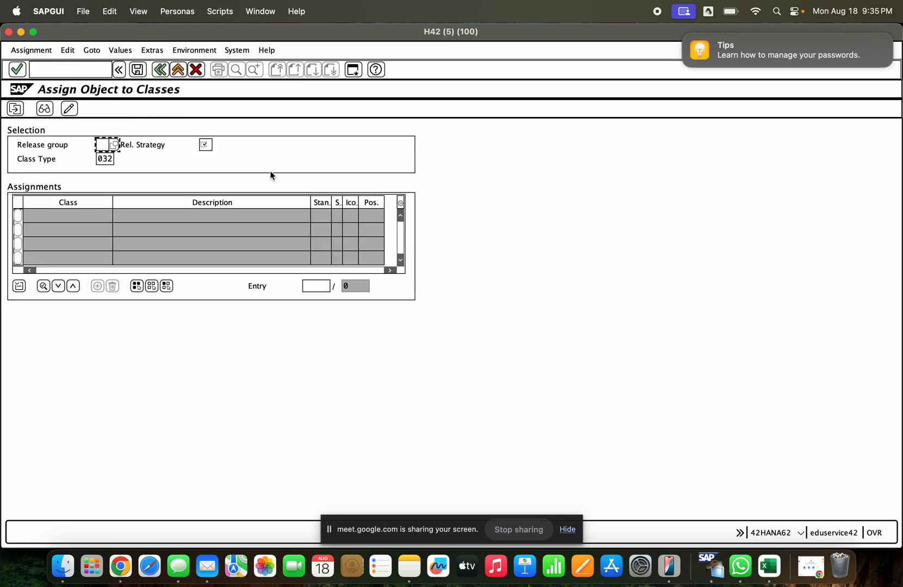
- Look up the order's release strategy in the other session and load the class assignment for release group MA, strategy 01
{"action": "key", "text": "super+Tab"}
{"action": "key", "text": "super+Tab"}
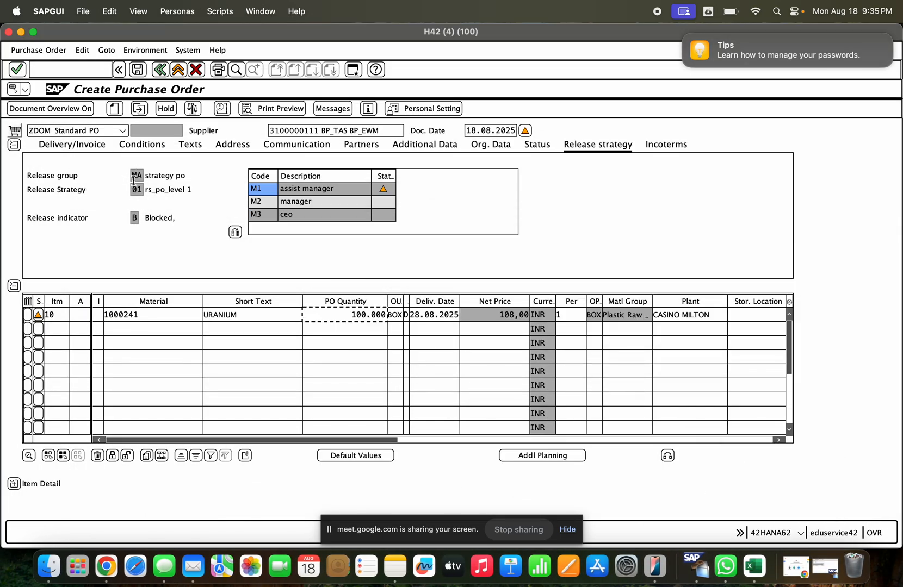
{"action": "left_click", "coordinate": [824, 567]}
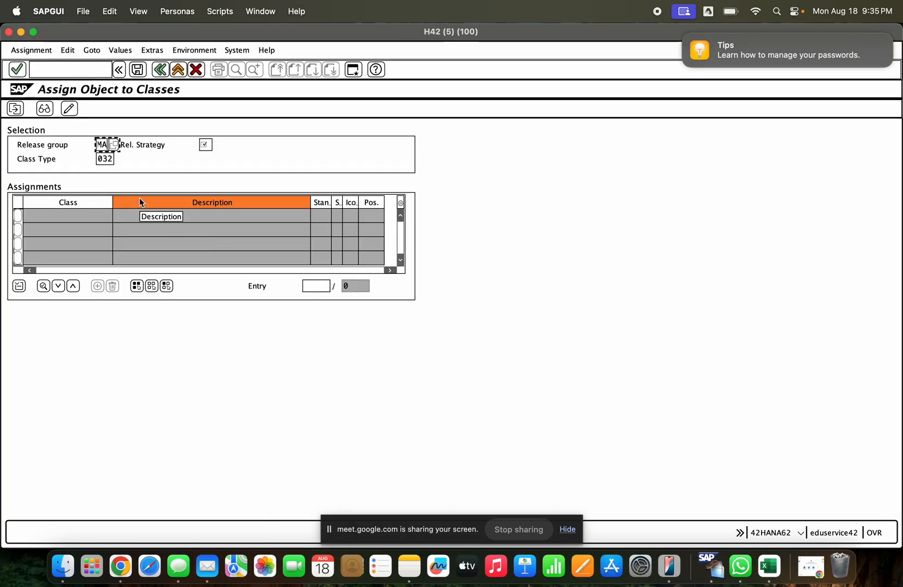
{"action": "key", "text": "Tab"}
{"action": "type", "text": "01"}
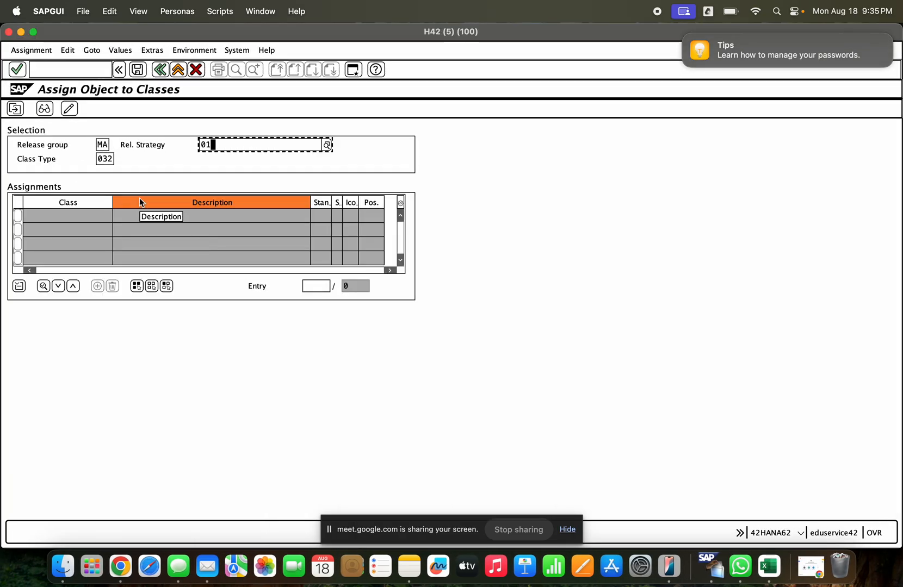
{"action": "key", "text": "Return"}
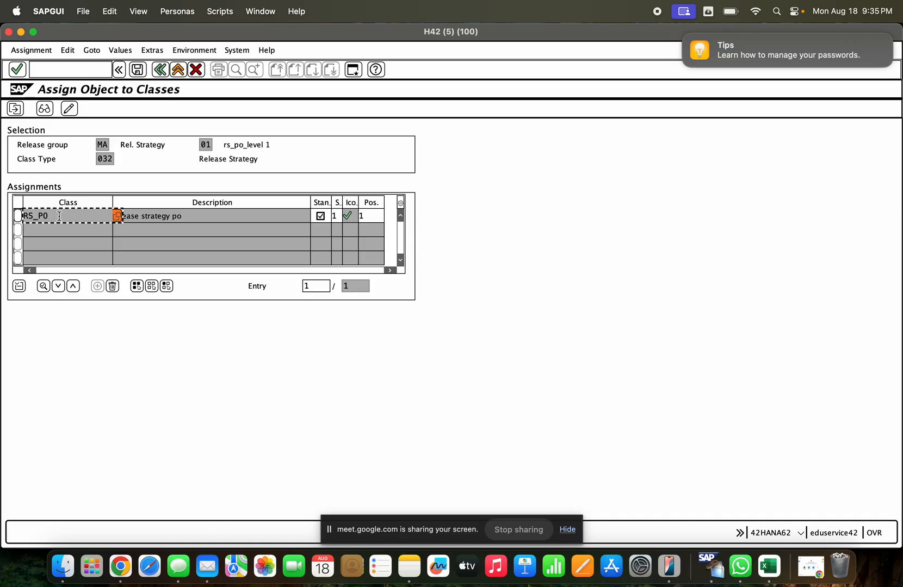
- Examine the plant, purchase organisation, purchase group and total value characteristics of class RS_PO, and leave the assignment
{"action": "double_click", "coordinate": [87, 218]}
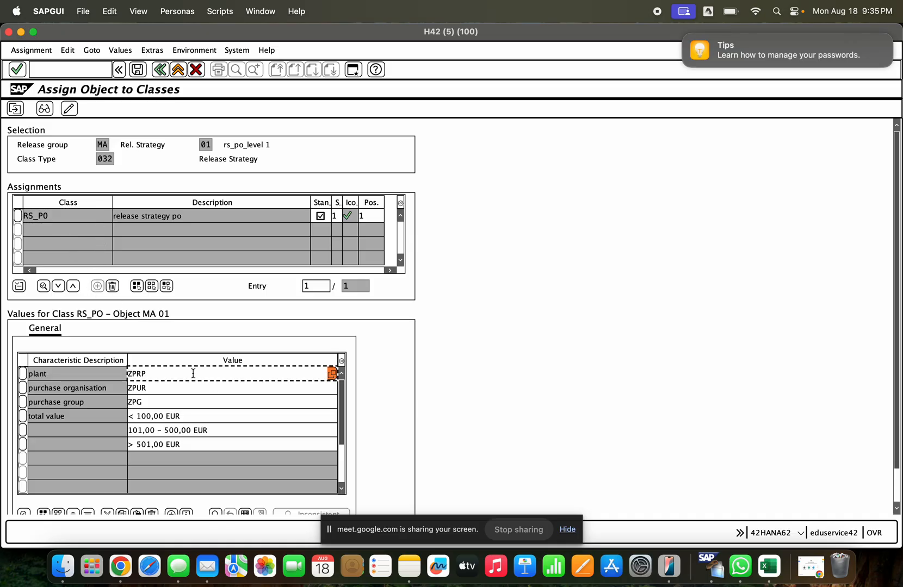
{"action": "left_click", "coordinate": [331, 374]}
{"action": "left_click_drag", "start_coordinate": [245, 153], "coordinate": [541, 122]}
{"action": "left_click", "coordinate": [691, 345]}
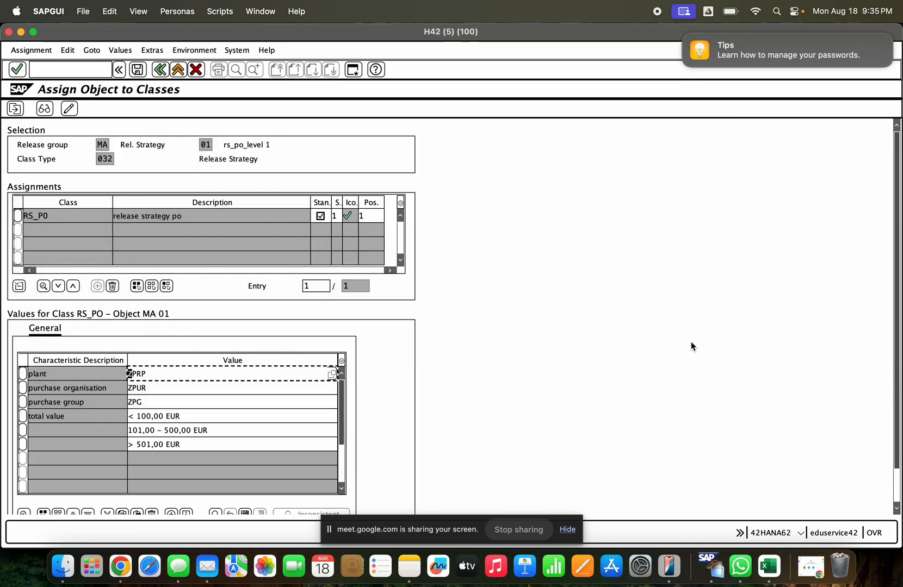
{"action": "left_click", "coordinate": [194, 386]}
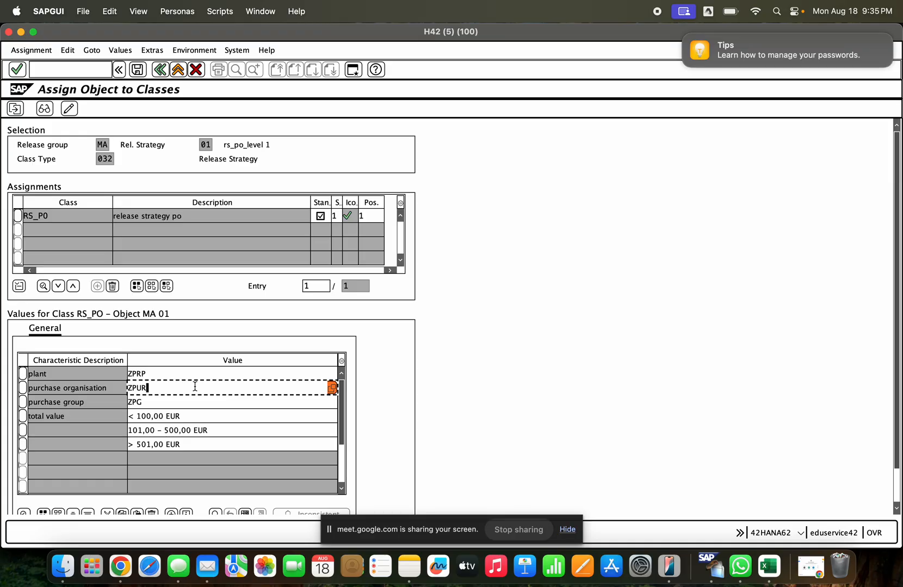
{"action": "left_click", "coordinate": [190, 401]}
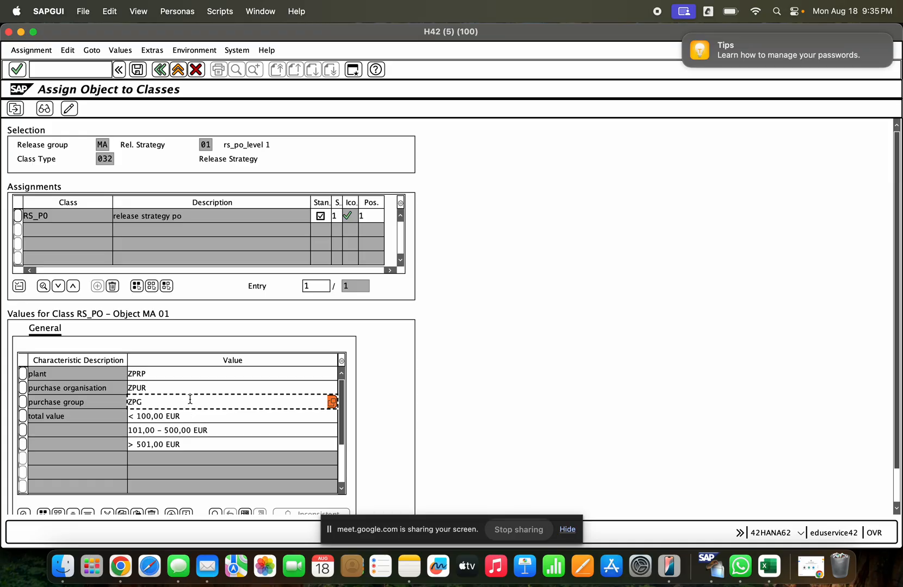
{"action": "left_click", "coordinate": [197, 418]}
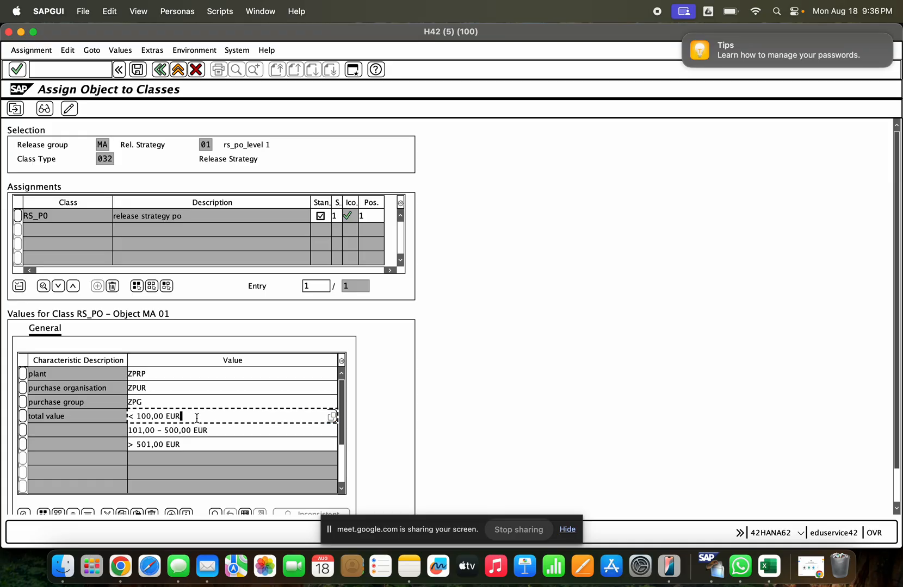
{"action": "left_click", "coordinate": [215, 430]}
{"action": "left_click", "coordinate": [216, 443]}
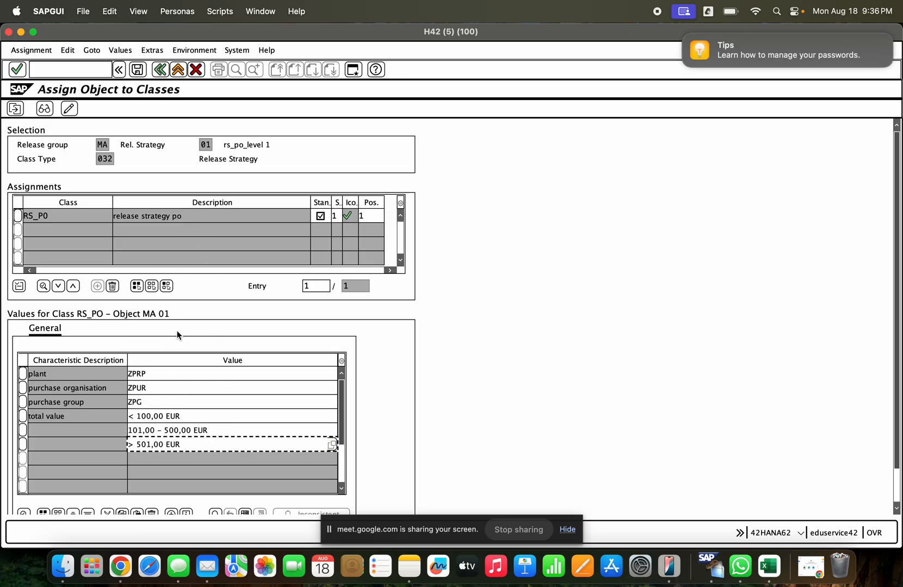
{"action": "left_click", "coordinate": [157, 70]}
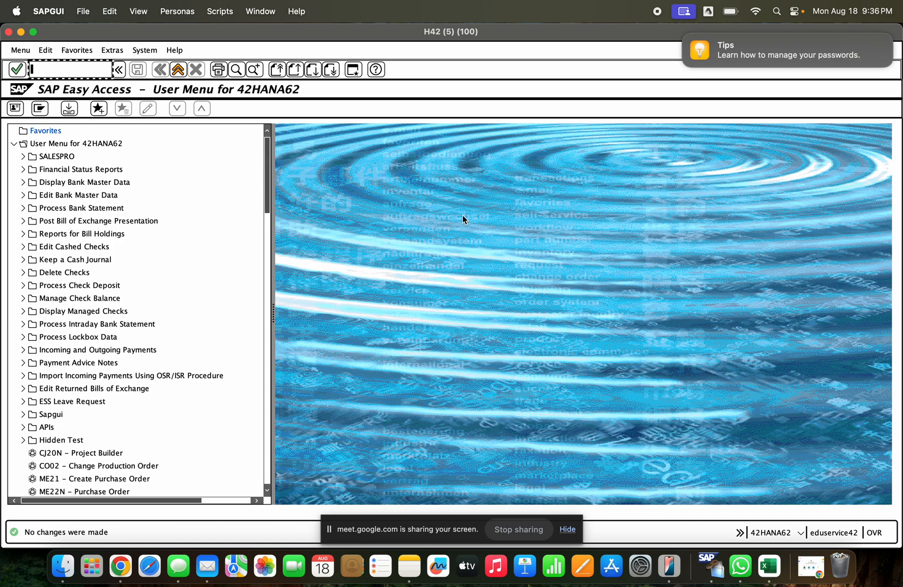
- Display the last purchase order with ME23N and examine its header status and the delivery-completed indicator of item 10
{"action": "type", "text": "me23n"}
{"action": "key", "text": "Return"}
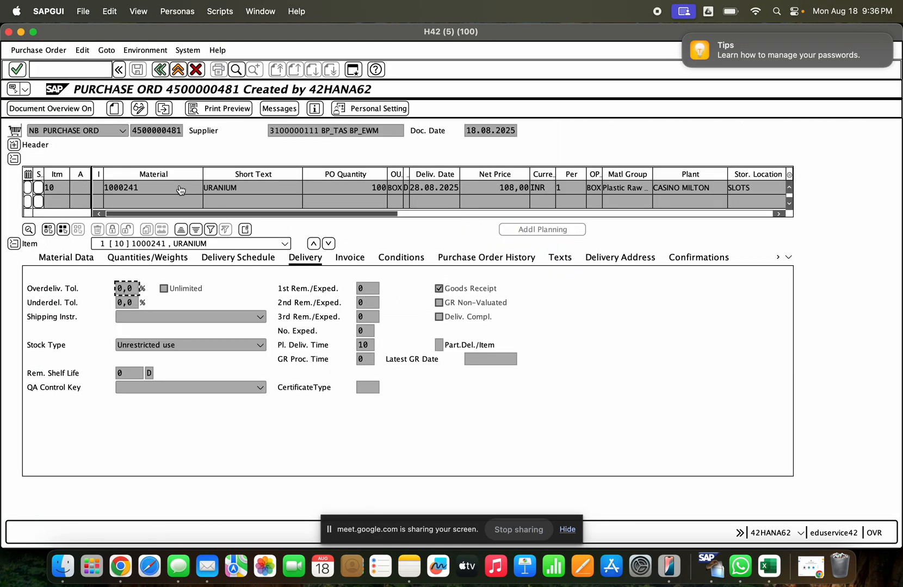
{"action": "left_click", "coordinate": [13, 145]}
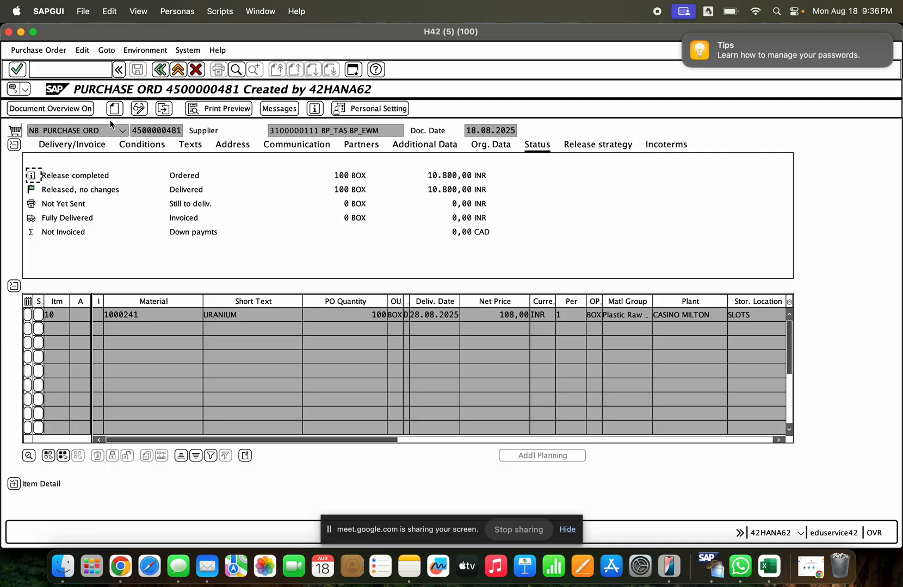
{"action": "left_click", "coordinate": [9, 150]}
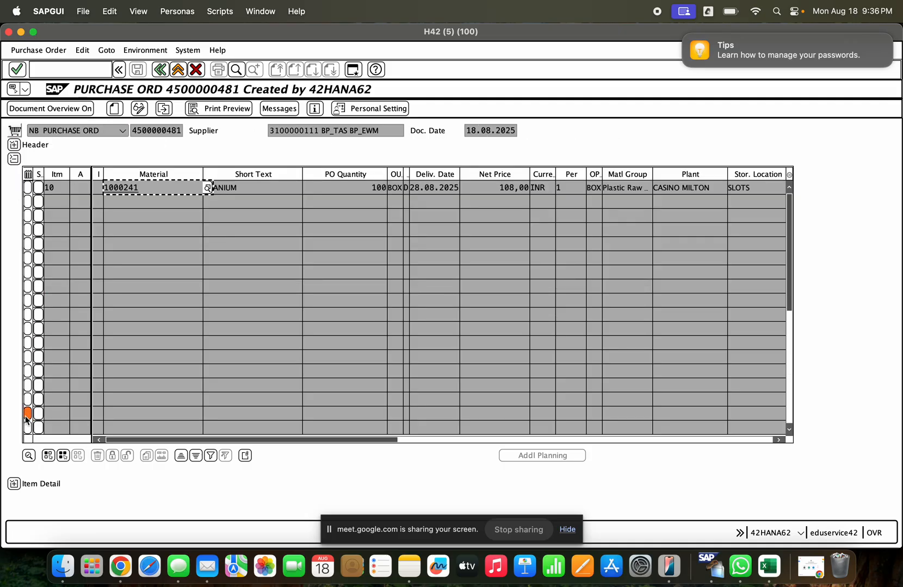
{"action": "left_click", "coordinate": [14, 483]}
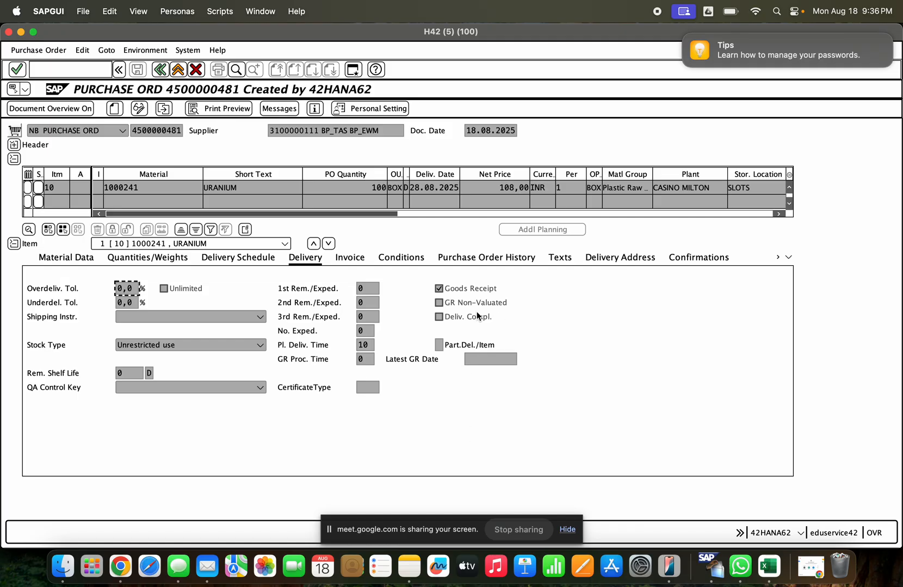
{"action": "left_click", "coordinate": [438, 318]}
{"action": "left_click", "coordinate": [20, 32]}
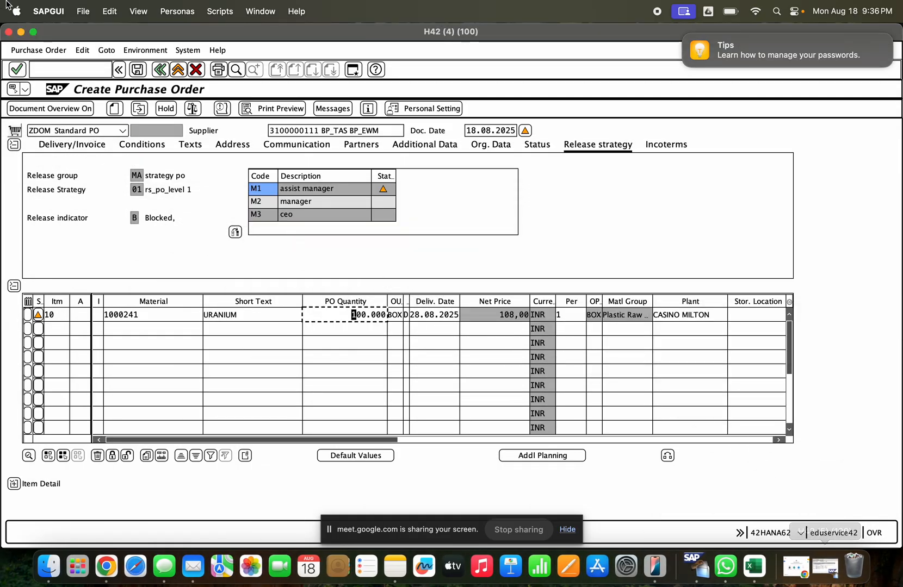
- Minimize the remaining session windows and log on to the SAP ECC system with the user name and account password
{"action": "left_click", "coordinate": [21, 32]}
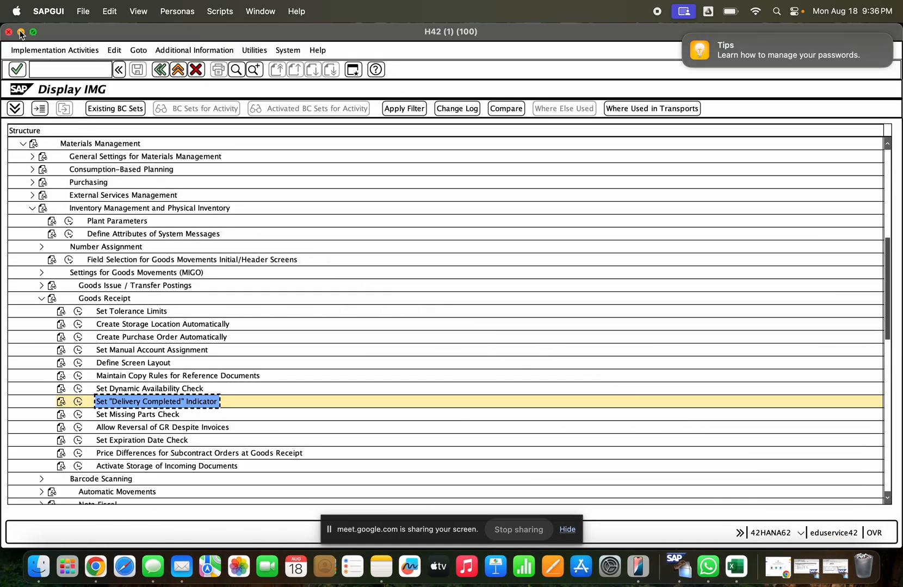
{"action": "left_click", "coordinate": [20, 32]}
{"action": "left_click", "coordinate": [21, 32]}
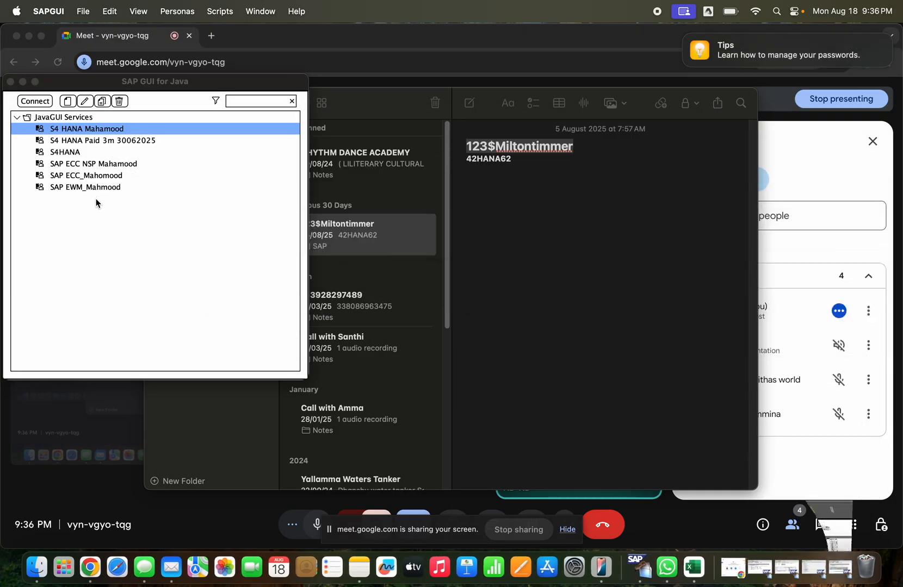
{"action": "double_click", "coordinate": [92, 175]}
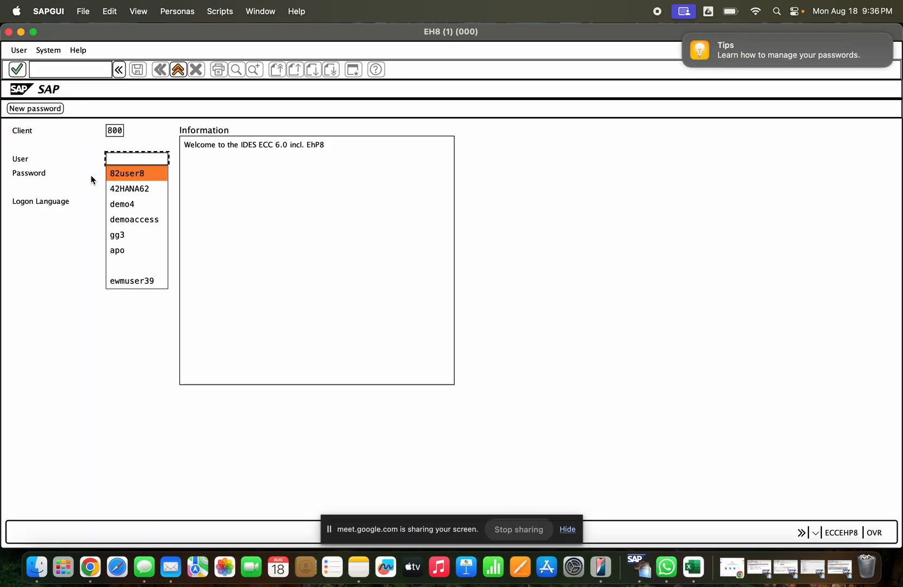
{"action": "left_click", "coordinate": [127, 281]}
{"action": "type", "text": "*"}
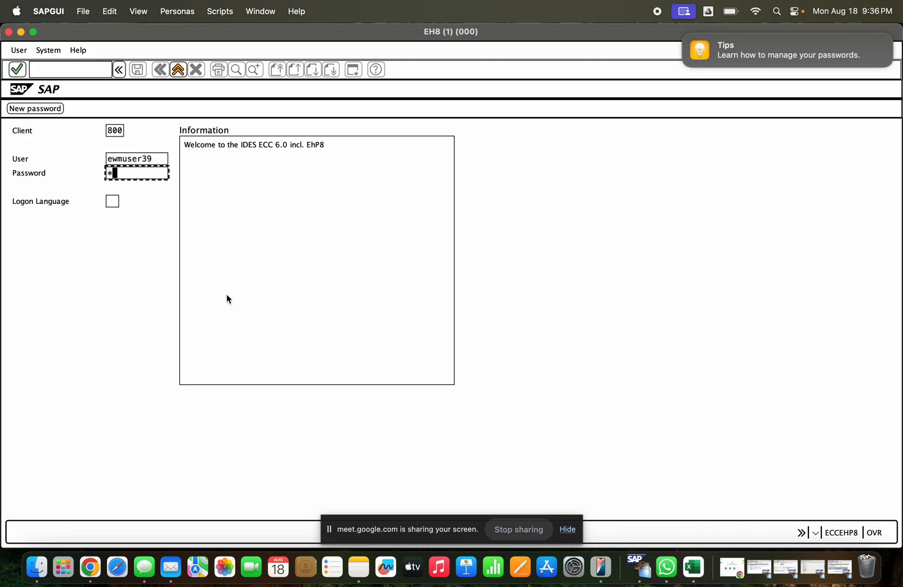
{"action": "type", "text": "*****"}
{"action": "key", "text": "Return"}
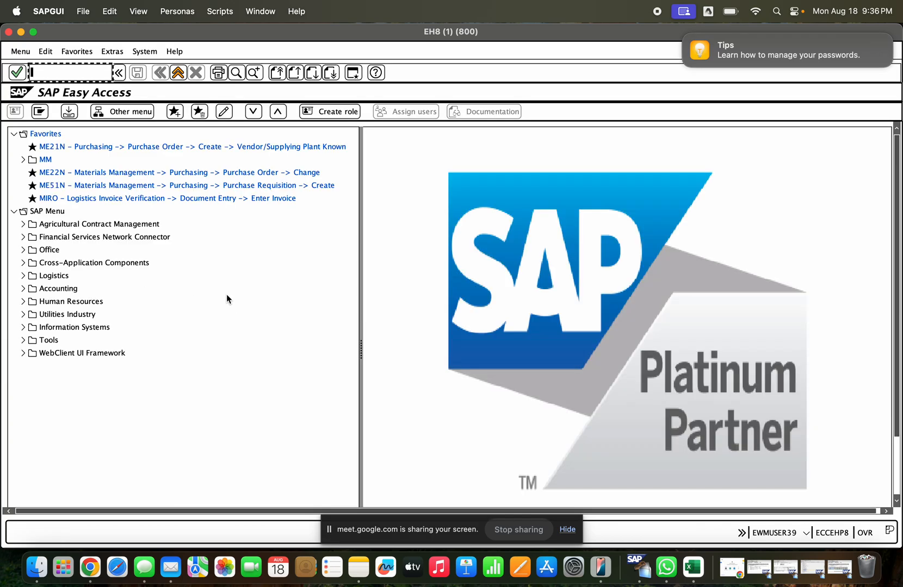
- Start a new purchase order with ME21N and enter KKD_VEN as its vendor
{"action": "type", "text": "me21"}
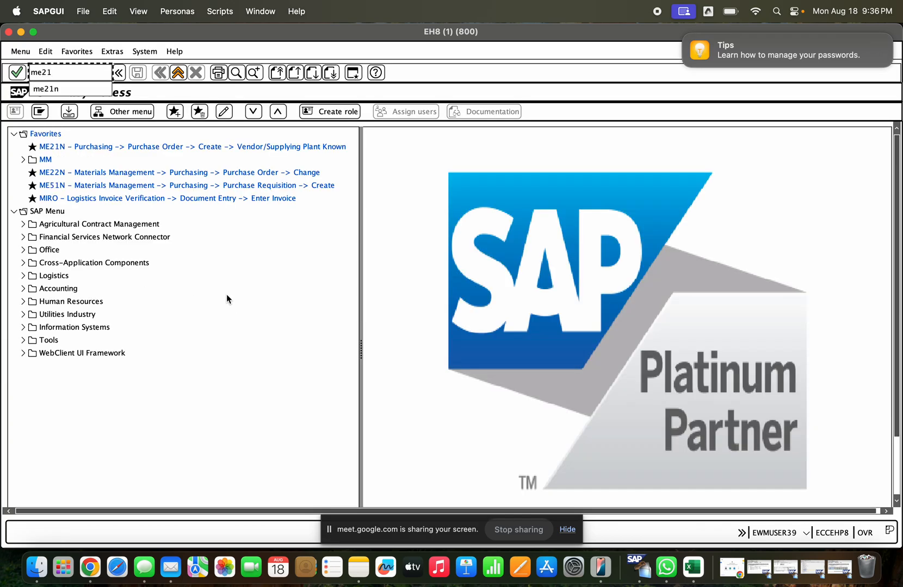
{"action": "type", "text": "n"}
{"action": "key", "text": "Return"}
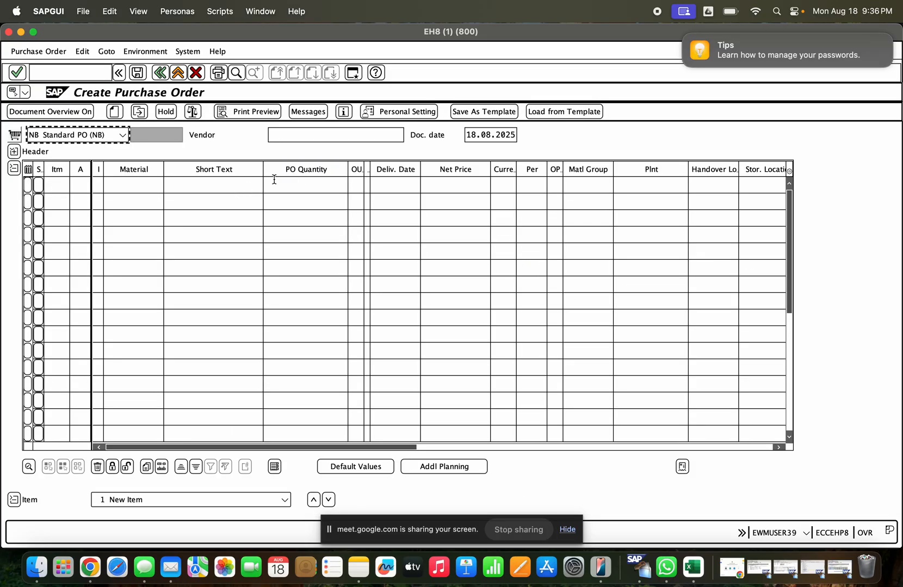
{"action": "left_click", "coordinate": [301, 136]}
{"action": "key", "text": "Down"}
{"action": "key", "text": "Return"}
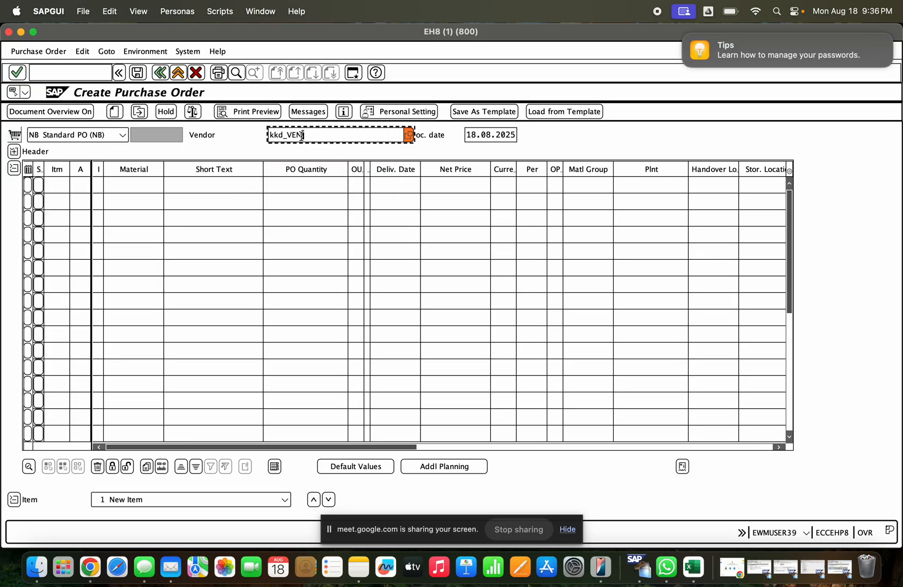
{"action": "key", "text": "Return"}
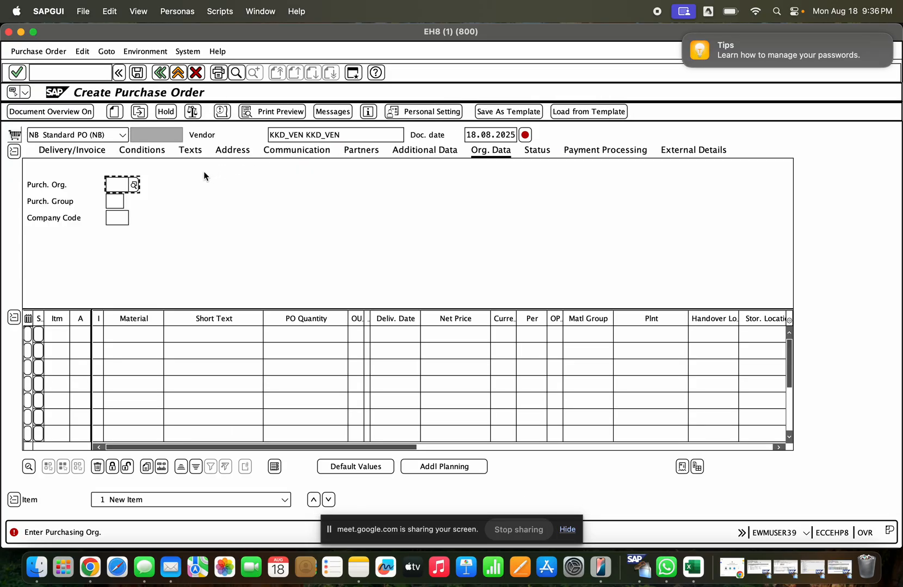
- Try to assign purchasing organization GCEM to the order, and clear the entry
{"action": "key", "text": "Down"}
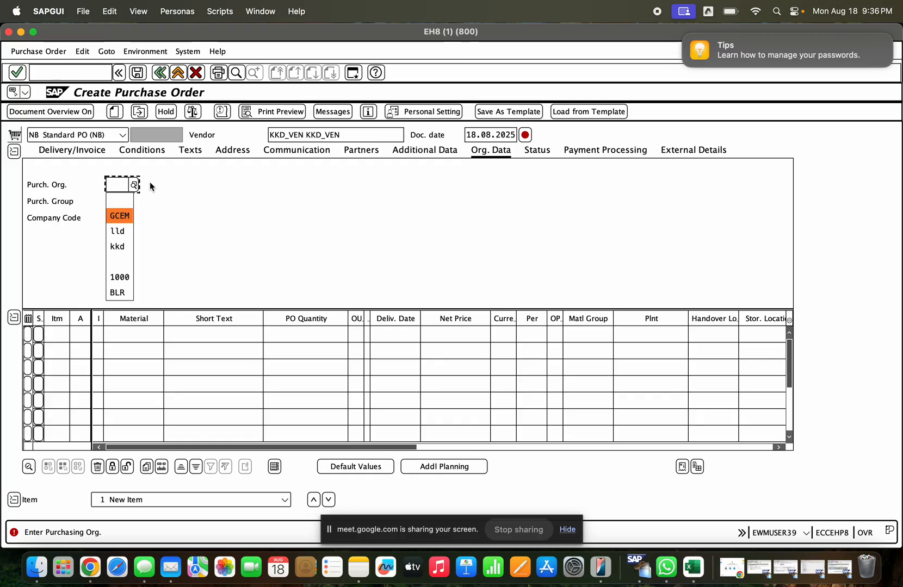
{"action": "key", "text": "Return"}
{"action": "key", "text": "Return"}
{"action": "key", "text": "BackSpace"}
{"action": "key", "text": "BackSpace"}
{"action": "key", "text": "BackSpace"}
{"action": "key", "text": "BackSpace"}
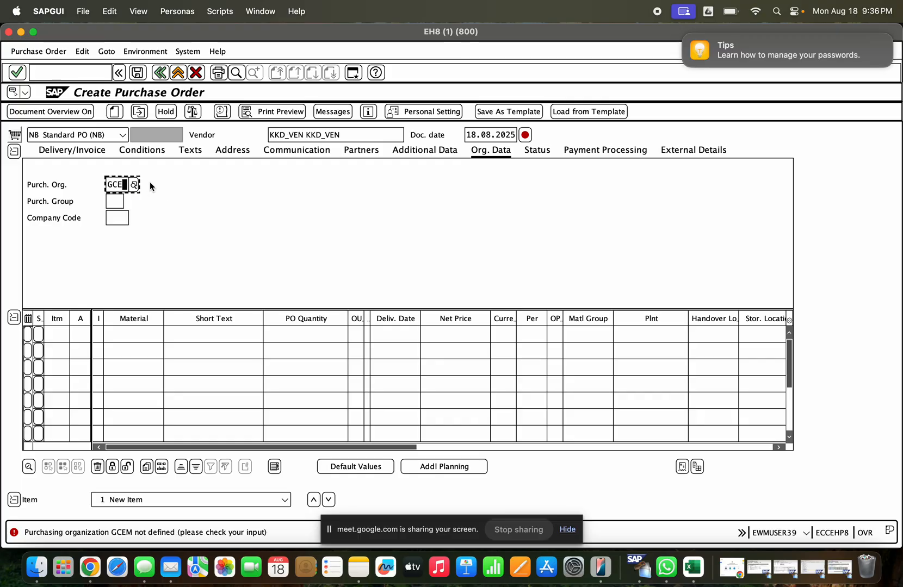
- Assign purchasing organization KKD and purchasing group 000 to the order
{"action": "type", "text": "kkd"}
{"action": "key", "text": "Return"}
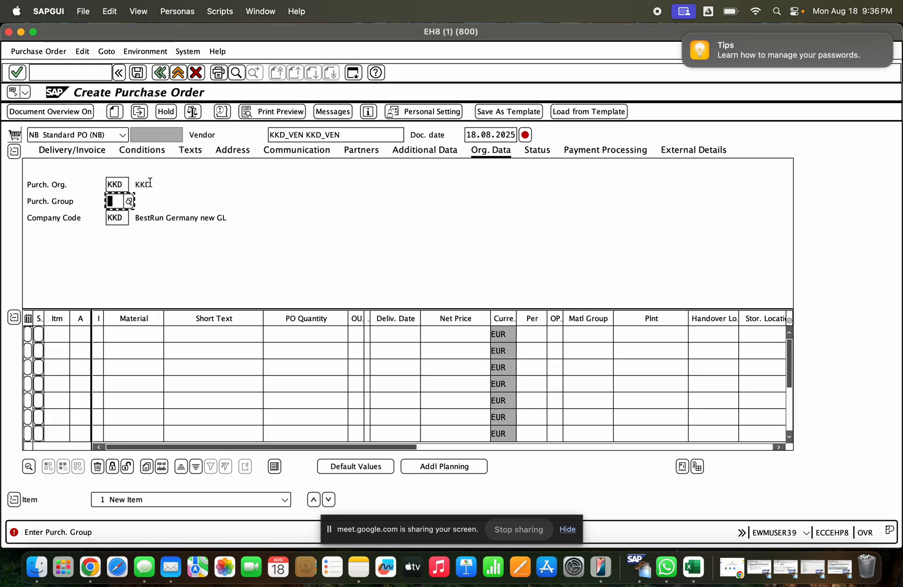
{"action": "type", "text": "000"}
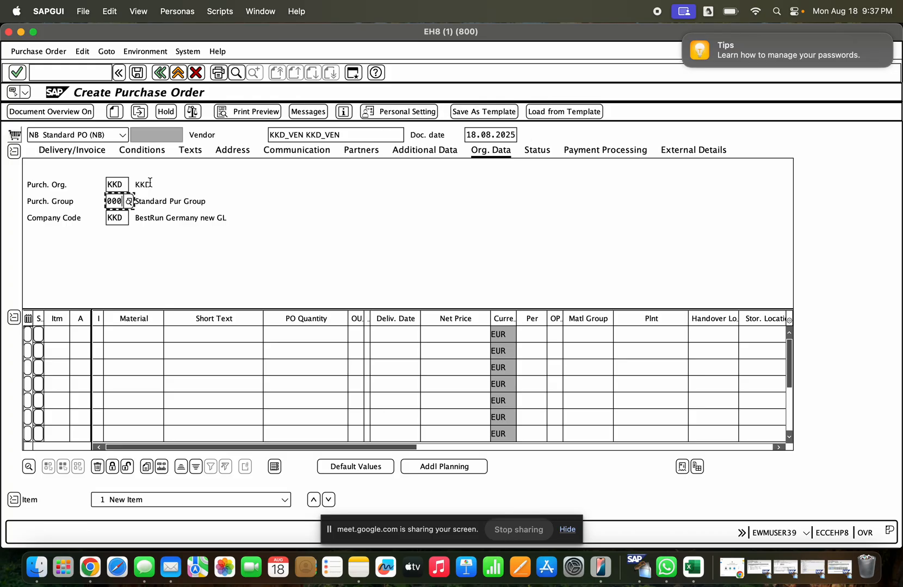
- Add material KKD_MAT as the first order item with a quantity of 1
{"action": "left_click", "coordinate": [109, 335]}
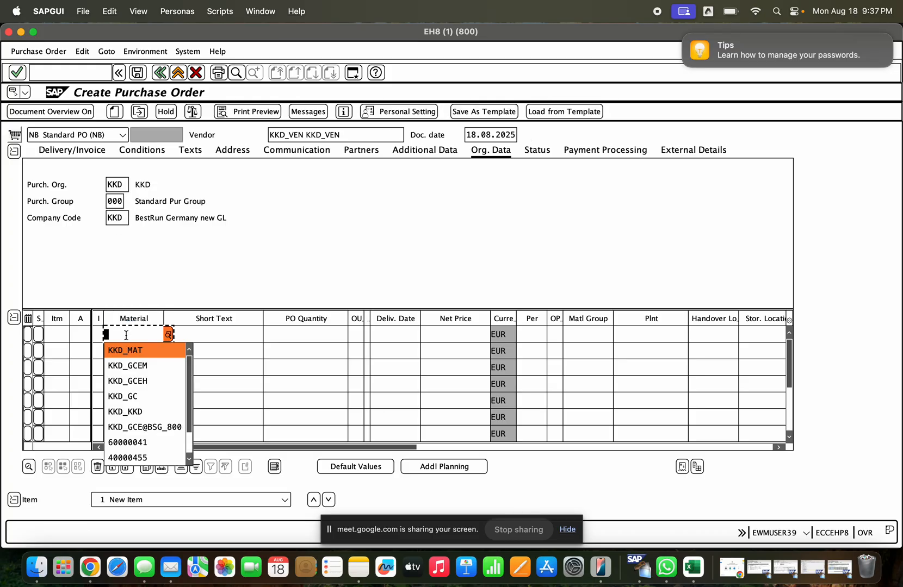
{"action": "left_click", "coordinate": [128, 350]}
{"action": "key", "text": "Return"}
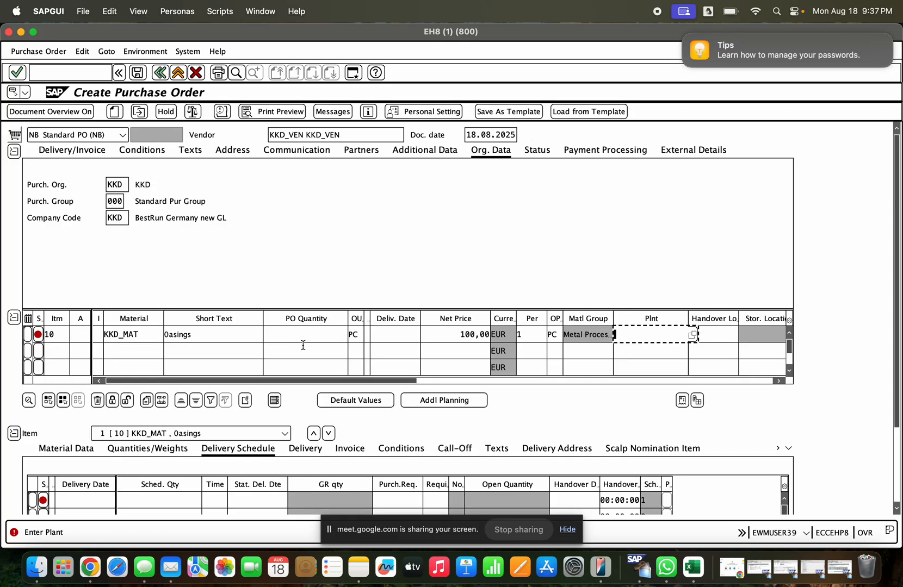
{"action": "left_click", "coordinate": [344, 334]}
{"action": "type", "text": "1"}
{"action": "key", "text": "Return"}
- Assign plant gcem to the KKD_MAT item
{"action": "left_click", "coordinate": [651, 334]}
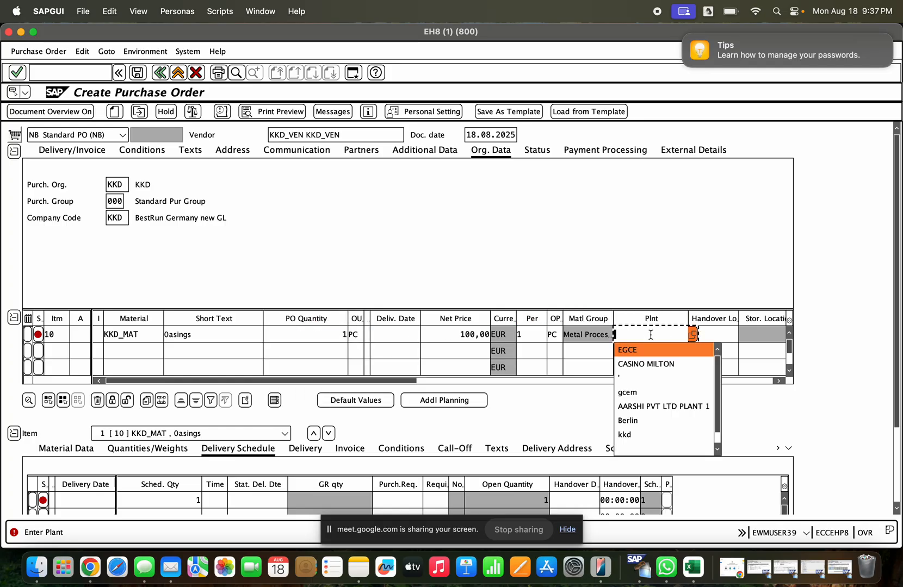
{"action": "key", "text": "Return"}
{"action": "key", "text": "BackSpace"}
{"action": "key", "text": "BackSpace"}
{"action": "key", "text": "BackSpace"}
{"action": "key", "text": "BackSpace"}
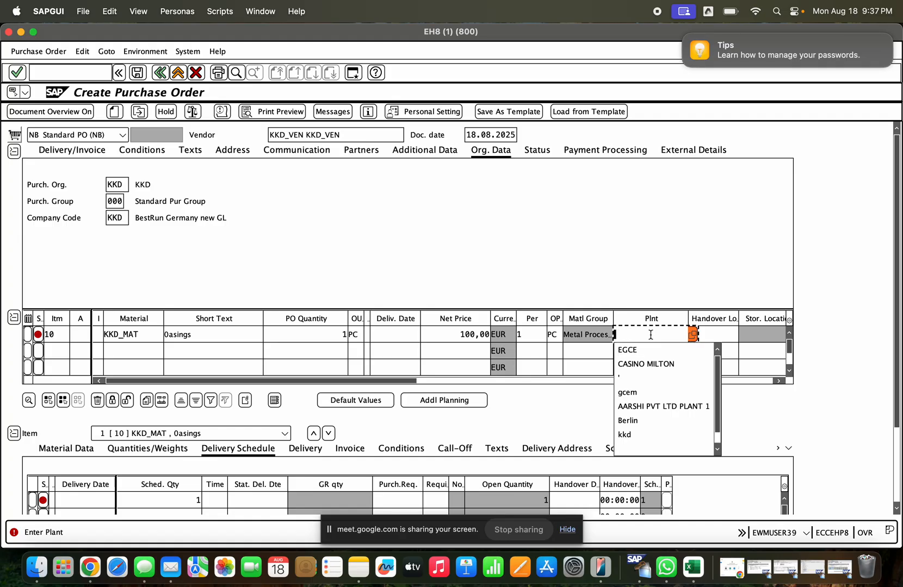
{"action": "key", "text": "Down"}
{"action": "type", "text": "gcem"}
{"action": "key", "text": "Return"}
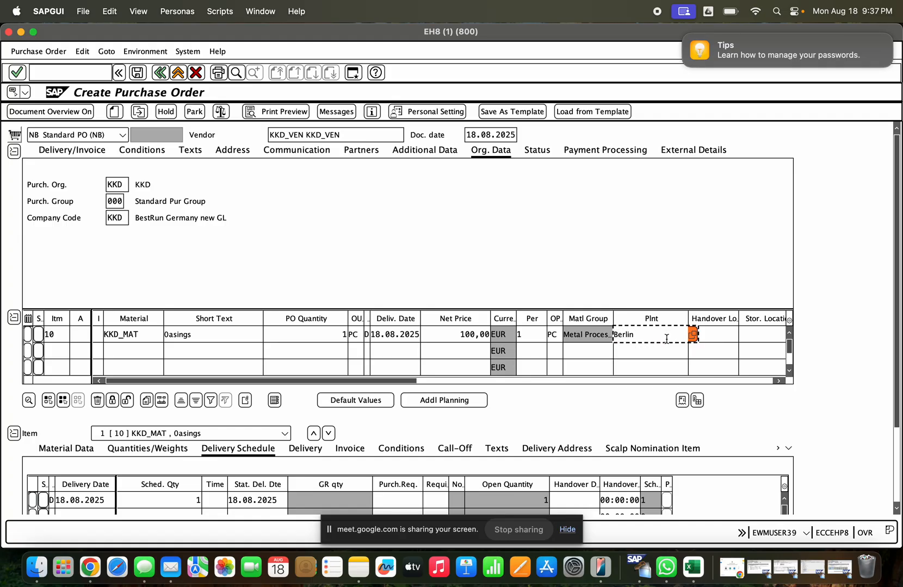
- Check and save the purchase order, and copy the number of the saved order
{"action": "left_click", "coordinate": [741, 335]}
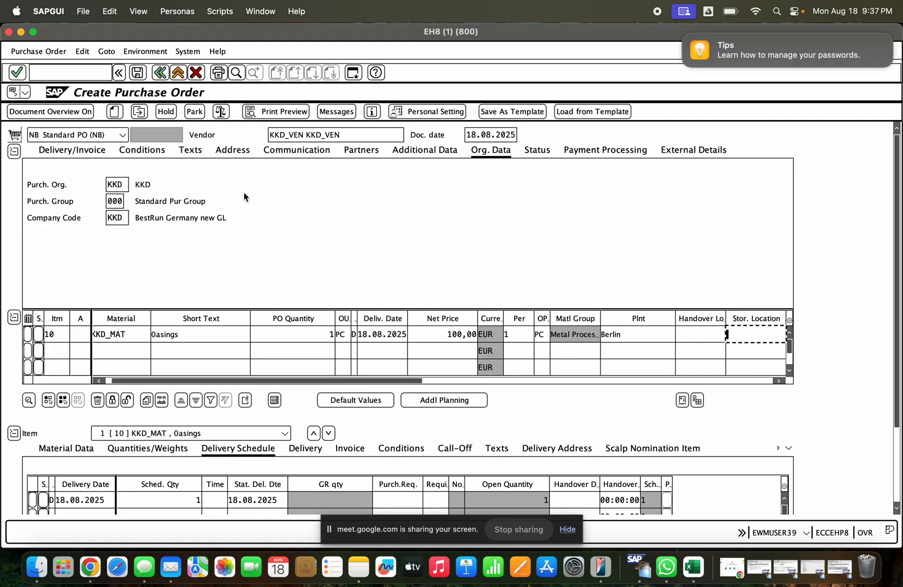
{"action": "left_click", "coordinate": [220, 111]}
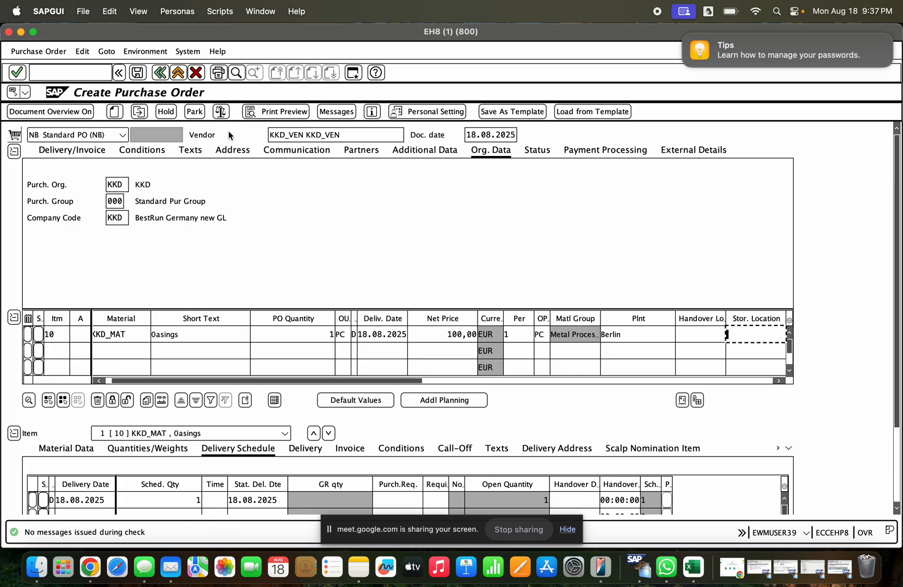
{"action": "left_click", "coordinate": [139, 111]}
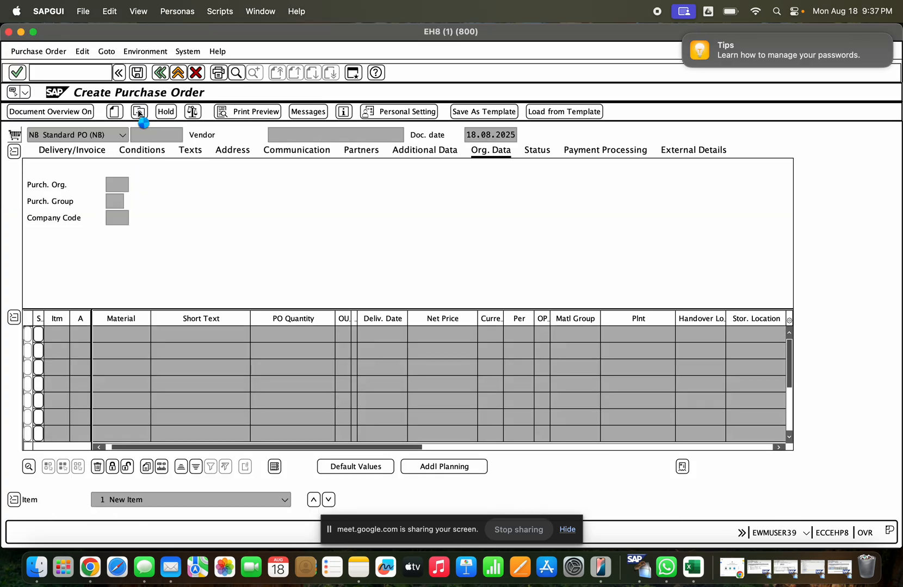
{"action": "left_click_drag", "start_coordinate": [132, 135], "coordinate": [184, 140]}
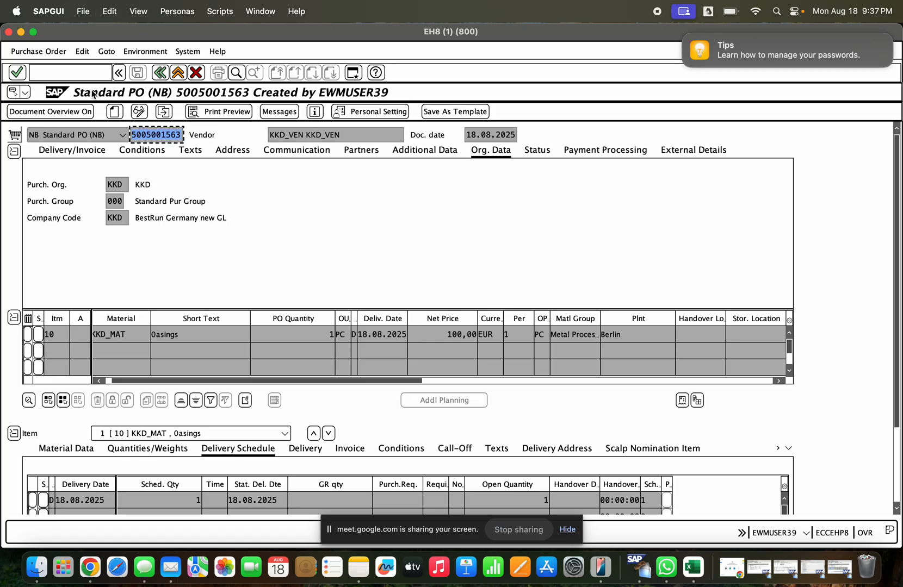
- Try to load the copied purchase order into MIGO as an A01 Goods Receipt against R01 Purchase Order
{"action": "left_click", "coordinate": [76, 72]}
{"action": "type", "text": "/nmigo"}
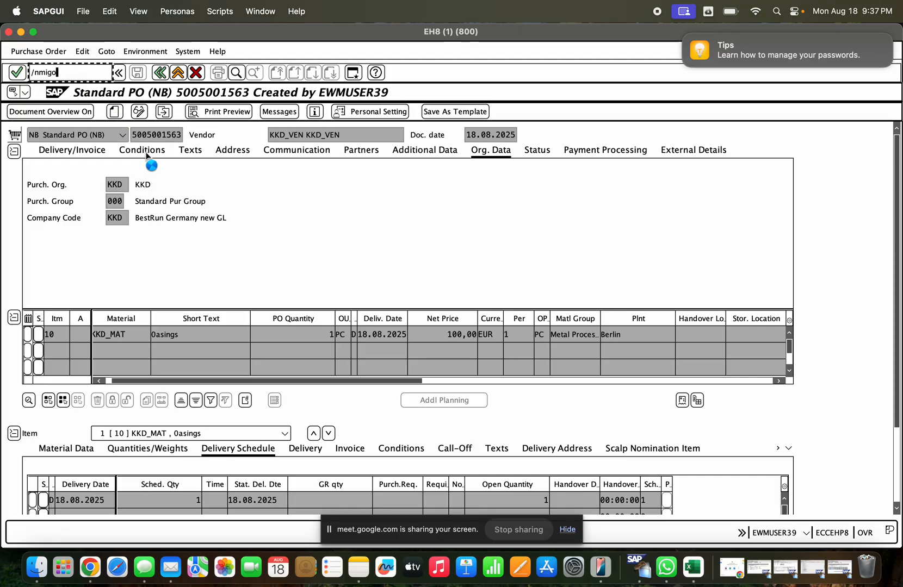
{"action": "key", "text": "Return"}
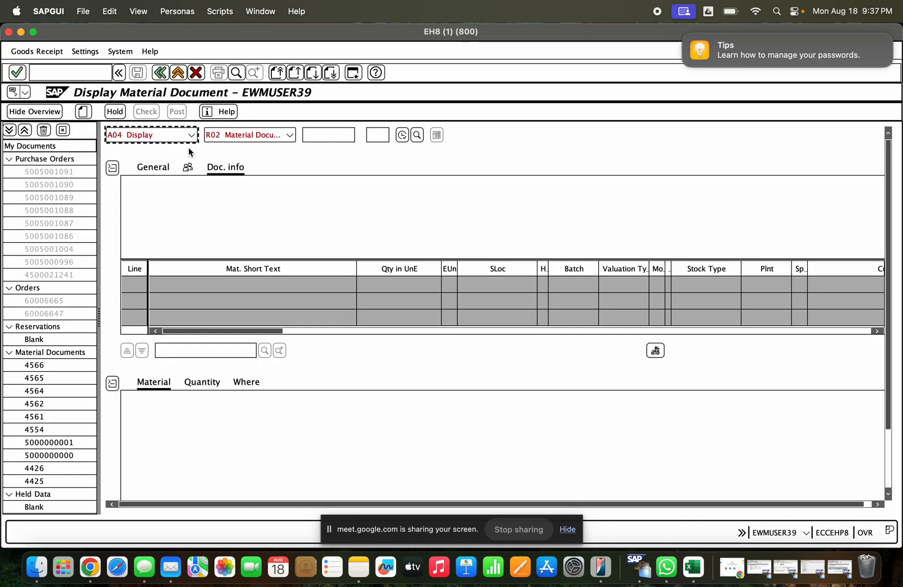
{"action": "left_click", "coordinate": [192, 135]}
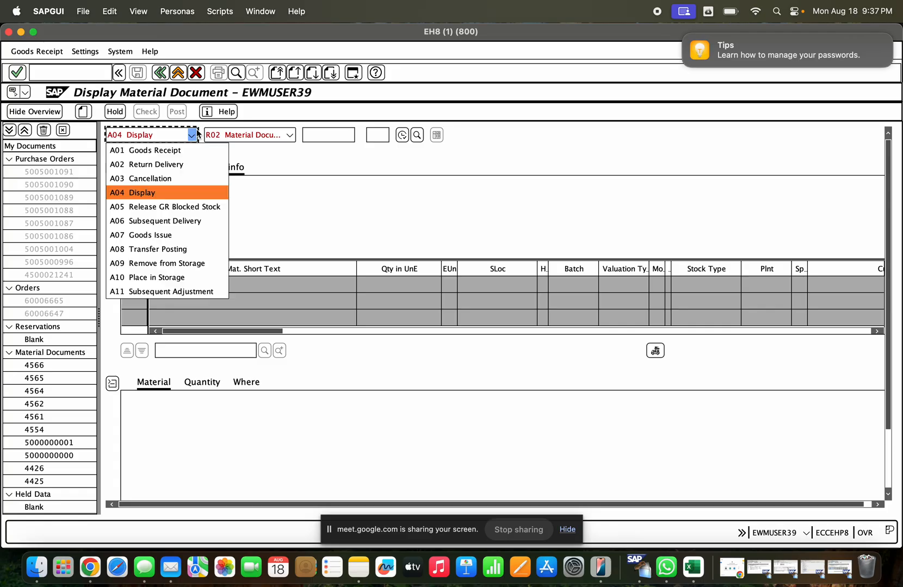
{"action": "left_click", "coordinate": [190, 148]}
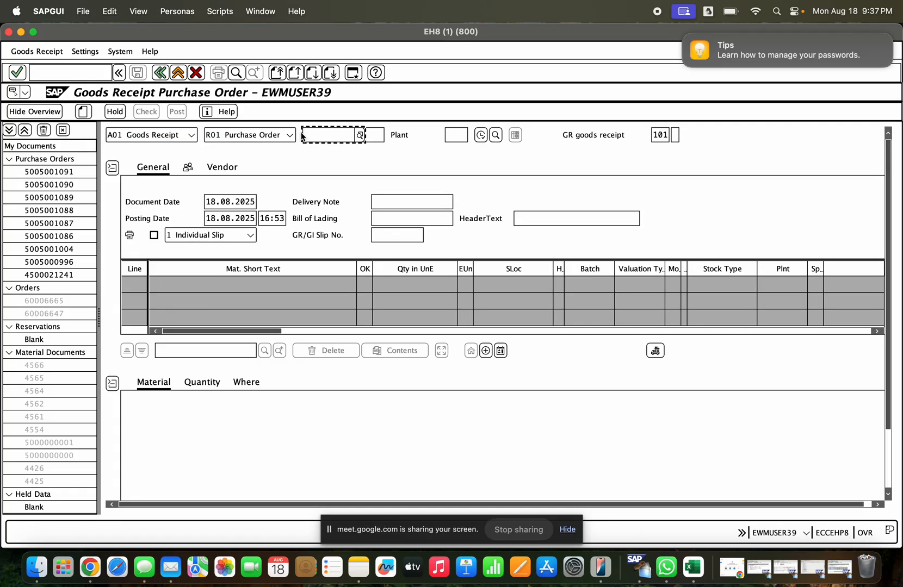
{"action": "key", "text": "super+v"}
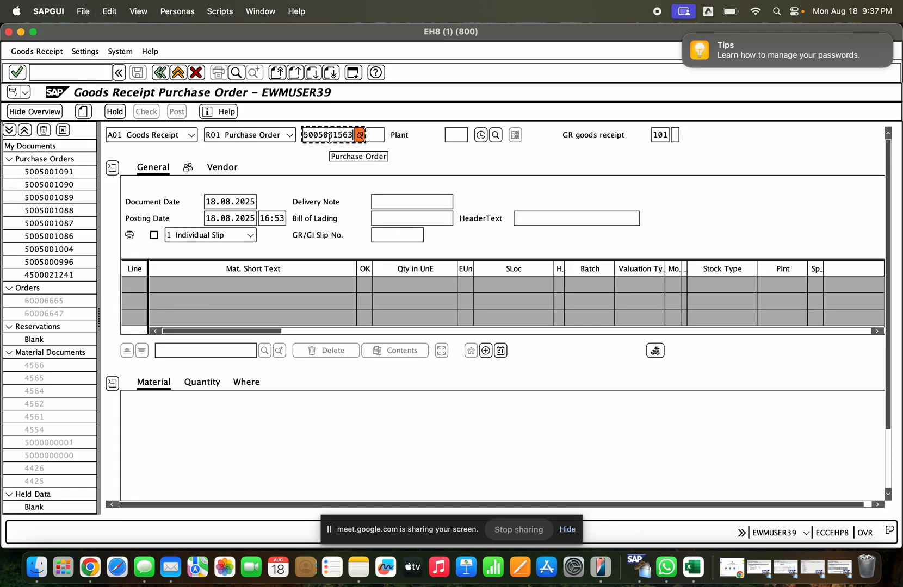
{"action": "key", "text": "Return"}
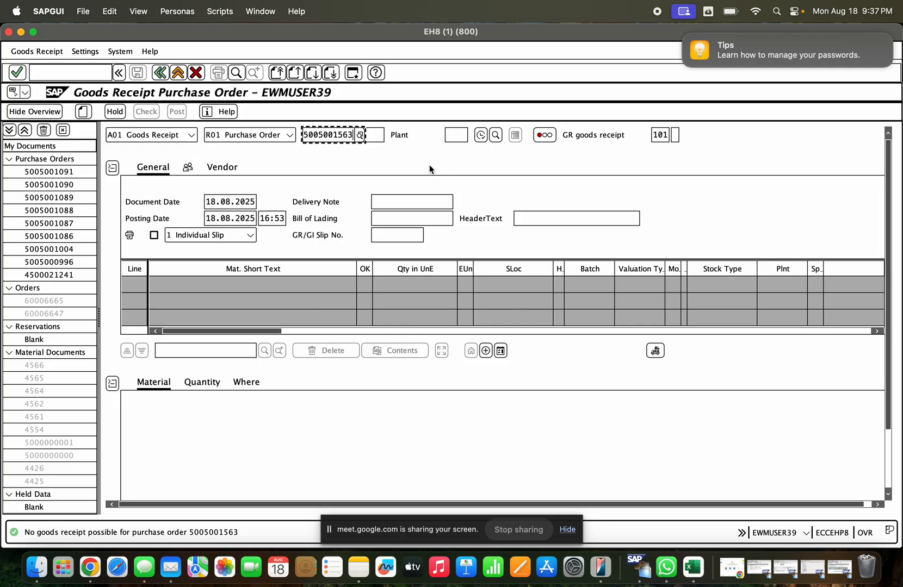
- Display the purchase order with ME23N and examine its header data and the item's confirmation settings
{"action": "left_click", "coordinate": [93, 74]}
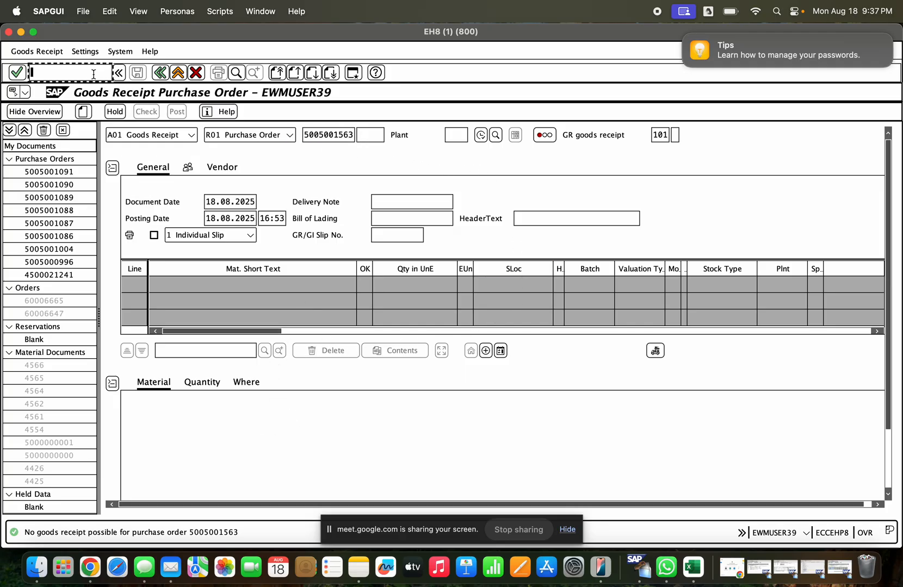
{"action": "type", "text": "/nme"}
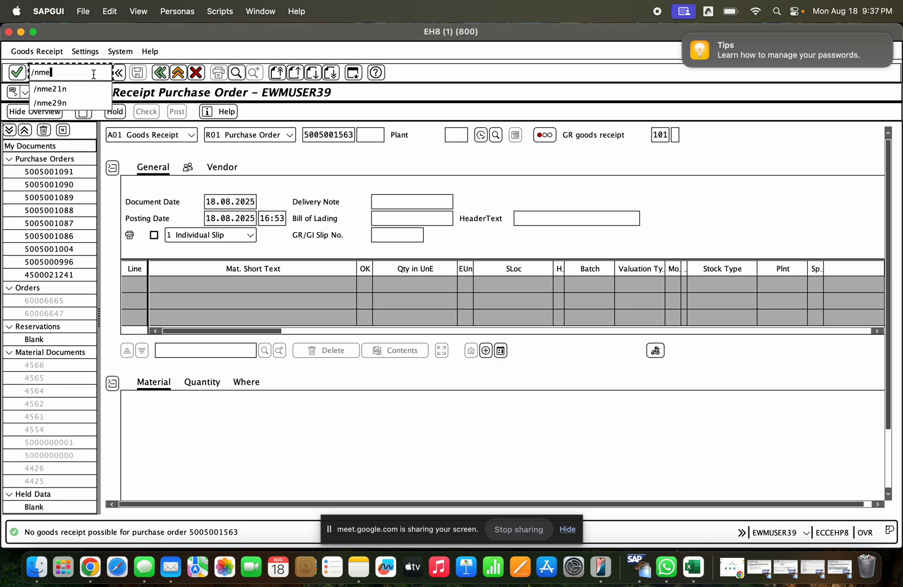
{"action": "type", "text": "23n"}
{"action": "key", "text": "Return"}
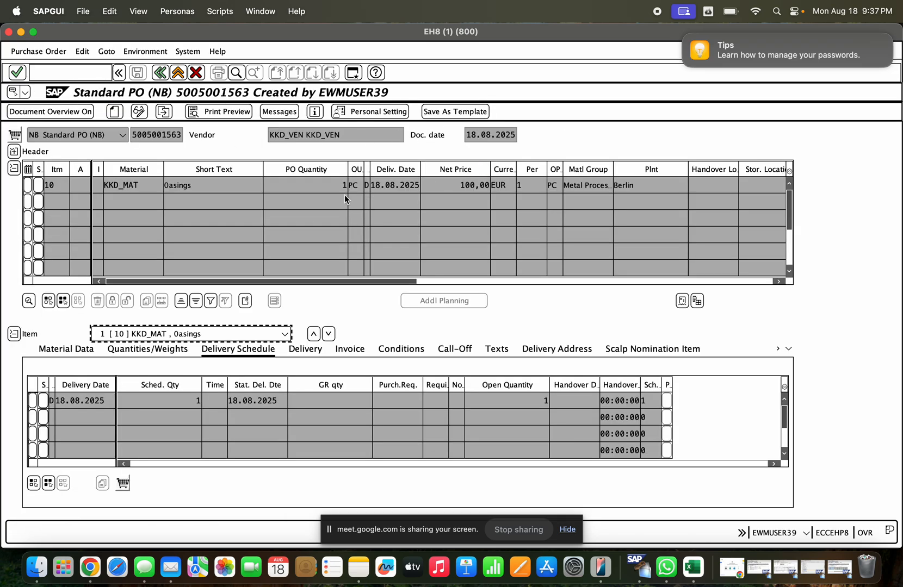
{"action": "left_click", "coordinate": [15, 151]}
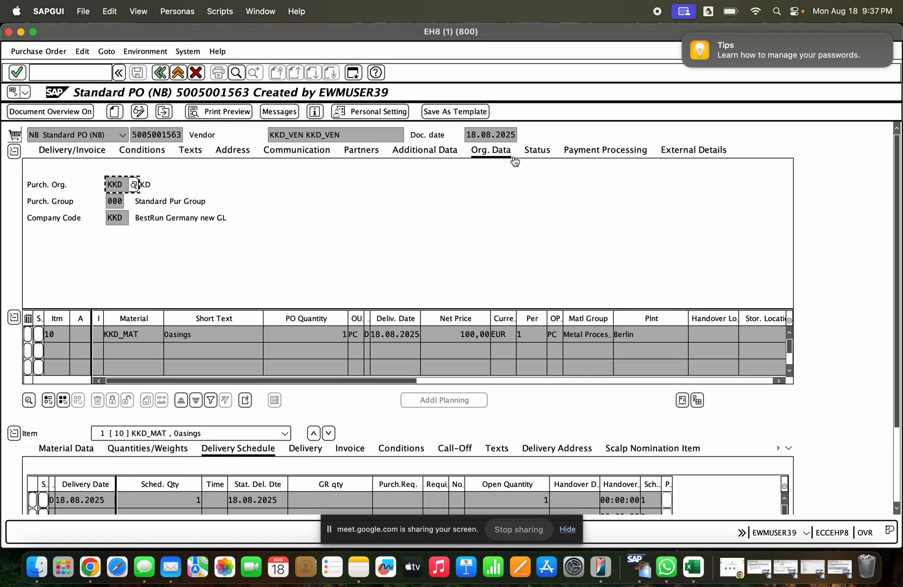
{"action": "left_click", "coordinate": [681, 155]}
{"action": "left_click", "coordinate": [607, 154]}
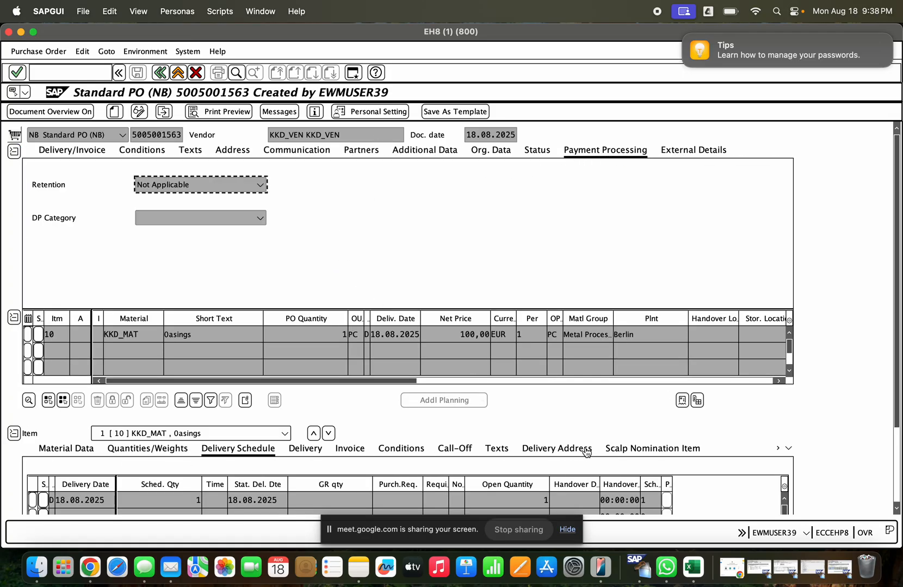
{"action": "left_click", "coordinate": [788, 449]}
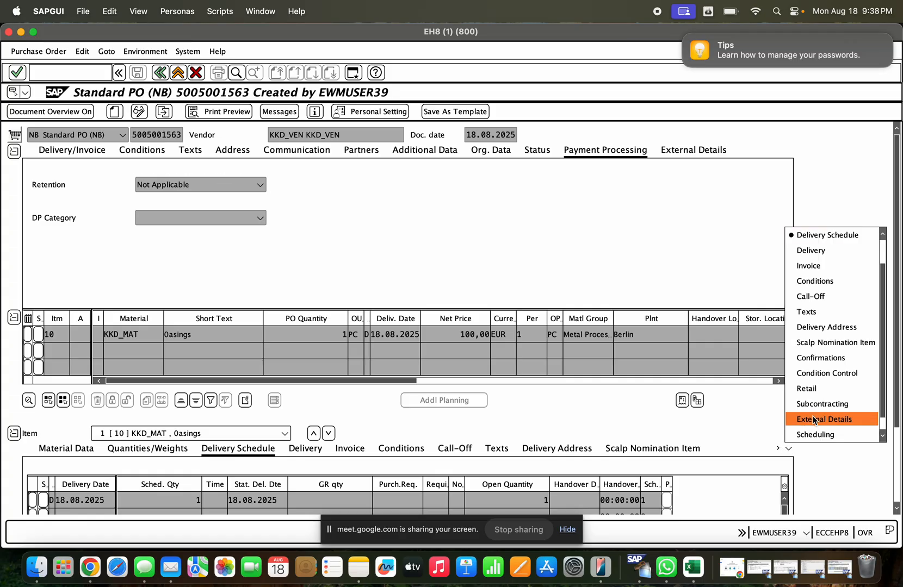
{"action": "left_click", "coordinate": [822, 358]}
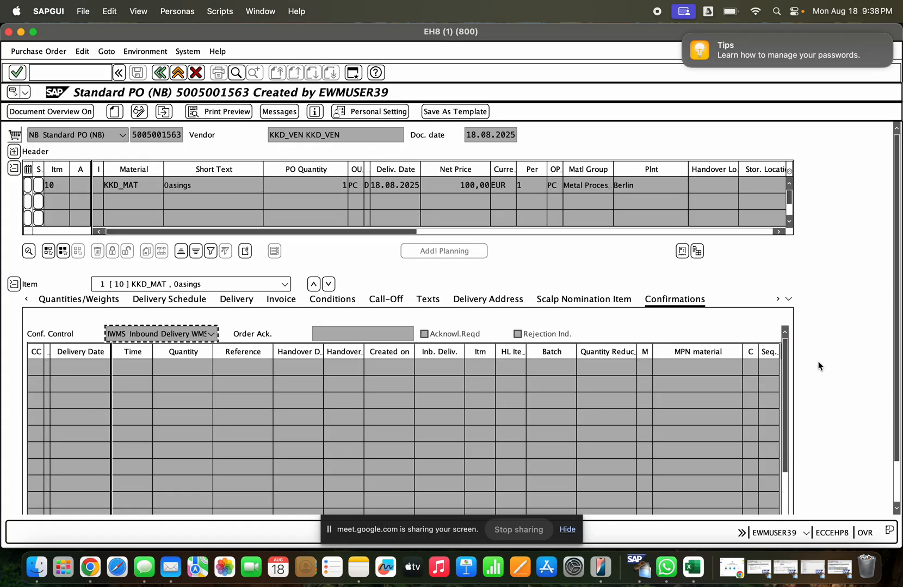
- Switch the purchase order to change mode, clear the item's confirmation control, and save the order
{"action": "left_click", "coordinate": [134, 114]}
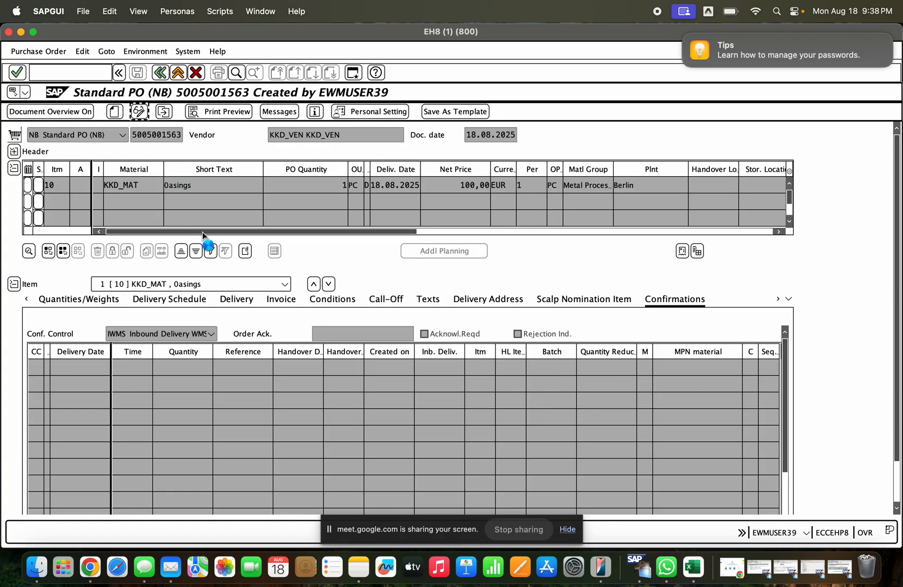
{"action": "left_click", "coordinate": [14, 384]}
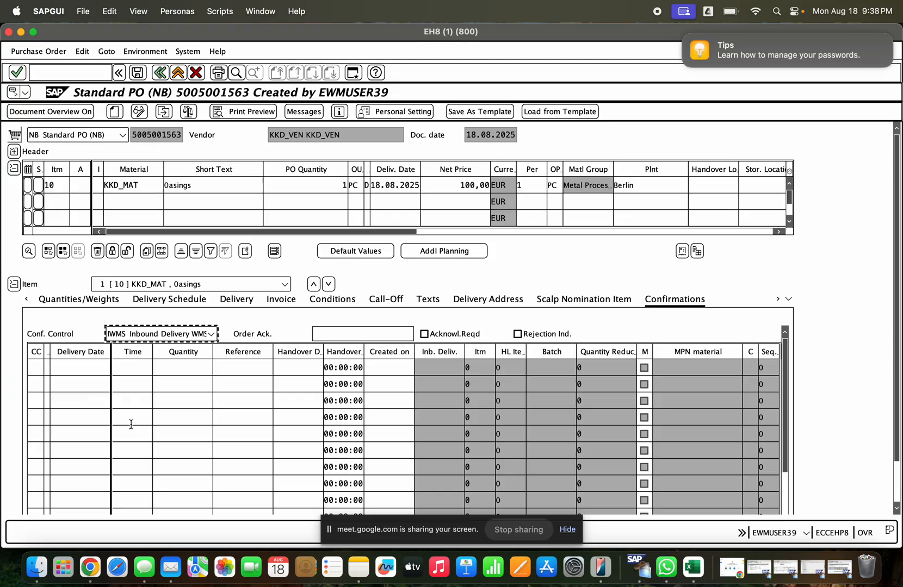
{"action": "left_click", "coordinate": [212, 333]}
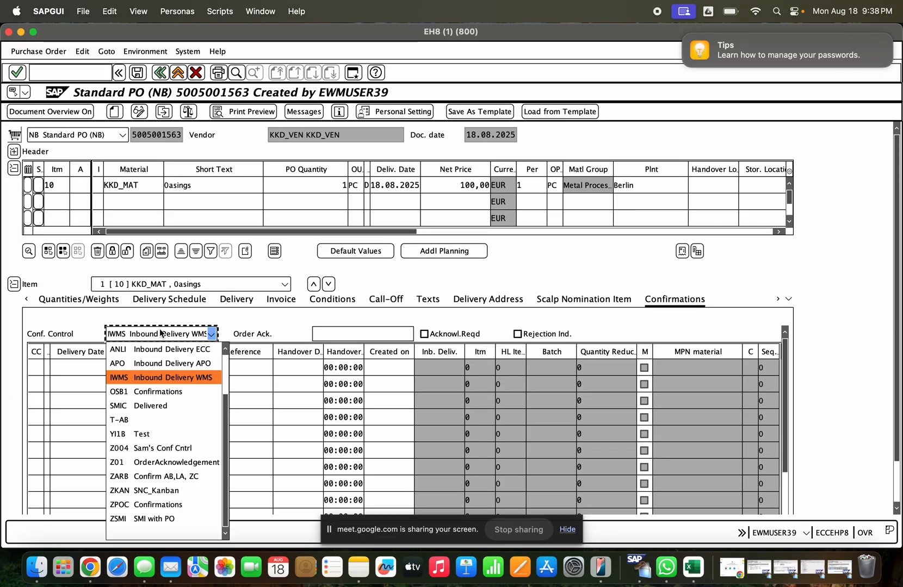
{"action": "left_click", "coordinate": [169, 530]}
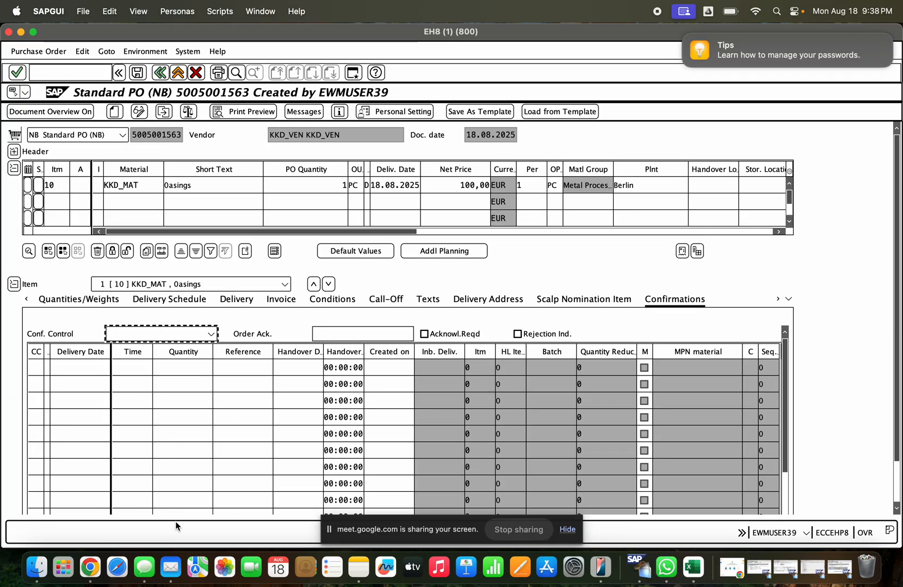
{"action": "left_click", "coordinate": [138, 73]}
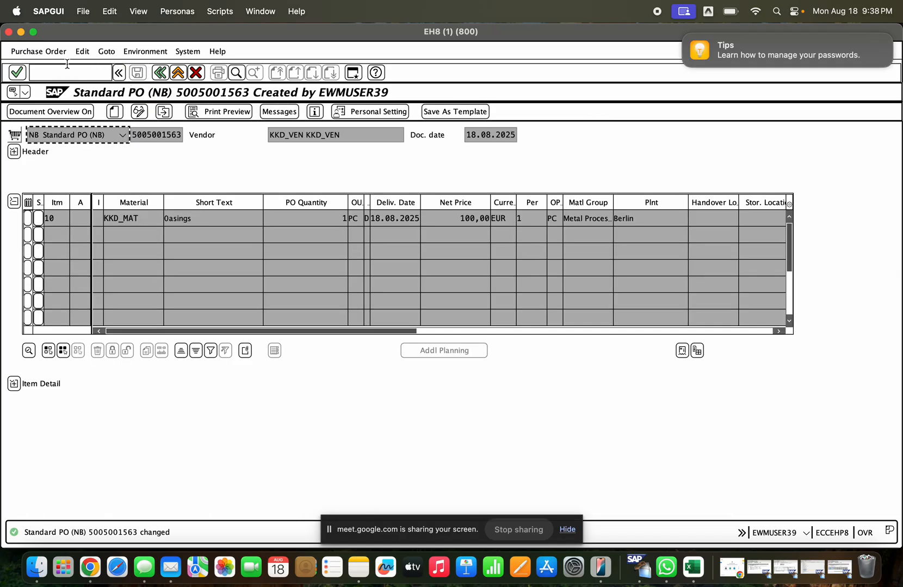
- Open MIGO and load the changed purchase order for goods receipt using its copied number
{"action": "left_click", "coordinate": [67, 71]}
{"action": "type", "text": "/nmigo"}
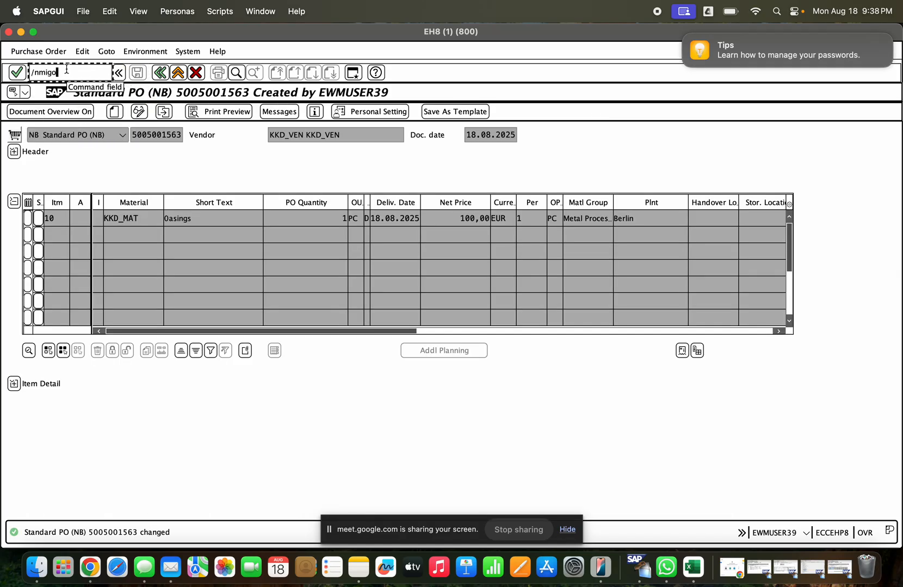
{"action": "key", "text": "Return"}
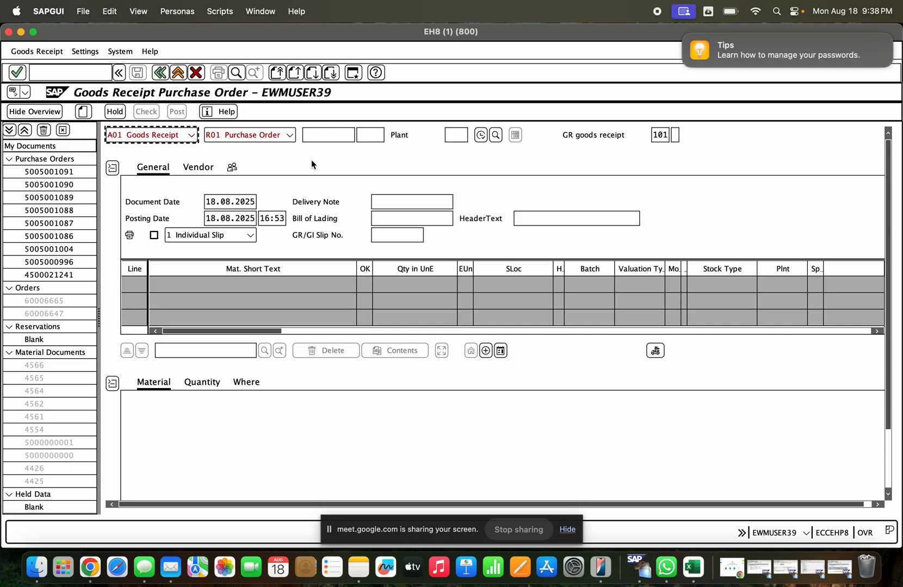
{"action": "key", "text": "super+v"}
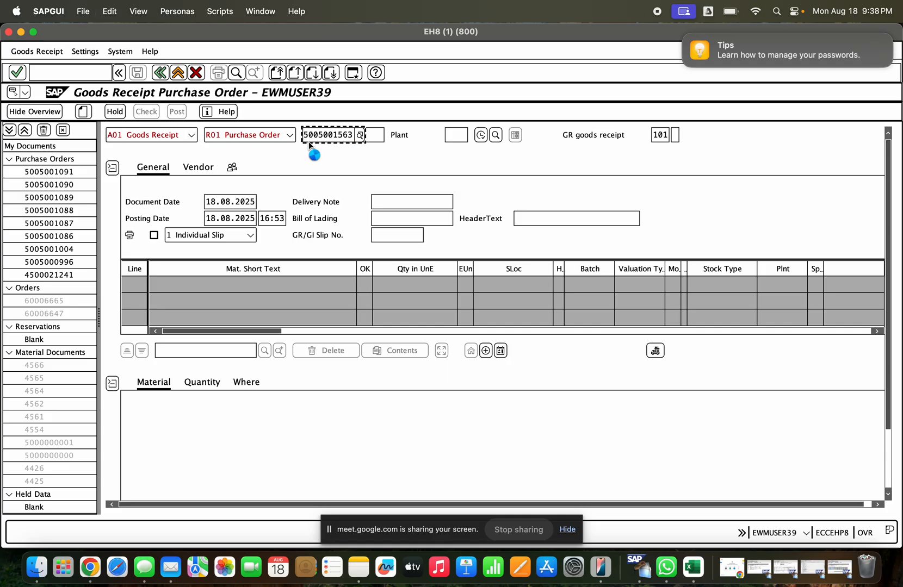
{"action": "scroll", "coordinate": [728, 407], "scroll_direction": "down", "scroll_amount": 1}
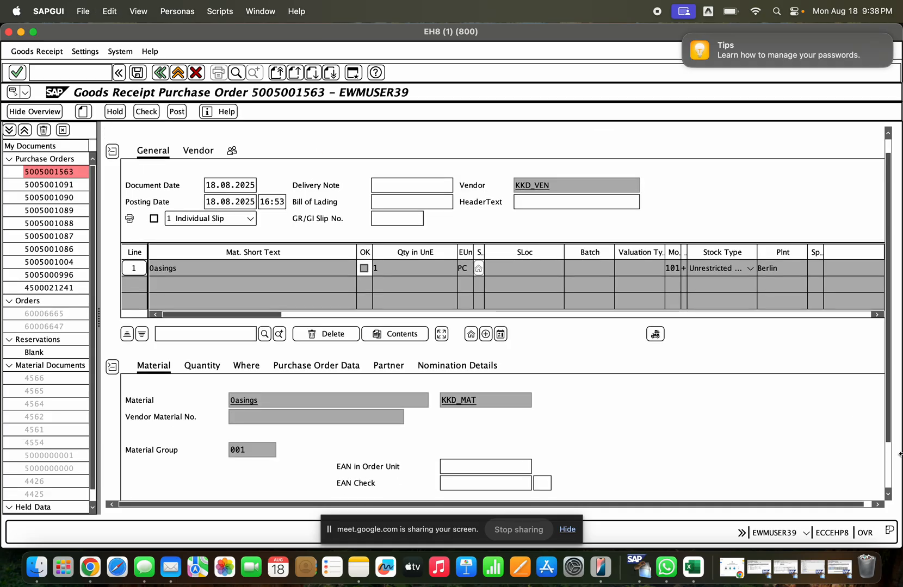
- Set the goods receipt item's storage location to 0001 and mark the item as OK
{"action": "left_click", "coordinate": [888, 467]}
{"action": "left_click", "coordinate": [248, 308]}
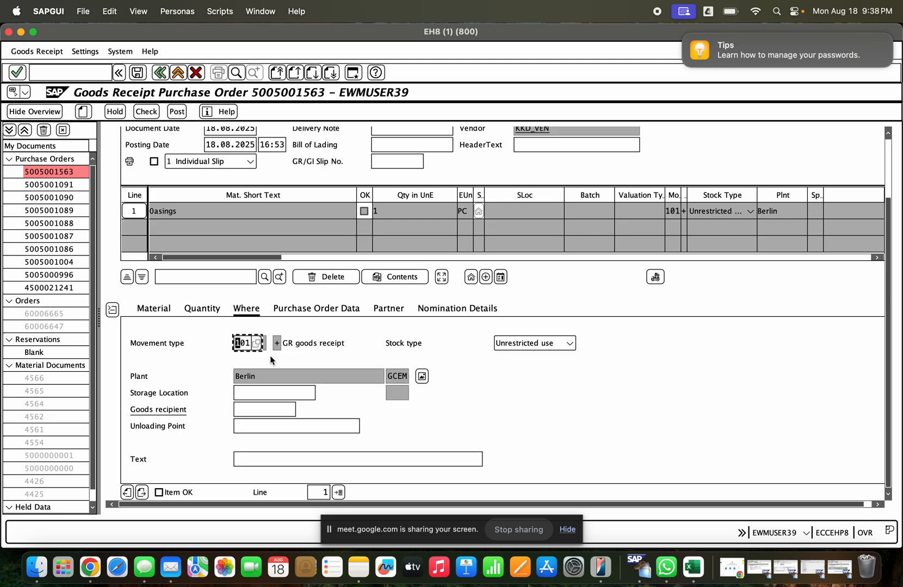
{"action": "left_click", "coordinate": [313, 391]}
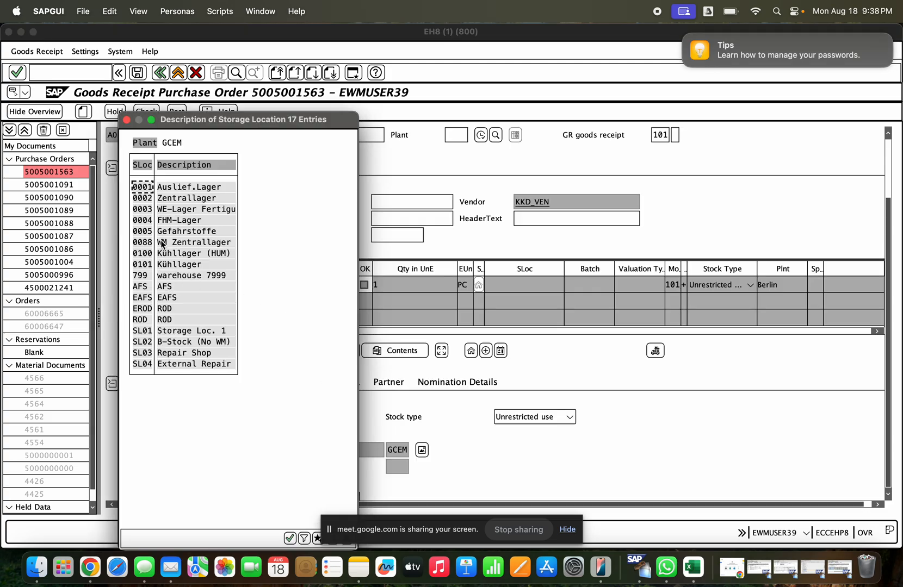
{"action": "double_click", "coordinate": [193, 187]}
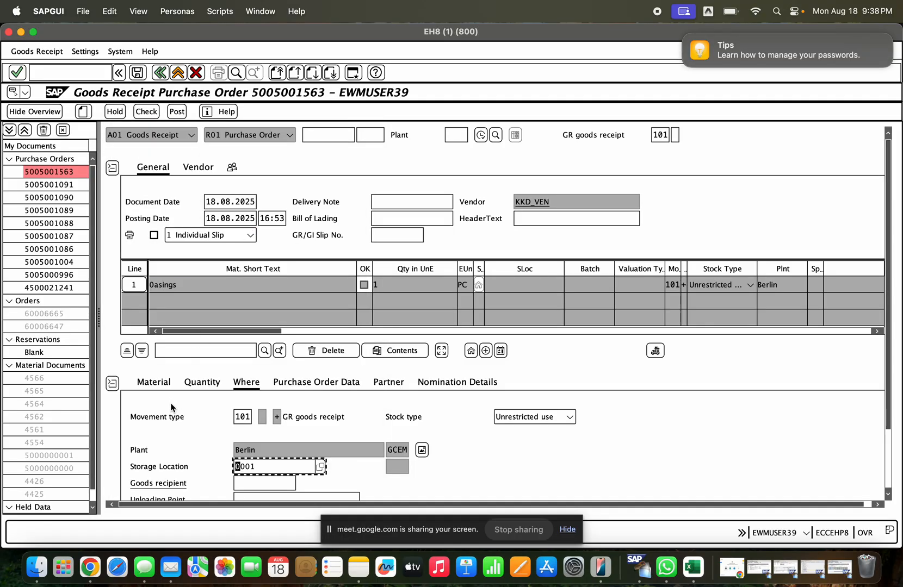
{"action": "scroll", "coordinate": [171, 408], "scroll_direction": "down", "scroll_amount": 3}
{"action": "left_click", "coordinate": [159, 493]}
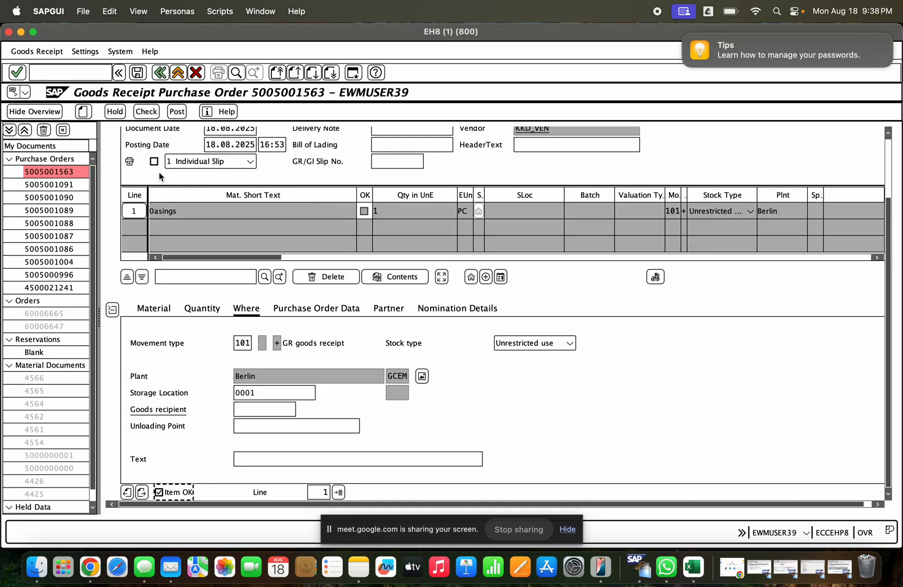
- Check the goods receipt, examine the posting-period message in the log, and close the log
{"action": "left_click", "coordinate": [146, 112]}
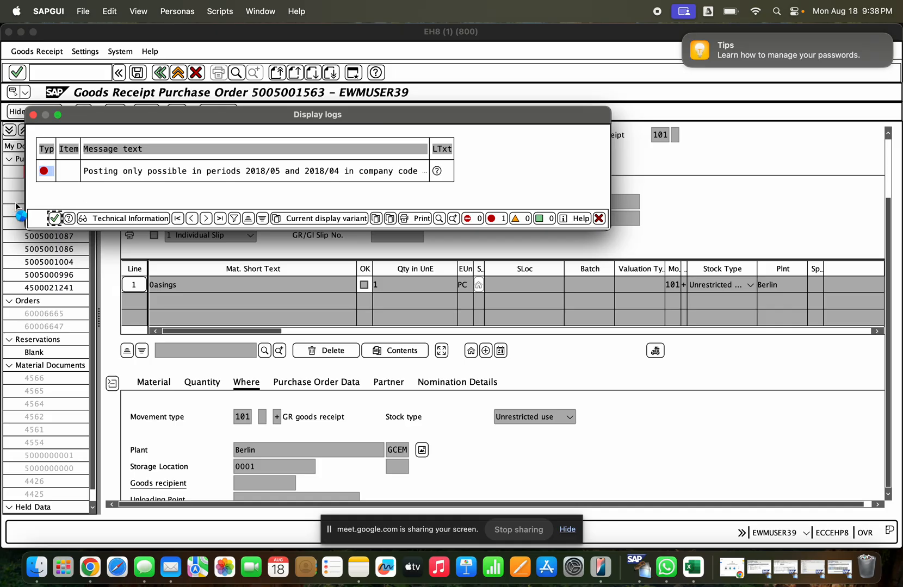
{"action": "left_click_drag", "start_coordinate": [343, 172], "coordinate": [247, 170]}
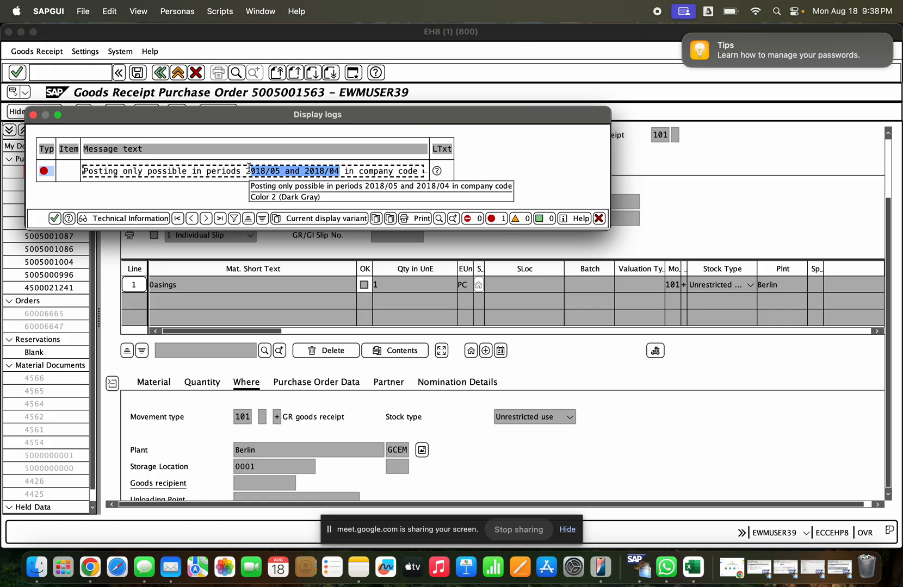
{"action": "left_click", "coordinate": [249, 168]}
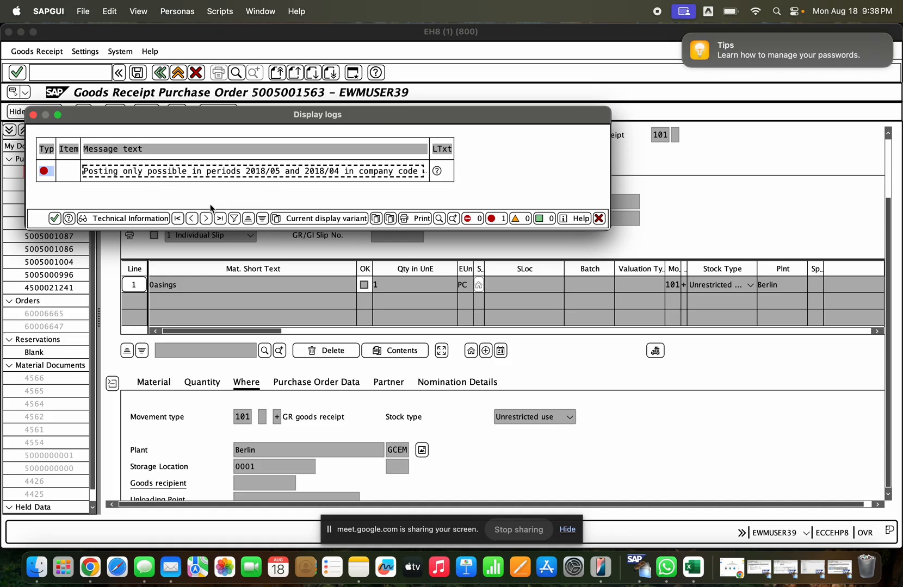
{"action": "key", "text": "Return"}
{"action": "scroll", "coordinate": [308, 254], "scroll_direction": "up", "scroll_amount": 1}
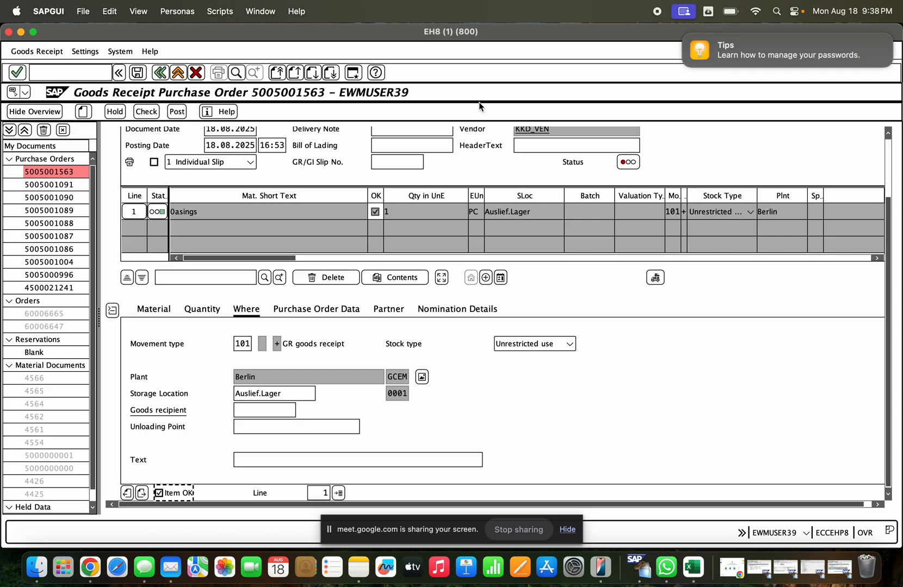
- Open SE16N in a new session and try to list table MARV entries for company code GCE
{"action": "type", "text": "se2"}
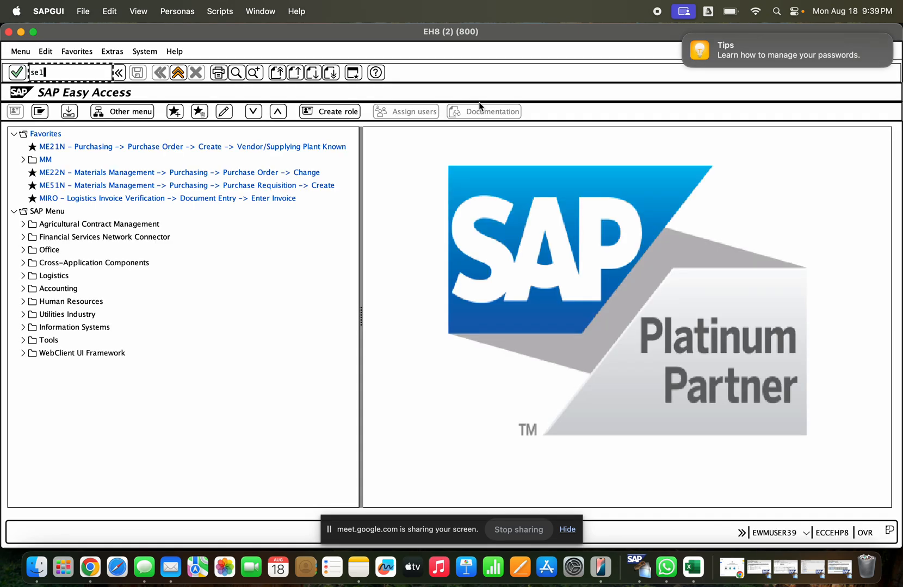
{"action": "type", "text": "6"}
{"action": "key", "text": "Return"}
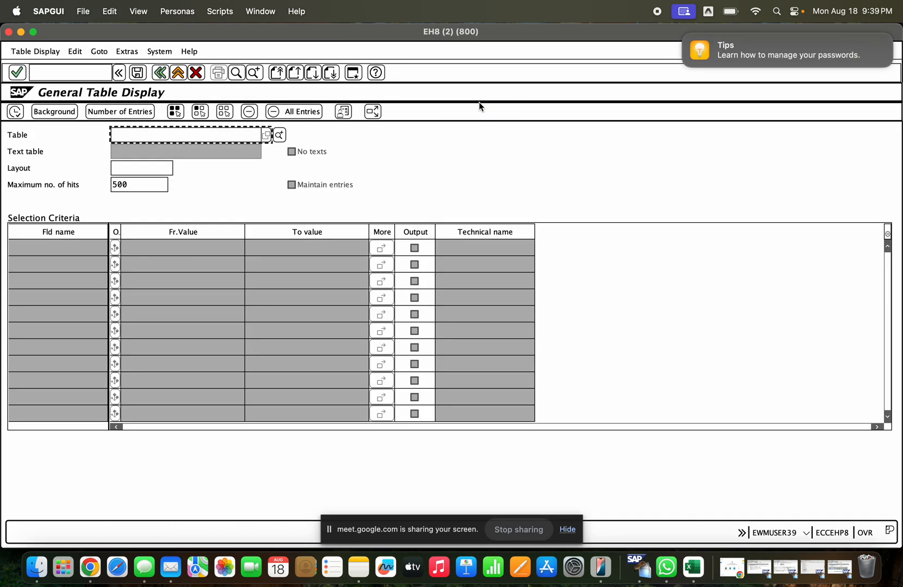
{"action": "type", "text": "marv"}
{"action": "key", "text": "Return"}
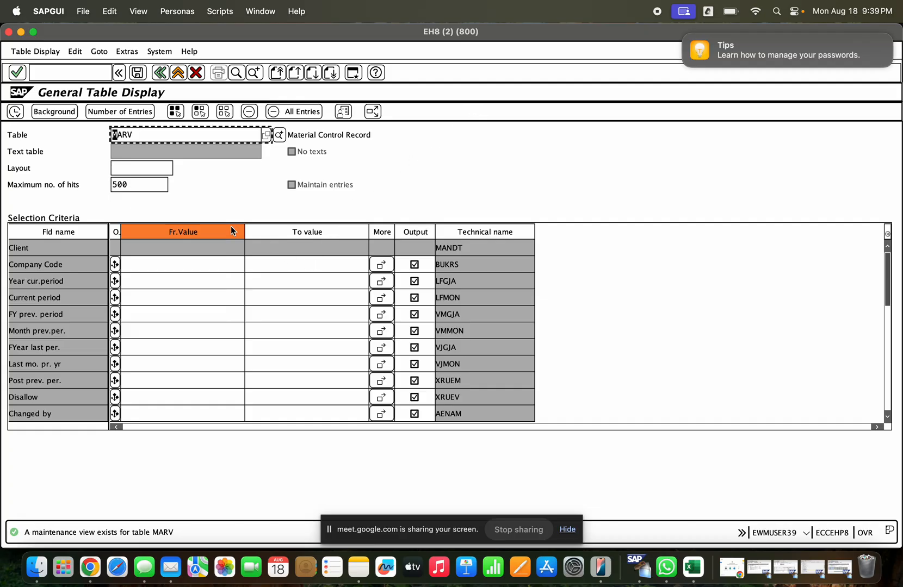
{"action": "left_click", "coordinate": [177, 265]}
{"action": "type", "text": "gce"}
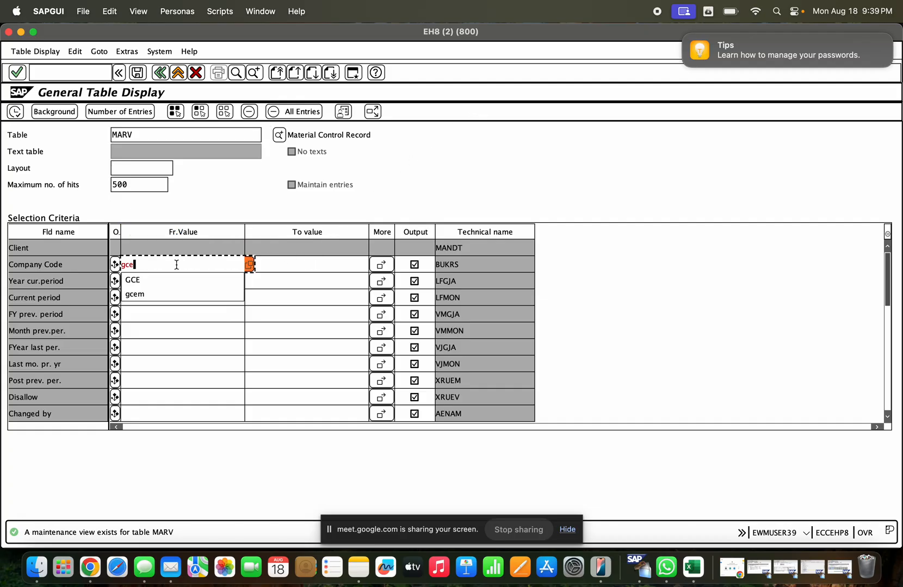
{"action": "key", "text": "Return"}
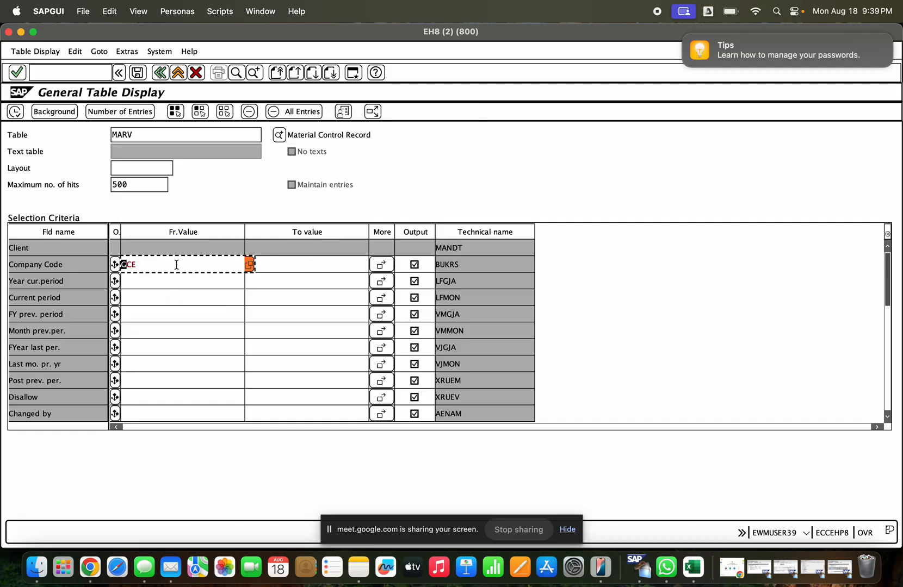
{"action": "left_click", "coordinate": [17, 116]}
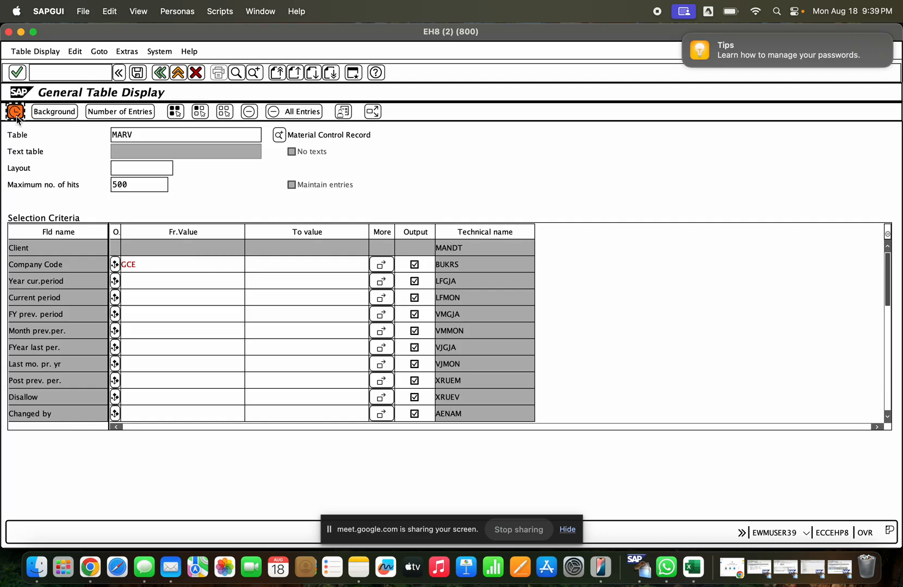
- Switch to SE16, open table MARV, and query its entries for company code GCE
{"action": "left_click", "coordinate": [51, 77]}
{"action": "type", "text": "/ns"}
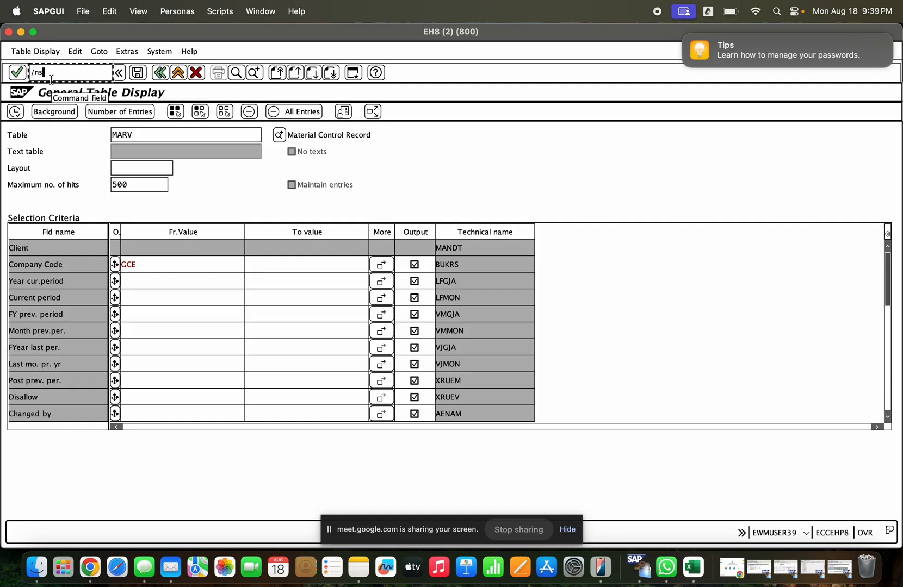
{"action": "type", "text": "e16"}
{"action": "key", "text": "Return"}
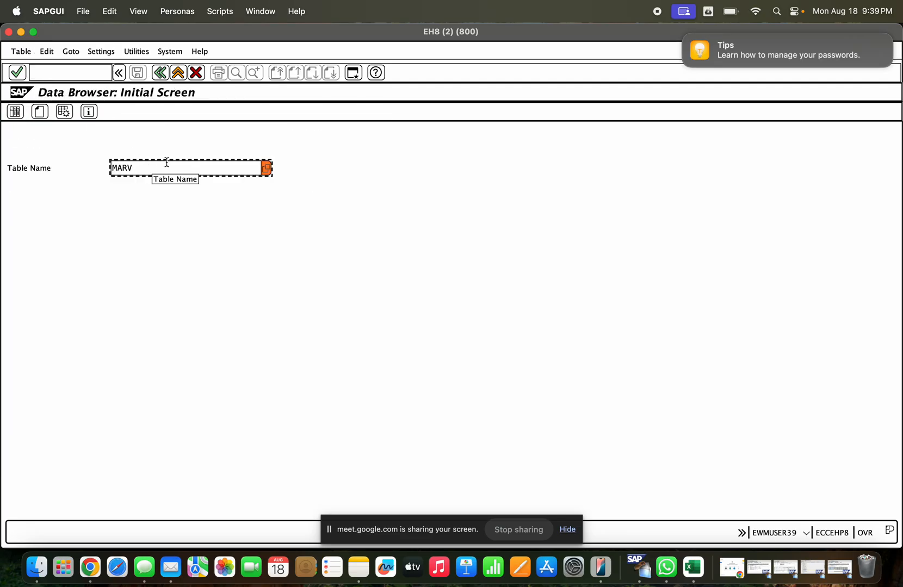
{"action": "key", "text": "Return"}
{"action": "type", "text": "gce"}
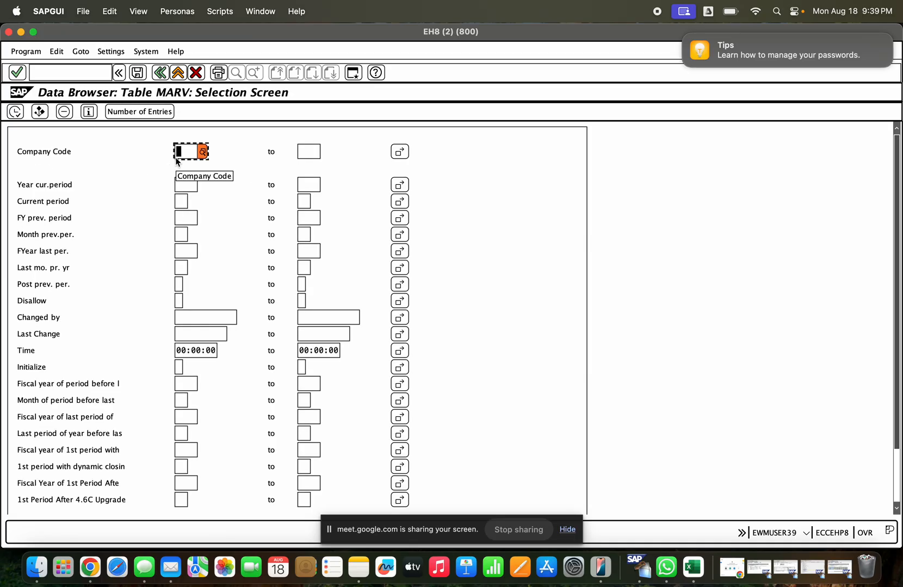
{"action": "left_click", "coordinate": [16, 111]}
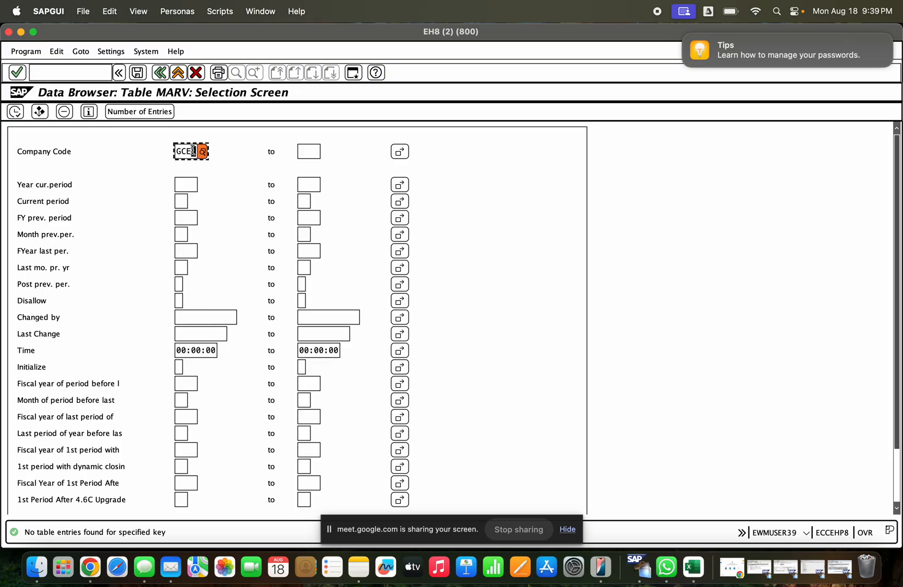
- Query table MARV for company code KKD instead and open the record's detail display
{"action": "key", "text": "BackSpace"}
{"action": "key", "text": "BackSpace"}
{"action": "key", "text": "BackSpace"}
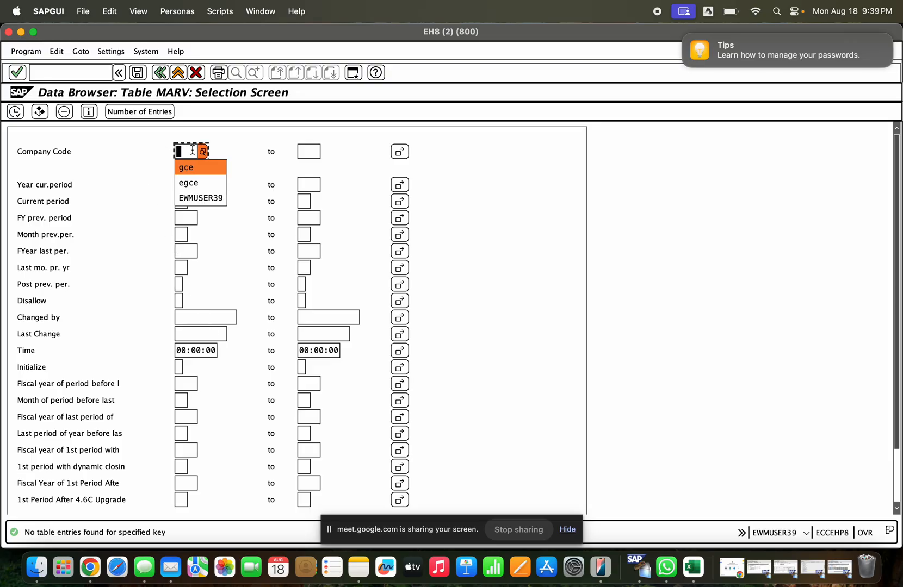
{"action": "type", "text": "KKD"}
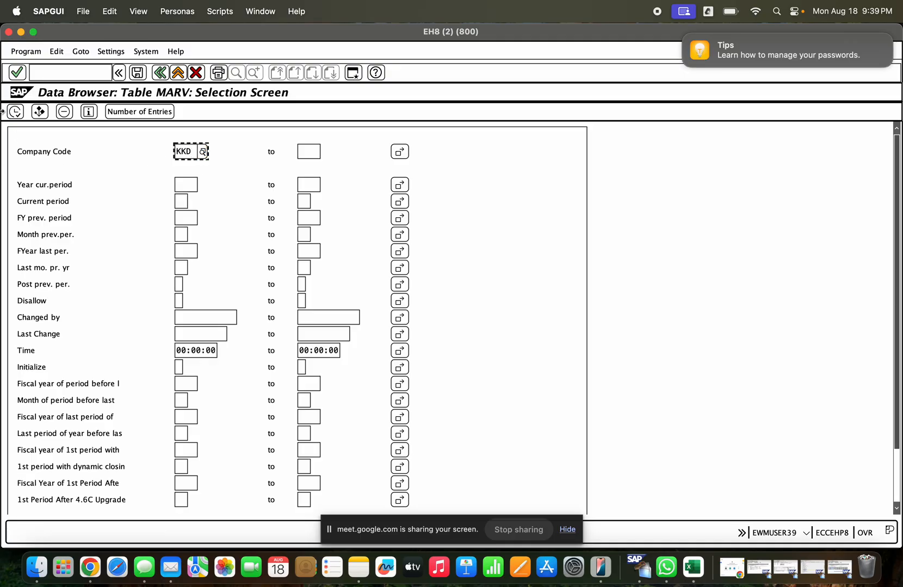
{"action": "left_click", "coordinate": [15, 112]}
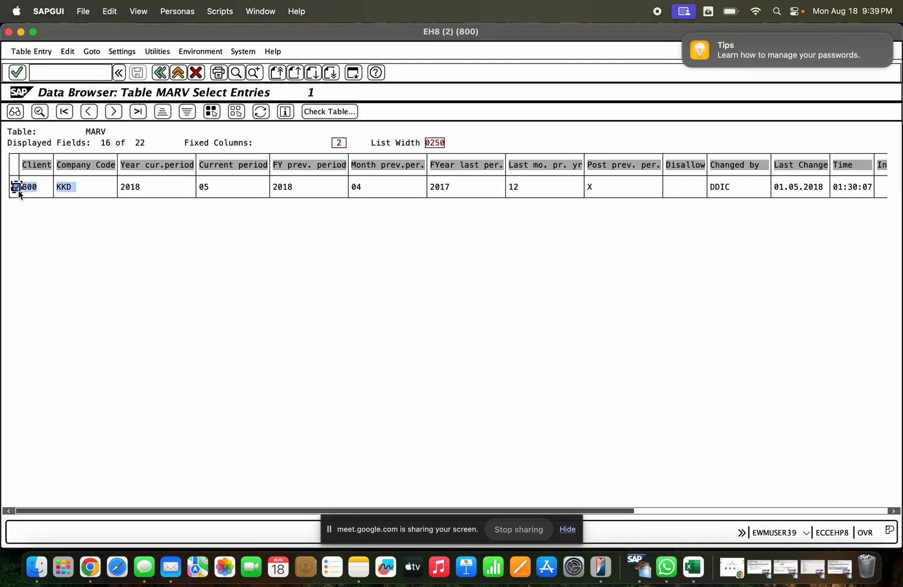
{"action": "double_click", "coordinate": [72, 187]}
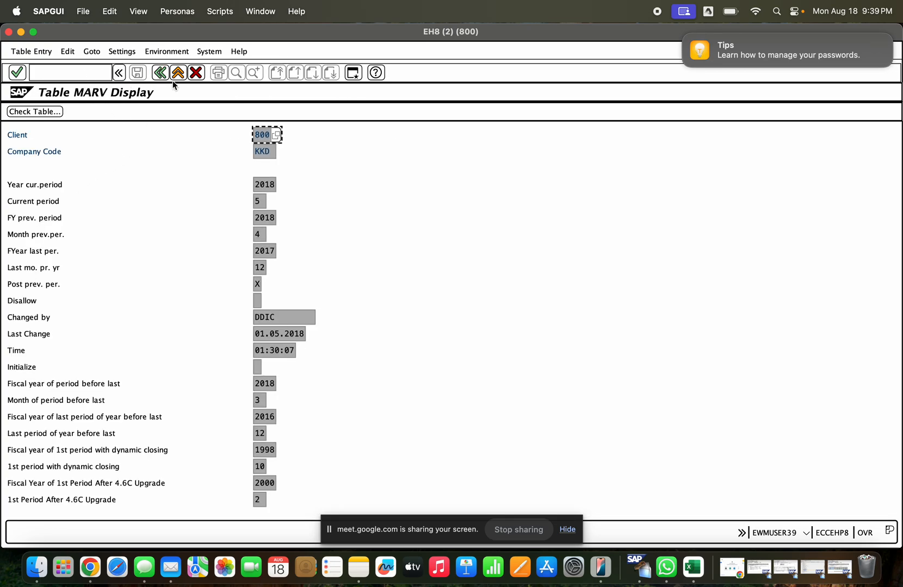
- Switch on debugging with /h and enter the ABAP debugger from the MARV record display
{"action": "left_click", "coordinate": [83, 76]}
{"action": "type", "text": "/h"}
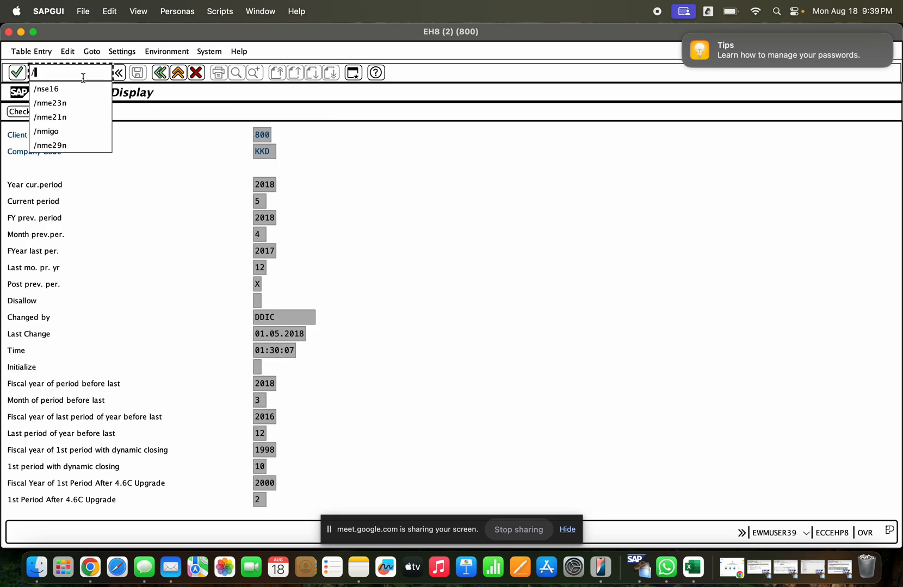
{"action": "key", "text": "Return"}
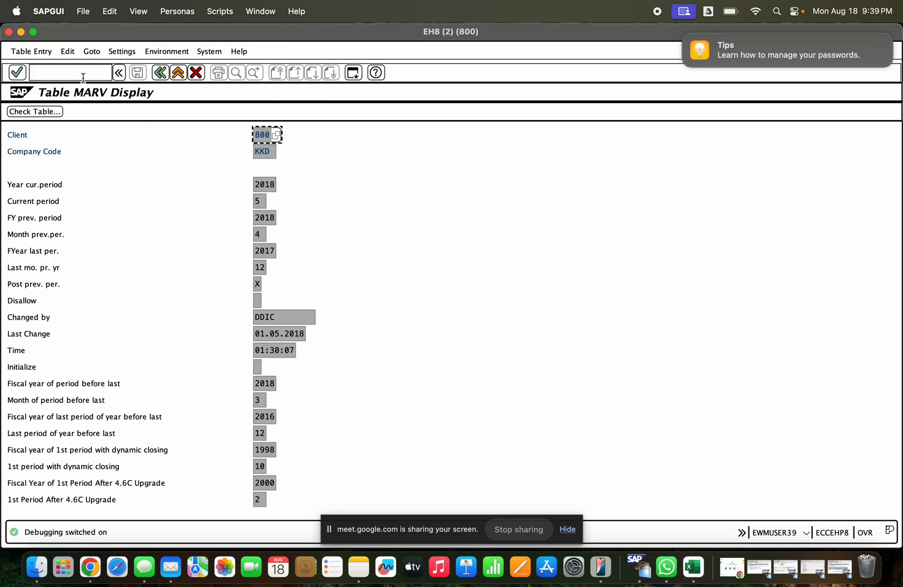
{"action": "left_click", "coordinate": [259, 149]}
{"action": "left_click", "coordinate": [258, 137]}
{"action": "key", "text": "Return"}
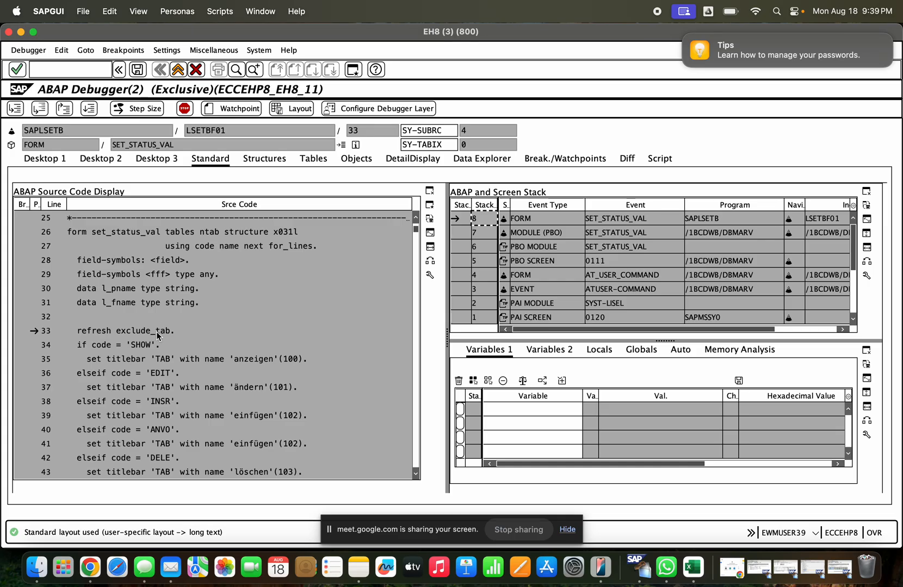
- Add the variable CODE to the debugger's variable list, change its value to edit, and continue execution
{"action": "double_click", "coordinate": [102, 345]}
{"action": "left_click", "coordinate": [730, 409]}
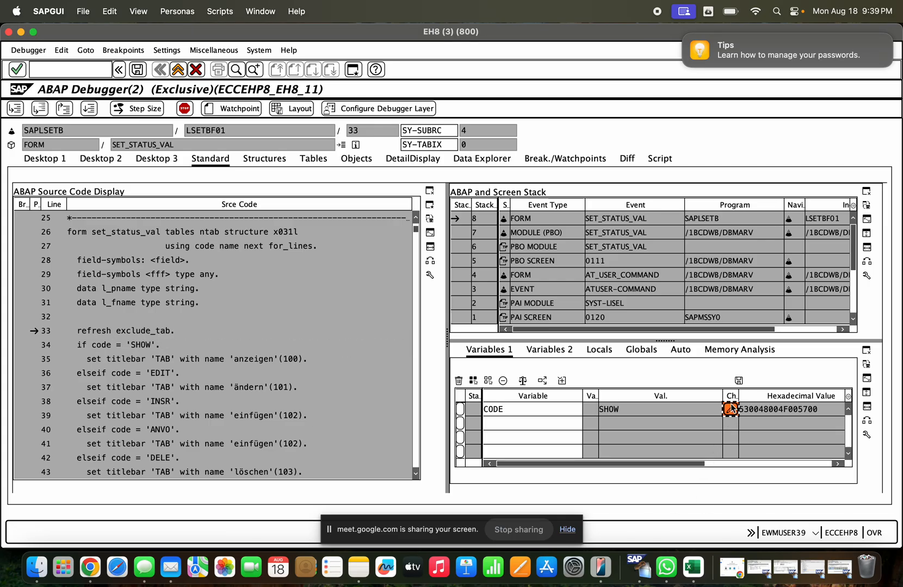
{"action": "left_click_drag", "start_coordinate": [643, 411], "coordinate": [595, 412]}
{"action": "type", "text": "edit"}
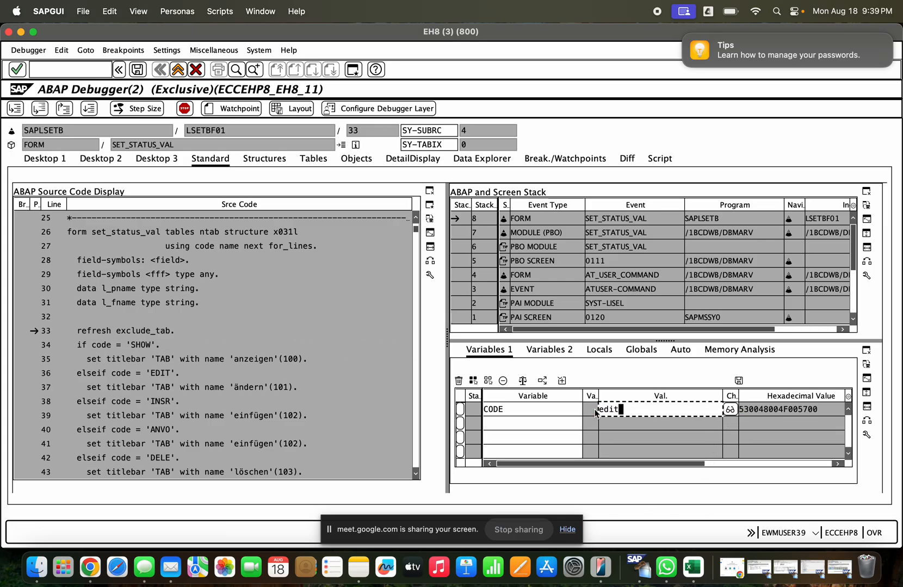
{"action": "key", "text": "Return"}
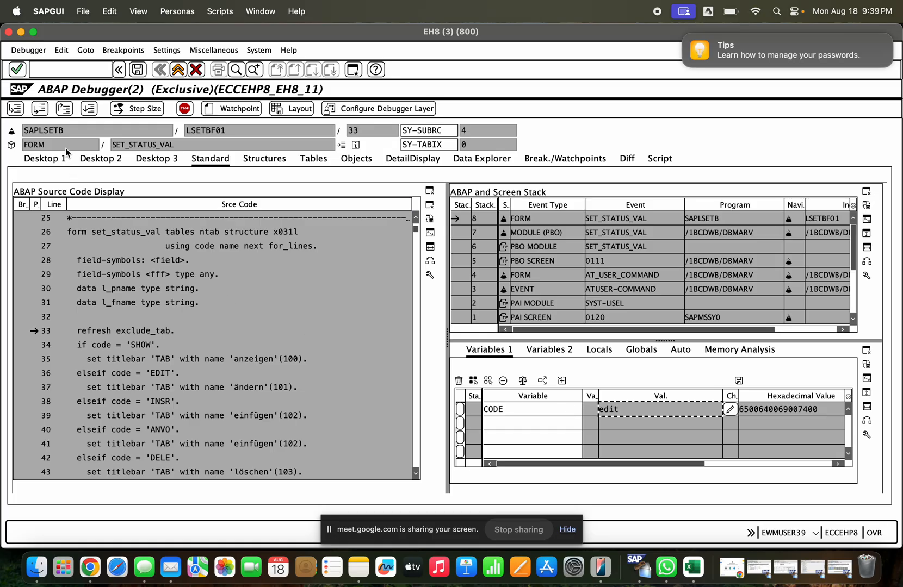
{"action": "left_click", "coordinate": [89, 108]}
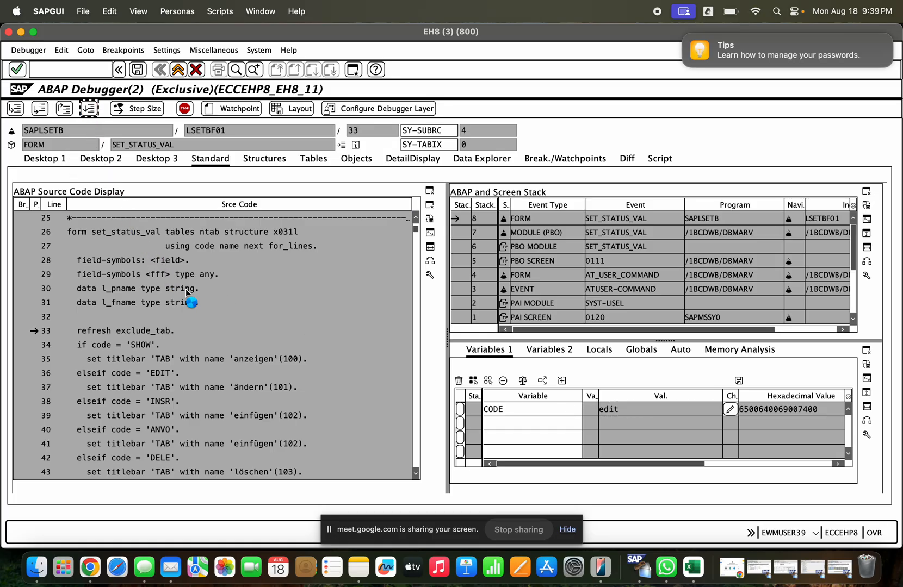
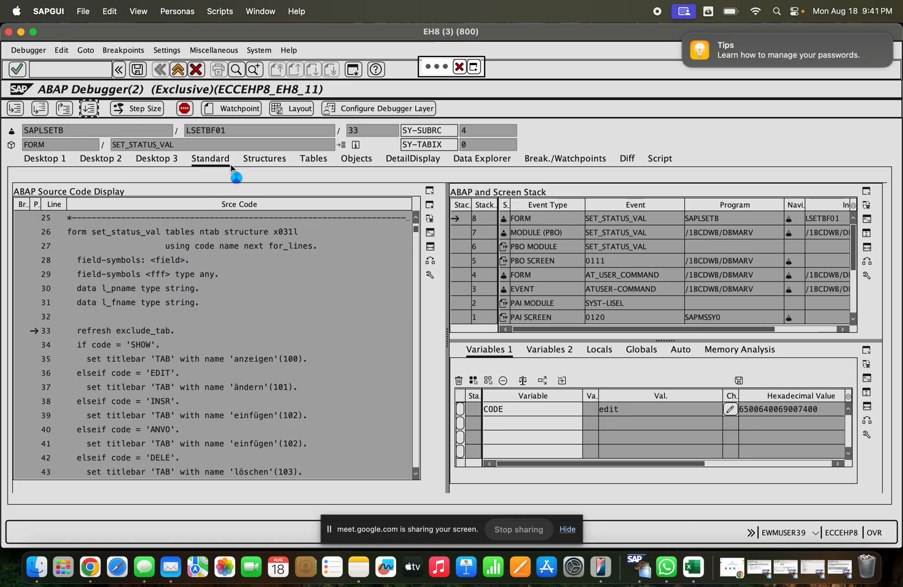
- Switch to the H42 session showing the IMG and leave it for the SAP Easy Access screen
{"action": "left_click", "coordinate": [20, 32]}
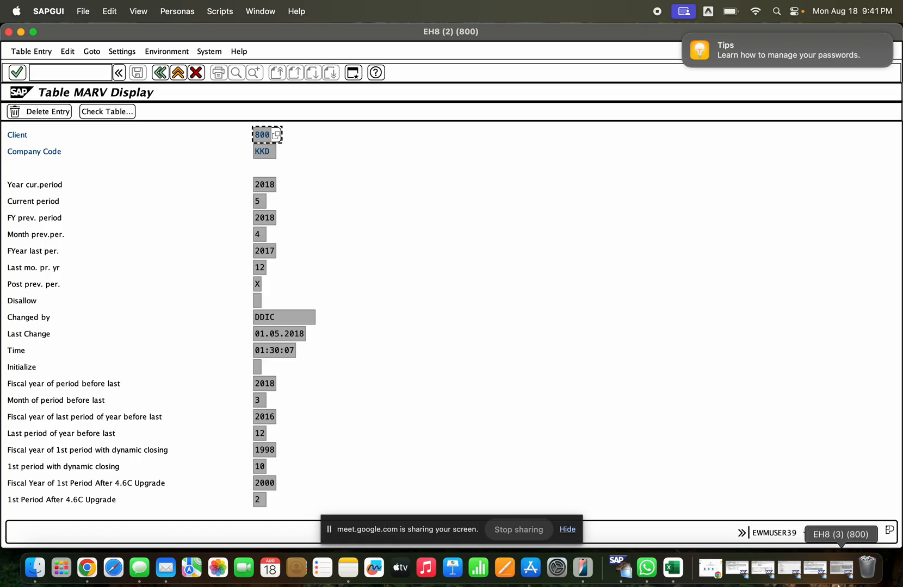
{"action": "left_click", "coordinate": [841, 580]}
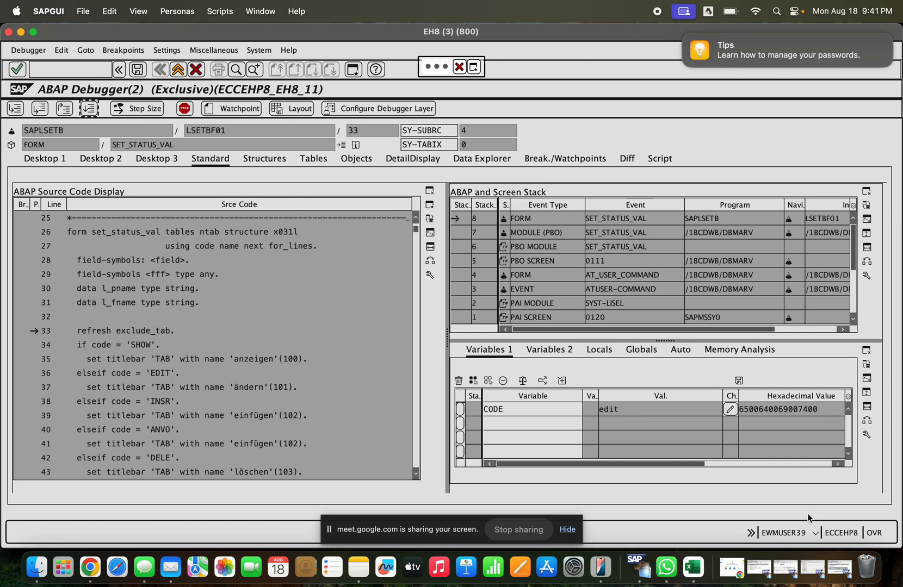
{"action": "left_click", "coordinate": [813, 567]}
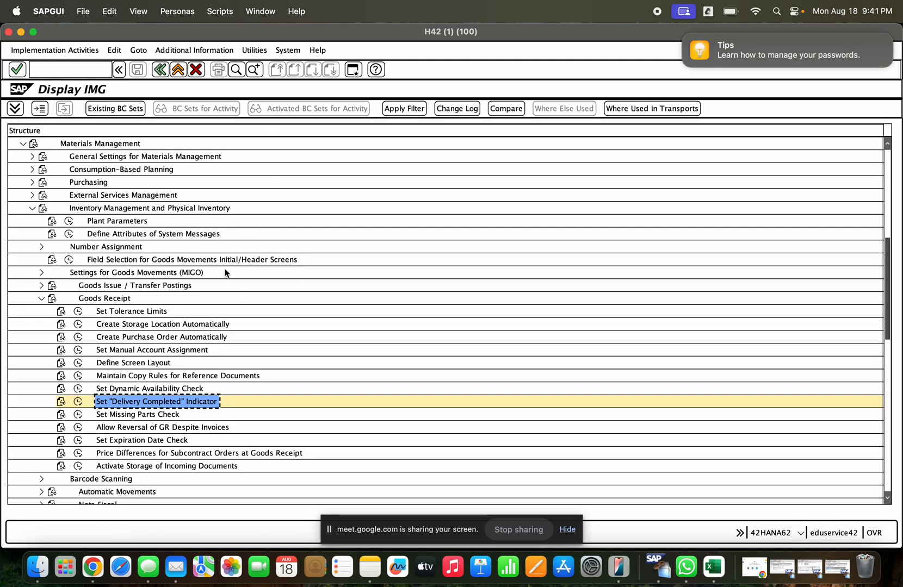
{"action": "left_click", "coordinate": [178, 71]}
{"action": "left_click", "coordinate": [177, 71]}
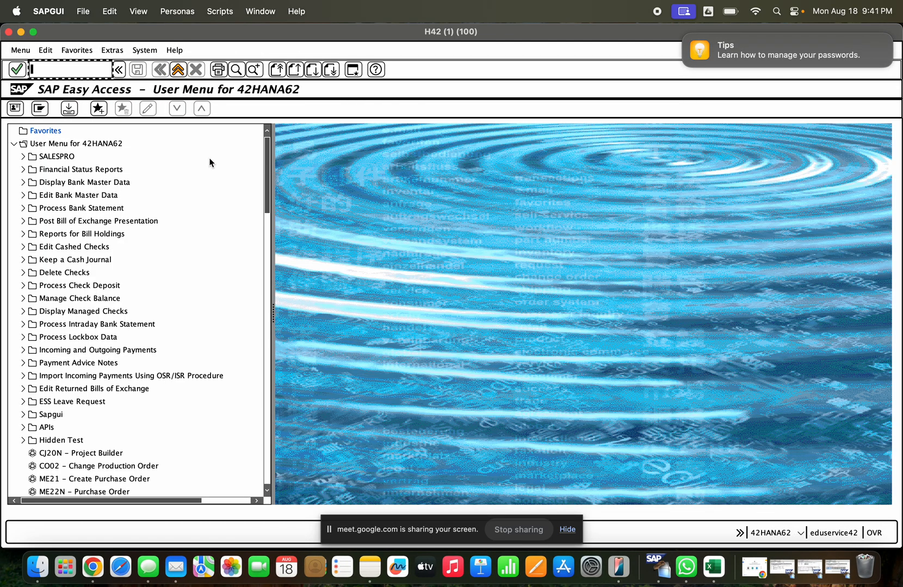
- Exit the displayed purchase order and abandon the unsaved ZDOM Standard PO in the other H42 sessions
{"action": "left_click", "coordinate": [782, 567]}
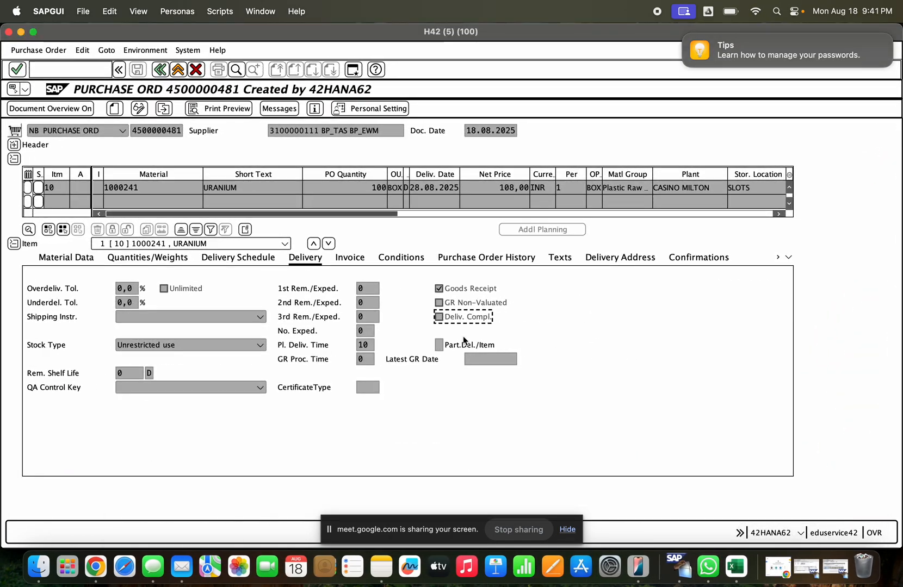
{"action": "left_click", "coordinate": [177, 71]}
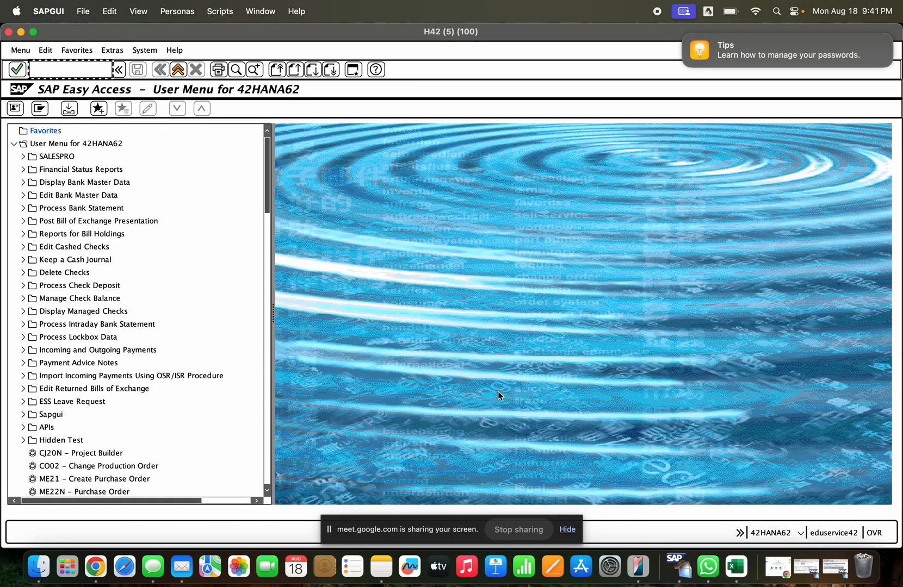
{"action": "left_click", "coordinate": [799, 567]}
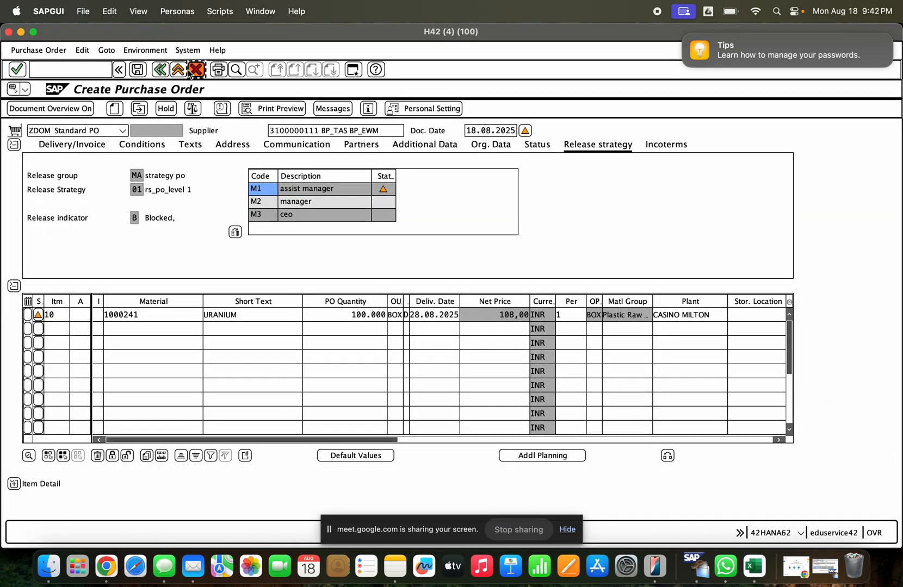
{"action": "left_click", "coordinate": [191, 71]}
{"action": "left_click", "coordinate": [228, 185]}
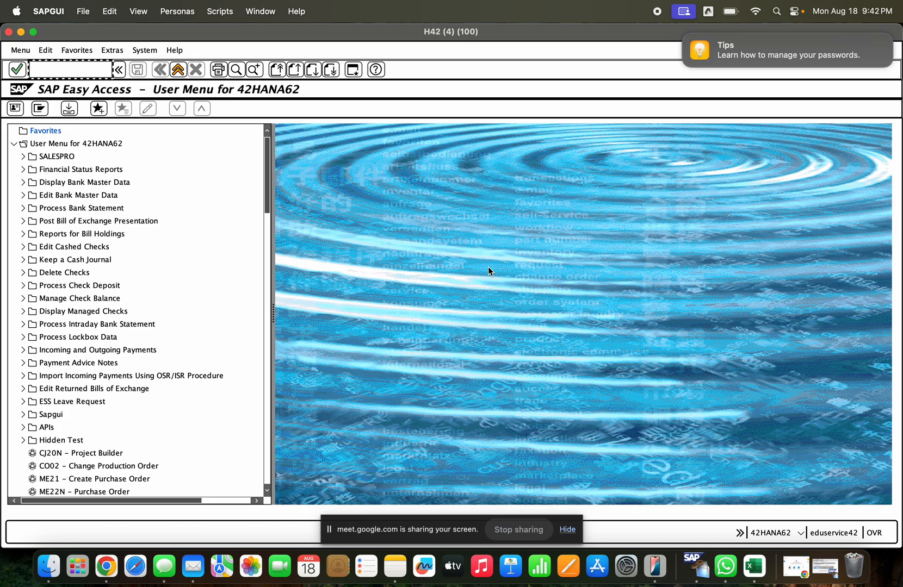
- Start transaction ME21N and enter BP_TAS BP_EWM as the supplier of the new NB purchase order
{"action": "type", "text": "me21n"}
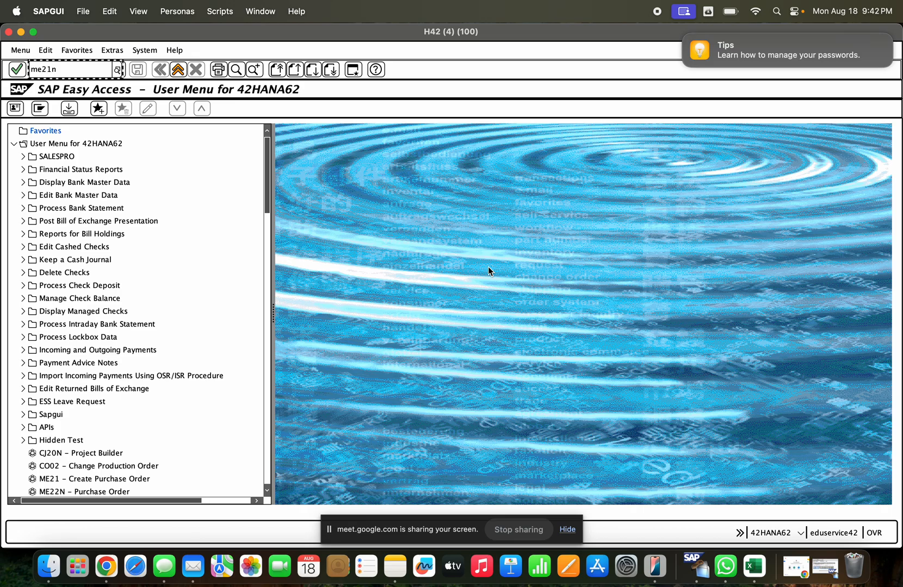
{"action": "key", "text": "Return"}
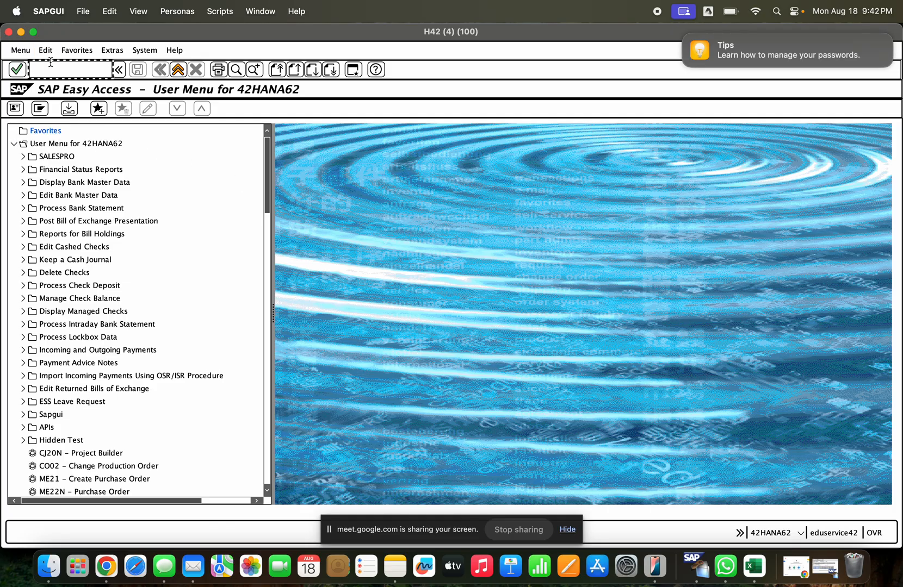
{"action": "type", "text": "me21n"}
{"action": "key", "text": "Return"}
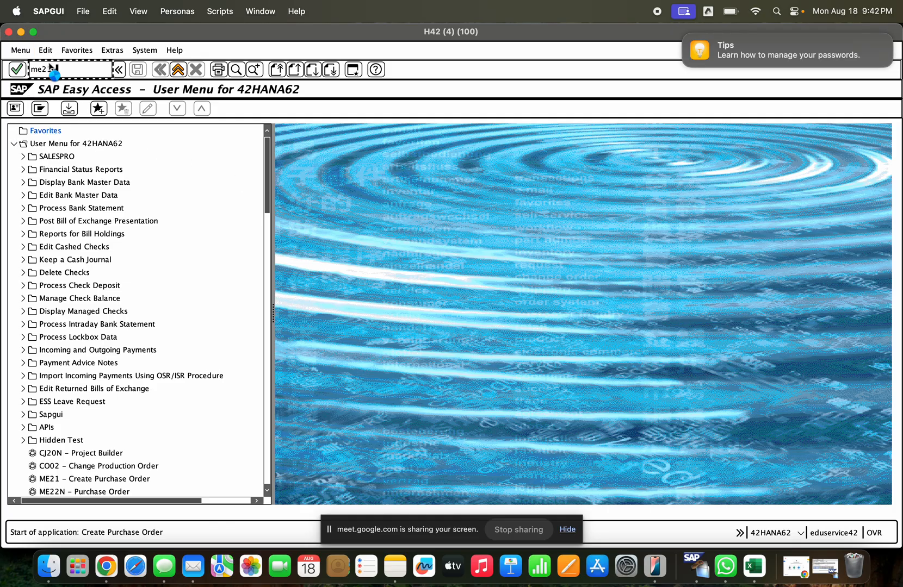
{"action": "left_click", "coordinate": [302, 130]}
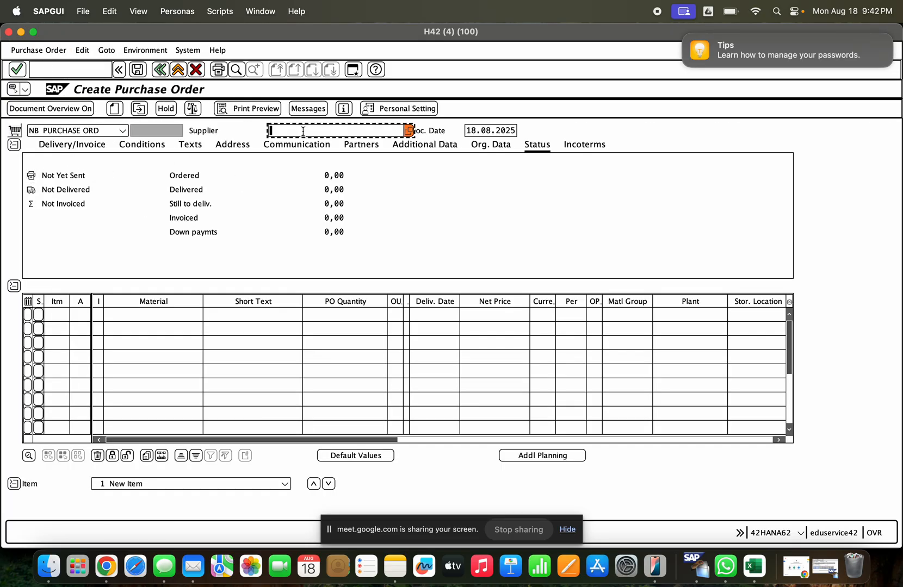
{"action": "key", "text": "Return"}
{"action": "key", "text": "BackSpace"}
{"action": "key", "text": "BackSpace"}
{"action": "key", "text": "BackSpace"}
{"action": "key", "text": "BackSpace"}
{"action": "key", "text": "BackSpace"}
{"action": "key", "text": "BackSpace"}
{"action": "key", "text": "BackSpace"}
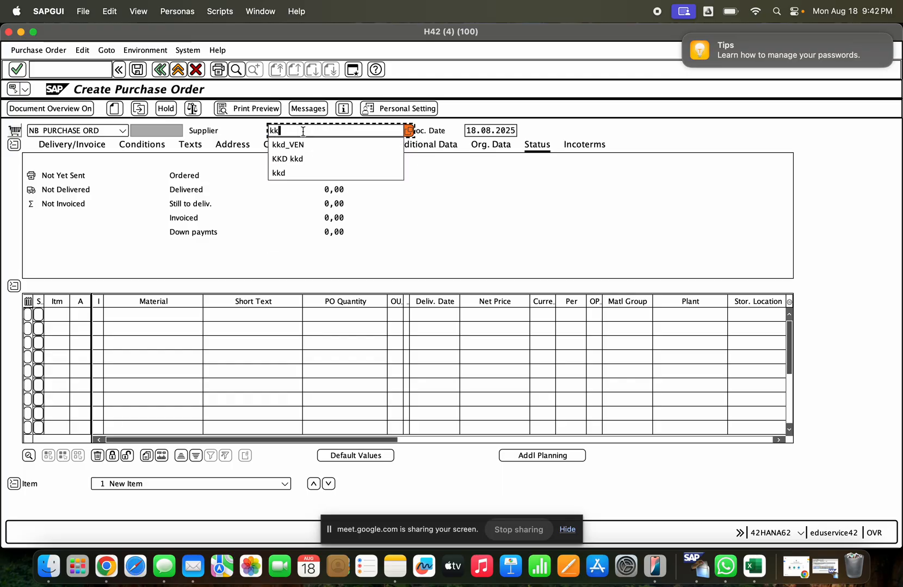
{"action": "key", "text": "Down"}
{"action": "key", "text": "Down"}
{"action": "key", "text": "Return"}
- Fill in the purchase order's organizational data: purchasing organization GCEM, purchasing group 110 and company code GCE
{"action": "key", "text": "Return"}
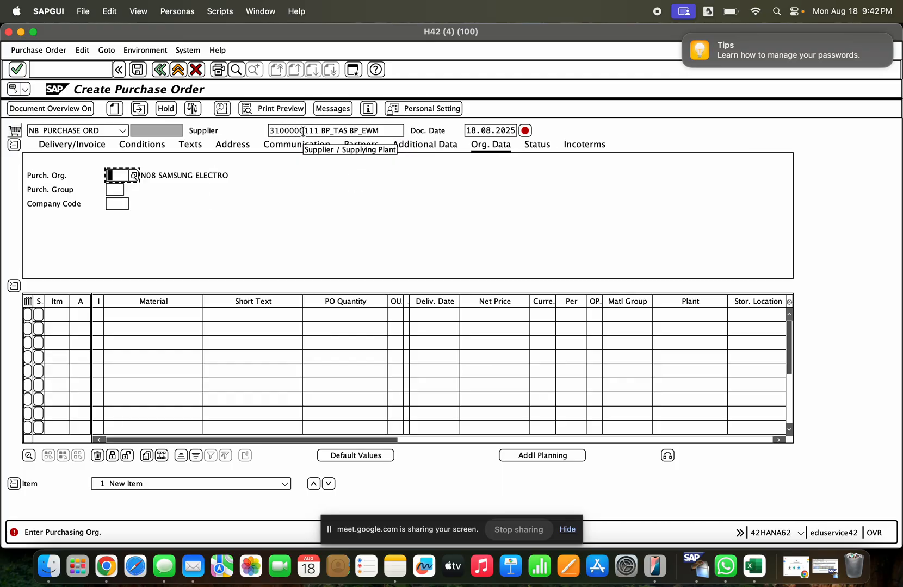
{"action": "key", "text": "Down"}
{"action": "key", "text": "Return"}
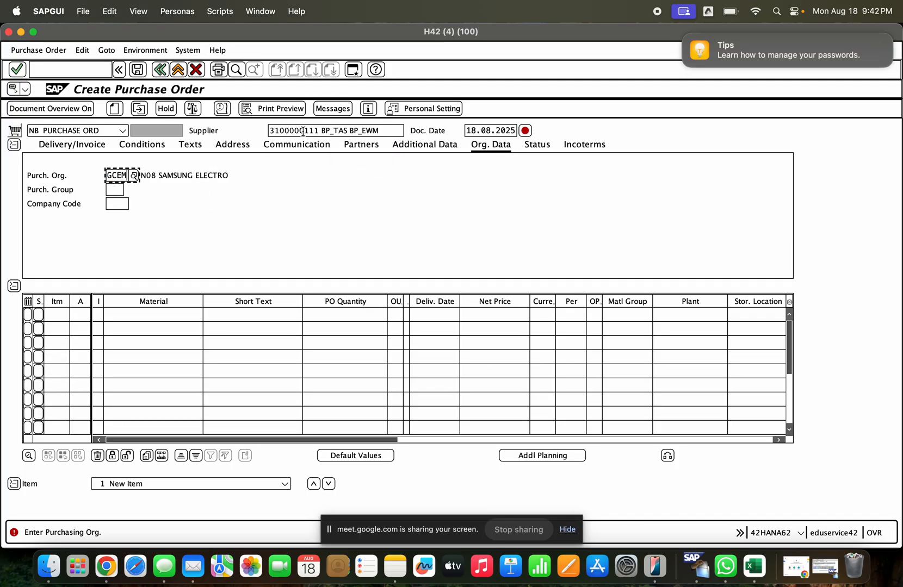
{"action": "key", "text": "Return"}
{"action": "key", "text": "Down"}
{"action": "key", "text": "Down"}
{"action": "key", "text": "Return"}
{"action": "key", "text": "Return"}
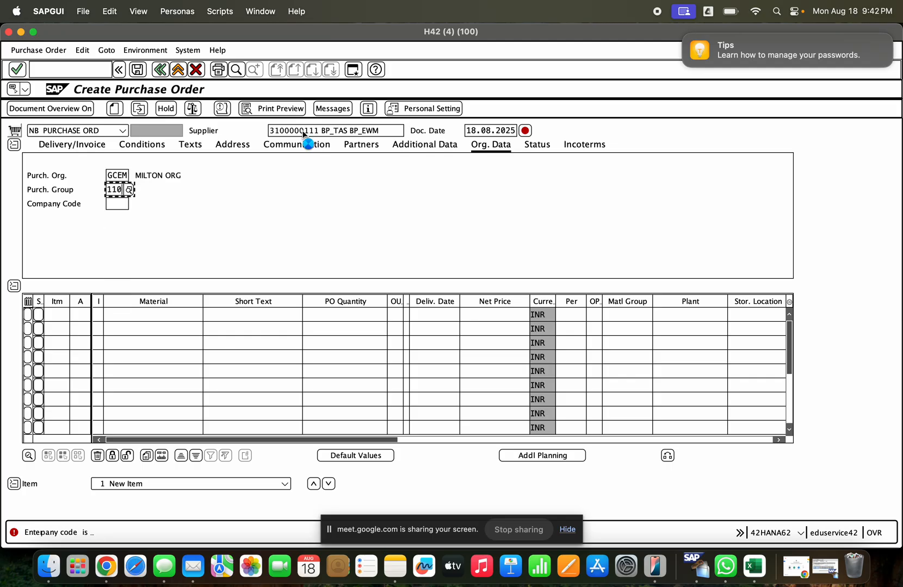
{"action": "key", "text": "Down"}
{"action": "key", "text": "Up"}
{"action": "key", "text": "Return"}
{"action": "key", "text": "Return"}
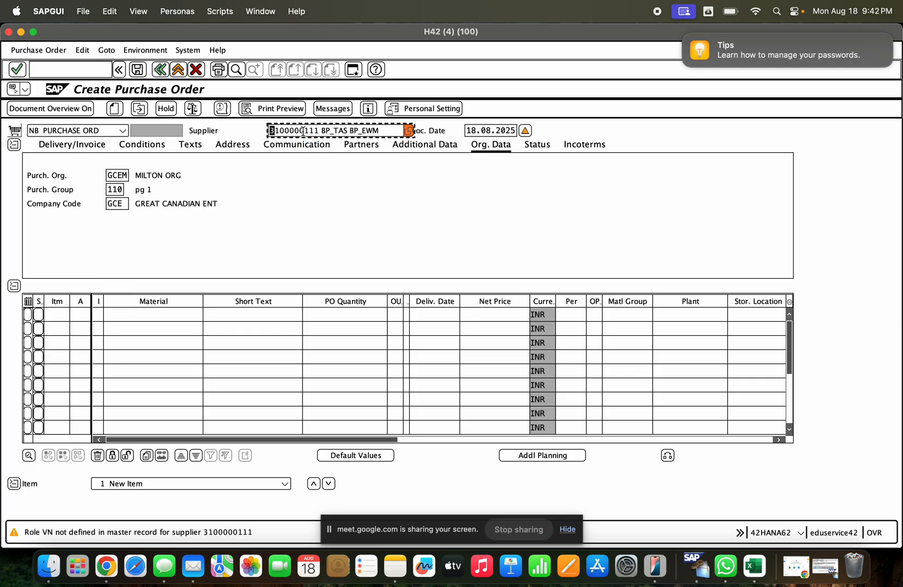
- Enter material 1000241 in the first item line of the purchase order
{"action": "left_click", "coordinate": [157, 315]}
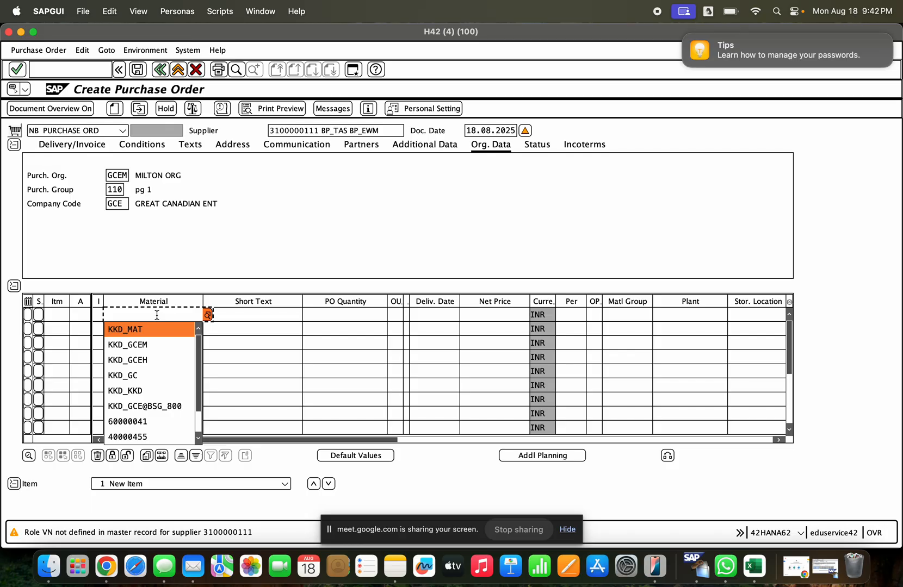
{"action": "key", "text": "Down"}
{"action": "key", "text": "Up"}
{"action": "key", "text": "Down"}
{"action": "key", "text": "Down"}
{"action": "key", "text": "Down"}
{"action": "key", "text": "Down"}
{"action": "key", "text": "Down"}
{"action": "key", "text": "Down"}
{"action": "key", "text": "Down"}
{"action": "key", "text": "Down"}
{"action": "key", "text": "Down"}
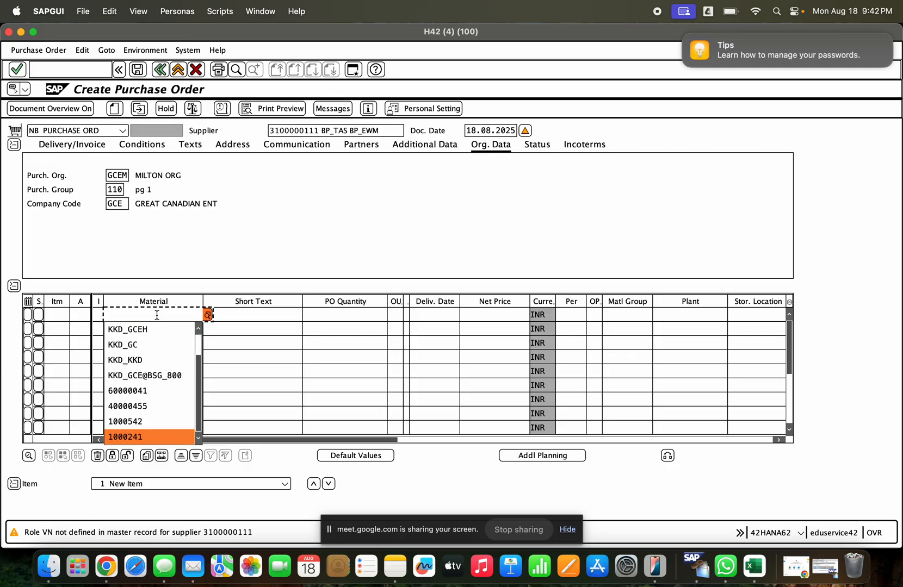
{"action": "key", "text": "Return"}
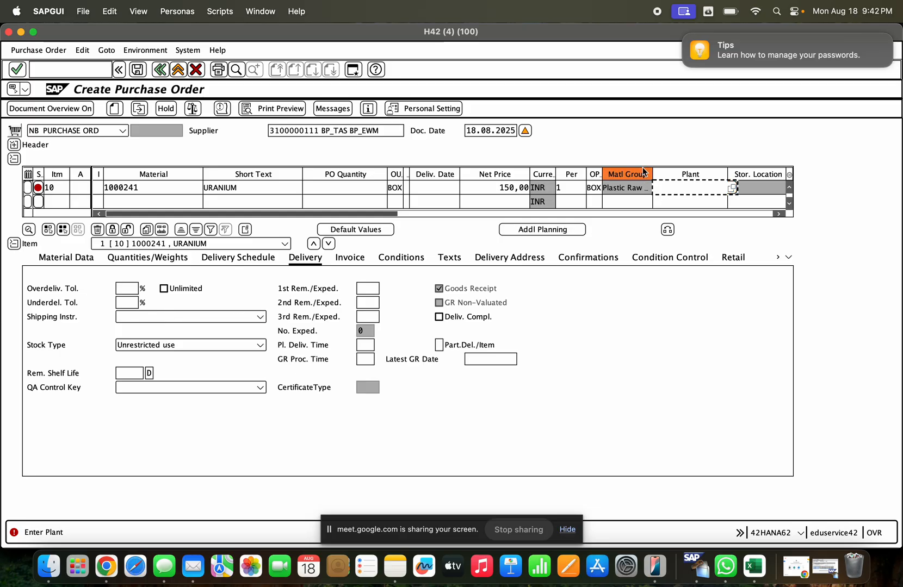
- Set the plant of the URANIUM item to CASINO MILTON
{"action": "key", "text": "Down"}
{"action": "key", "text": "Down"}
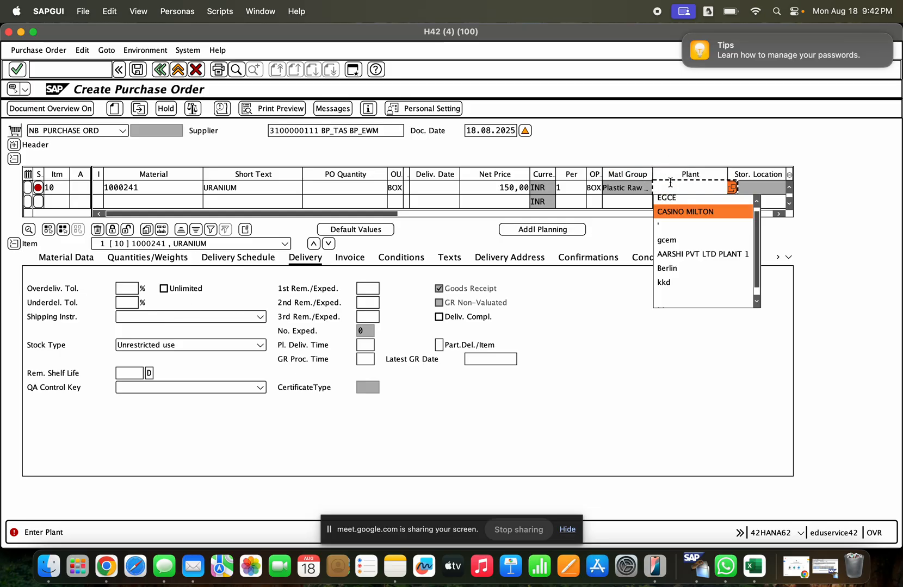
{"action": "key", "text": "Up"}
{"action": "key", "text": "Return"}
{"action": "key", "text": "Return"}
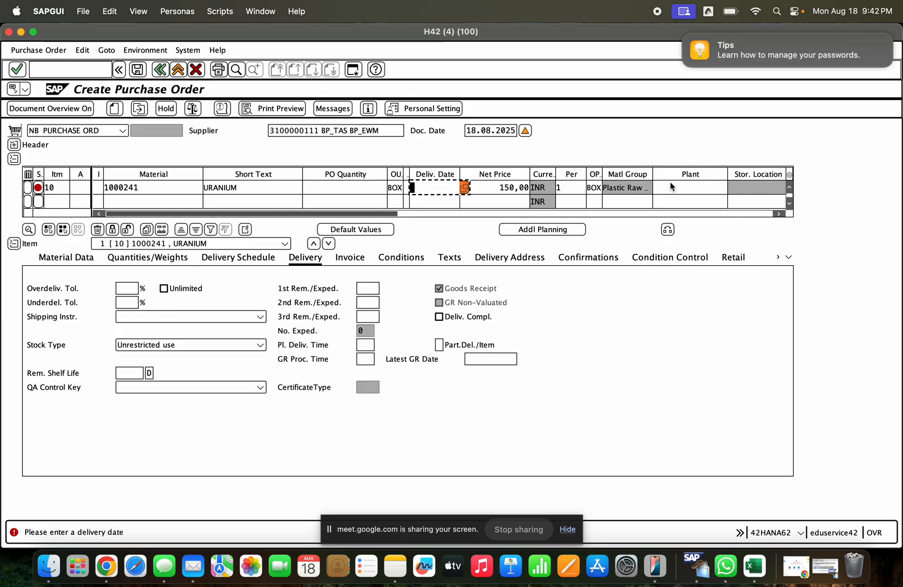
{"action": "left_click", "coordinate": [669, 185]}
{"action": "key", "text": "Down"}
{"action": "key", "text": "Return"}
{"action": "key", "text": "Return"}
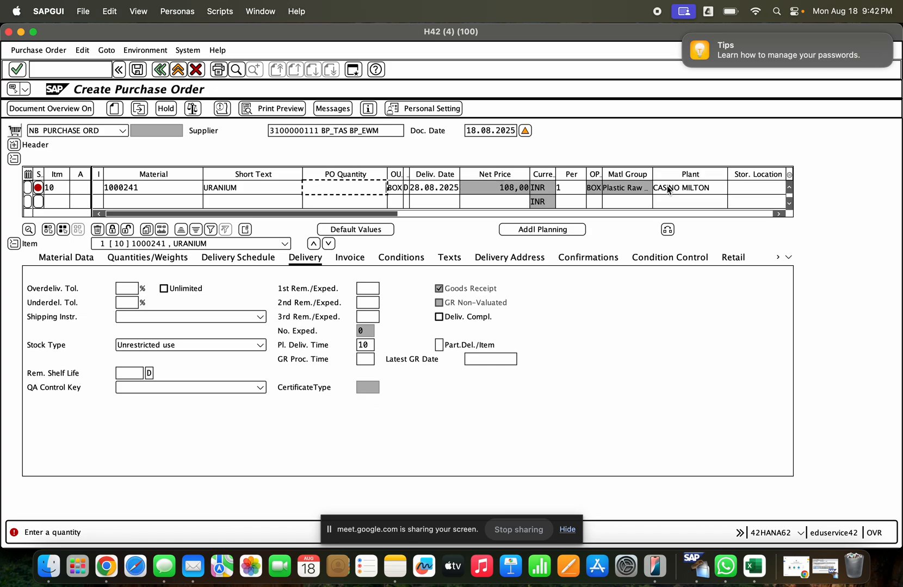
- Set the item's order quantity to 100 and its storage location to SLOTS
{"action": "type", "text": "100"}
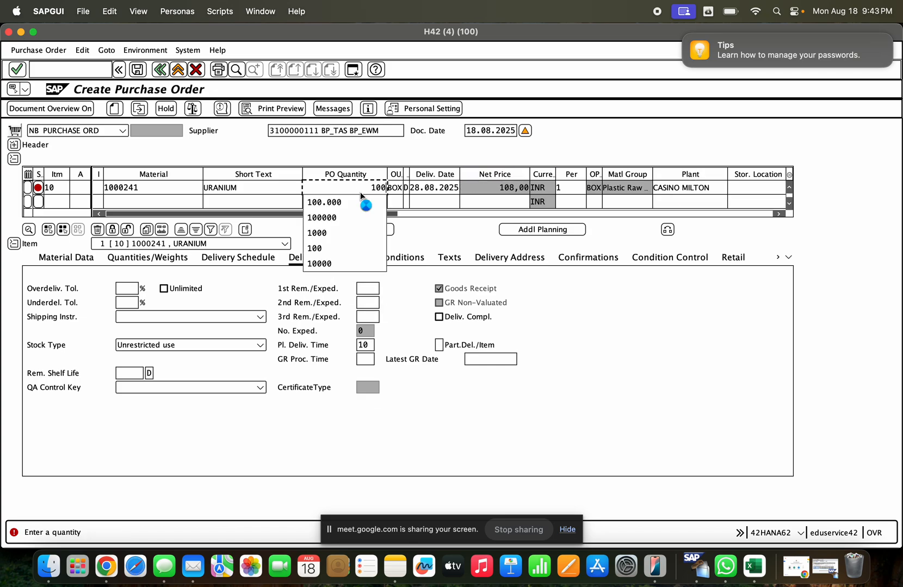
{"action": "key", "text": "Return"}
{"action": "left_click", "coordinate": [742, 423]}
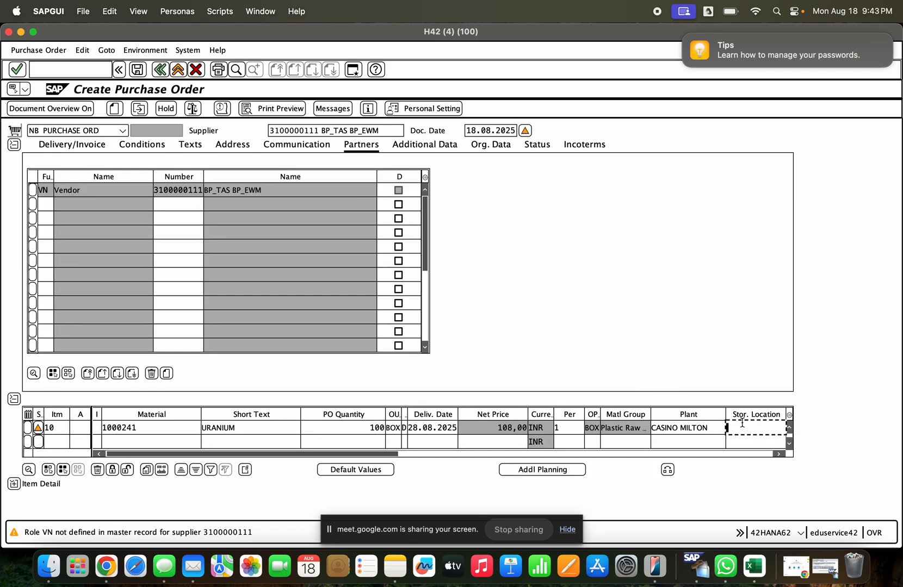
{"action": "left_click", "coordinate": [746, 435]}
{"action": "key", "text": "Return"}
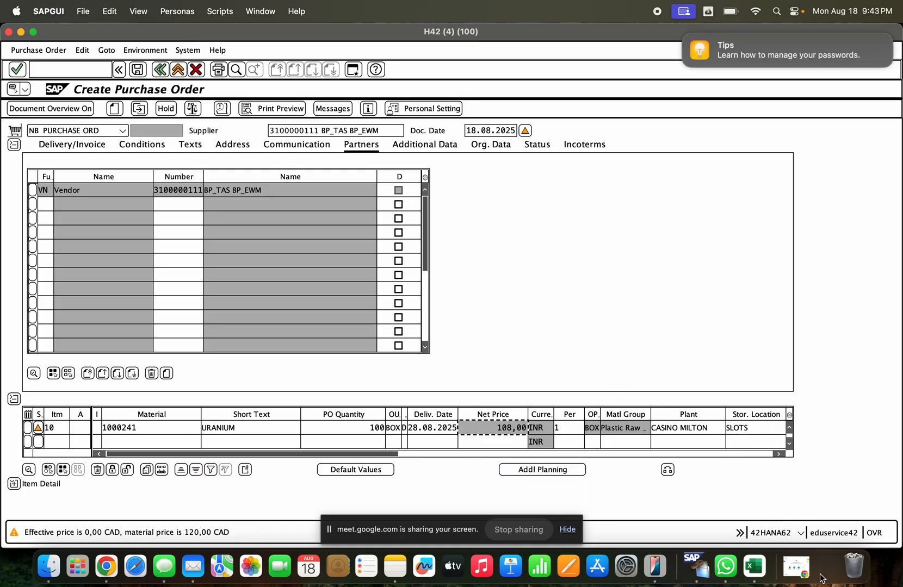
- Exit the goods receipt in the EH8 session without saving, and return to the purchase order being created in H42
{"action": "left_click", "coordinate": [826, 567]}
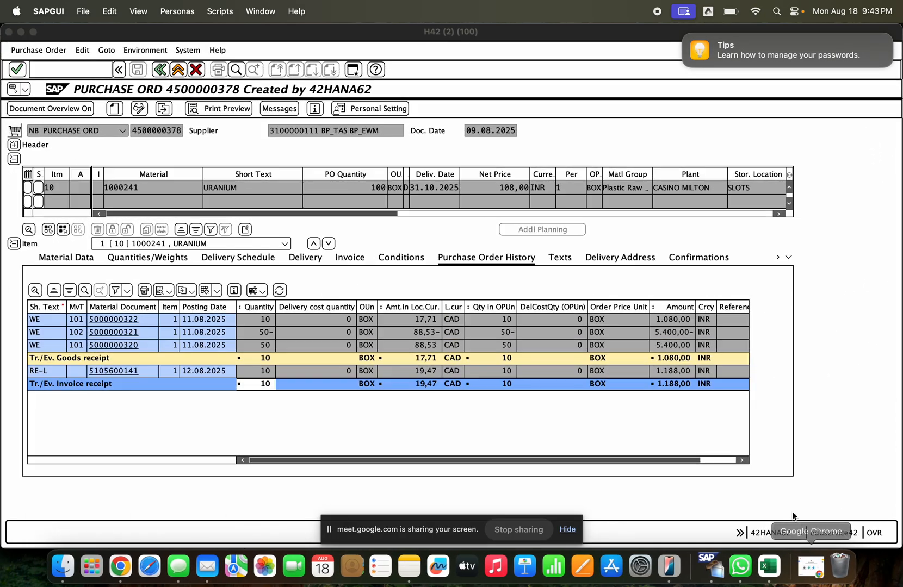
{"action": "left_click", "coordinate": [21, 34]}
{"action": "left_click", "coordinate": [22, 34]}
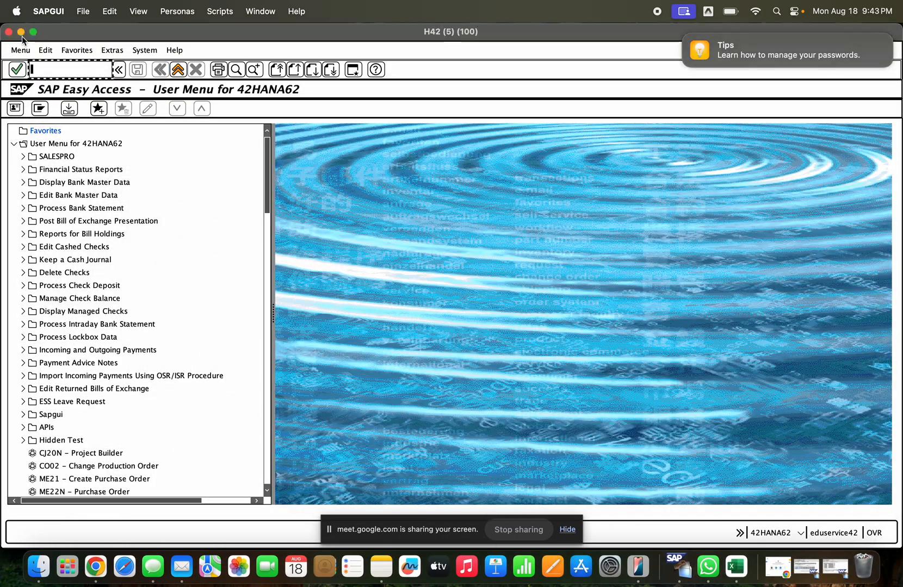
{"action": "left_click", "coordinate": [21, 34]}
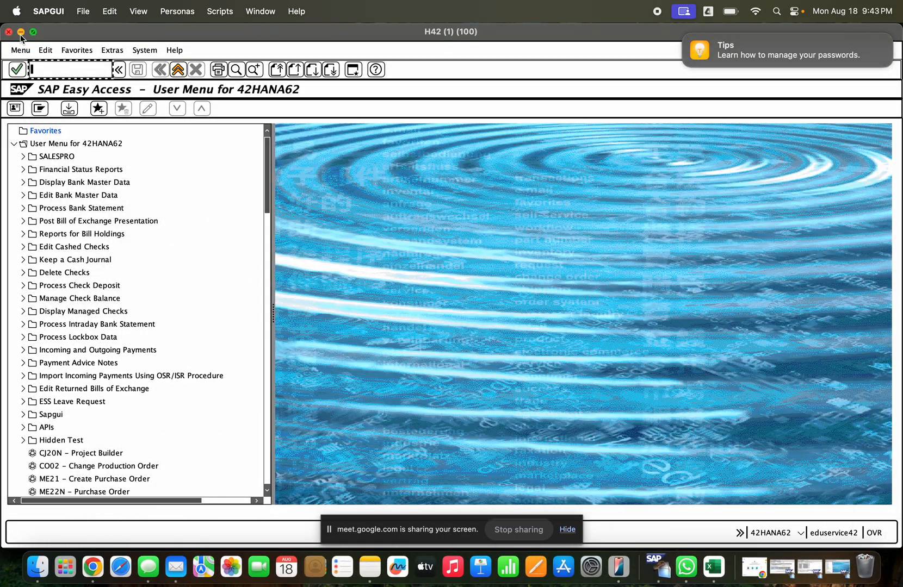
{"action": "left_click", "coordinate": [20, 34]}
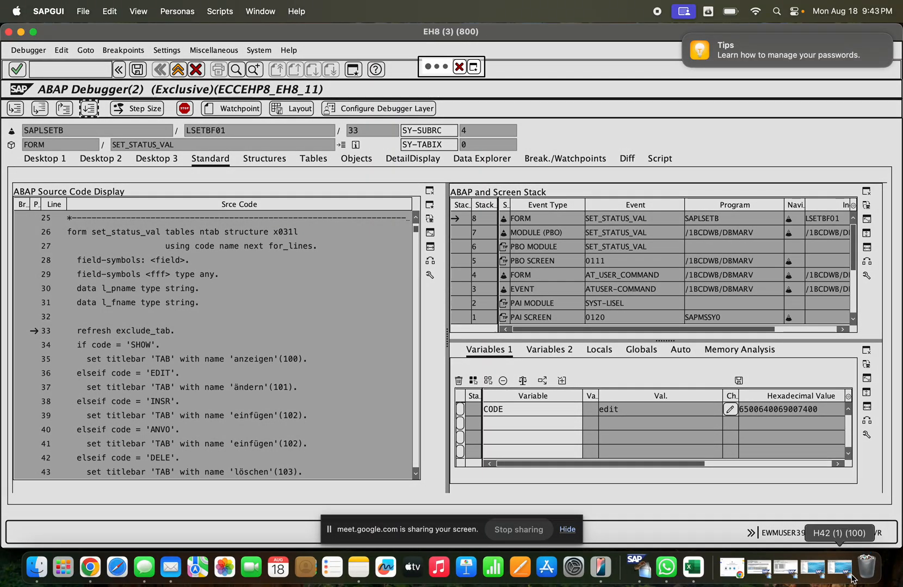
{"action": "left_click", "coordinate": [21, 32]}
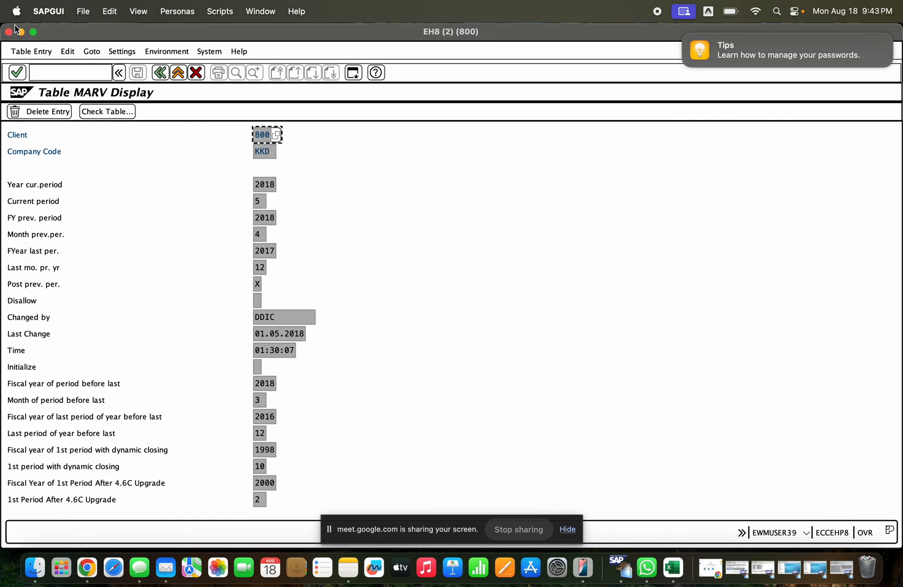
{"action": "left_click", "coordinate": [20, 32]}
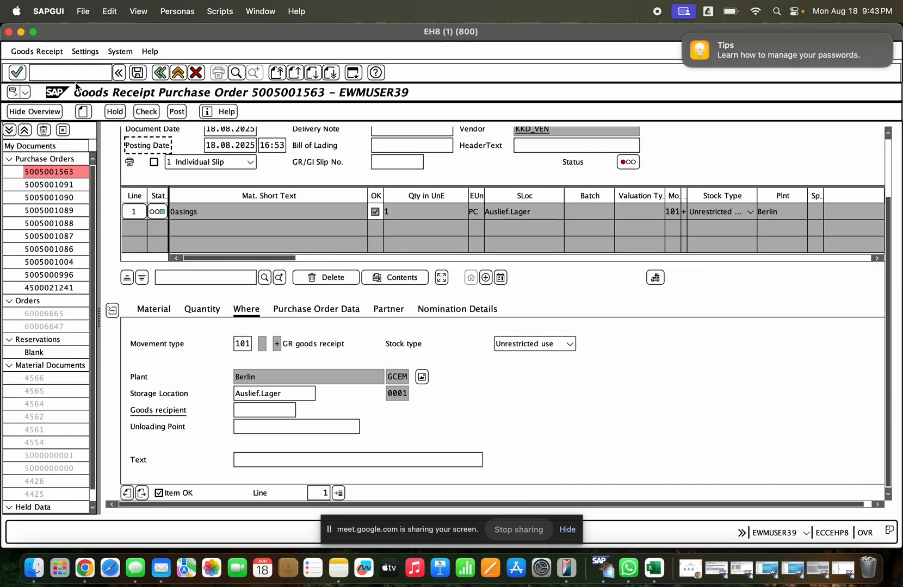
{"action": "left_click", "coordinate": [177, 74]}
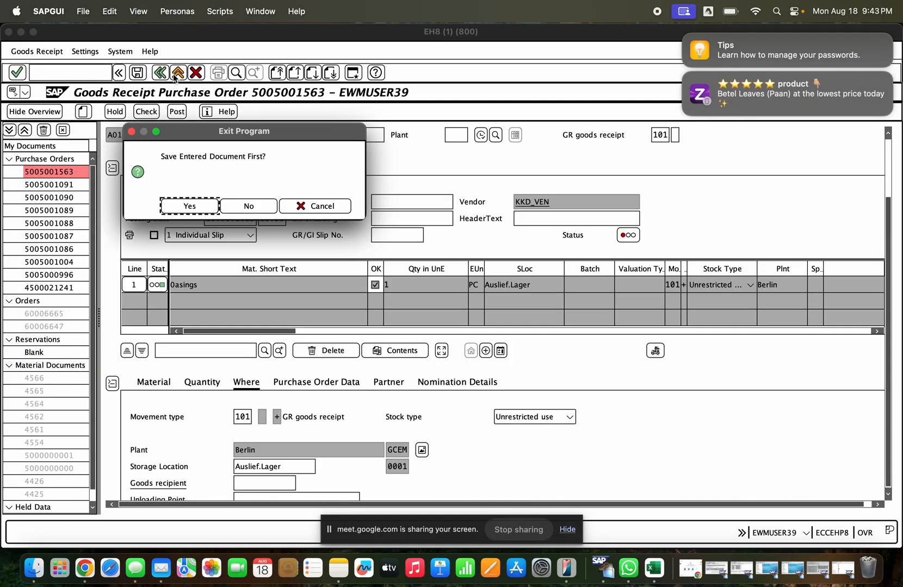
{"action": "left_click", "coordinate": [248, 206]}
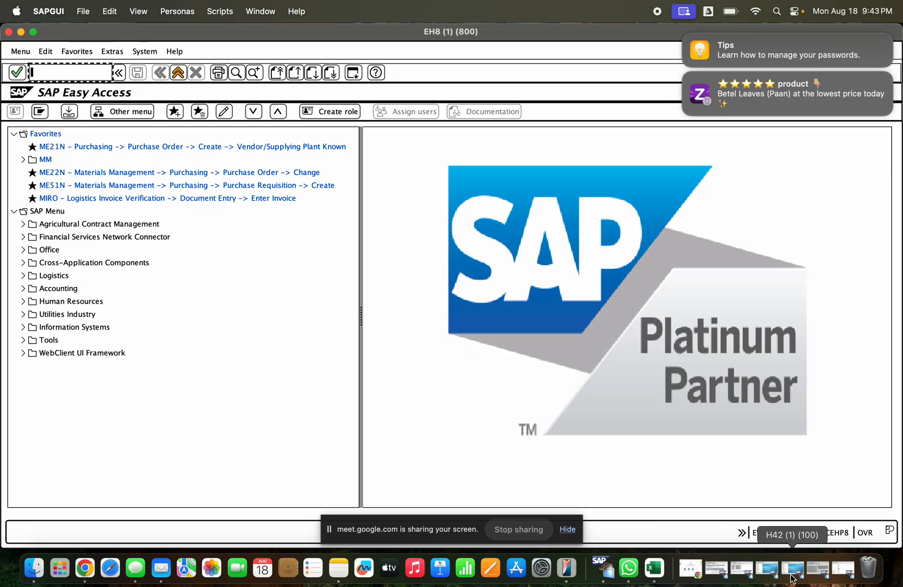
{"action": "left_click", "coordinate": [768, 570]}
{"action": "left_click", "coordinate": [764, 570]}
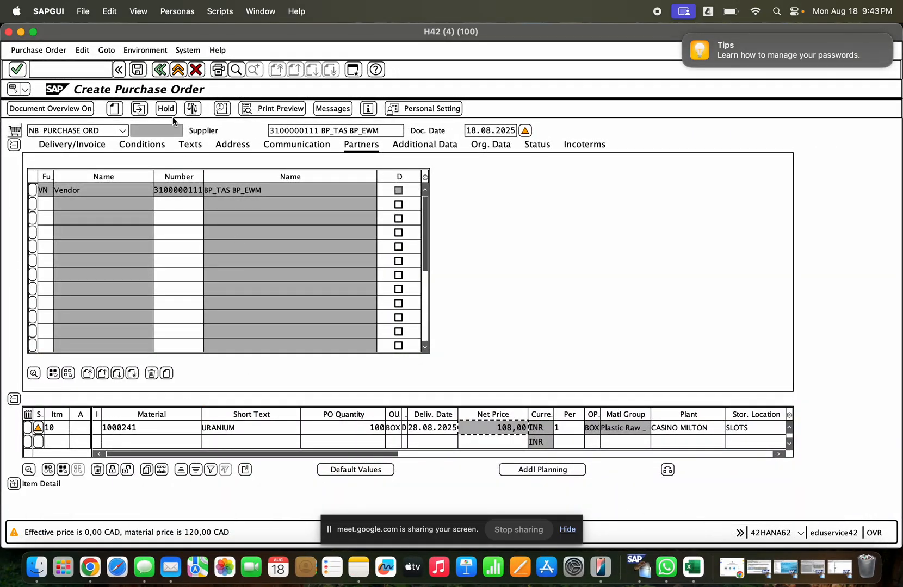
- Save the purchase order despite the system messages, display the saved document and copy its purchase order number
{"action": "left_click", "coordinate": [138, 69]}
{"action": "left_click", "coordinate": [191, 199]}
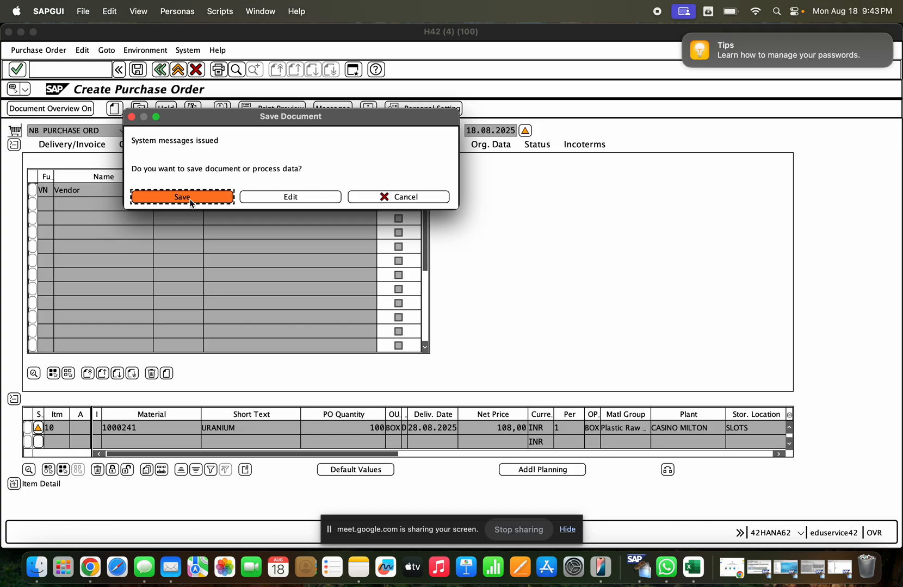
{"action": "left_click", "coordinate": [139, 108]}
{"action": "key", "text": "Return"}
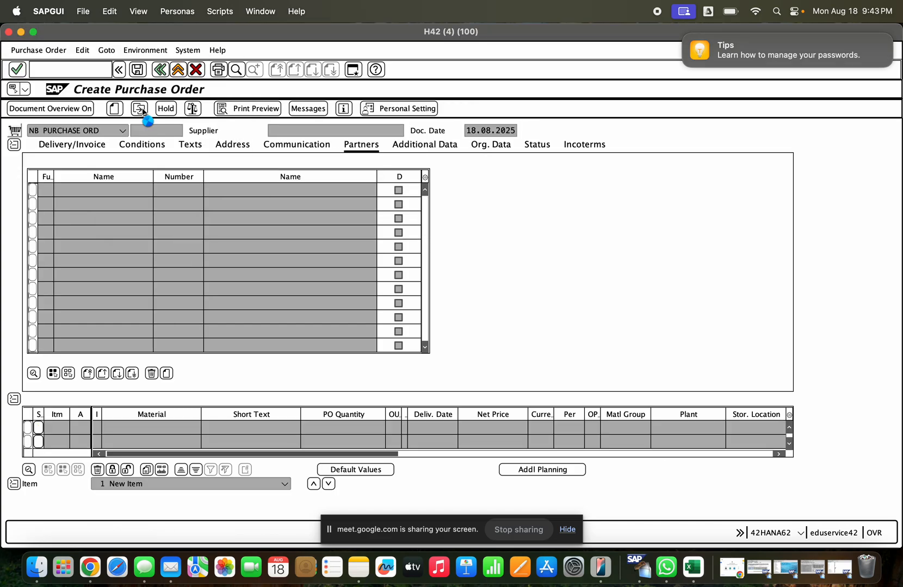
{"action": "left_click_drag", "start_coordinate": [133, 131], "coordinate": [189, 132]}
{"action": "key", "text": "super+c"}
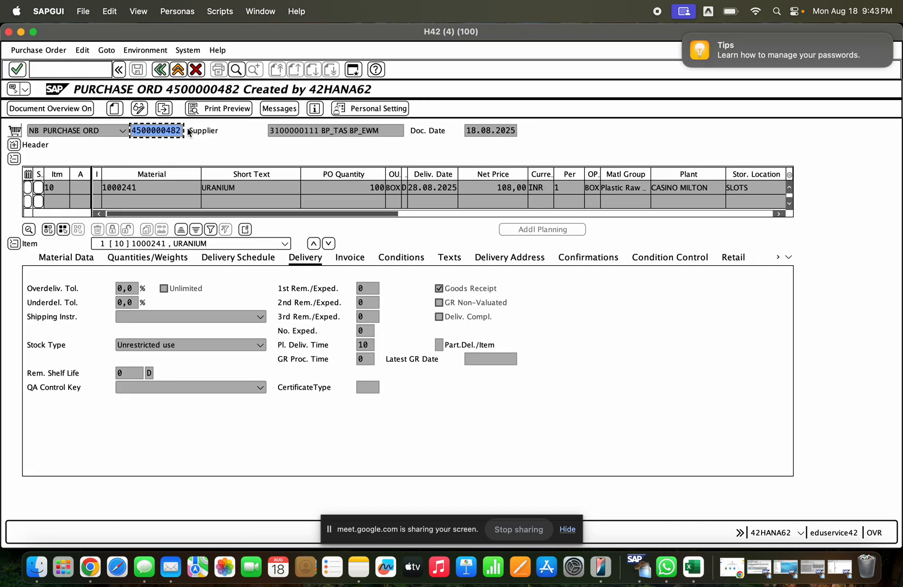
- Start transaction ME29N and open the newly saved purchase order for release
{"action": "left_click", "coordinate": [107, 71]}
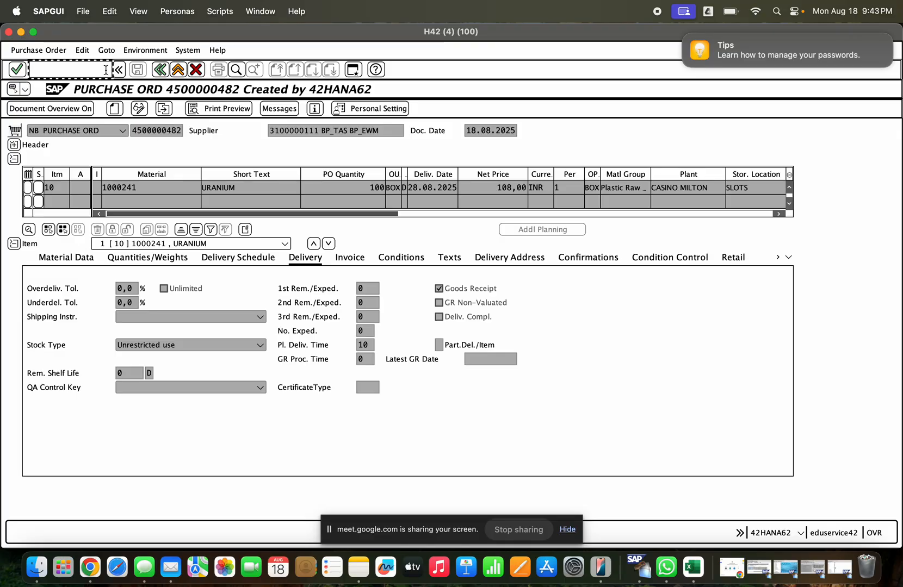
{"action": "type", "text": "/nme"}
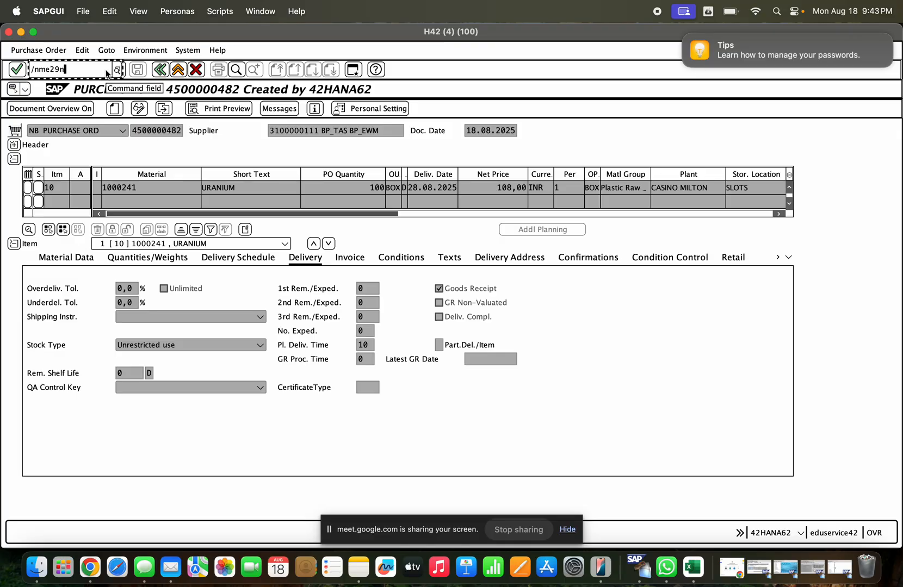
{"action": "type", "text": "29n"}
{"action": "key", "text": "Return"}
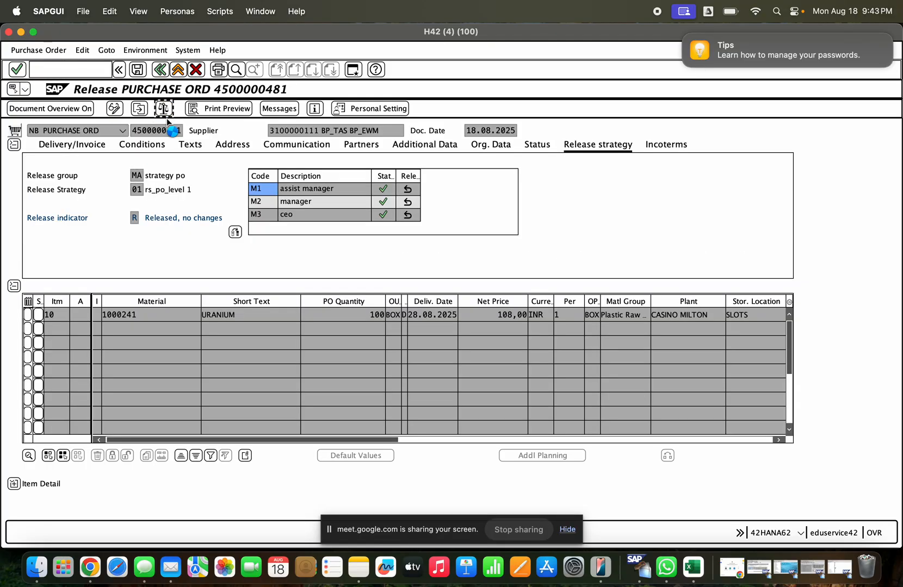
{"action": "key", "text": "Return"}
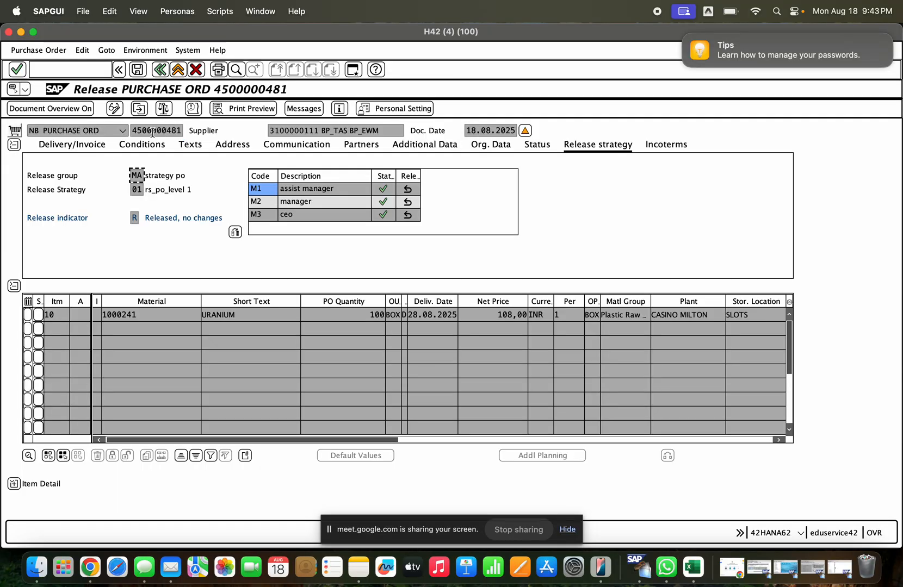
{"action": "left_click", "coordinate": [140, 110]}
{"action": "type", "text": "4500000482"}
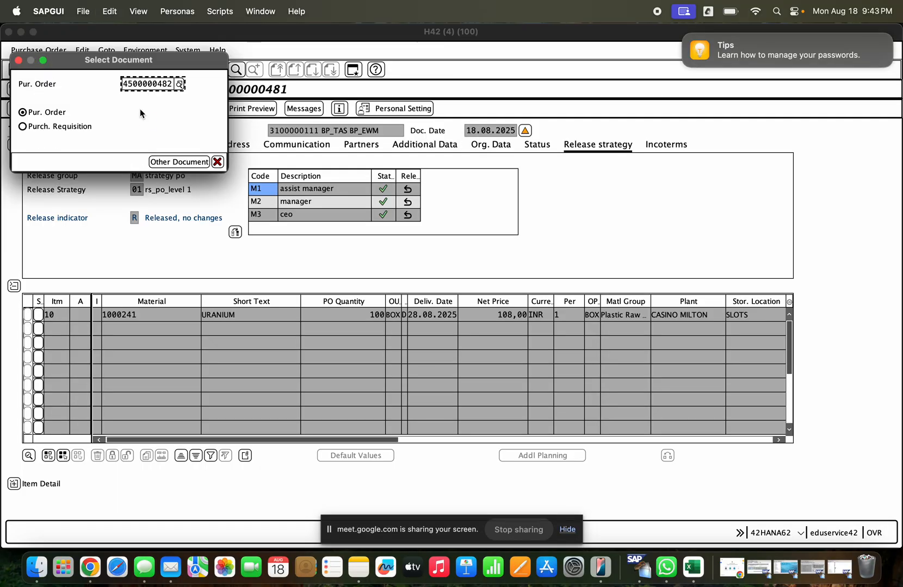
{"action": "key", "text": "Return"}
- Release the purchase order with codes M1, M2 and M3, and save the release
{"action": "left_click", "coordinate": [408, 189]}
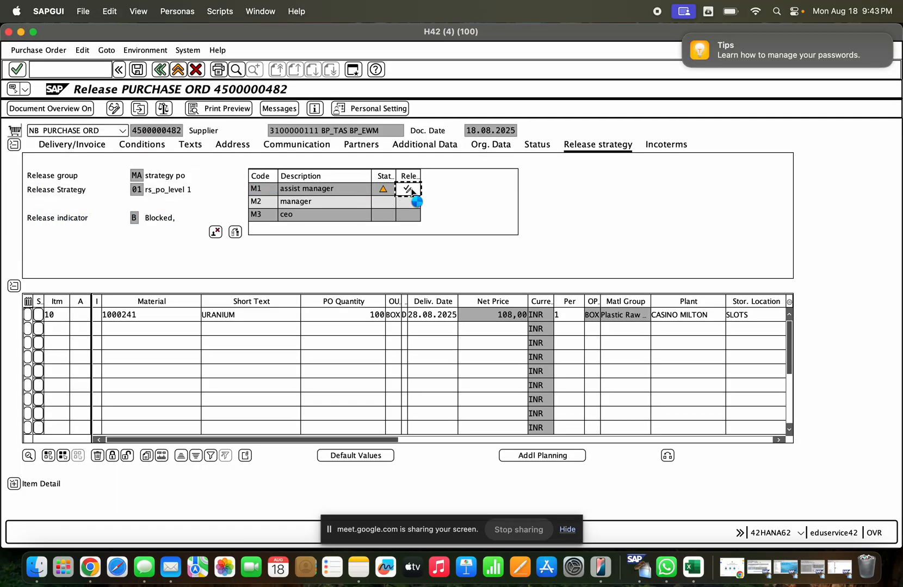
{"action": "left_click", "coordinate": [598, 144]}
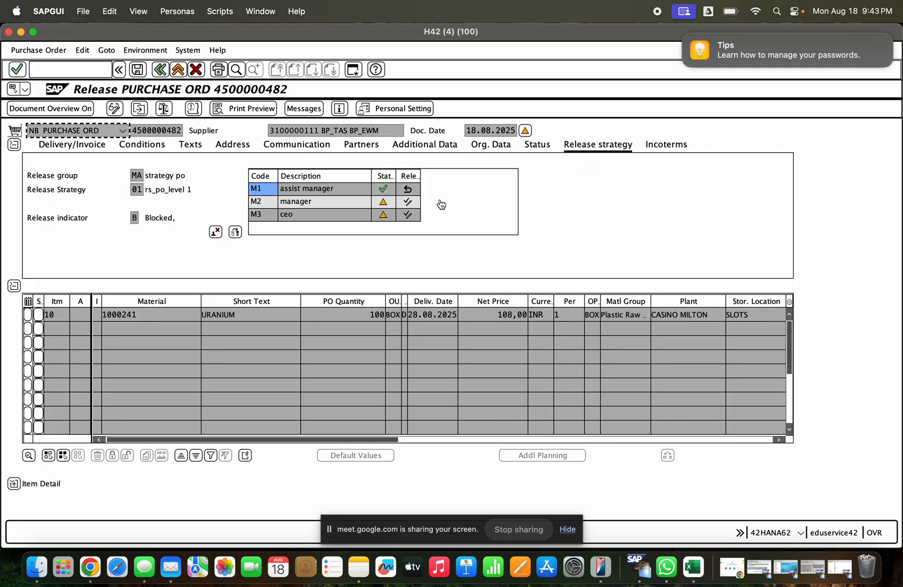
{"action": "left_click", "coordinate": [407, 202]}
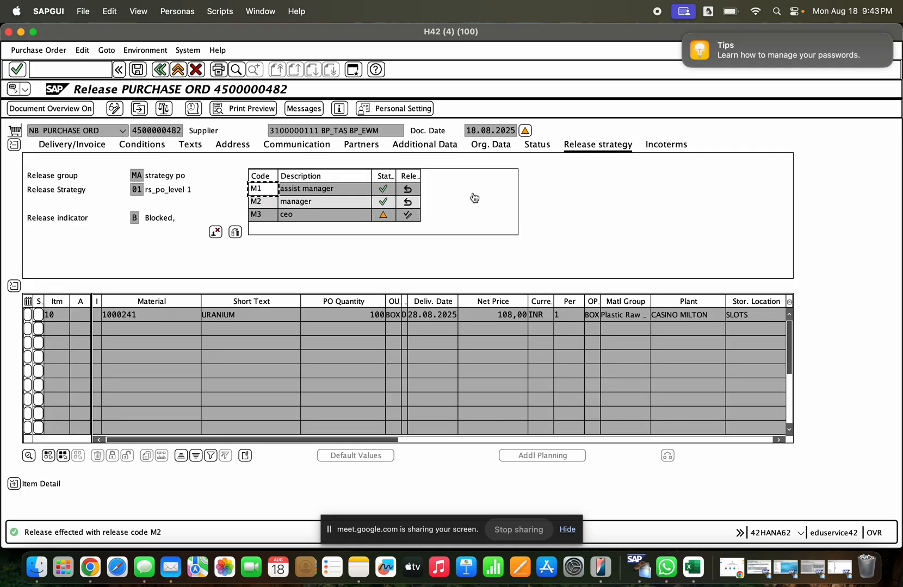
{"action": "left_click", "coordinate": [416, 216]}
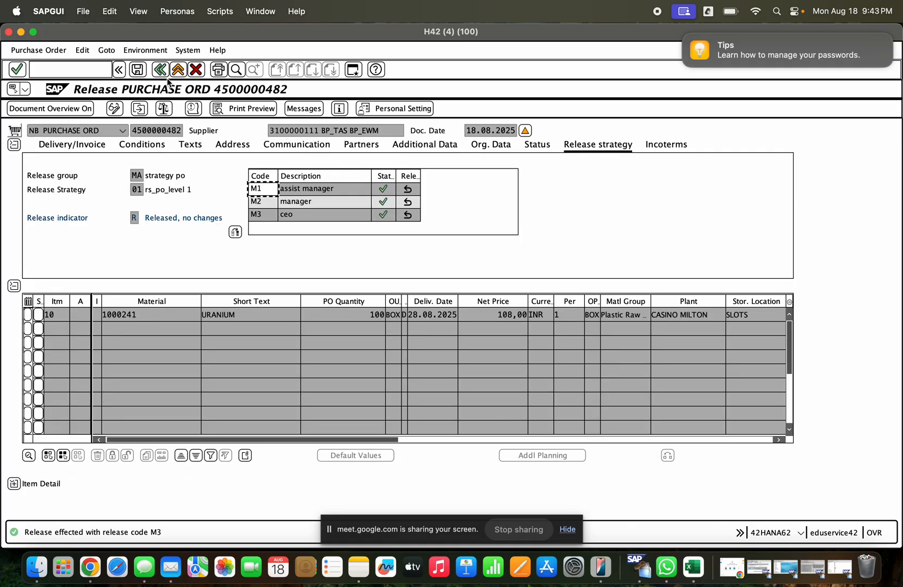
{"action": "left_click", "coordinate": [137, 69]}
{"action": "left_click", "coordinate": [201, 196]}
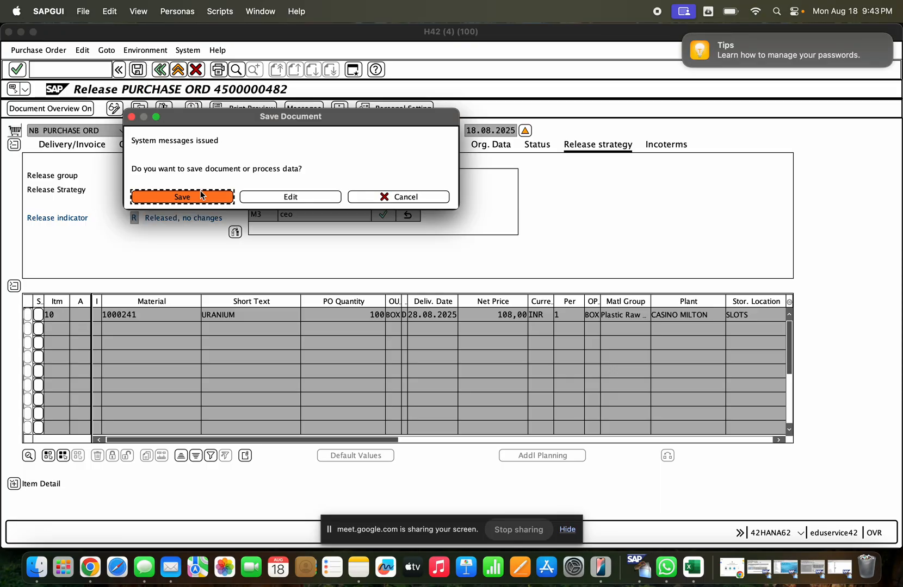
- Start transaction MIGO and set its action to A01 Goods Receipt
{"action": "type", "text": "/nmigo"}
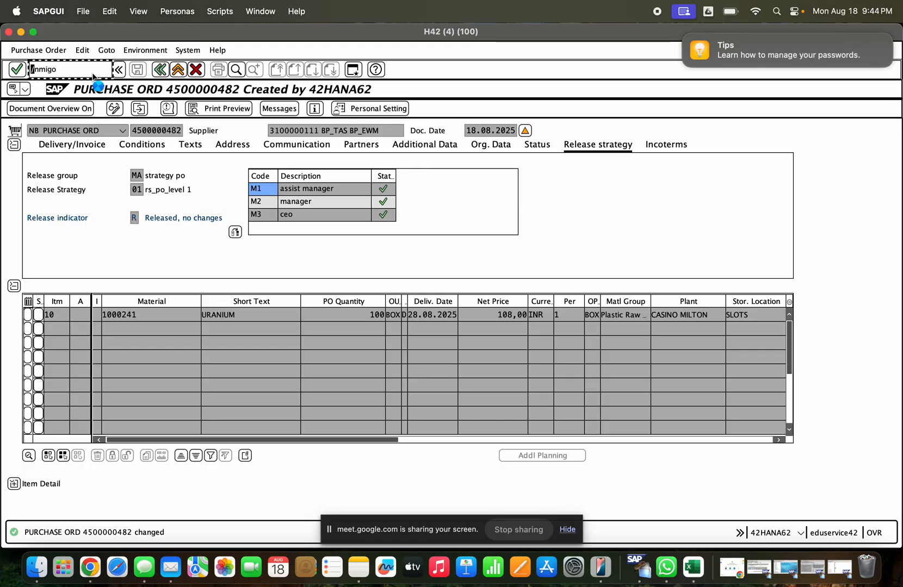
{"action": "key", "text": "Return"}
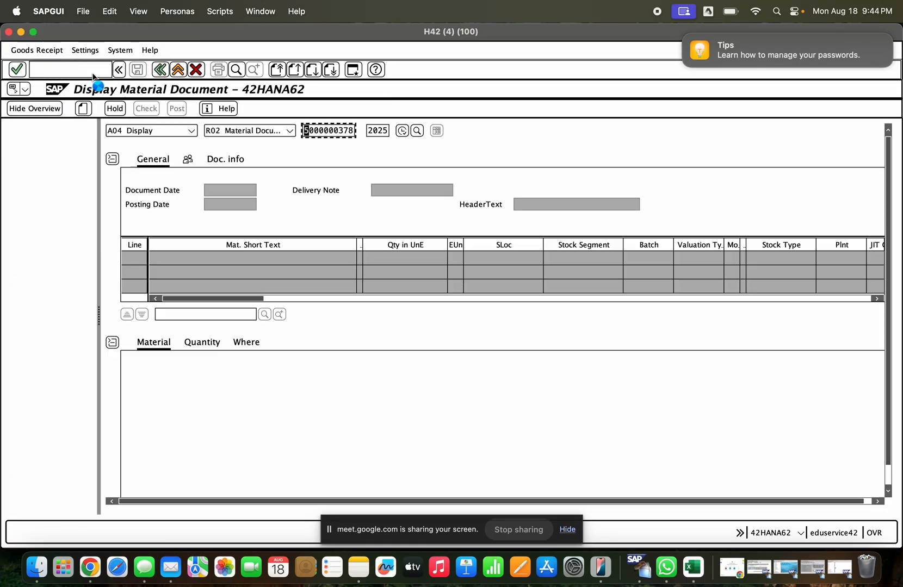
{"action": "left_click", "coordinate": [191, 130]}
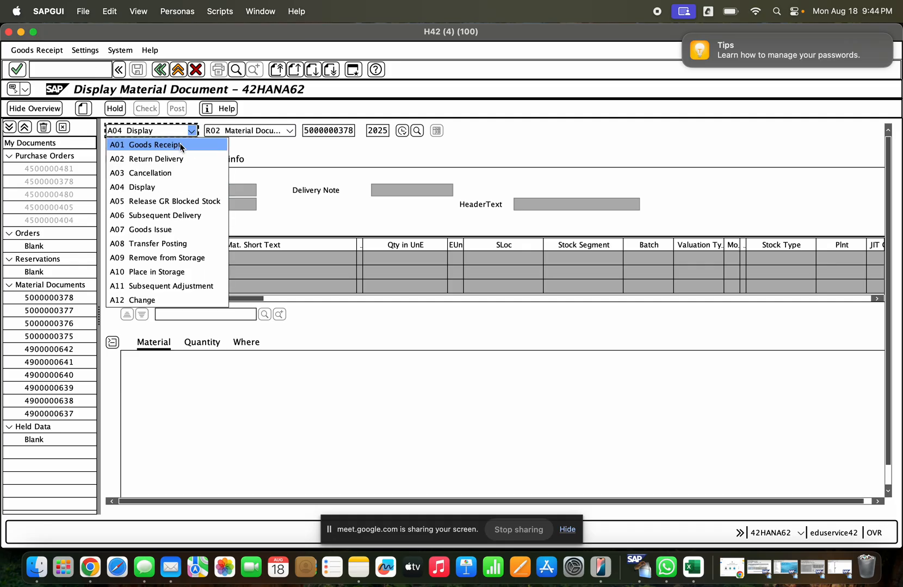
{"action": "left_click", "coordinate": [152, 143]}
- Load the newly released purchase order into the goods receipt with movement type 103
{"action": "left_click", "coordinate": [313, 130]}
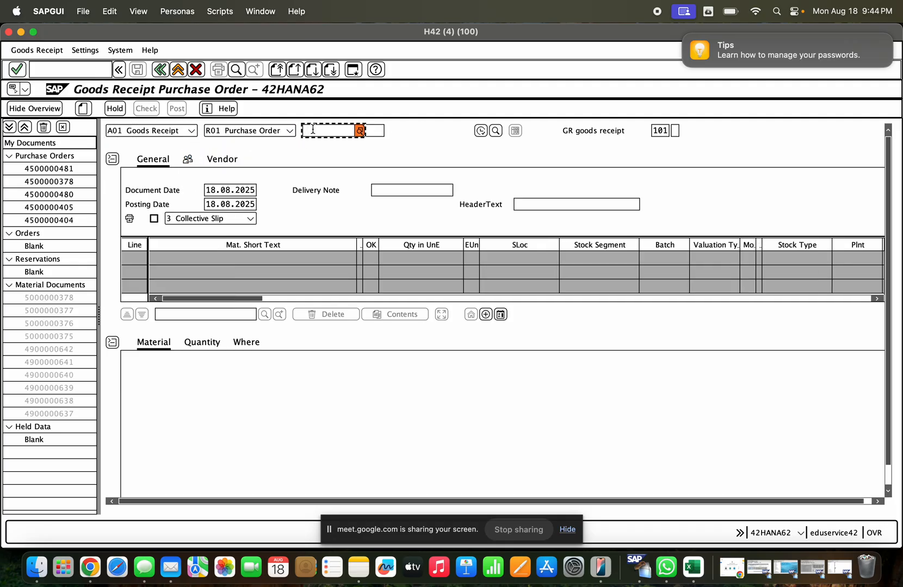
{"action": "key", "text": "super+v"}
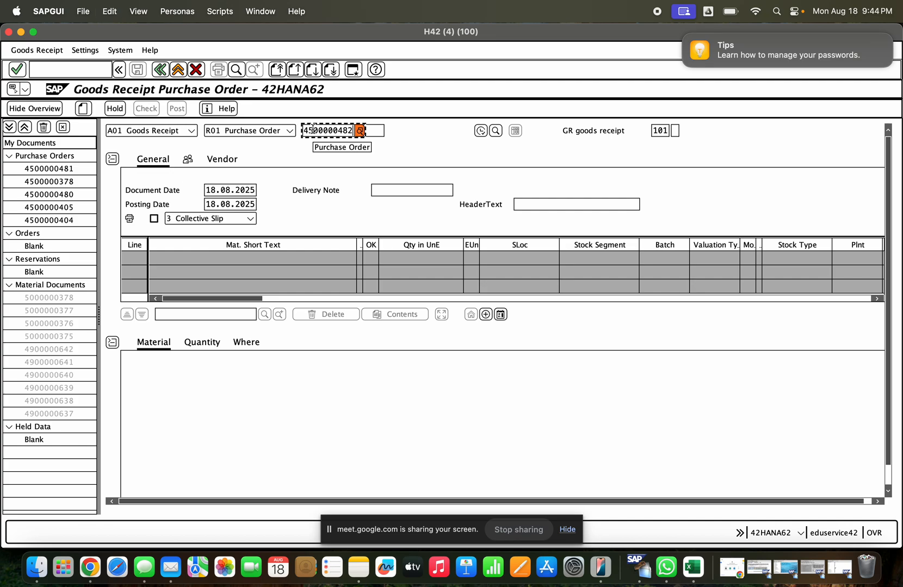
{"action": "key", "text": "Tab"}
{"action": "key", "text": "Tab"}
{"action": "key", "text": "Tab"}
{"action": "key", "text": "Tab"}
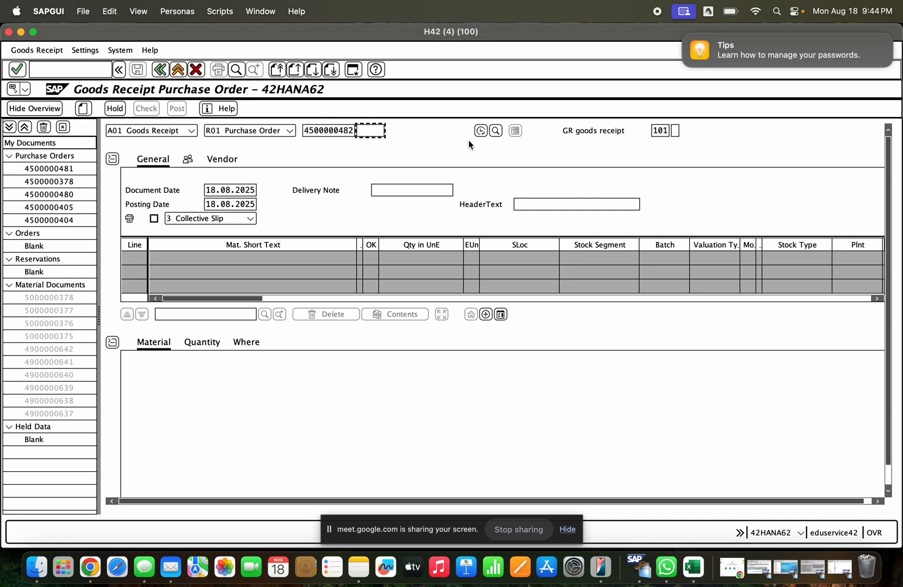
{"action": "type", "text": "103"}
{"action": "key", "text": "Return"}
{"action": "left_click", "coordinate": [369, 416]}
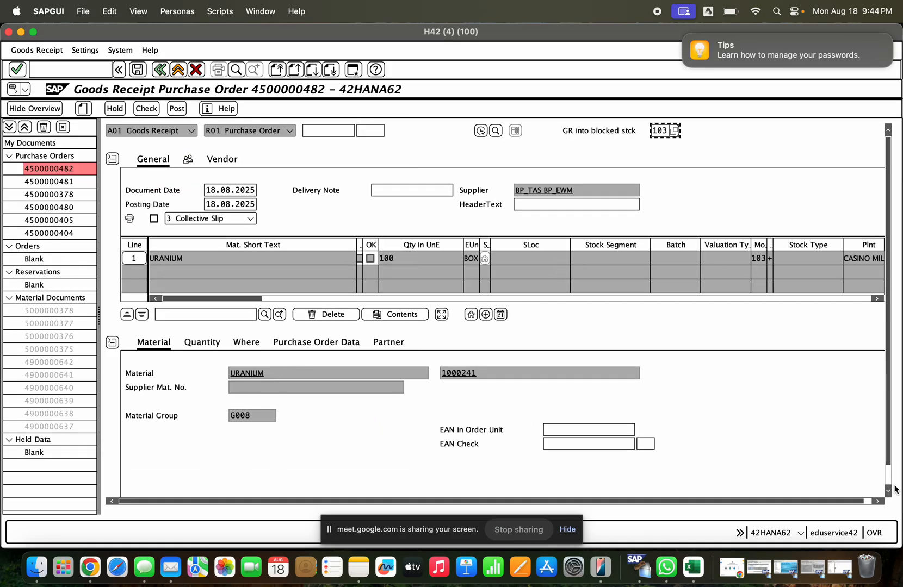
- Mark the URANIUM item as OK, check the goods receipt into blocked stock and post it
{"action": "scroll", "coordinate": [656, 438], "scroll_direction": "down", "scroll_amount": 1}
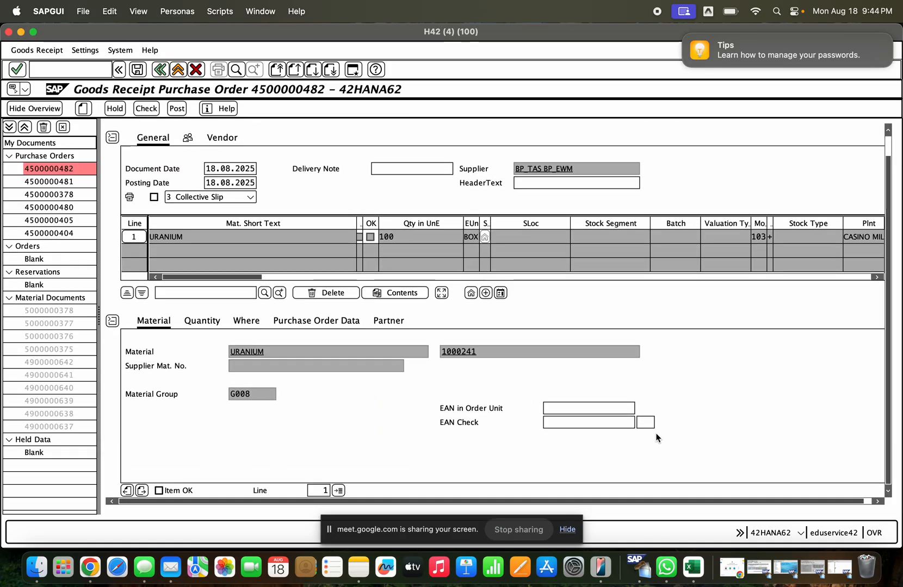
{"action": "left_click", "coordinate": [159, 491]}
{"action": "left_click", "coordinate": [200, 320]}
{"action": "left_click", "coordinate": [240, 325]}
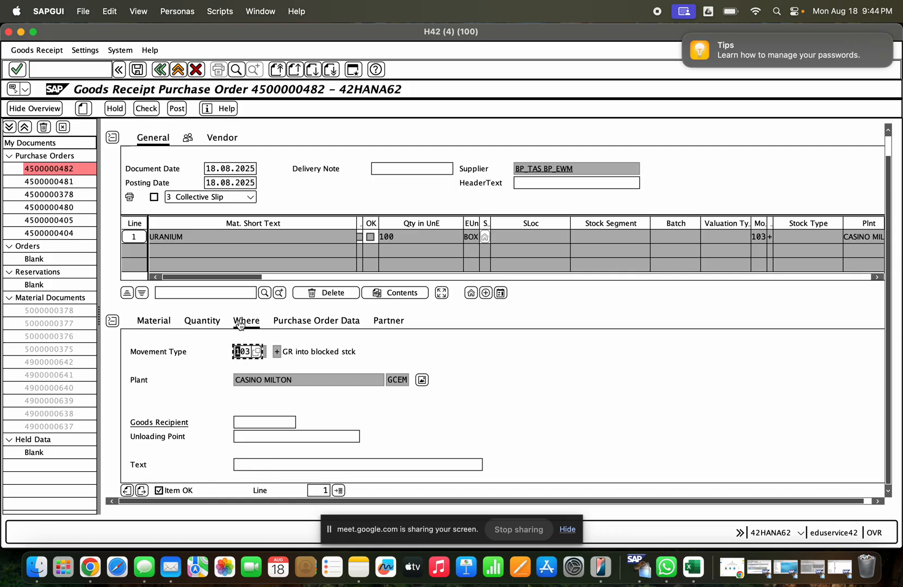
{"action": "left_click", "coordinate": [147, 108]}
{"action": "left_click", "coordinate": [167, 113]}
- Display the newly posted material document and review the URANIUM item's plant and quantity details
{"action": "left_click", "coordinate": [169, 131]}
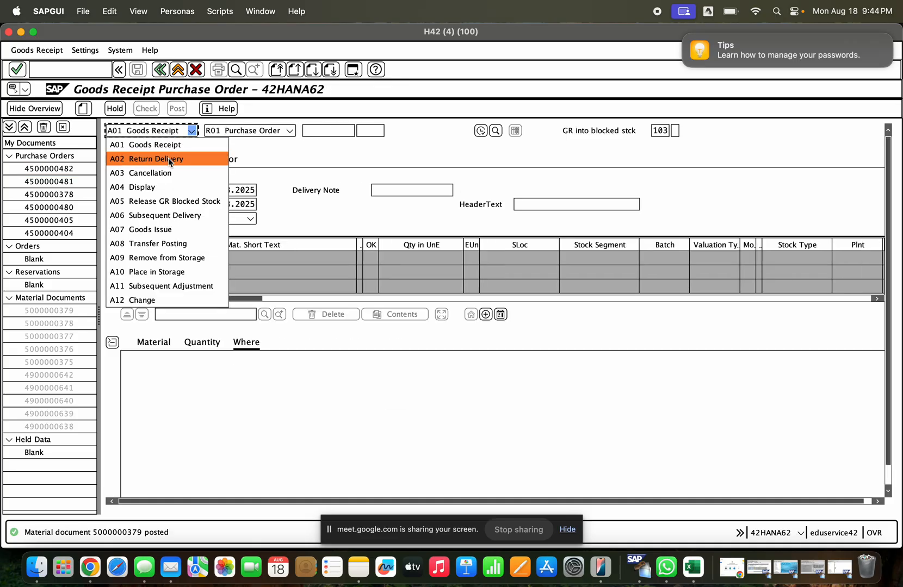
{"action": "left_click", "coordinate": [167, 186]}
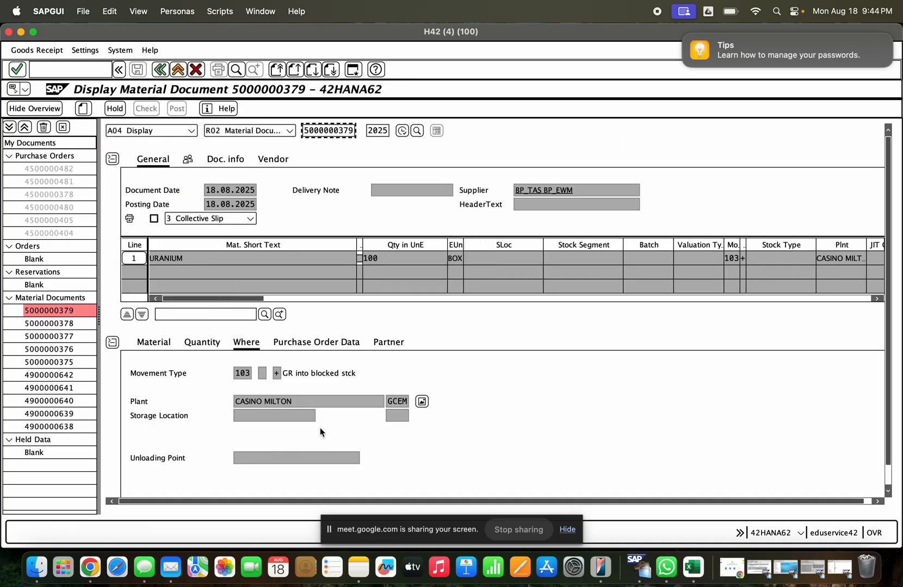
{"action": "left_click", "coordinate": [303, 401]}
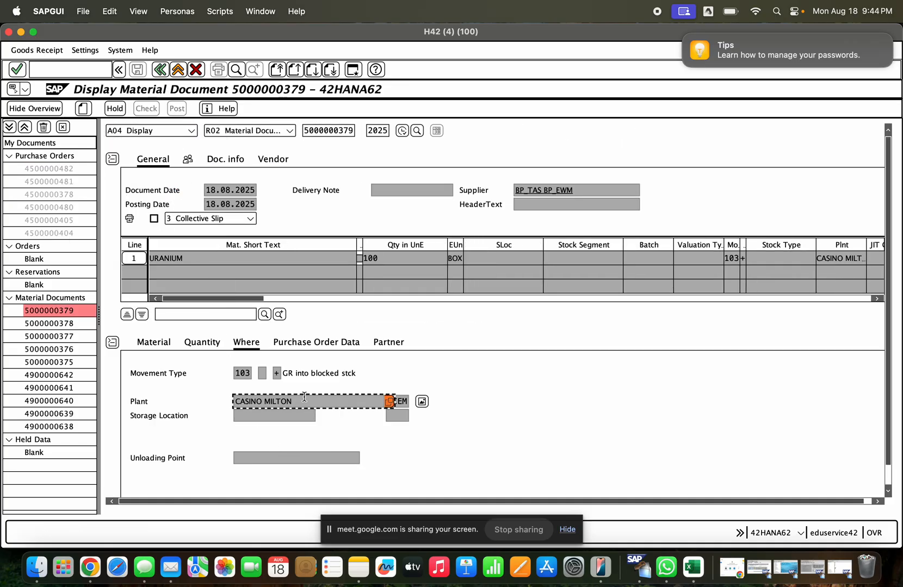
{"action": "left_click", "coordinate": [185, 343]}
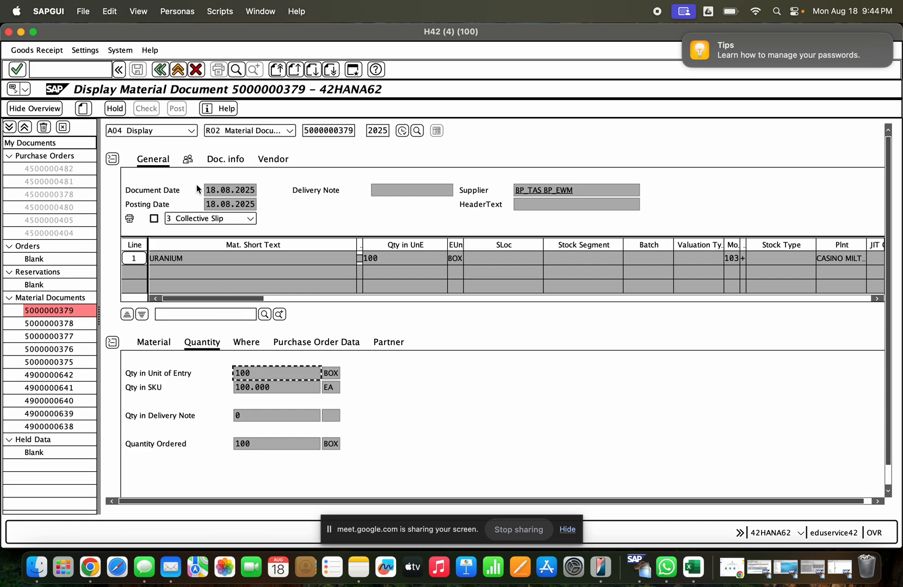
- Load the posted material document under the A02 Return Delivery action
{"action": "left_click", "coordinate": [178, 129]}
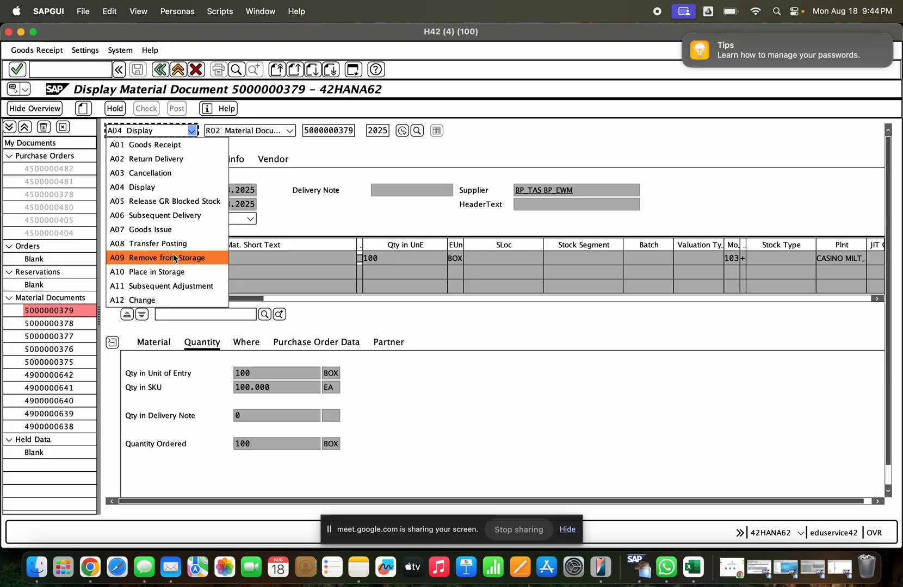
{"action": "left_click", "coordinate": [161, 163]}
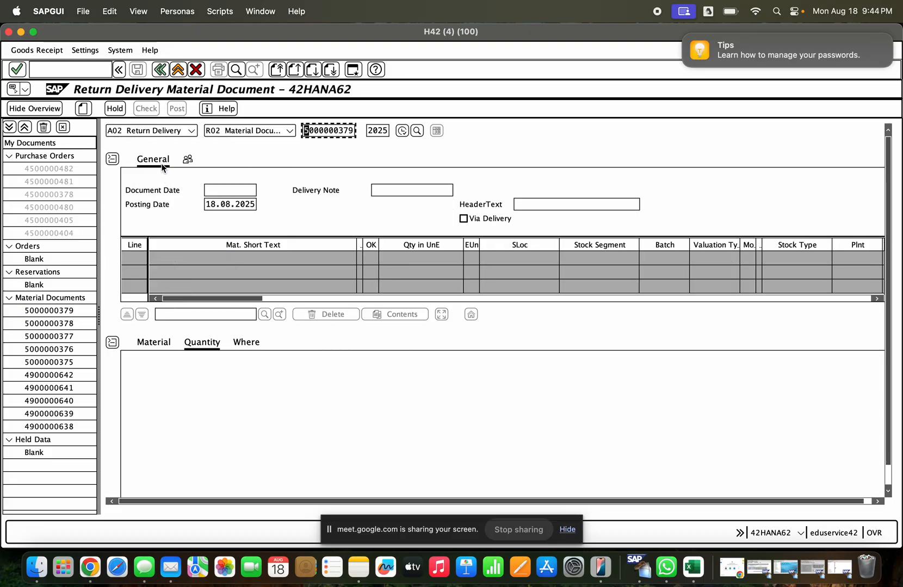
{"action": "key", "text": "Return"}
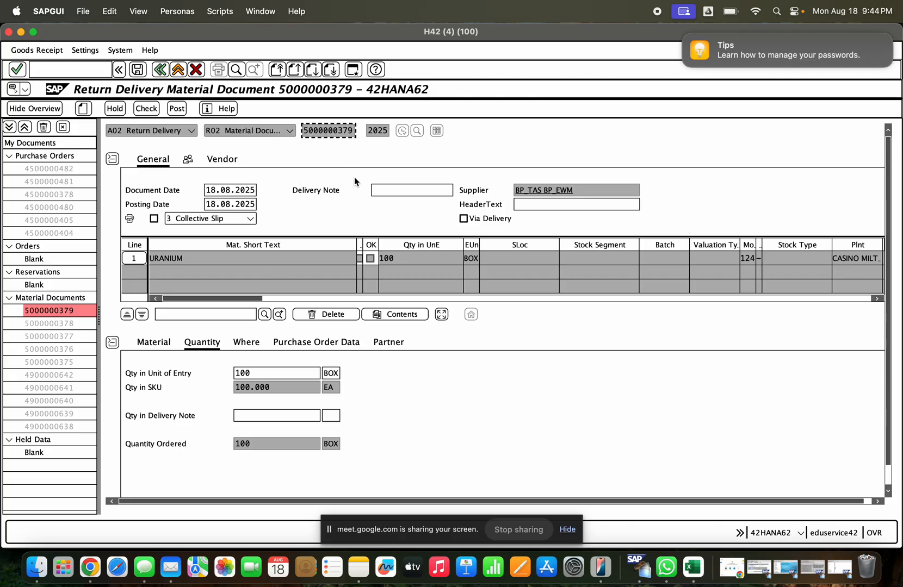
- Examine the return delivery item's material details and its movement type with description
{"action": "left_click", "coordinate": [164, 346]}
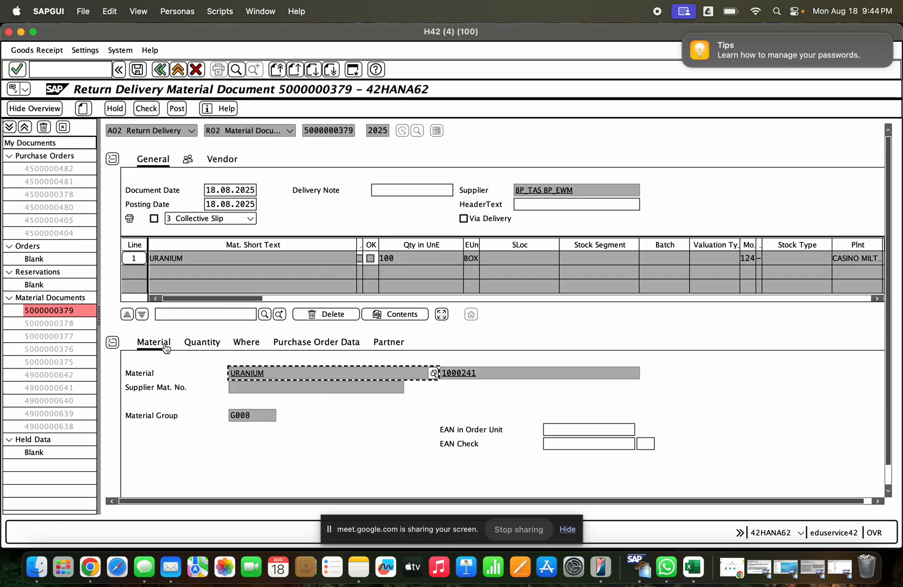
{"action": "left_click", "coordinate": [238, 349]}
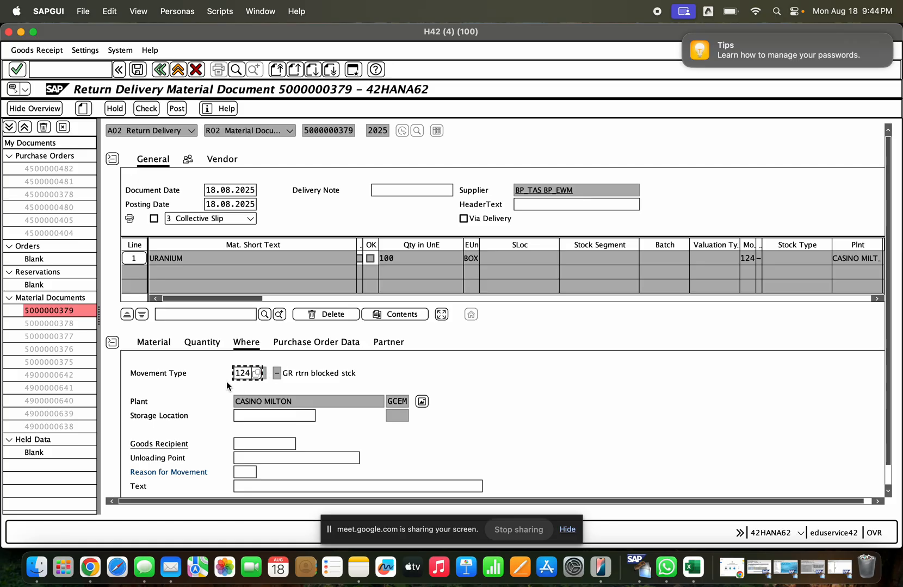
{"action": "left_click_drag", "start_coordinate": [233, 377], "coordinate": [246, 372]}
{"action": "left_click_drag", "start_coordinate": [353, 373], "coordinate": [284, 373]}
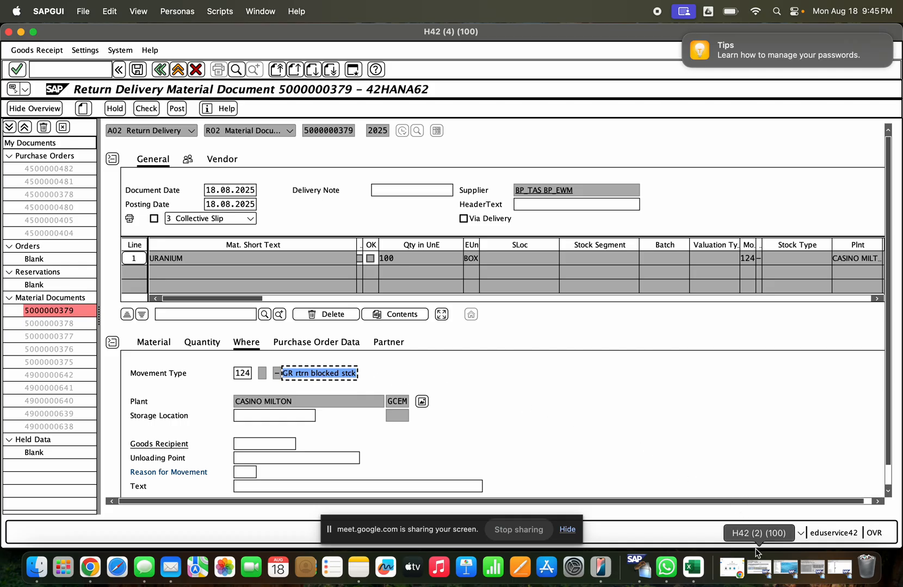
- Run the MMBE stock overview for material 1000241 in the other H42 session
{"action": "left_click", "coordinate": [761, 568]}
{"action": "left_click", "coordinate": [81, 74]}
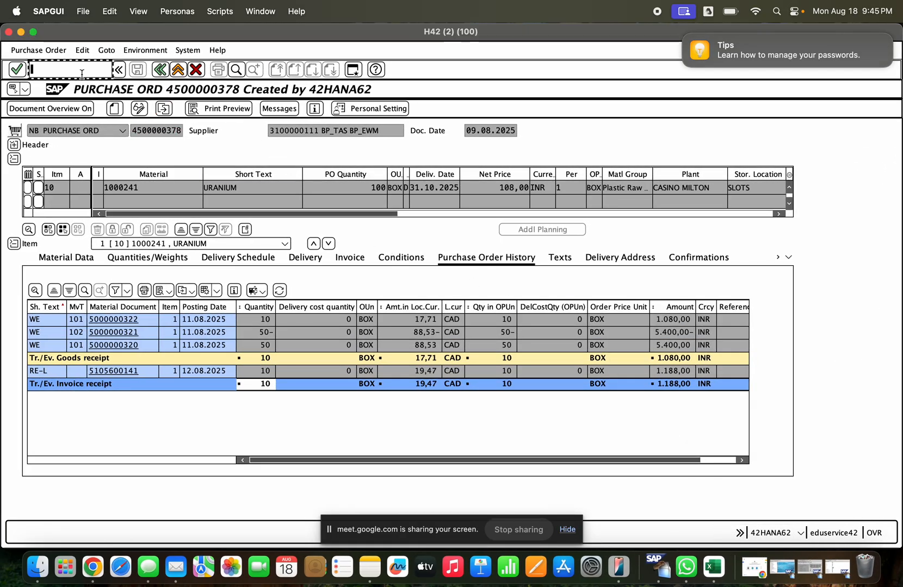
{"action": "type", "text": "/nmmbe"}
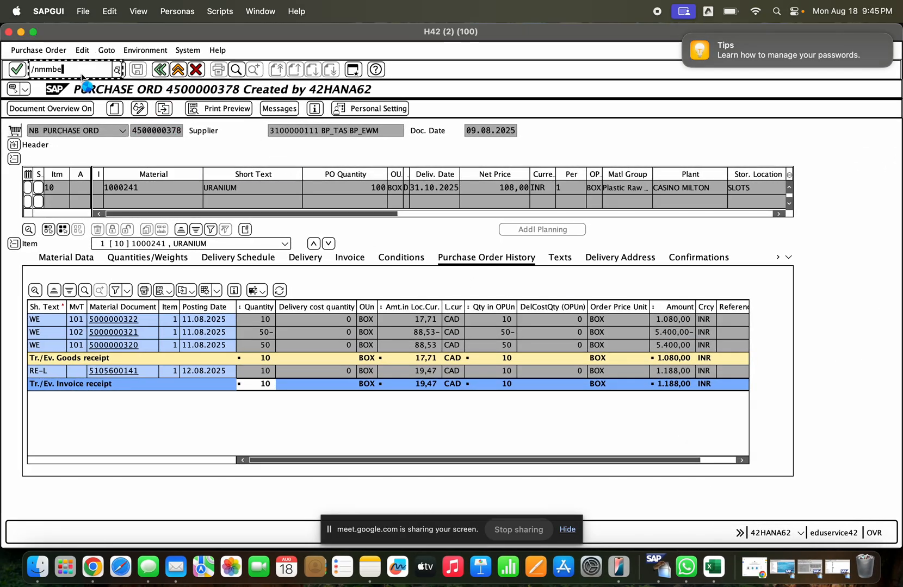
{"action": "key", "text": "Return"}
{"action": "left_click", "coordinate": [15, 109]}
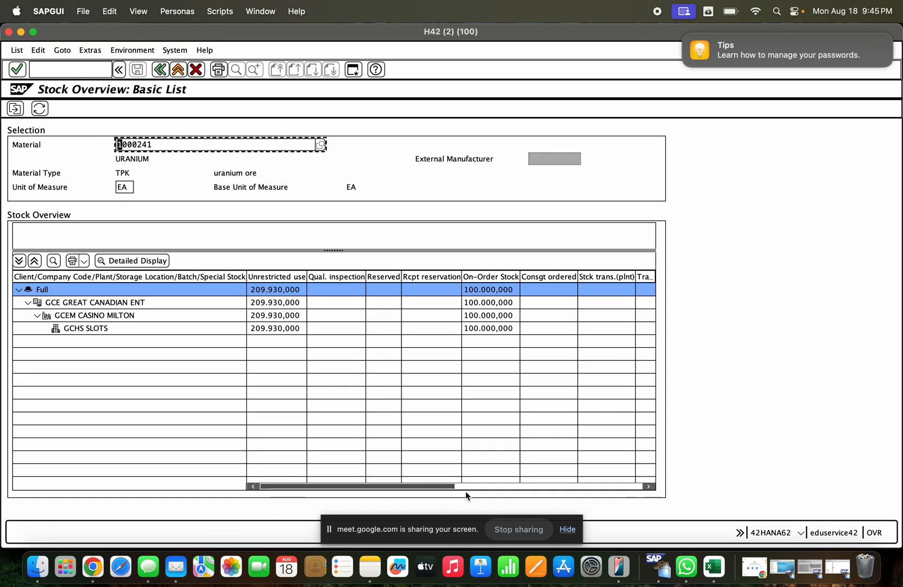
- Check the GR Blocked Stock column in the stock overview for material 1000241
{"action": "left_click", "coordinate": [464, 487]}
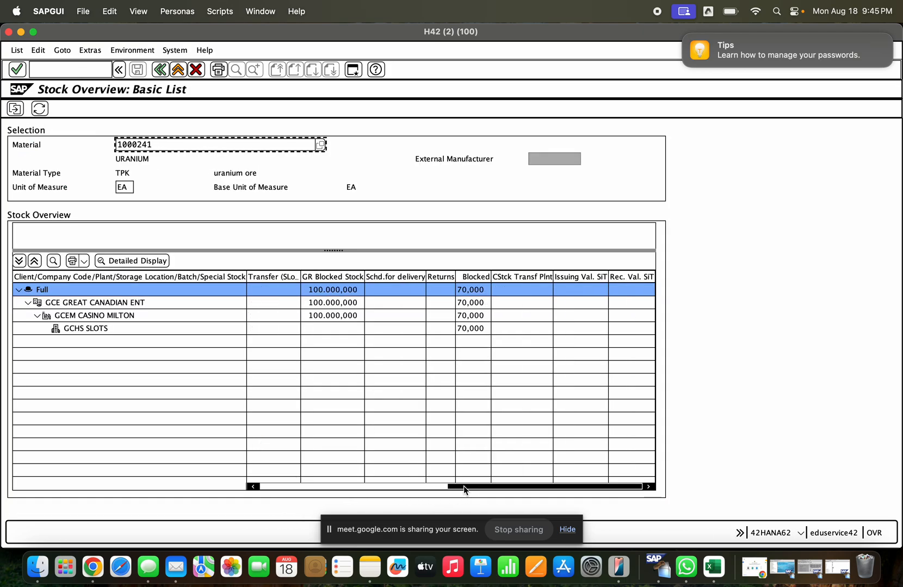
{"action": "left_click", "coordinate": [337, 276]}
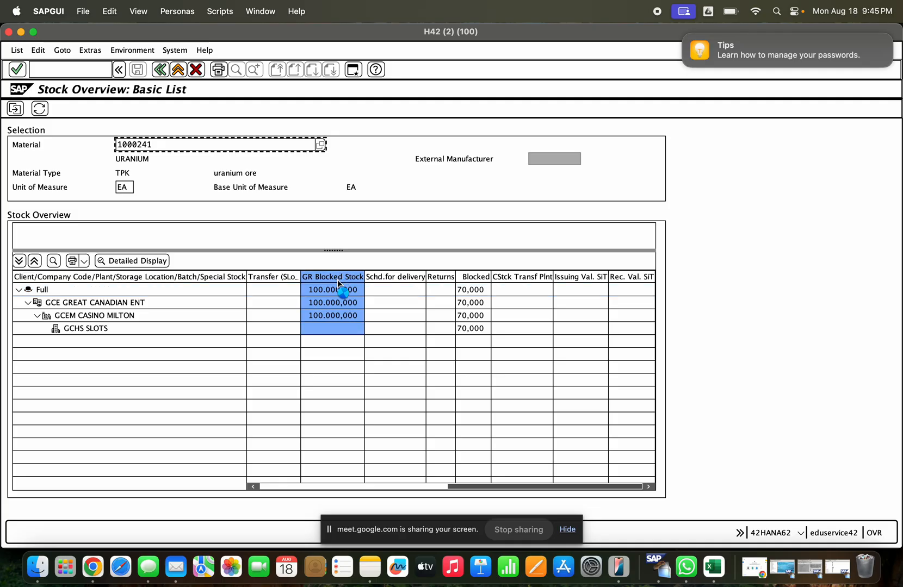
{"action": "left_click", "coordinate": [20, 31]}
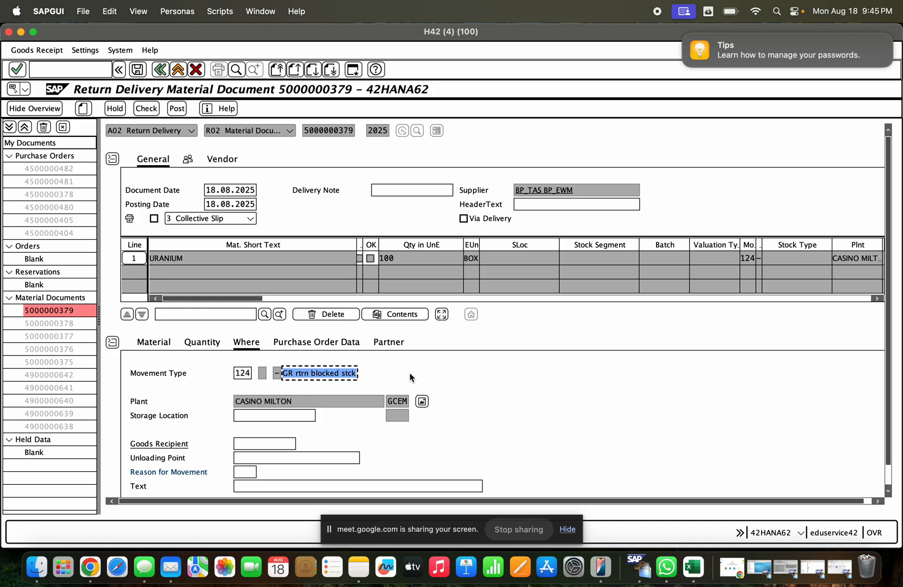
- Review the return delivery's movement type description, reference document type and material document reference
{"action": "left_click", "coordinate": [310, 376]}
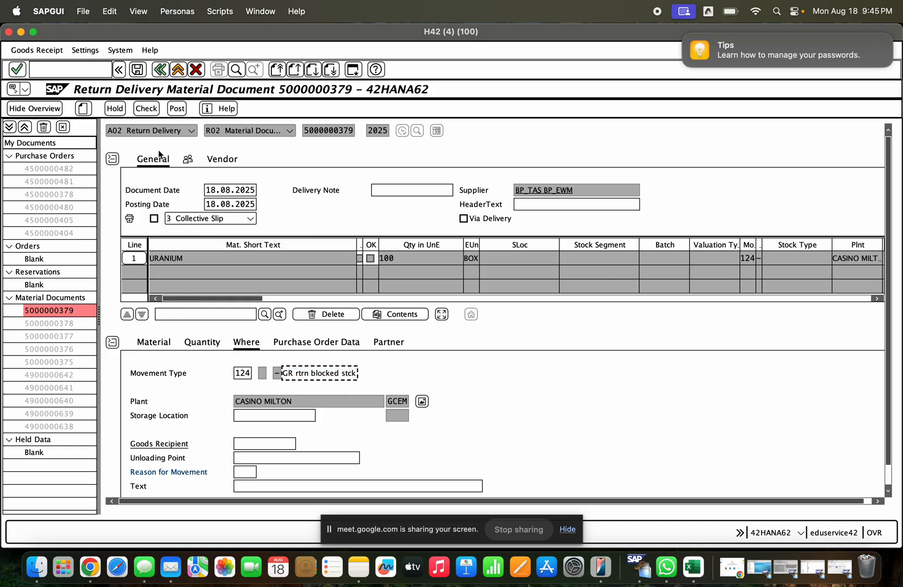
{"action": "left_click", "coordinate": [150, 131]}
{"action": "left_click", "coordinate": [255, 131]}
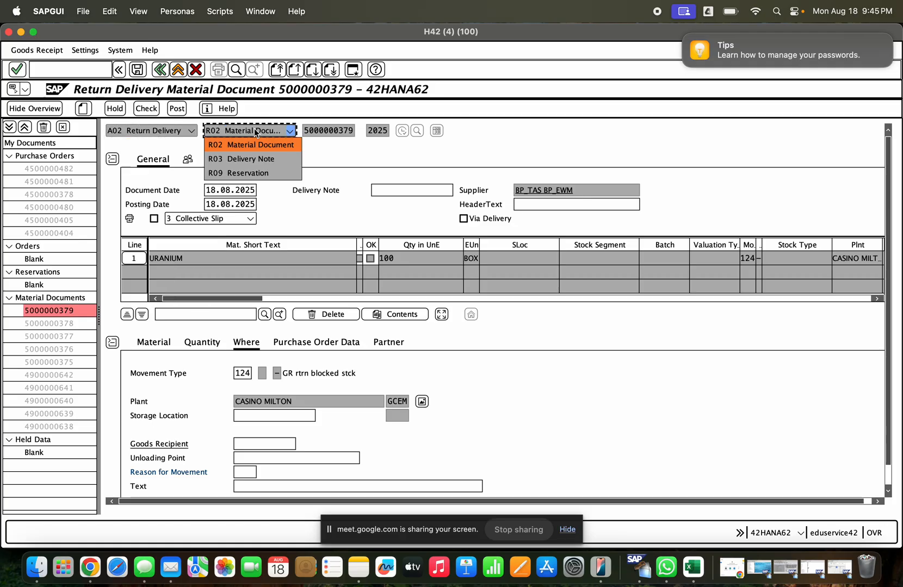
{"action": "left_click", "coordinate": [341, 130]}
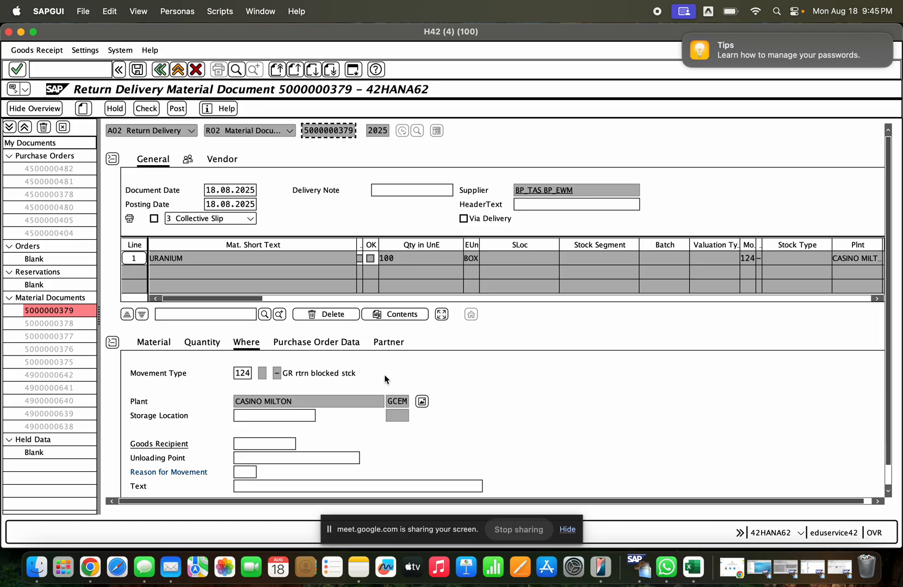
{"action": "double_click", "coordinate": [238, 374]}
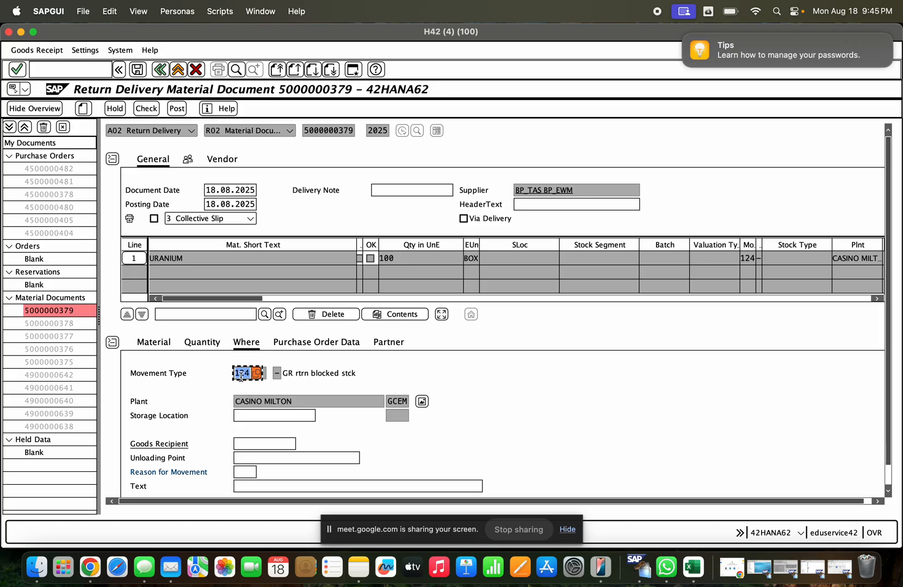
- Mark the URANIUM return delivery item as OK and set its reason for movement to 0001 (Poor quality)
{"action": "scroll", "coordinate": [743, 407], "scroll_direction": "down", "scroll_amount": 1}
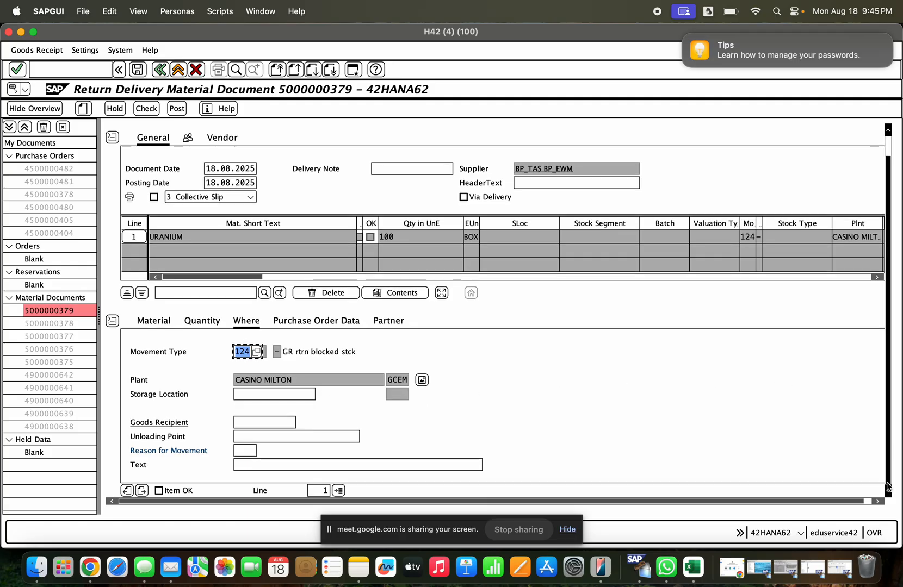
{"action": "left_click", "coordinate": [173, 491]}
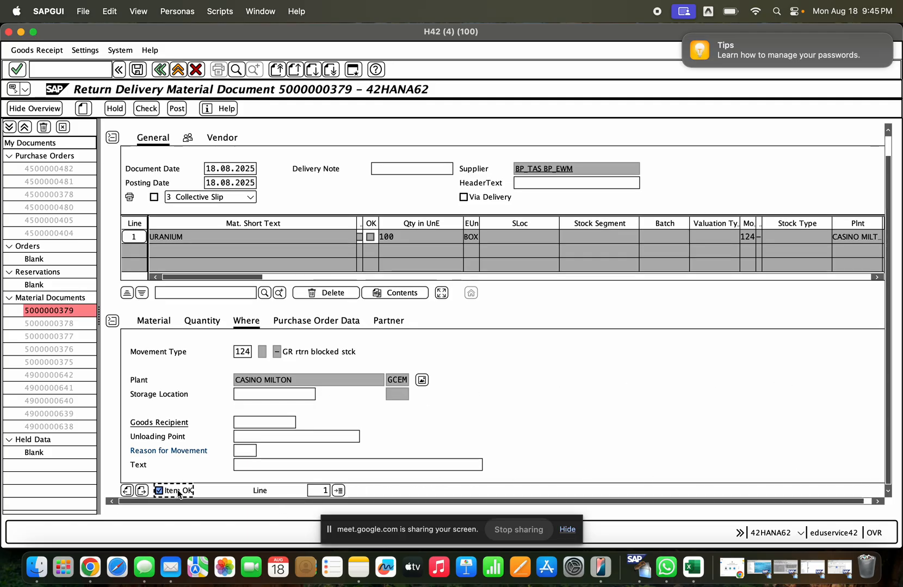
{"action": "left_click", "coordinate": [259, 450]}
{"action": "left_click", "coordinate": [260, 451]}
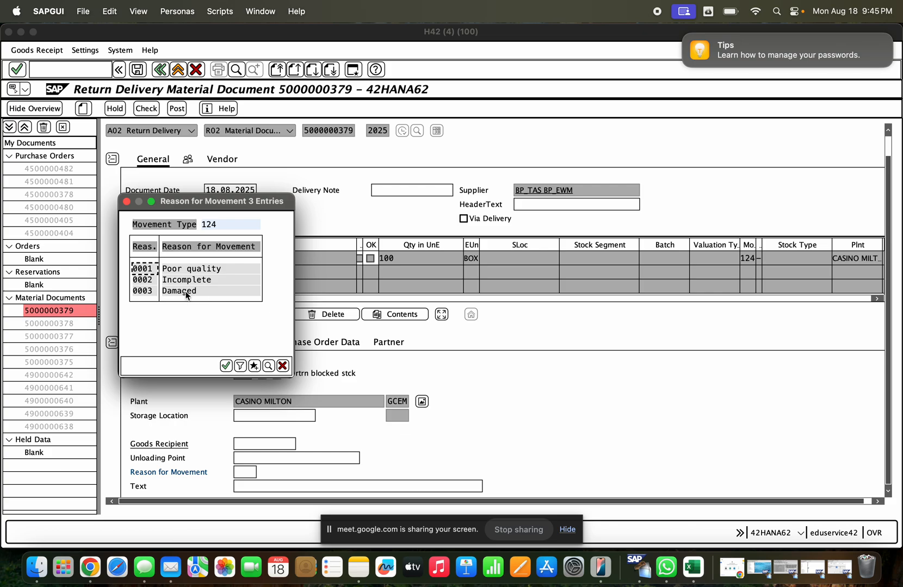
{"action": "double_click", "coordinate": [190, 268]}
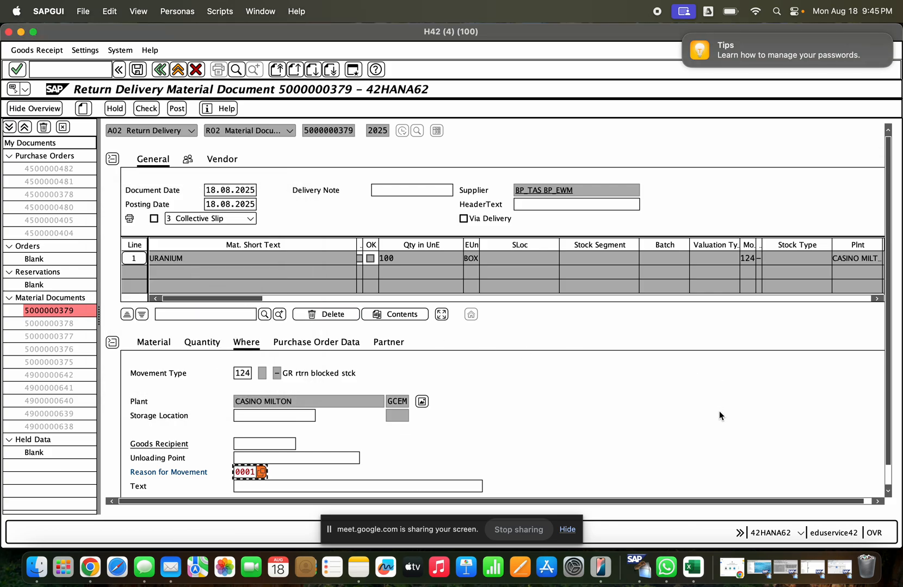
- Check and post the return delivery for the URANIUM item
{"action": "scroll", "coordinate": [874, 476], "scroll_direction": "down", "scroll_amount": 1}
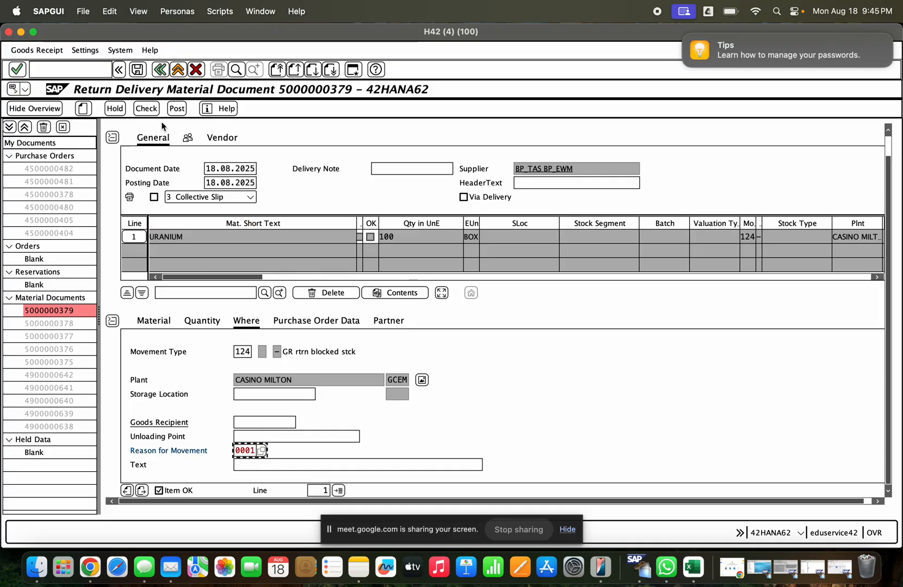
{"action": "left_click", "coordinate": [146, 108]}
{"action": "left_click", "coordinate": [177, 109]}
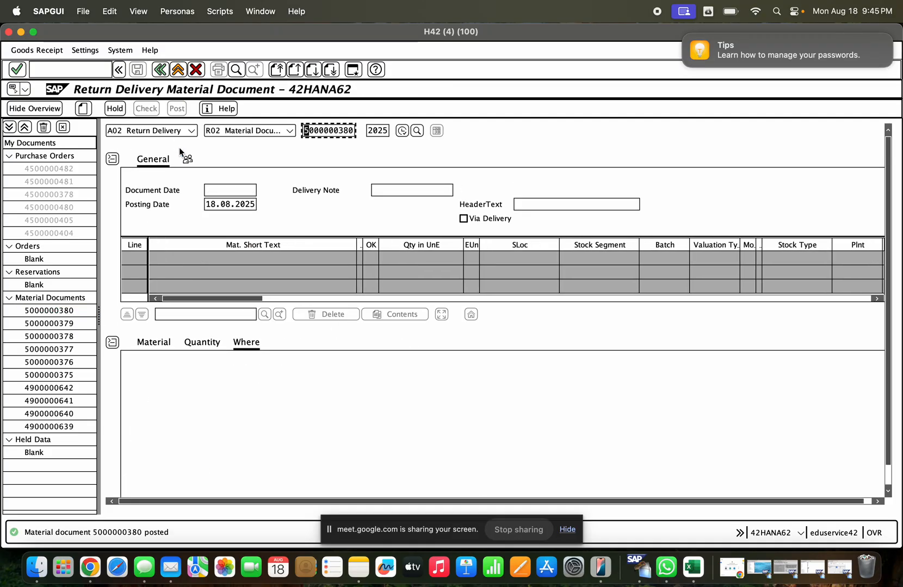
- Display the newly posted return delivery material document with the A04 Display action
{"action": "left_click", "coordinate": [168, 131]}
{"action": "left_click", "coordinate": [178, 187]}
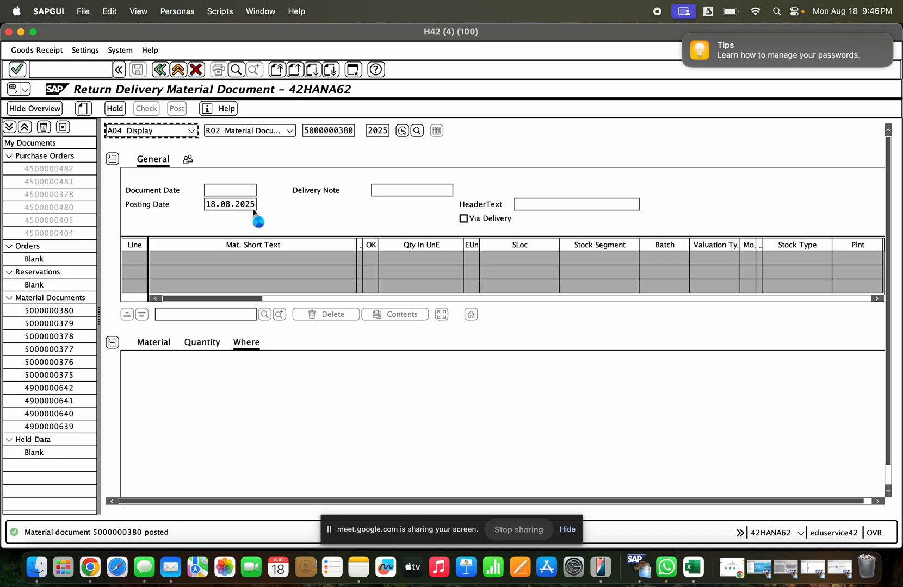
{"action": "key", "text": "Return"}
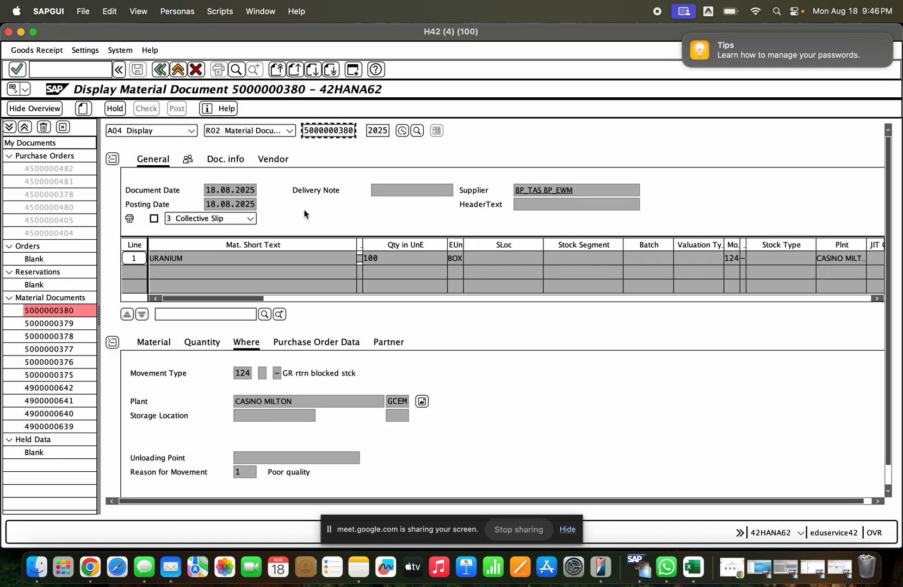
- Refresh the MMBE stock overview in the H42 (2) session and examine its GR Blocked Stock column
{"action": "left_click", "coordinate": [20, 32]}
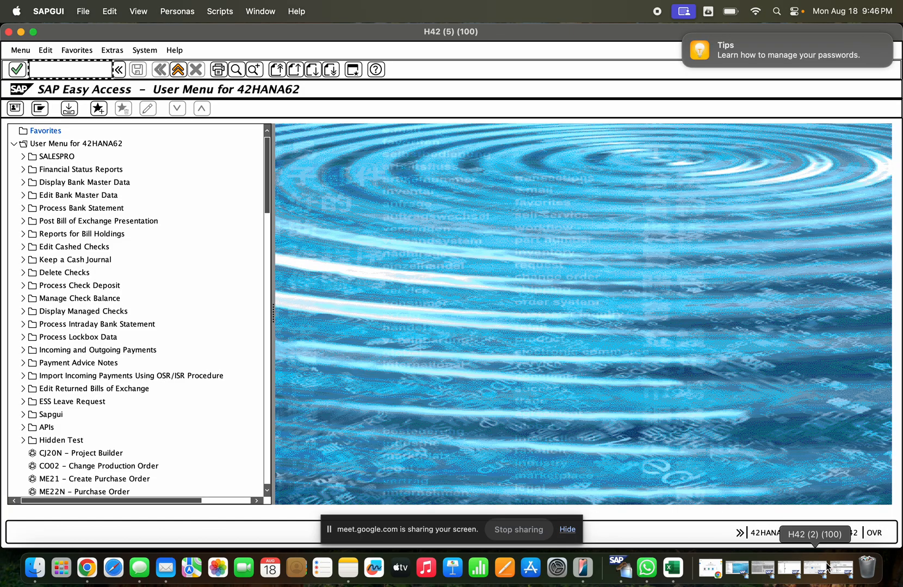
{"action": "left_click", "coordinate": [826, 568]}
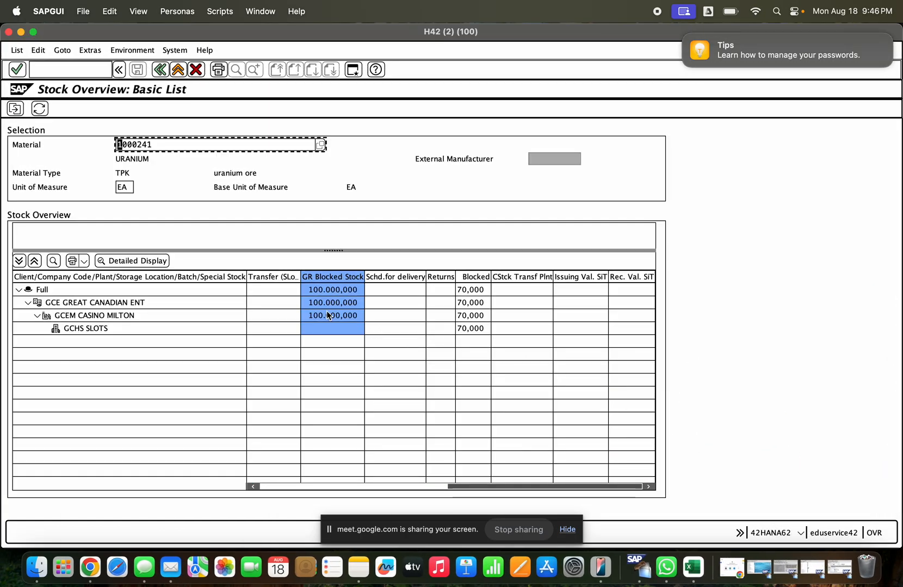
{"action": "left_click", "coordinate": [39, 108]}
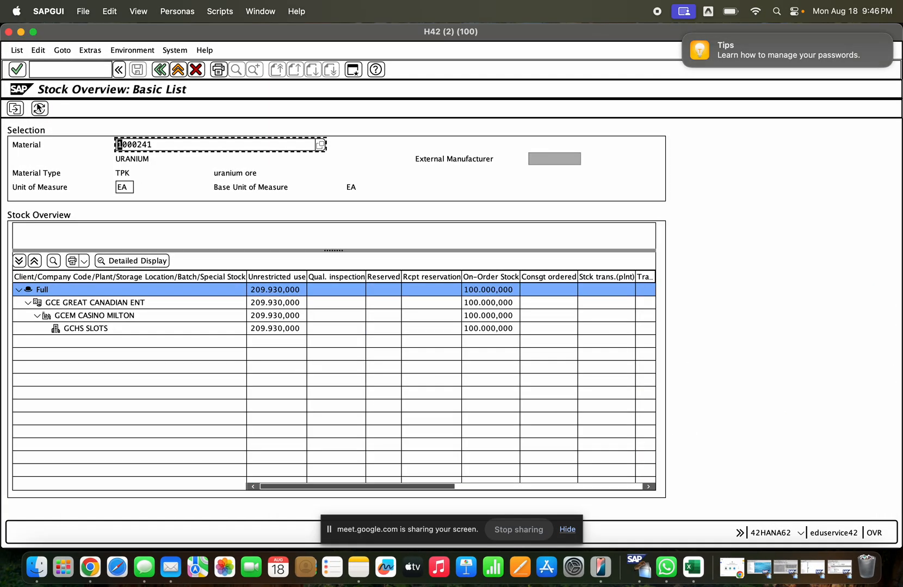
{"action": "left_click", "coordinate": [488, 486]}
{"action": "left_click", "coordinate": [328, 279]}
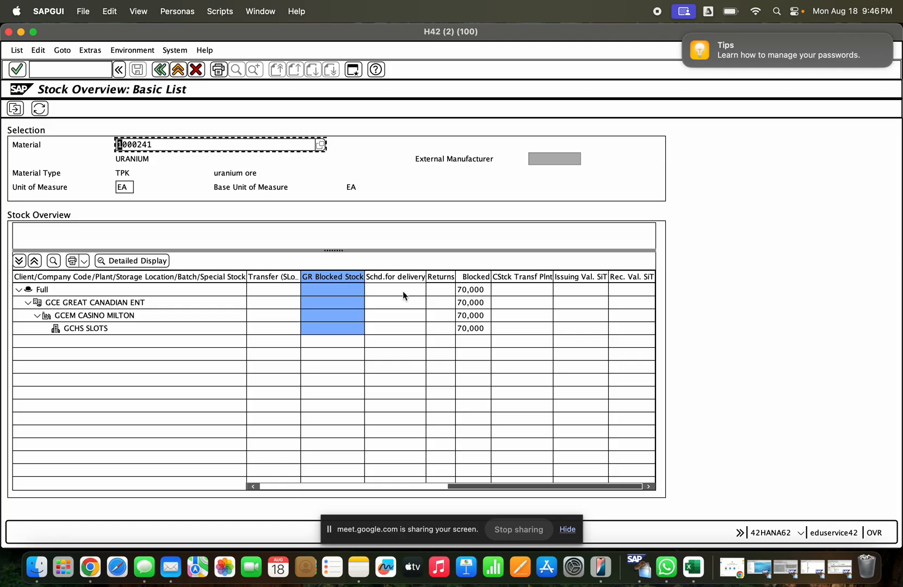
- Leave the material document display and start transaction ME21N in the H42 (1) session
{"action": "left_click", "coordinate": [783, 567]}
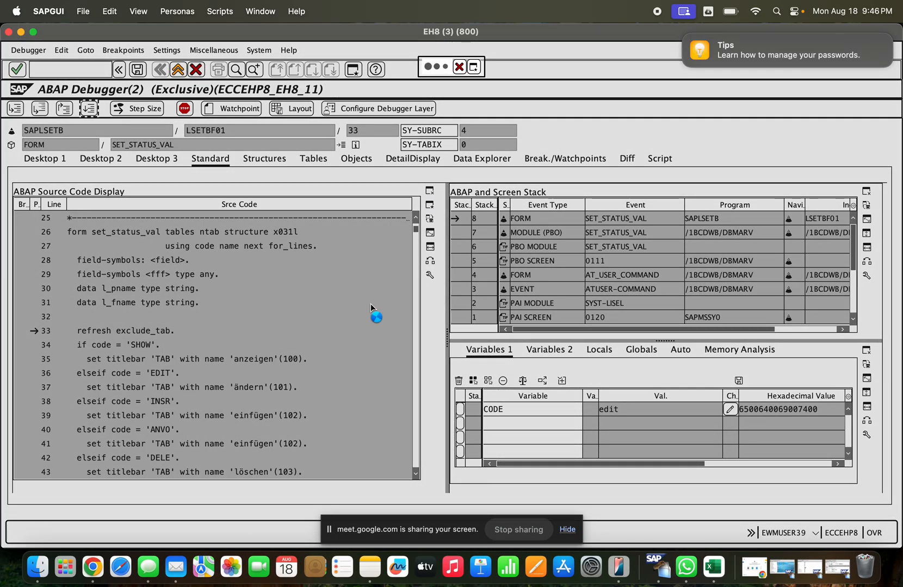
{"action": "left_click", "coordinate": [822, 568]}
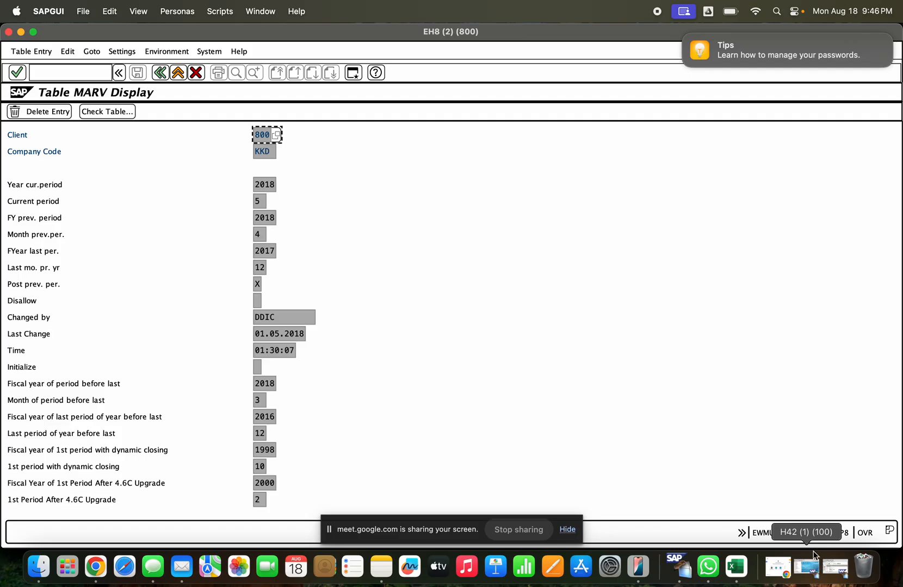
{"action": "left_click", "coordinate": [838, 570]}
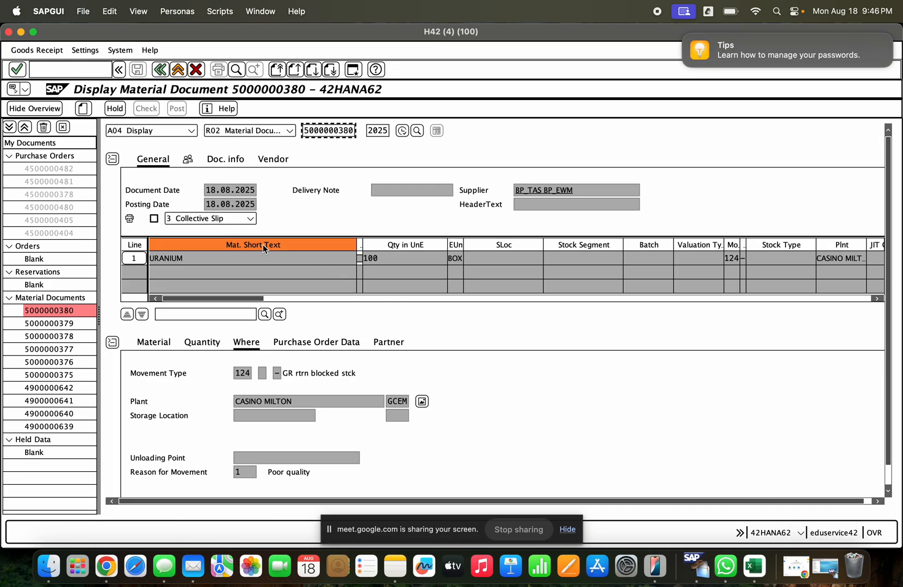
{"action": "left_click", "coordinate": [161, 72]}
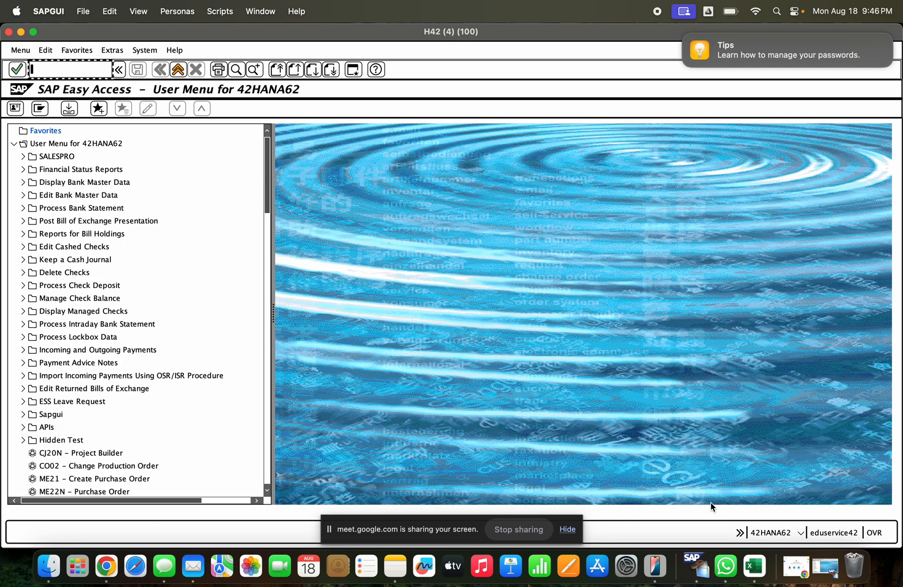
{"action": "left_click", "coordinate": [825, 566]}
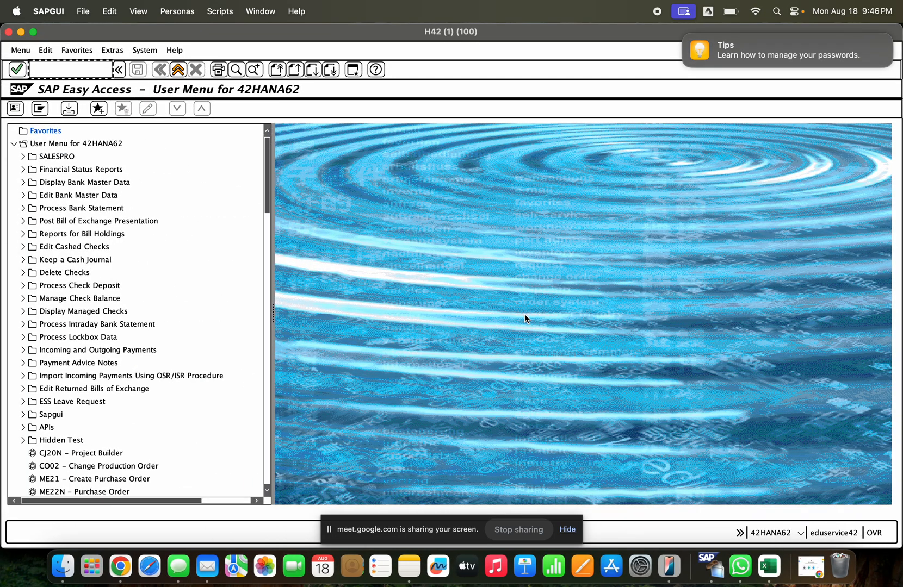
{"action": "type", "text": "me21n"}
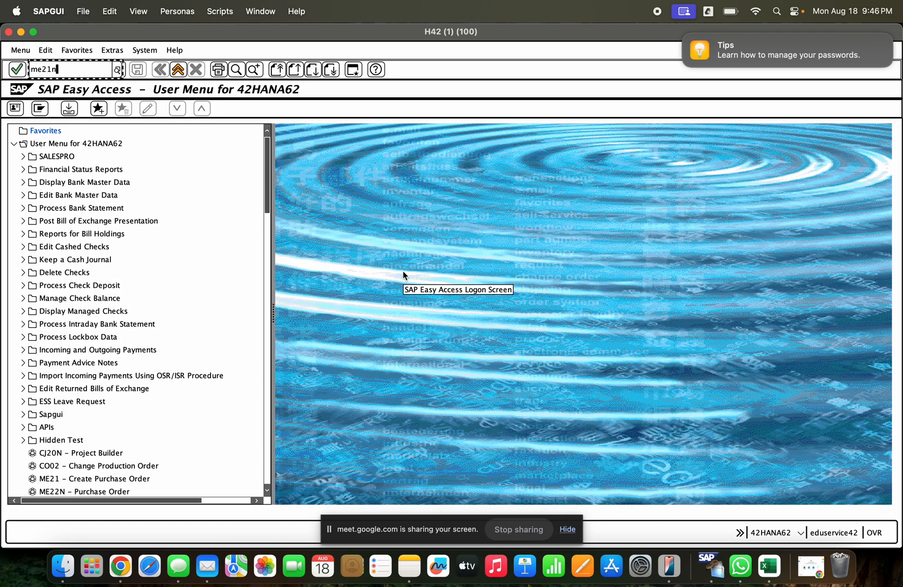
{"action": "key", "text": "Return"}
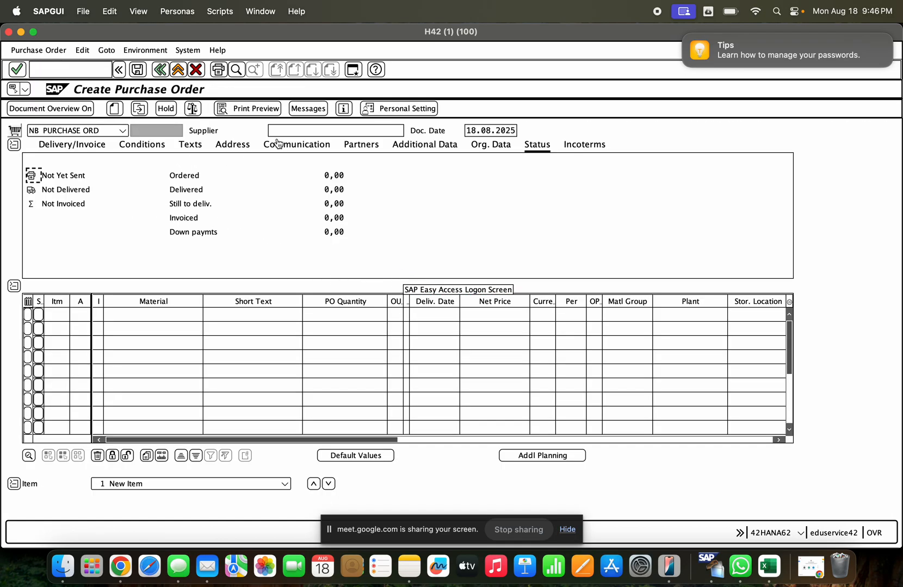
{"action": "left_click", "coordinate": [277, 143]}
{"action": "left_click", "coordinate": [282, 134]}
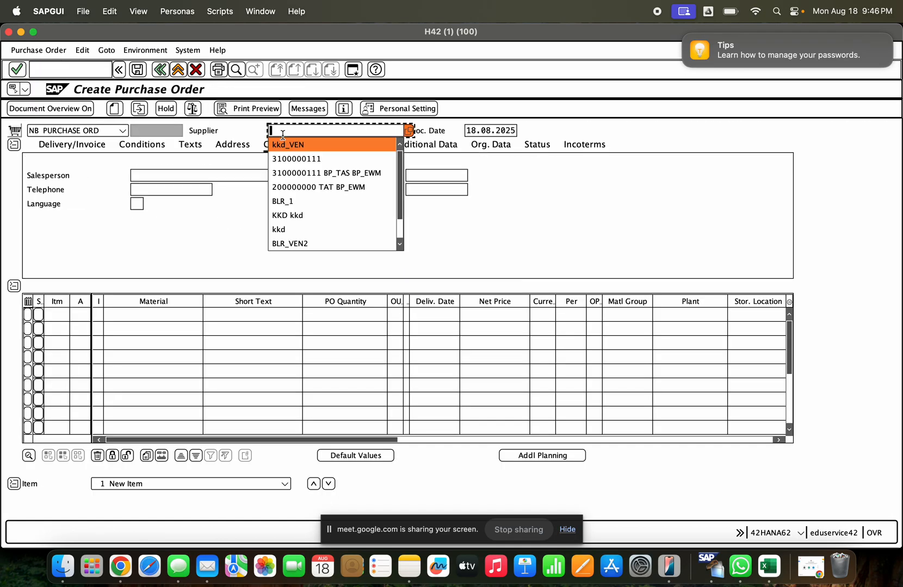
{"action": "key", "text": "Down"}
{"action": "key", "text": "Down"}
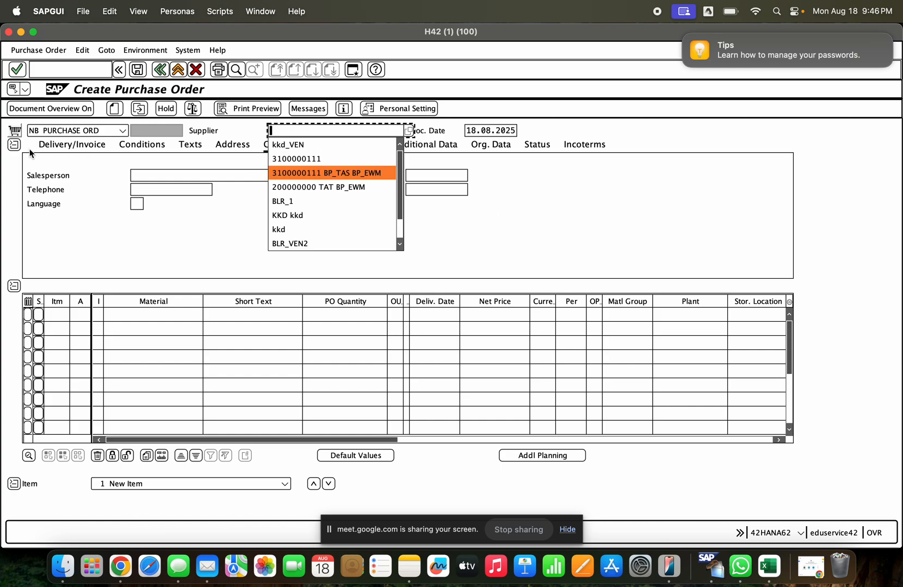
- Show the document overview with my purchase orders and adopt the last listed order as the template for the new one
{"action": "left_click", "coordinate": [15, 113]}
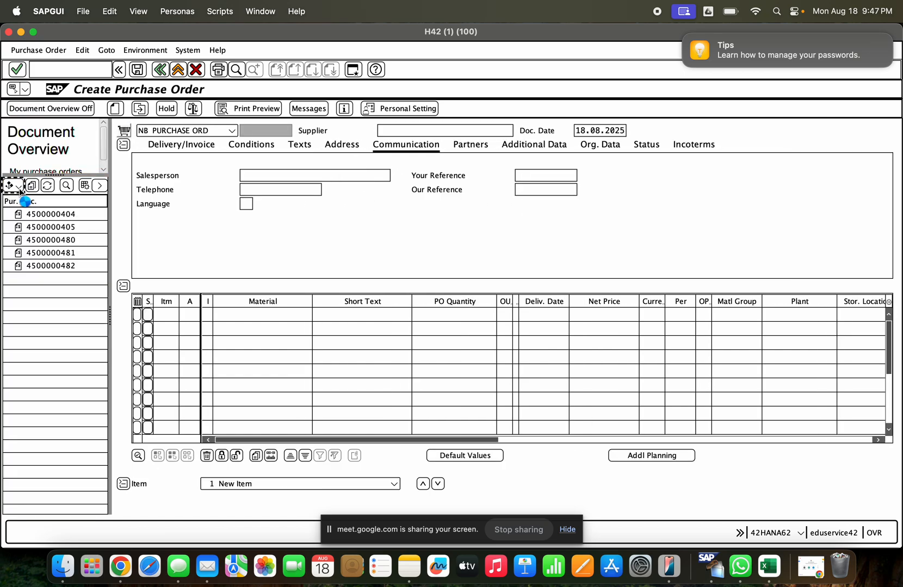
{"action": "left_click", "coordinate": [19, 187]}
{"action": "left_click", "coordinate": [61, 318]}
{"action": "left_click", "coordinate": [51, 266]}
{"action": "left_click", "coordinate": [32, 185]}
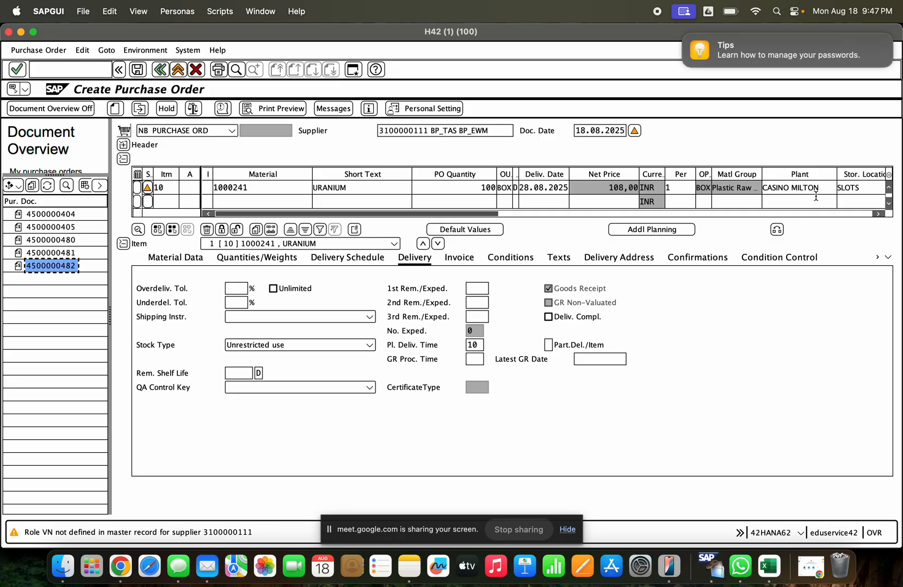
- Save the new URANIUM purchase order and open it for display
{"action": "left_click", "coordinate": [138, 70]}
{"action": "left_click", "coordinate": [198, 193]}
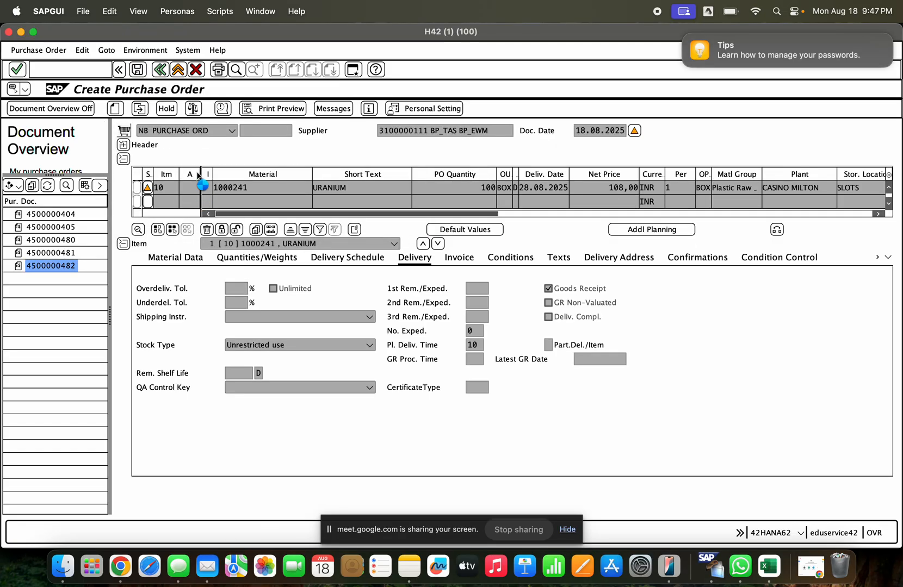
{"action": "left_click", "coordinate": [143, 108]}
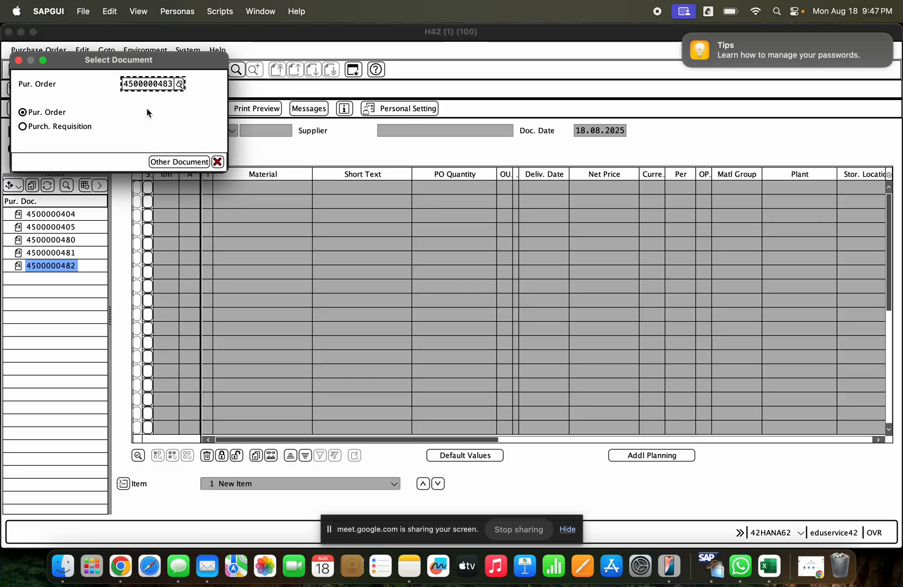
{"action": "key", "text": "Return"}
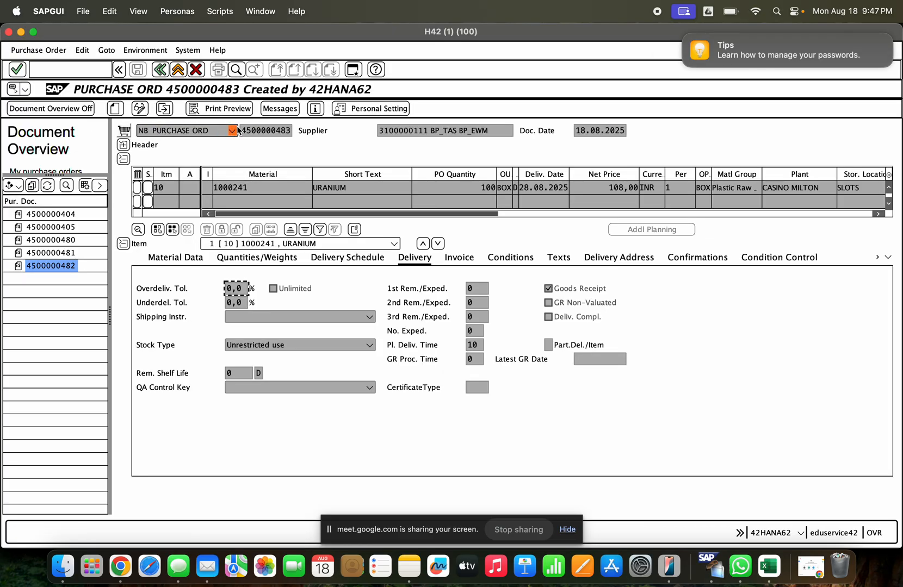
- Copy the new purchase order's number, start transaction ME29N, and load that purchase order for release
{"action": "double_click", "coordinate": [261, 131]}
{"action": "key", "text": "super+c"}
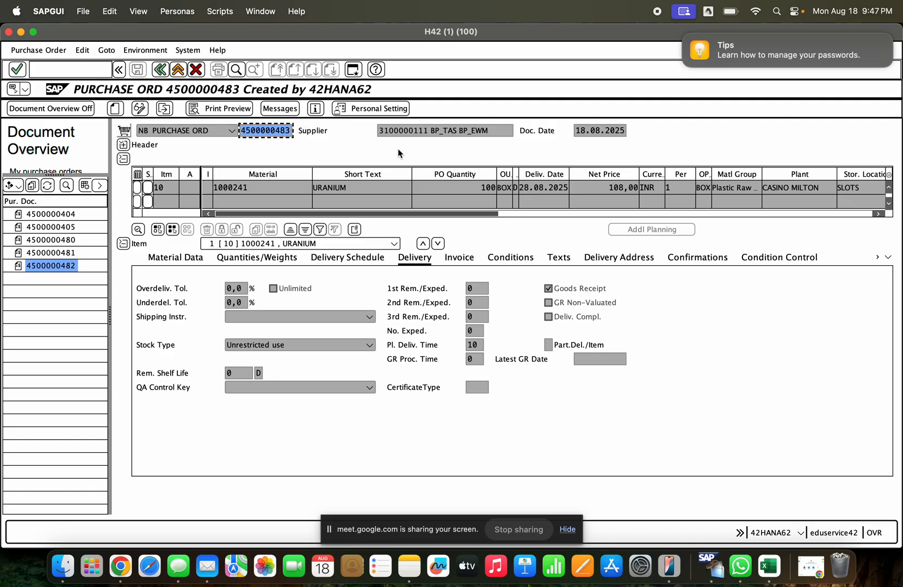
{"action": "left_click", "coordinate": [56, 65]}
{"action": "type", "text": "/nme29"}
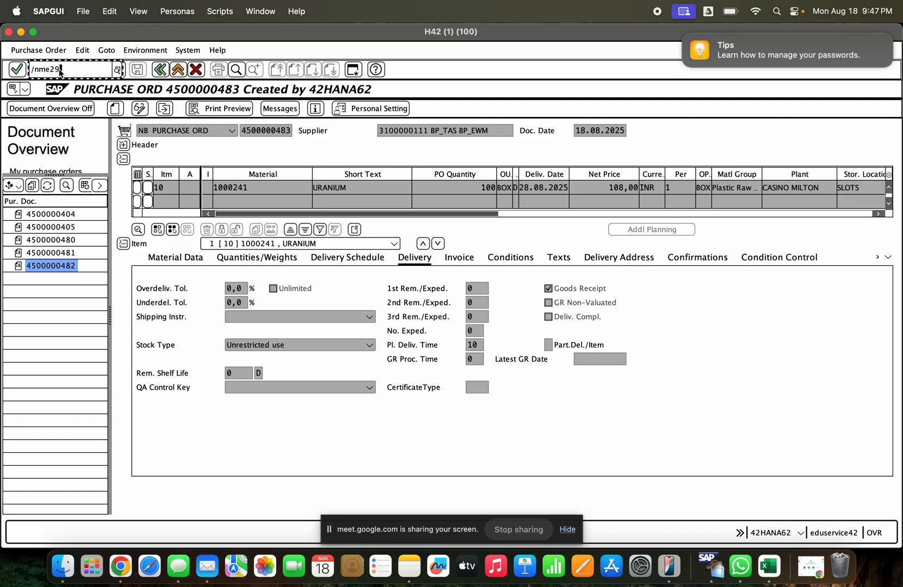
{"action": "key", "text": "Return"}
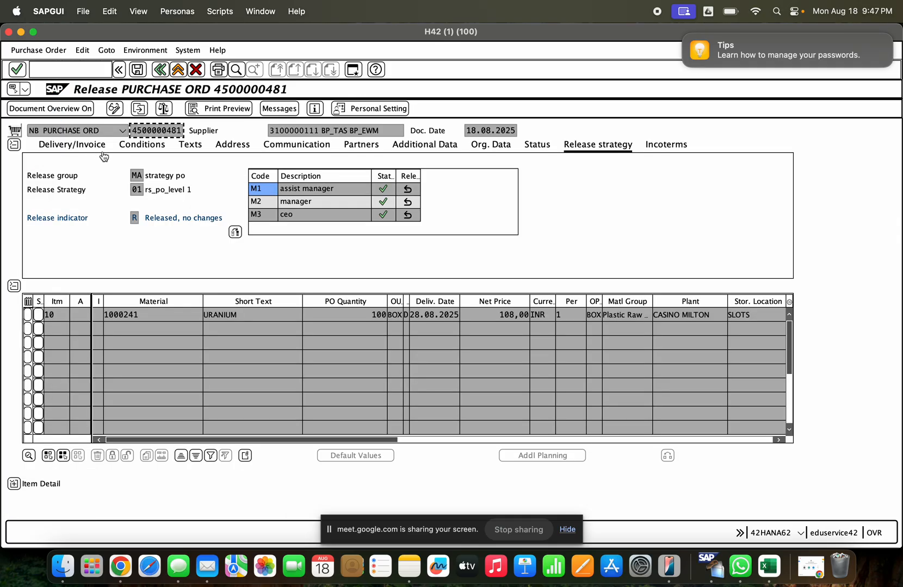
{"action": "left_click", "coordinate": [141, 111]}
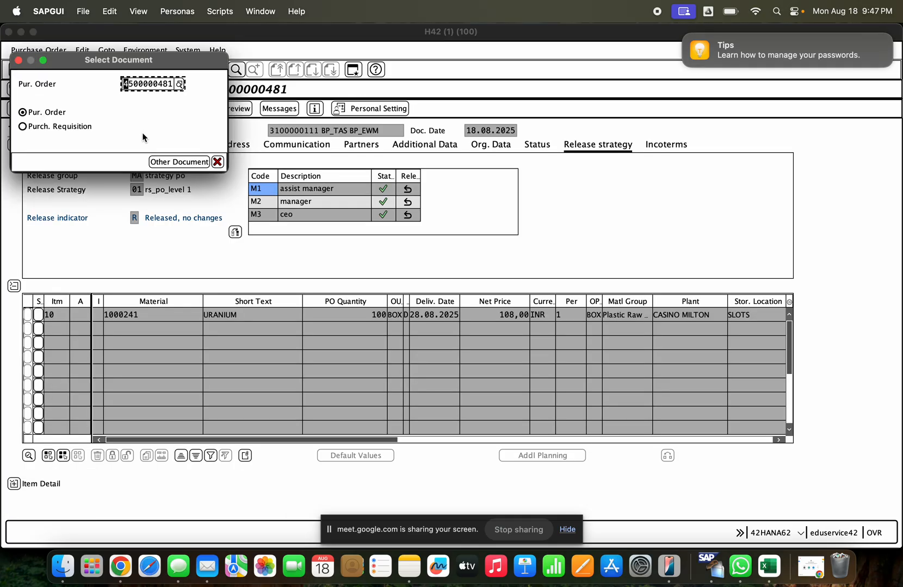
{"action": "key", "text": "super+v"}
{"action": "key", "text": "Return"}
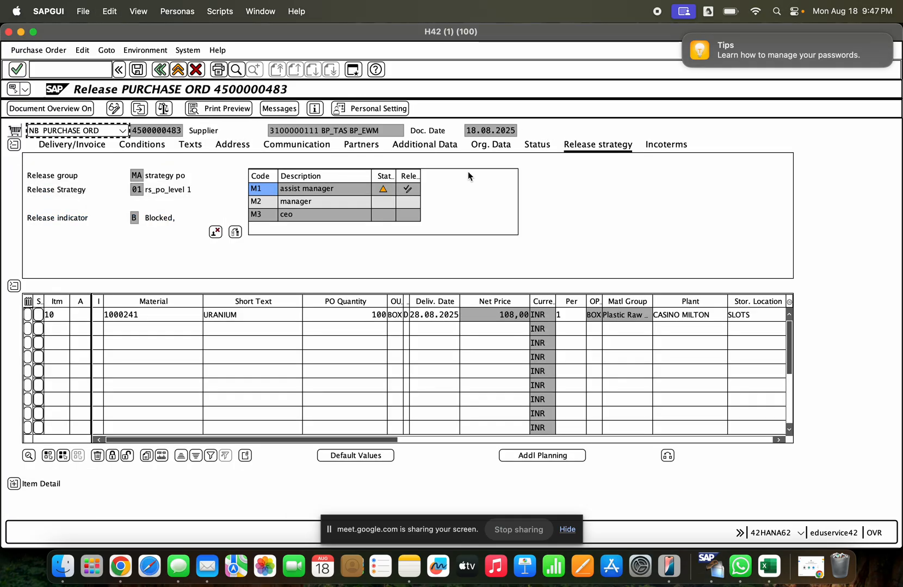
- Release the purchase order with codes M1, M2 and M3 in its release strategy and save it
{"action": "left_click", "coordinate": [417, 190]}
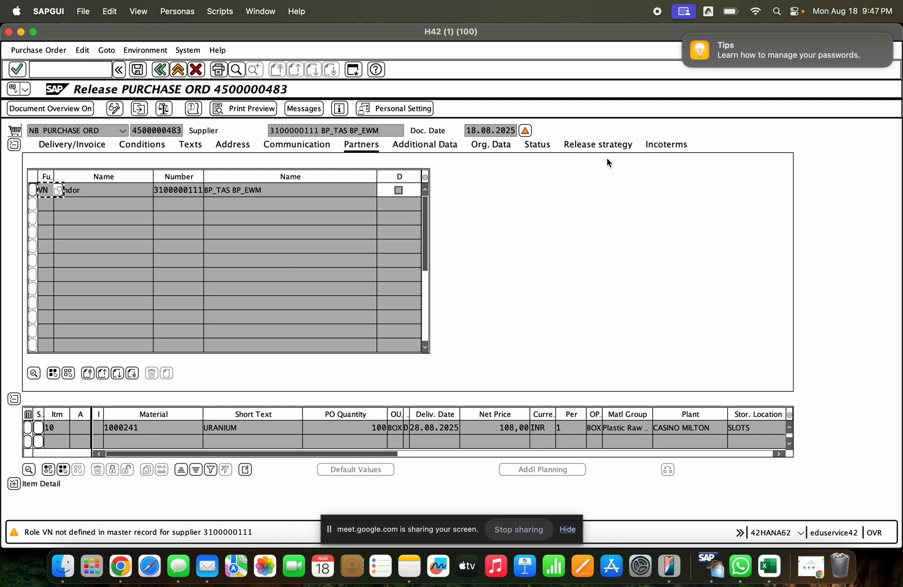
{"action": "left_click", "coordinate": [601, 145]}
{"action": "left_click", "coordinate": [407, 202]}
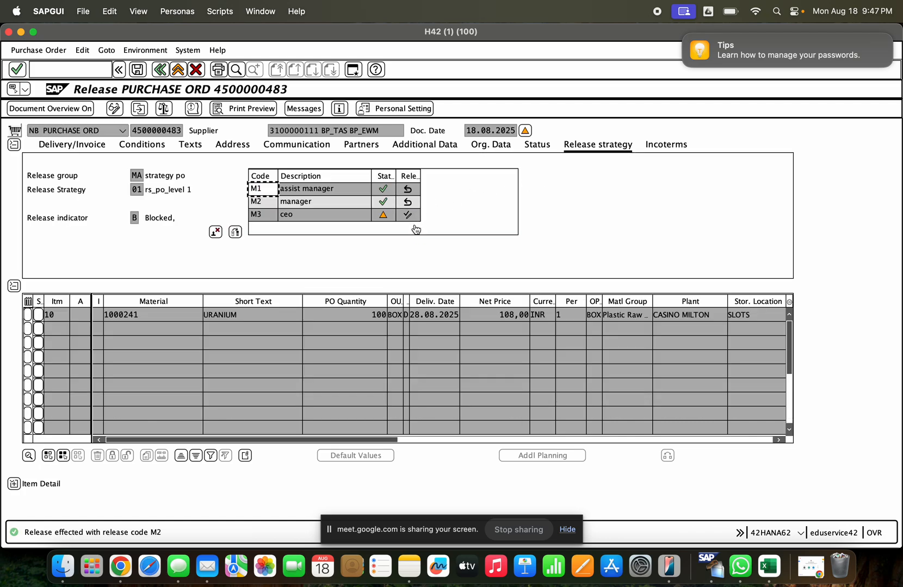
{"action": "left_click", "coordinate": [409, 216]}
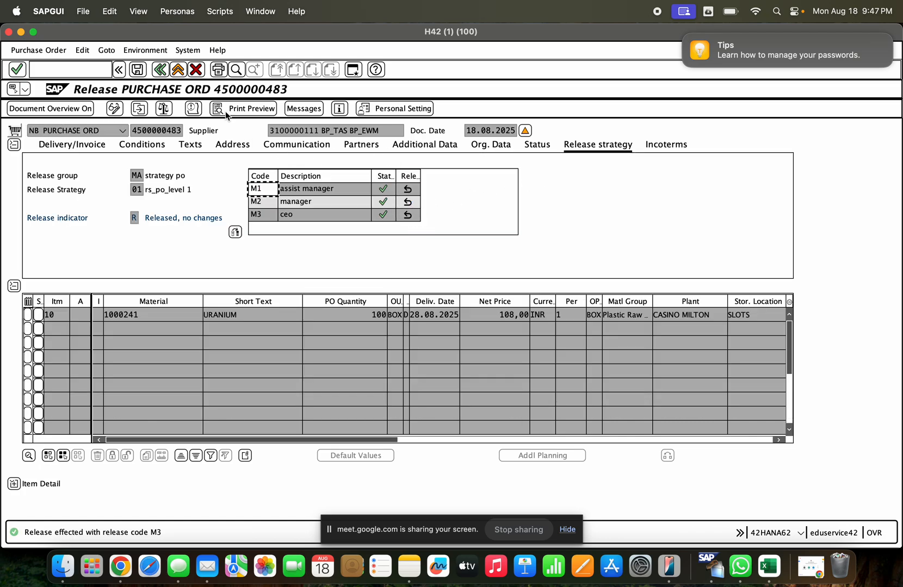
{"action": "left_click", "coordinate": [137, 70]}
{"action": "left_click", "coordinate": [181, 195]}
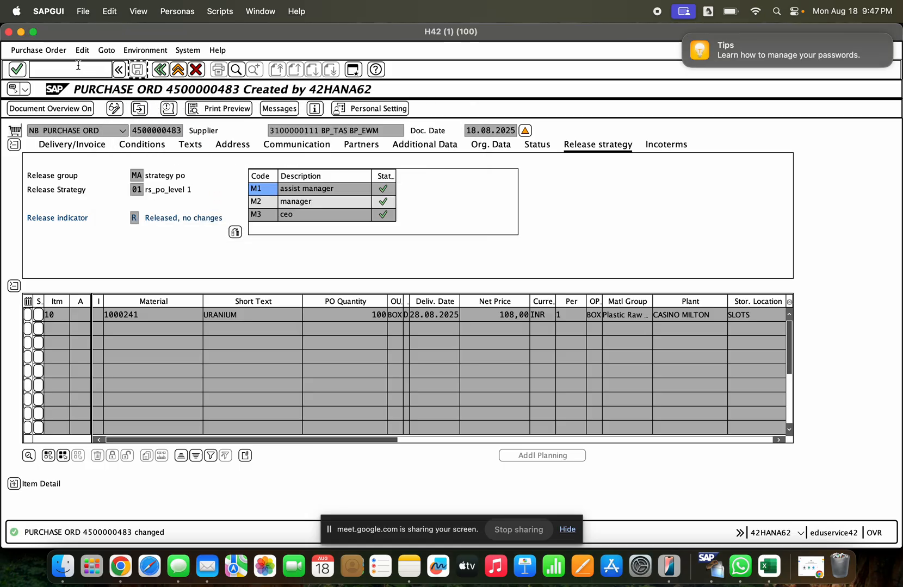
- Start transaction MIGO and load the released purchase order as an A01 Goods Receipt with reference R01 Purchase Order
{"action": "left_click", "coordinate": [79, 65]}
{"action": "type", "text": "/nmigo"}
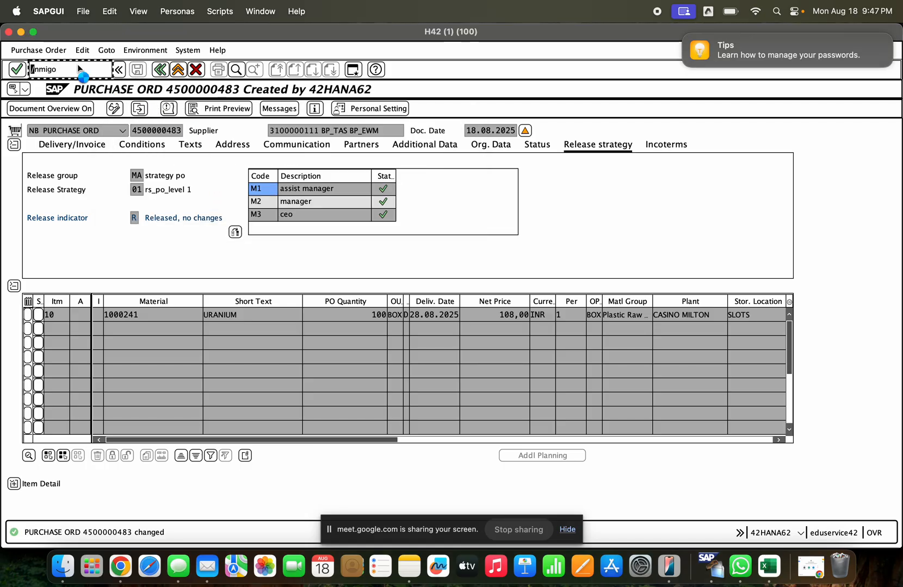
{"action": "key", "text": "Return"}
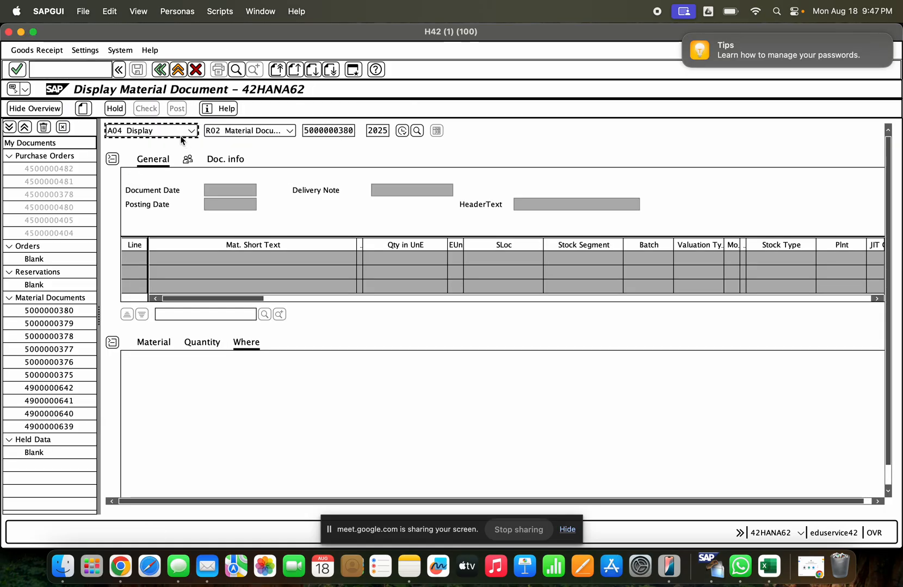
{"action": "left_click", "coordinate": [183, 134]}
{"action": "left_click", "coordinate": [182, 143]}
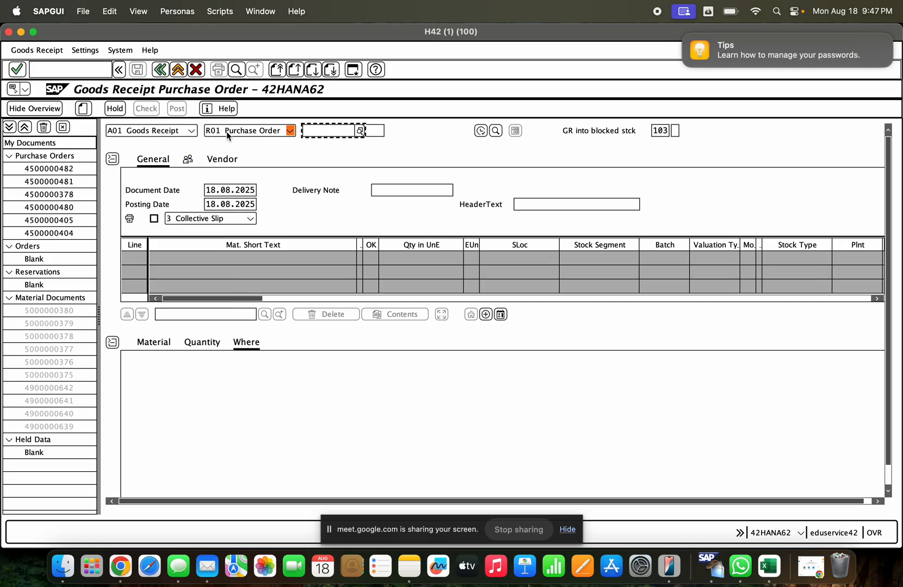
{"action": "left_click", "coordinate": [313, 136]}
{"action": "key", "text": "super+v"}
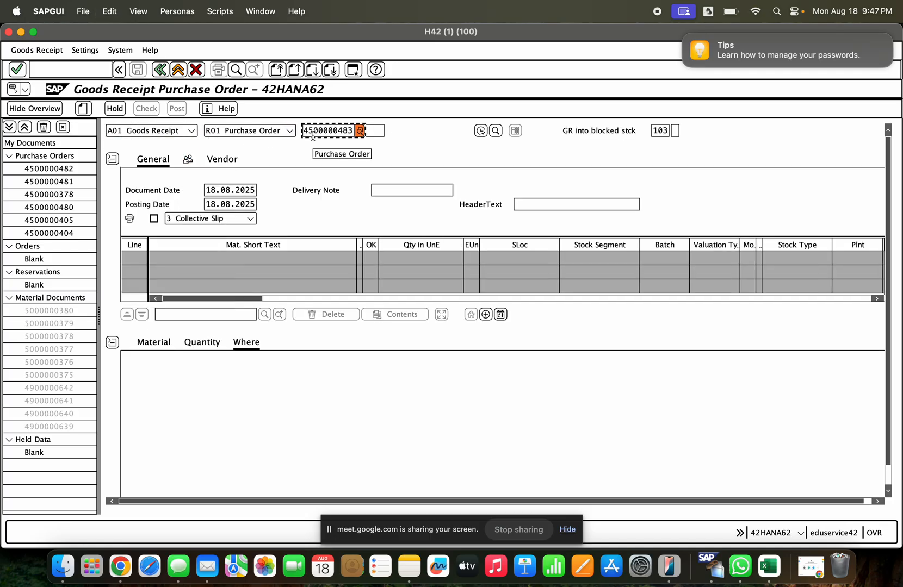
{"action": "key", "text": "Return"}
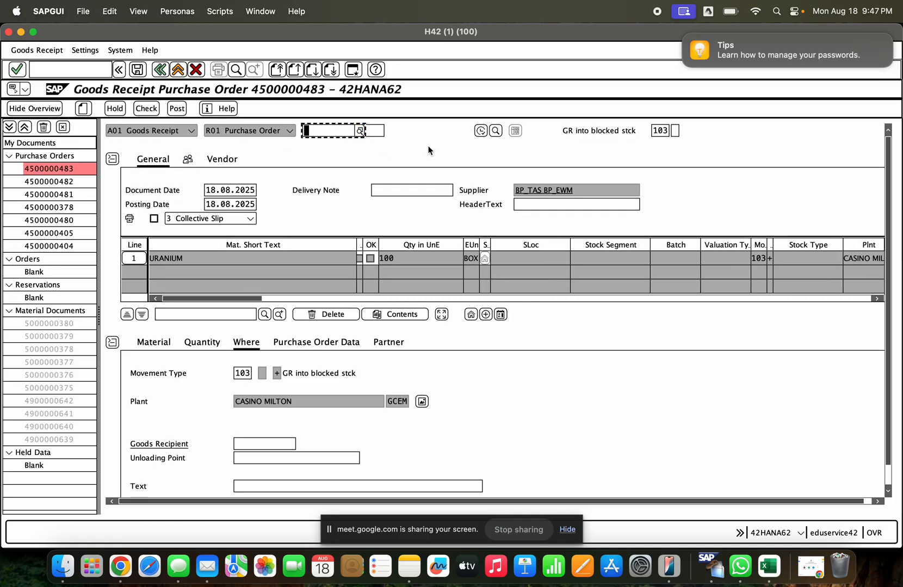
- Set the default movement type to 101 and try to apply it to the URANIUM item
{"action": "left_click", "coordinate": [663, 131]}
{"action": "type", "text": "1"}
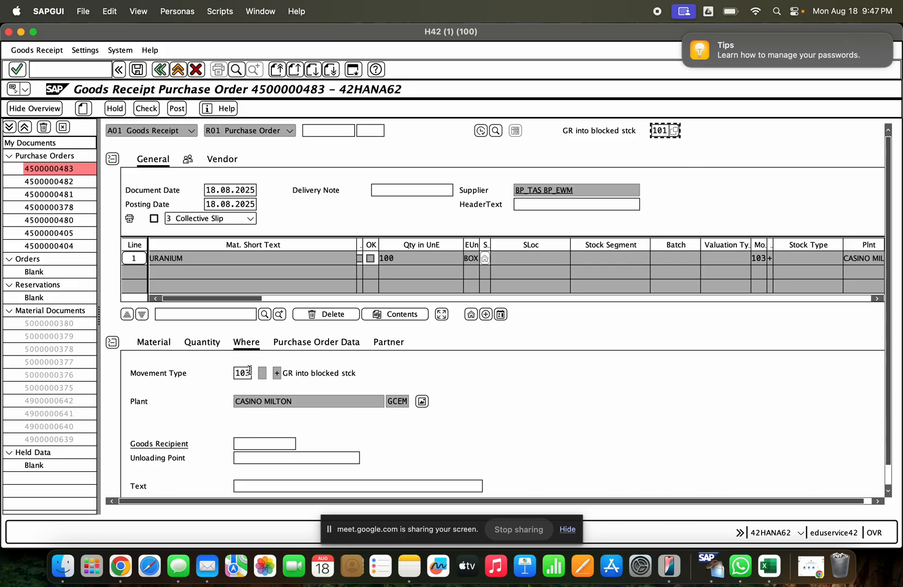
{"action": "key", "text": "Return"}
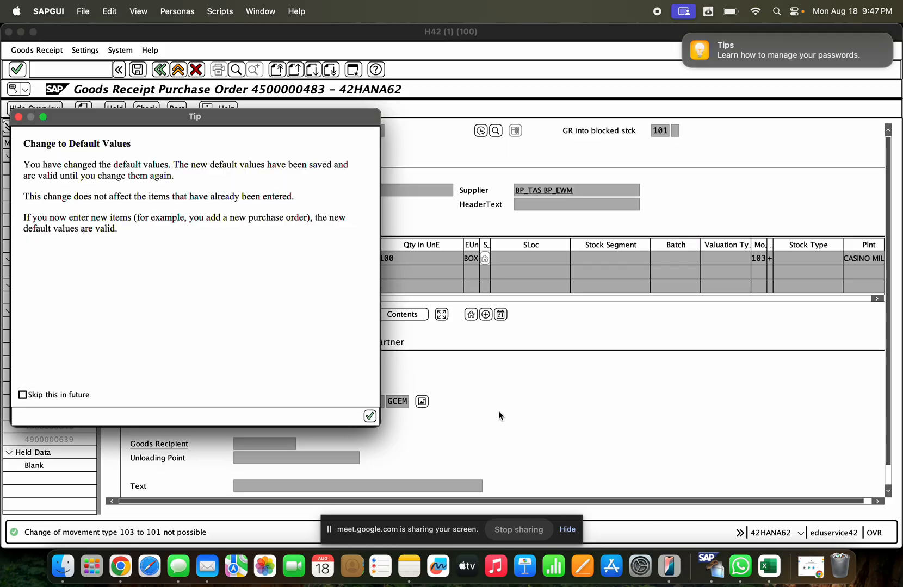
{"action": "left_click", "coordinate": [367, 414]}
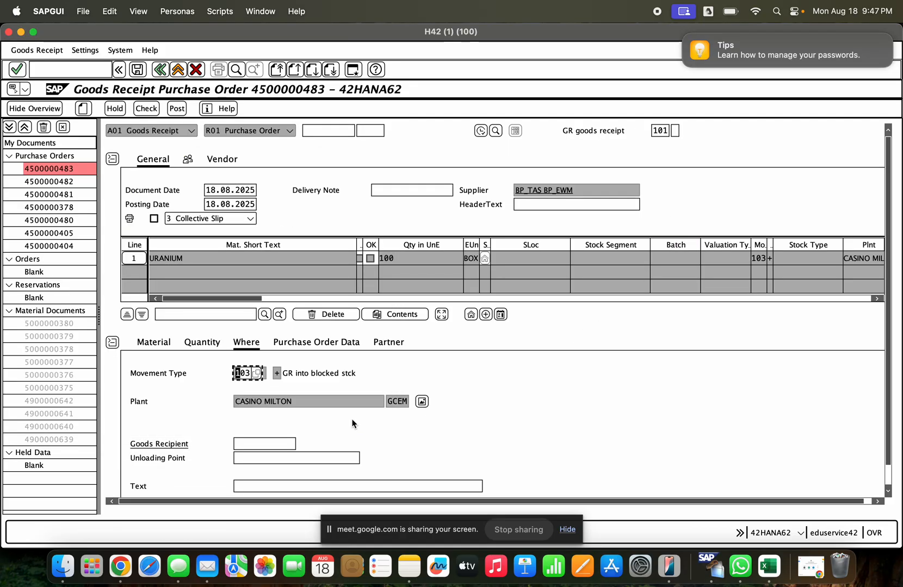
{"action": "key", "text": "Return"}
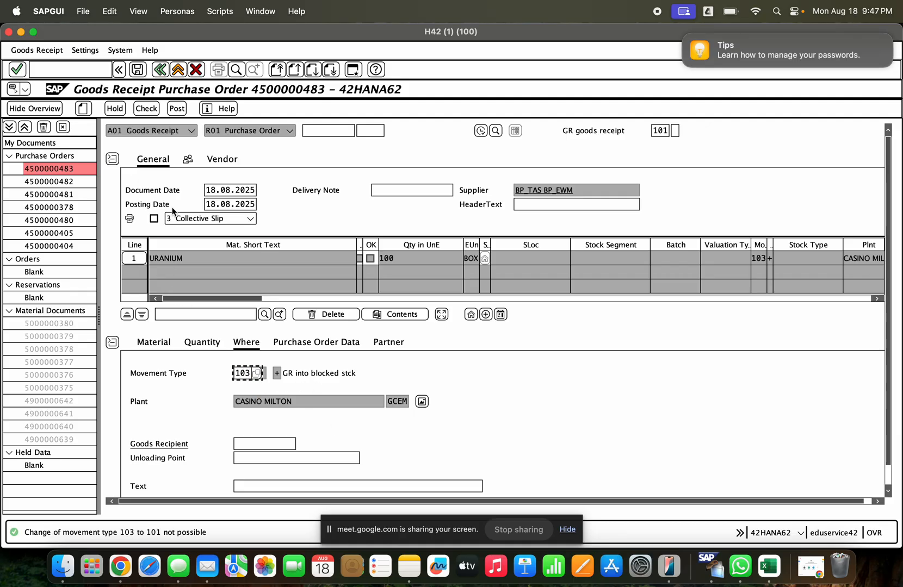
- Restart the goods receipt without saving and reload the copied purchase order under movement type 101
{"action": "left_click", "coordinate": [87, 108]}
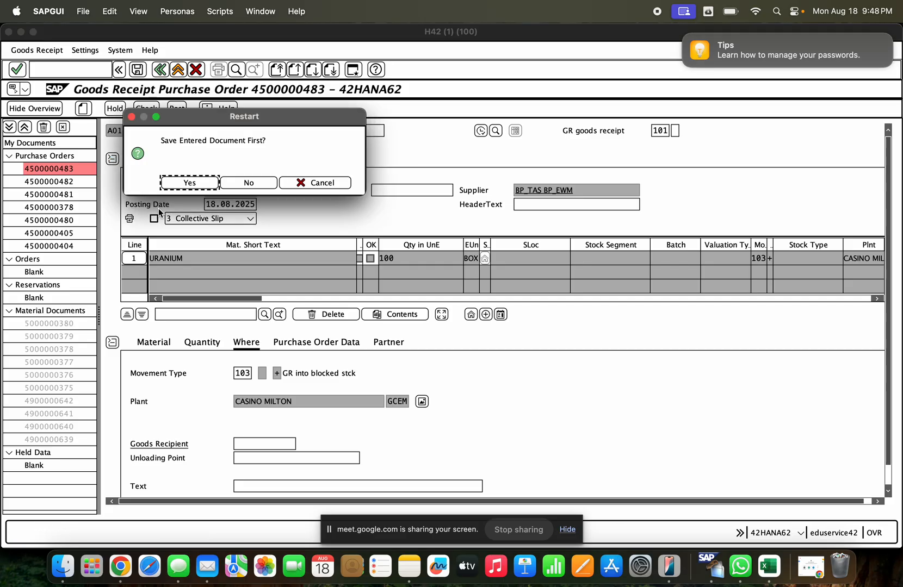
{"action": "left_click", "coordinate": [260, 182]}
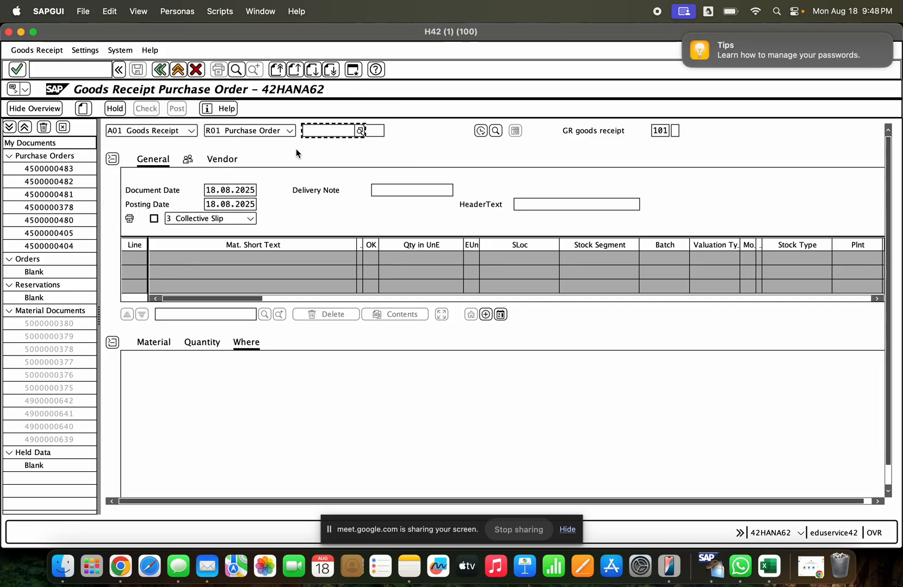
{"action": "key", "text": "super+v"}
{"action": "key", "text": "Return"}
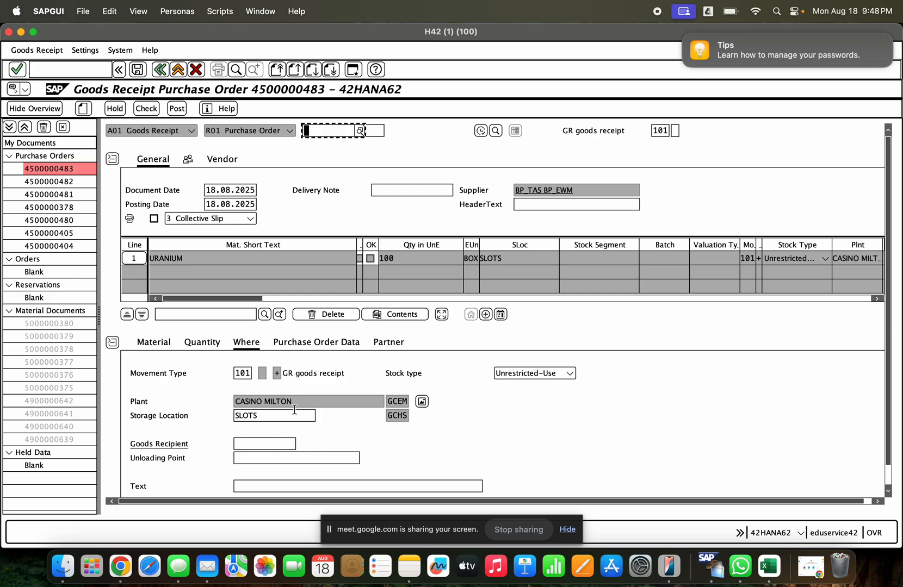
- Review the URANIUM item's details, mark it as Item OK, then check and post the goods receipt
{"action": "left_click", "coordinate": [317, 416]}
{"action": "left_click", "coordinate": [209, 346]}
{"action": "left_click", "coordinate": [158, 349]}
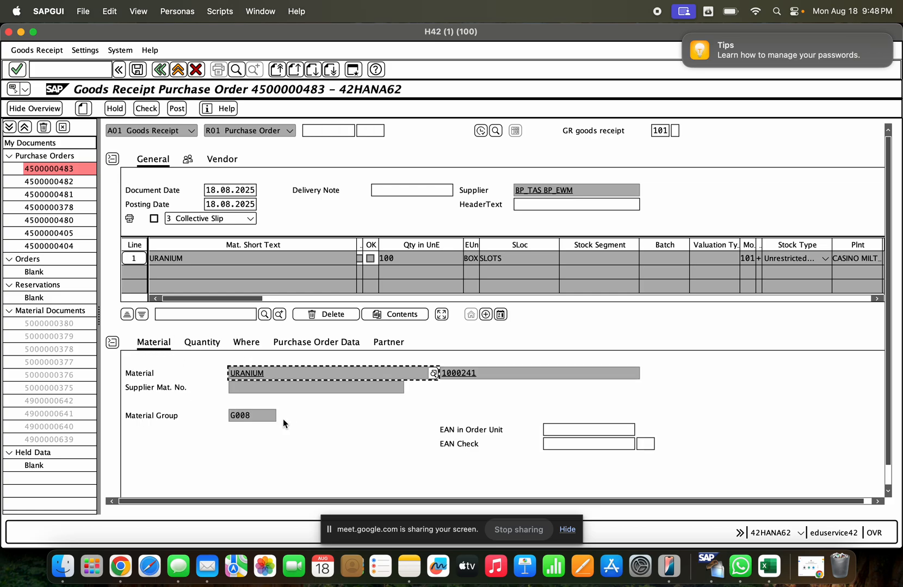
{"action": "scroll", "coordinate": [881, 473], "scroll_direction": "down", "scroll_amount": 2}
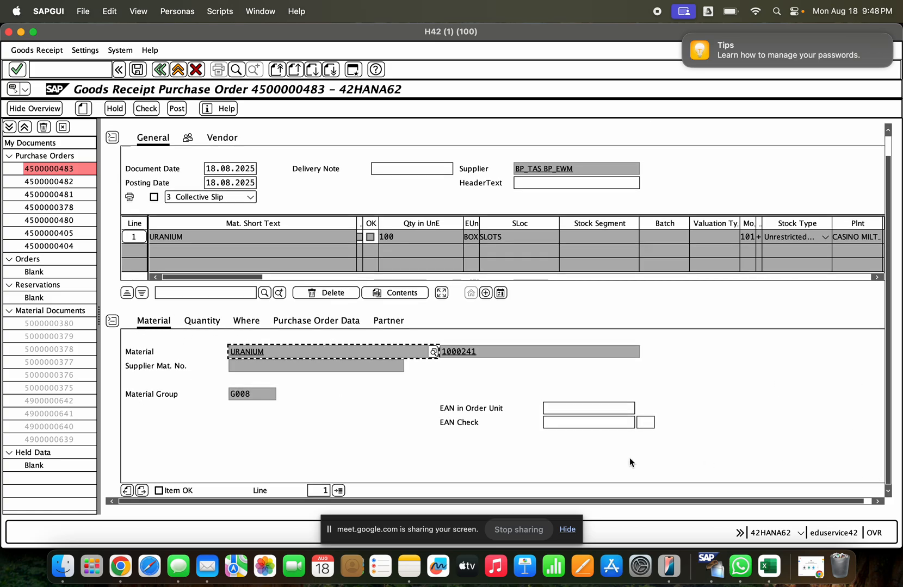
{"action": "left_click", "coordinate": [159, 490]}
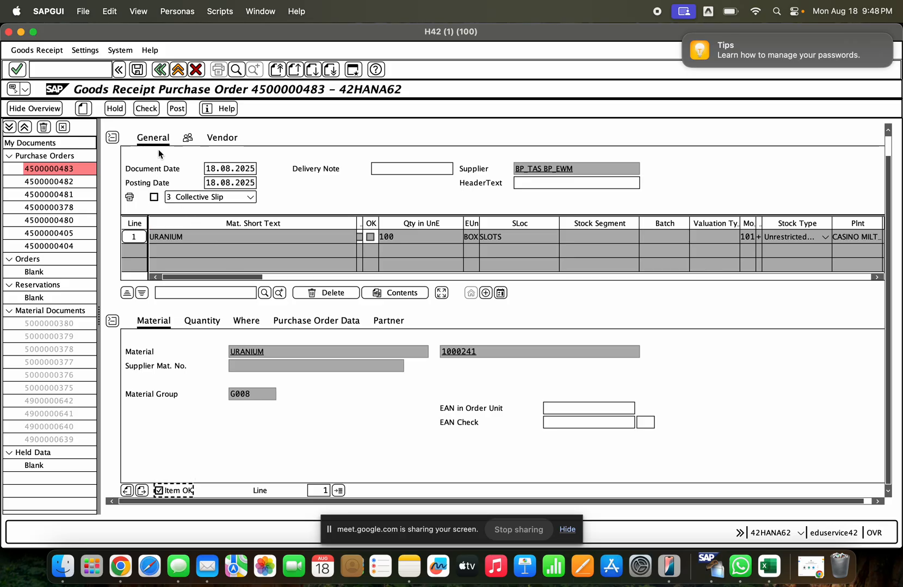
{"action": "left_click", "coordinate": [146, 109]}
{"action": "left_click", "coordinate": [181, 108]}
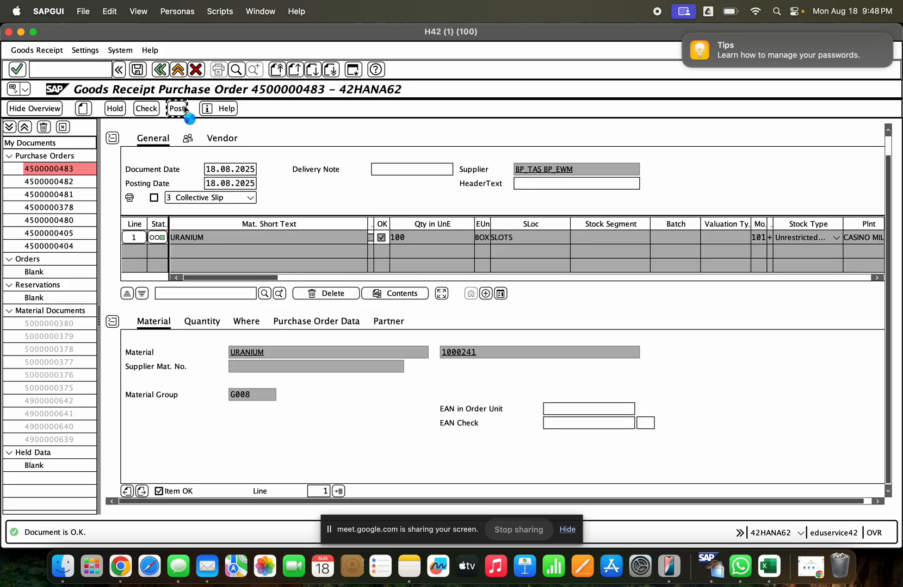
- Display the newly posted material document and show the item's Where details
{"action": "left_click", "coordinate": [175, 132]}
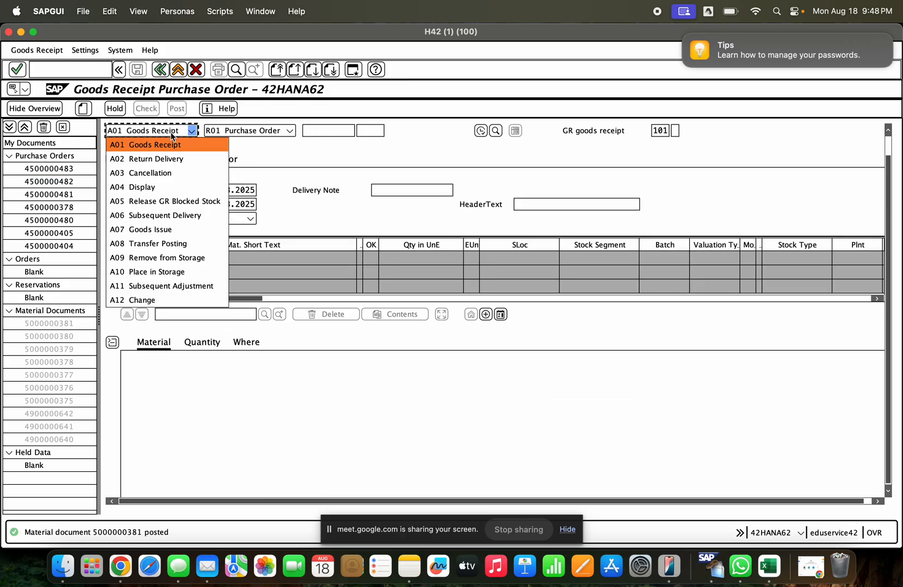
{"action": "left_click", "coordinate": [174, 187]}
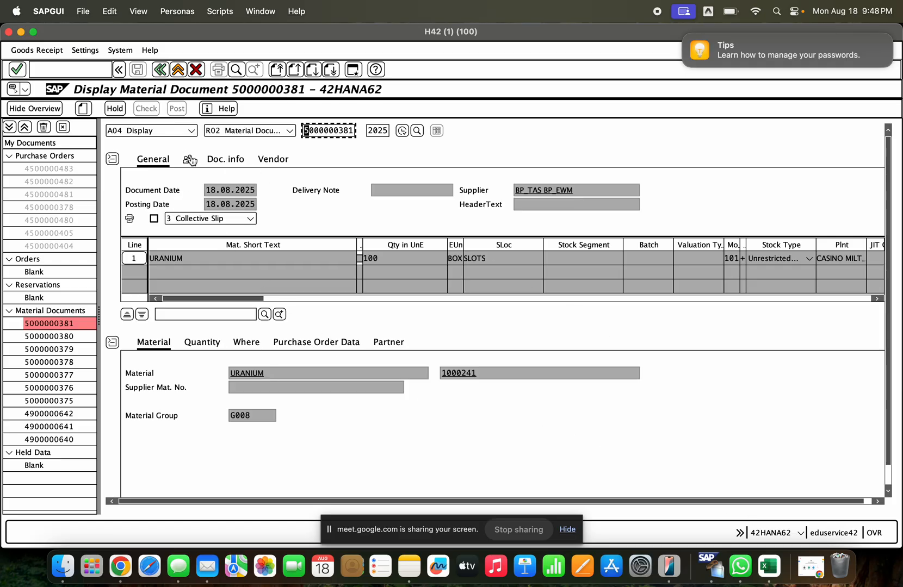
{"action": "left_click", "coordinate": [242, 343]}
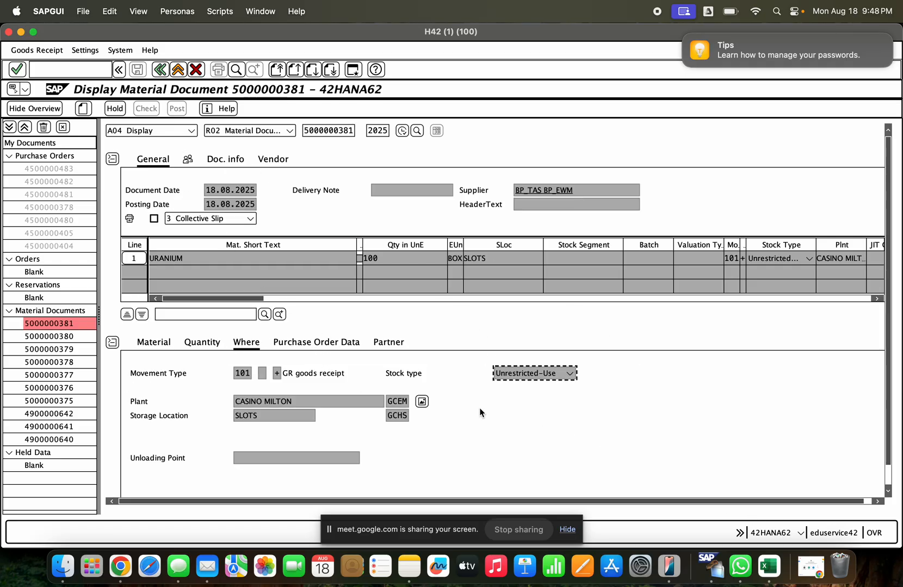
- Examine the unrestricted-use stock of GCHS SLOTS in the item's stock overview, then return to the material document
{"action": "left_click", "coordinate": [421, 402]}
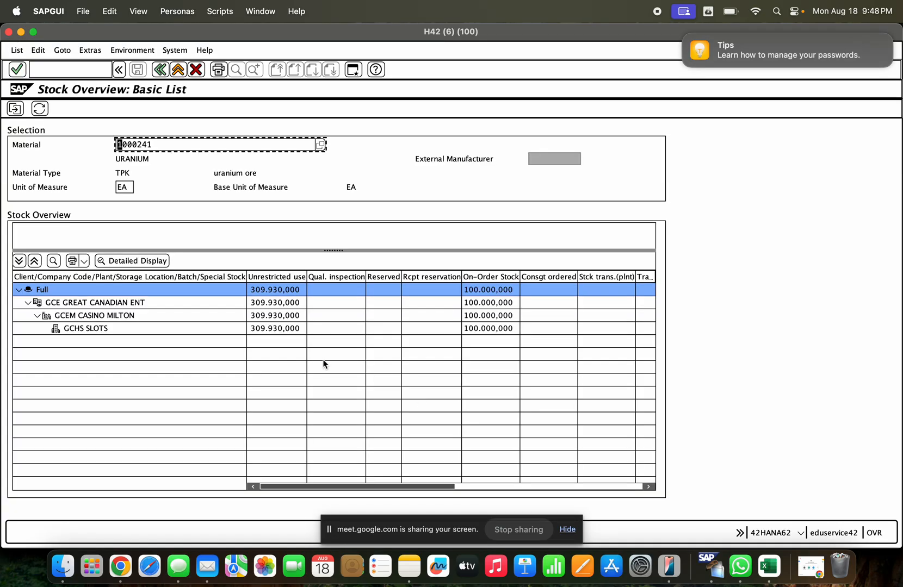
{"action": "left_click", "coordinate": [274, 330]}
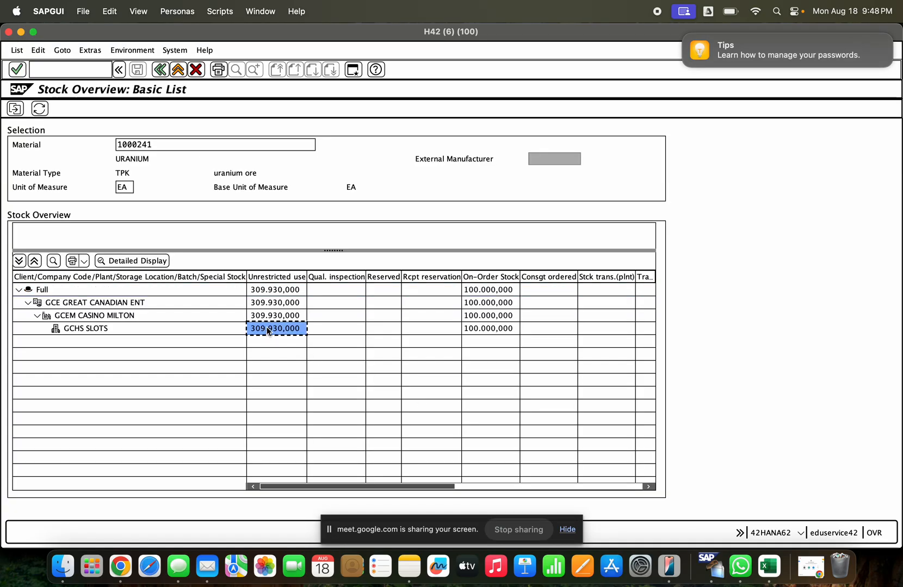
{"action": "left_click", "coordinate": [160, 69]}
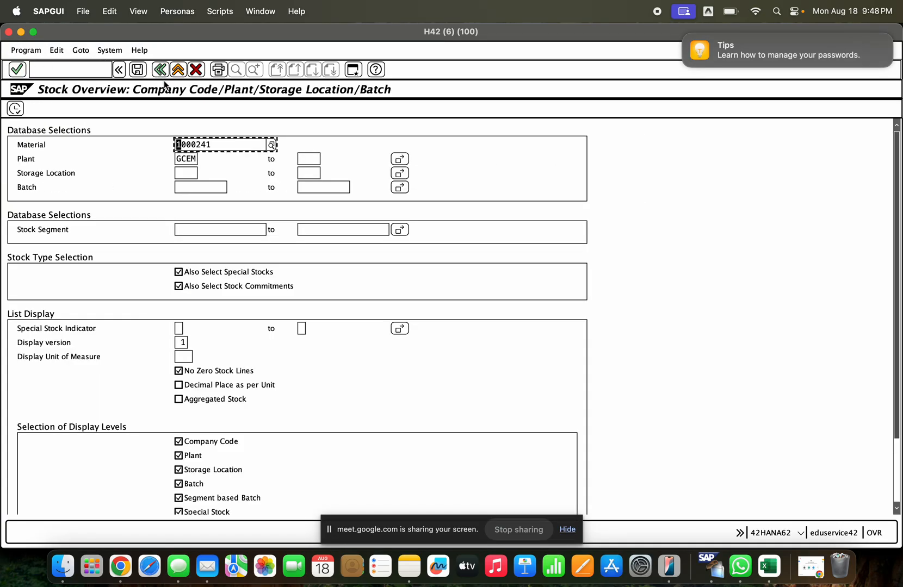
{"action": "left_click", "coordinate": [160, 69]}
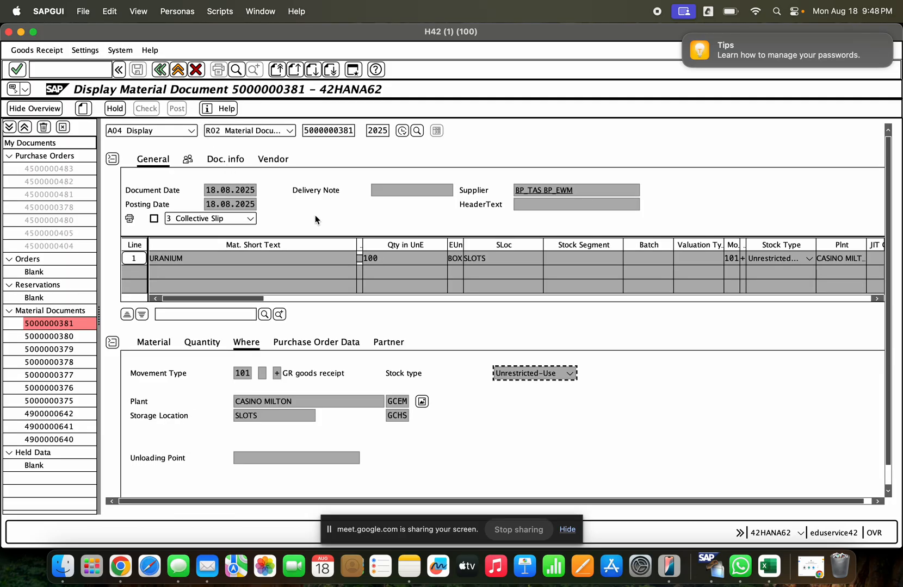
- Load the posted goods receipt's material document for a return delivery
{"action": "left_click", "coordinate": [318, 403]}
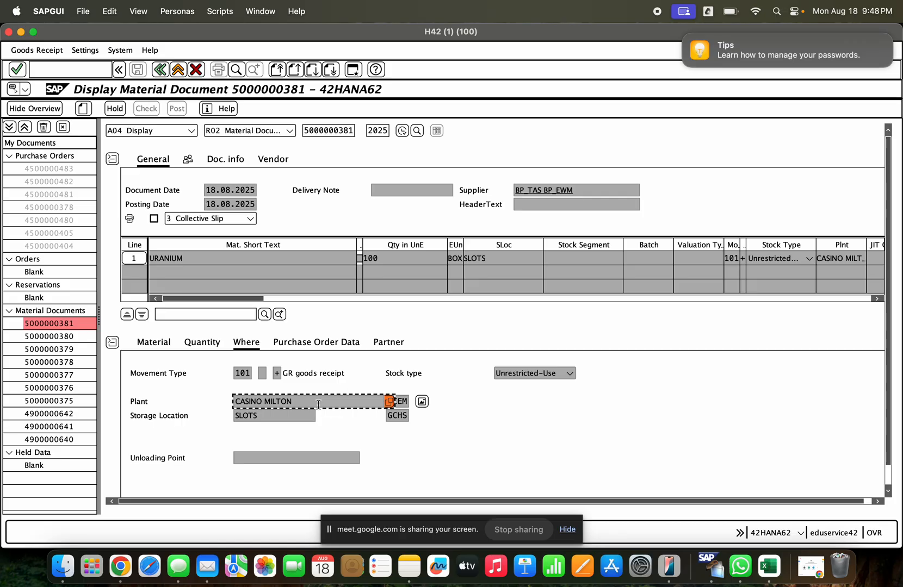
{"action": "left_click", "coordinate": [172, 131]}
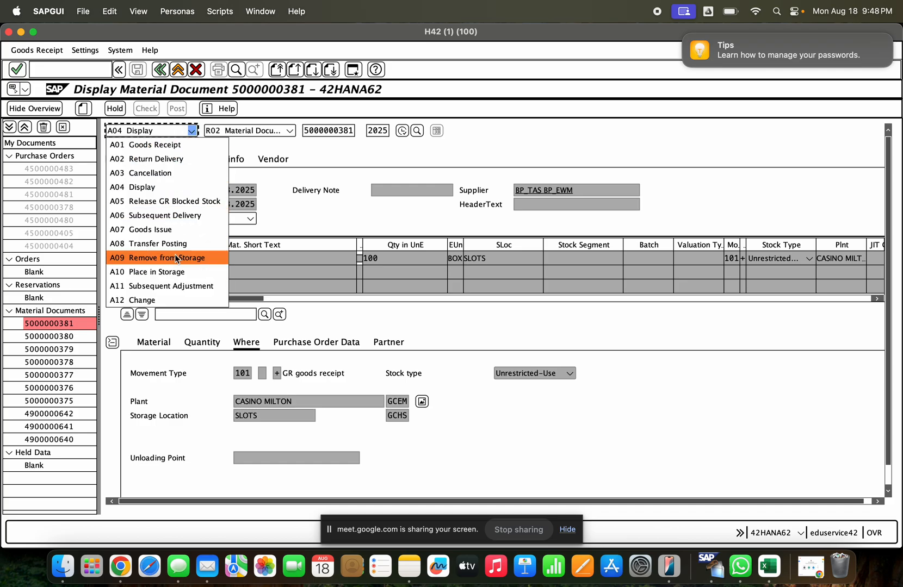
{"action": "left_click", "coordinate": [181, 160]}
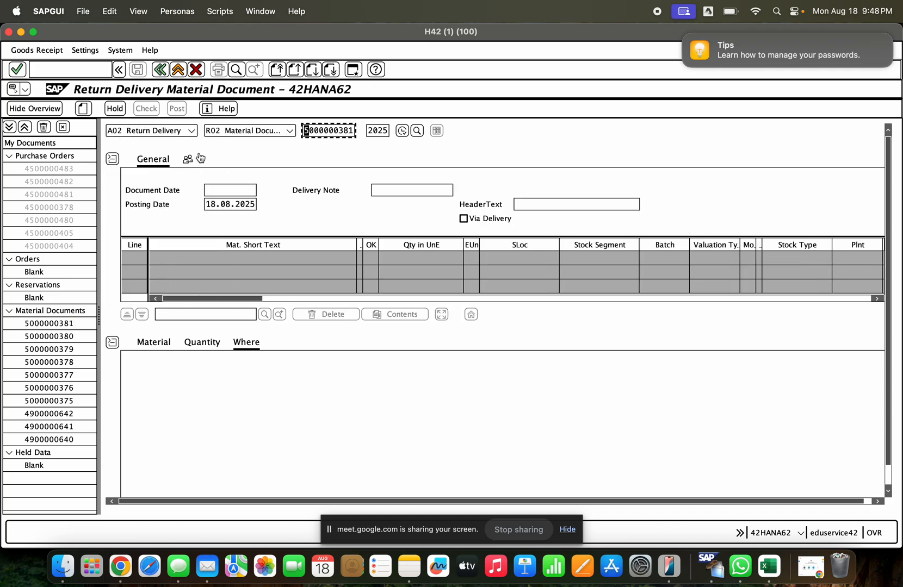
{"action": "left_click", "coordinate": [333, 130]}
{"action": "key", "text": "Return"}
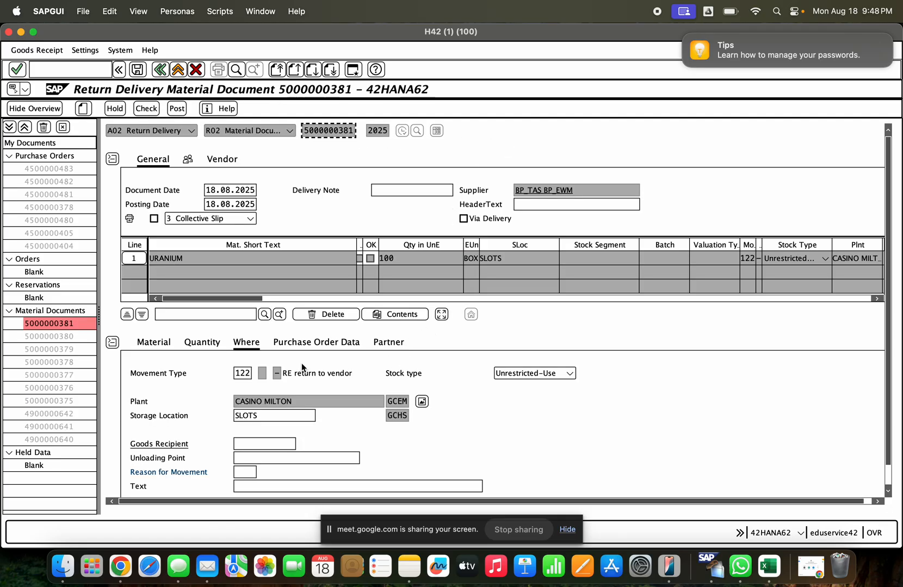
- Mark the URANIUM return as Item OK with reason for movement 0003 (Damaged), then check and post it
{"action": "double_click", "coordinate": [243, 373]}
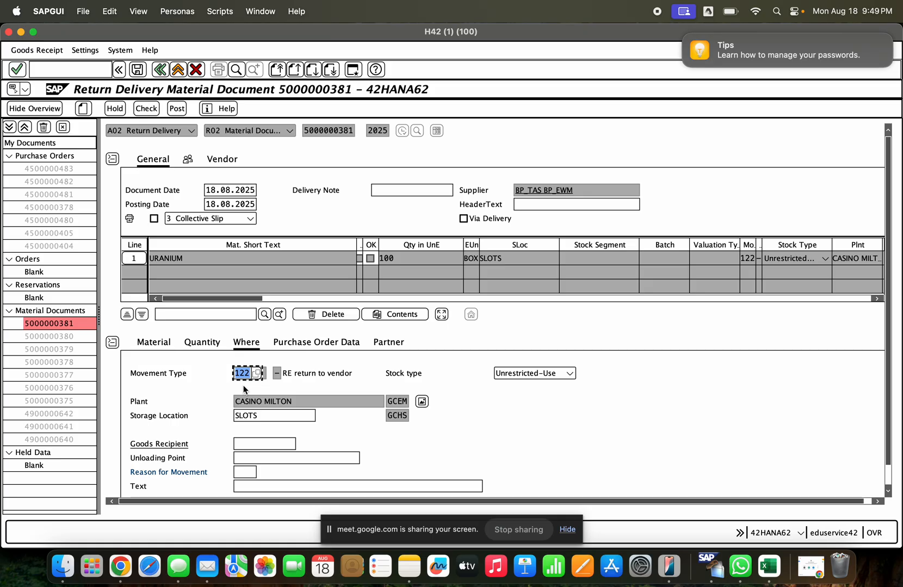
{"action": "scroll", "coordinate": [887, 471], "scroll_direction": "down", "scroll_amount": 2}
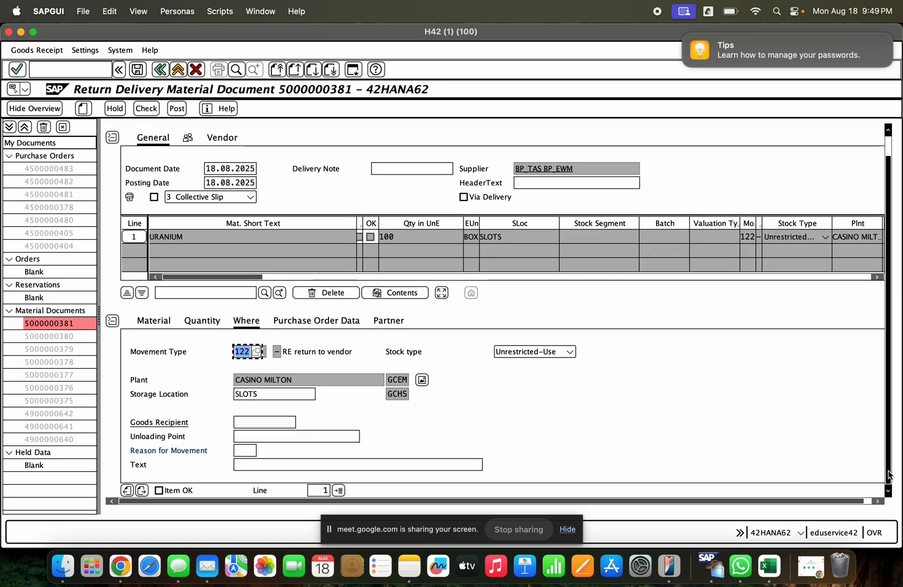
{"action": "left_click", "coordinate": [244, 450]}
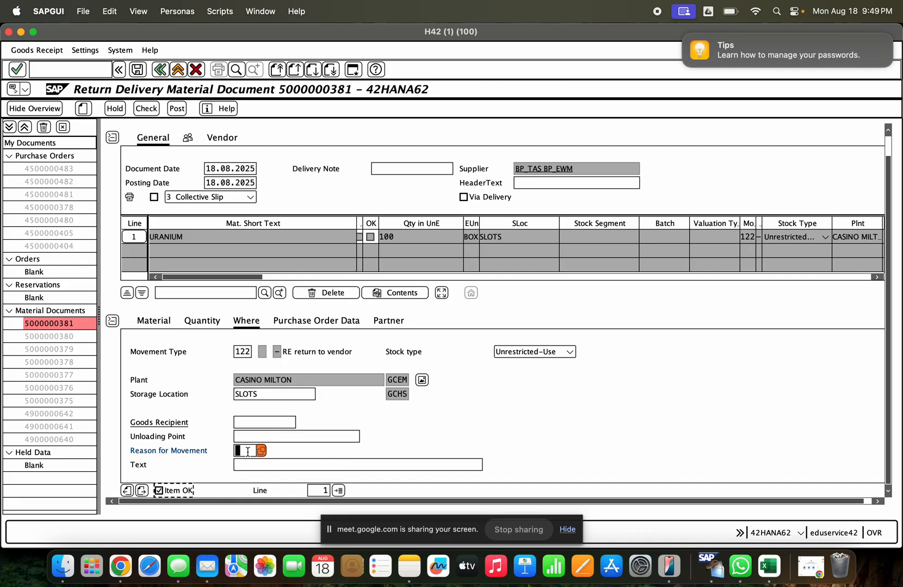
{"action": "left_click", "coordinate": [264, 450]}
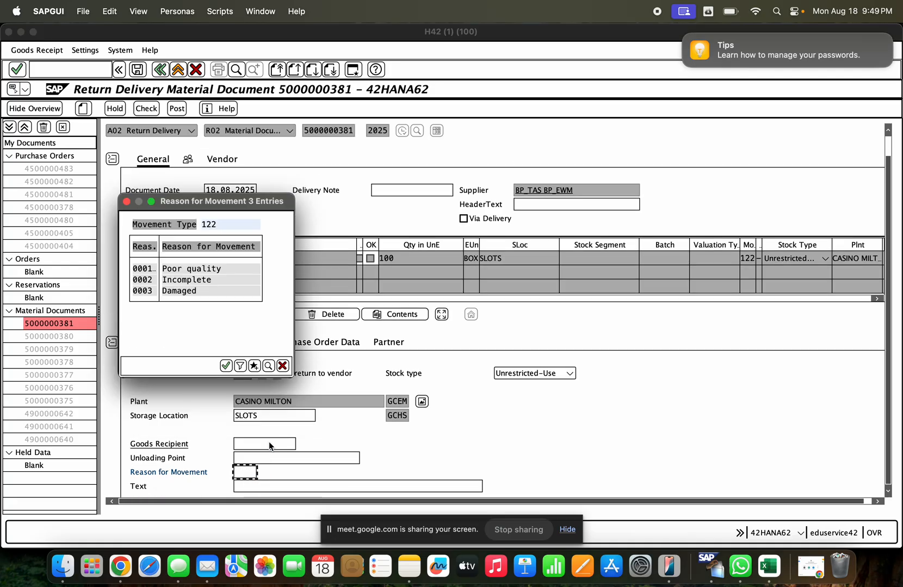
{"action": "double_click", "coordinate": [176, 294]}
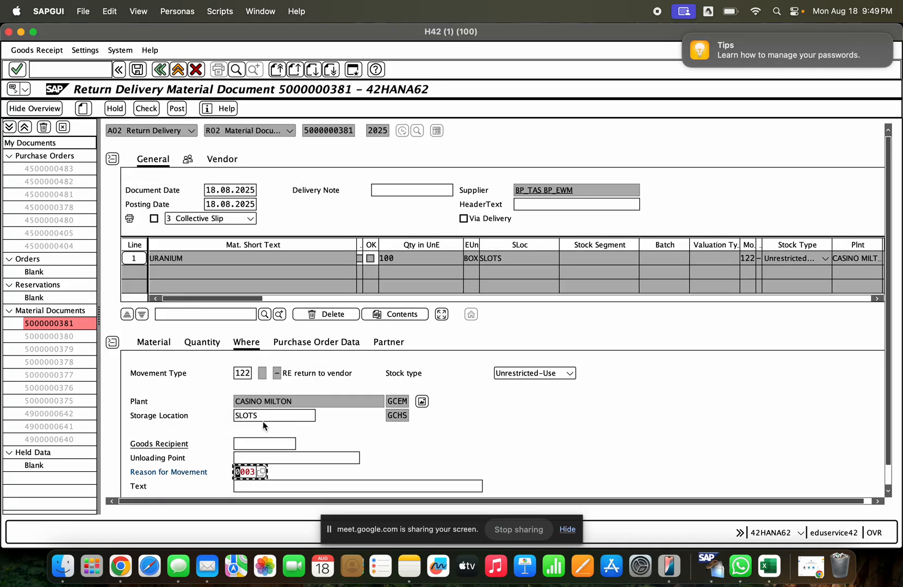
{"action": "left_click", "coordinate": [154, 111]}
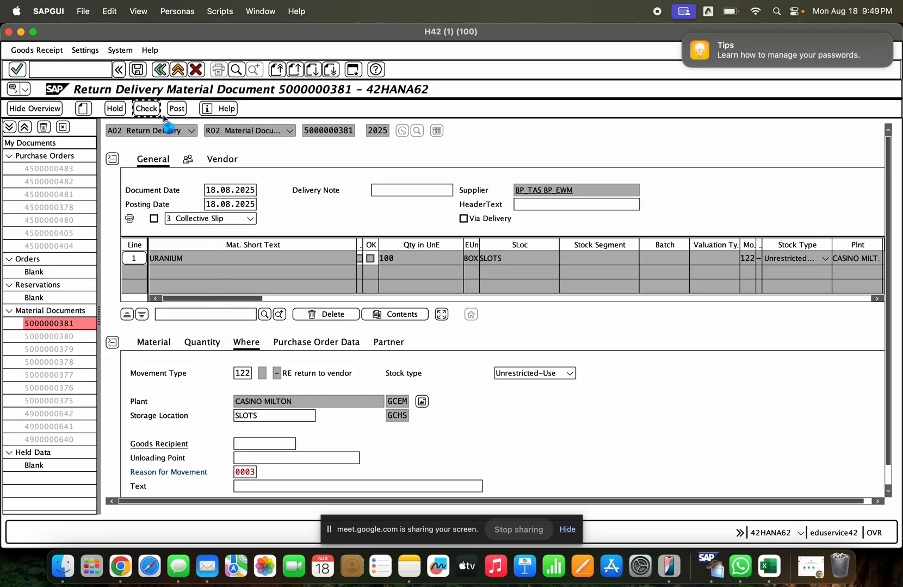
{"action": "left_click", "coordinate": [177, 109]}
- Display the posted return document and examine the URANIUM item's unrestricted-use stock in GCHS SLOTS
{"action": "left_click", "coordinate": [169, 130]}
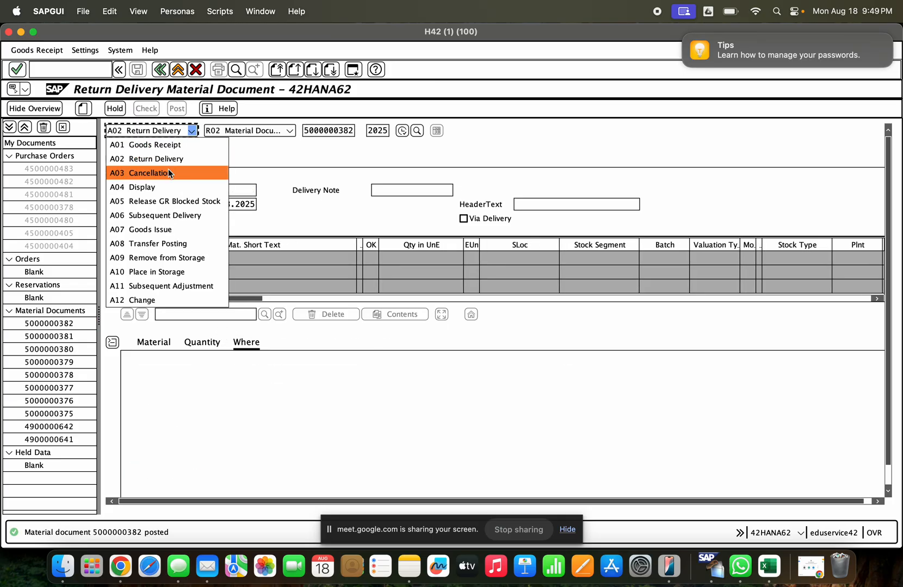
{"action": "left_click", "coordinate": [166, 181]}
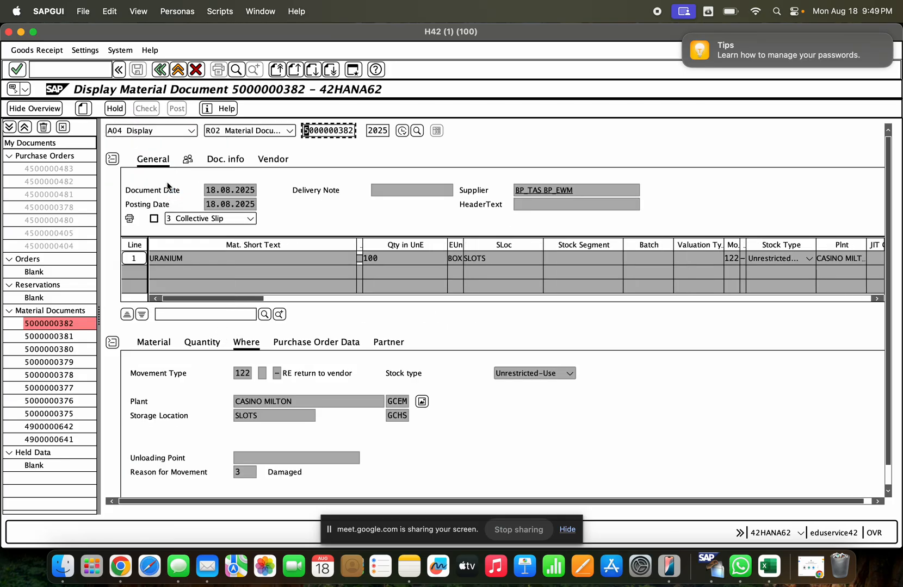
{"action": "left_click", "coordinate": [421, 401]}
{"action": "left_click", "coordinate": [273, 332]}
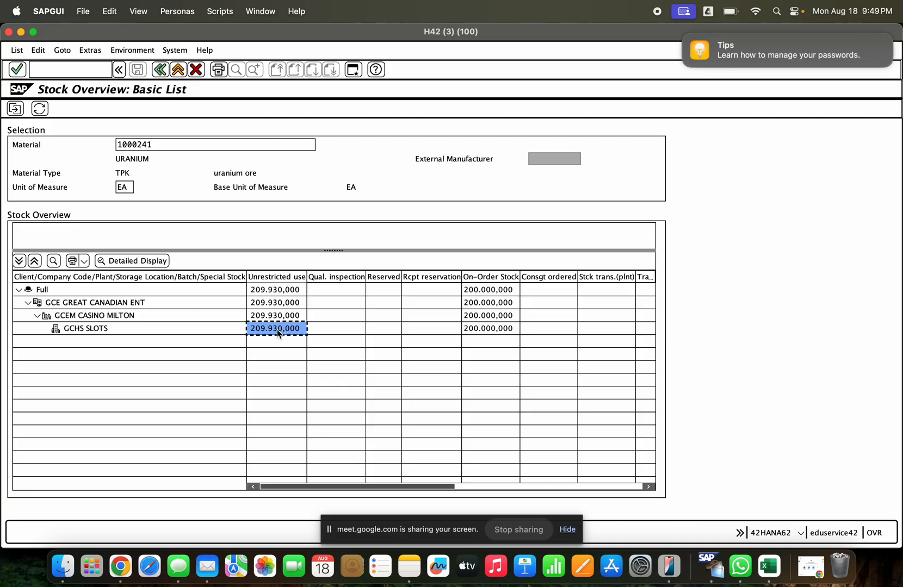
{"action": "left_click", "coordinate": [160, 69]}
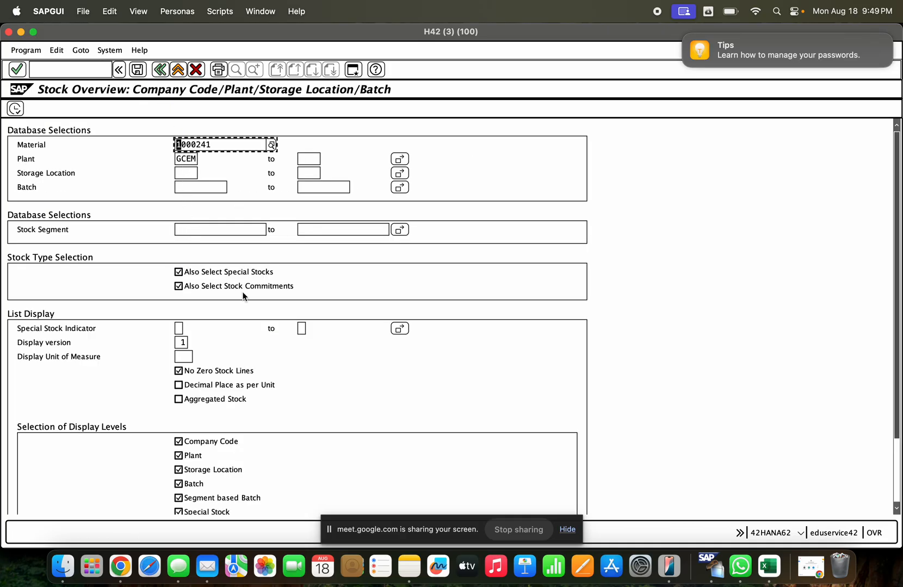
{"action": "left_click", "coordinate": [160, 69]}
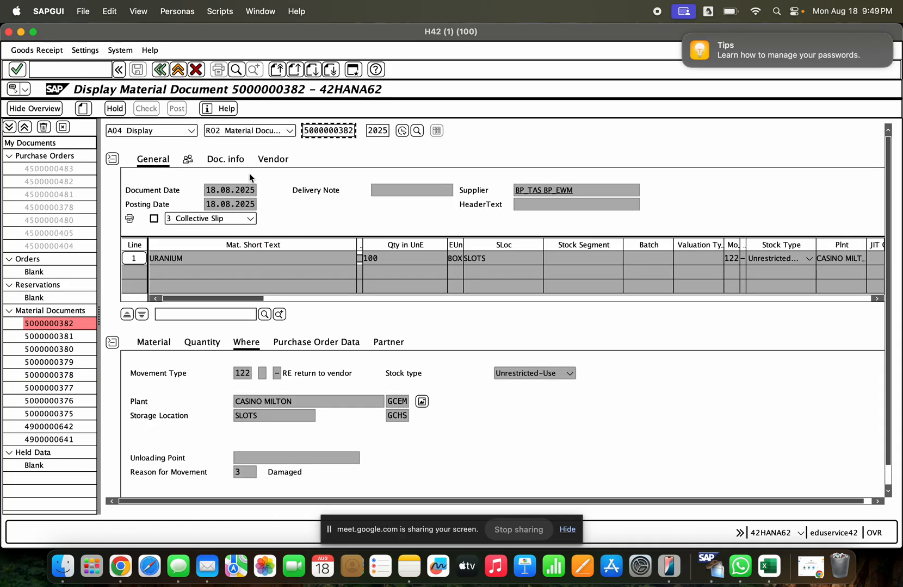
- Examine the line items of the return document's FI accounting document, then close the accounting document list
{"action": "left_click", "coordinate": [273, 159]}
{"action": "left_click", "coordinate": [225, 159]}
{"action": "left_click", "coordinate": [533, 189]}
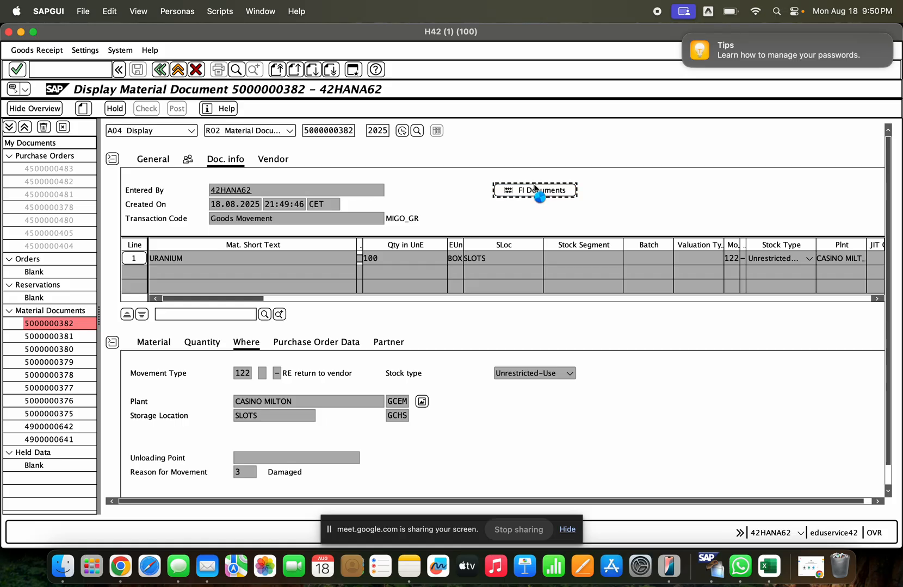
{"action": "double_click", "coordinate": [130, 103]}
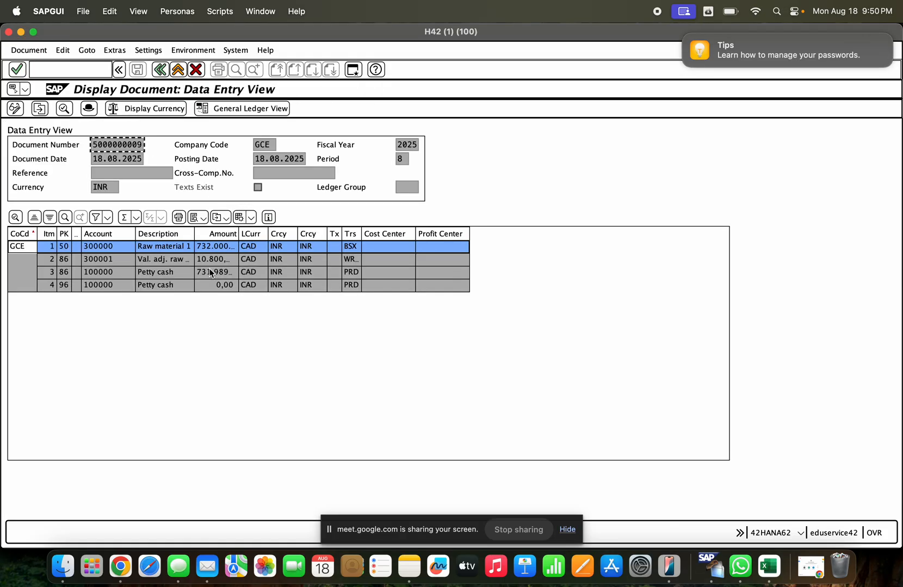
{"action": "left_click", "coordinate": [165, 74]}
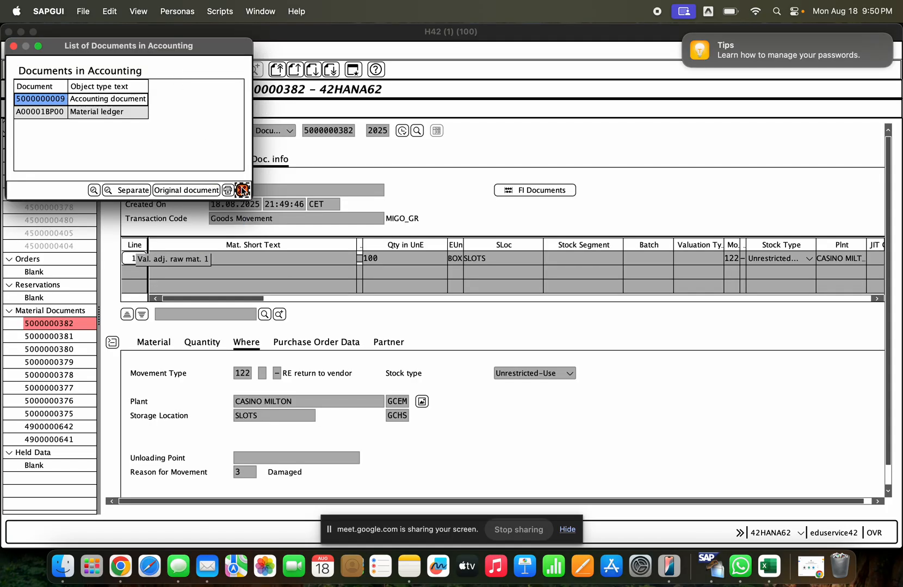
{"action": "left_click", "coordinate": [242, 190]}
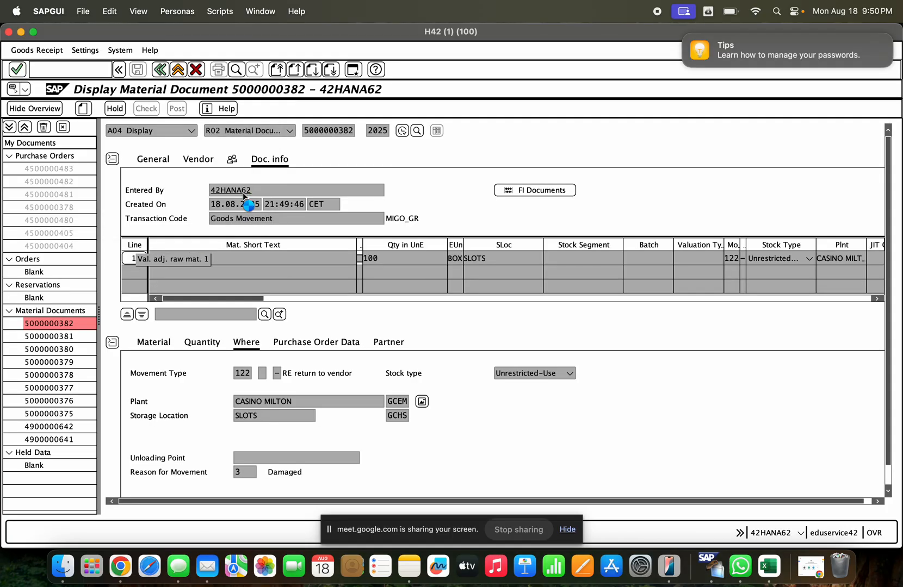
- Leave the material document display and minimize the H42 and table MARV windows to reach the EH8 debugger
{"action": "left_click", "coordinate": [159, 71]}
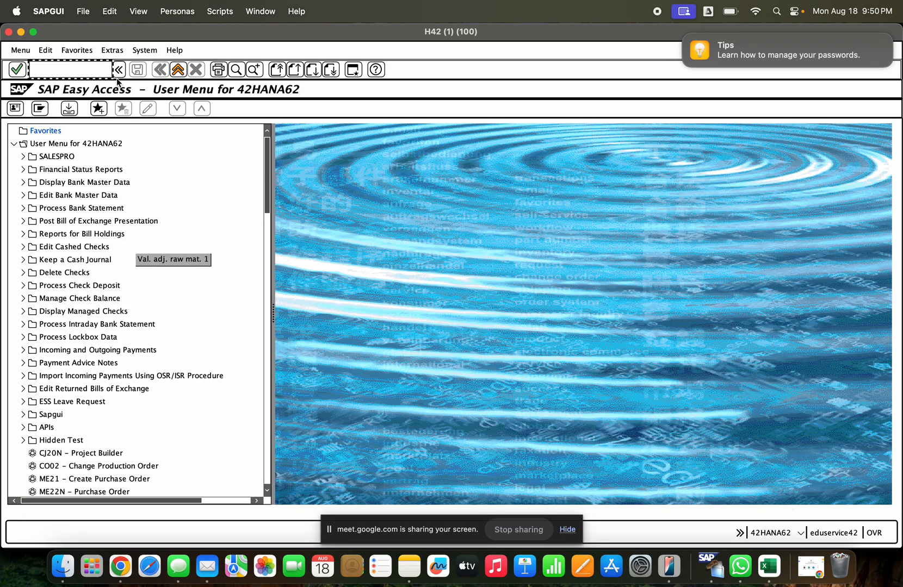
{"action": "left_click", "coordinate": [20, 32]}
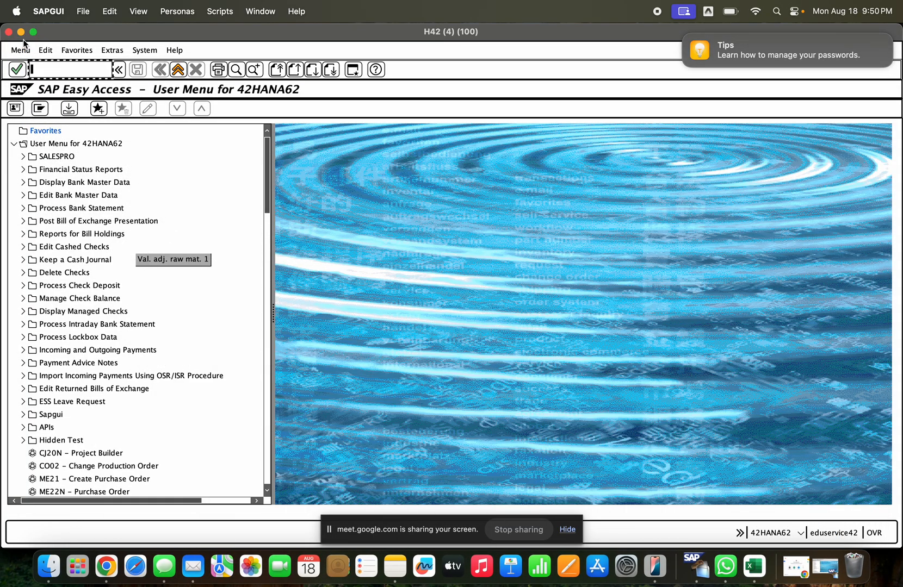
{"action": "left_click", "coordinate": [21, 33]}
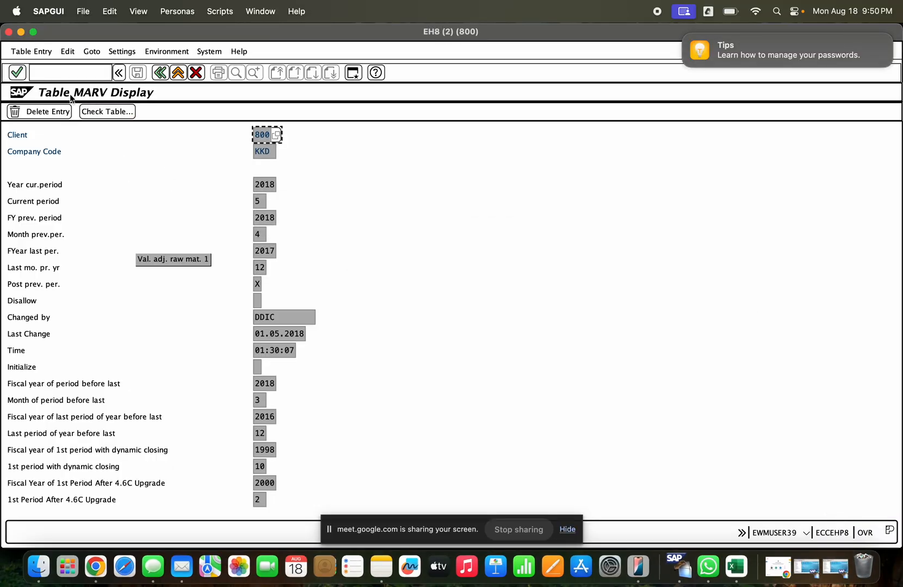
{"action": "left_click", "coordinate": [21, 32]}
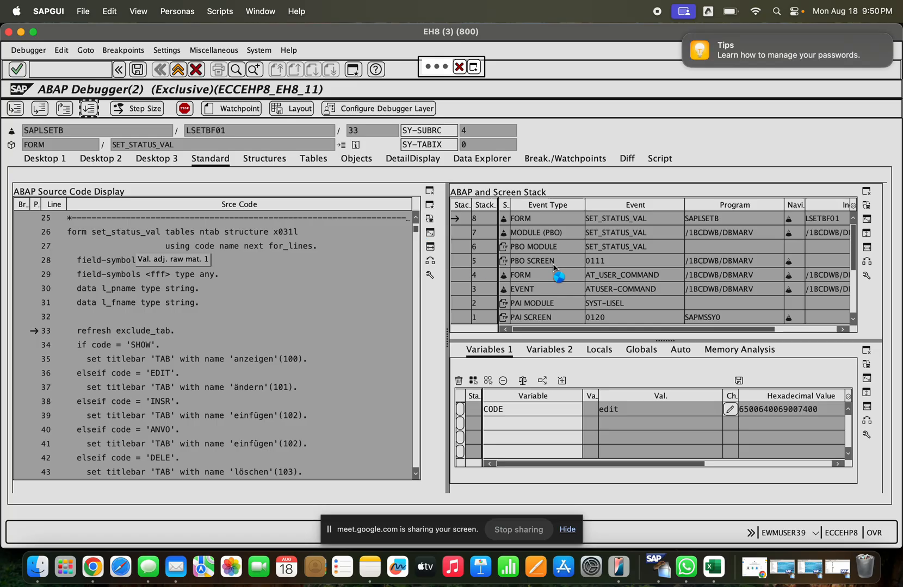
- End the EH8 ABAP debugger session and close the leftover session windows
{"action": "left_click", "coordinate": [459, 67]}
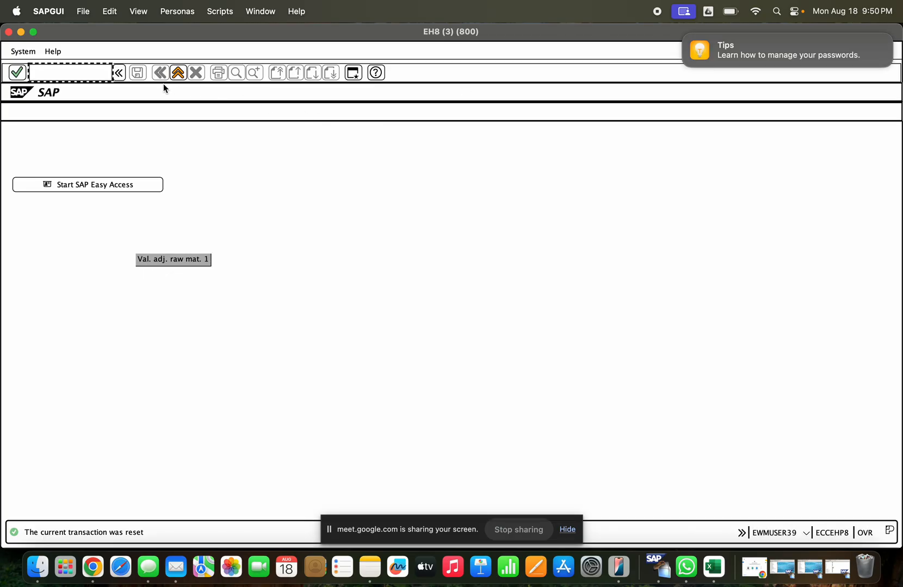
{"action": "left_click", "coordinate": [163, 75]}
{"action": "left_click", "coordinate": [175, 74]}
{"action": "left_click", "coordinate": [177, 71]}
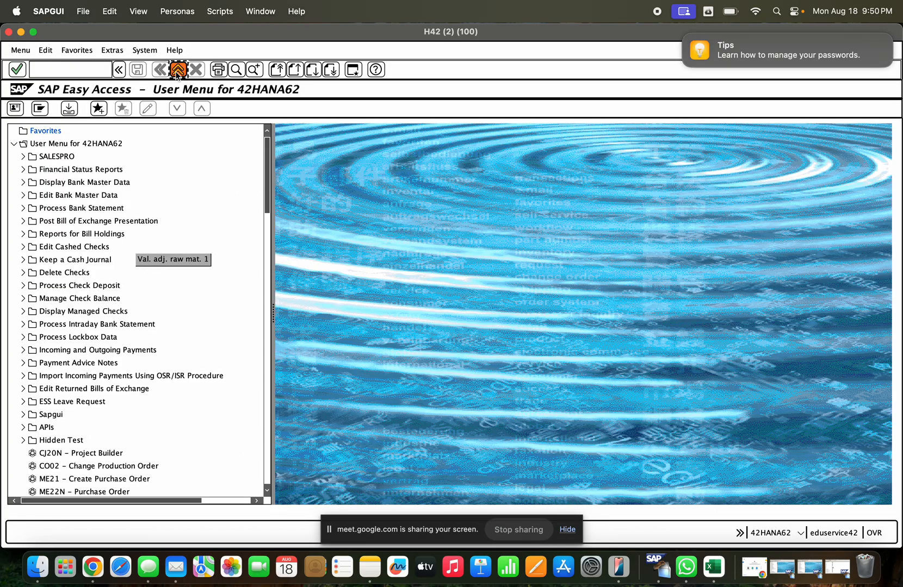
{"action": "left_click", "coordinate": [178, 71]}
{"action": "left_click", "coordinate": [174, 75]}
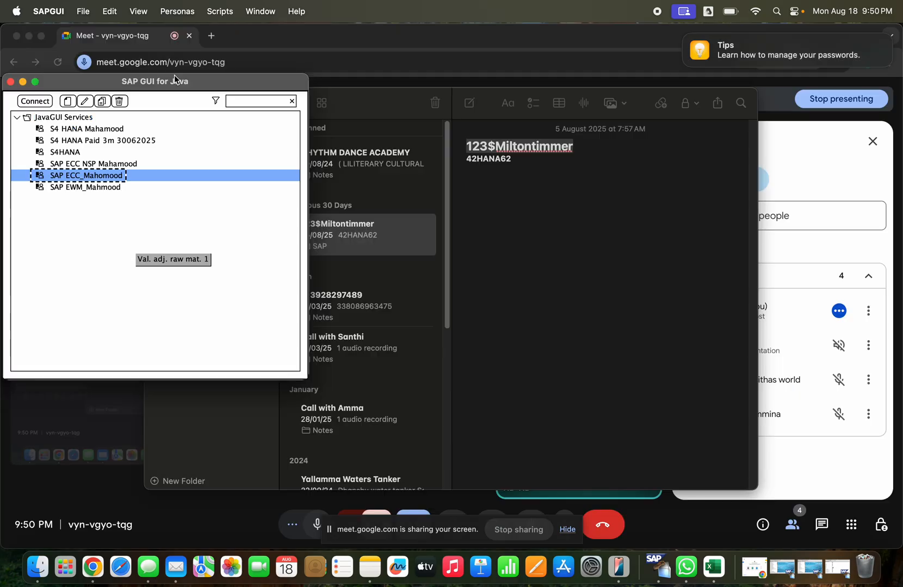
- Restore the EH8 table MARV window, return to its entry list and display the entry for company code KKD
{"action": "left_click", "coordinate": [832, 567]}
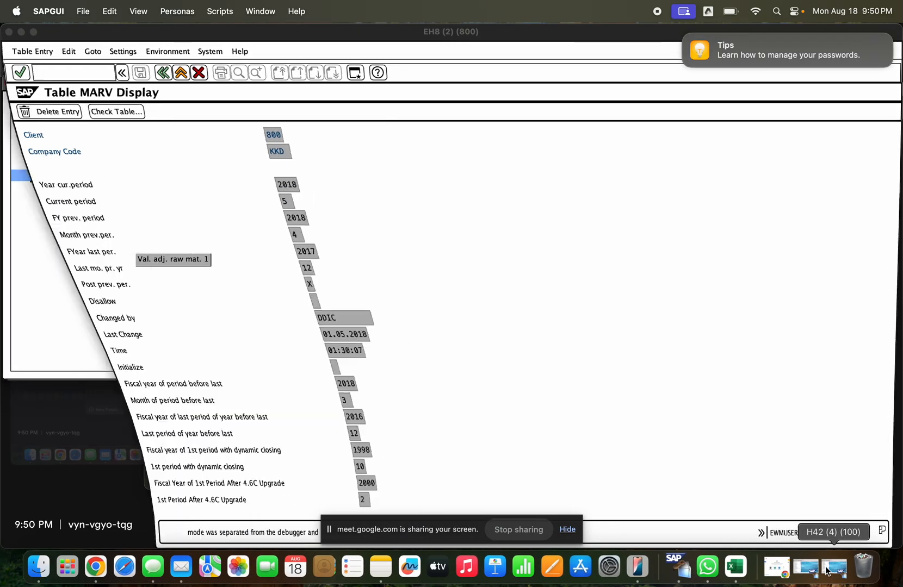
{"action": "left_click", "coordinate": [160, 73]}
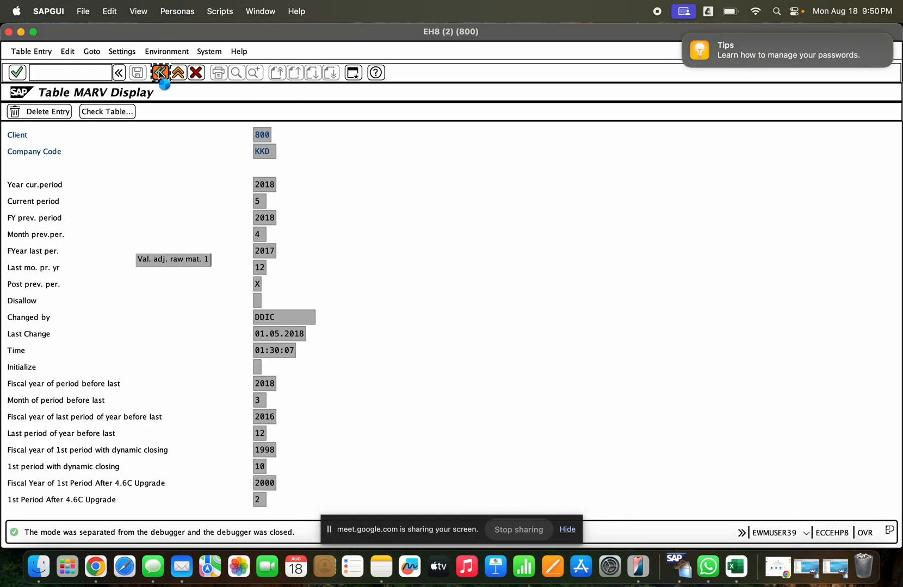
{"action": "left_click", "coordinate": [63, 73]}
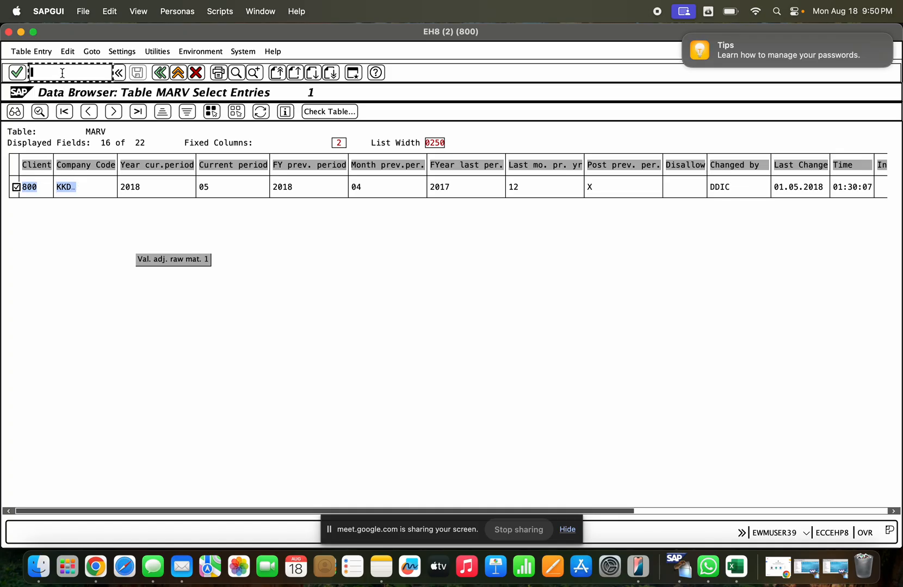
{"action": "type", "text": "/"}
{"action": "key", "text": "BackSpace"}
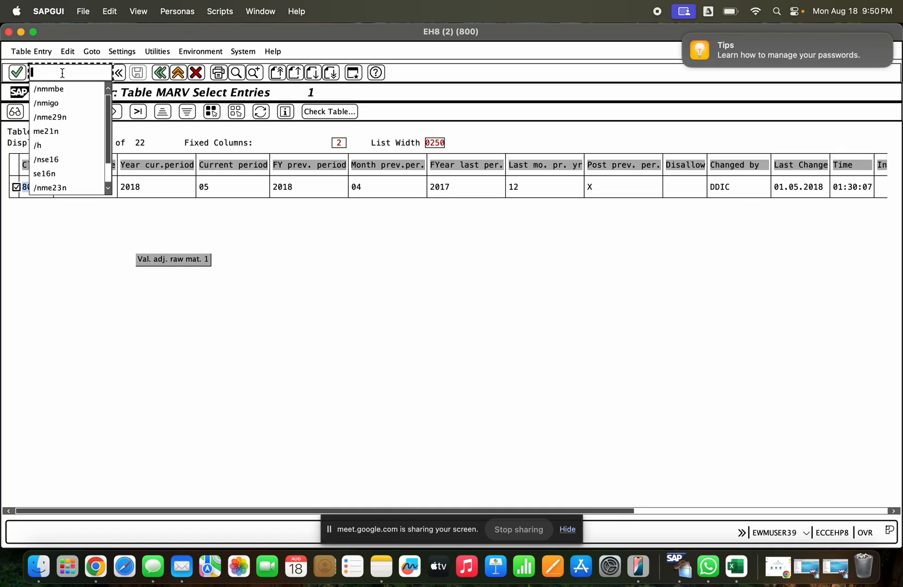
{"action": "left_click", "coordinate": [48, 265]}
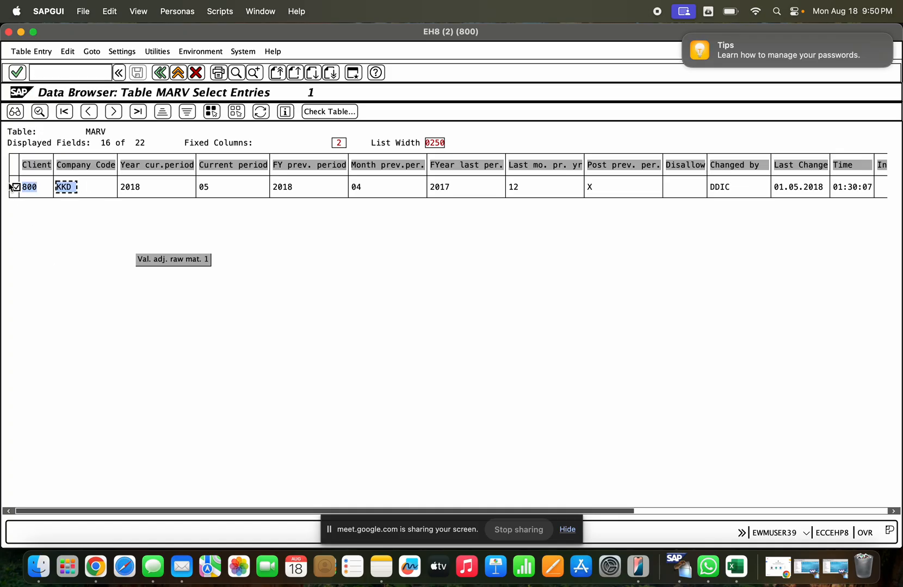
{"action": "left_click", "coordinate": [13, 116]}
- Switch on debugging with /h and start the ABAP debugger from the MARV entry display
{"action": "left_click", "coordinate": [57, 72]}
{"action": "type", "text": "/h"}
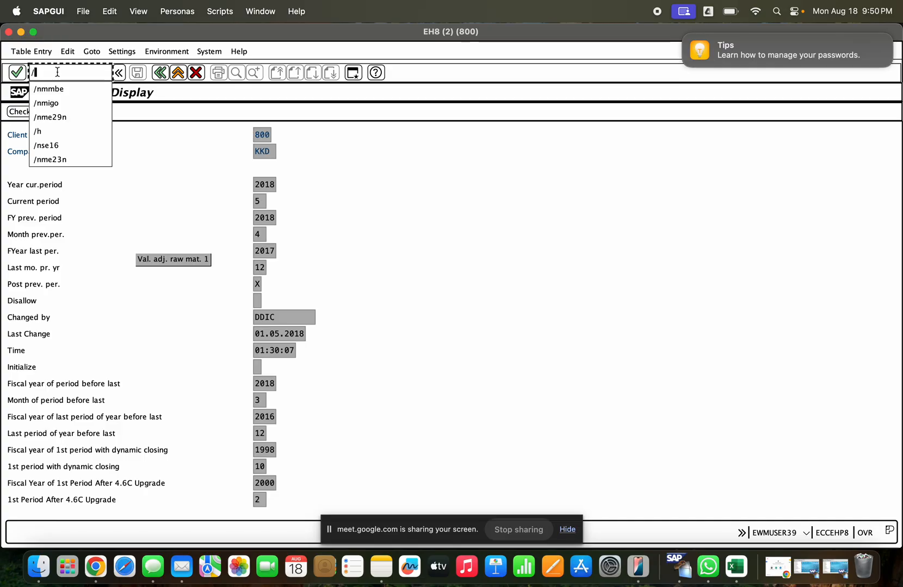
{"action": "key", "text": "Return"}
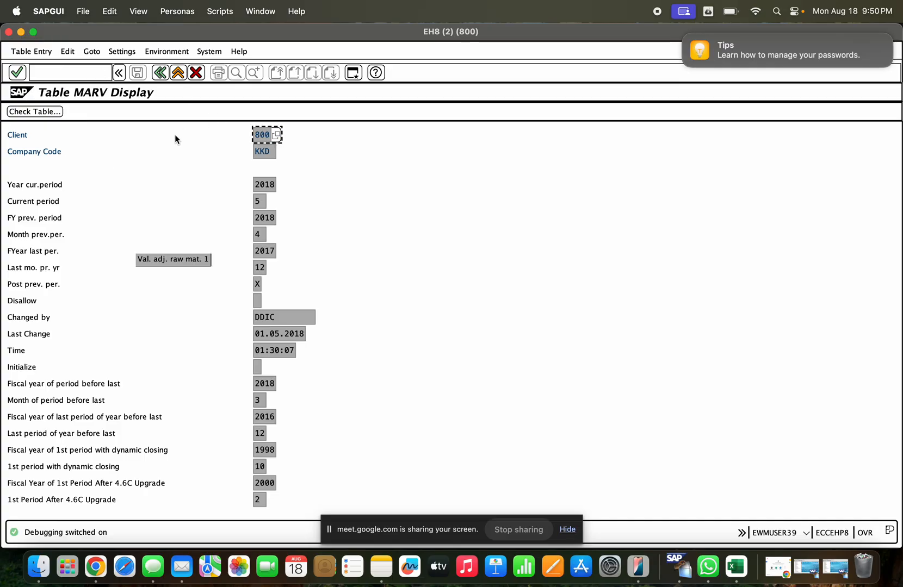
{"action": "left_click", "coordinate": [269, 184]}
{"action": "key", "text": "Return"}
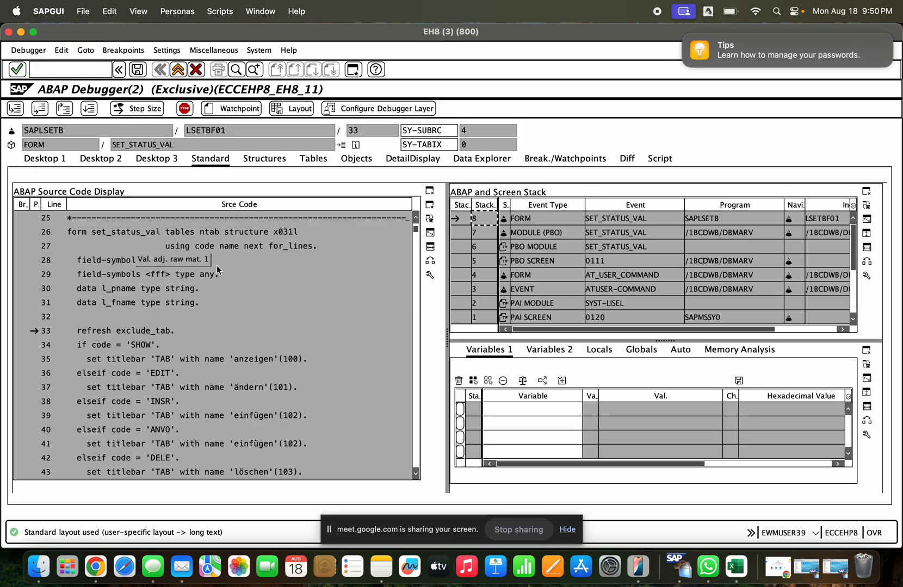
- Add the variable CODE to the debugger's variable list, set its value to EDIT and continue program execution
{"action": "double_click", "coordinate": [107, 345]}
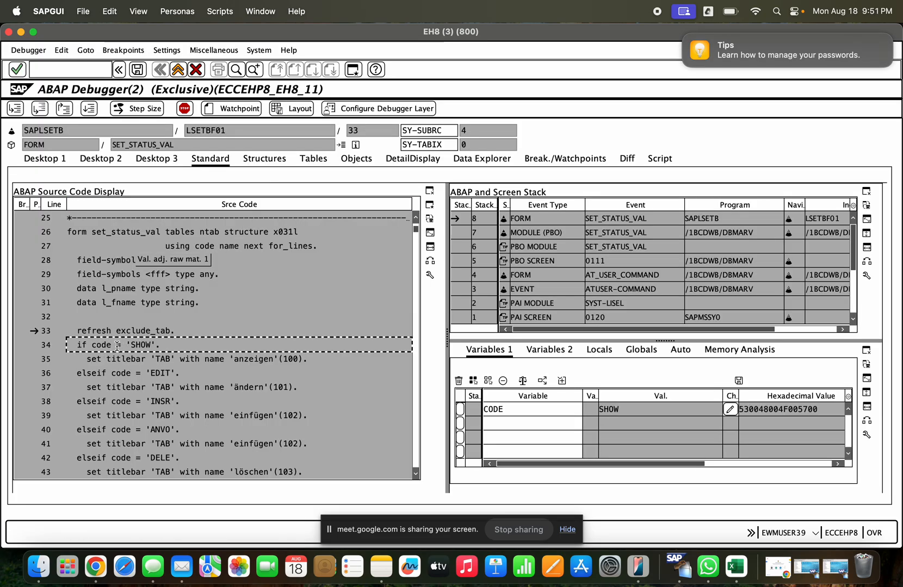
{"action": "left_click", "coordinate": [731, 410]}
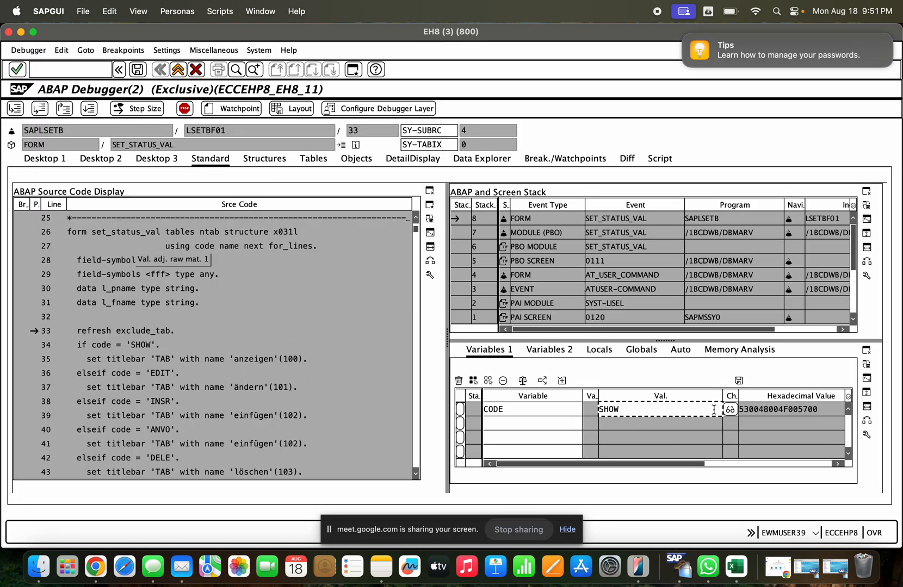
{"action": "type", "text": "EI"}
{"action": "key", "text": "BackSpace"}
{"action": "type", "text": "DIT"}
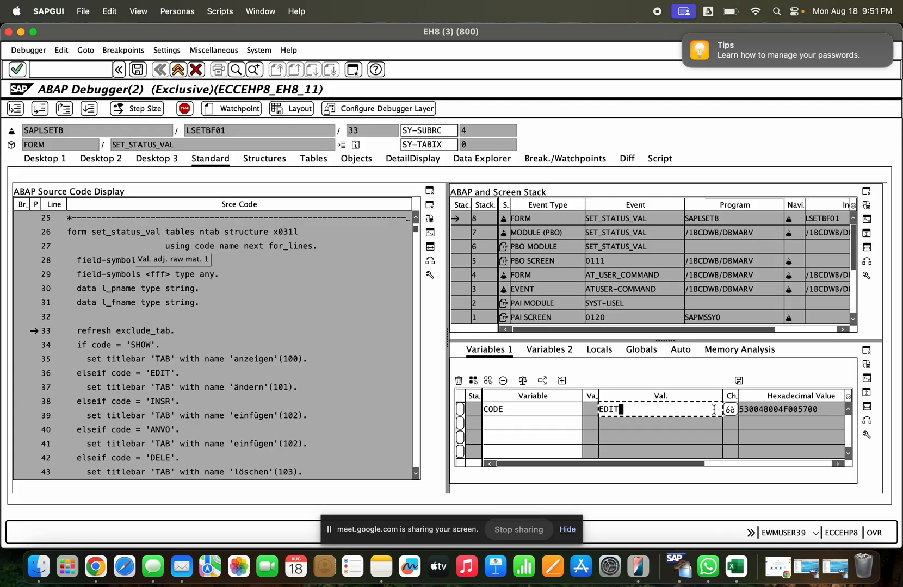
{"action": "key", "text": "Return"}
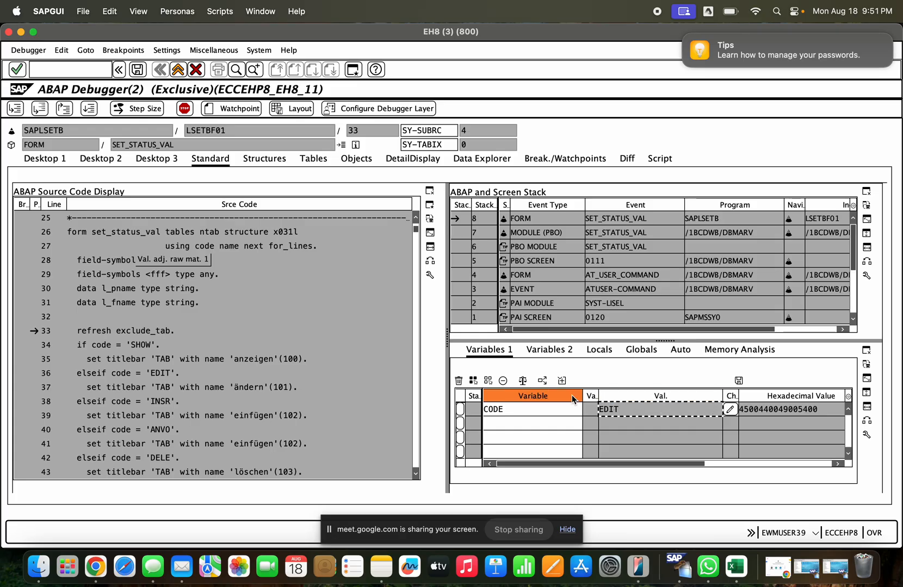
{"action": "left_click", "coordinate": [87, 111]}
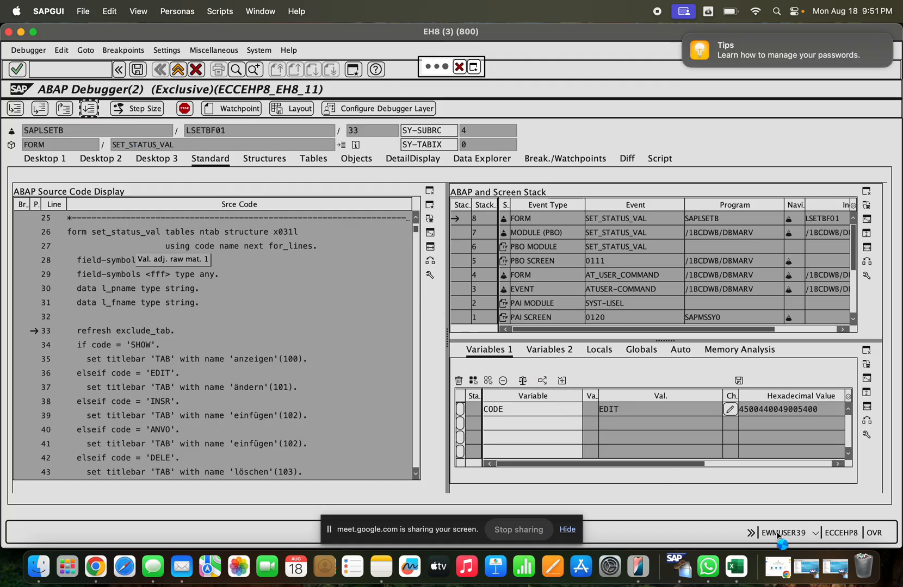
- Restore the minimized H42 windows and start transaction ME21N to create a purchase order
{"action": "left_click", "coordinate": [806, 565]}
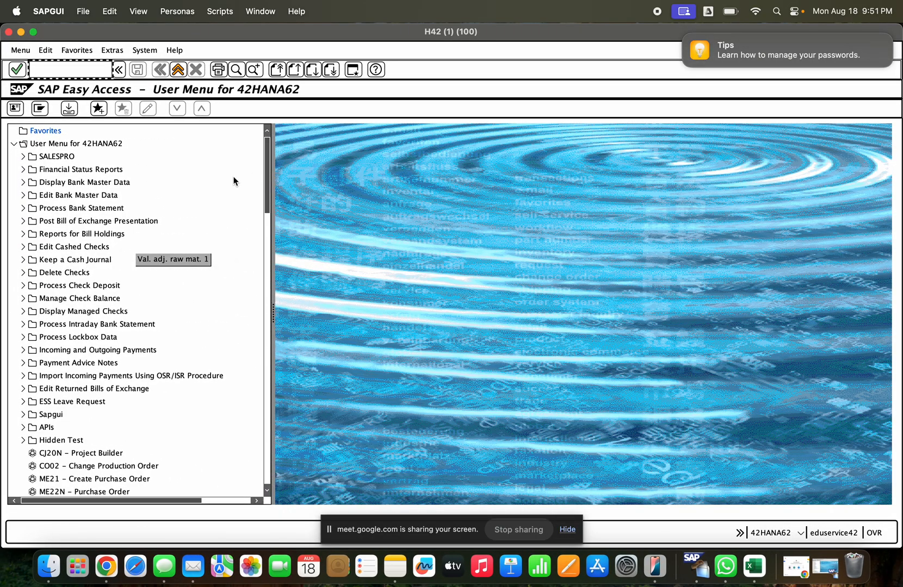
{"action": "left_click", "coordinate": [176, 70]}
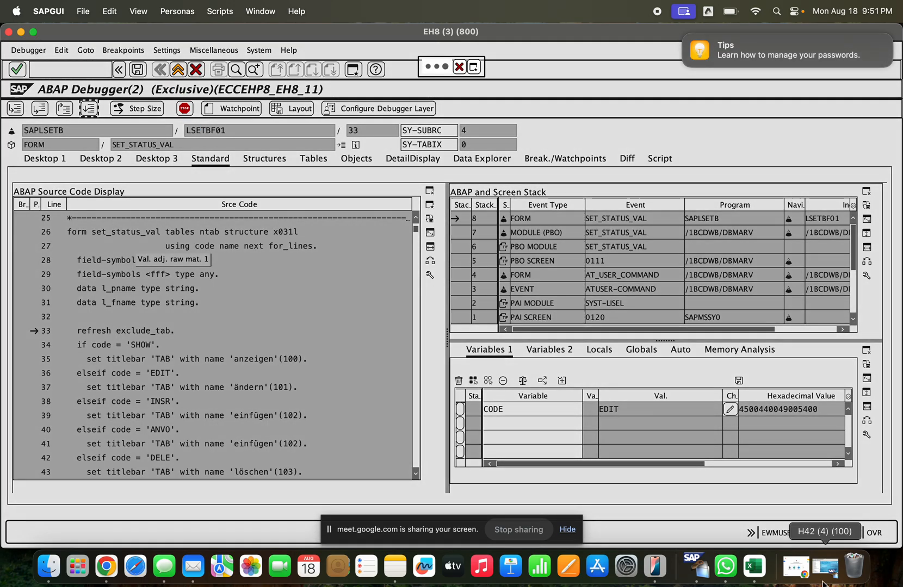
{"action": "left_click", "coordinate": [824, 580]}
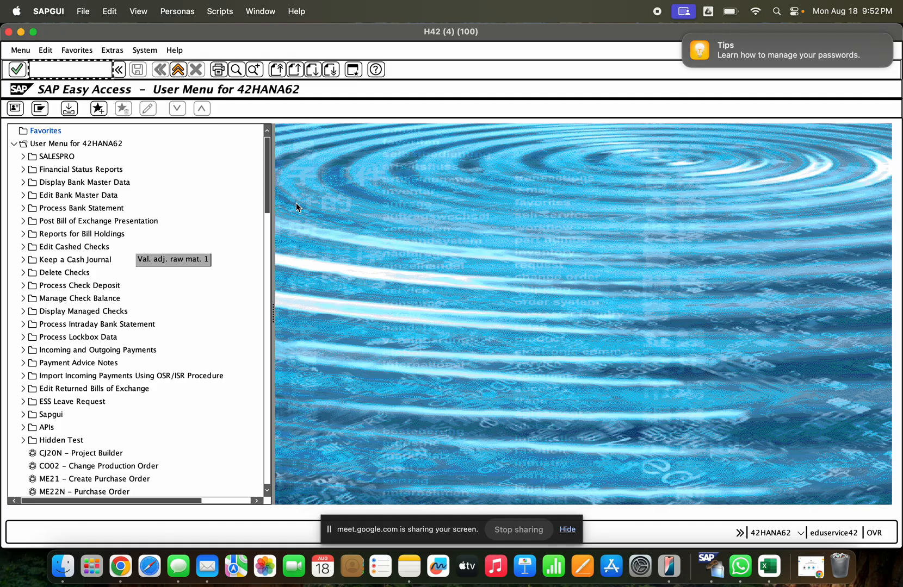
{"action": "type", "text": "me21n"}
{"action": "key", "text": "Return"}
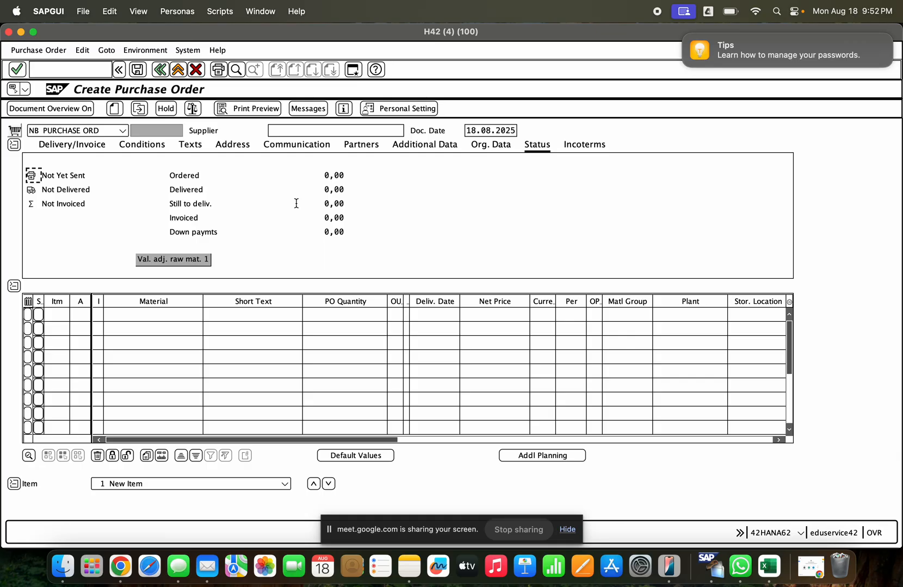
- Enter supplier kkd_VEN in the purchase order header and choose purchasing organization GCEM
{"action": "left_click", "coordinate": [319, 129]}
{"action": "left_click", "coordinate": [317, 141]}
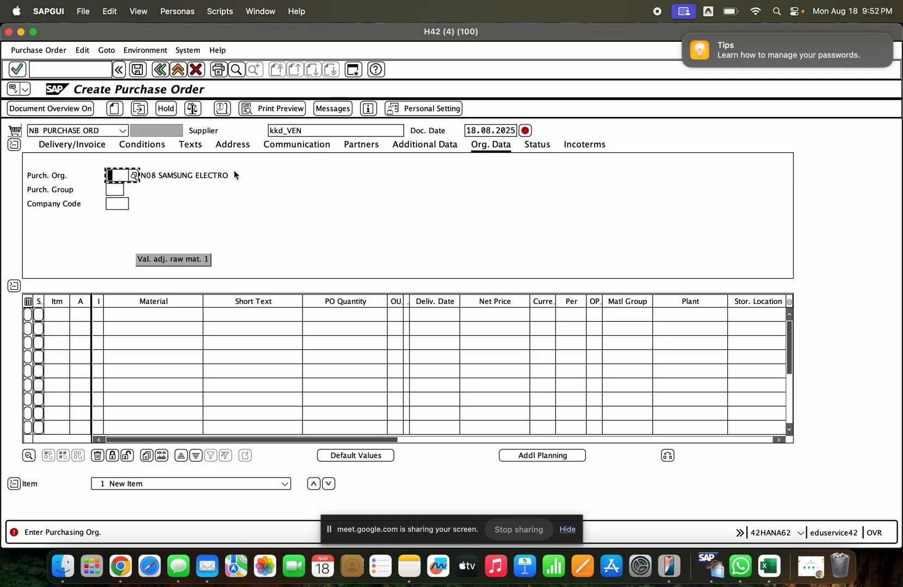
{"action": "key", "text": "Down"}
- Fill the organizational data with purchasing group 110 and company code GCE
{"action": "key", "text": "Down"}
{"action": "key", "text": "Return"}
{"action": "key", "text": "Return"}
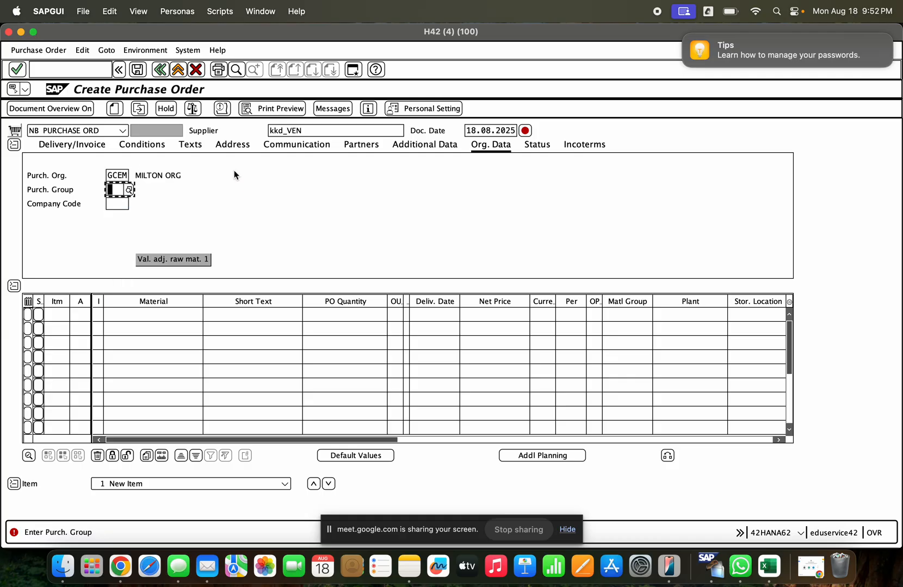
{"action": "key", "text": "Down"}
{"action": "key", "text": "Down"}
{"action": "key", "text": "Down"}
{"action": "key", "text": "Return"}
{"action": "key", "text": "Return"}
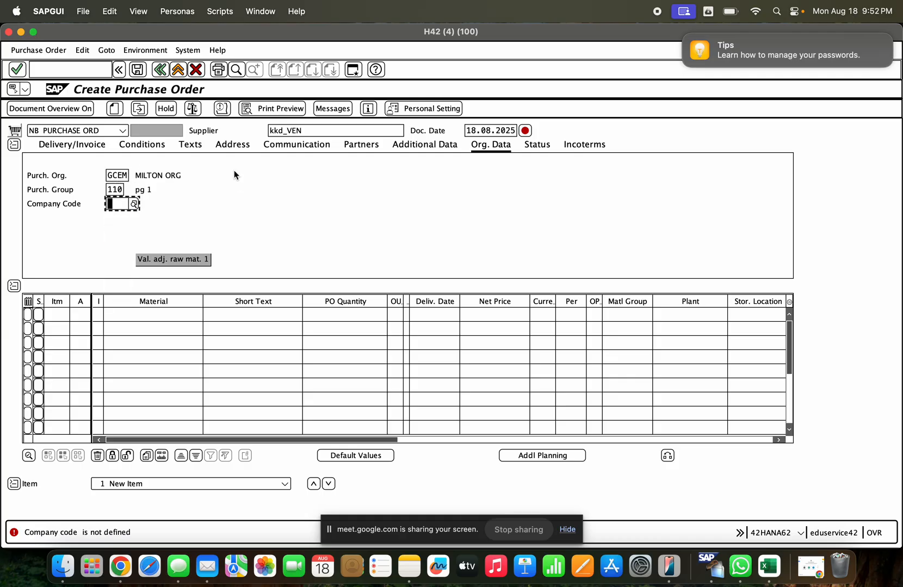
{"action": "key", "text": "Down"}
{"action": "key", "text": "Down"}
{"action": "key", "text": "Return"}
{"action": "key", "text": "Return"}
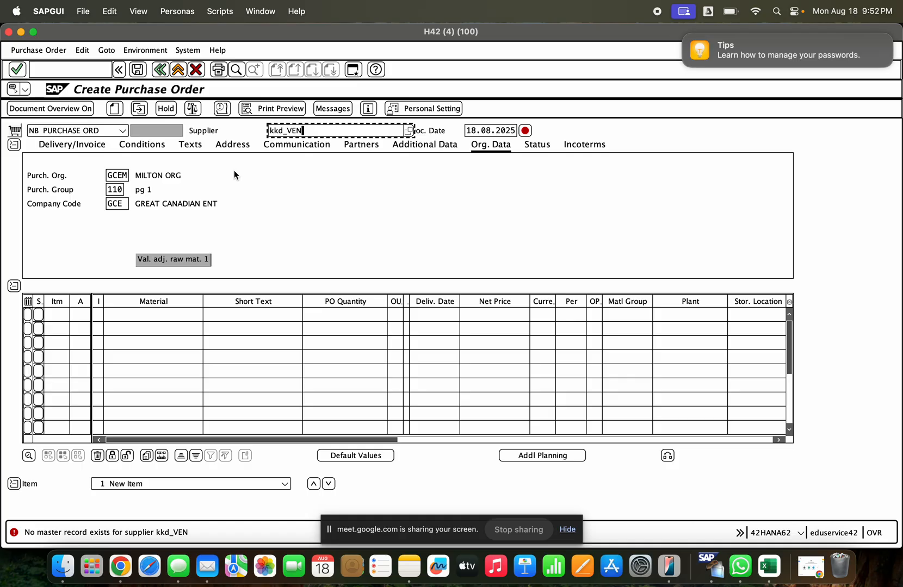
- Replace the supplier of the purchase order with BP_TAS BP_EWM
{"action": "left_click_drag", "start_coordinate": [305, 130], "coordinate": [250, 131]}
{"action": "key", "text": "BackSpace"}
{"action": "left_click", "coordinate": [291, 158]}
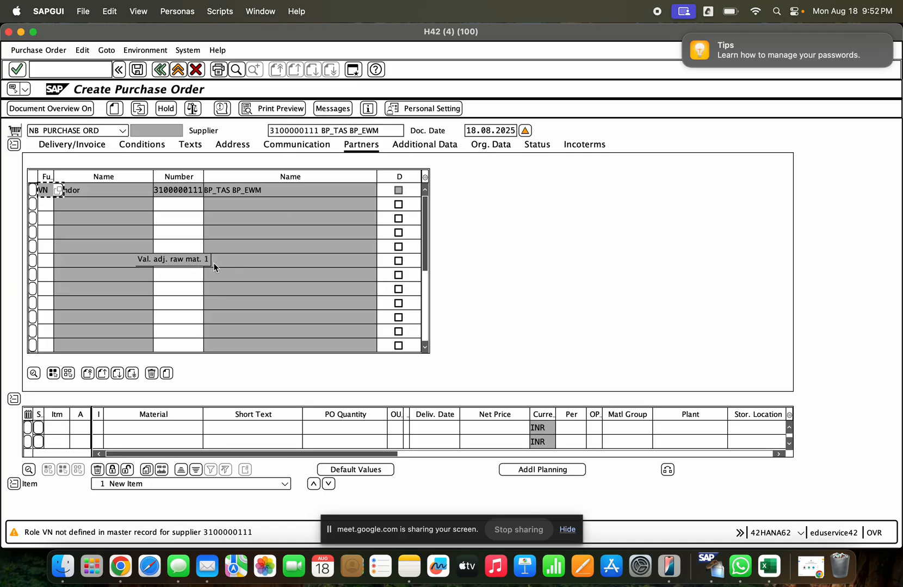
- Add material 1000241 as the first item of the purchase order
{"action": "left_click", "coordinate": [139, 427]}
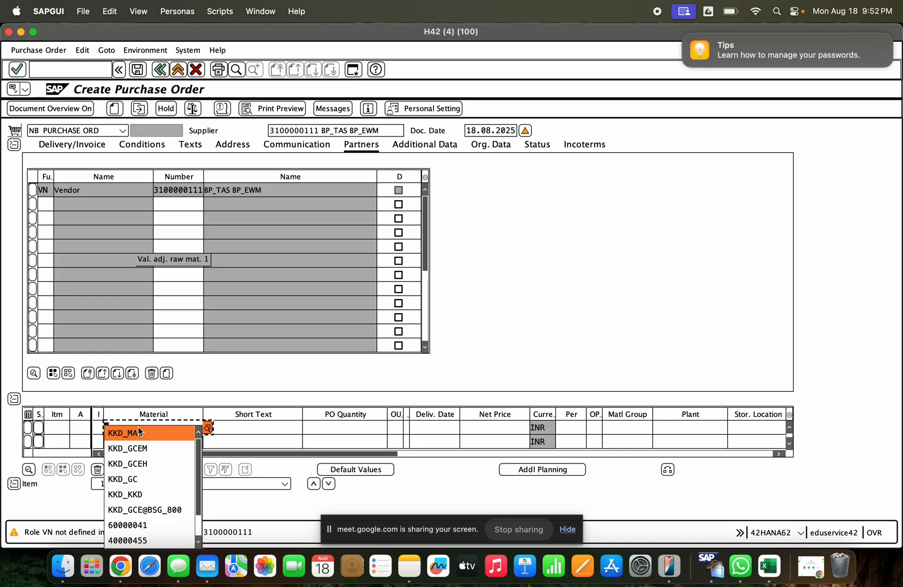
{"action": "key", "text": "Down"}
{"action": "key", "text": "Down"}
{"action": "key", "text": "Down"}
{"action": "key", "text": "Down"}
{"action": "key", "text": "Down"}
{"action": "key", "text": "Down"}
{"action": "key", "text": "Down"}
{"action": "key", "text": "Down"}
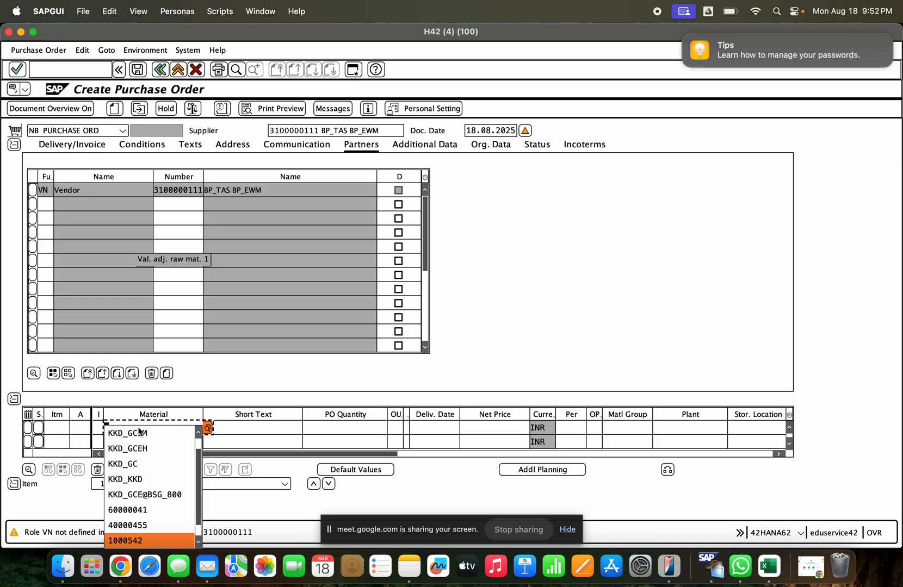
{"action": "key", "text": "Down"}
{"action": "key", "text": "Return"}
{"action": "key", "text": "Return"}
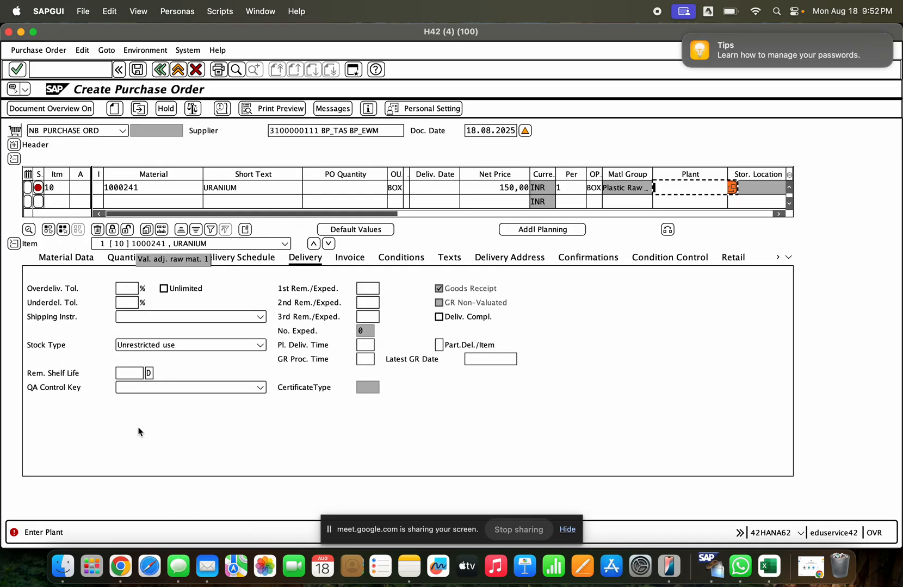
- Set the URANIUM item's plant to gcem and its PO quantity to 10
{"action": "left_click", "coordinate": [714, 189]}
{"action": "type", "text": "gcem"}
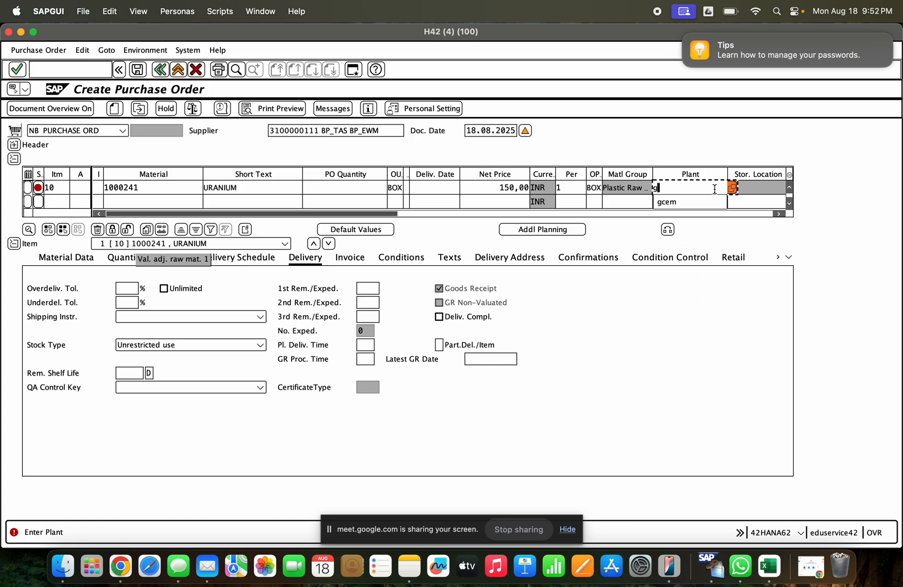
{"action": "key", "text": "Return"}
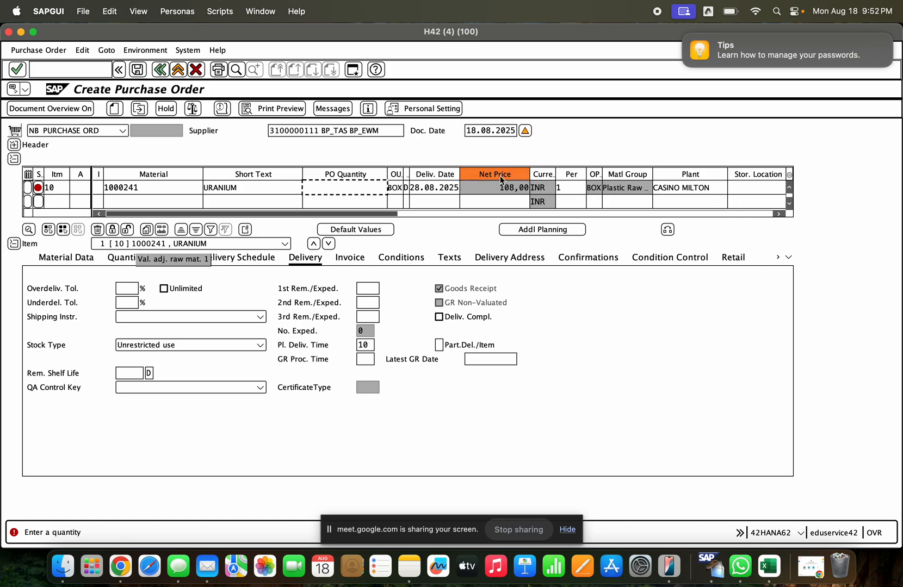
{"action": "left_click", "coordinate": [363, 189]}
{"action": "type", "text": "10"}
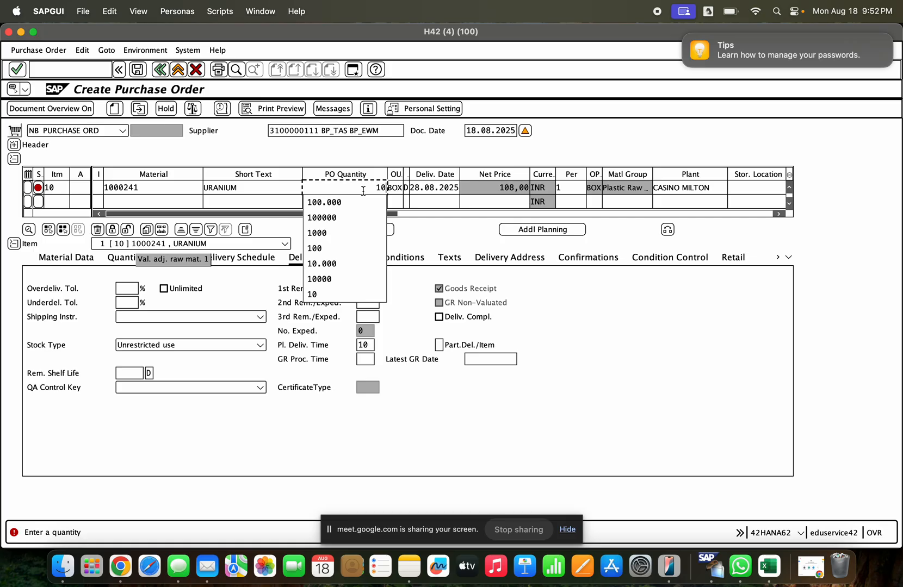
{"action": "key", "text": "Return"}
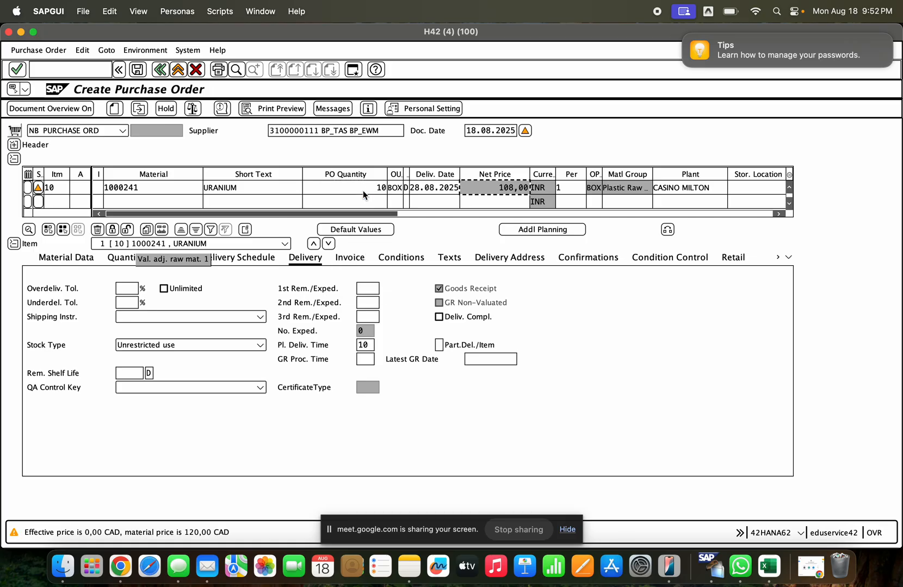
- Widen the Returns Item column and mark item 10 as a returns item
{"action": "left_click", "coordinate": [411, 213]}
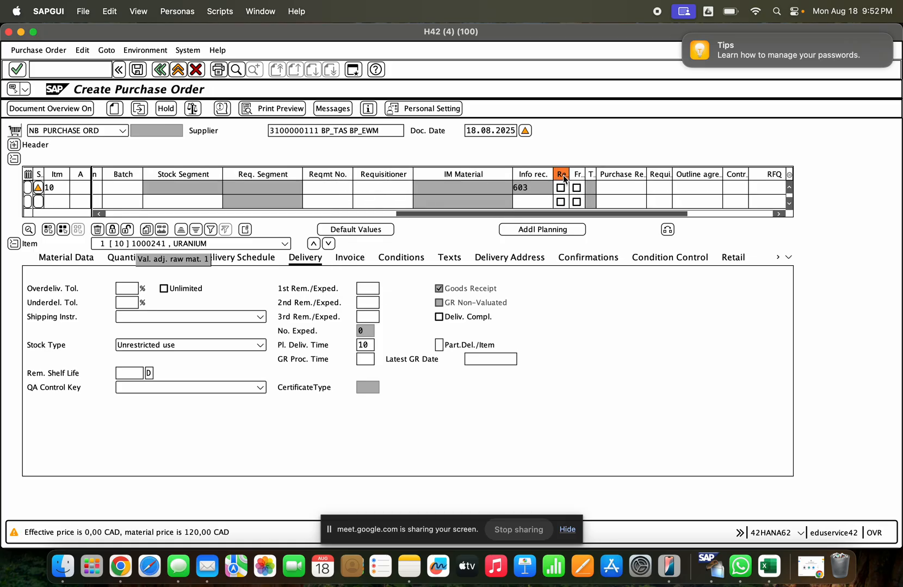
{"action": "left_click_drag", "start_coordinate": [567, 173], "coordinate": [631, 174]}
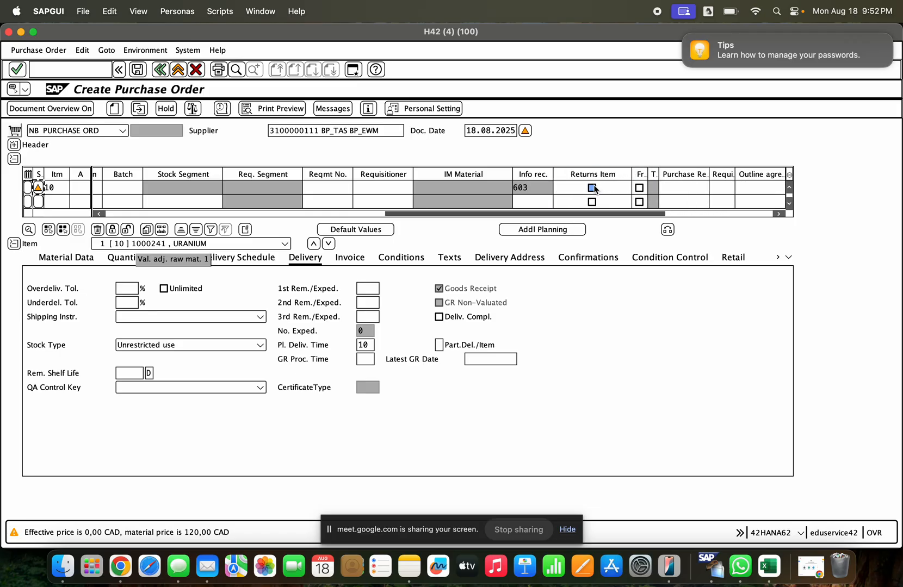
{"action": "left_click", "coordinate": [592, 188]}
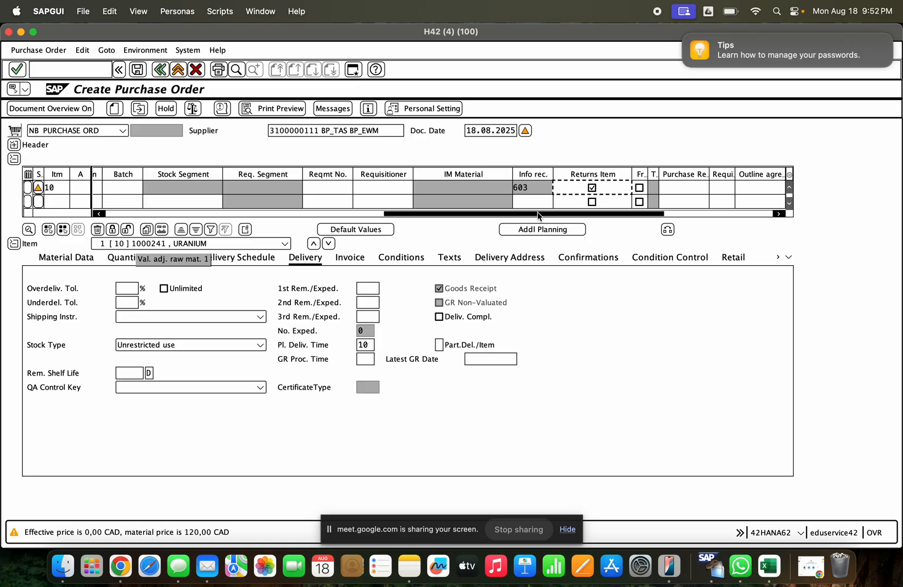
{"action": "left_click_drag", "start_coordinate": [538, 215], "coordinate": [256, 215]}
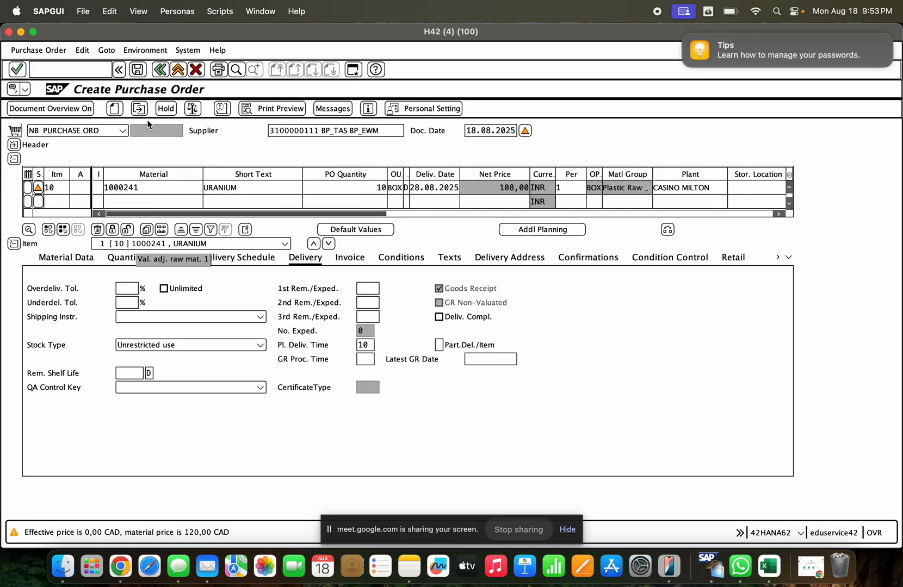
- Check the return purchase order, accept the messages and save it despite the warnings
{"action": "left_click", "coordinate": [191, 109]}
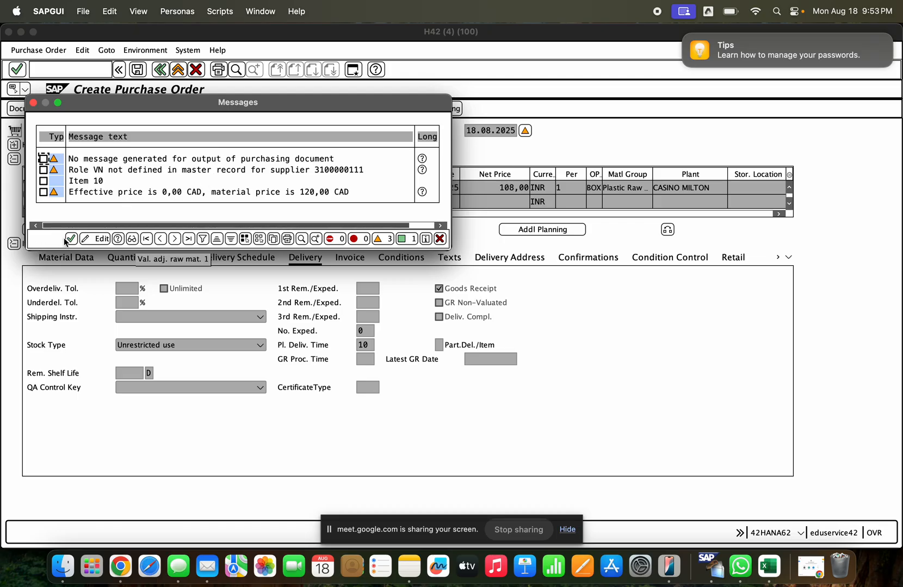
{"action": "left_click", "coordinate": [67, 240]}
{"action": "left_click", "coordinate": [137, 71]}
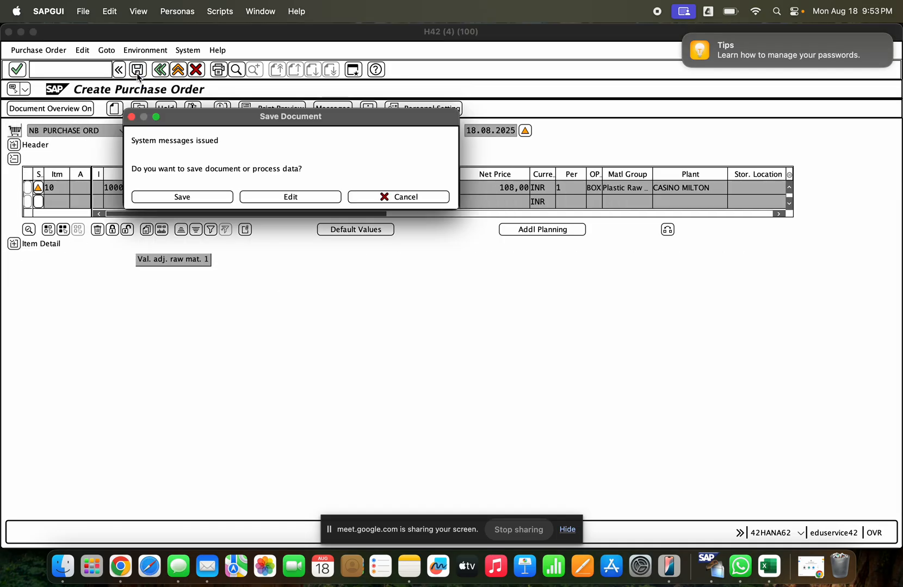
{"action": "left_click", "coordinate": [165, 197]}
- Display the newly created purchase order with its header details and select its number for copying
{"action": "left_click", "coordinate": [139, 109]}
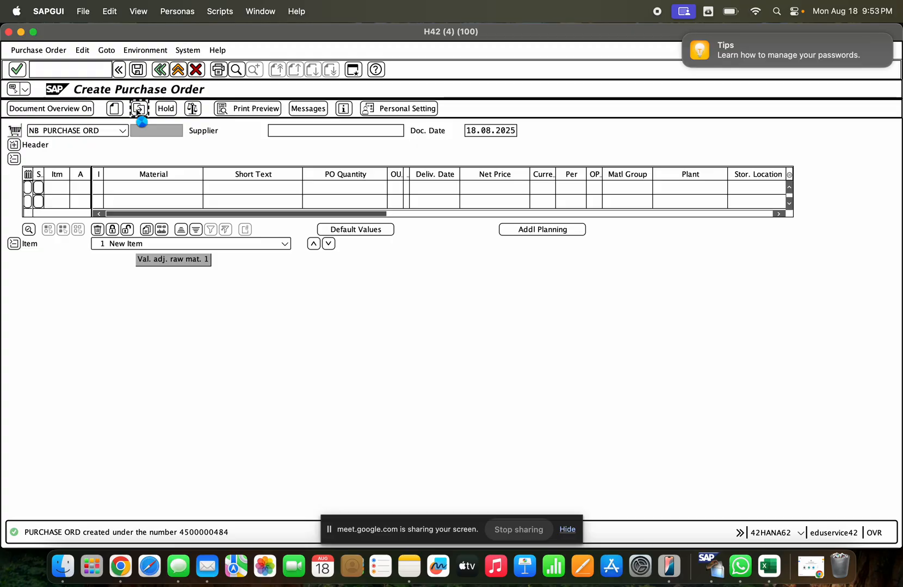
{"action": "key", "text": "Return"}
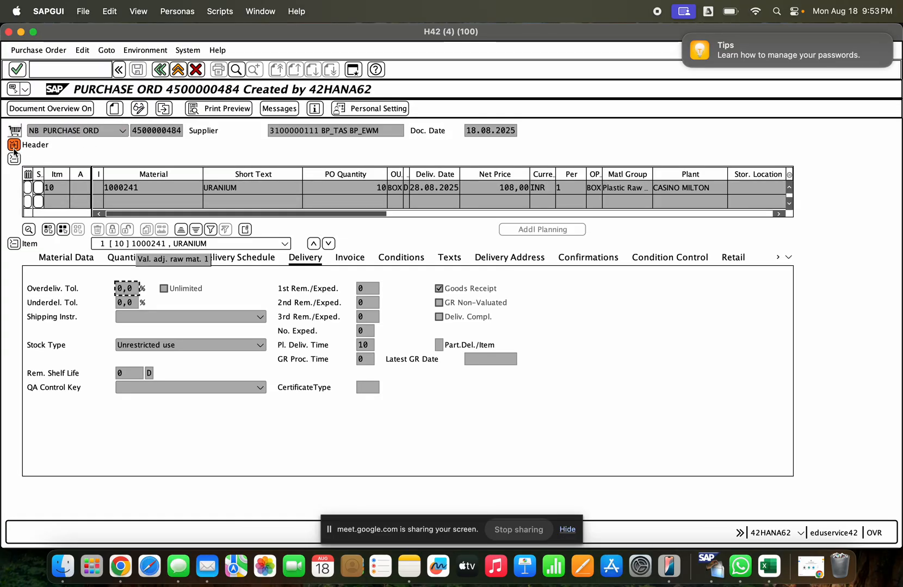
{"action": "left_click", "coordinate": [14, 145]}
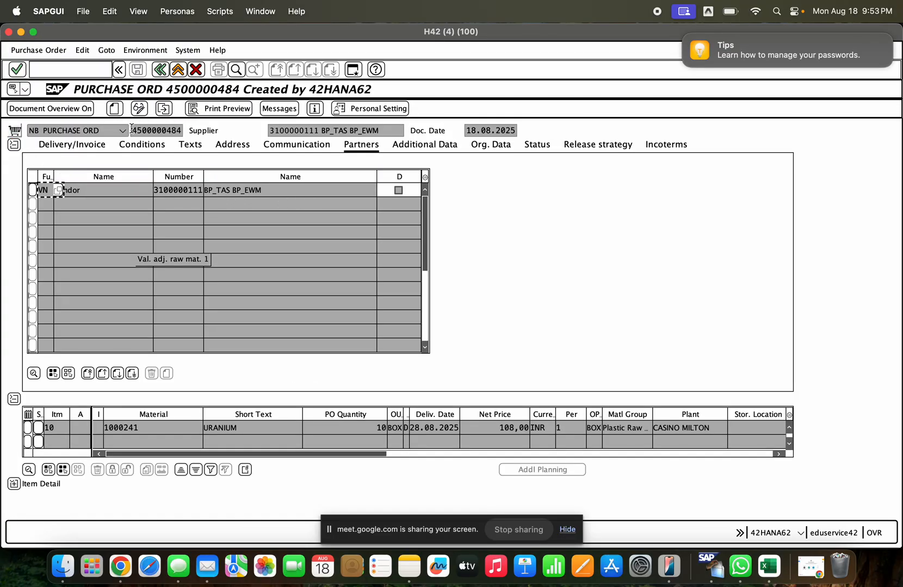
{"action": "left_click_drag", "start_coordinate": [131, 130], "coordinate": [198, 129]}
{"action": "key", "text": "super+c"}
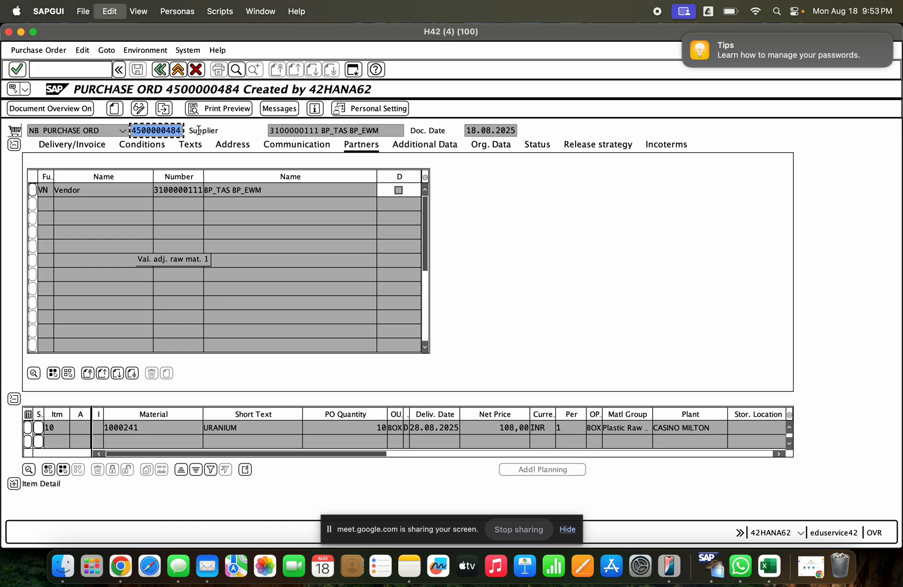
- Open purchase order release with ME29N and load the newly created return purchase order by its copied number
{"action": "left_click", "coordinate": [90, 70]}
{"action": "type", "text": "/nme29n"}
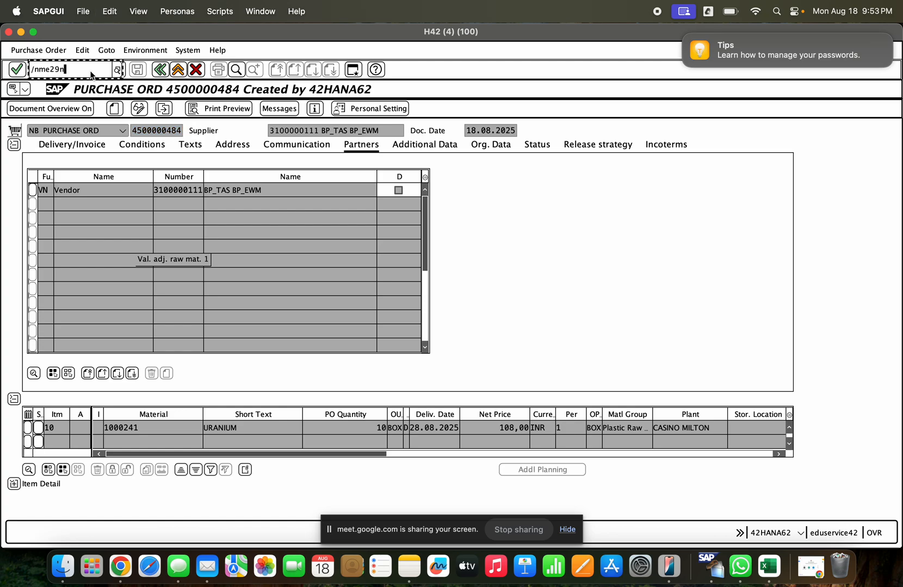
{"action": "key", "text": "Return"}
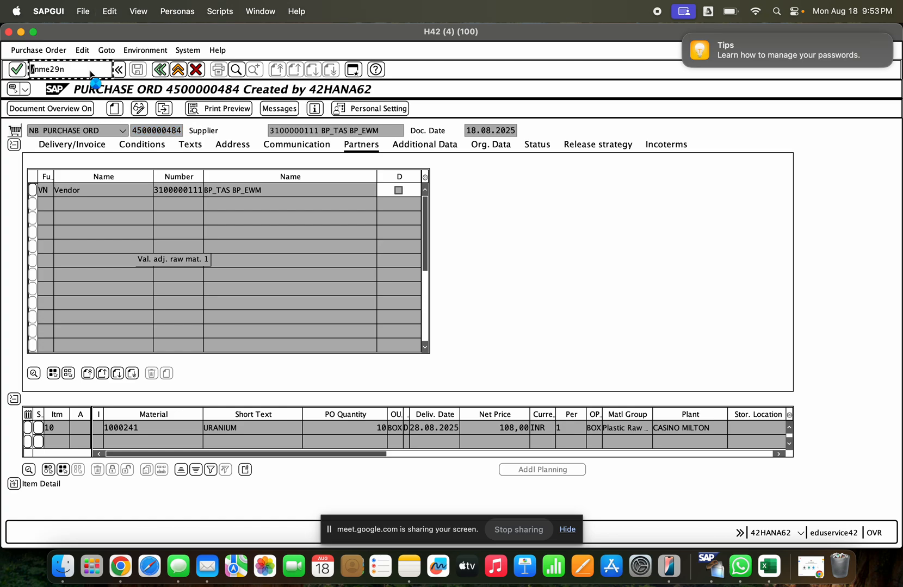
{"action": "left_click", "coordinate": [164, 110]}
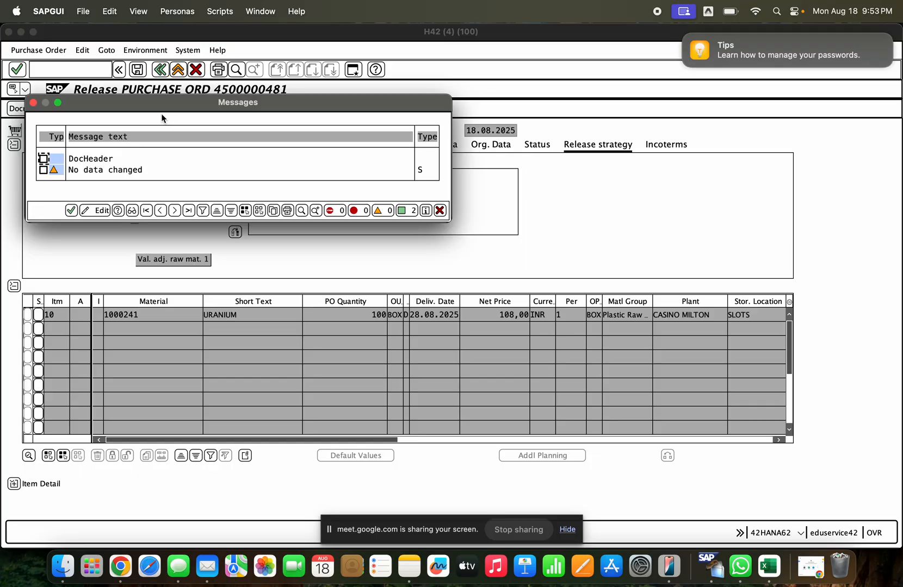
{"action": "key", "text": "Return"}
{"action": "left_click", "coordinate": [139, 109]}
{"action": "type", "text": "C500000481"}
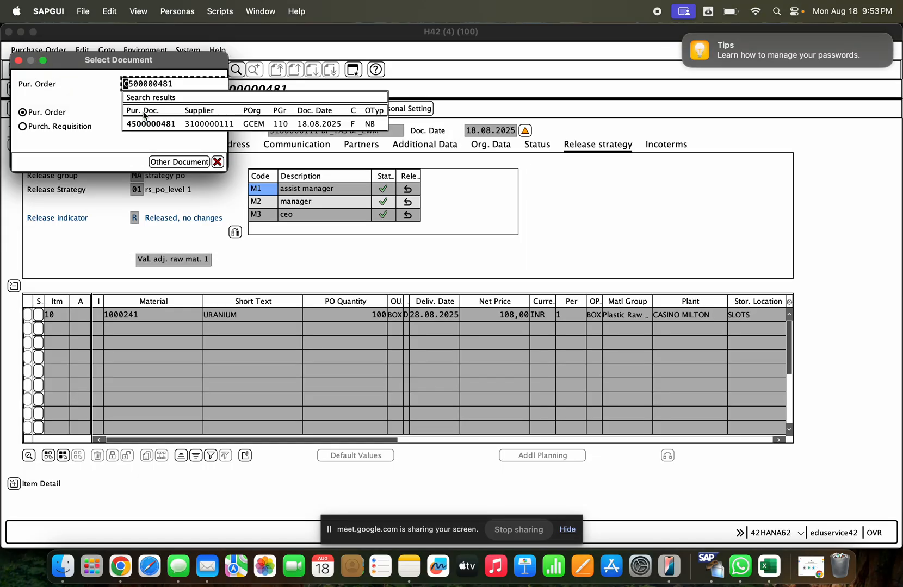
{"action": "key", "text": "super+v"}
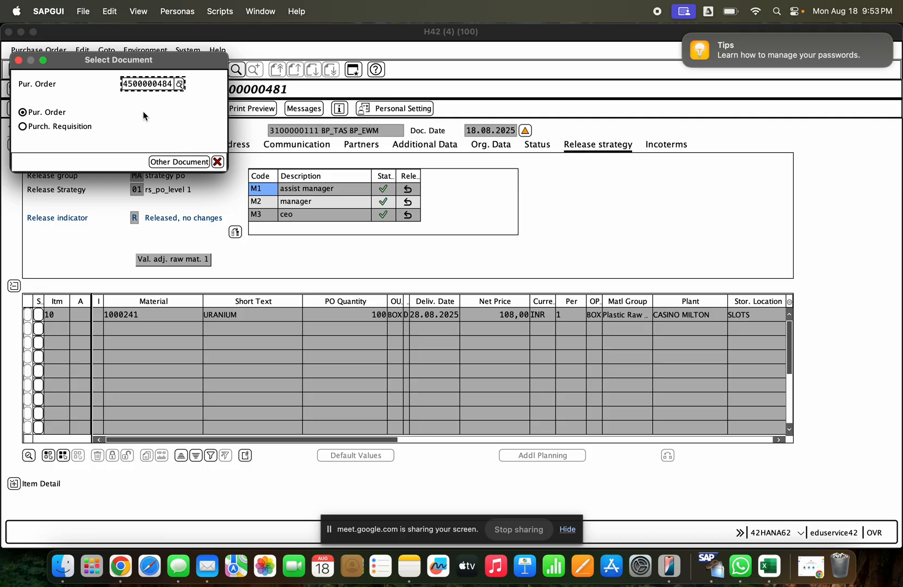
{"action": "key", "text": "Return"}
- Release the return purchase order with codes M1, M2 and M3 and save it despite the system messages
{"action": "left_click", "coordinate": [408, 189]}
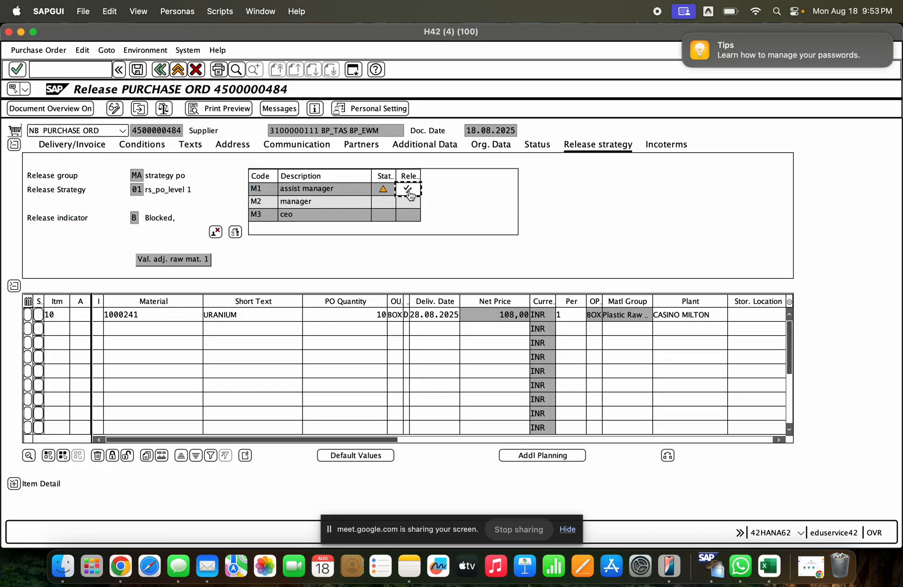
{"action": "left_click", "coordinate": [579, 150]}
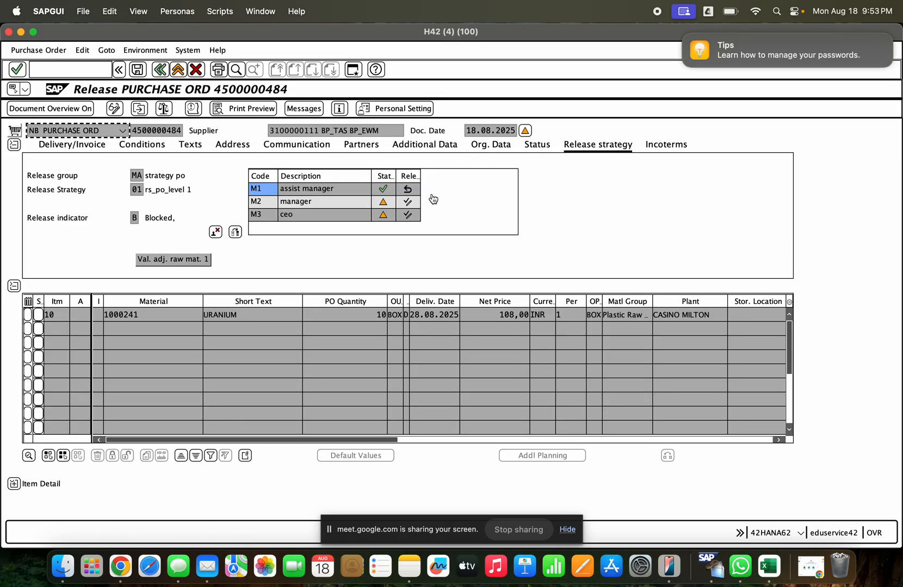
{"action": "left_click", "coordinate": [409, 203]}
{"action": "left_click", "coordinate": [407, 215]}
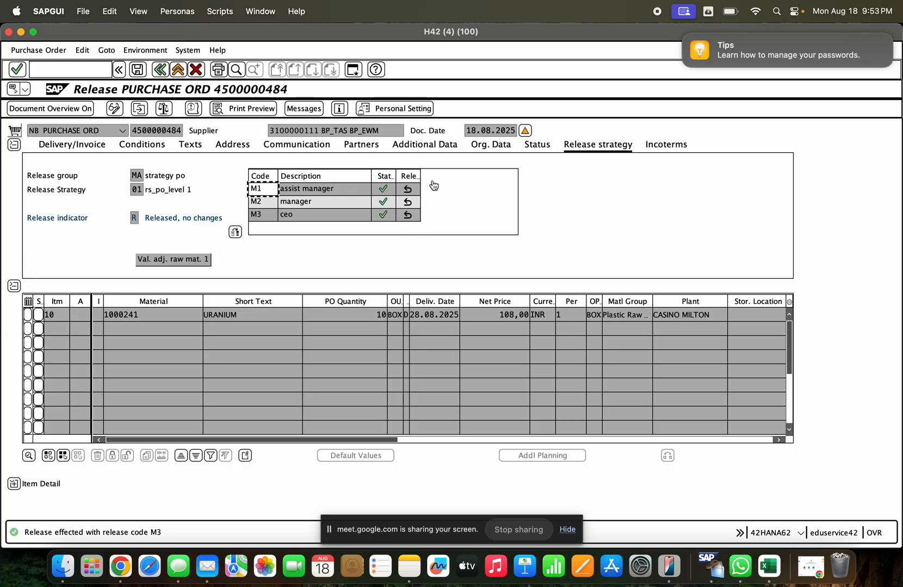
{"action": "left_click", "coordinate": [144, 74]}
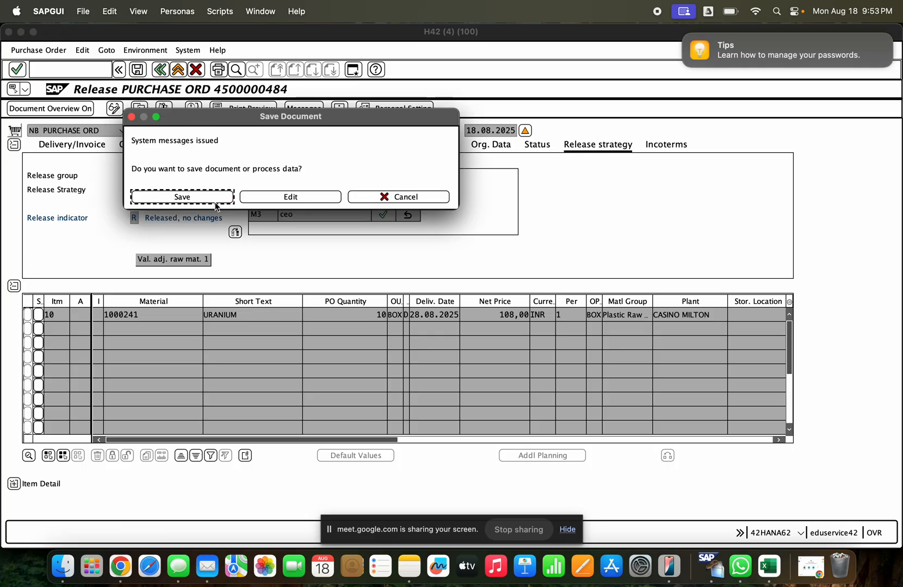
{"action": "left_click", "coordinate": [215, 200]}
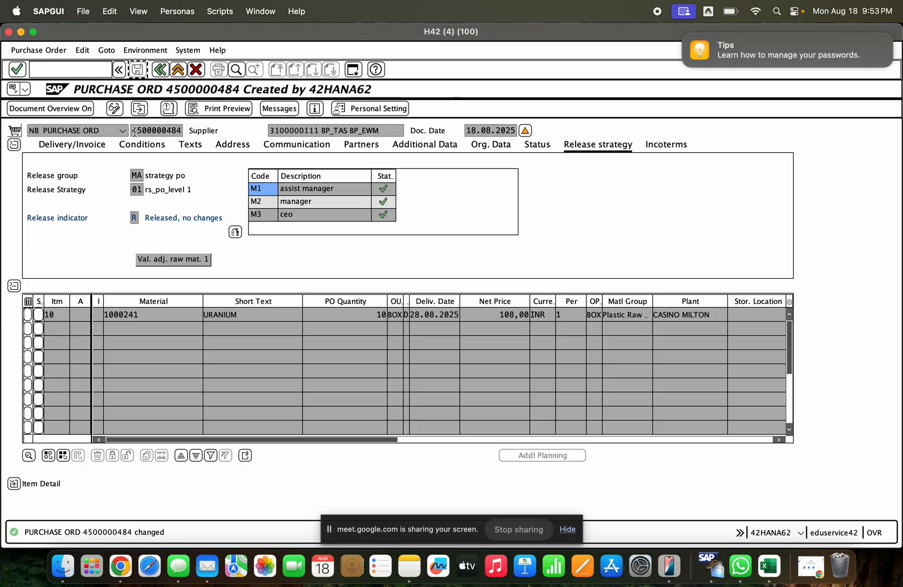
- Start MIGO and load the released return purchase order into a goods receipt using its copied number
{"action": "left_click", "coordinate": [69, 67]}
{"action": "type", "text": "/"}
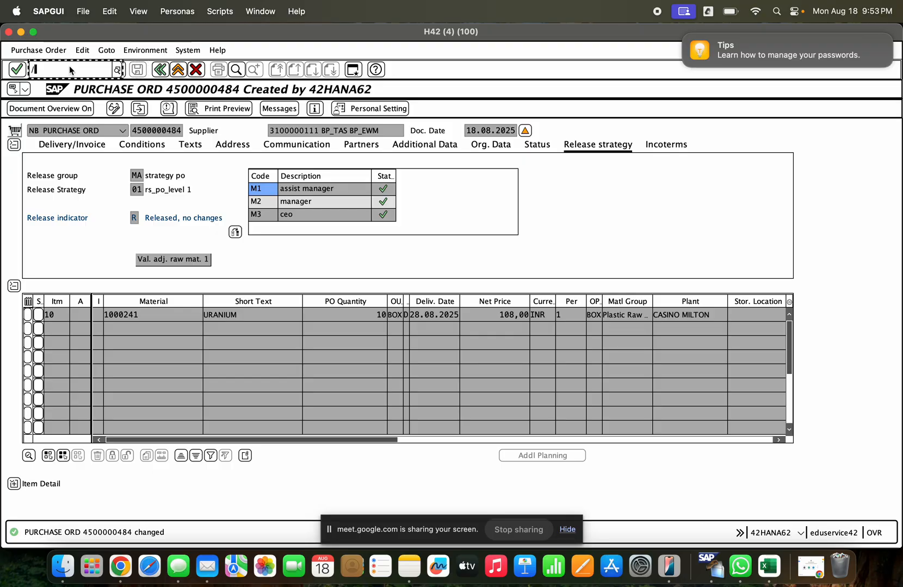
{"action": "type", "text": "nmigo"}
{"action": "key", "text": "Return"}
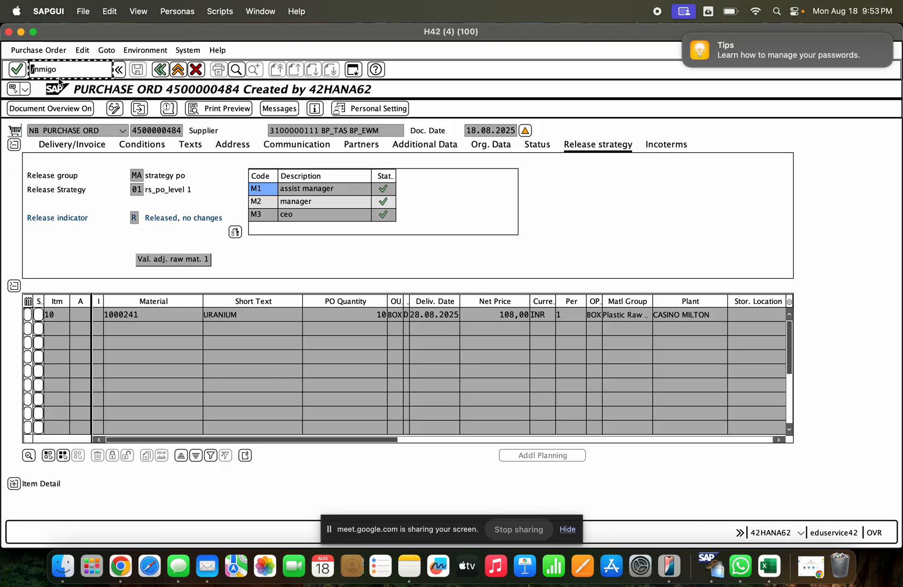
{"action": "left_click", "coordinate": [151, 131]}
{"action": "left_click", "coordinate": [152, 143]}
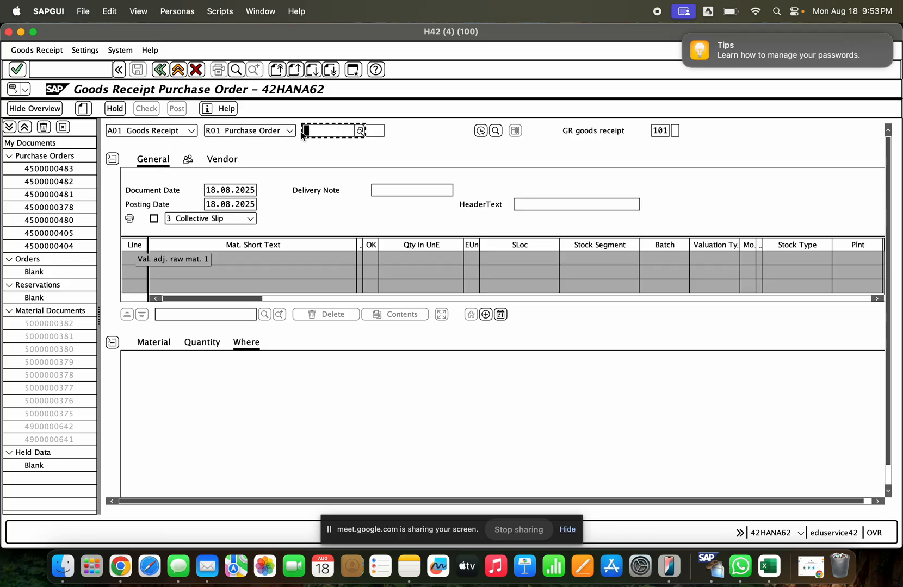
{"action": "key", "text": "super+v"}
{"action": "left_click_drag", "start_coordinate": [304, 131], "coordinate": [336, 122]}
{"action": "double_click", "coordinate": [351, 130]}
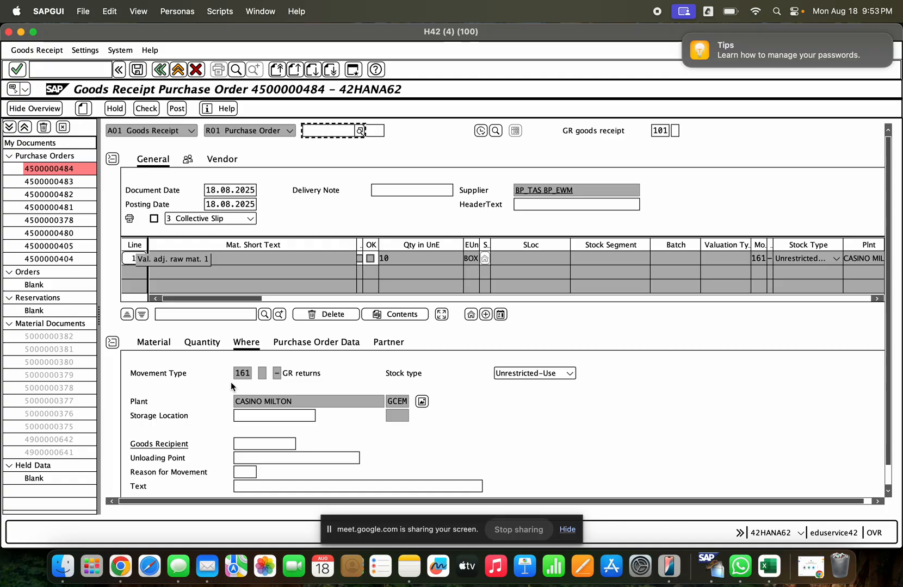
- Set the return item's storage location to GCHS (SLOTS) for movement type 161
{"action": "left_click_drag", "start_coordinate": [236, 377], "coordinate": [256, 378]}
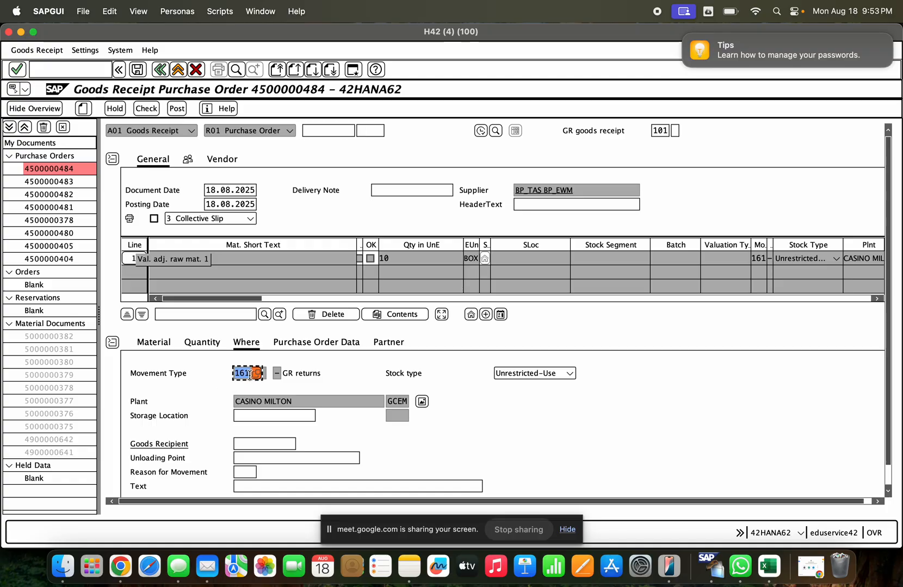
{"action": "left_click", "coordinate": [277, 415]}
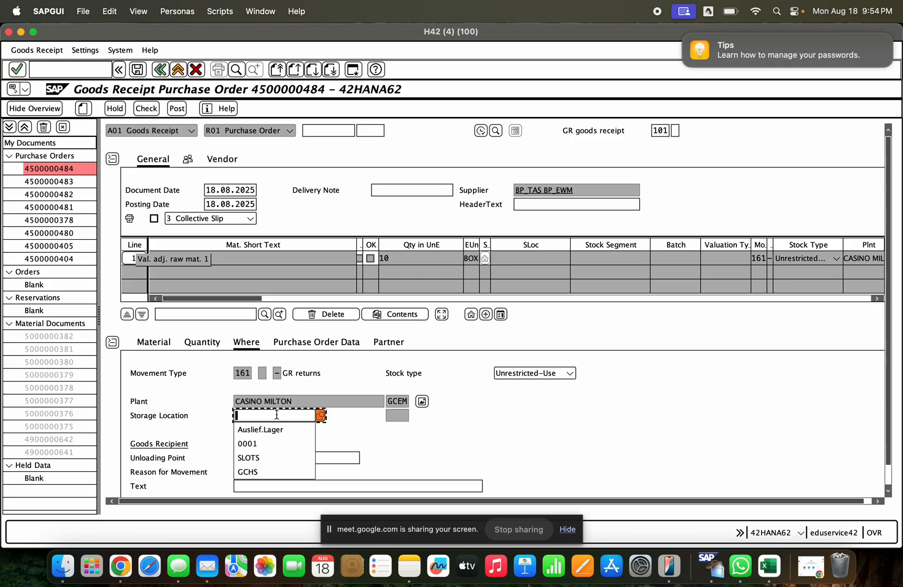
{"action": "key", "text": "Down"}
{"action": "key", "text": "Down"}
{"action": "key", "text": "Down"}
{"action": "key", "text": "Down"}
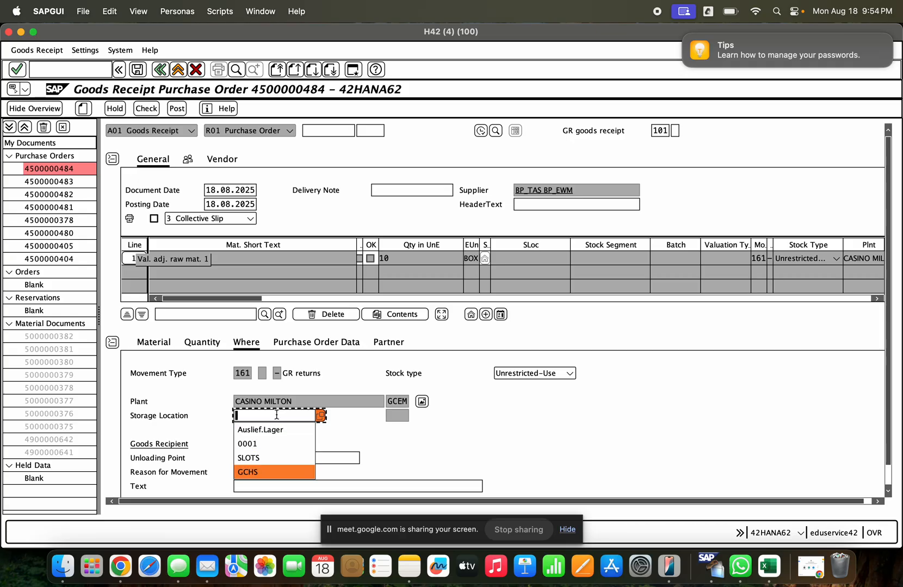
{"action": "key", "text": "Return"}
- Flag the URANIUM item as OK after reviewing its quantity and material data, and check and post the return
{"action": "left_click", "coordinate": [202, 342]}
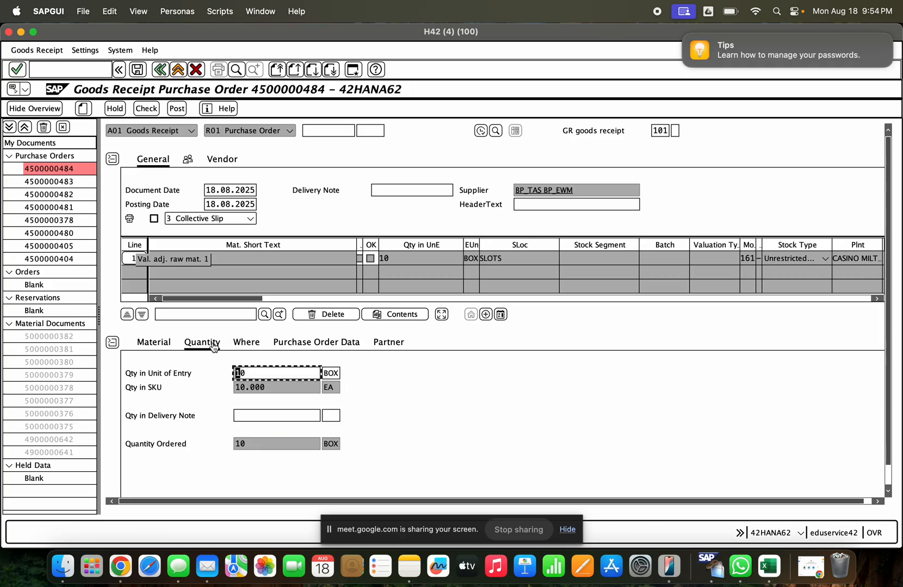
{"action": "left_click", "coordinate": [248, 373]}
{"action": "left_click", "coordinate": [397, 190]}
{"action": "left_click", "coordinate": [514, 206]}
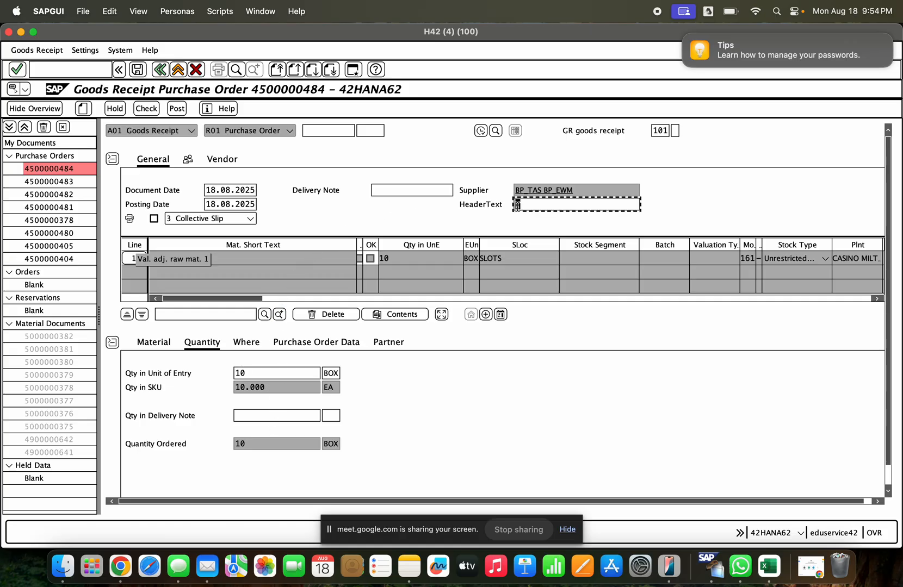
{"action": "left_click", "coordinate": [158, 342]}
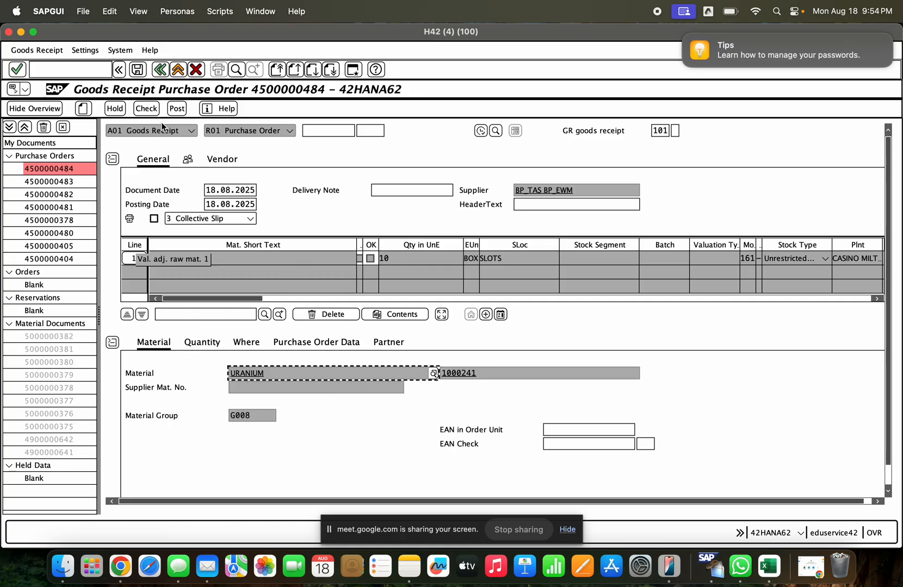
{"action": "left_click", "coordinate": [151, 110]}
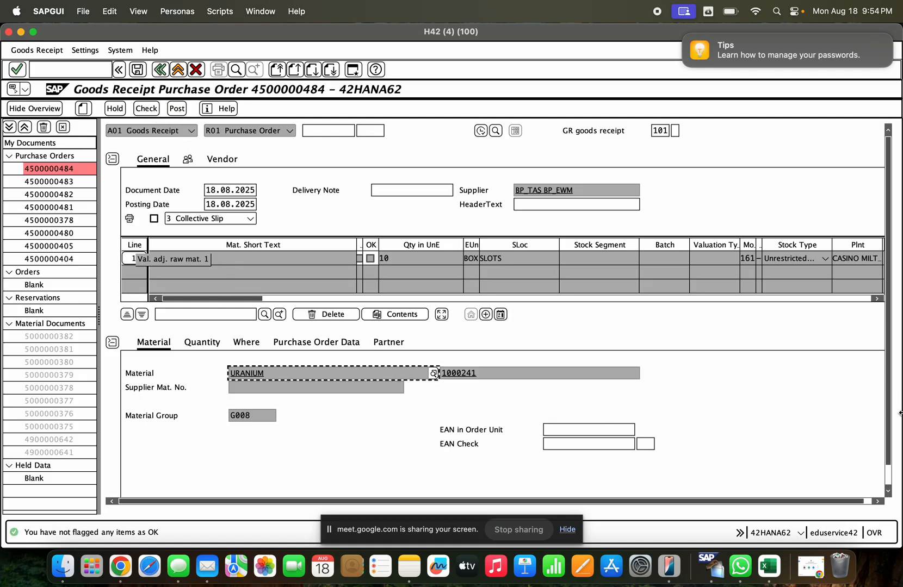
{"action": "scroll", "coordinate": [453, 463], "scroll_direction": "down", "scroll_amount": 2}
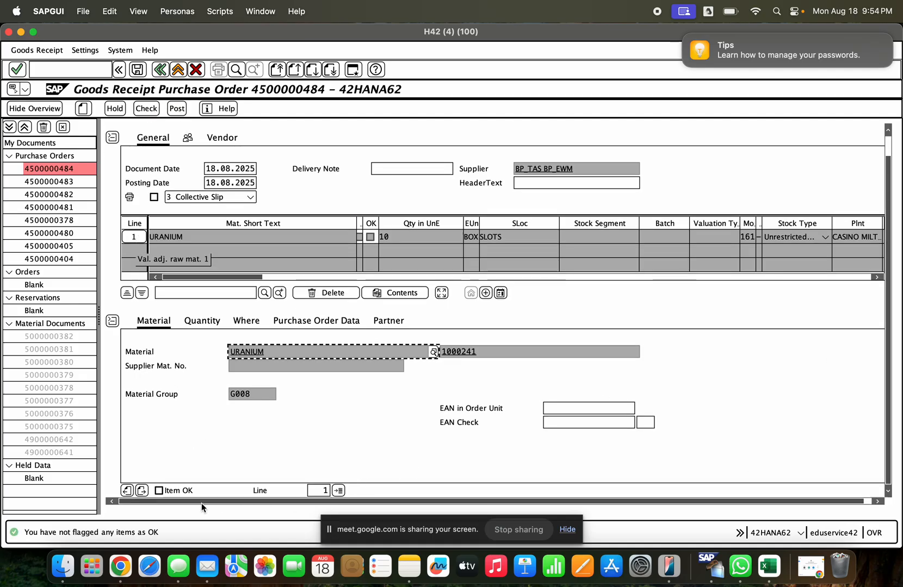
{"action": "left_click", "coordinate": [159, 490]}
{"action": "left_click", "coordinate": [146, 108]}
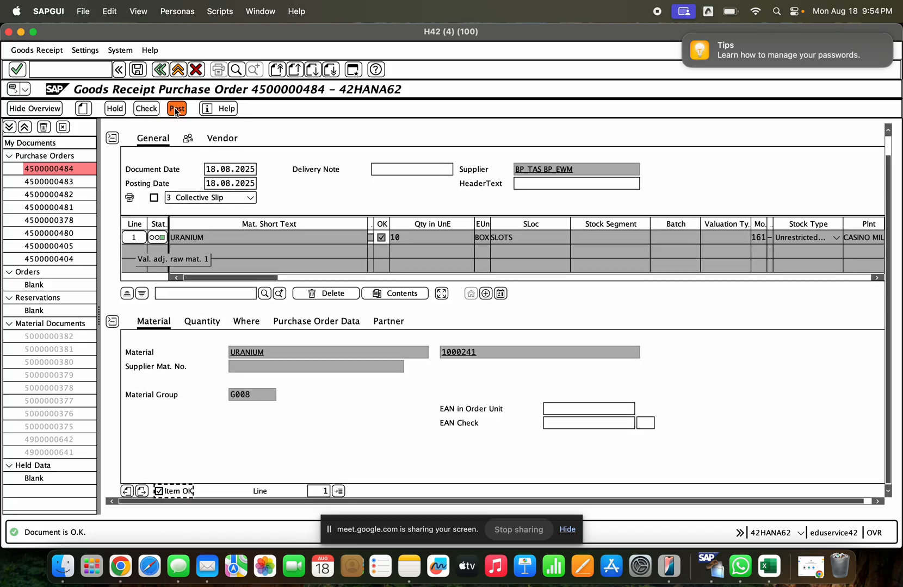
{"action": "left_click", "coordinate": [176, 109]}
- Display the newly posted material document and show its item's movement type, plant and storage location
{"action": "left_click", "coordinate": [166, 130]}
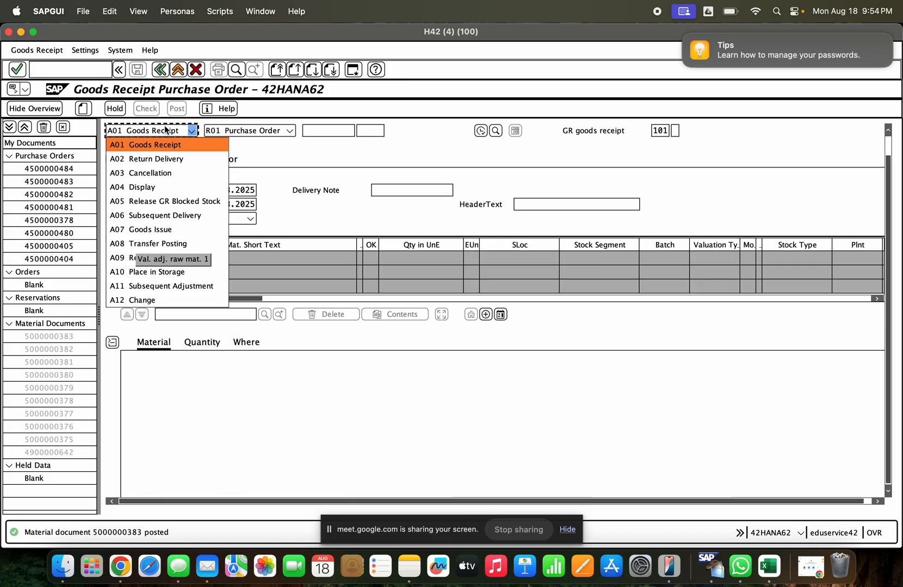
{"action": "left_click", "coordinate": [163, 187]}
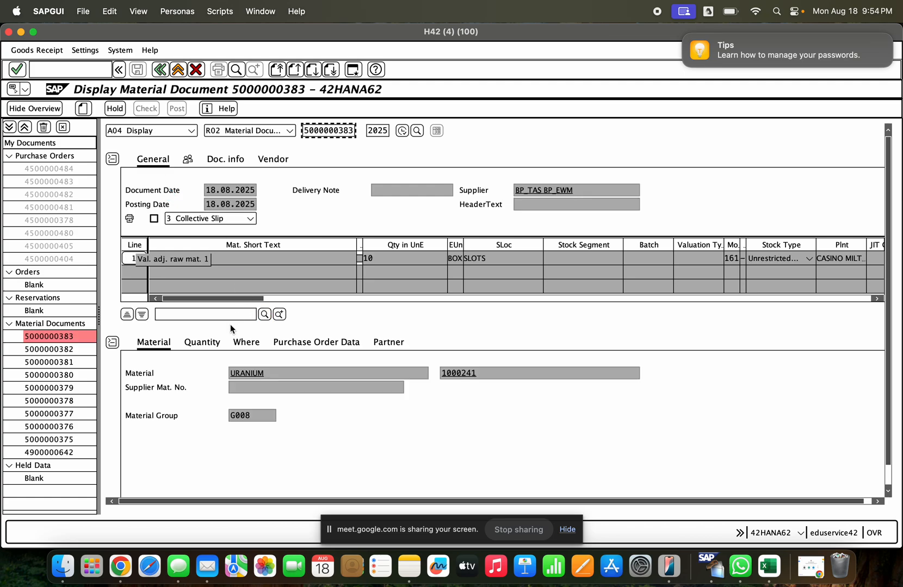
{"action": "left_click", "coordinate": [246, 342]}
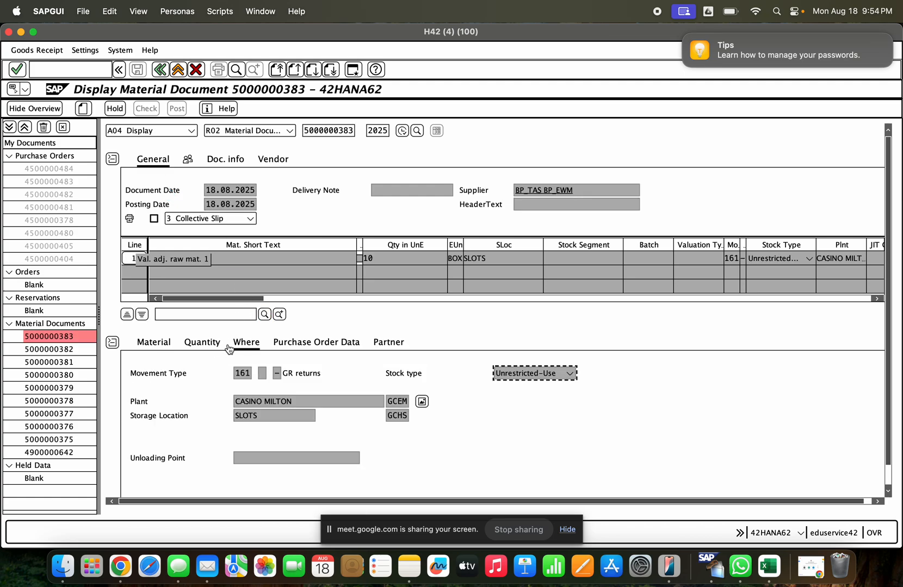
- Examine the unrestricted-use stock of URANIUM at storage location GCHS SLOTS and return to the material document's location details
{"action": "left_click", "coordinate": [425, 403]}
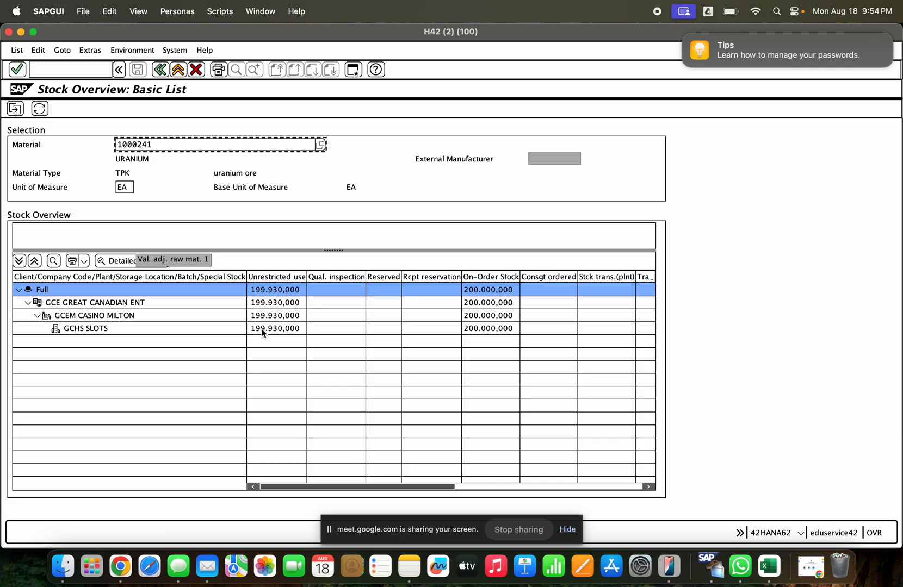
{"action": "left_click", "coordinate": [262, 330]}
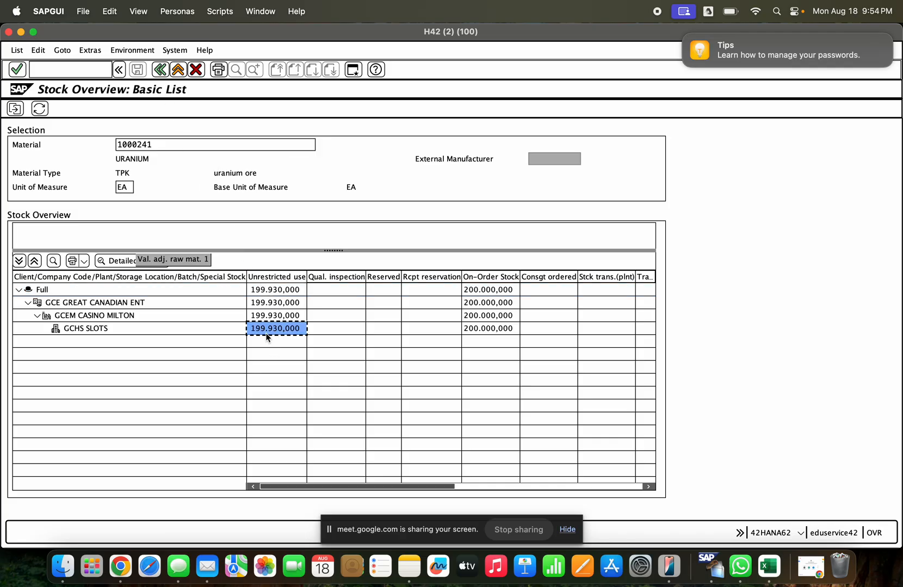
{"action": "left_click", "coordinate": [159, 74]}
{"action": "left_click", "coordinate": [340, 303]}
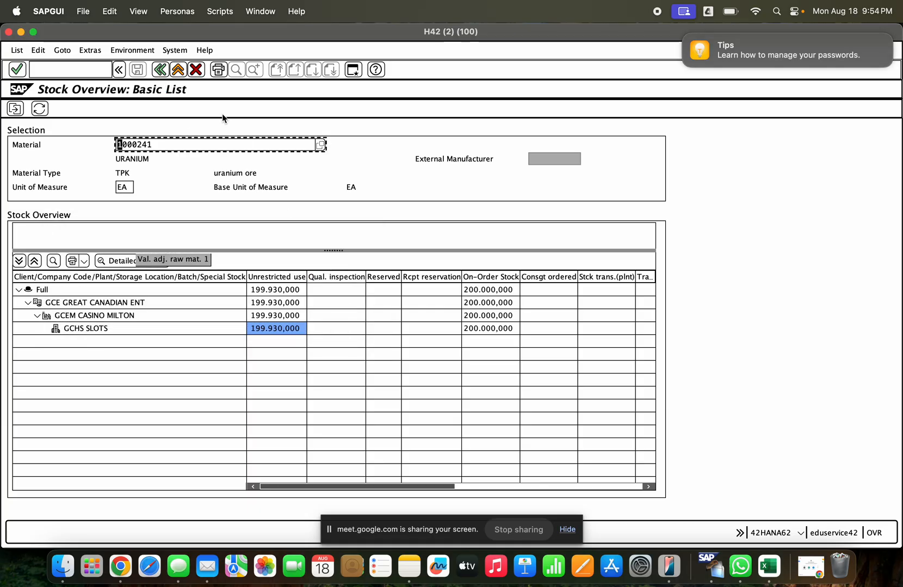
{"action": "left_click", "coordinate": [160, 72]}
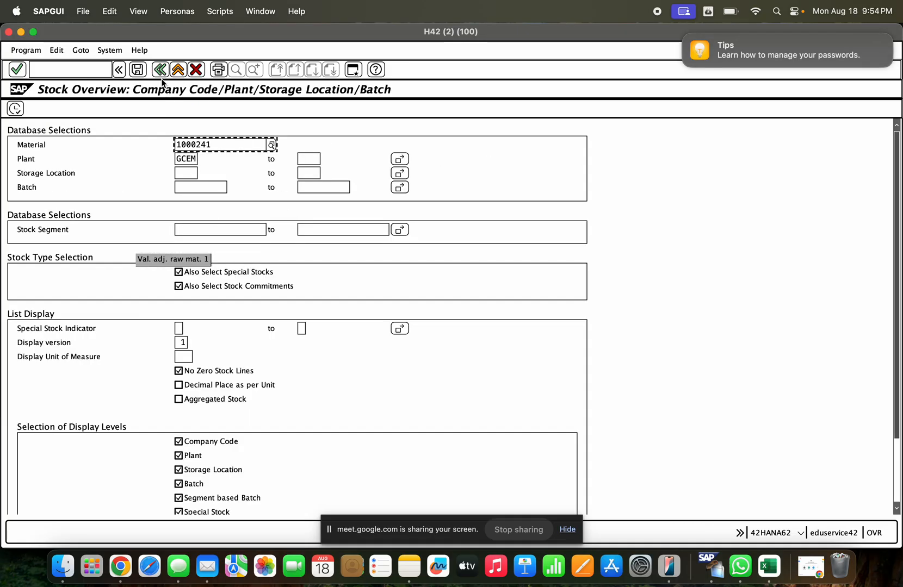
{"action": "left_click", "coordinate": [163, 75]}
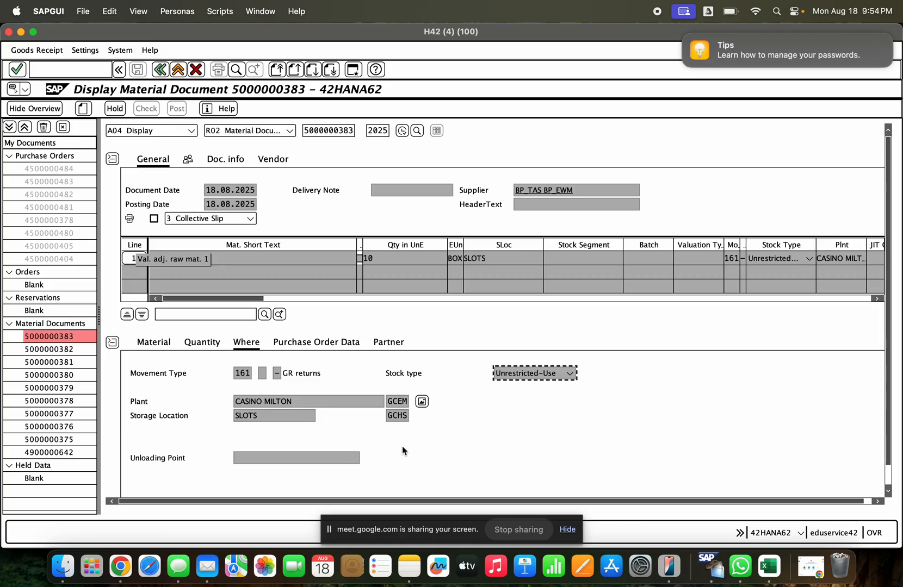
{"action": "left_click", "coordinate": [285, 347]}
{"action": "left_click", "coordinate": [247, 348]}
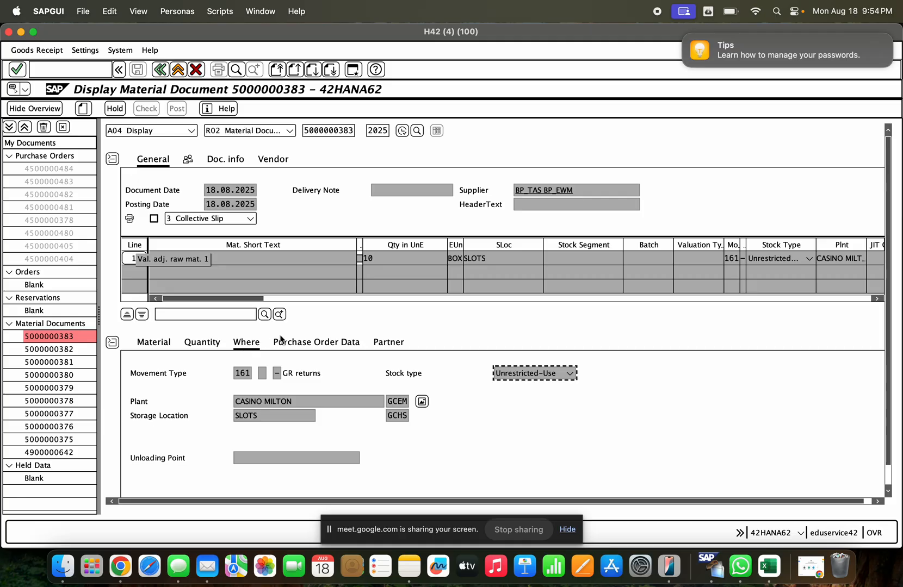
- Start invoice entry in the current session with /nmiro and set the transaction type to Credit Memo
{"action": "left_click", "coordinate": [92, 68]}
{"action": "type", "text": "/nmiro"}
{"action": "key", "text": "Return"}
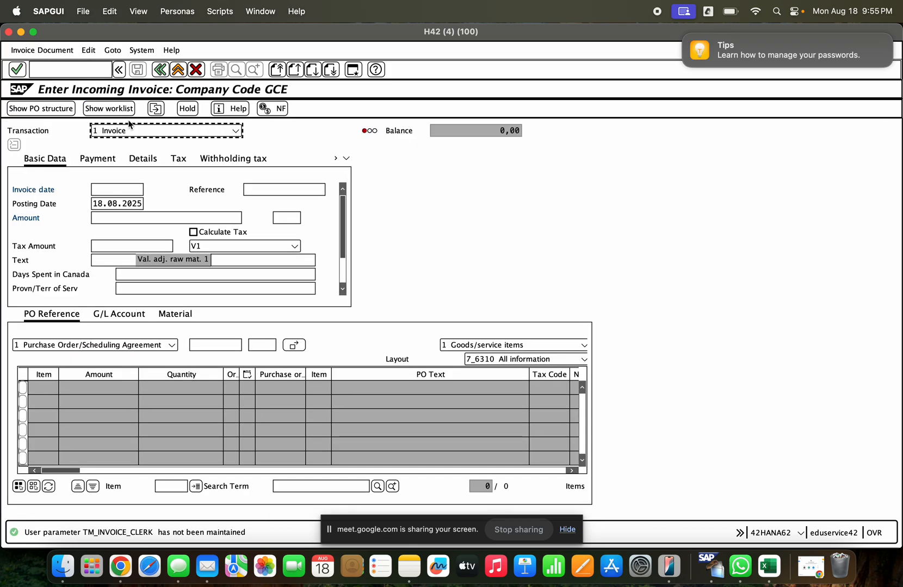
{"action": "left_click", "coordinate": [129, 128]}
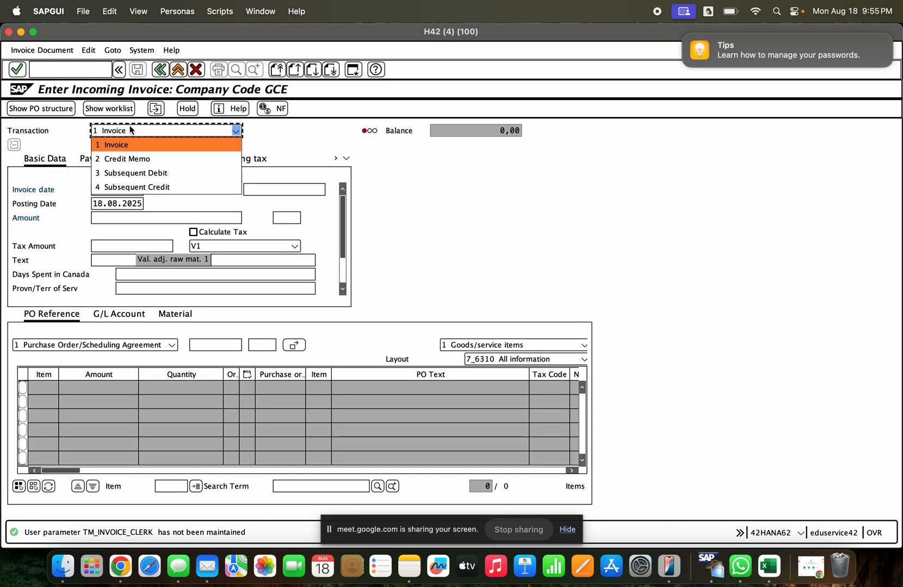
{"action": "left_click", "coordinate": [140, 159]}
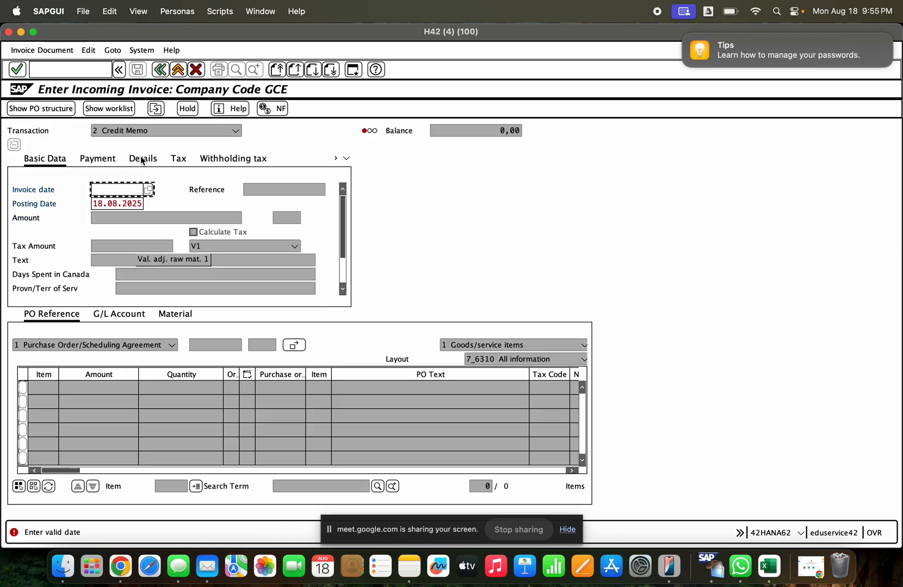
- Set the credit memo's document date to 18.08.2025 and load the items of the copied purchase order number
{"action": "left_click", "coordinate": [148, 189]}
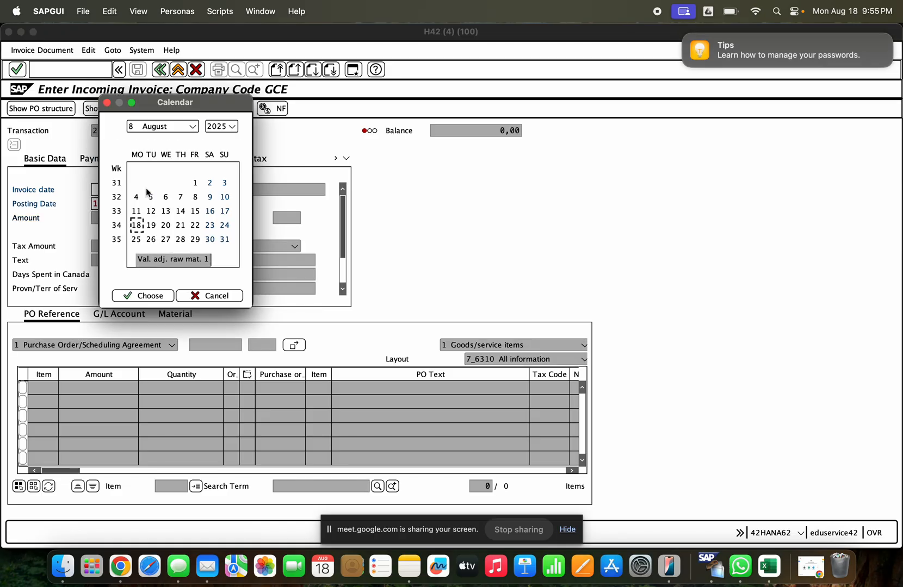
{"action": "double_click", "coordinate": [135, 225]}
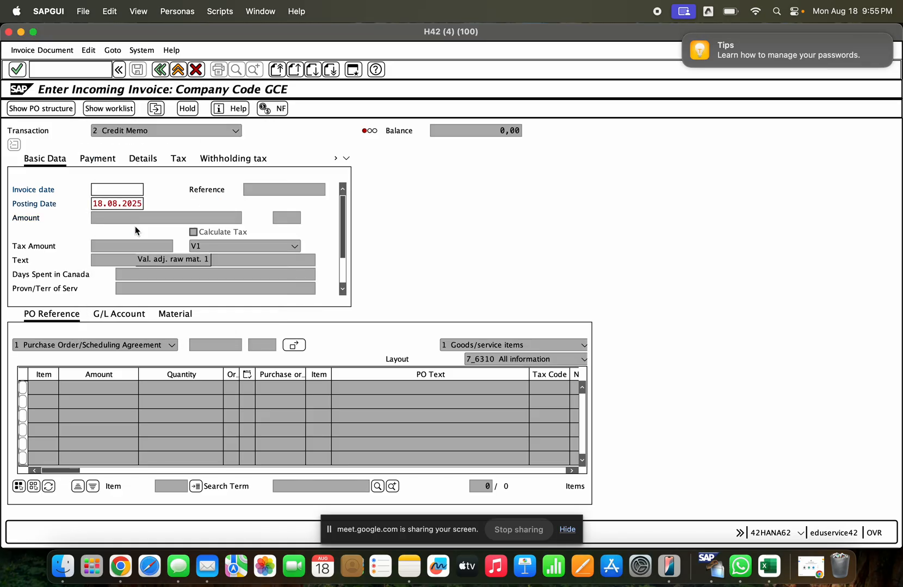
{"action": "left_click", "coordinate": [199, 347]}
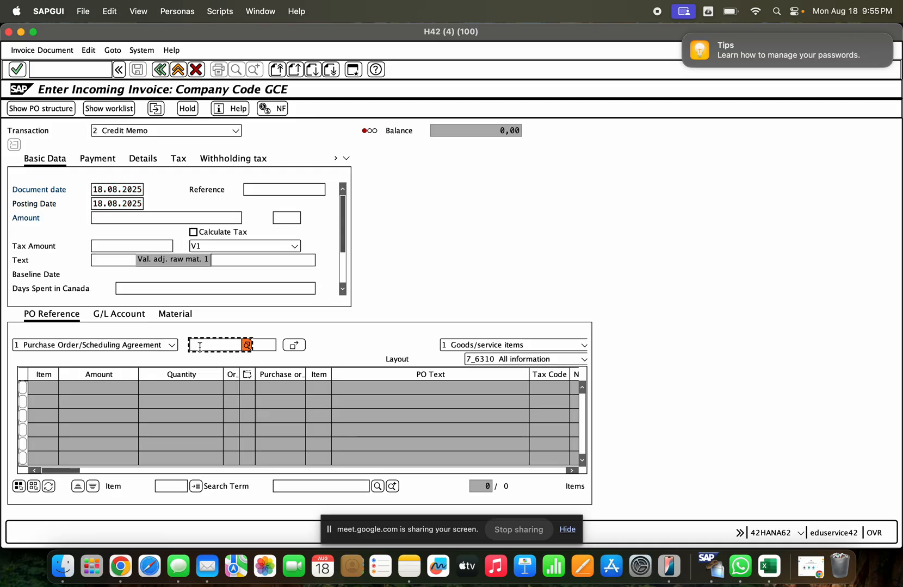
{"action": "key", "text": "super+v"}
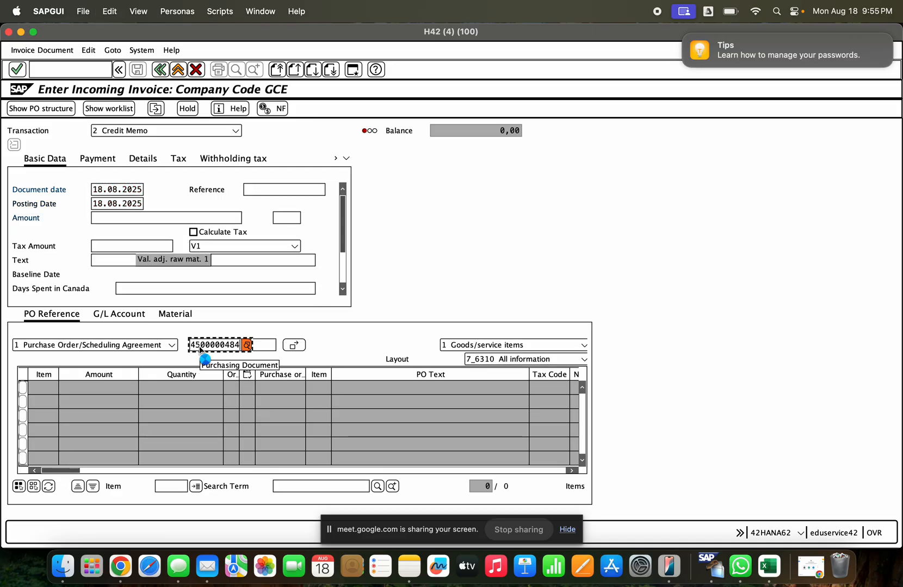
{"action": "key", "text": "Return"}
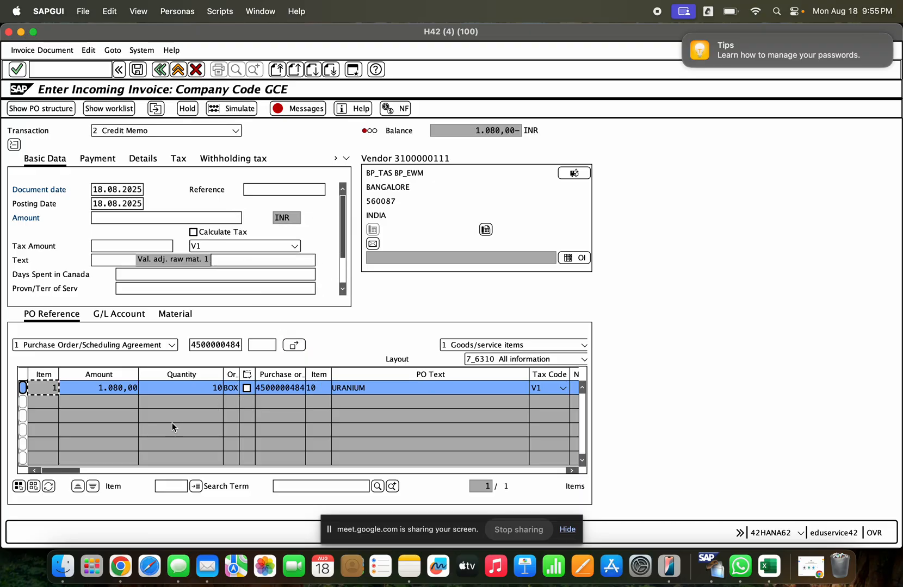
- Set tax code T1 (General Travel Expense (Non-Food)) in the credit memo header and on the URANIUM item
{"action": "left_click", "coordinate": [235, 246]}
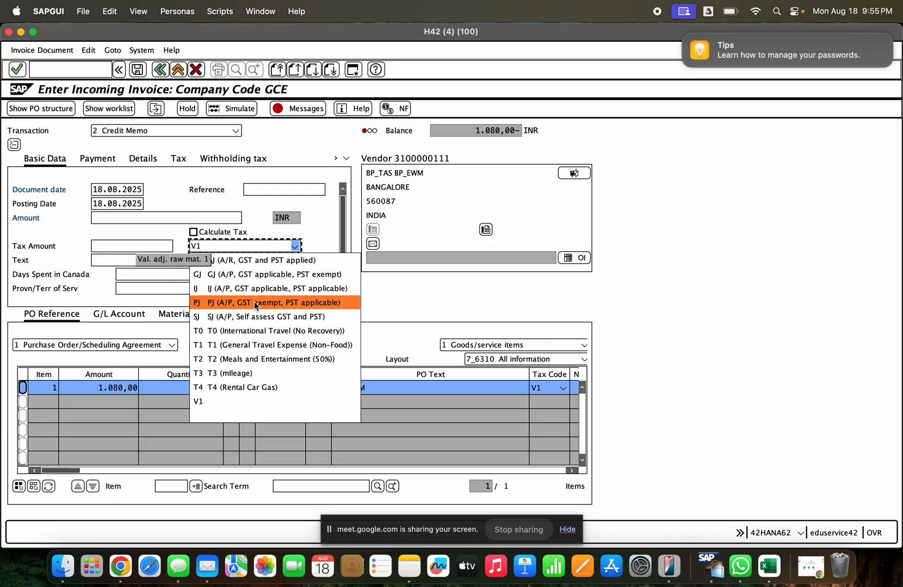
{"action": "left_click", "coordinate": [310, 346]}
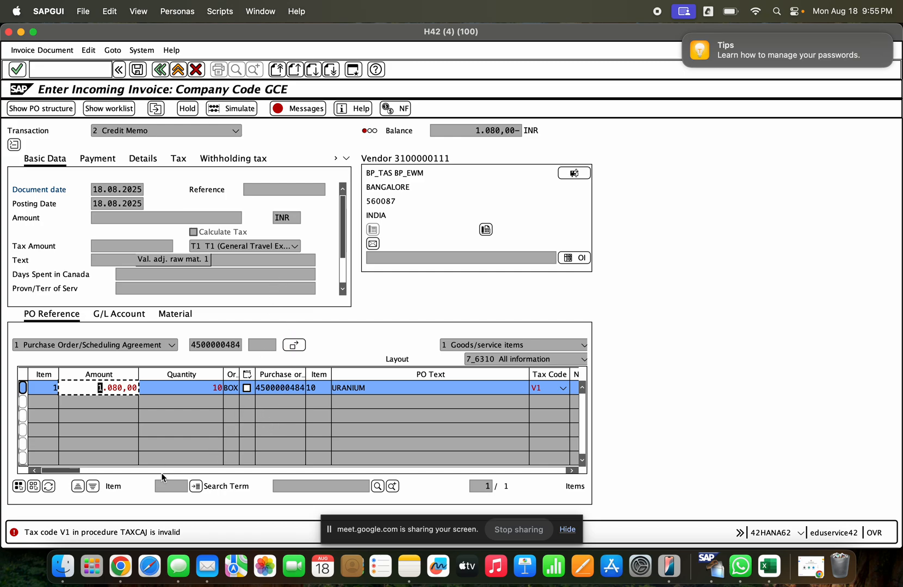
{"action": "left_click", "coordinate": [114, 470]}
{"action": "left_click_drag", "start_coordinate": [113, 471], "coordinate": [58, 473]}
{"action": "left_click", "coordinate": [393, 389]}
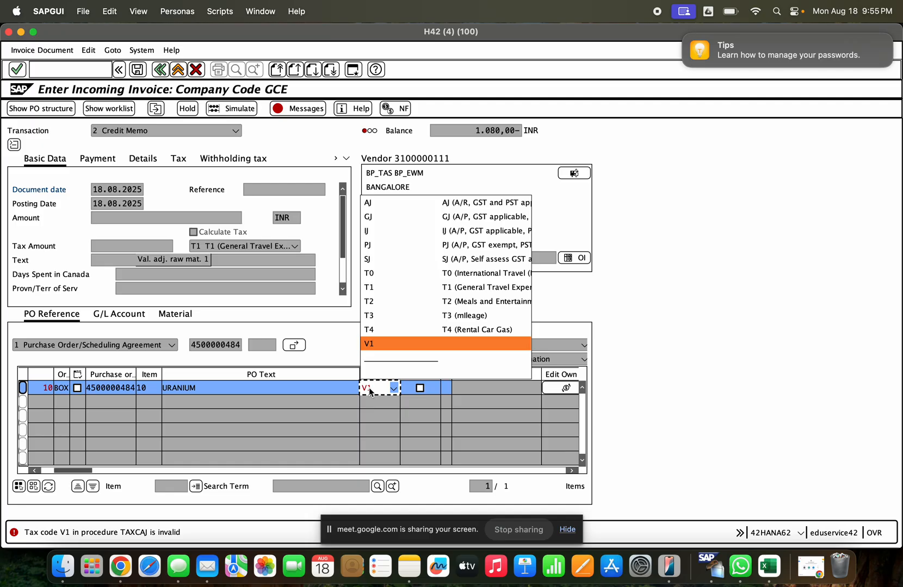
{"action": "left_click", "coordinate": [379, 287]}
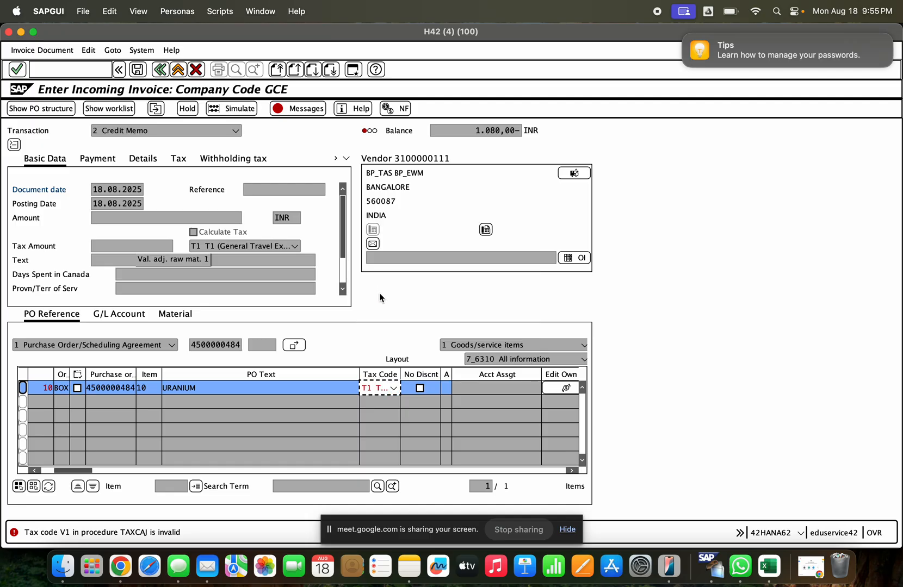
{"action": "key", "text": "Return"}
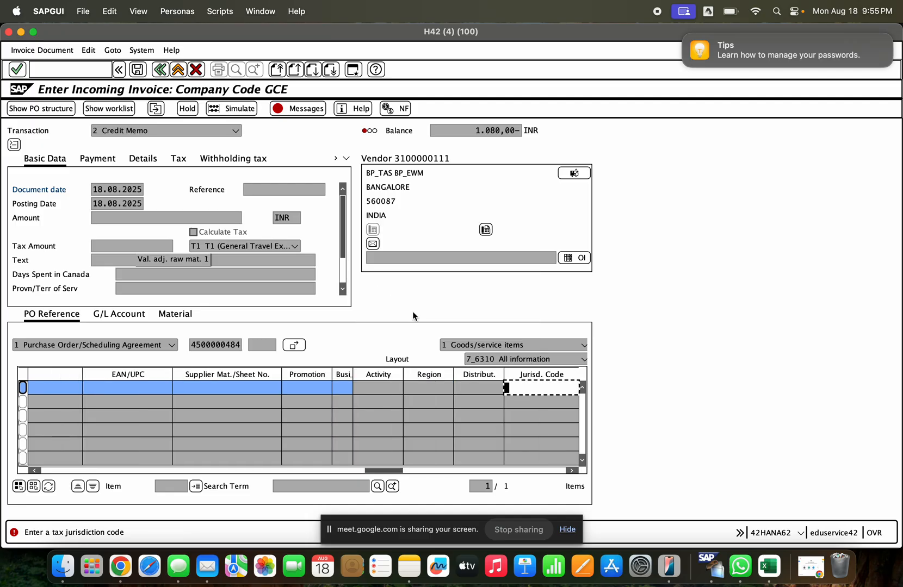
- Assign tax jurisdiction code CAON to the URANIUM item and set the payment baseline date to 18.08.2025
{"action": "left_click", "coordinate": [535, 384]}
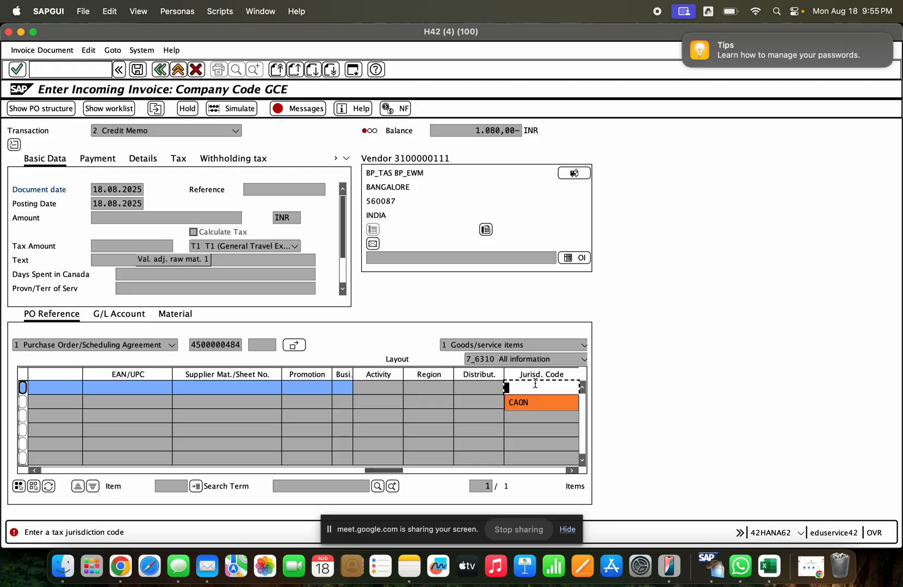
{"action": "left_click", "coordinate": [533, 397]}
{"action": "key", "text": "Return"}
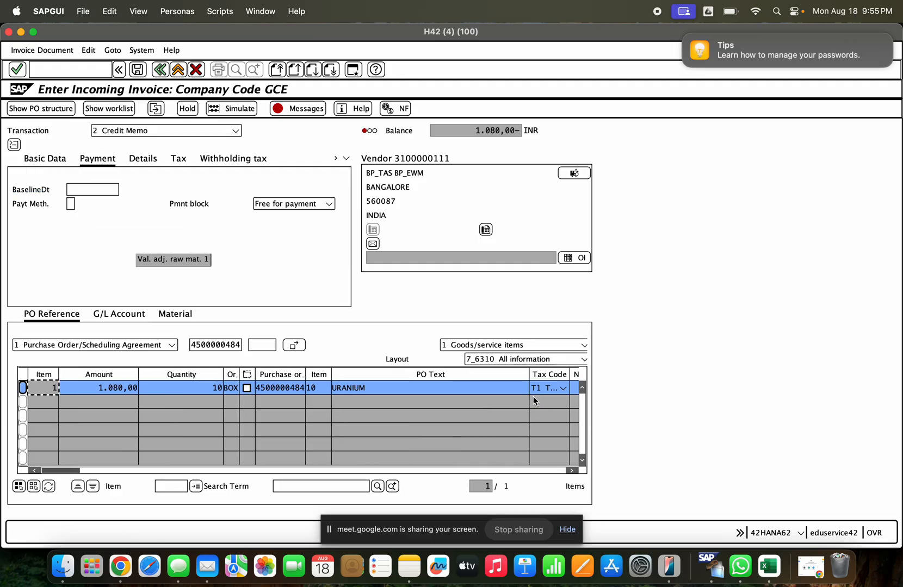
{"action": "left_click", "coordinate": [56, 161]}
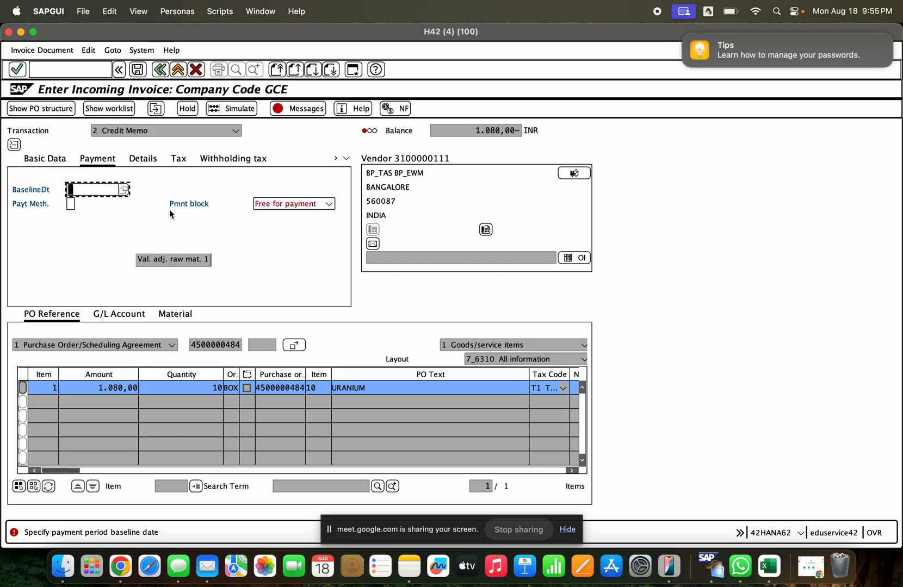
{"action": "left_click", "coordinate": [125, 190]}
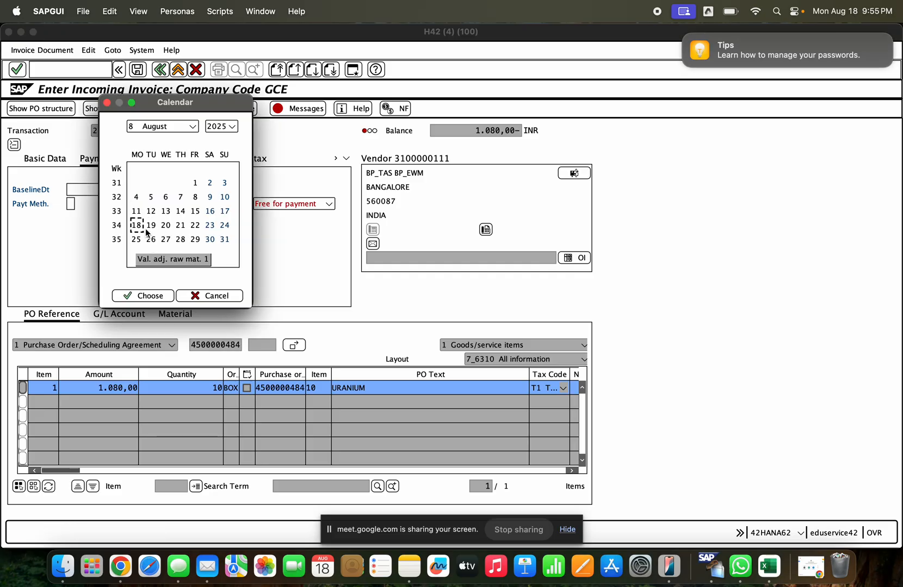
{"action": "double_click", "coordinate": [136, 224]}
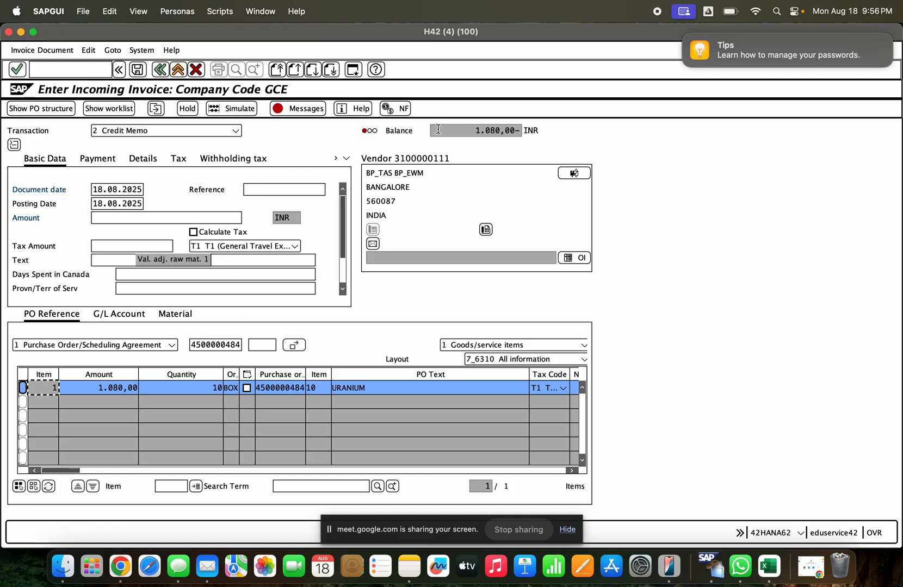
- Enter 1080 as the credit memo amount and turn on Calculate Tax
{"action": "left_click", "coordinate": [438, 129]}
{"action": "left_click", "coordinate": [129, 220]}
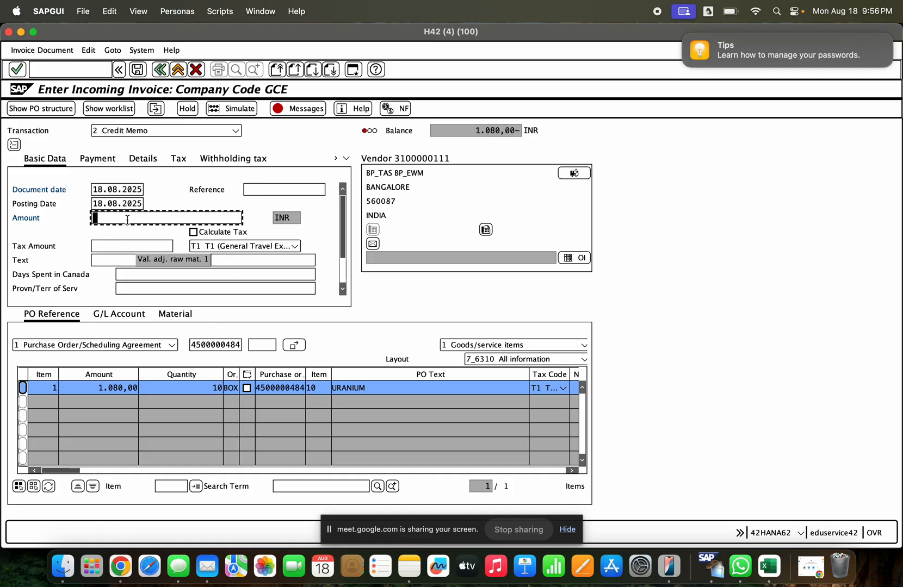
{"action": "type", "text": "1080"}
{"action": "key", "text": "Return"}
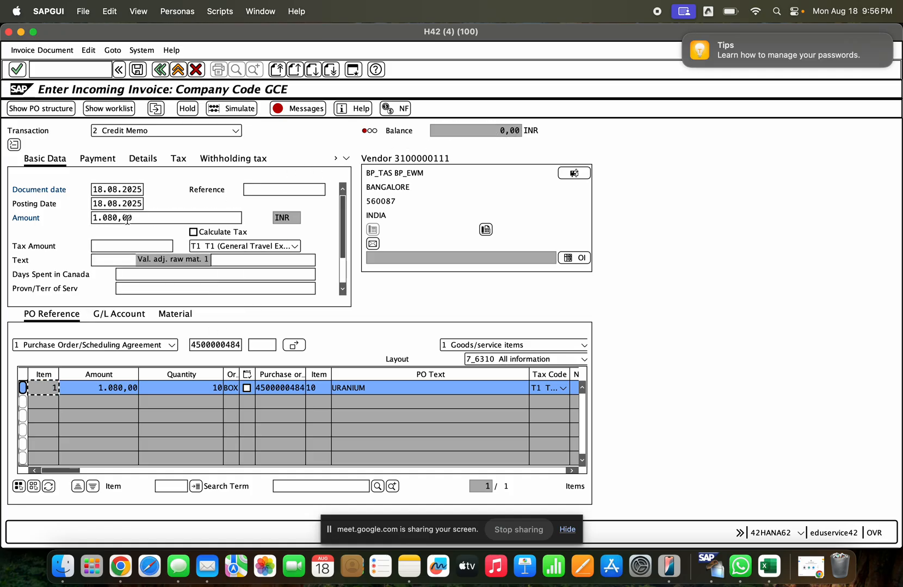
{"action": "left_click", "coordinate": [193, 232]}
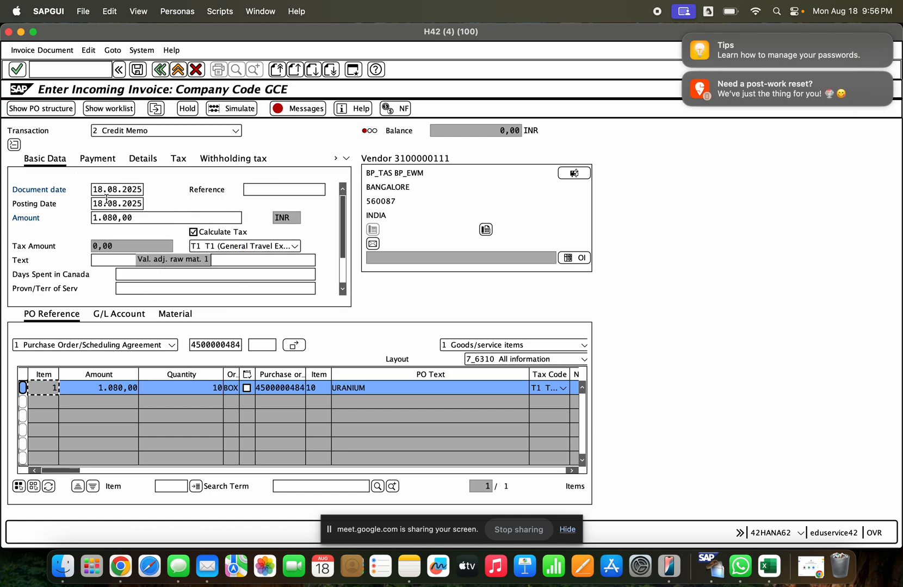
- Compare the credit memo's amount with its balance and check the messages for the document
{"action": "left_click_drag", "start_coordinate": [149, 219], "coordinate": [87, 220]}
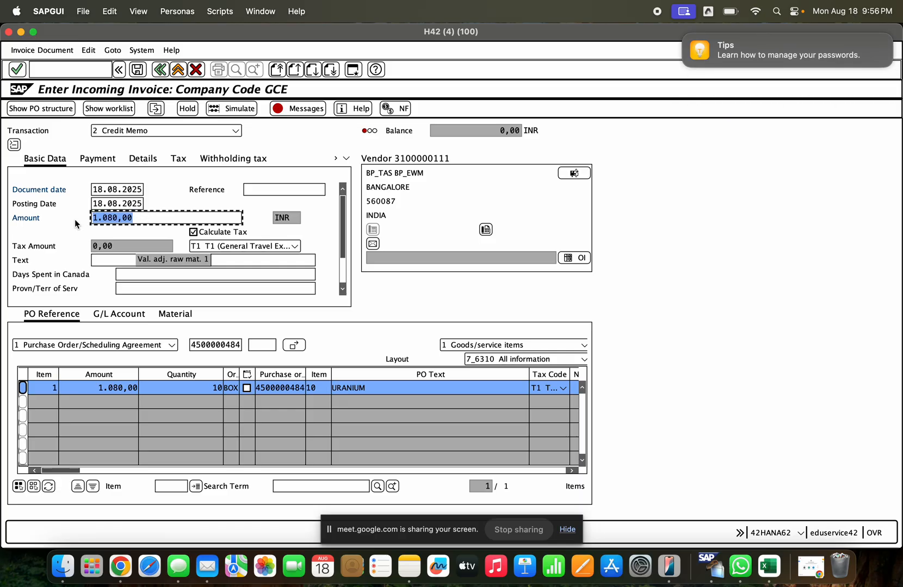
{"action": "left_click", "coordinate": [501, 127]}
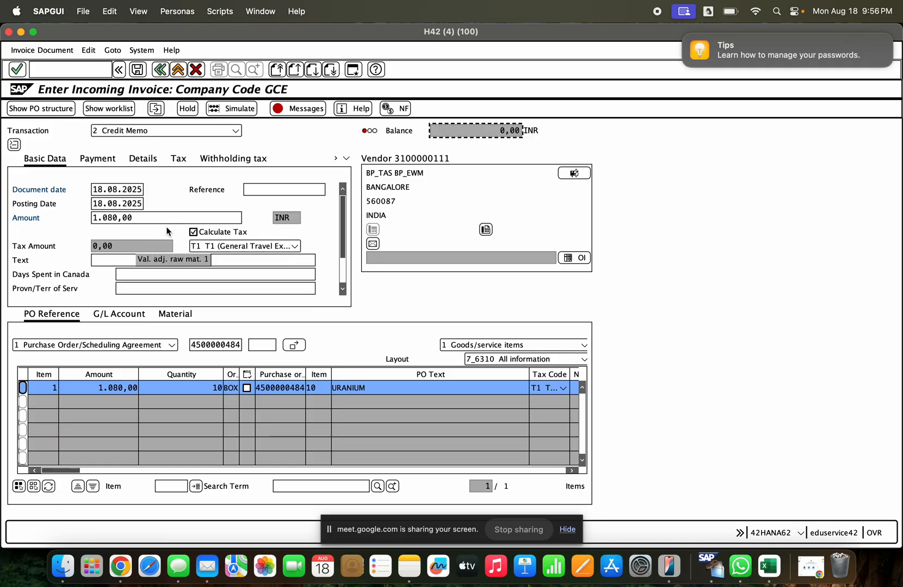
{"action": "left_click", "coordinate": [296, 113]}
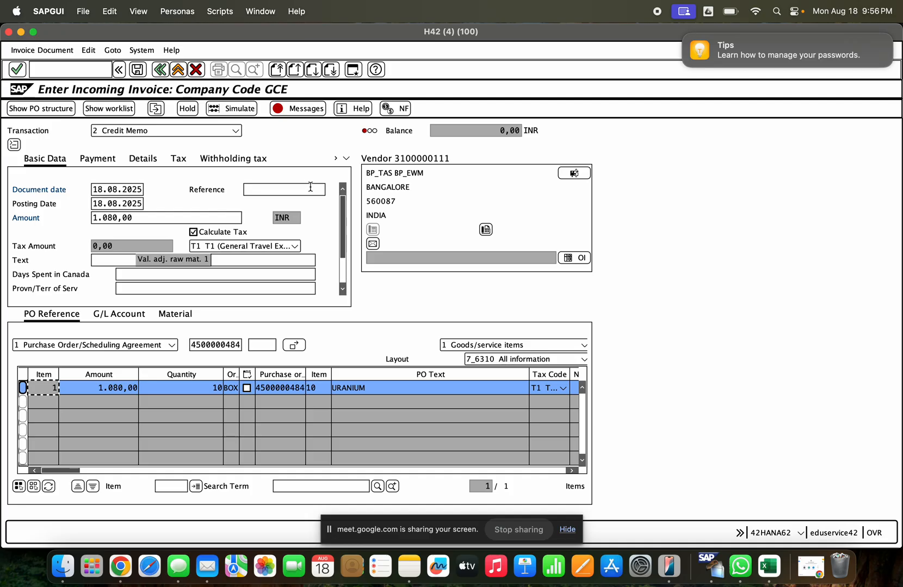
- Look up the tax code on the first listed GCE invoice with MIR6 in a separate session, and minimize that window
{"action": "left_click", "coordinate": [220, 246]}
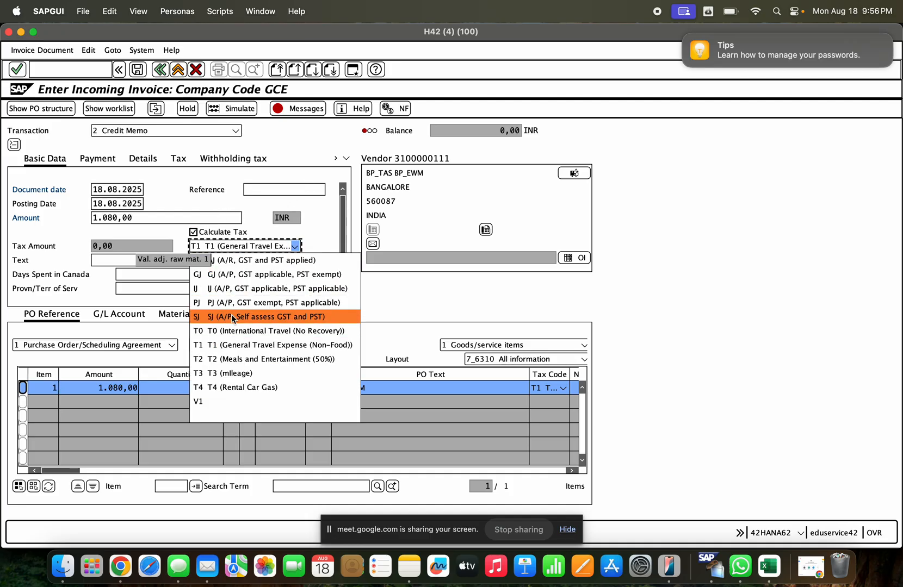
{"action": "left_click", "coordinate": [85, 71]}
{"action": "type", "text": "/omi"}
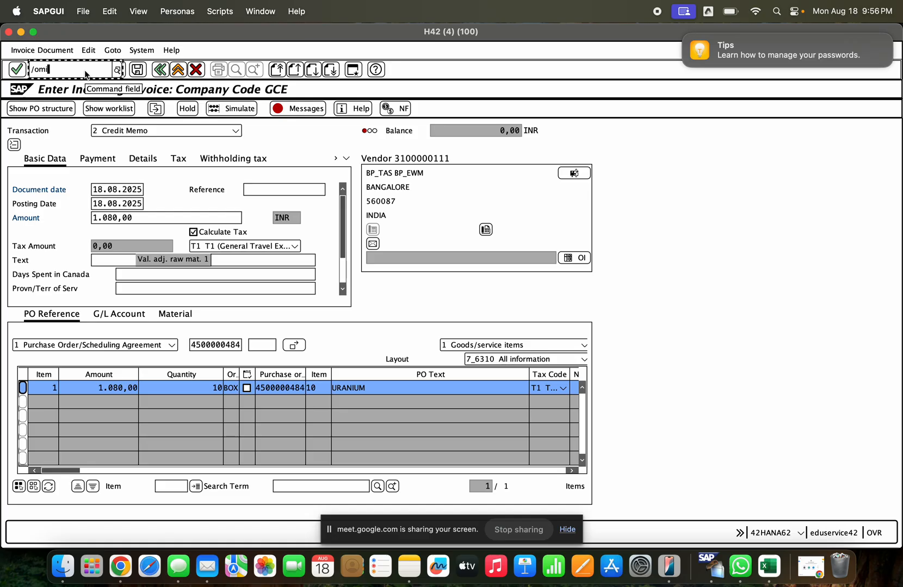
{"action": "type", "text": "r6"}
{"action": "key", "text": "Return"}
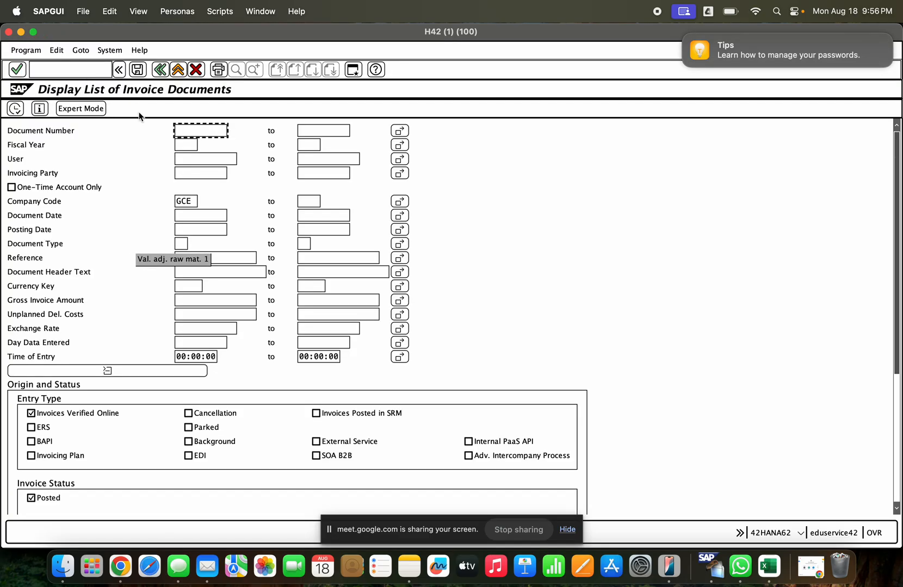
{"action": "left_click", "coordinate": [21, 110]}
{"action": "double_click", "coordinate": [62, 147]}
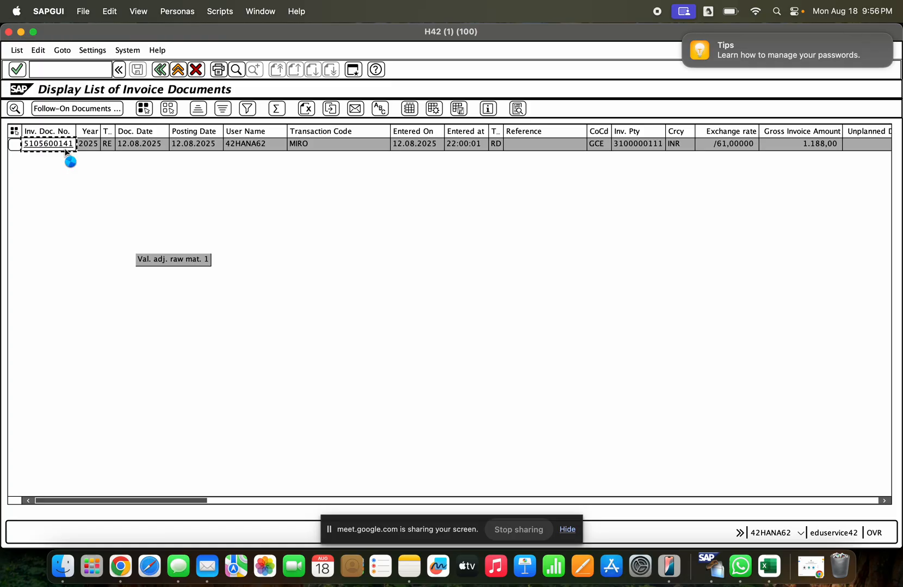
{"action": "left_click", "coordinate": [20, 31]}
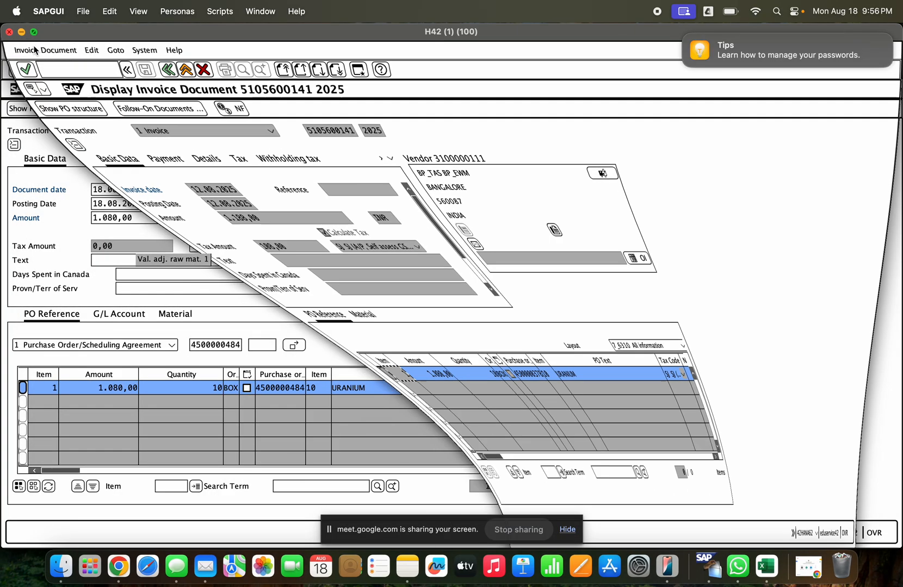
- Set the tax code to SJ (A/P, Self assess GST and PST) for both the credit memo header and the URANIUM item
{"action": "left_click", "coordinate": [235, 241]}
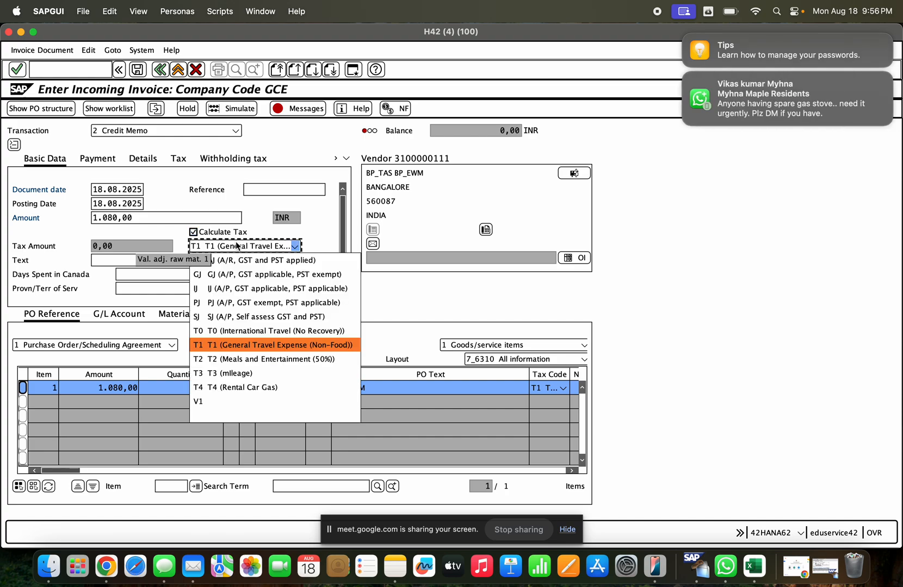
{"action": "left_click", "coordinate": [243, 317]}
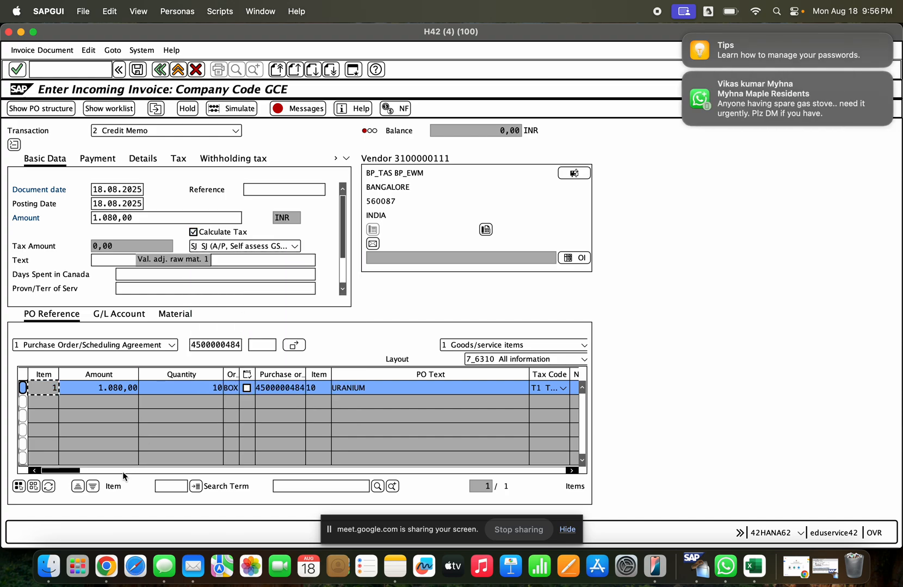
{"action": "left_click", "coordinate": [88, 470]}
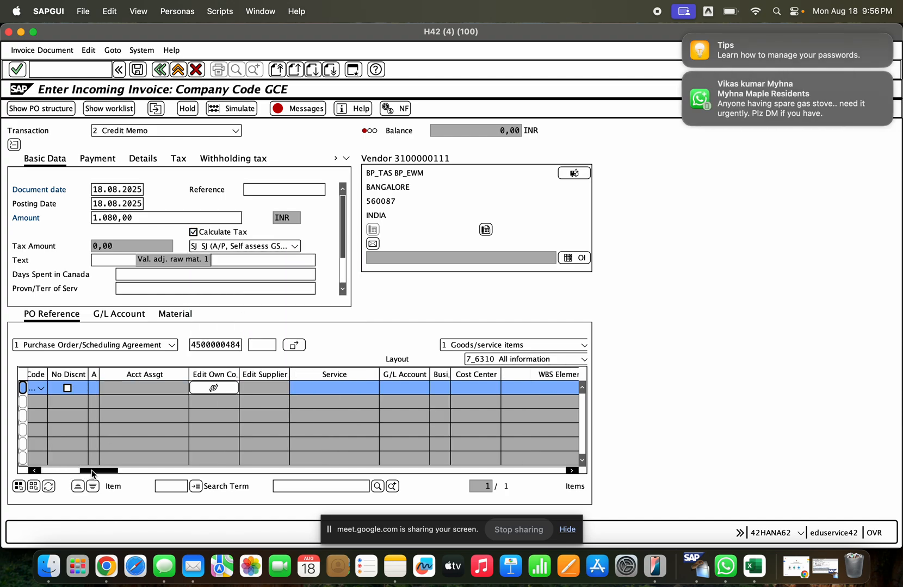
{"action": "left_click", "coordinate": [131, 471]}
{"action": "left_click", "coordinate": [119, 471]}
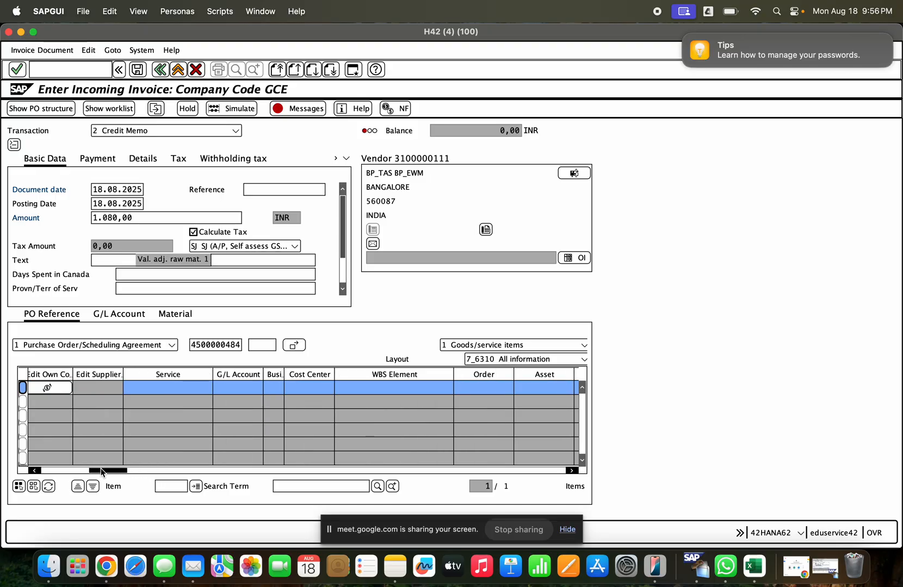
{"action": "left_click", "coordinate": [90, 471]}
{"action": "left_click_drag", "start_coordinate": [68, 472], "coordinate": [73, 471]}
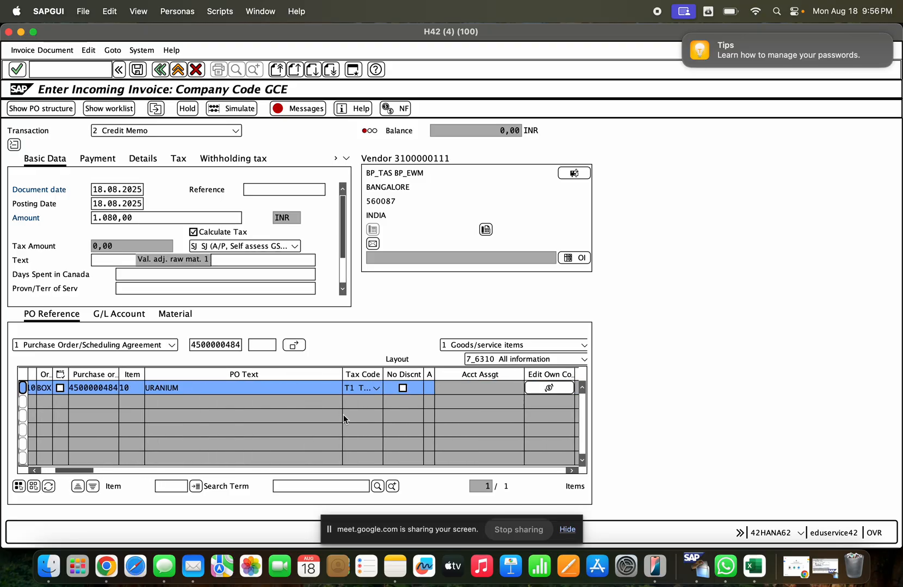
{"action": "left_click", "coordinate": [352, 389]}
{"action": "left_click", "coordinate": [352, 388]}
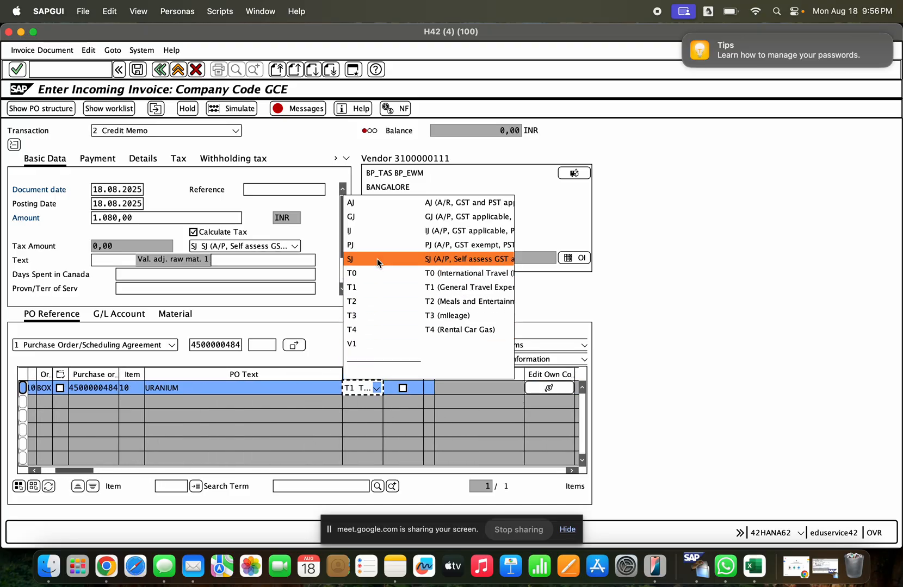
{"action": "left_click", "coordinate": [377, 259]}
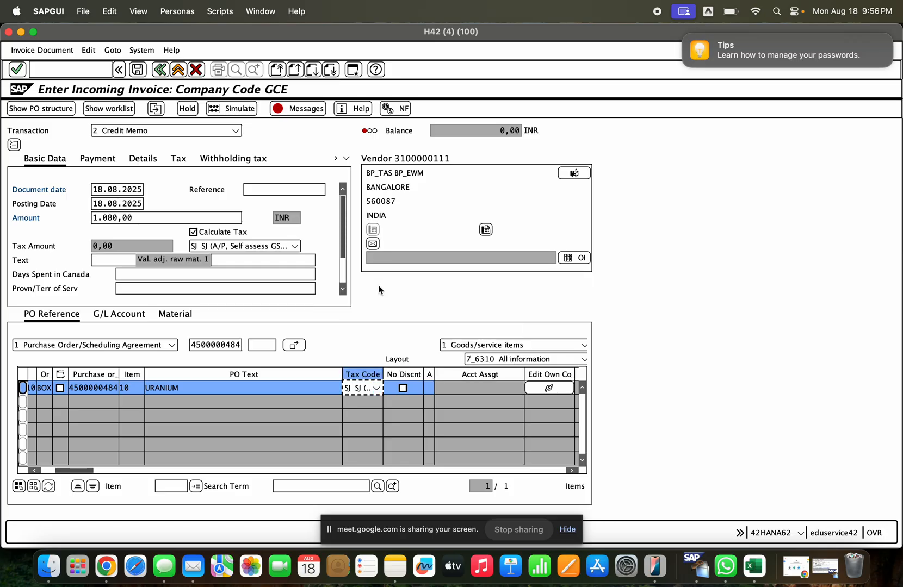
{"action": "key", "text": "Return"}
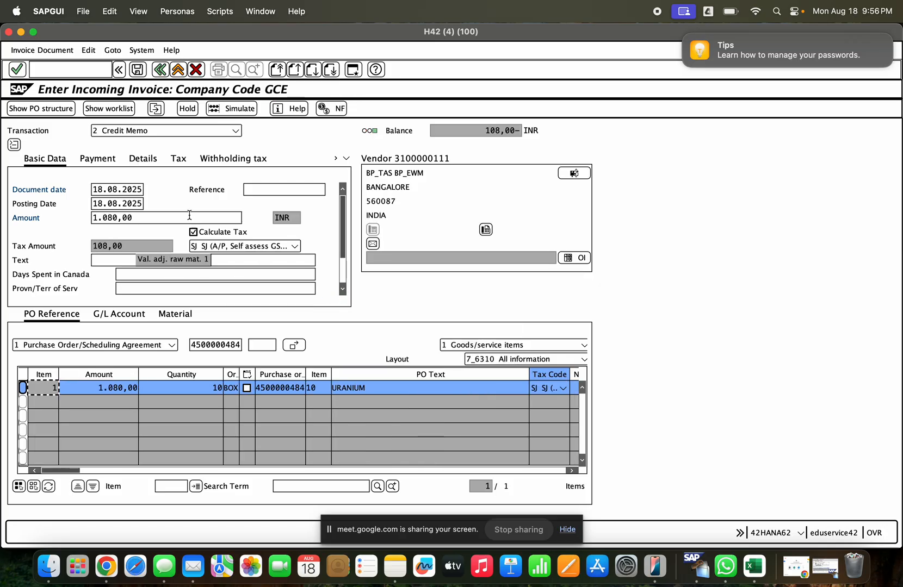
- Replace the credit memo amount with the tax-inclusive balance of 1.188,00 INR
{"action": "left_click_drag", "start_coordinate": [187, 215], "coordinate": [76, 223]}
{"action": "key", "text": "BackSpace"}
{"action": "key", "text": "Return"}
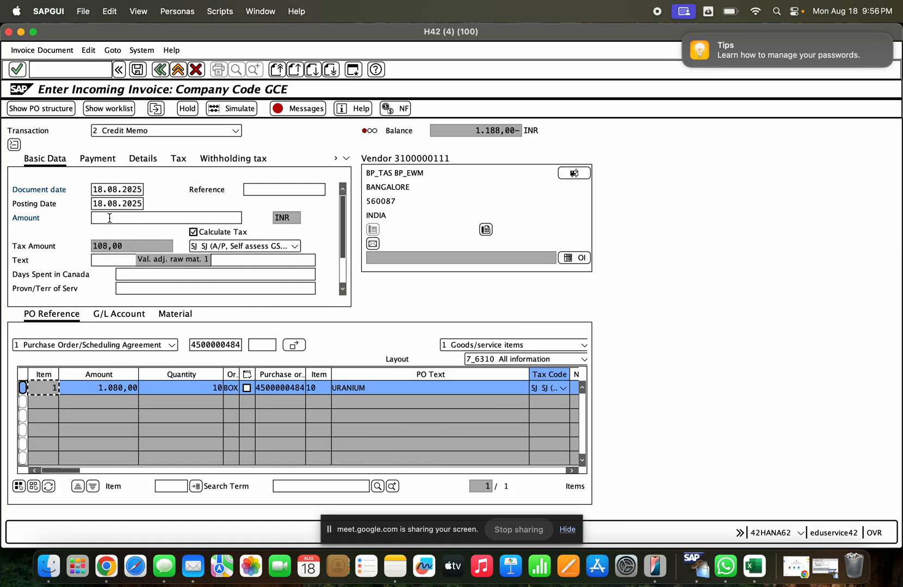
{"action": "left_click", "coordinate": [476, 125]}
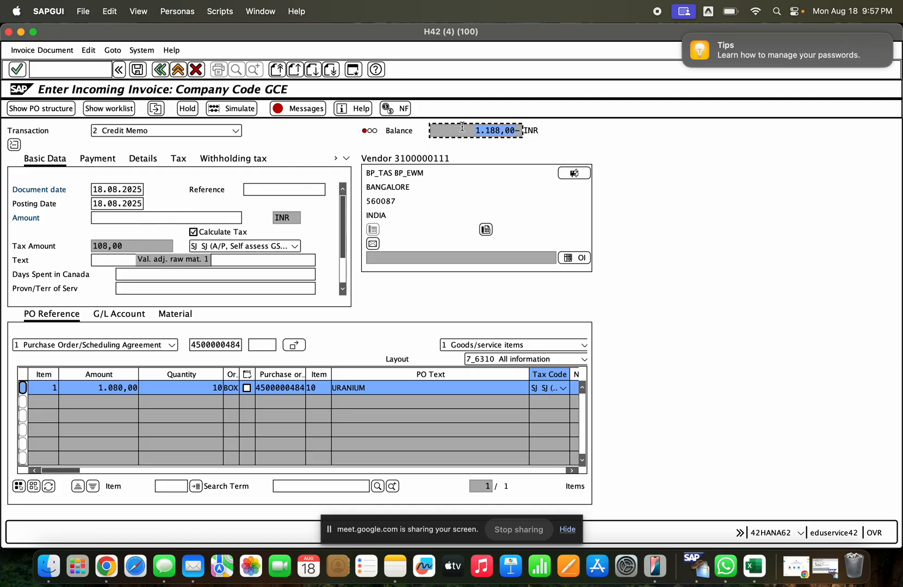
{"action": "left_click", "coordinate": [158, 219]}
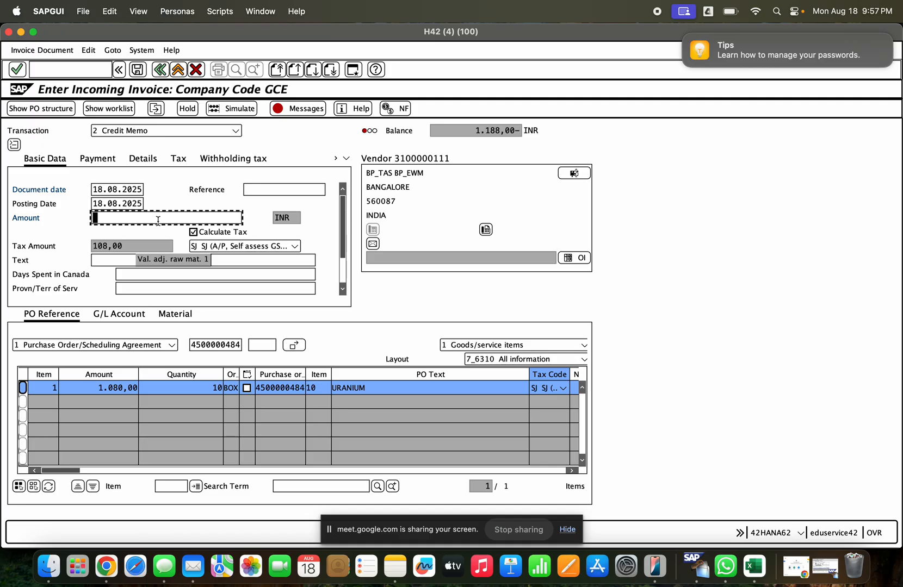
{"action": "type", "text": "1.188,00"}
{"action": "key", "text": "Return"}
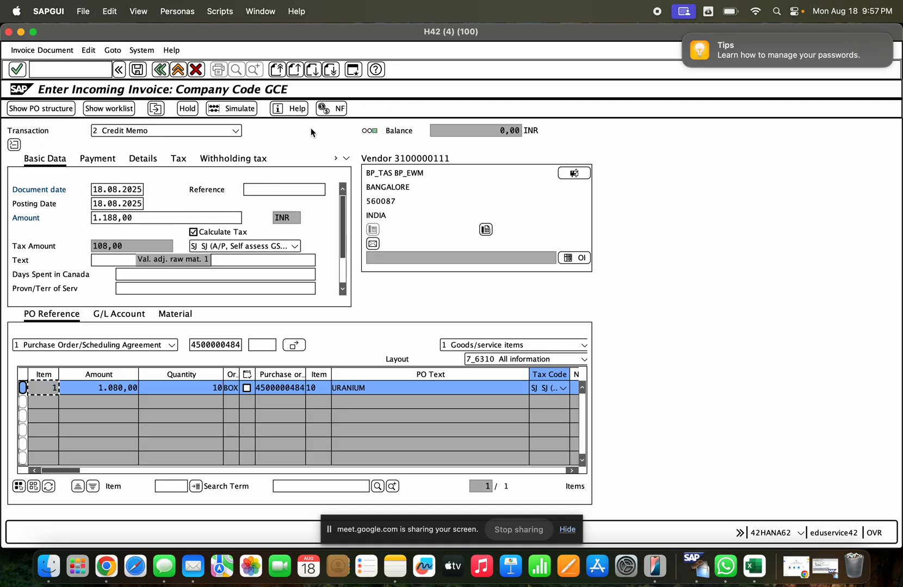
- Simulate the credit memo to review its account postings, and post the document
{"action": "left_click", "coordinate": [244, 114]}
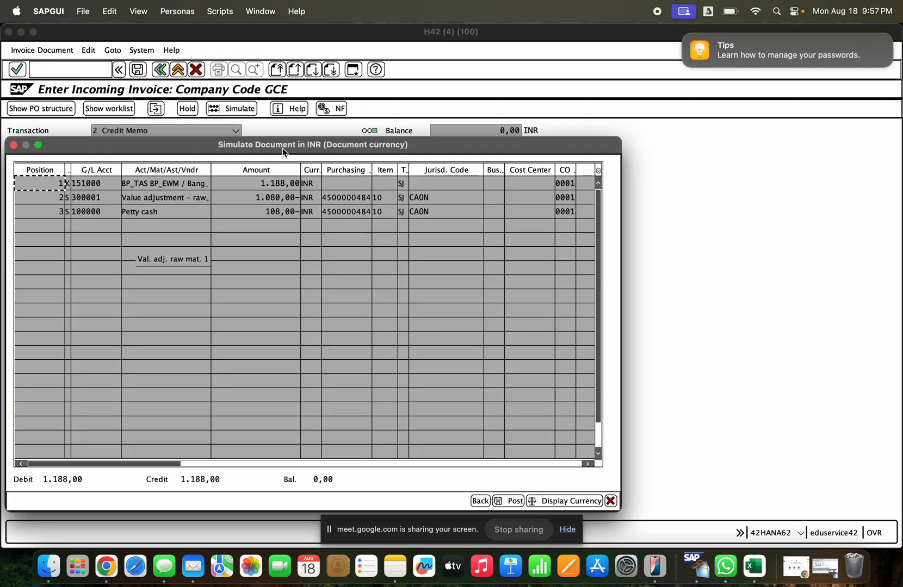
{"action": "left_click", "coordinate": [293, 189]}
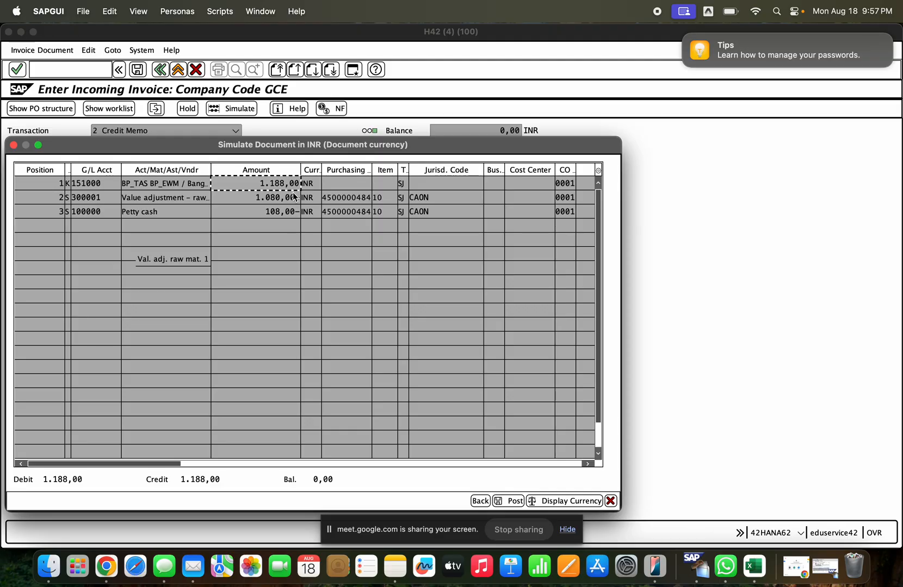
{"action": "key", "text": "Escape"}
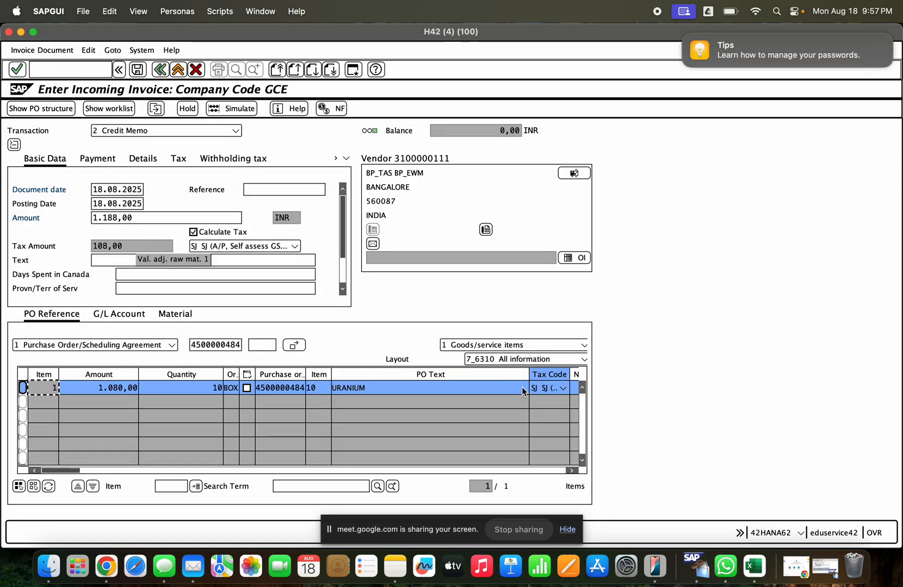
{"action": "left_click", "coordinate": [137, 70]}
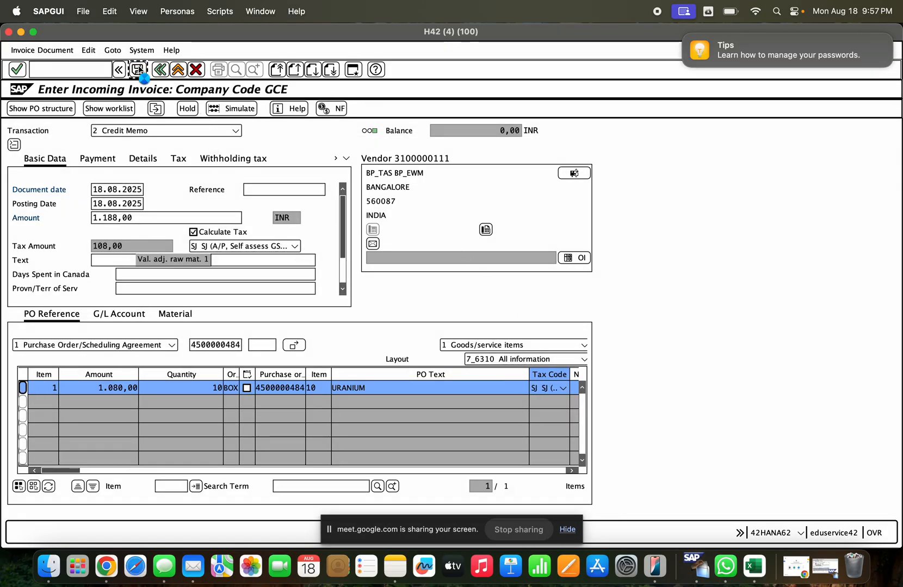
{"action": "left_click", "coordinate": [53, 50]}
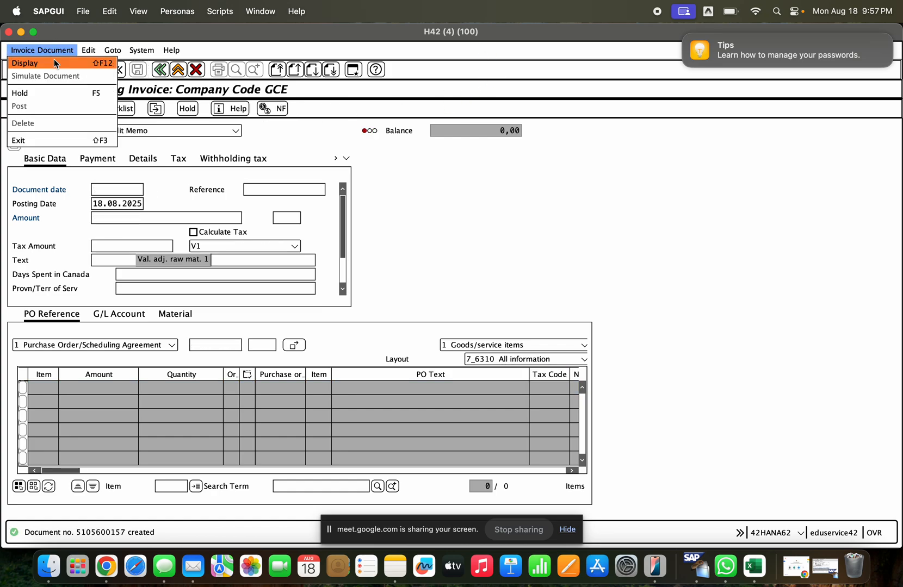
{"action": "left_click", "coordinate": [249, 147]}
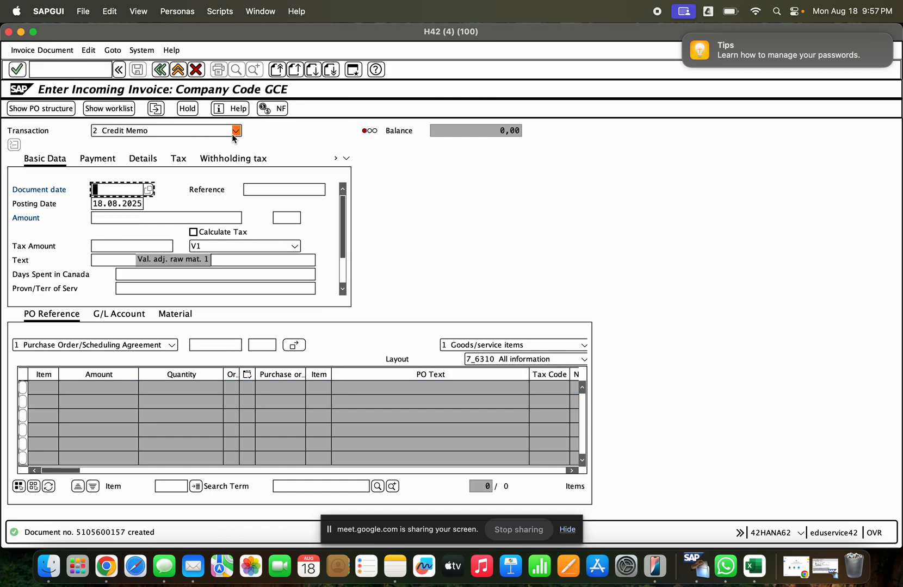
{"action": "left_click", "coordinate": [66, 70]}
{"action": "type", "text": "/mi"}
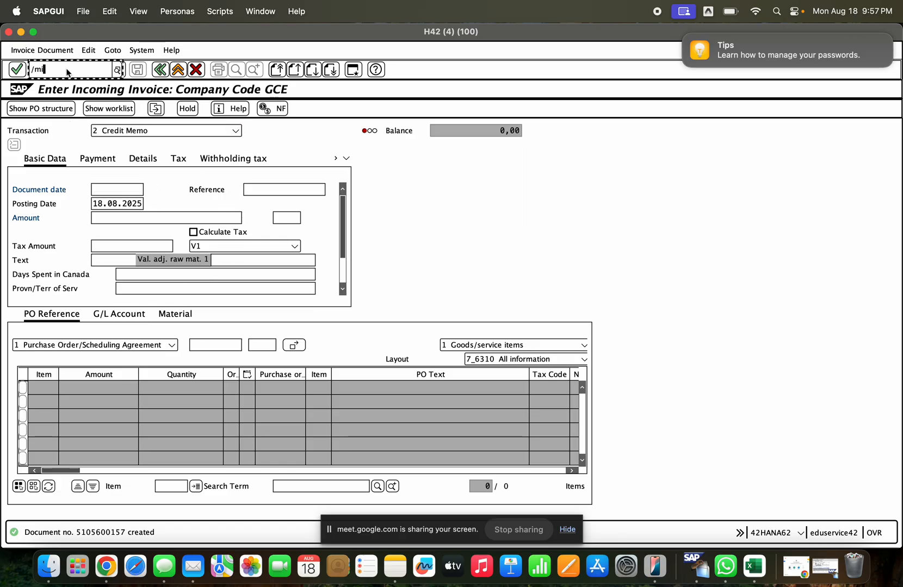
{"action": "type", "text": "ro"}
{"action": "key", "text": "Return"}
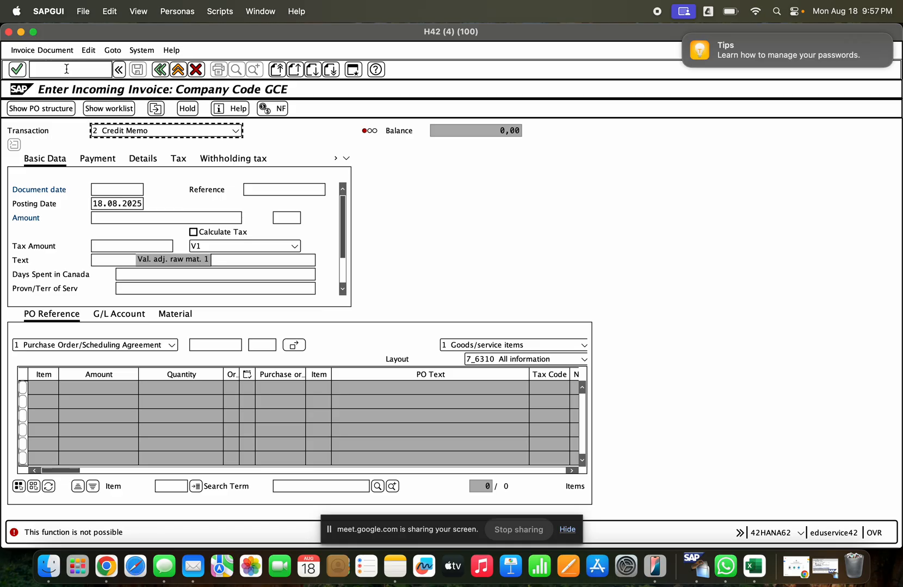
- Display the newly posted credit memo with transaction MIR4 and check its transaction type
{"action": "left_click", "coordinate": [66, 70]}
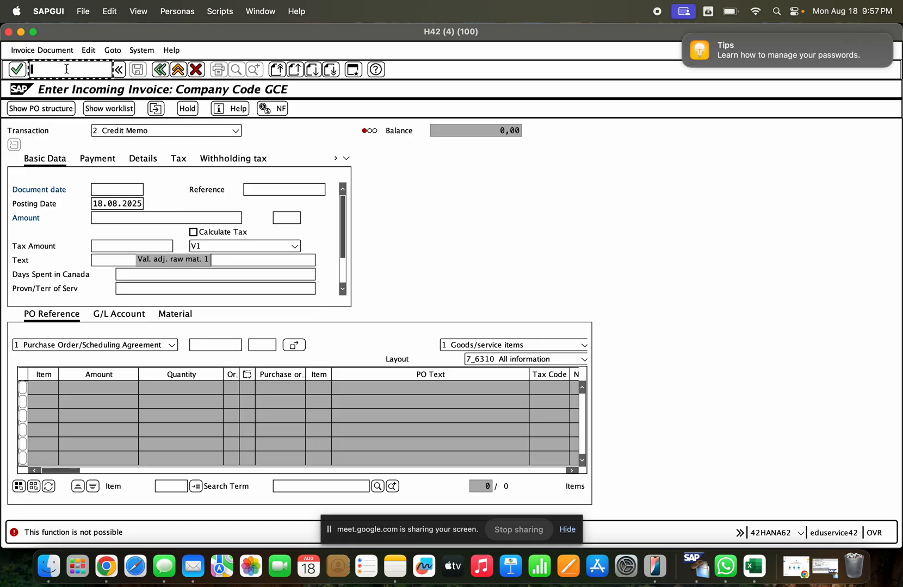
{"action": "type", "text": "/nmir4"}
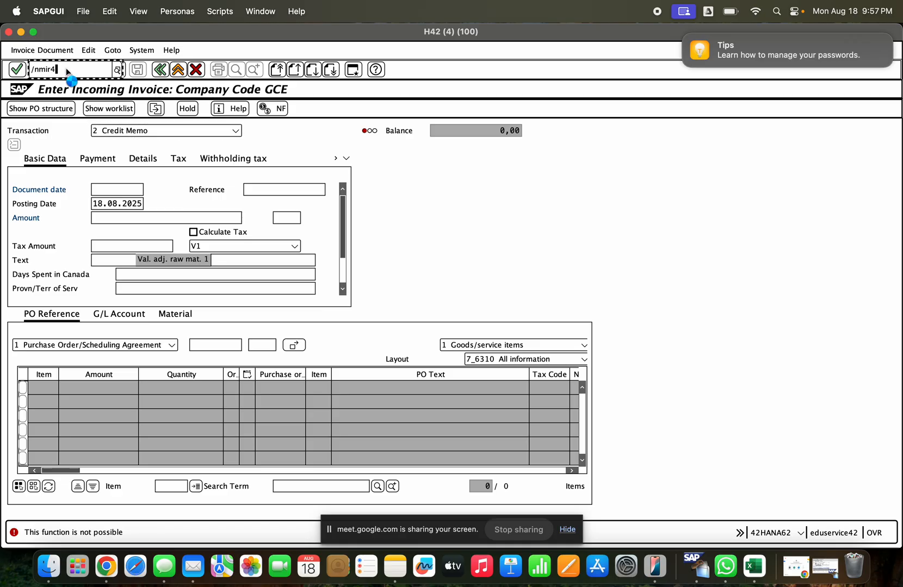
{"action": "key", "text": "Return"}
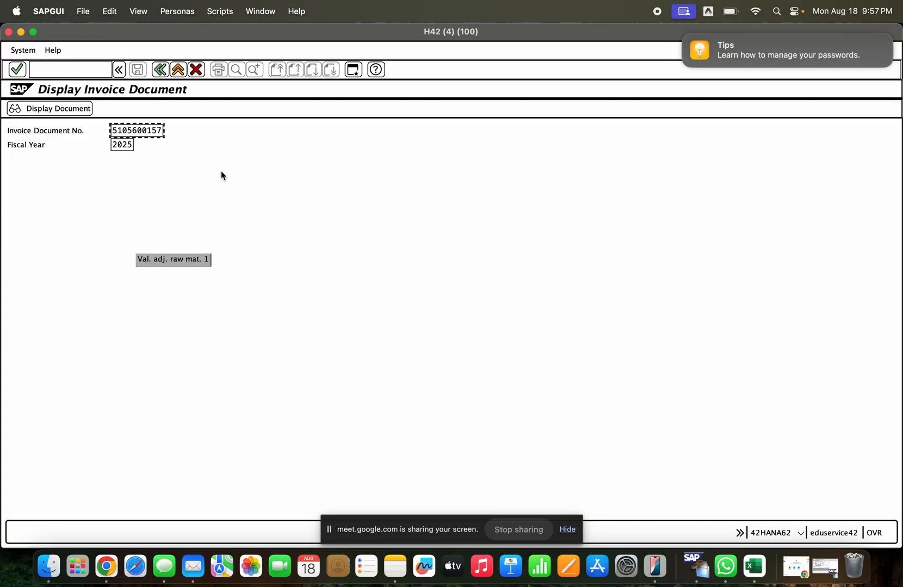
{"action": "key", "text": "Return"}
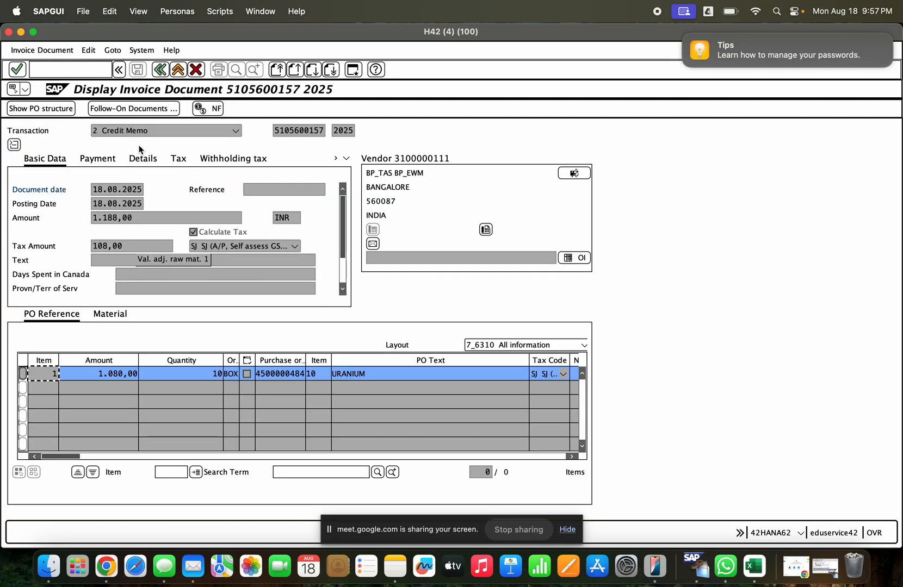
{"action": "left_click", "coordinate": [139, 134]}
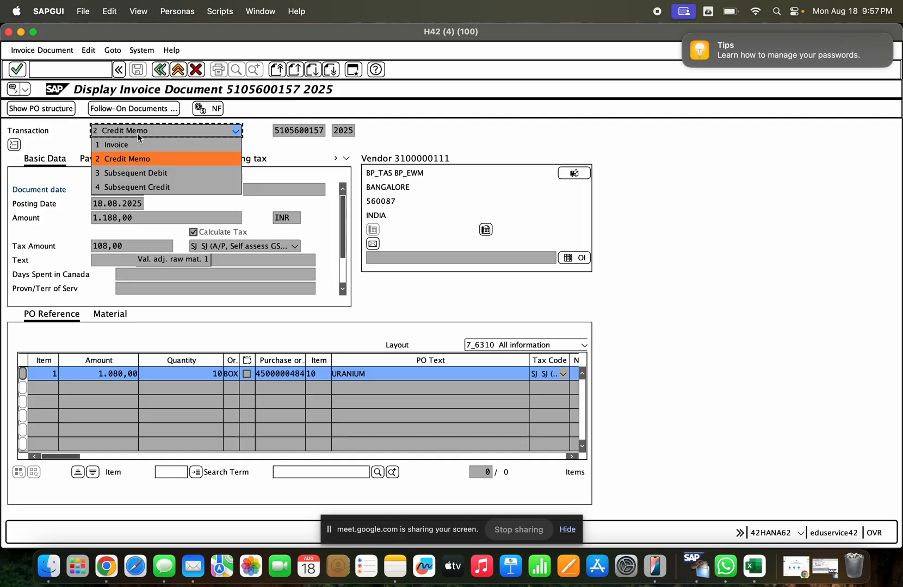
{"action": "left_click", "coordinate": [627, 311]}
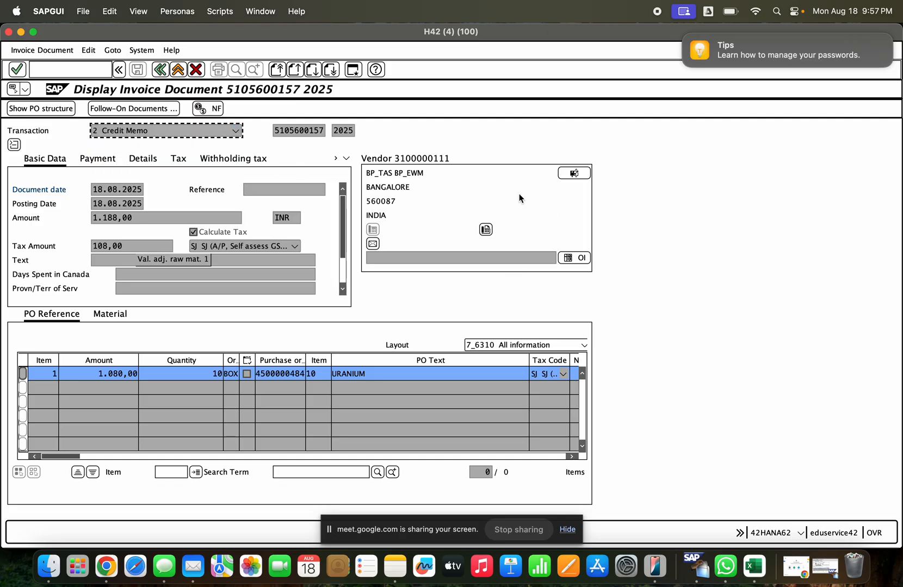
- Return to the start screen and list the posted invoice documents of company code GCE with MIR5
{"action": "left_click", "coordinate": [178, 71]}
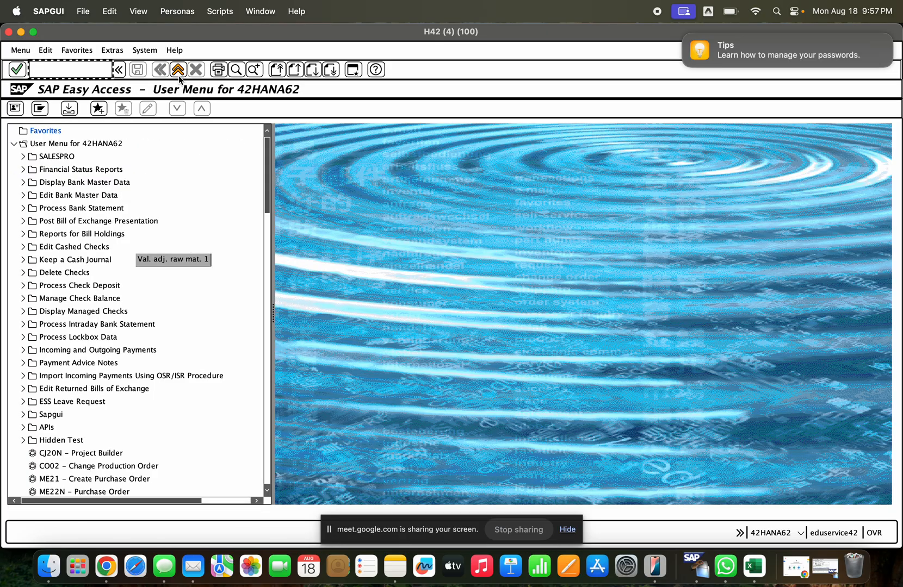
{"action": "type", "text": "mir5"}
{"action": "key", "text": "Return"}
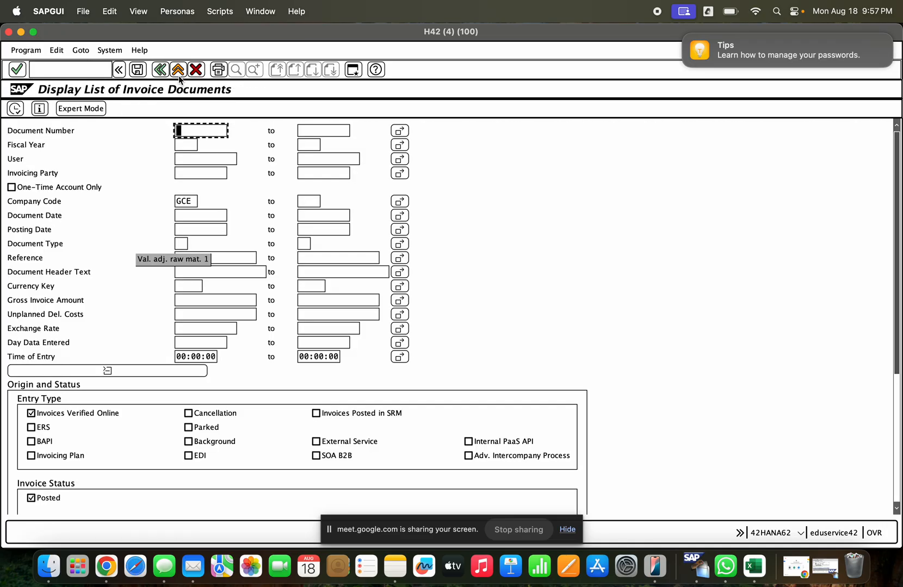
{"action": "left_click", "coordinate": [14, 108]}
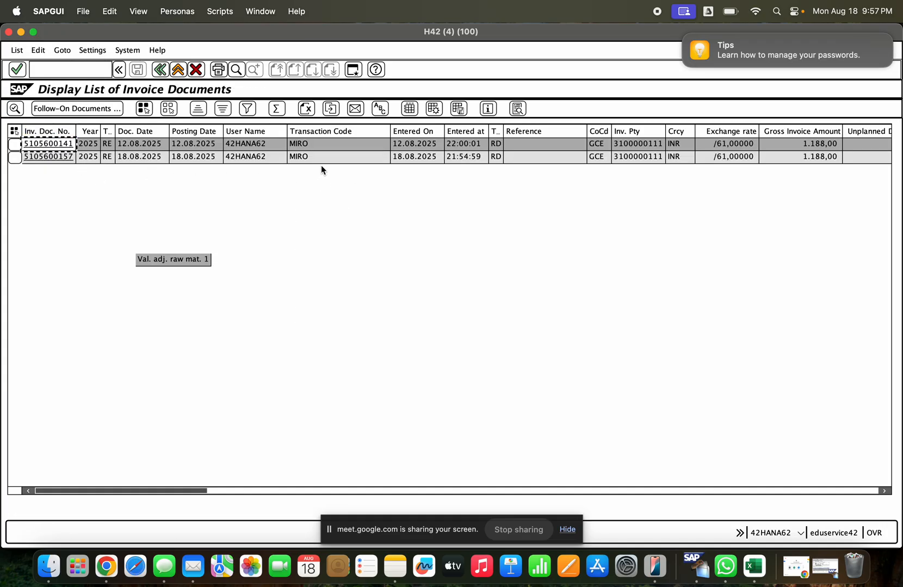
- Widen the narrow Invoice indicator column beside CD Amount and compare its entries for the two listed documents
{"action": "left_click", "coordinate": [225, 490]}
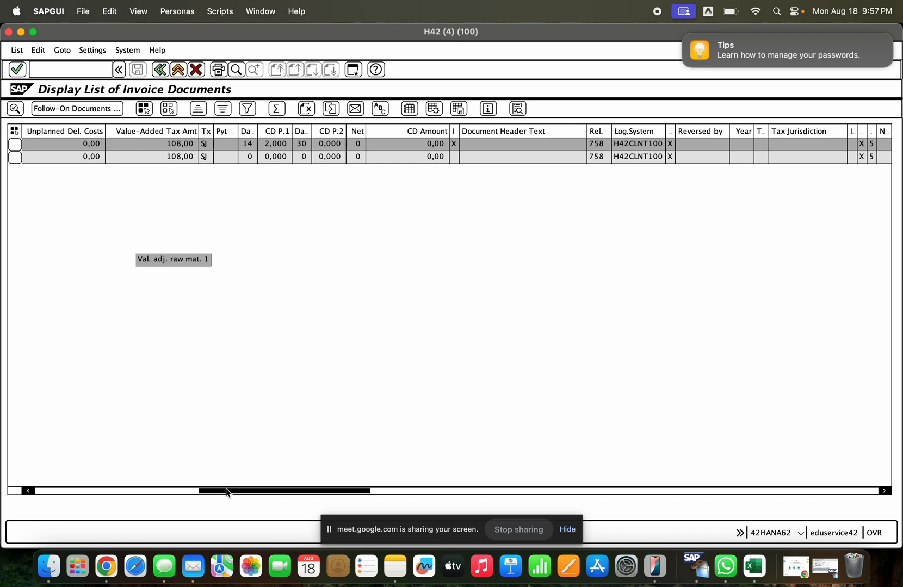
{"action": "left_click_drag", "start_coordinate": [226, 490], "coordinate": [265, 506]}
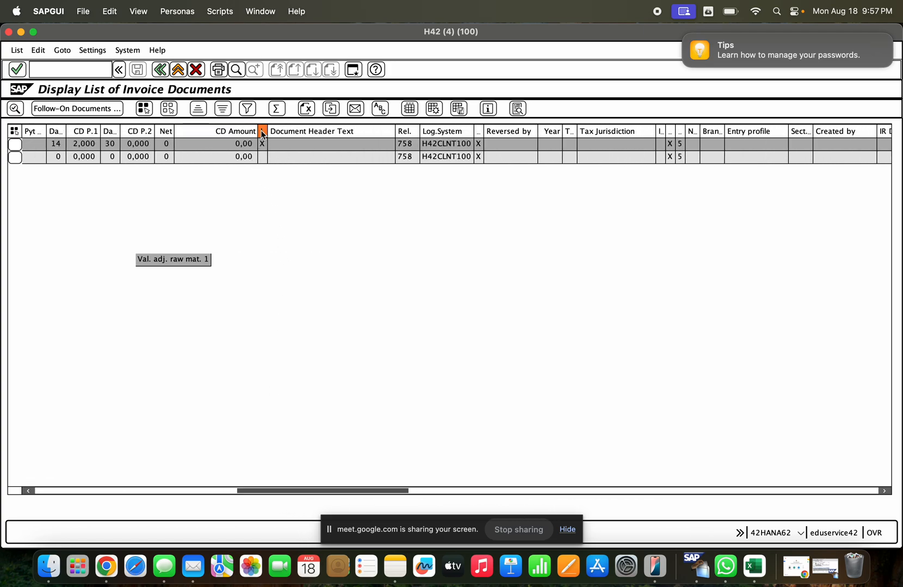
{"action": "left_click_drag", "start_coordinate": [267, 131], "coordinate": [331, 129]}
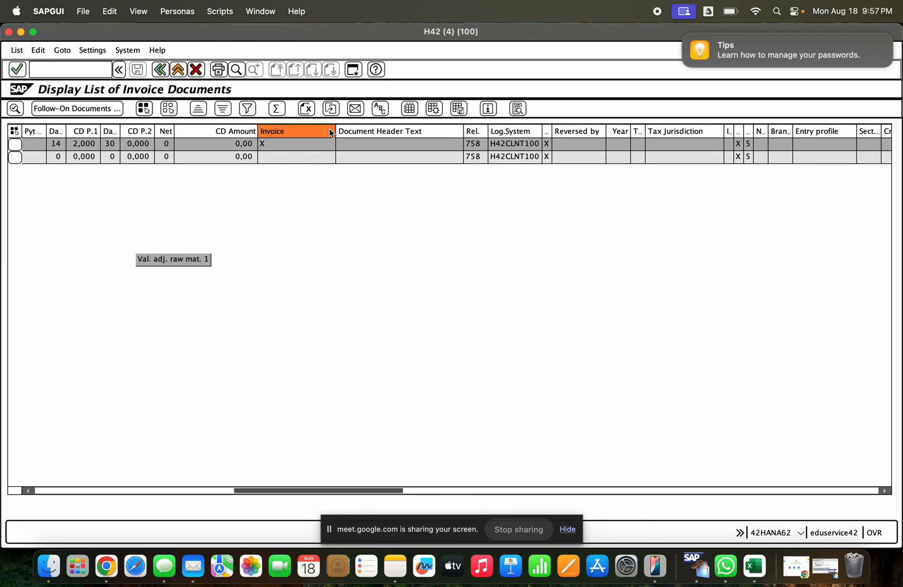
{"action": "left_click", "coordinate": [293, 144]}
{"action": "left_click", "coordinate": [292, 157]}
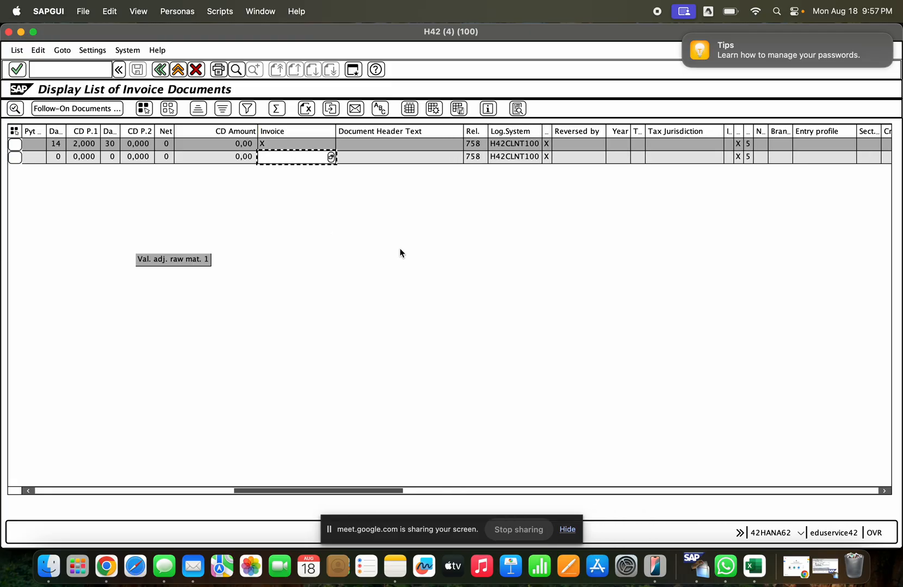
- Open the first listed document, dated 12.08.2025, to check its transaction type
{"action": "left_click", "coordinate": [439, 489]}
{"action": "left_click_drag", "start_coordinate": [447, 491], "coordinate": [17, 423]}
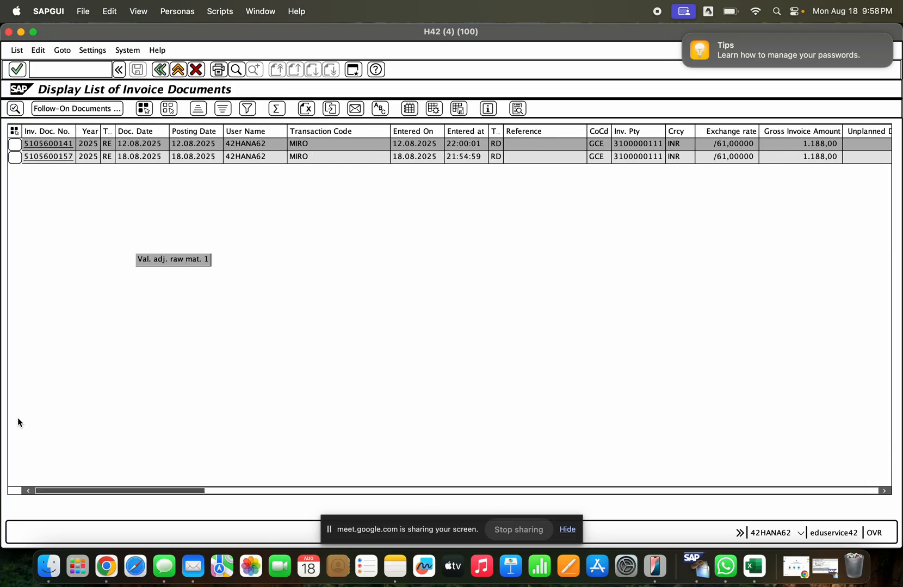
{"action": "left_click", "coordinate": [49, 144]}
{"action": "double_click", "coordinate": [50, 145]}
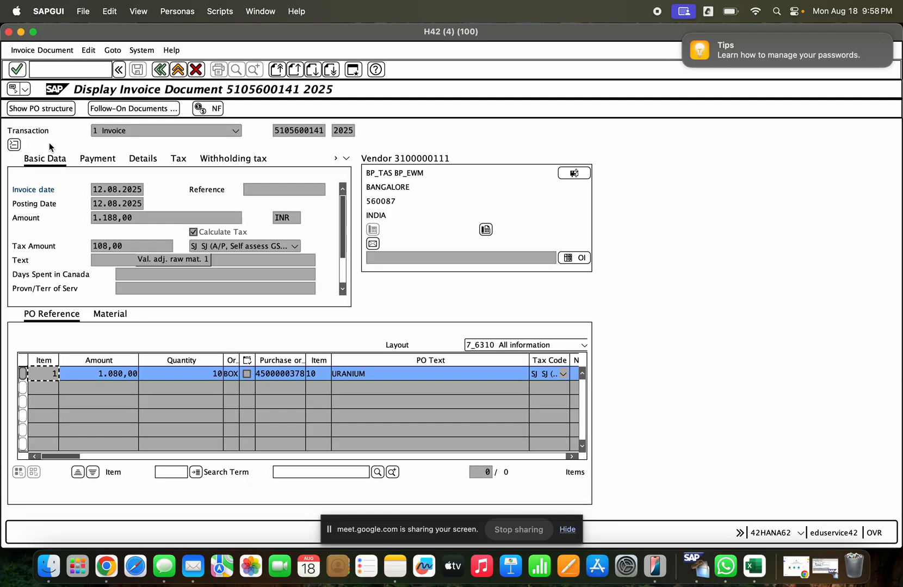
- Go back to the invoice list and open the second document, dated 18.08.2025, to check its transaction type
{"action": "left_click", "coordinate": [111, 131]}
{"action": "left_click", "coordinate": [160, 70]}
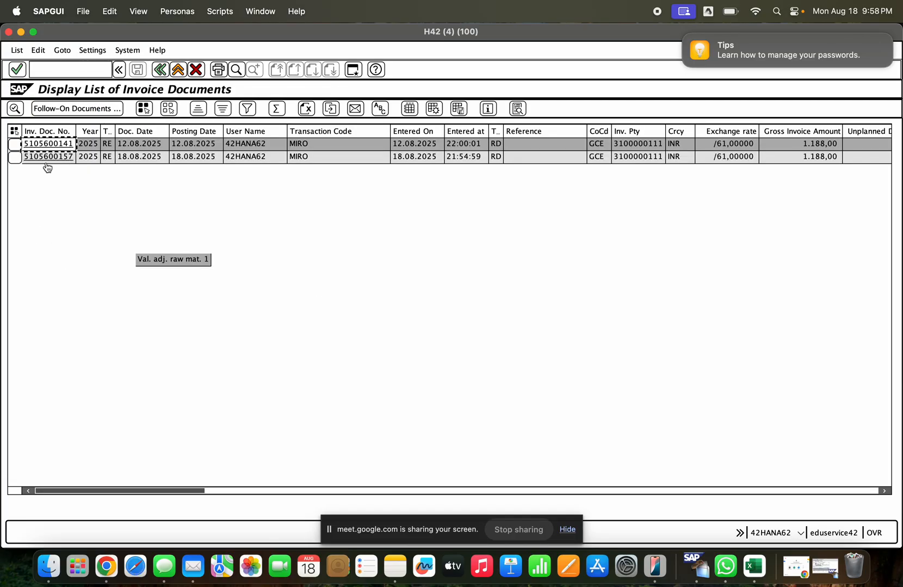
{"action": "double_click", "coordinate": [49, 158]}
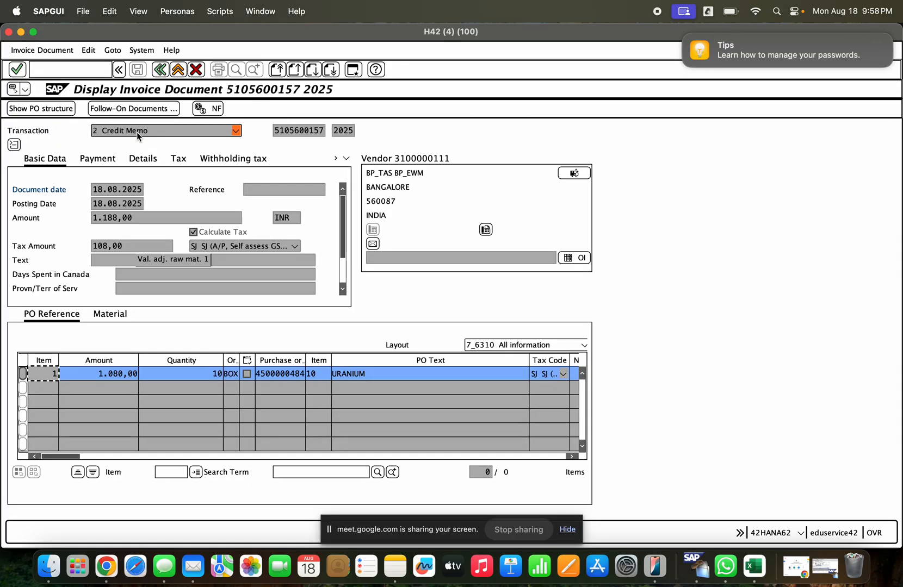
{"action": "left_click", "coordinate": [137, 133]}
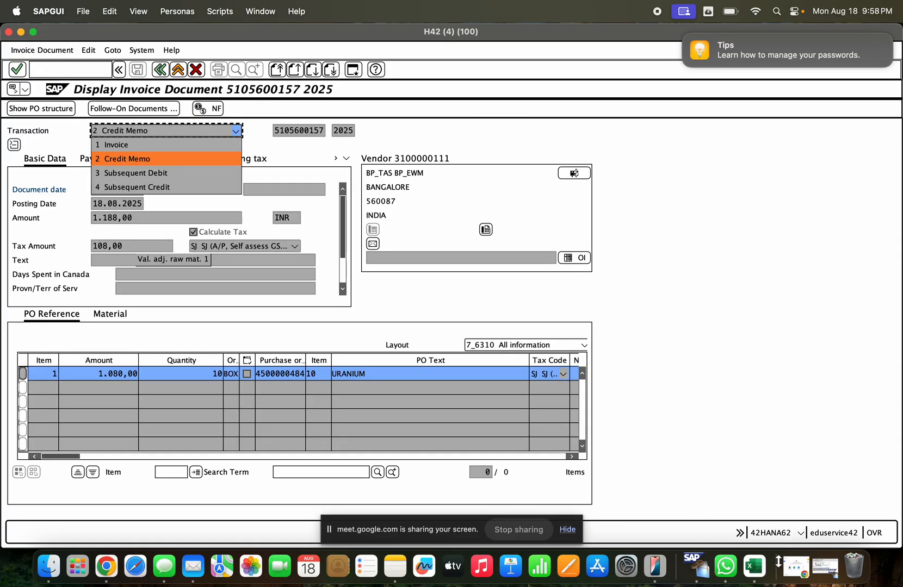
- Bring up the other H42 session showing the 12.08.2025 invoice, return it to the start screen and minimize it
{"action": "left_click", "coordinate": [796, 567]}
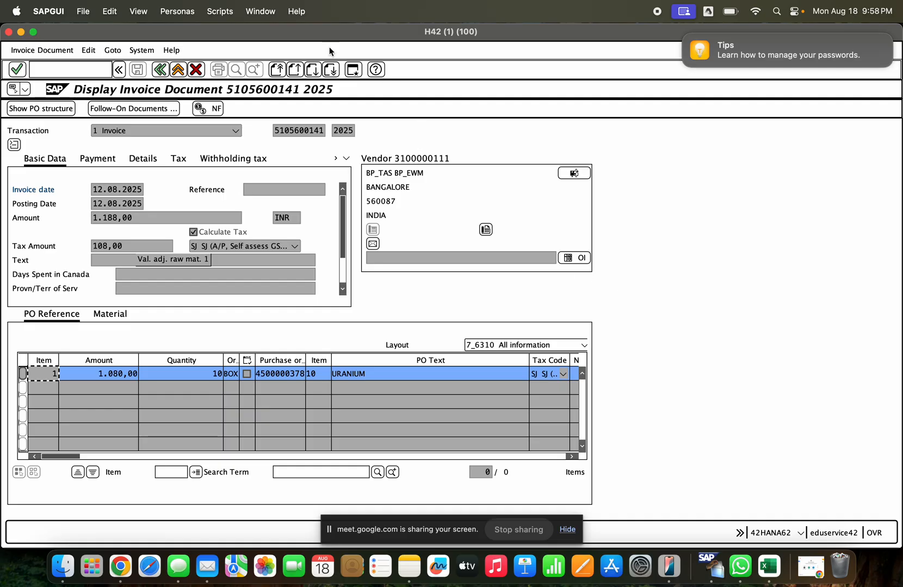
{"action": "left_click", "coordinate": [180, 69]}
{"action": "left_click", "coordinate": [180, 70]}
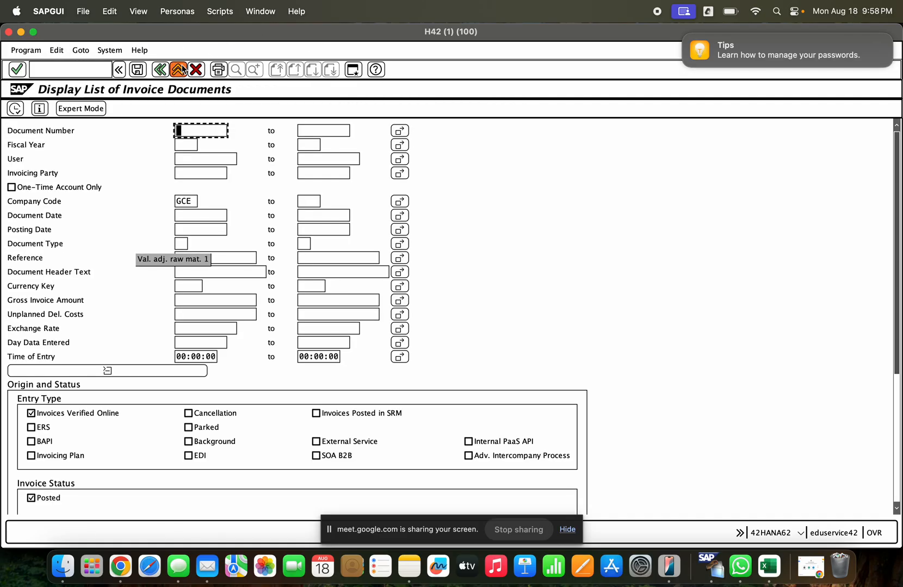
{"action": "left_click", "coordinate": [180, 70]}
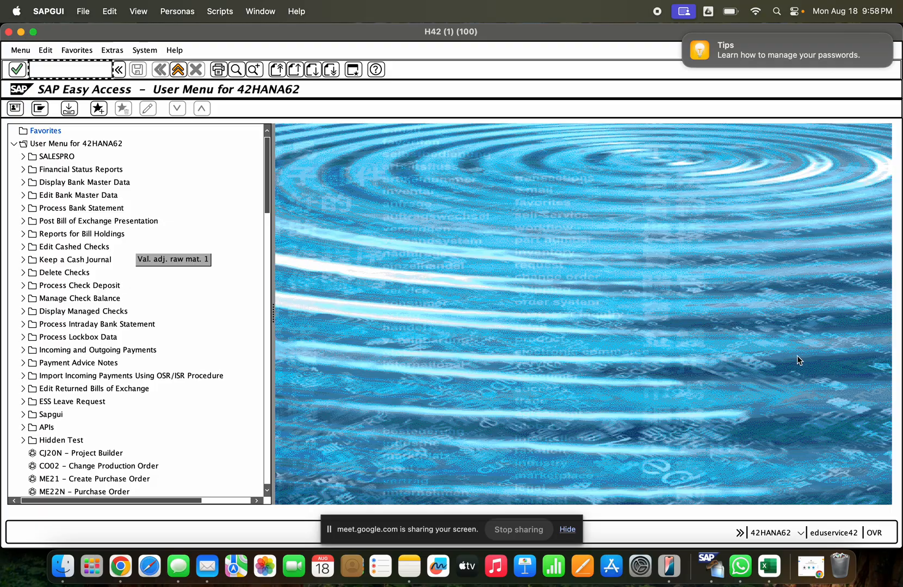
{"action": "left_click", "coordinate": [21, 32]}
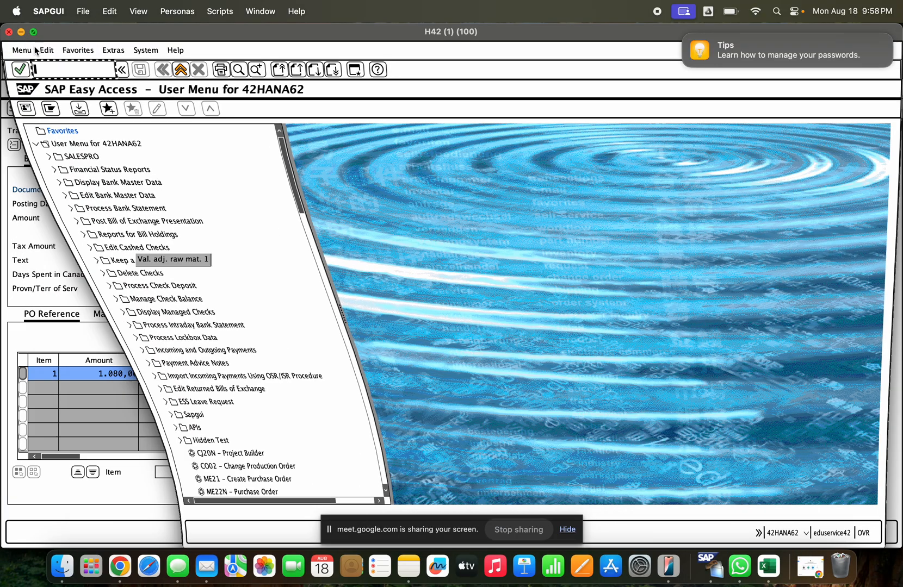
- Switch to the EH8 session changing table MARV and set company code KKD's current period to year 2025, period 8
{"action": "left_click", "coordinate": [20, 32]}
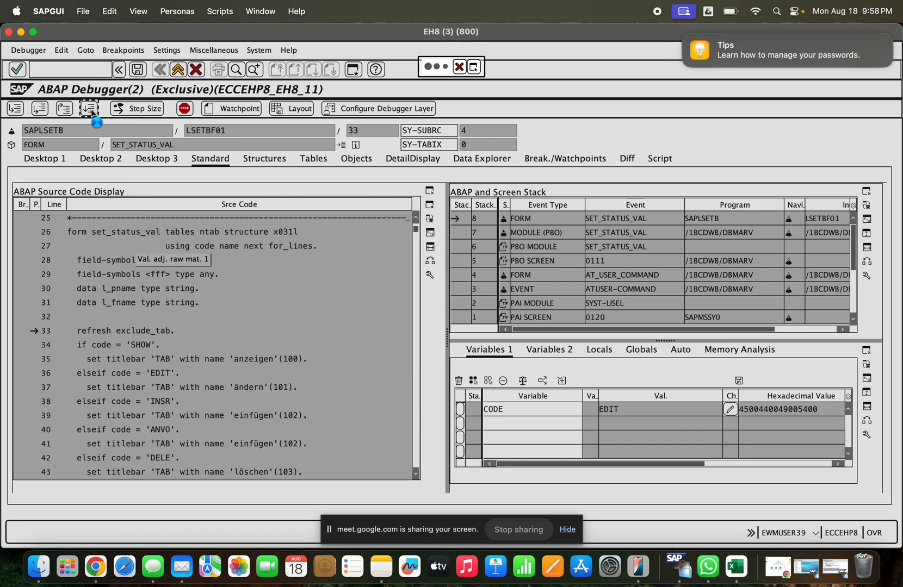
{"action": "left_click", "coordinate": [21, 31]}
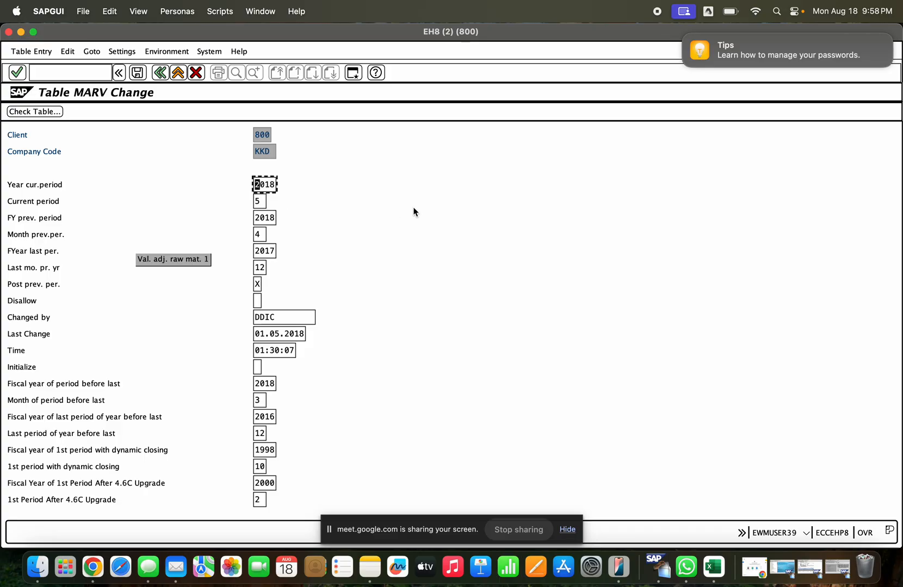
{"action": "type", "text": "2025"}
{"action": "key", "text": "Tab"}
{"action": "type", "text": "8"}
{"action": "key", "text": "Tab"}
- Set the previous period to fiscal year 2025, month 7, set FYear last per. to 2024, and save the MARV record
{"action": "type", "text": "202"}
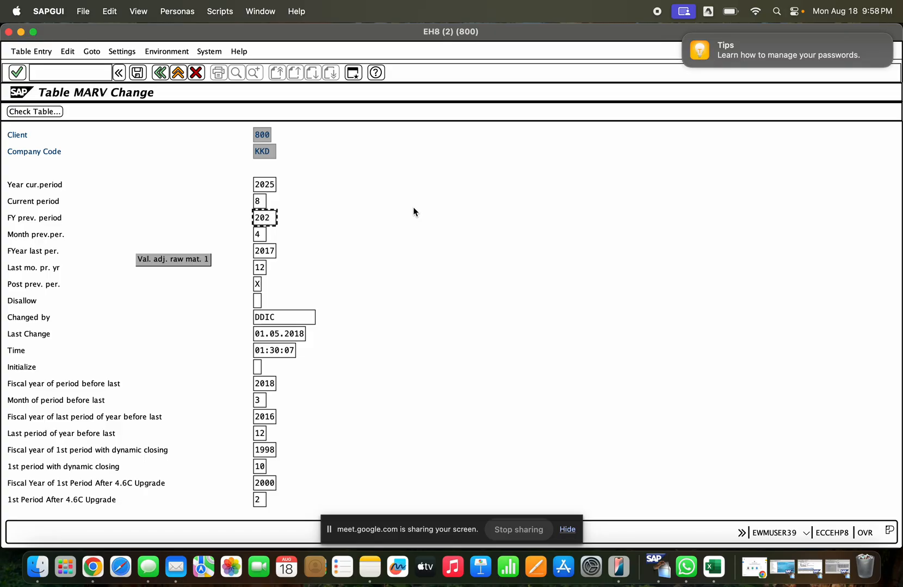
{"action": "type", "text": "5"}
{"action": "key", "text": "Tab"}
{"action": "type", "text": "7"}
{"action": "key", "text": "Tab"}
{"action": "type", "text": "2024"}
{"action": "left_click", "coordinate": [135, 74]}
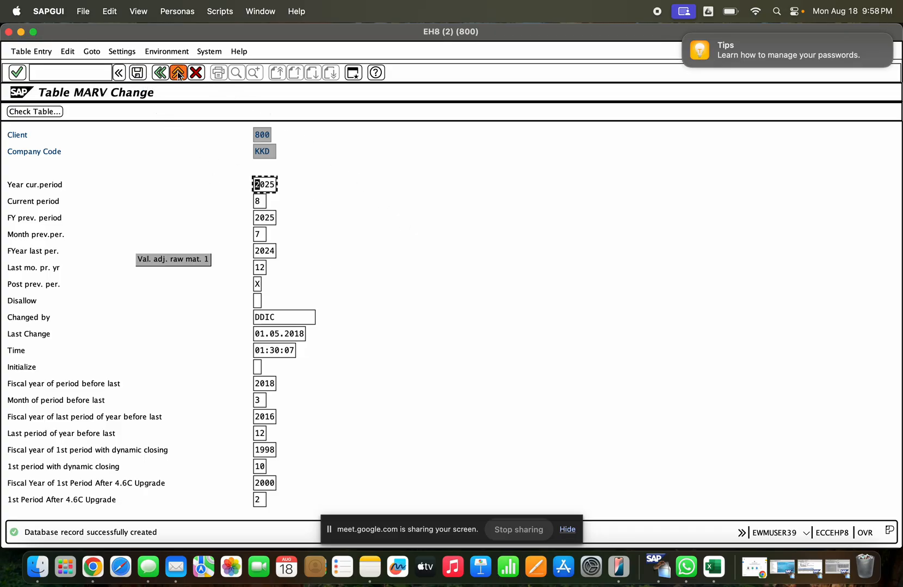
- Check the updated KKD entry in the MARV table list and return to the start screen
{"action": "left_click", "coordinate": [158, 74]}
{"action": "left_click", "coordinate": [157, 74]}
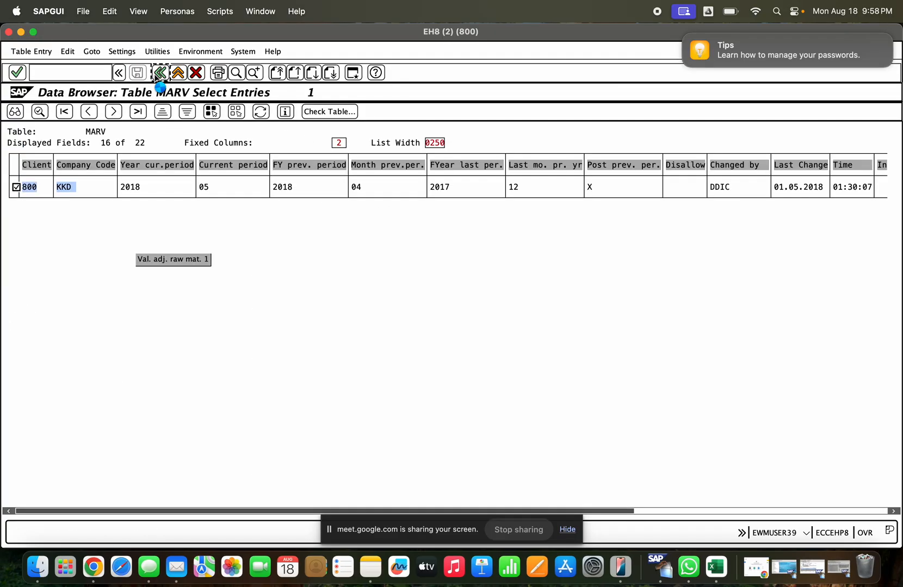
{"action": "left_click", "coordinate": [13, 113]}
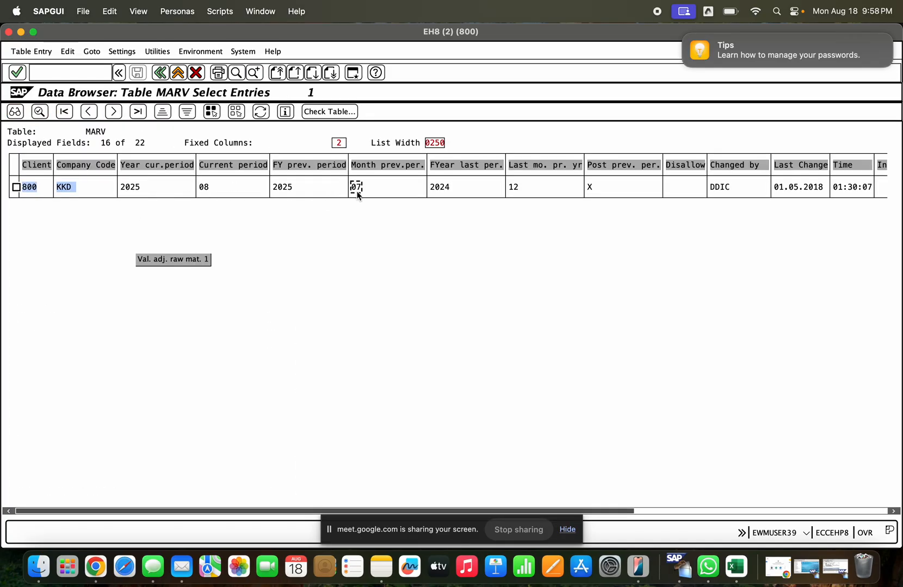
{"action": "left_click", "coordinate": [159, 72]}
{"action": "left_click", "coordinate": [160, 73]}
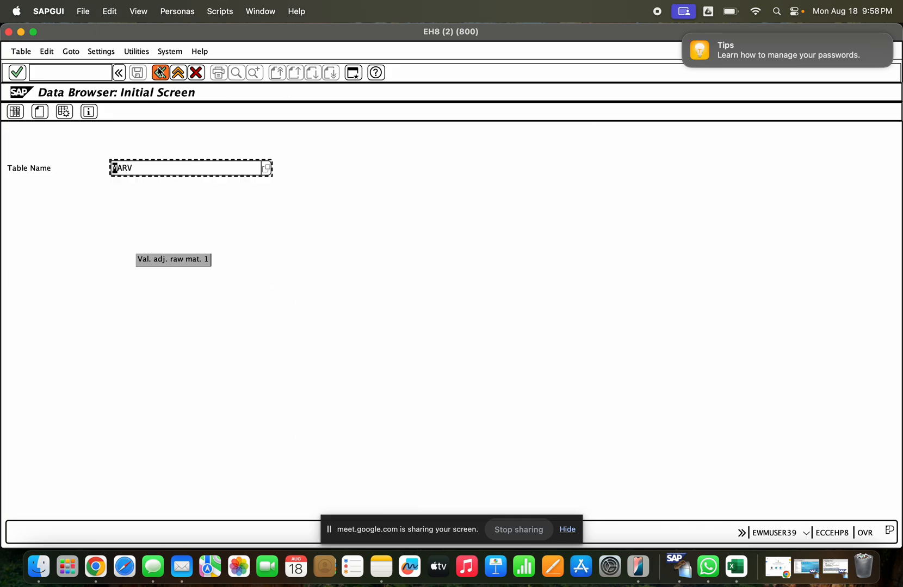
{"action": "left_click", "coordinate": [160, 73]}
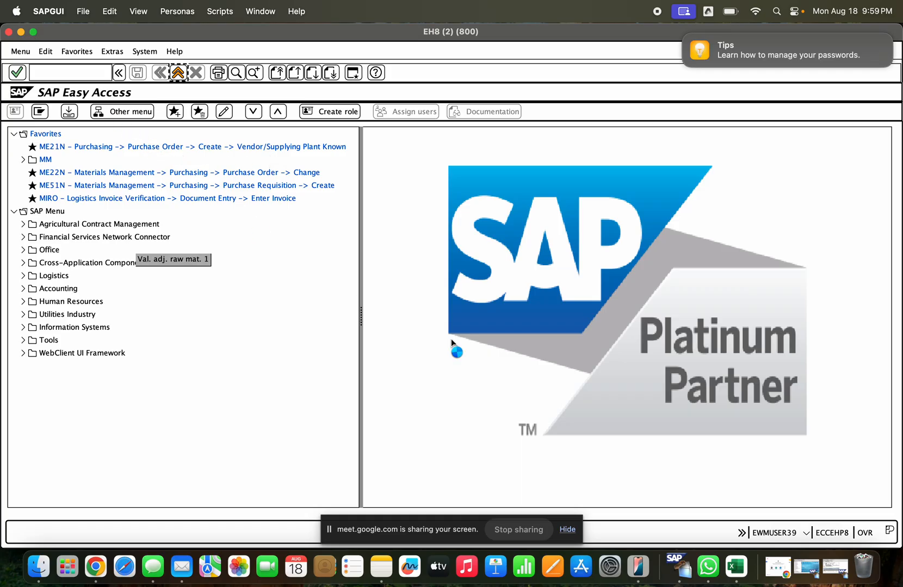
- Bring up the H42 session displaying the credit memo, return it to the start screen, and minimize the open session windows
{"action": "left_click", "coordinate": [806, 569]}
{"action": "left_click", "coordinate": [814, 574]}
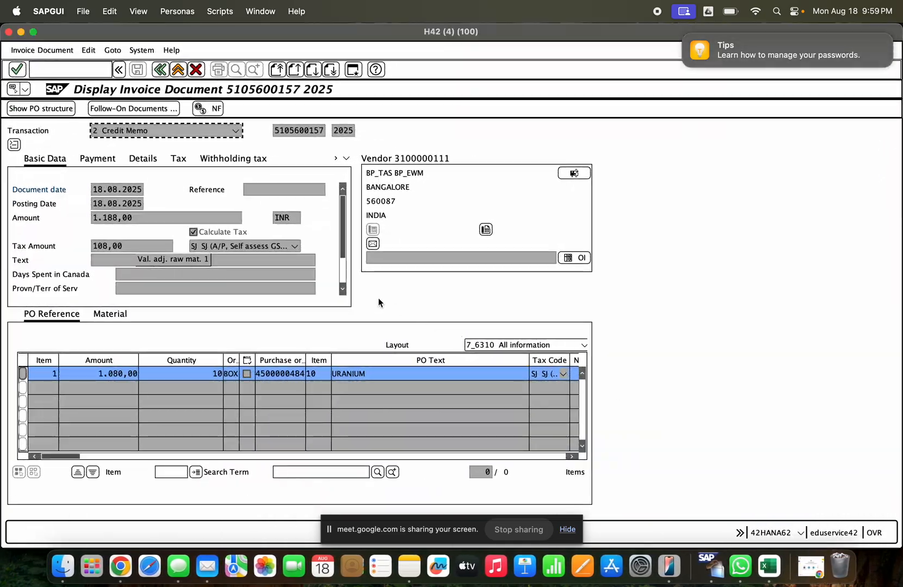
{"action": "left_click", "coordinate": [179, 69]}
{"action": "left_click", "coordinate": [179, 69]}
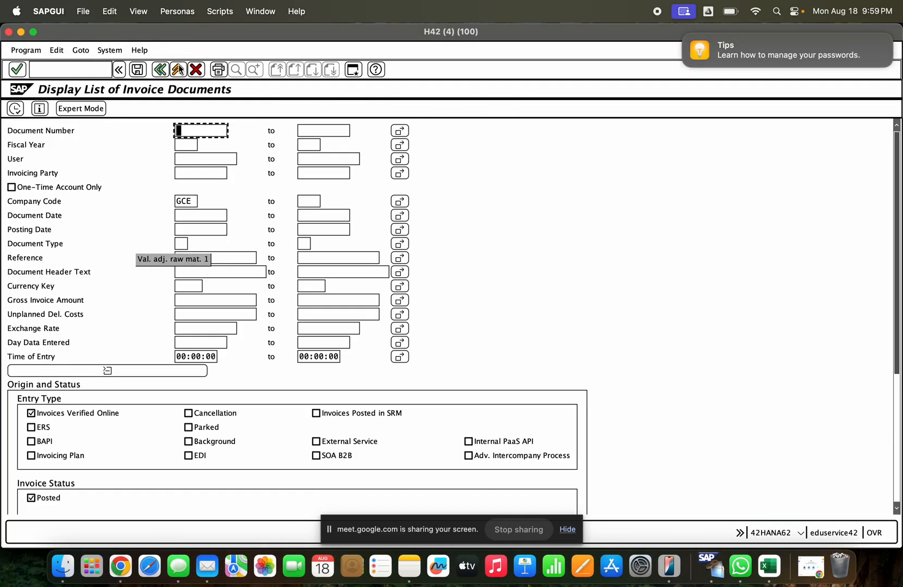
{"action": "left_click", "coordinate": [179, 69]}
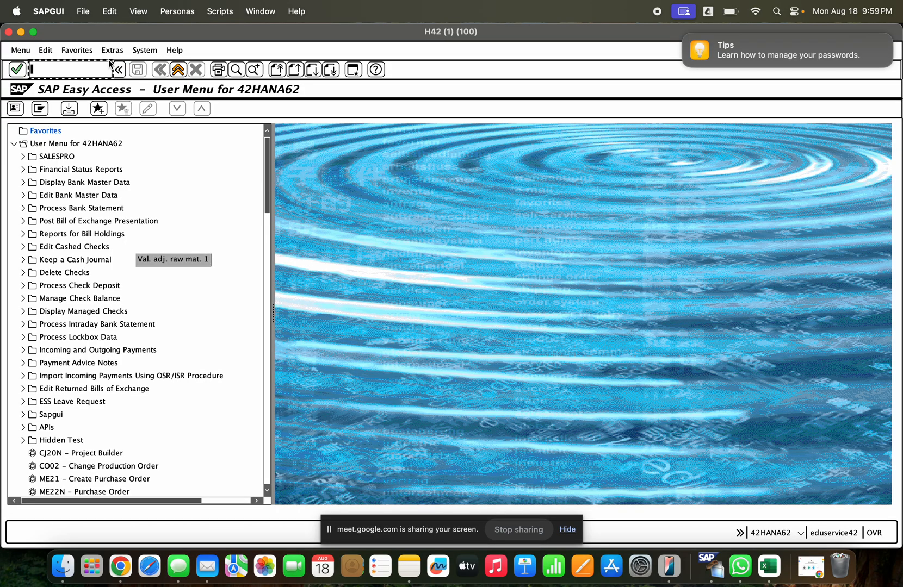
{"action": "left_click", "coordinate": [20, 32]}
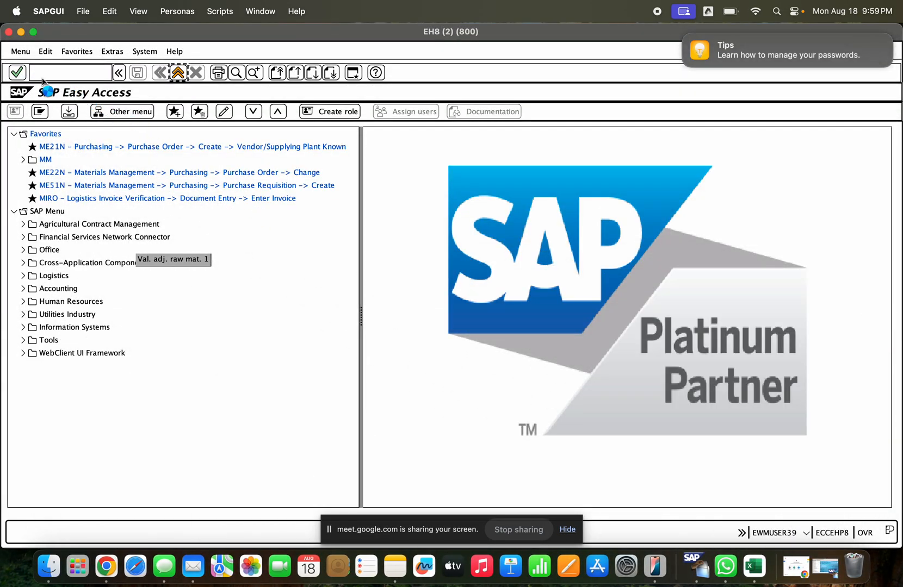
{"action": "left_click", "coordinate": [21, 32]}
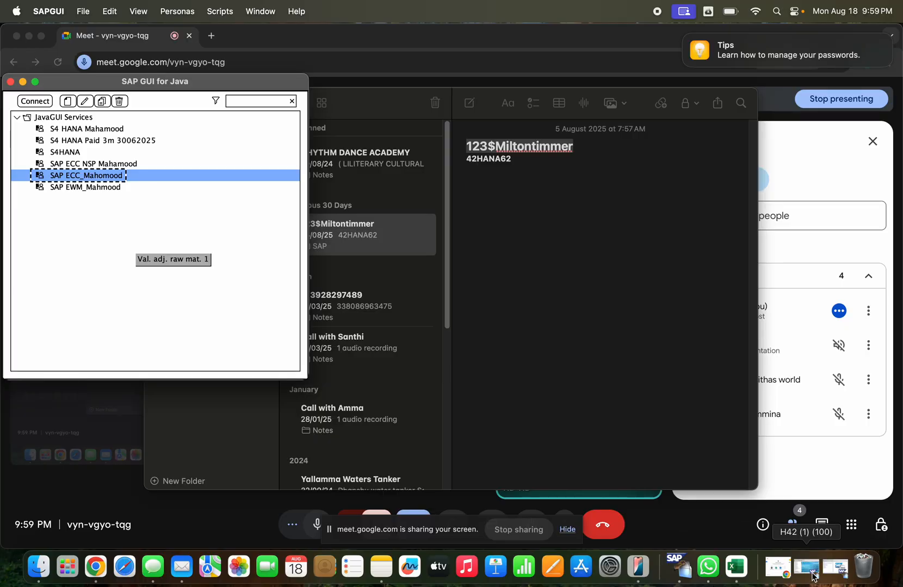
{"action": "left_click", "coordinate": [835, 567]}
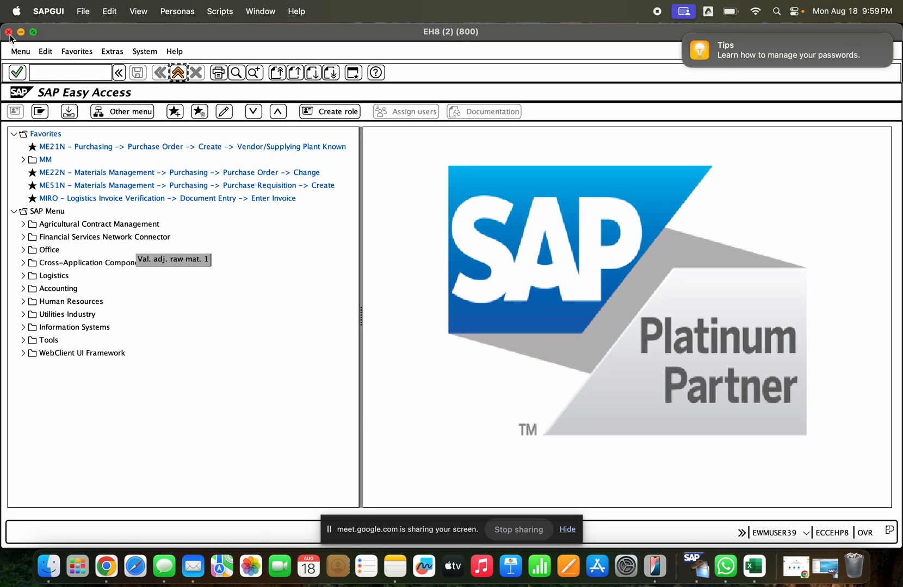
{"action": "left_click", "coordinate": [33, 32]}
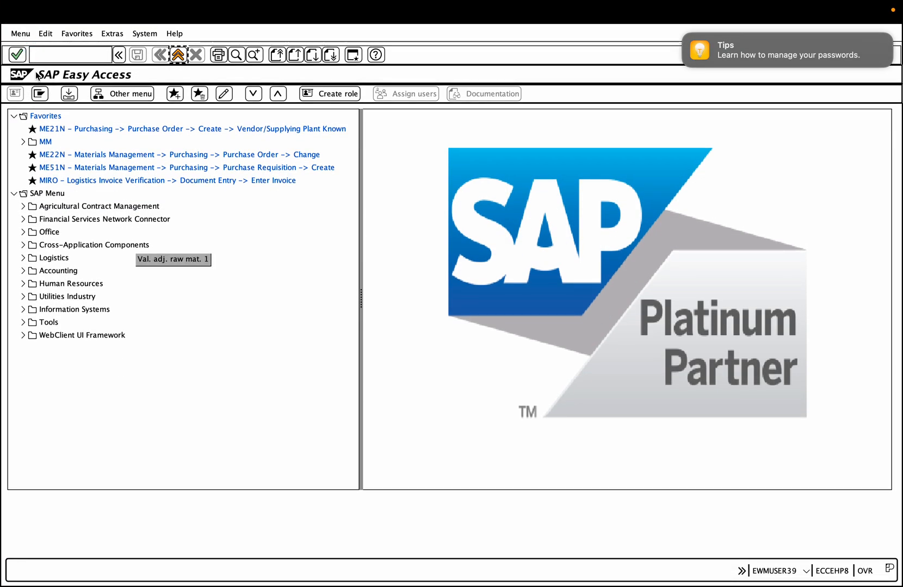
{"action": "key", "text": "ctrl+Left"}
- Log on to the highlighted SAP ECC connection in client 800 with the saved EWM user and account password, ending any other logons
{"action": "double_click", "coordinate": [88, 177]}
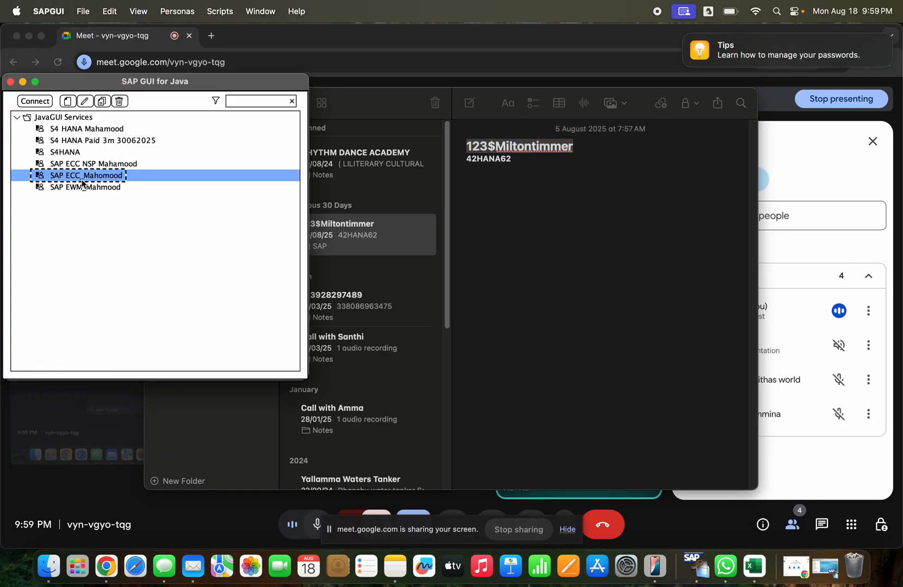
{"action": "key", "text": "Down"}
{"action": "key", "text": "Down"}
{"action": "key", "text": "Down"}
{"action": "key", "text": "Down"}
{"action": "key", "text": "Down"}
{"action": "key", "text": "Down"}
{"action": "key", "text": "Down"}
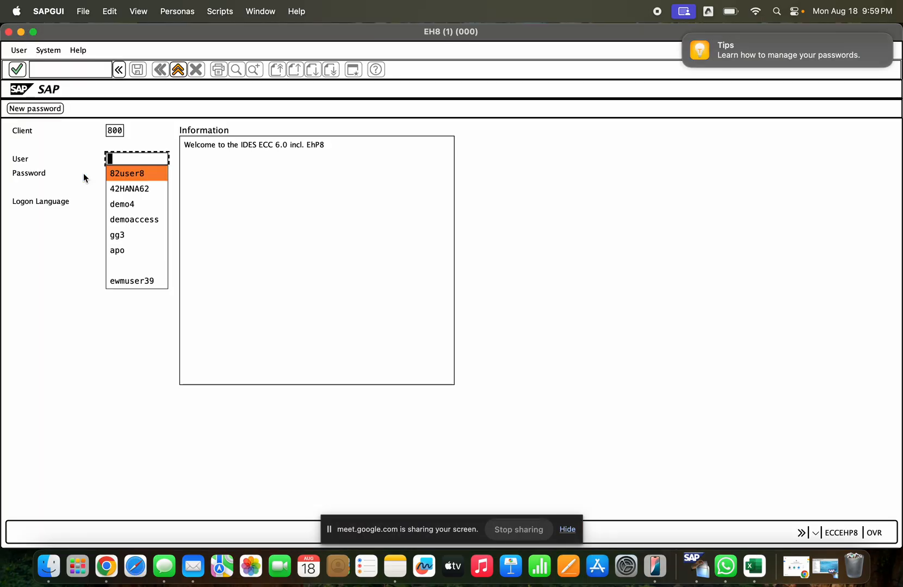
{"action": "key", "text": "Down"}
{"action": "key", "text": "Tab"}
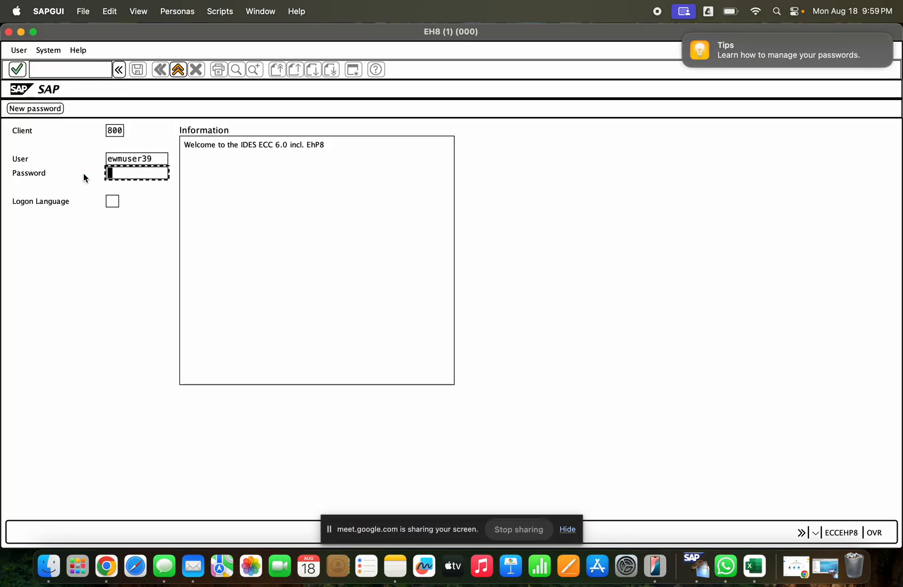
{"action": "type", "text": "*******"}
{"action": "key", "text": "Return"}
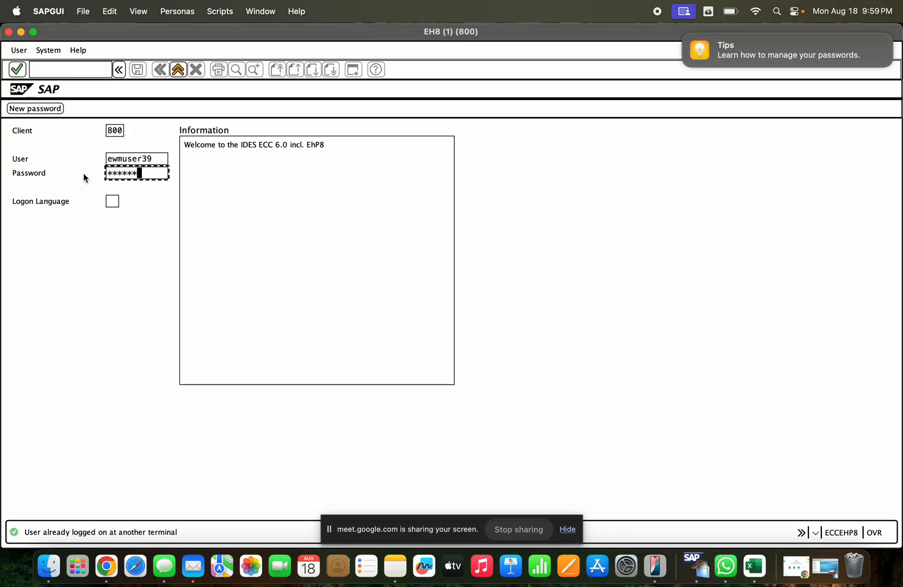
{"action": "left_click", "coordinate": [120, 313]}
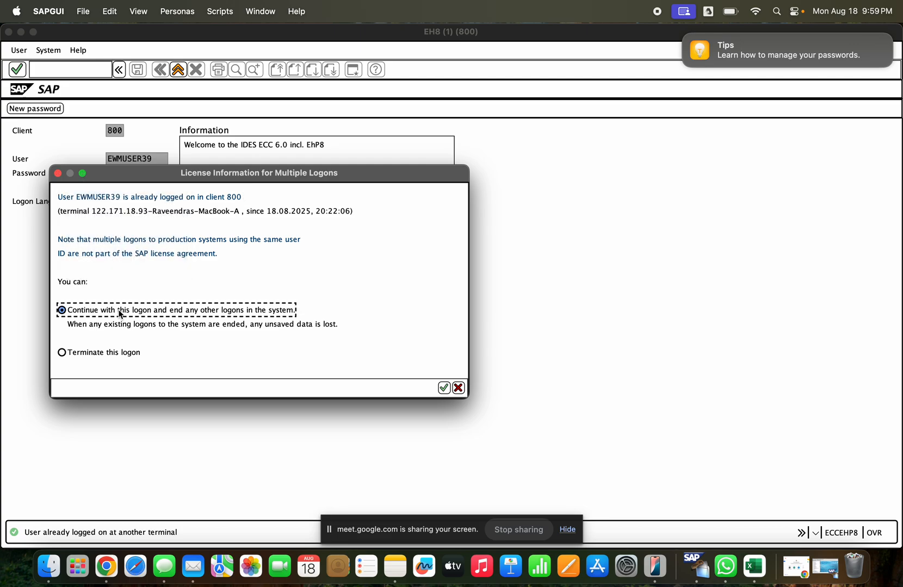
{"action": "key", "text": "Return"}
- Bring the new EH8 session to the front and start goods receipt transaction MIGO
{"action": "left_click", "coordinate": [131, 258]}
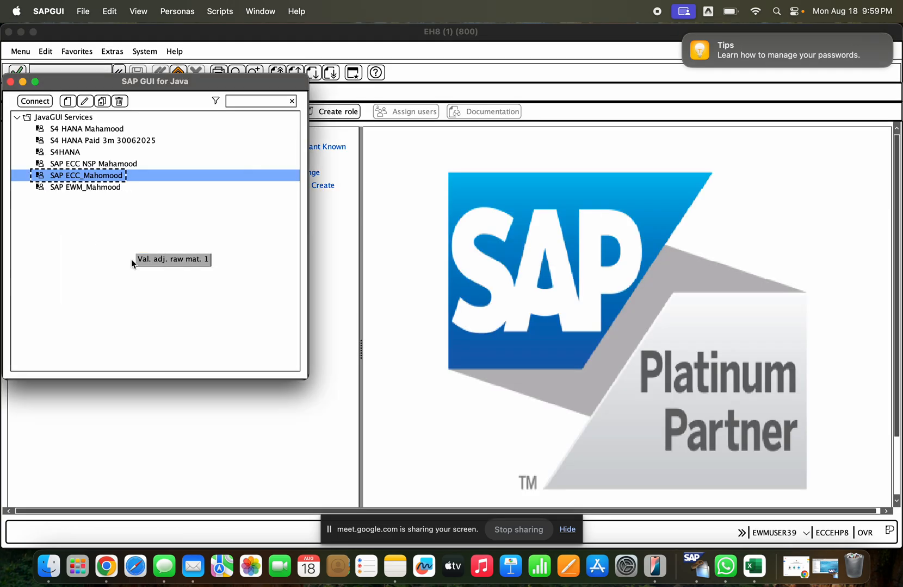
{"action": "left_click", "coordinate": [314, 243]}
{"action": "left_click", "coordinate": [41, 67]}
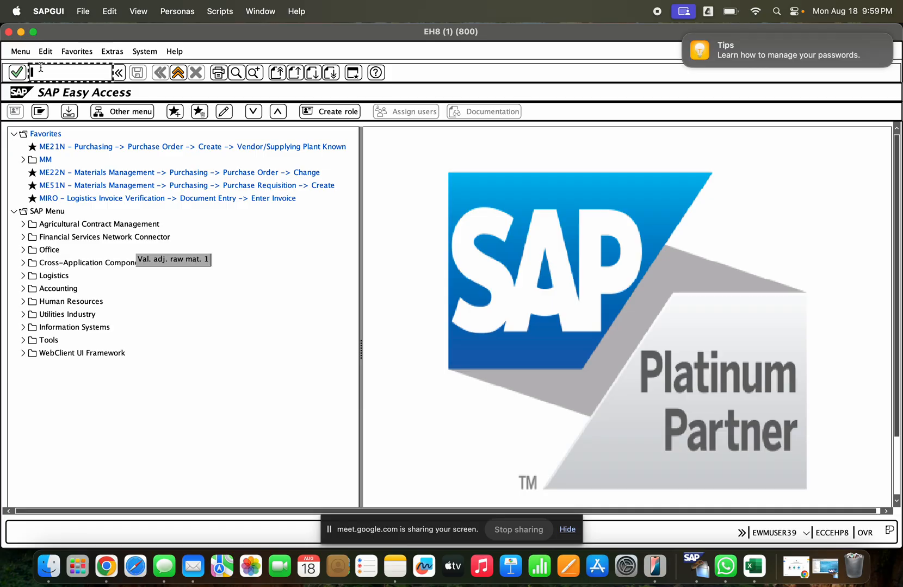
{"action": "type", "text": "migo"}
{"action": "key", "text": "Return"}
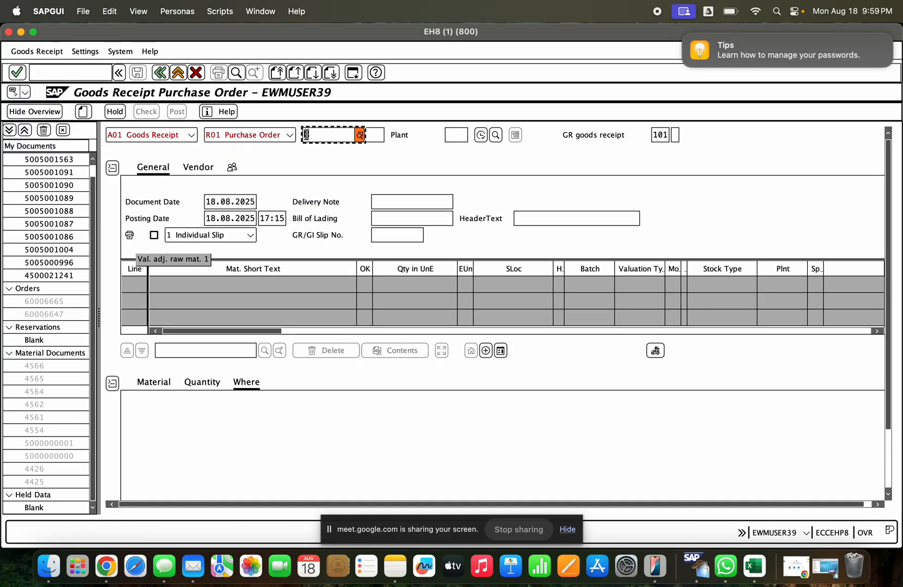
- Try to load the credit memo's purchase order into the goods receipt, and also the number with its last digit changed to 3
{"action": "left_click", "coordinate": [307, 134]}
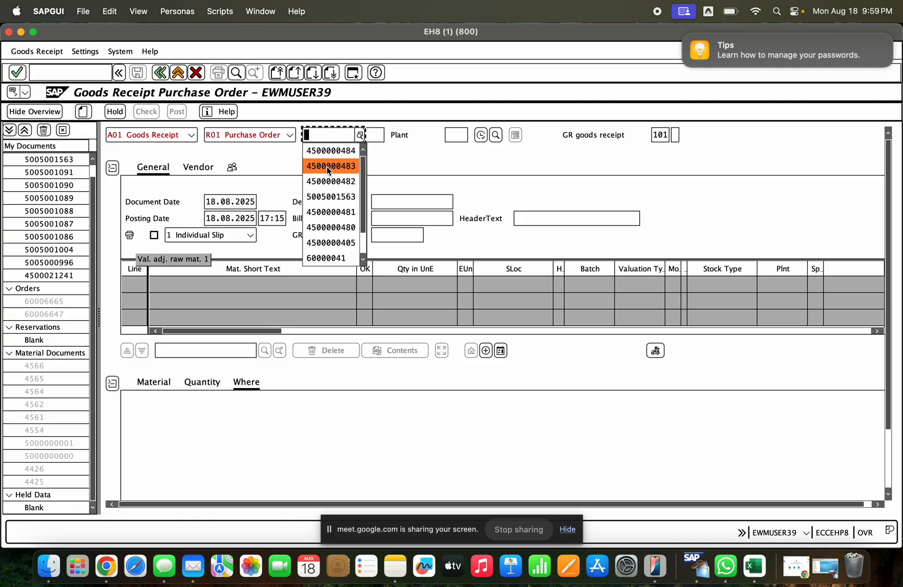
{"action": "left_click", "coordinate": [329, 156]}
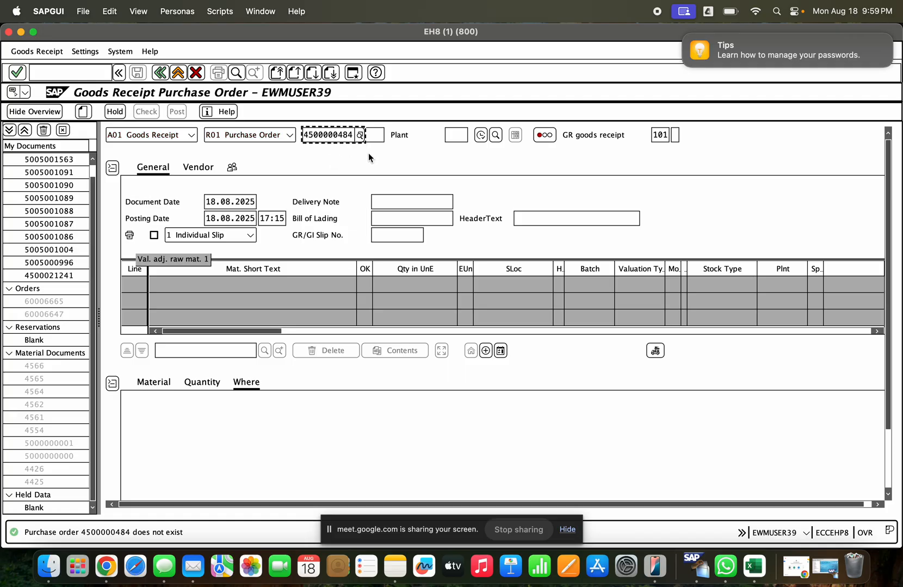
{"action": "left_click", "coordinate": [392, 137]}
{"action": "left_click", "coordinate": [383, 137]}
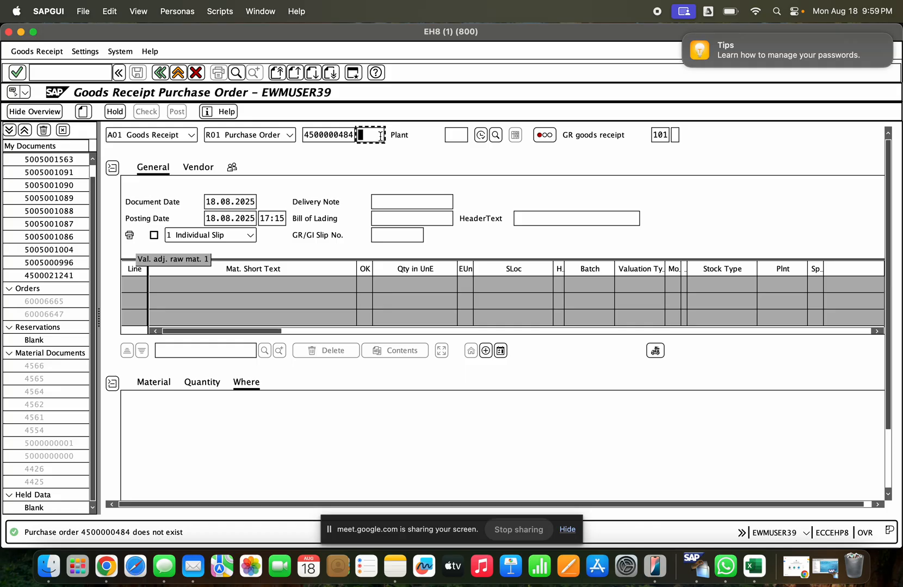
{"action": "left_click", "coordinate": [353, 137]}
{"action": "type", "text": "3"}
{"action": "key", "text": "Return"}
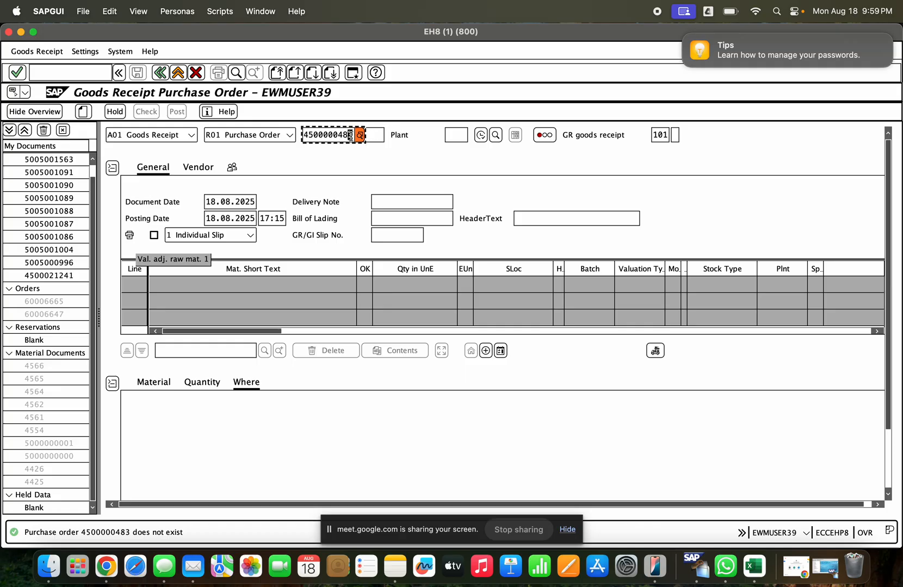
- Replace the purchase order number with the fourth one in the entry history and load that order into the goods receipt
{"action": "left_click_drag", "start_coordinate": [352, 136], "coordinate": [289, 134]}
{"action": "key", "text": "BackSpace"}
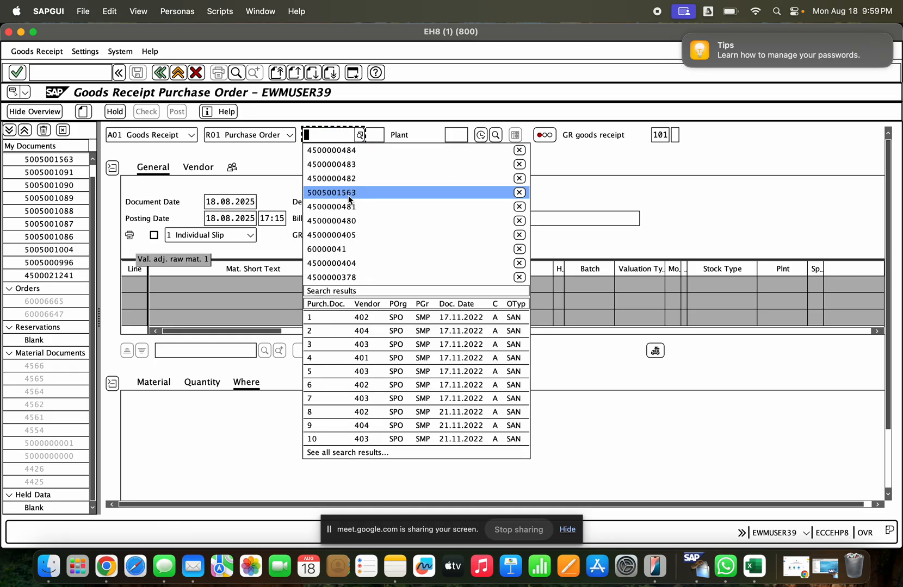
{"action": "left_click", "coordinate": [348, 193]}
{"action": "key", "text": "BackSpace"}
{"action": "key", "text": "BackSpace"}
{"action": "key", "text": "BackSpace"}
{"action": "key", "text": "BackSpace"}
{"action": "key", "text": "BackSpace"}
{"action": "key", "text": "BackSpace"}
{"action": "key", "text": "BackSpace"}
{"action": "key", "text": "BackSpace"}
{"action": "key", "text": "BackSpace"}
{"action": "key", "text": "BackSpace"}
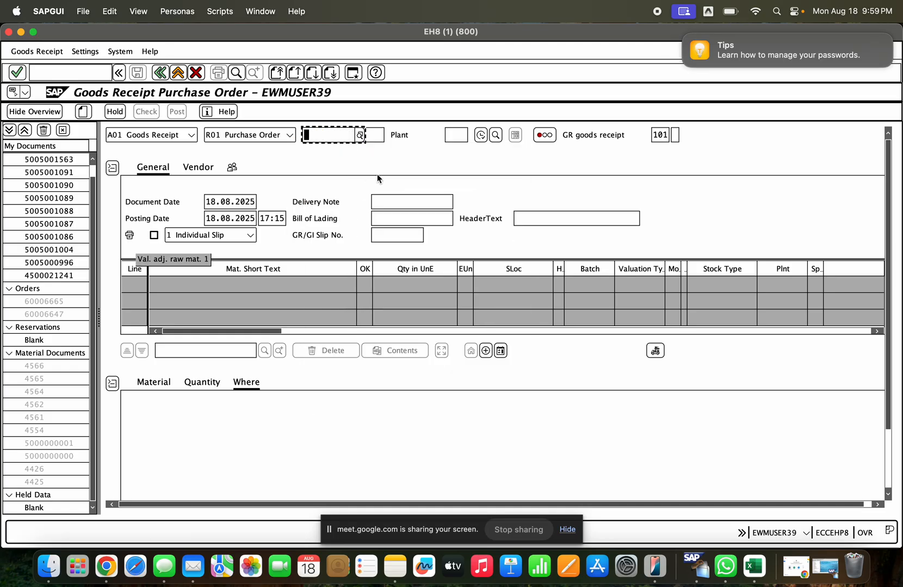
{"action": "left_click", "coordinate": [352, 196]}
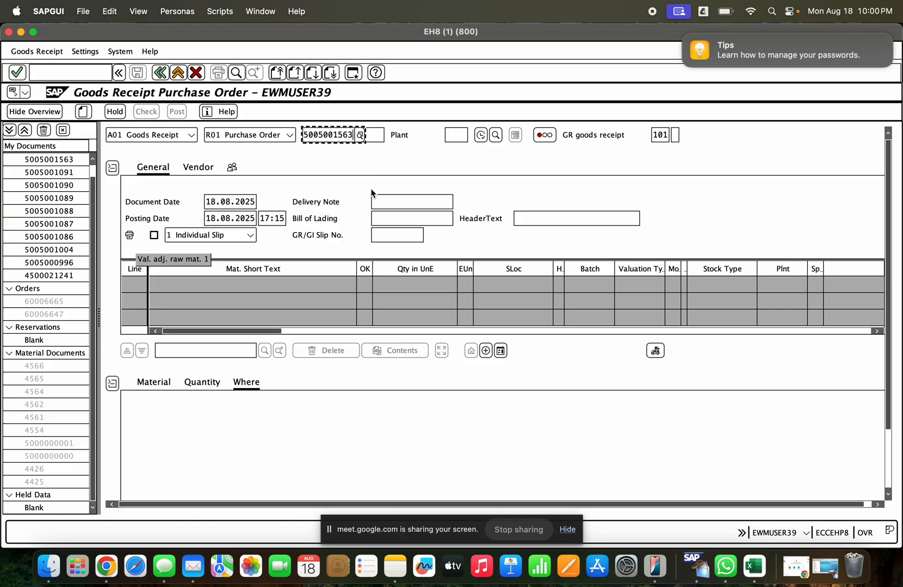
{"action": "scroll", "coordinate": [326, 381], "scroll_direction": "down", "scroll_amount": 3}
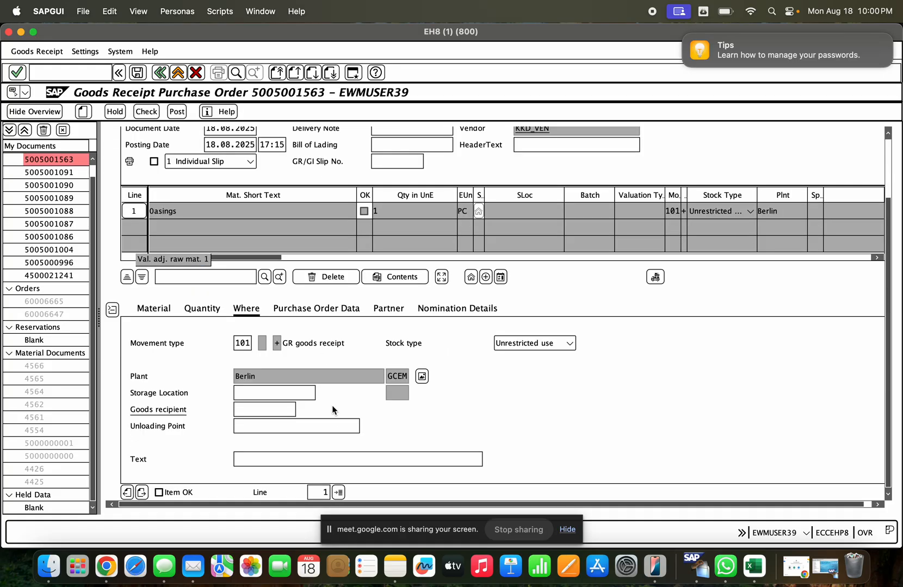
- Set the item's storage location to Auslief.Lager and mark the item as OK
{"action": "left_click", "coordinate": [307, 398]}
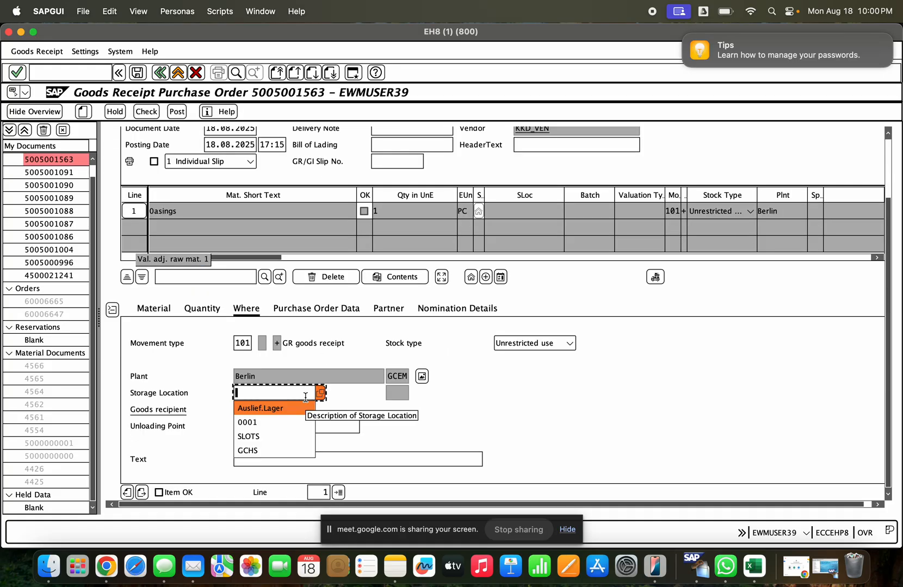
{"action": "key", "text": "Down"}
{"action": "key", "text": "Return"}
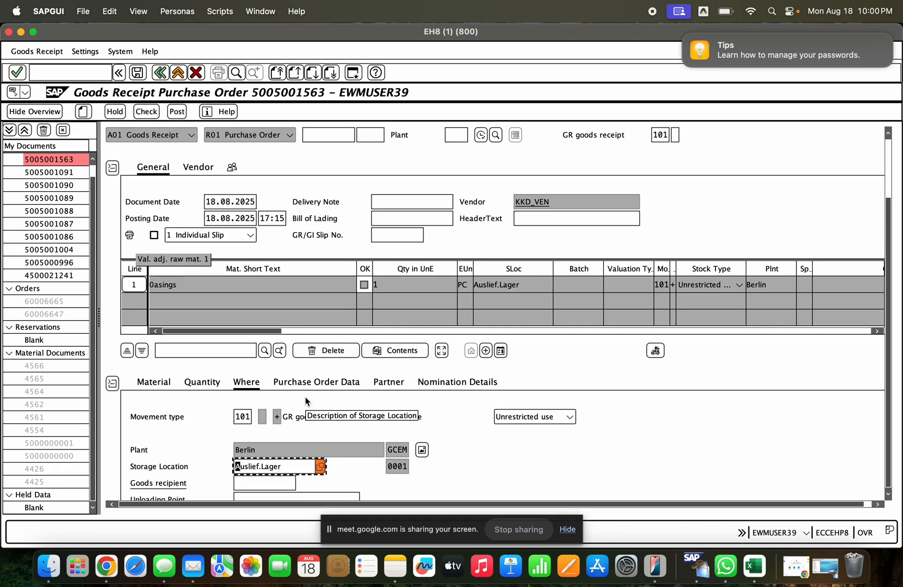
{"action": "scroll", "coordinate": [723, 390], "scroll_direction": "down", "scroll_amount": 3}
{"action": "scroll", "coordinate": [302, 484], "scroll_direction": "up", "scroll_amount": 3}
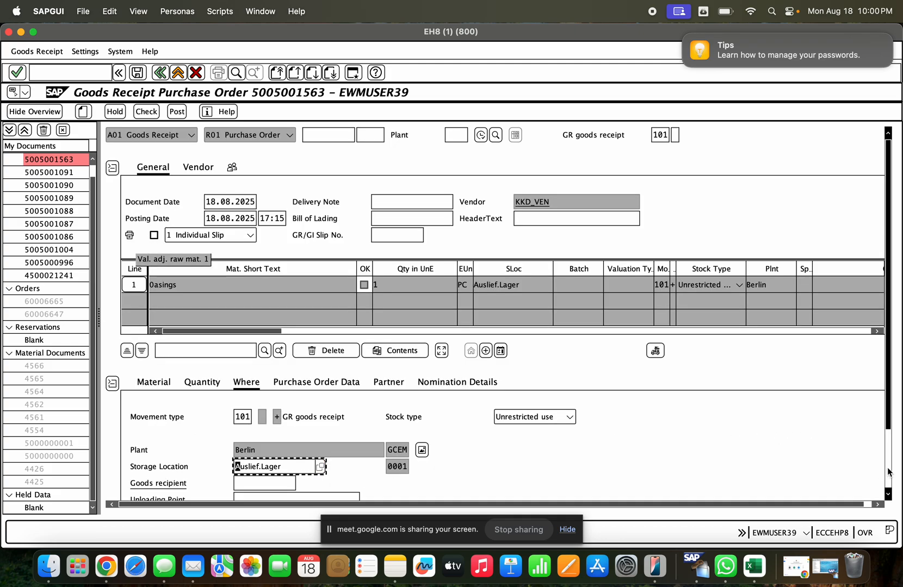
{"action": "scroll", "coordinate": [887, 472], "scroll_direction": "down", "scroll_amount": 3}
{"action": "left_click", "coordinate": [159, 492]}
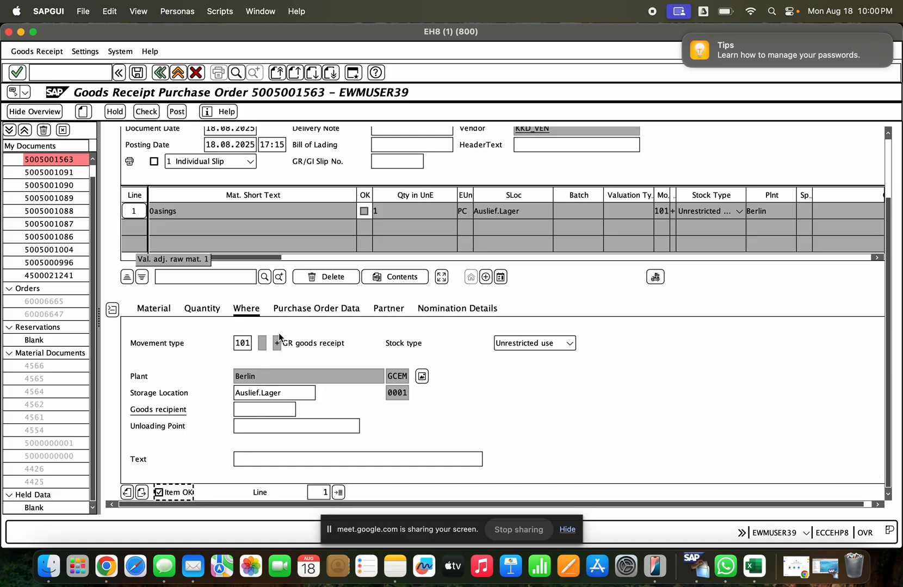
- Show the item's purchase order data, then check the goods receipt and try to post it
{"action": "left_click", "coordinate": [292, 315]}
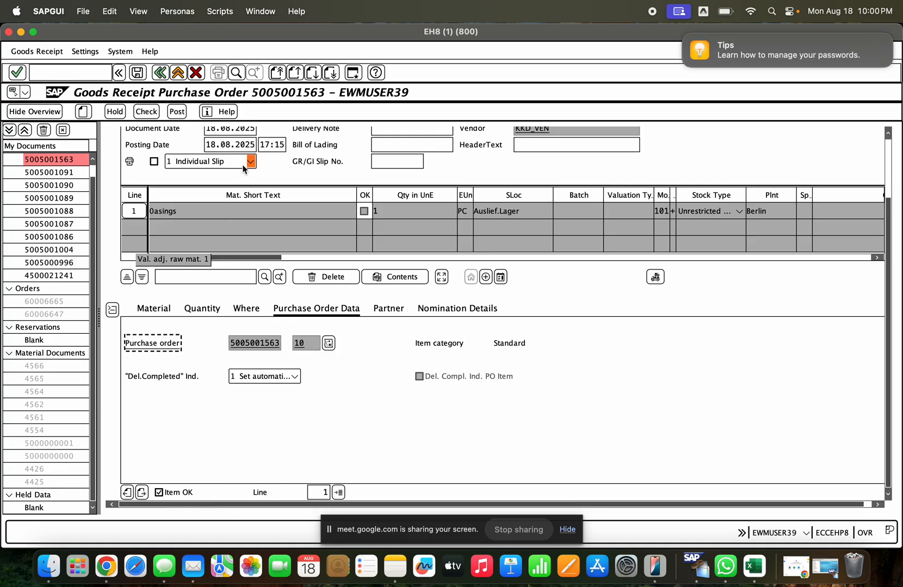
{"action": "left_click", "coordinate": [156, 114]}
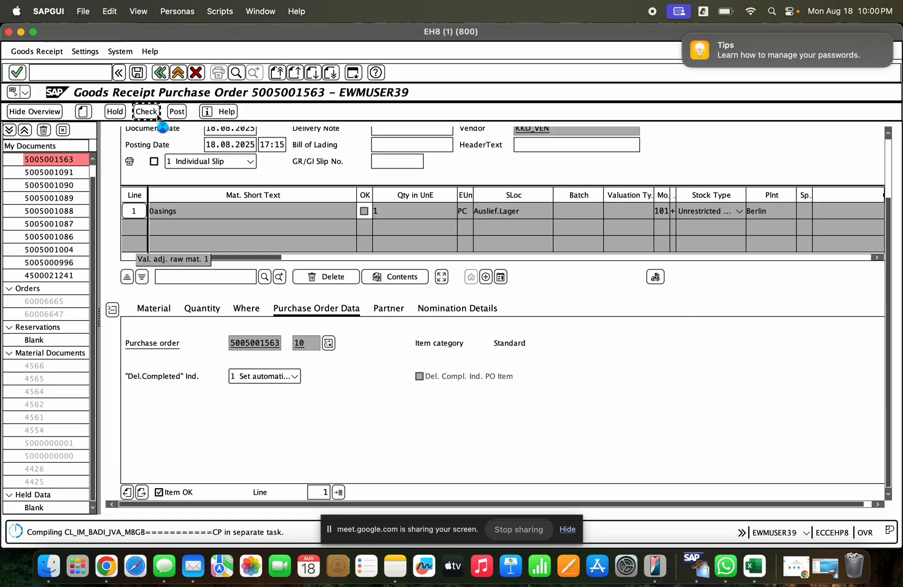
{"action": "left_click", "coordinate": [176, 111]}
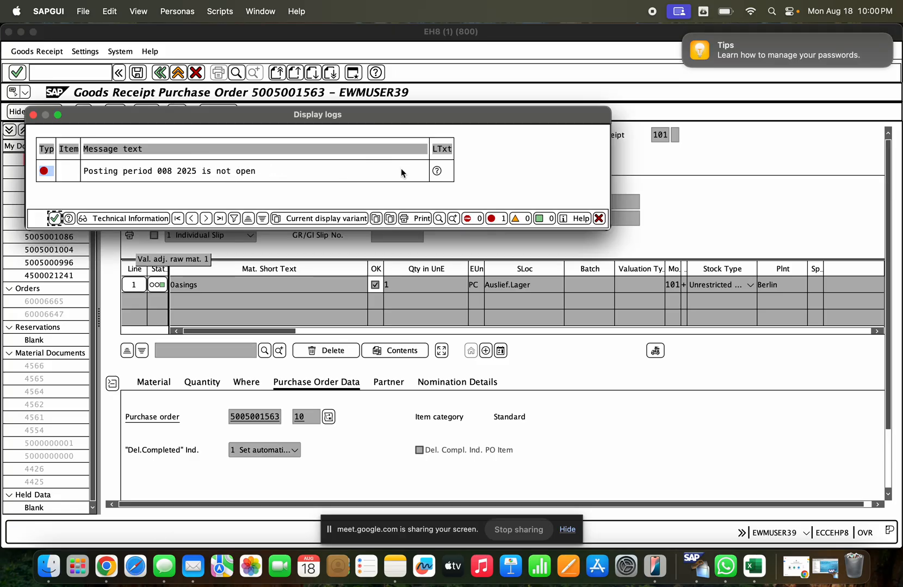
- Read the error's long text for the diagnosis and procedure, then close the help and the log
{"action": "left_click", "coordinate": [437, 172]}
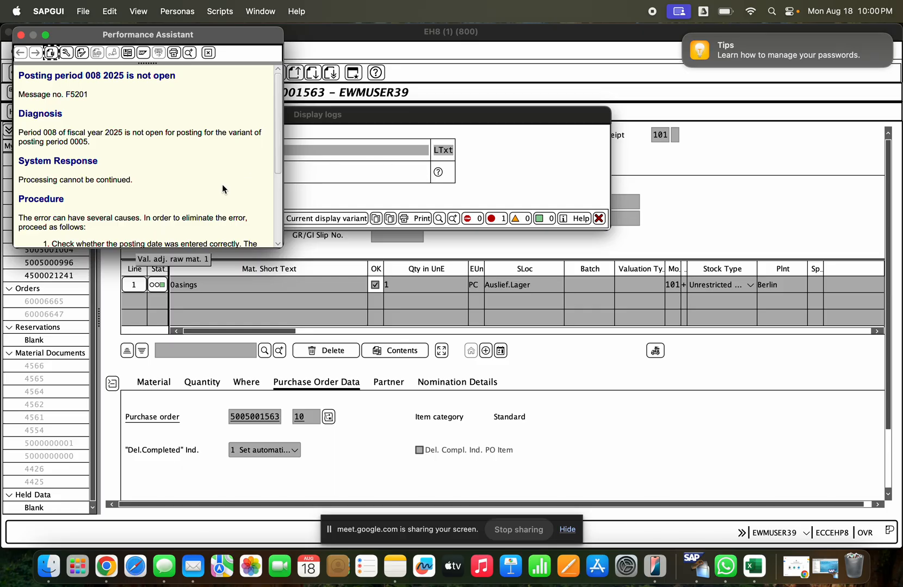
{"action": "scroll", "coordinate": [222, 163], "scroll_direction": "down", "scroll_amount": 3}
{"action": "scroll", "coordinate": [225, 164], "scroll_direction": "up", "scroll_amount": 3}
{"action": "scroll", "coordinate": [224, 164], "scroll_direction": "down", "scroll_amount": 3}
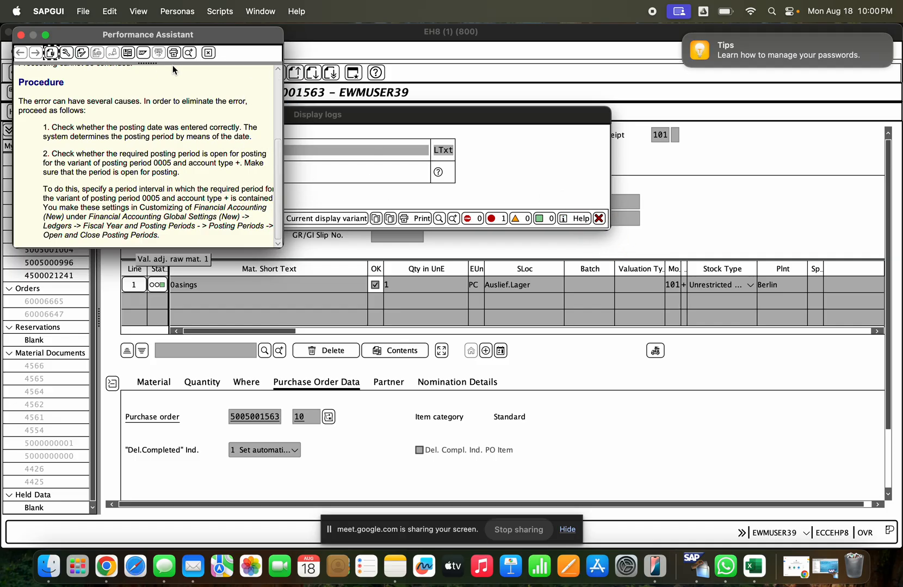
{"action": "left_click", "coordinate": [208, 52]}
{"action": "key", "text": "Escape"}
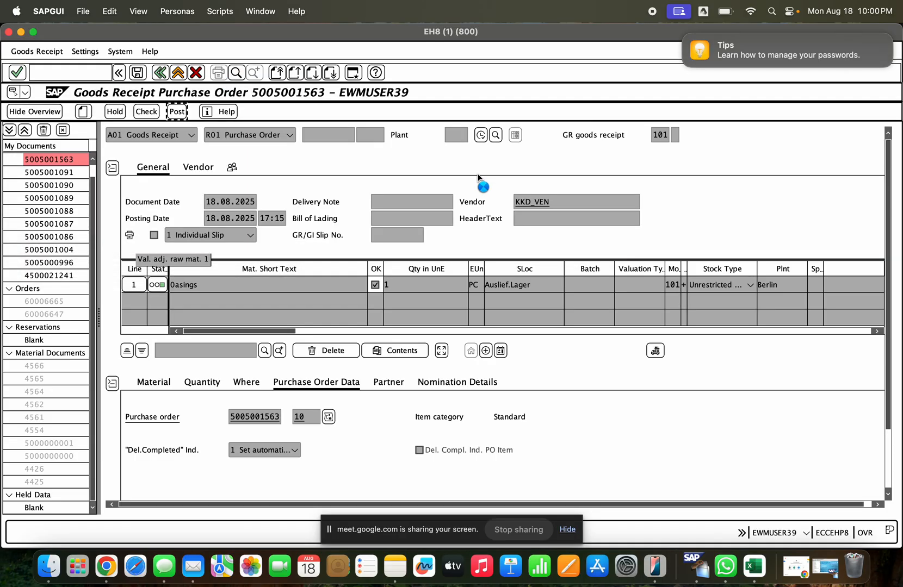
- Open a new session, view the posting periods of variant 1000 in transaction OB52, and go back
{"action": "left_click", "coordinate": [353, 72]}
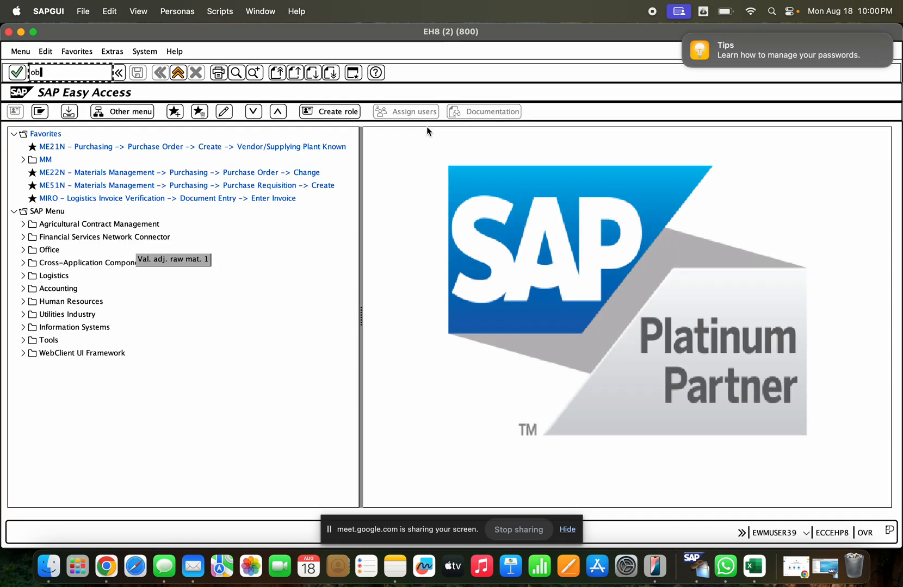
{"action": "type", "text": "ob52"}
{"action": "key", "text": "Return"}
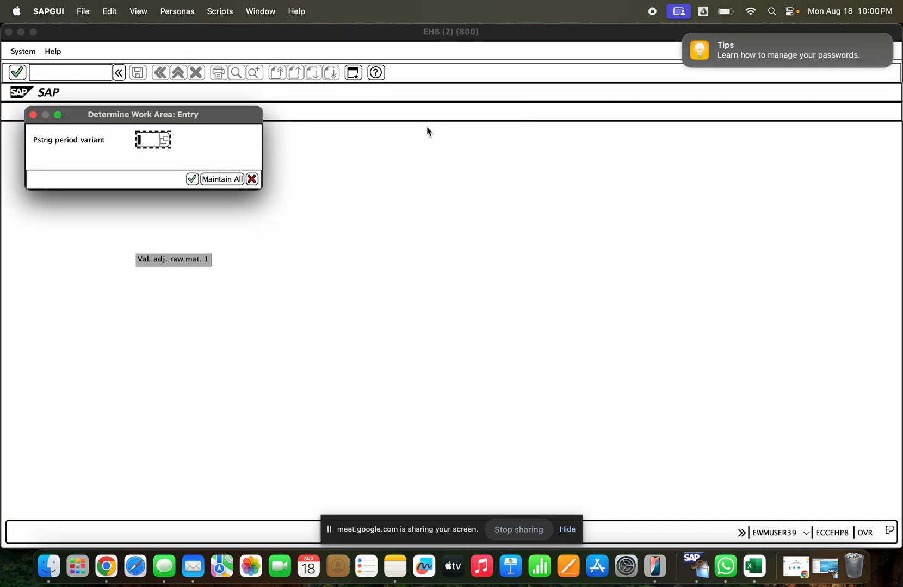
{"action": "left_click", "coordinate": [166, 140]}
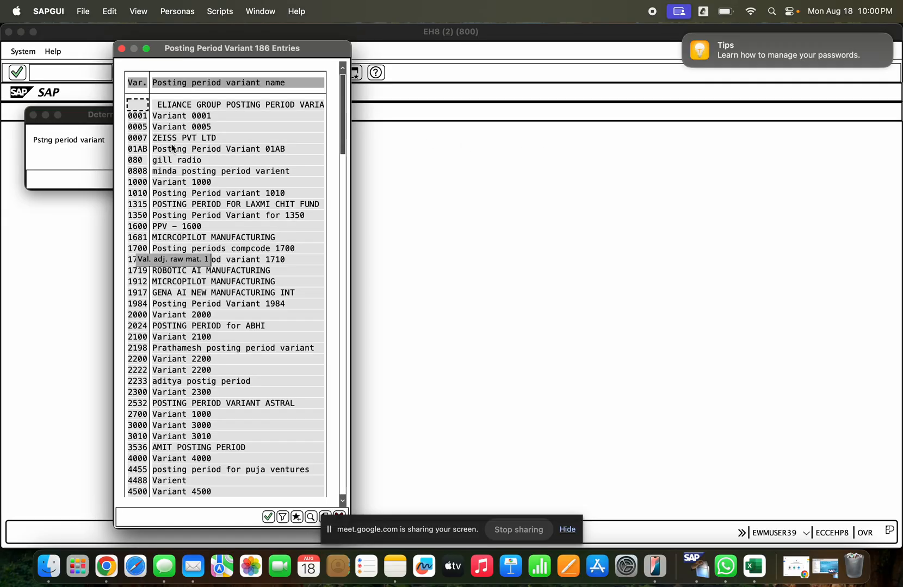
{"action": "left_click", "coordinate": [179, 174]}
{"action": "double_click", "coordinate": [179, 183]}
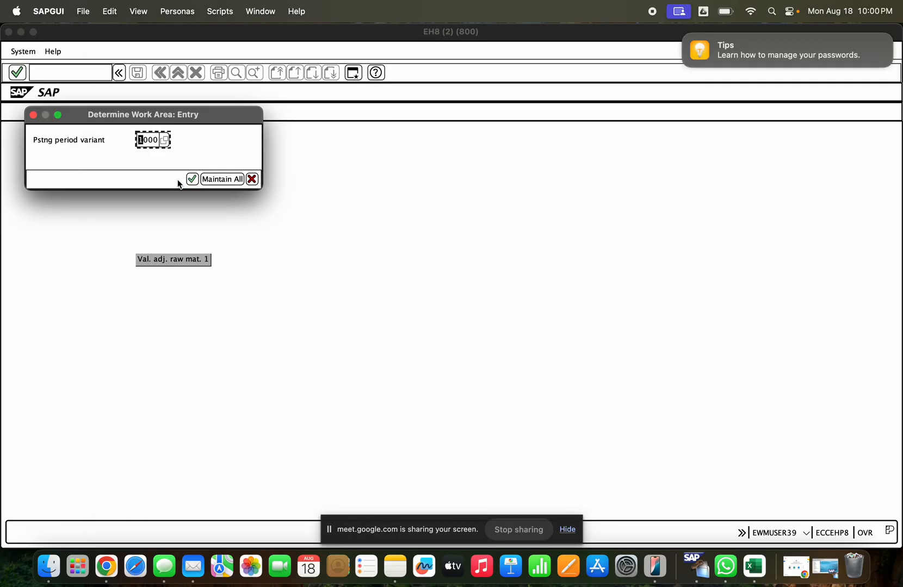
{"action": "key", "text": "Return"}
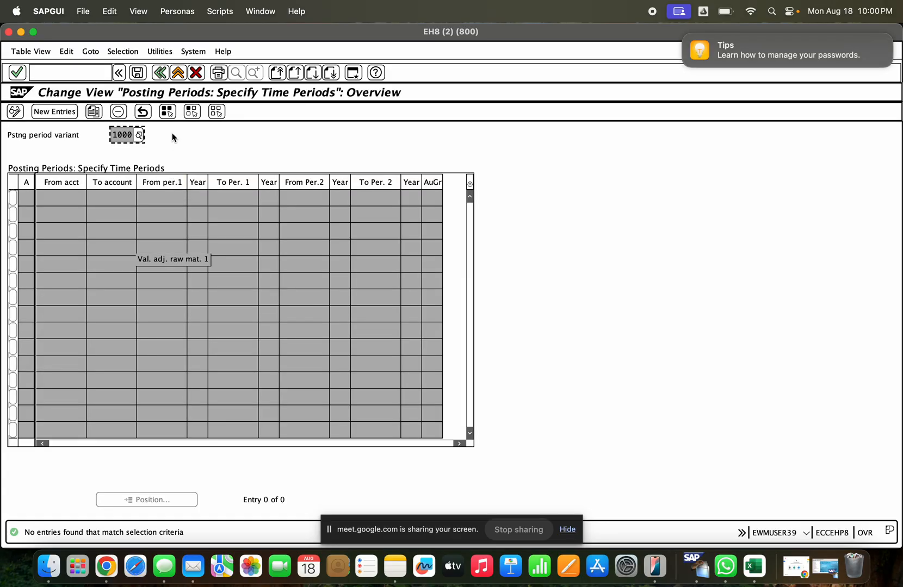
{"action": "left_click", "coordinate": [160, 74]}
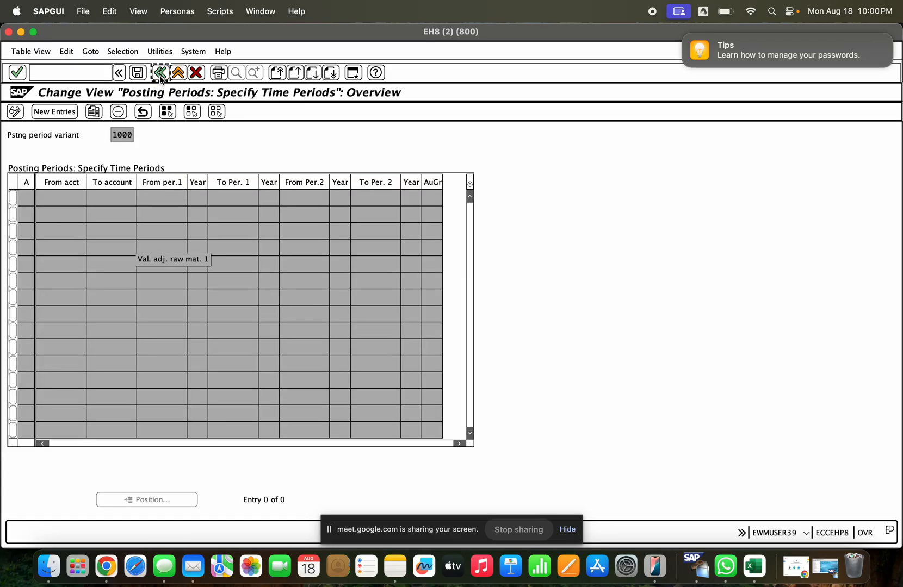
- Start OB52 again, look through the list of posting period variants, and cancel back to the start screen
{"action": "type", "text": "ob"}
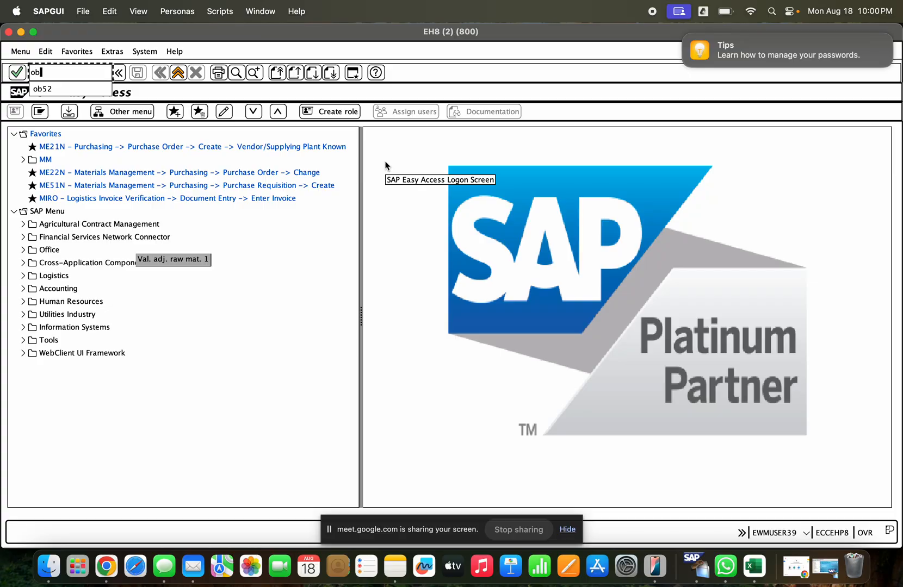
{"action": "type", "text": "52"}
{"action": "key", "text": "Return"}
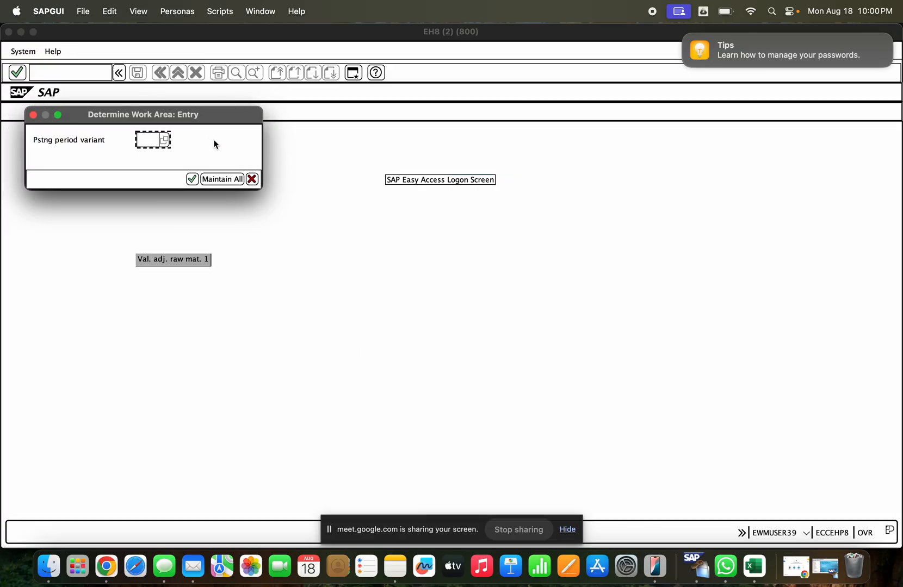
{"action": "left_click", "coordinate": [170, 140]}
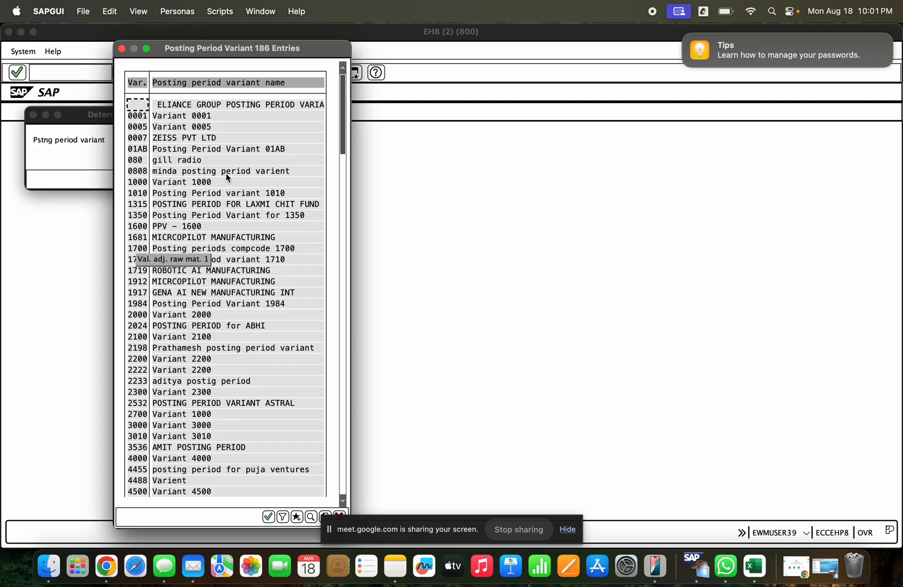
{"action": "left_click", "coordinate": [214, 193]}
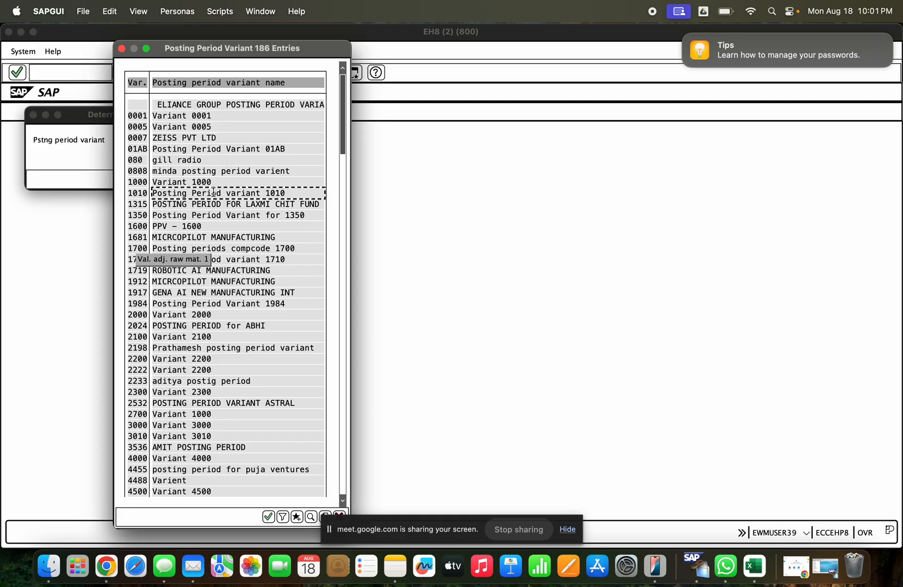
{"action": "scroll", "coordinate": [202, 215], "scroll_direction": "down", "scroll_amount": 8}
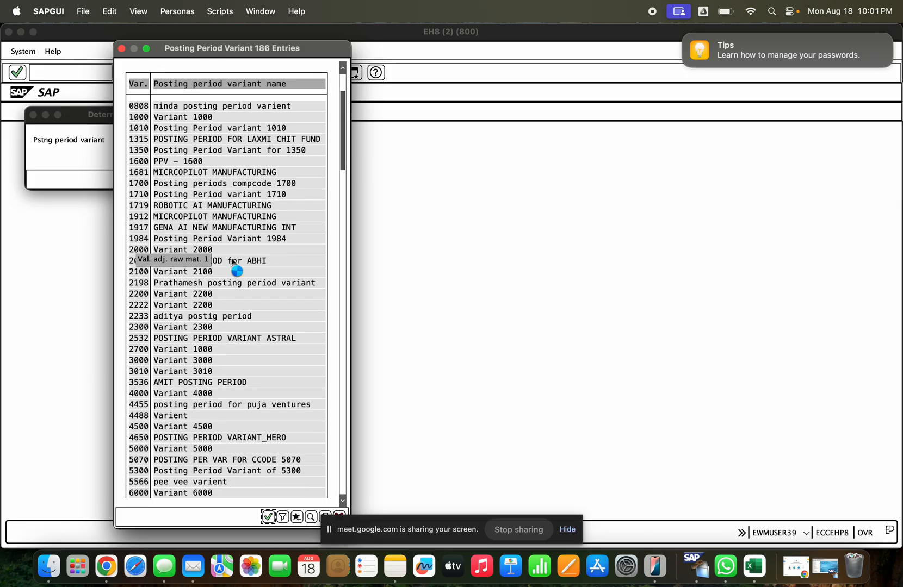
{"action": "scroll", "coordinate": [230, 257], "scroll_direction": "up", "scroll_amount": 8}
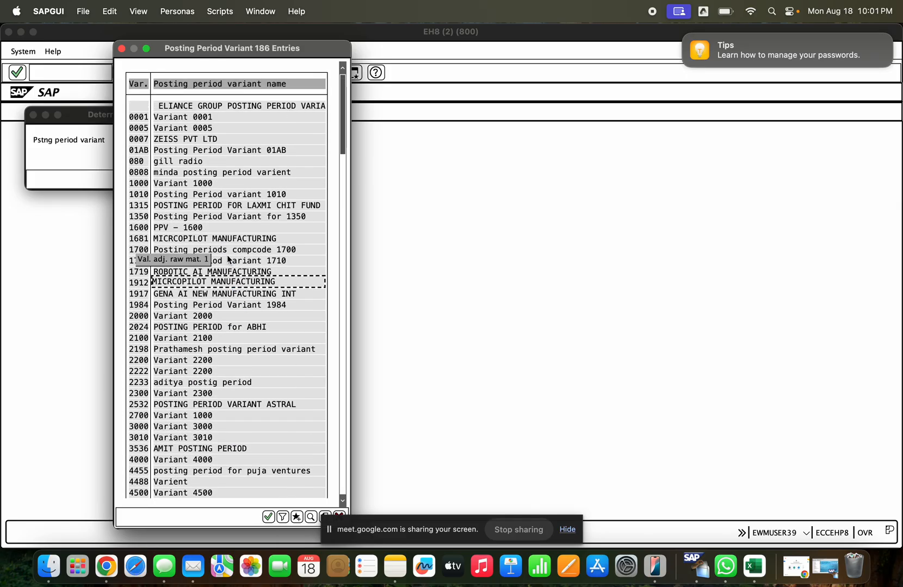
{"action": "key", "text": "Escape"}
{"action": "key", "text": "Escape"}
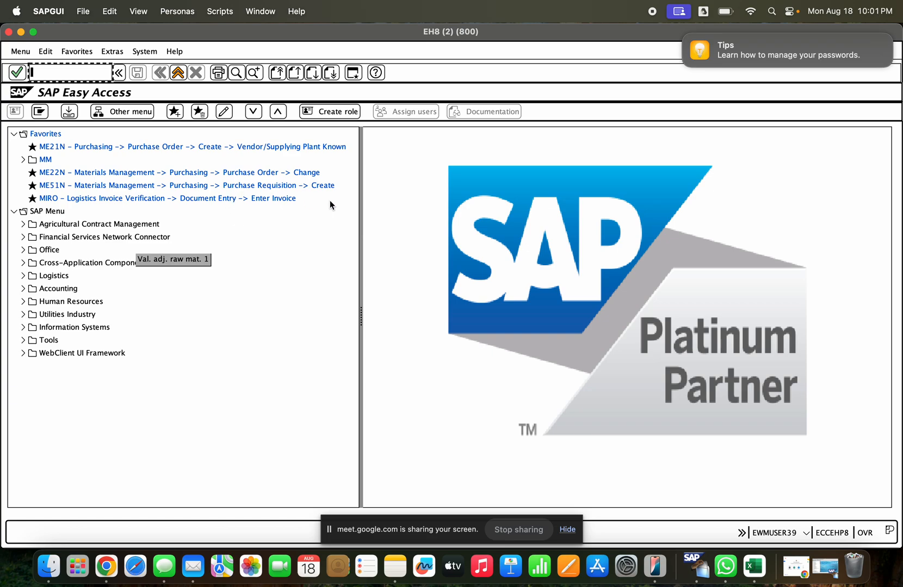
- Restart OB52 and display the posting periods of variant 1010
{"action": "type", "text": "ob52"}
{"action": "key", "text": "Return"}
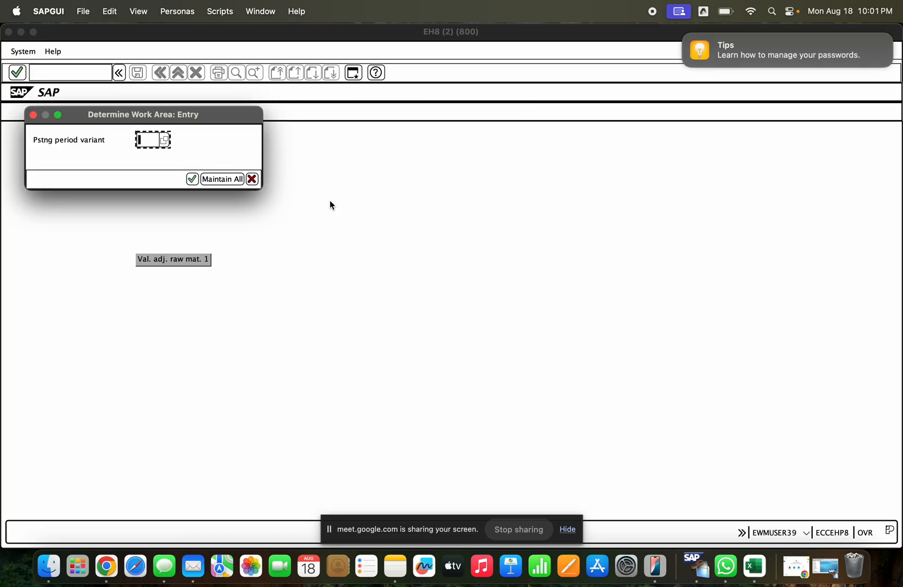
{"action": "left_click", "coordinate": [164, 140]}
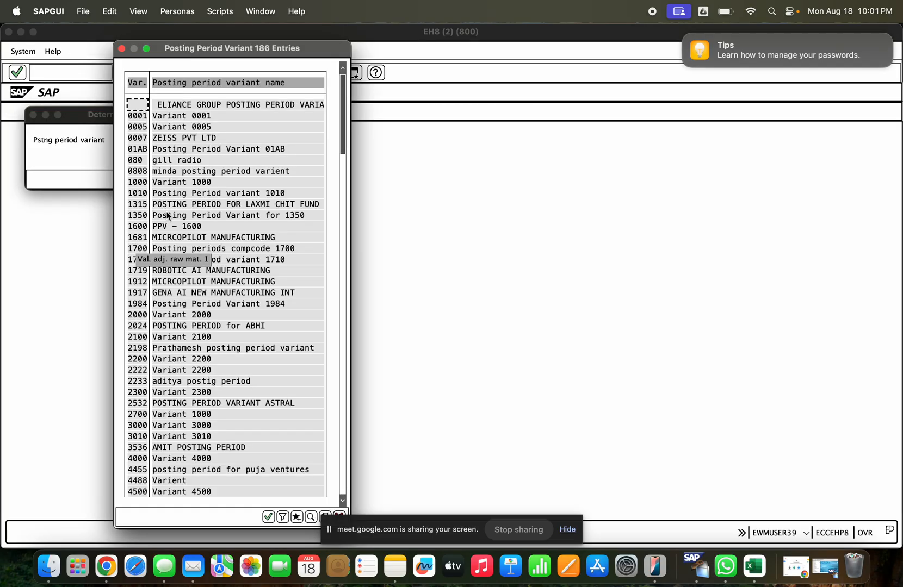
{"action": "left_click", "coordinate": [173, 315]}
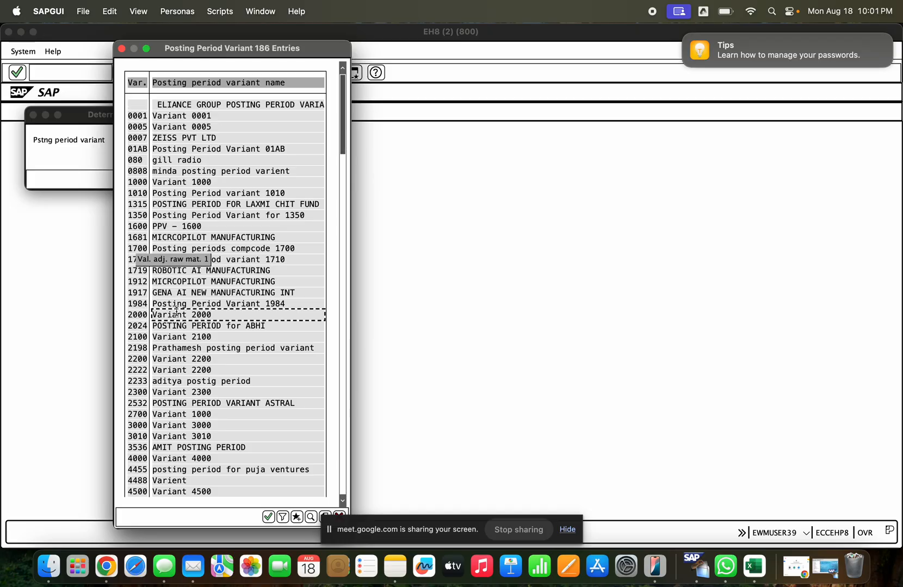
{"action": "double_click", "coordinate": [187, 194]}
{"action": "left_click", "coordinate": [192, 179]}
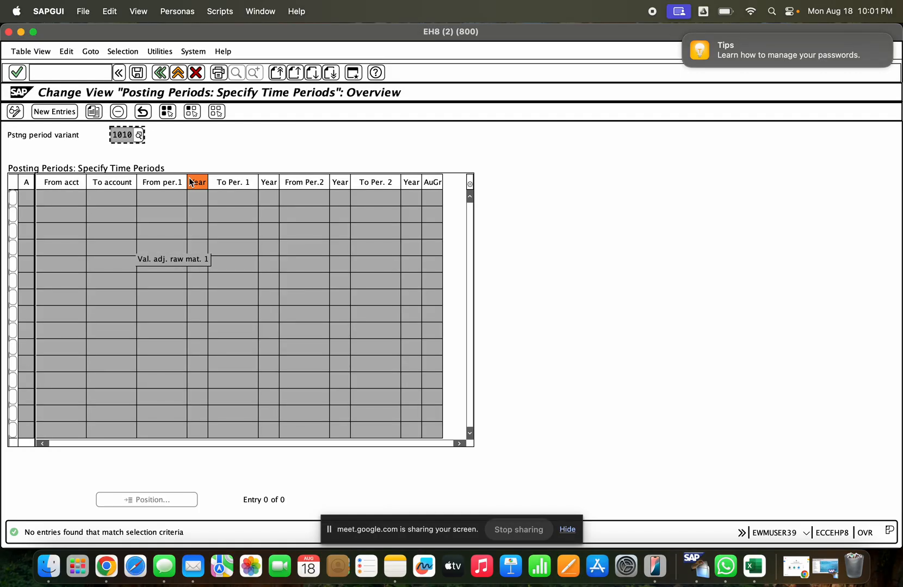
- Try to start new posting period entries for variant 1010, then leave OB52 without entering anything
{"action": "left_click", "coordinate": [70, 113]}
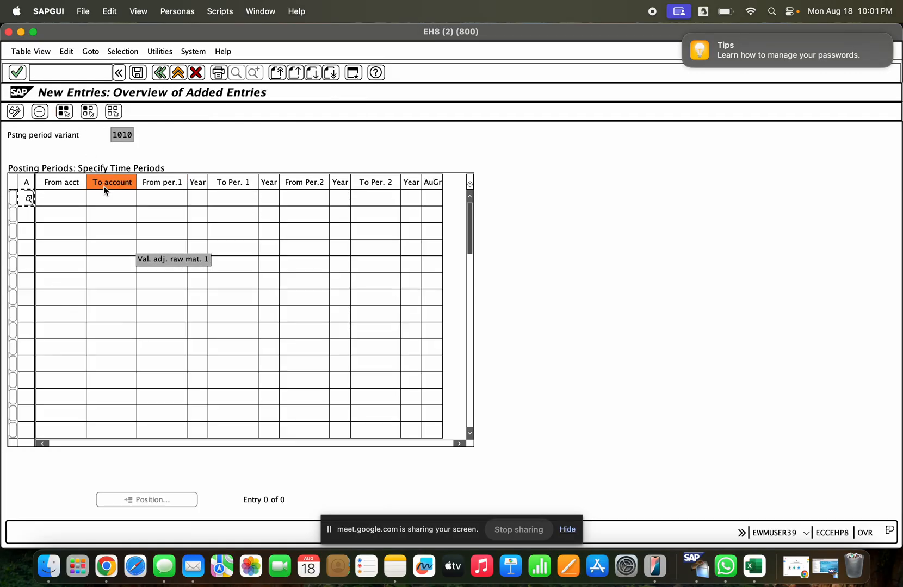
{"action": "left_click", "coordinate": [85, 199]}
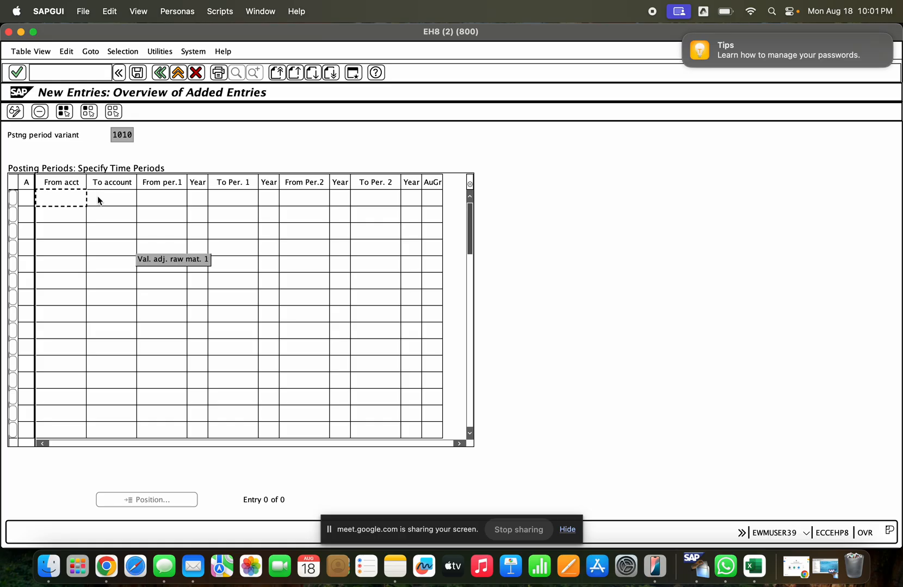
{"action": "left_click", "coordinate": [98, 199]}
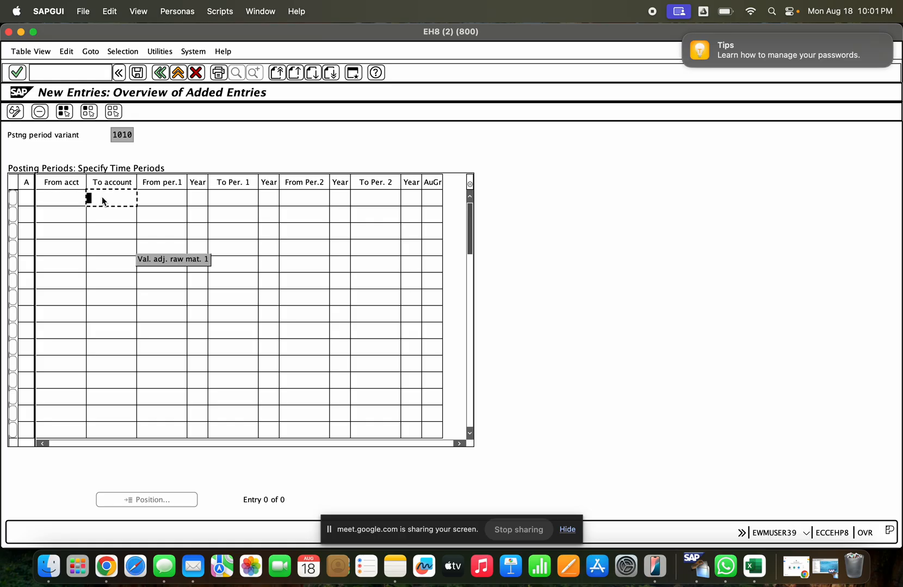
{"action": "left_click", "coordinate": [185, 198]}
{"action": "left_click", "coordinate": [204, 197]}
{"action": "left_click", "coordinate": [267, 199]}
{"action": "key", "text": "F3"}
{"action": "key", "text": "F3"}
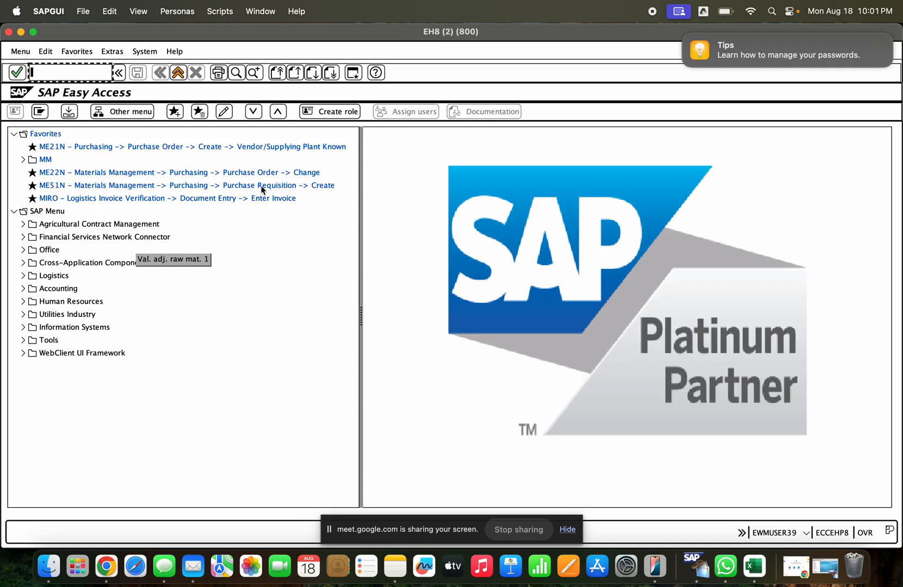
- Switch back to the minimized H42 session window
{"action": "key", "text": "super+Tab"}
{"action": "key", "text": "super+Tab"}
{"action": "left_click", "coordinate": [825, 566]}
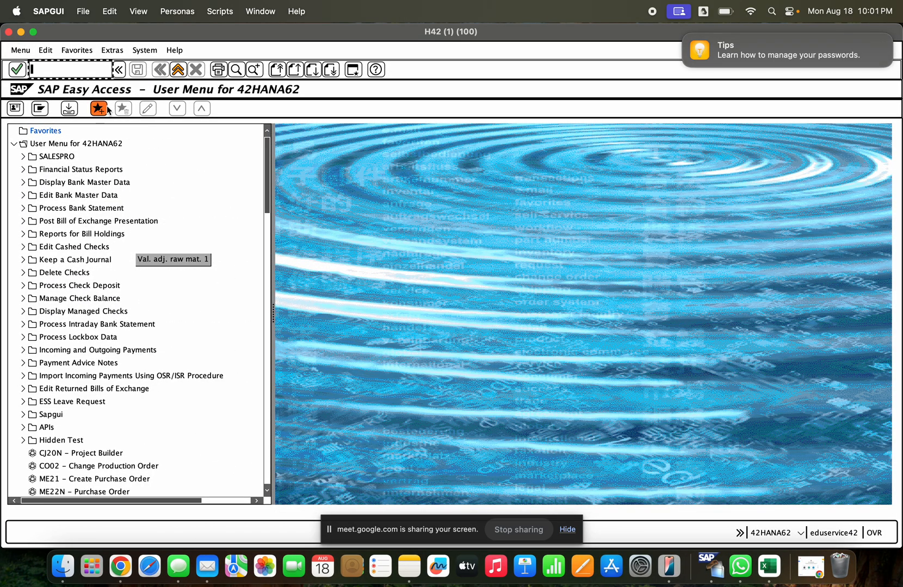
- Decline logging off from the H42 session, then minimize its window to return to the EH8 session
{"action": "left_click", "coordinate": [178, 69]}
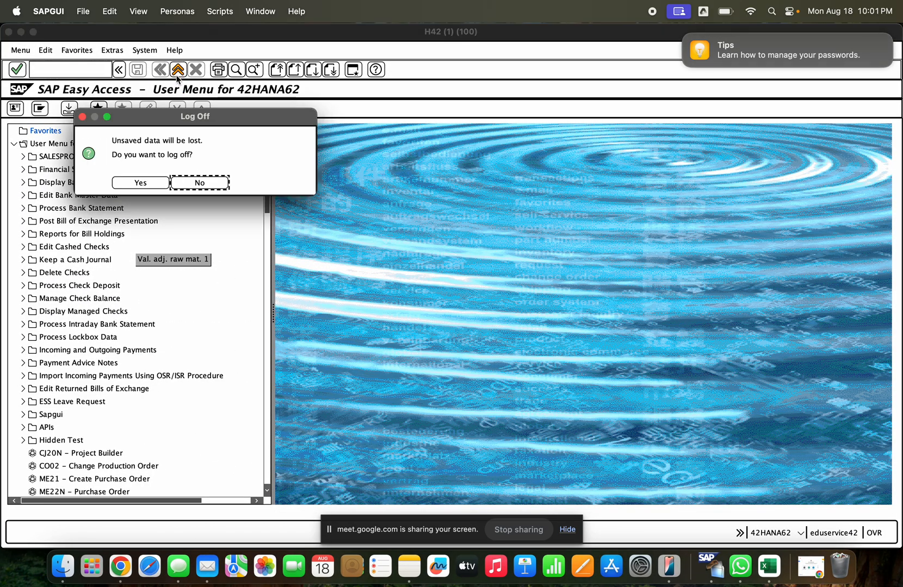
{"action": "left_click", "coordinate": [203, 183]}
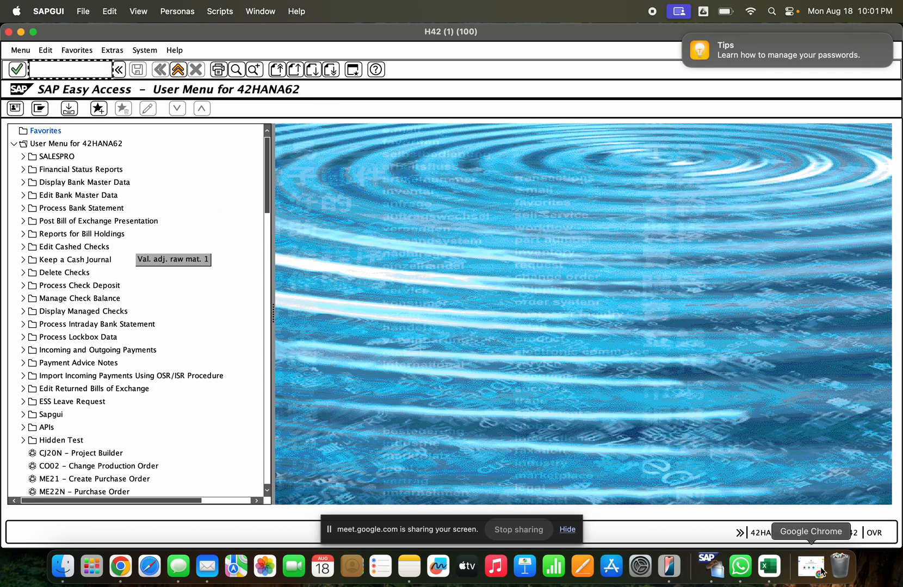
{"action": "left_click", "coordinate": [21, 32]}
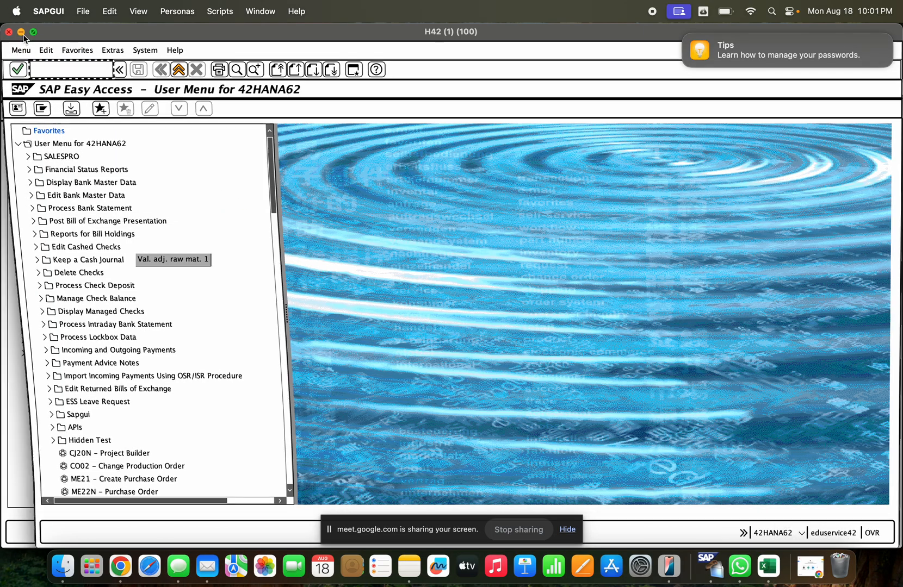
{"action": "left_click", "coordinate": [226, 199]}
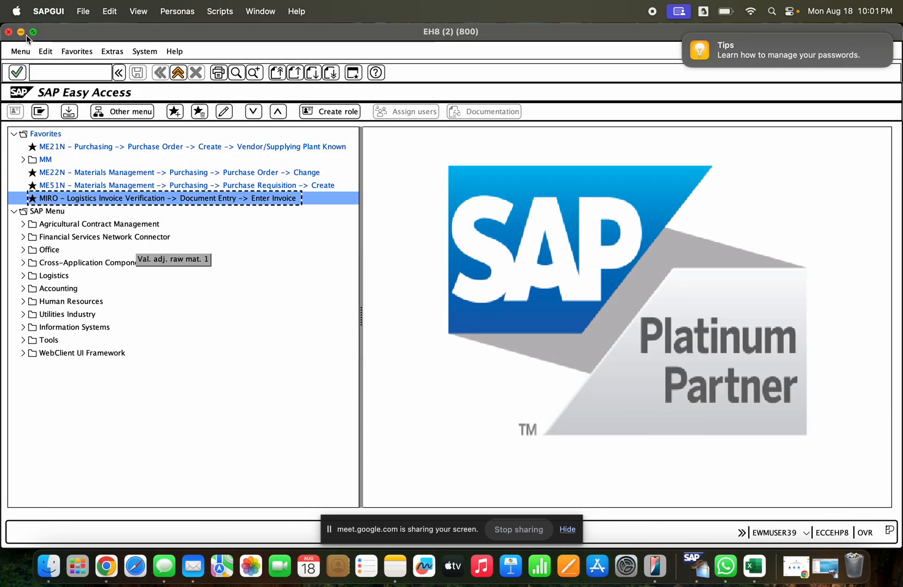
- Start transaction ME23N to display a purchase order
{"action": "left_click", "coordinate": [70, 71]}
{"action": "type", "text": "/nme23n"}
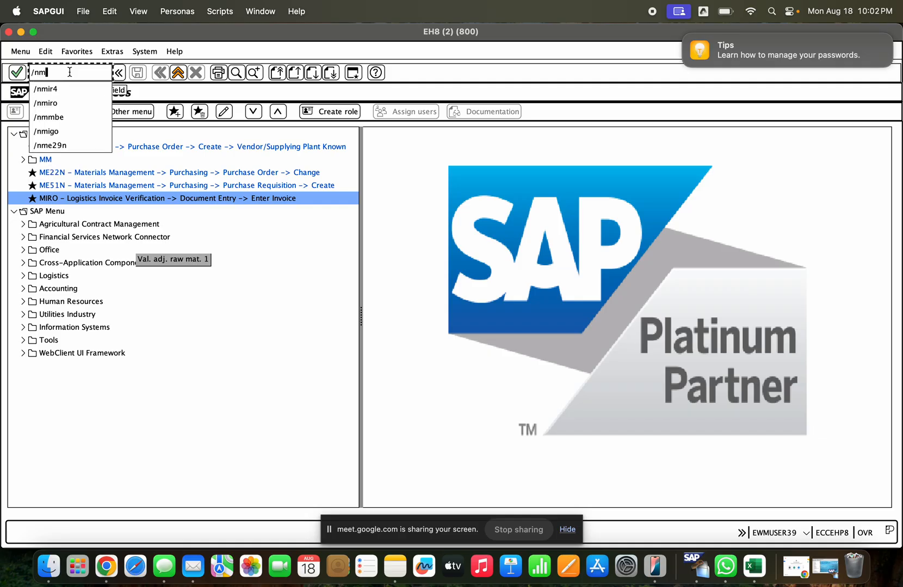
{"action": "key", "text": "Return"}
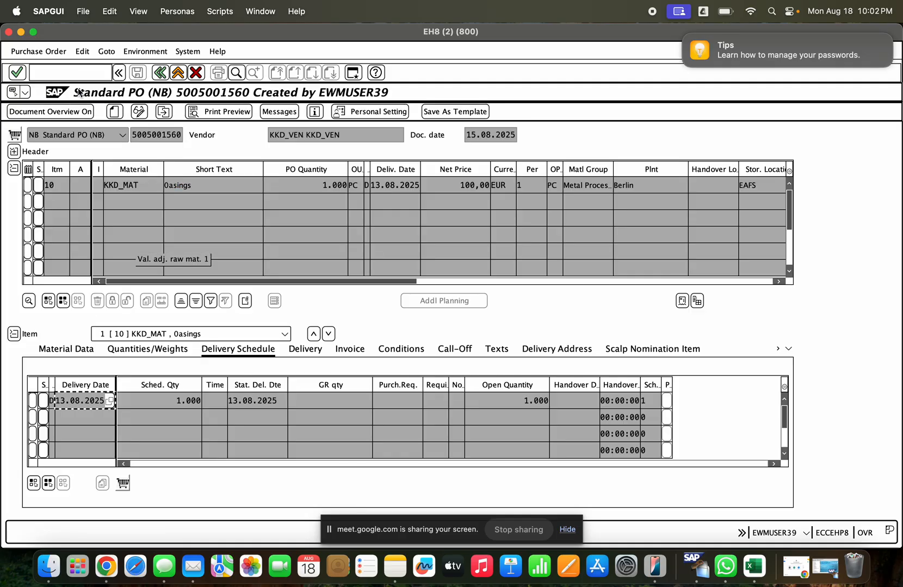
- Search for another purchase order without restrictions, look through the list of purchasing documents, and close it
{"action": "left_click", "coordinate": [159, 113]}
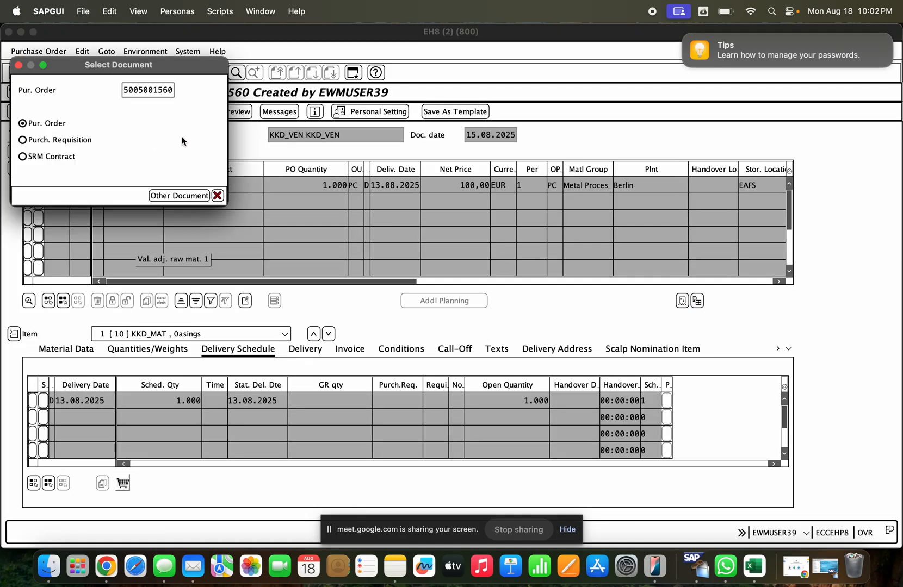
{"action": "key", "text": "Delete"}
{"action": "key", "text": "Delete"}
{"action": "key", "text": "Delete"}
{"action": "key", "text": "Delete"}
{"action": "key", "text": "Delete"}
{"action": "key", "text": "Delete"}
{"action": "key", "text": "Delete"}
{"action": "key", "text": "Delete"}
{"action": "key", "text": "Delete"}
{"action": "key", "text": "Delete"}
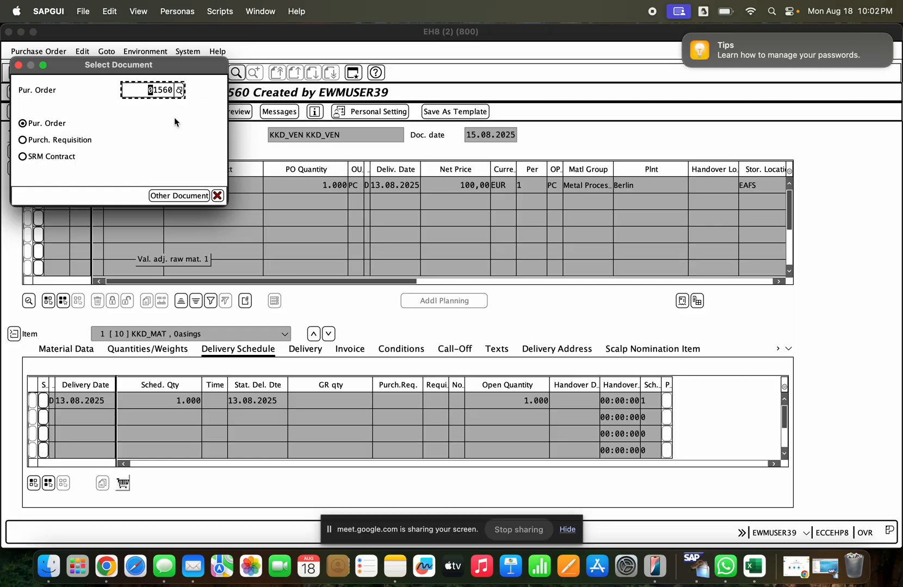
{"action": "left_click", "coordinate": [179, 90]}
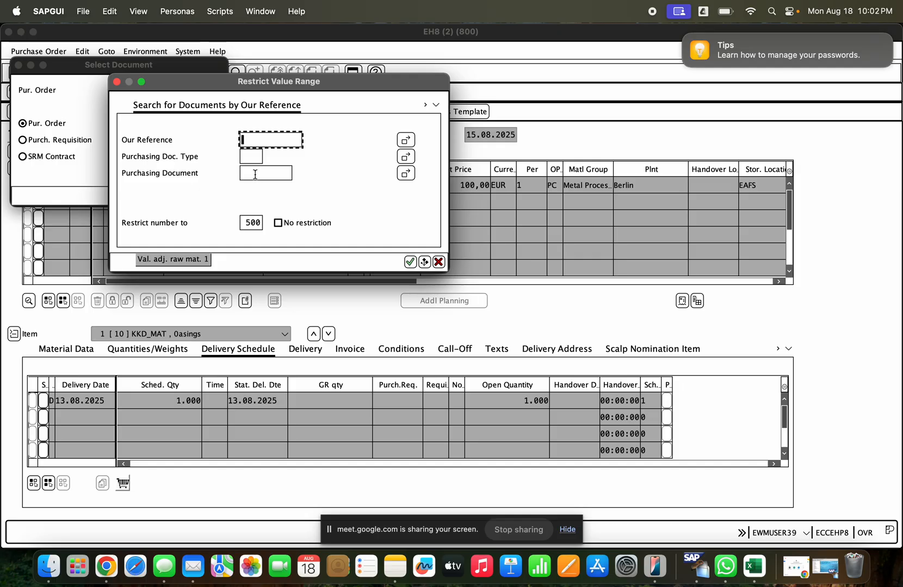
{"action": "key", "text": "Return"}
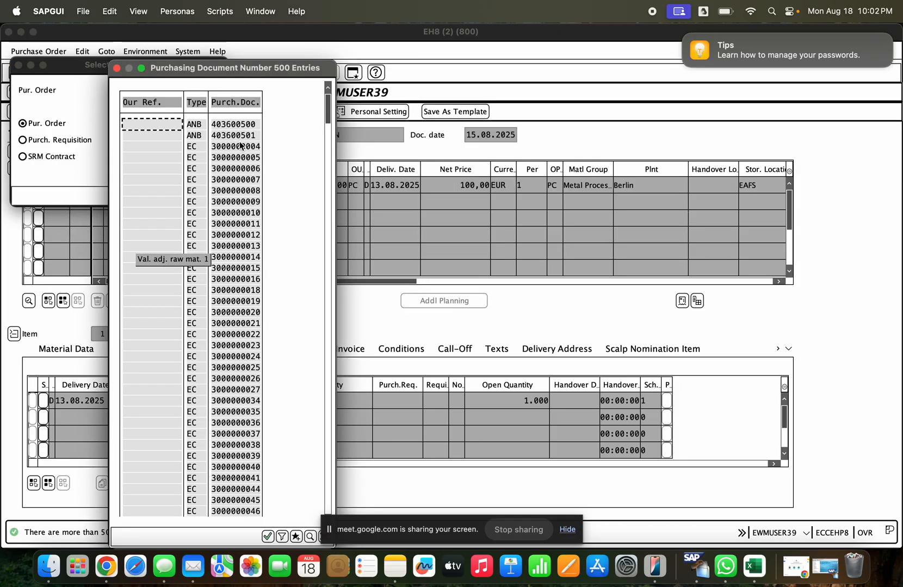
{"action": "left_click", "coordinate": [328, 289]}
{"action": "left_click", "coordinate": [327, 288]}
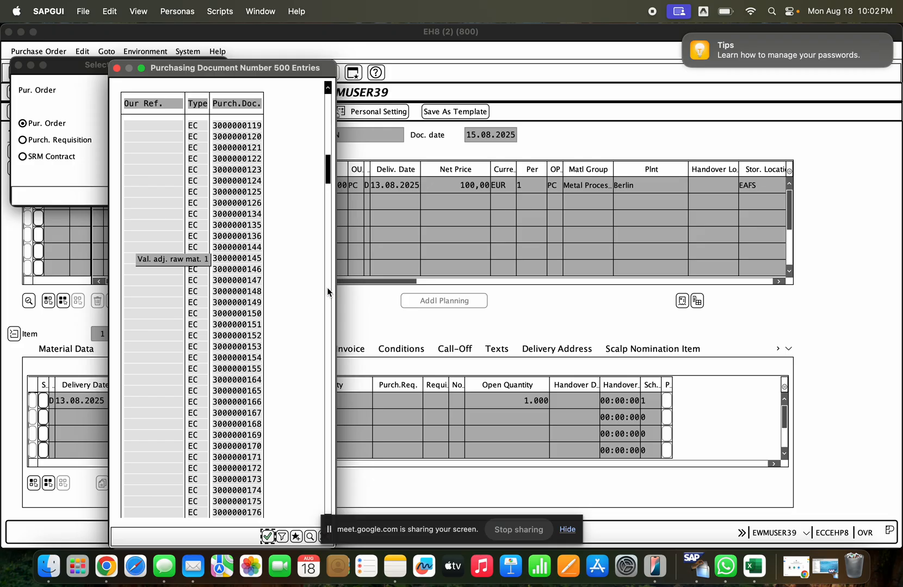
{"action": "left_click", "coordinate": [328, 289]}
{"action": "left_click", "coordinate": [327, 288]}
{"action": "left_click", "coordinate": [328, 288]}
{"action": "left_click", "coordinate": [327, 289]}
{"action": "left_click_drag", "start_coordinate": [328, 282], "coordinate": [328, 506]}
{"action": "left_click", "coordinate": [282, 537]}
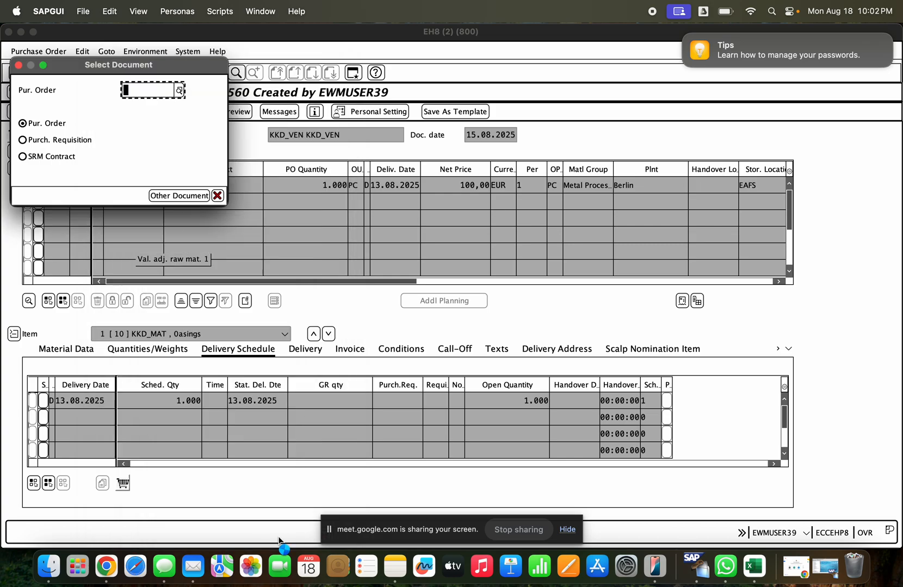
- Open a purchase order found by restricting the search to document type NB, and display its item's delivery data
{"action": "left_click", "coordinate": [254, 154]}
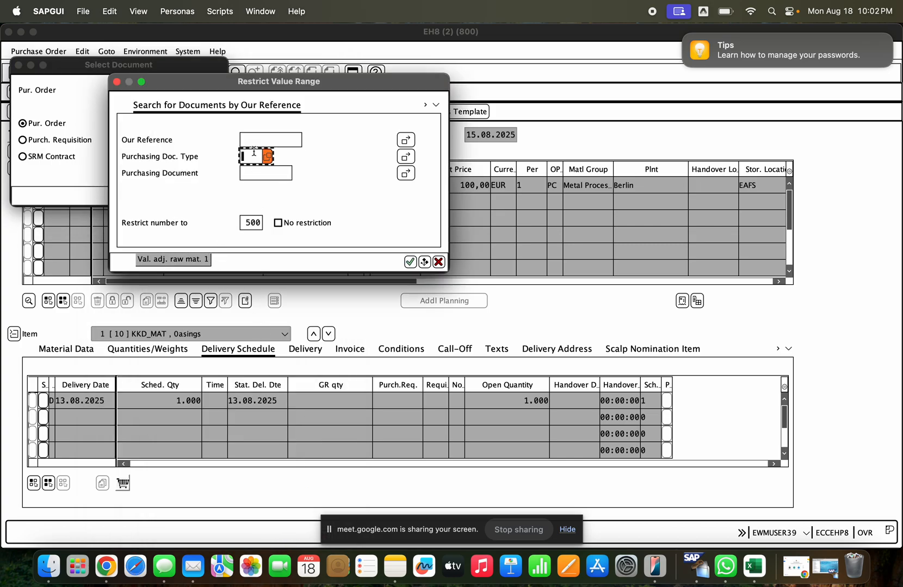
{"action": "type", "text": "NB"}
{"action": "key", "text": "Return"}
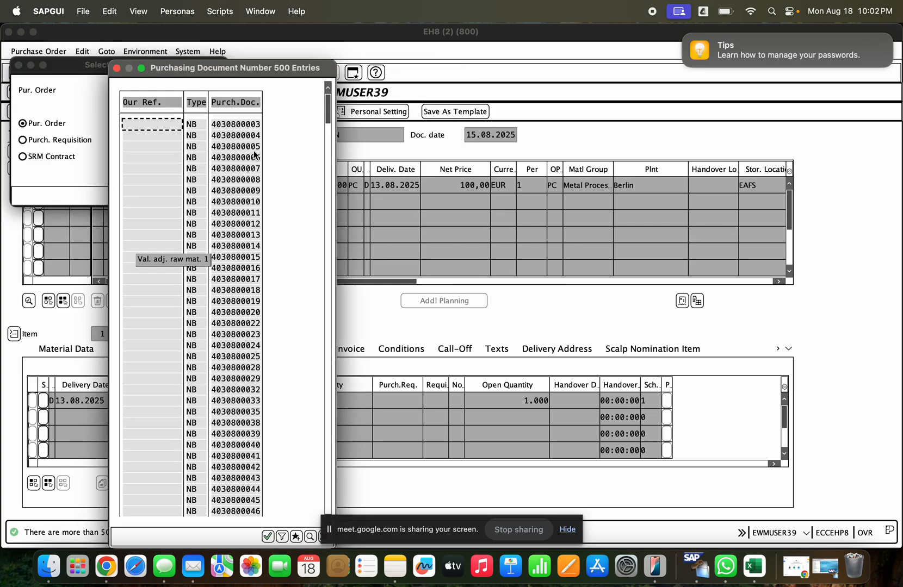
{"action": "double_click", "coordinate": [242, 311]}
{"action": "key", "text": "Return"}
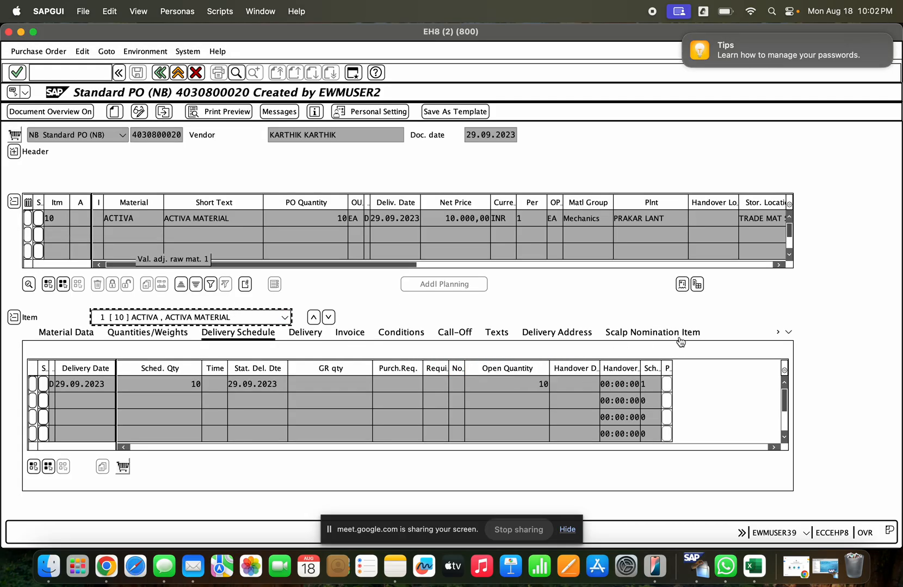
{"action": "left_click", "coordinate": [789, 332]}
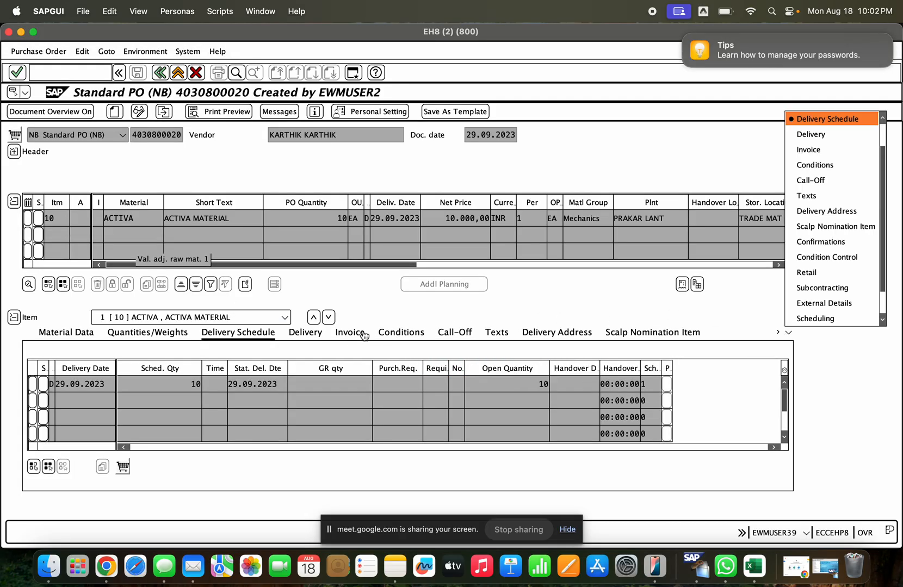
{"action": "left_click", "coordinate": [305, 332]}
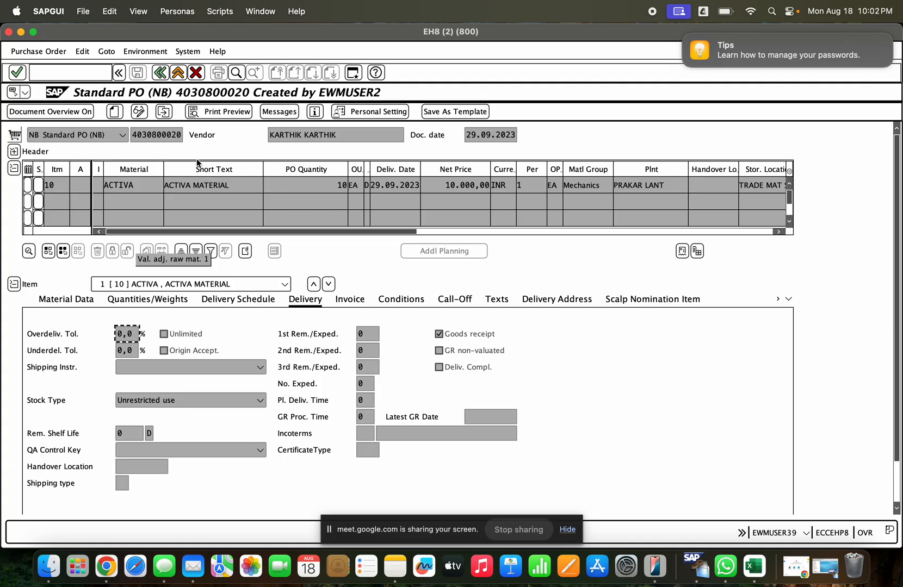
- Try to display the purchase order with the next consecutive number, and expand the item details of the displayed order
{"action": "left_click", "coordinate": [164, 112]}
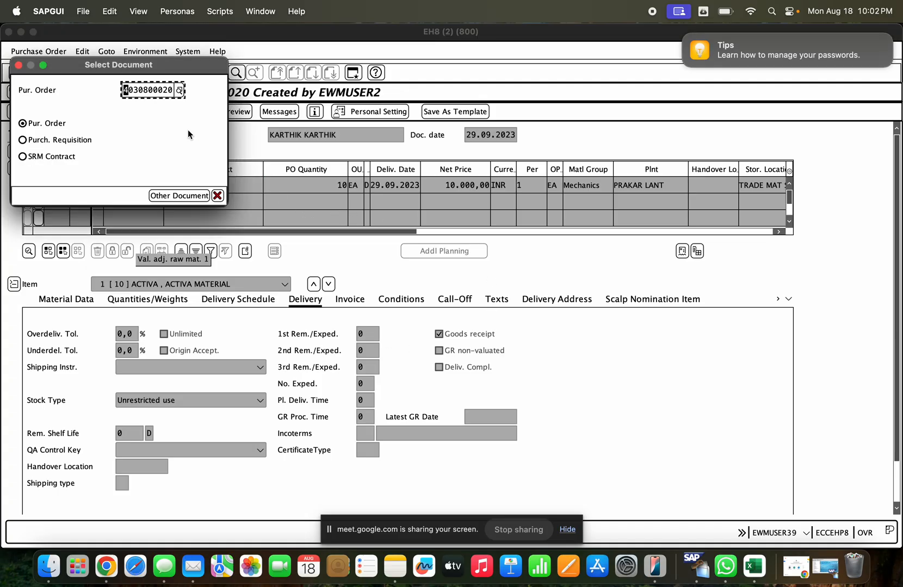
{"action": "key", "text": "Right"}
{"action": "key", "text": "Right"}
{"action": "key", "text": "Right"}
{"action": "key", "text": "Right"}
{"action": "key", "text": "Right"}
{"action": "key", "text": "Right"}
{"action": "key", "text": "Right"}
{"action": "key", "text": "Right"}
{"action": "key", "text": "Right"}
{"action": "key", "text": "Right"}
{"action": "key", "text": "Return"}
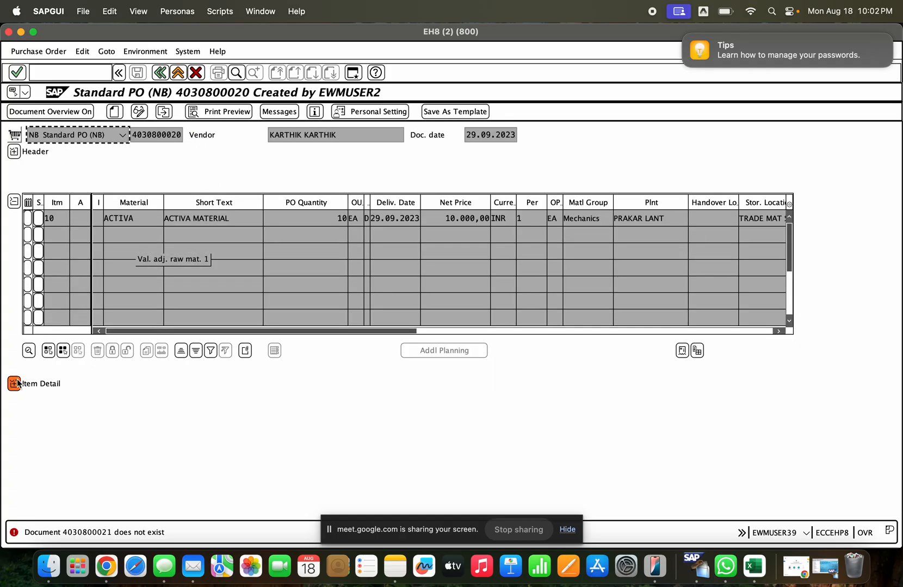
{"action": "left_click", "coordinate": [14, 383]}
- Start transaction ME2N and try to use ALV as the scope of list
{"action": "left_click", "coordinate": [59, 70]}
{"action": "type", "text": "/nme2n"}
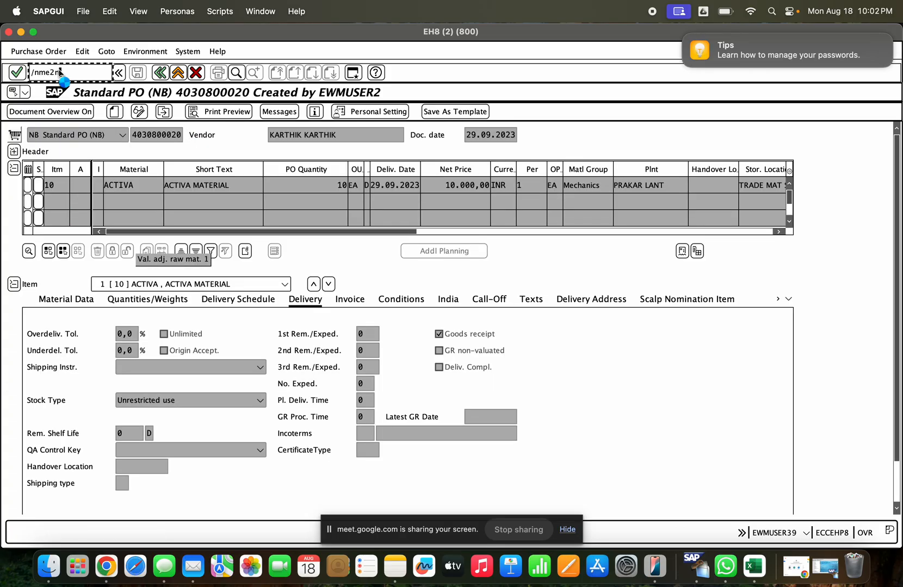
{"action": "key", "text": "Return"}
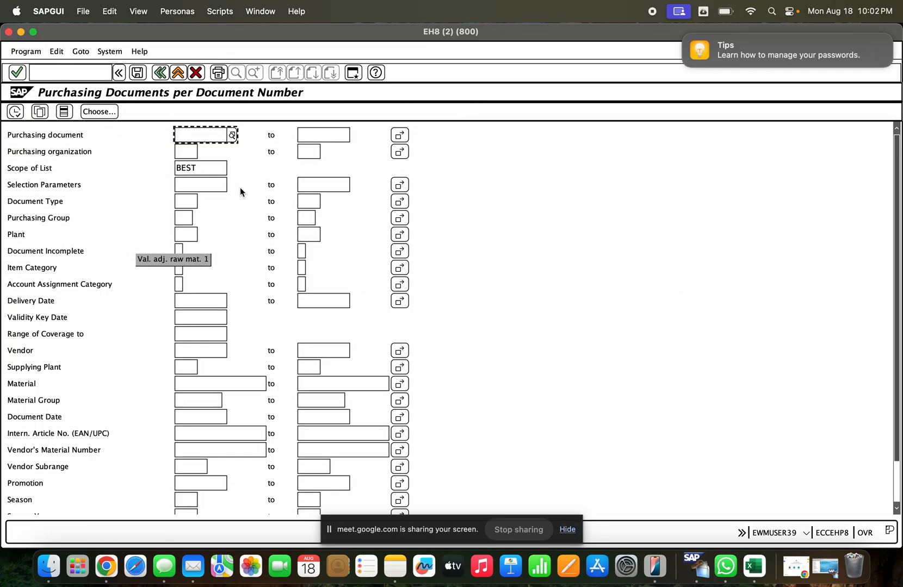
{"action": "double_click", "coordinate": [217, 170]}
{"action": "type", "text": "ALV"}
{"action": "key", "text": "Return"}
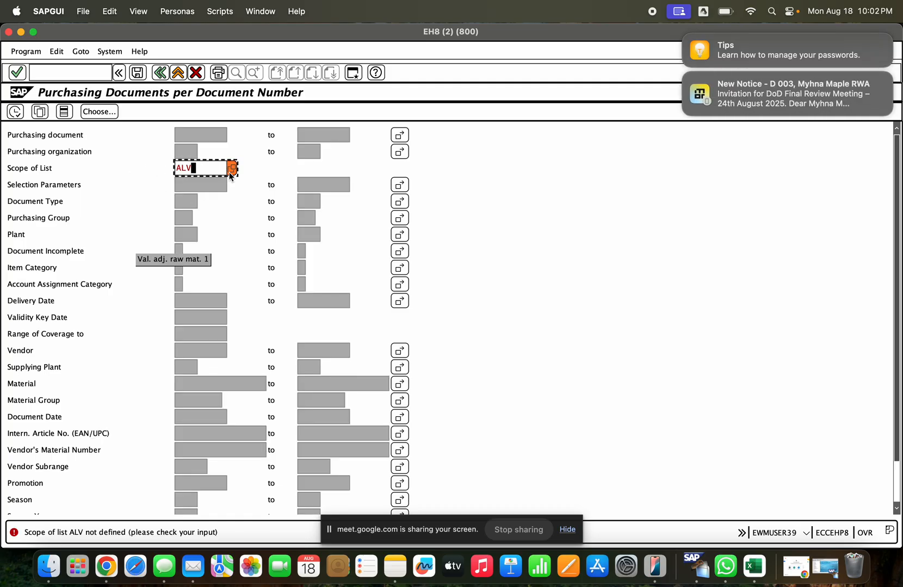
- Replace the scope of list with ALLES_ALV, chosen from the possible values
{"action": "key", "text": "BackSpace"}
{"action": "key", "text": "BackSpace"}
{"action": "key", "text": "BackSpace"}
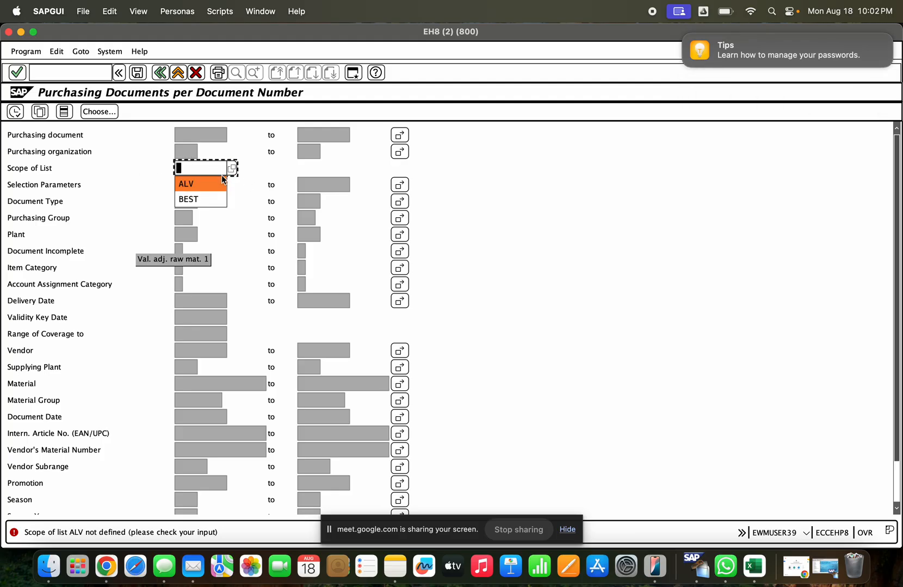
{"action": "left_click", "coordinate": [231, 168]}
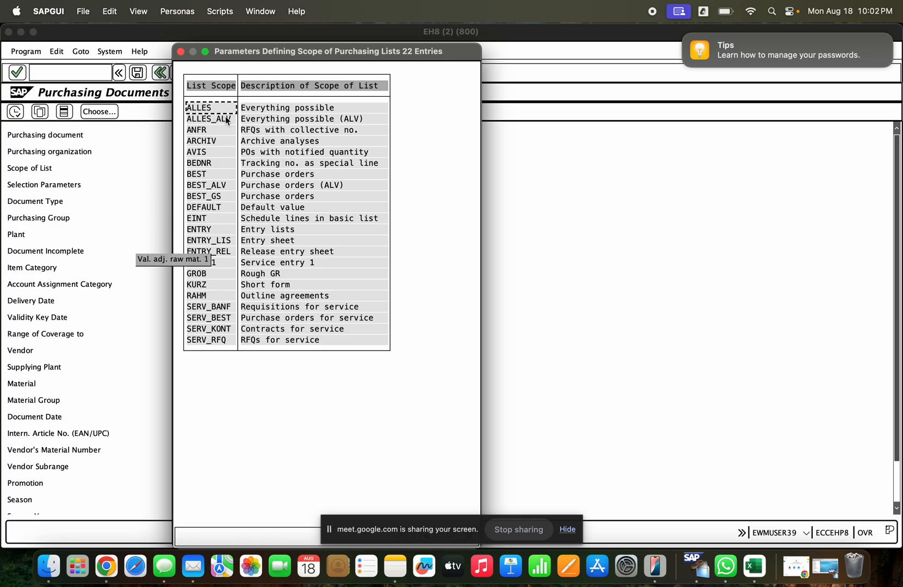
{"action": "double_click", "coordinate": [227, 121]}
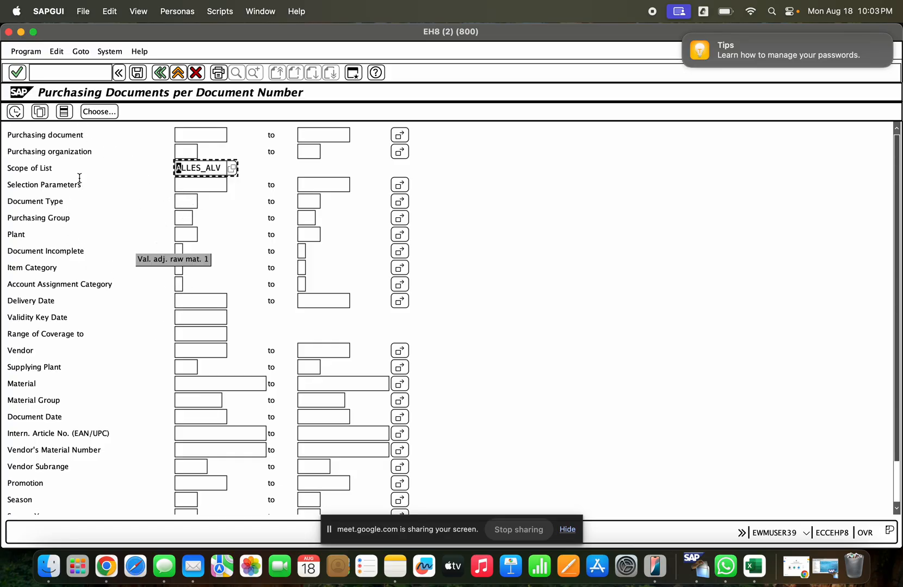
- Run the report with selection parameter WE102 (Goods receipt exists) and cancel its execution
{"action": "left_click", "coordinate": [195, 186]}
{"action": "left_click", "coordinate": [232, 185]}
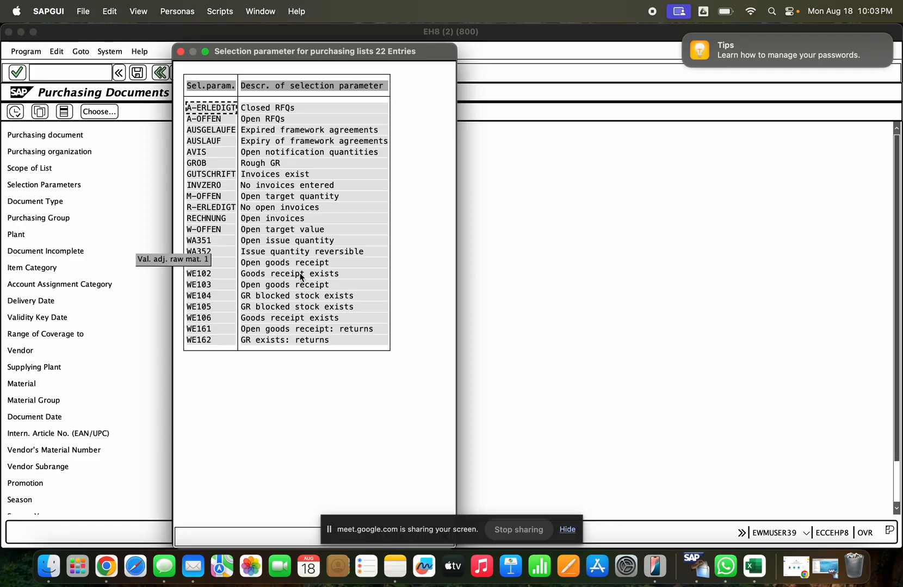
{"action": "left_click", "coordinate": [300, 273]}
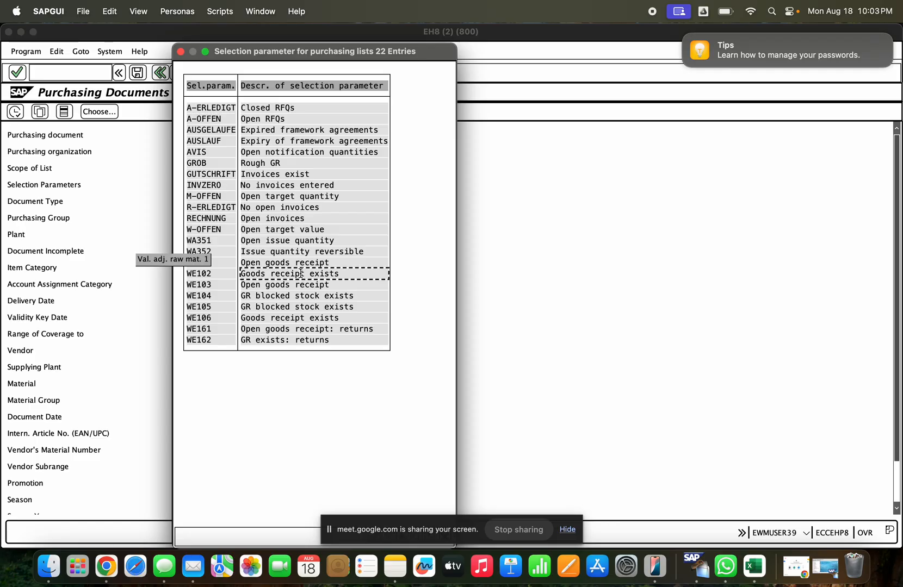
{"action": "double_click", "coordinate": [301, 274]}
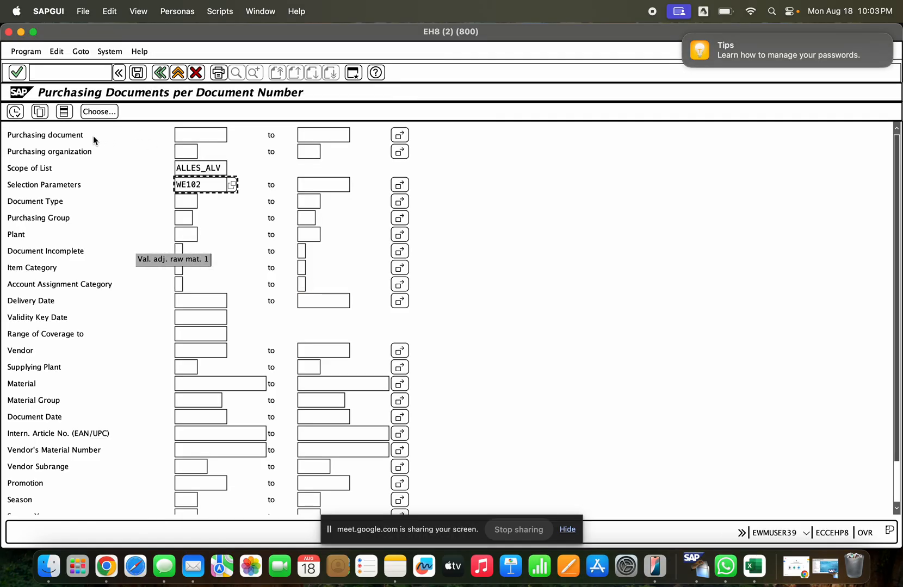
{"action": "left_click", "coordinate": [18, 111]}
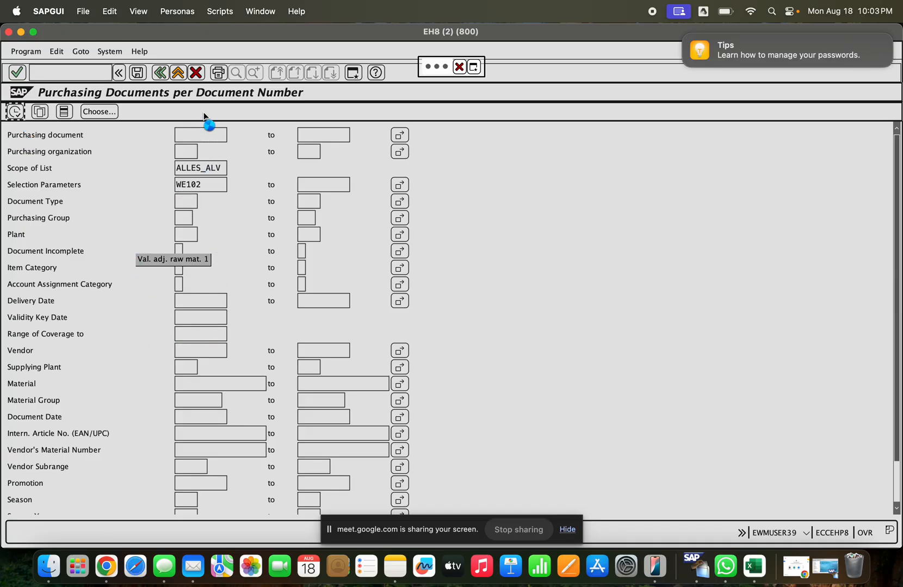
{"action": "left_click", "coordinate": [460, 68]}
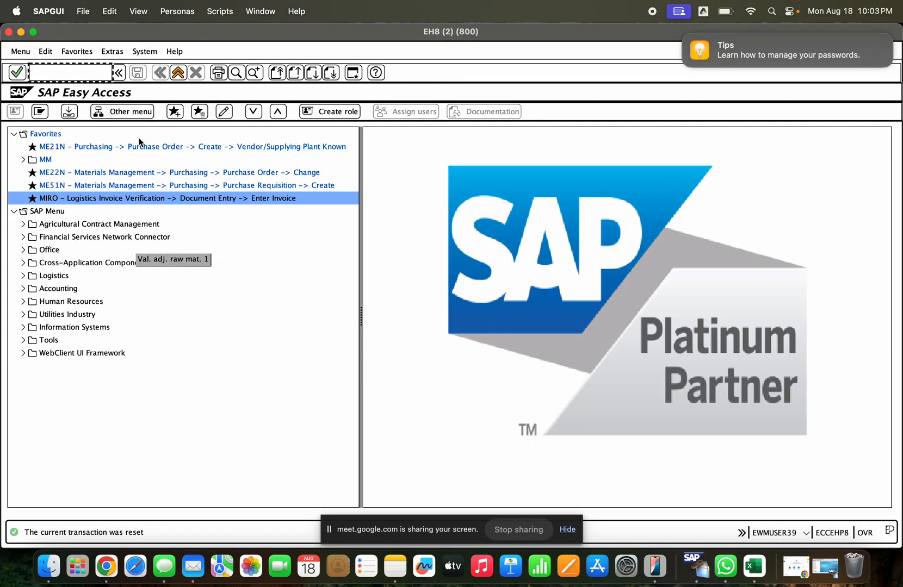
- Restart transaction ME2N and set the scope of list to ALLES_ALV
{"action": "type", "text": "me2n"}
{"action": "key", "text": "Return"}
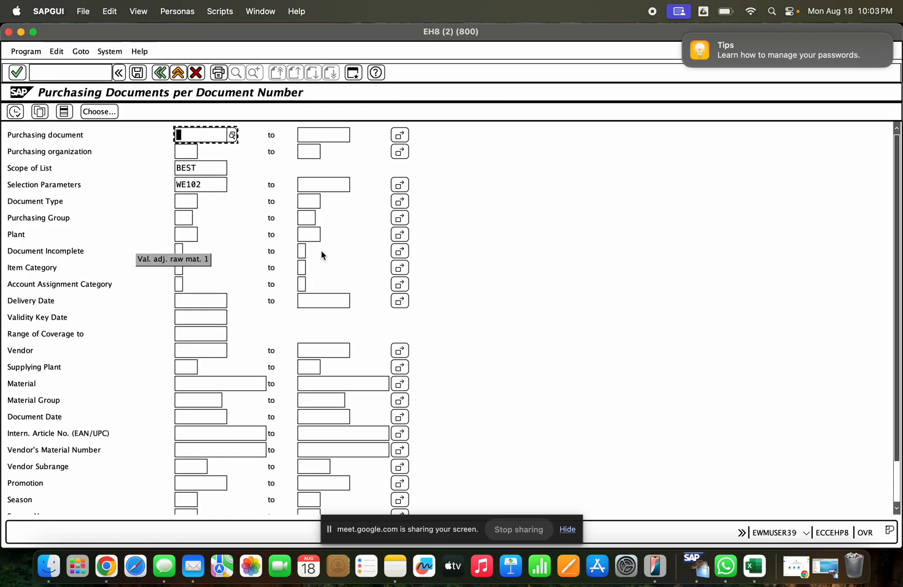
{"action": "left_click_drag", "start_coordinate": [210, 185], "coordinate": [134, 170]}
{"action": "left_click", "coordinate": [196, 168]}
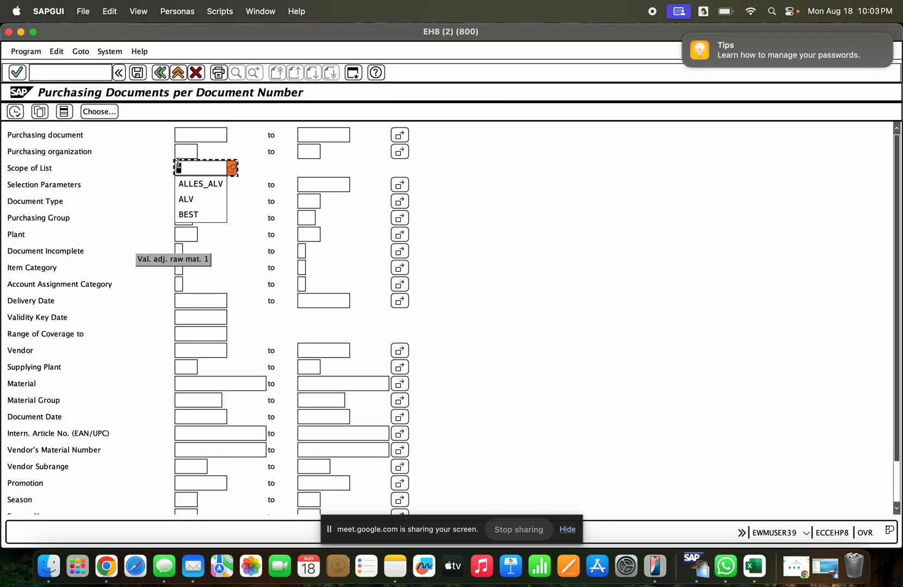
{"action": "left_click", "coordinate": [194, 178]}
- Enter 12.08.2025 as both the start and end of the document date range
{"action": "left_click", "coordinate": [196, 318]}
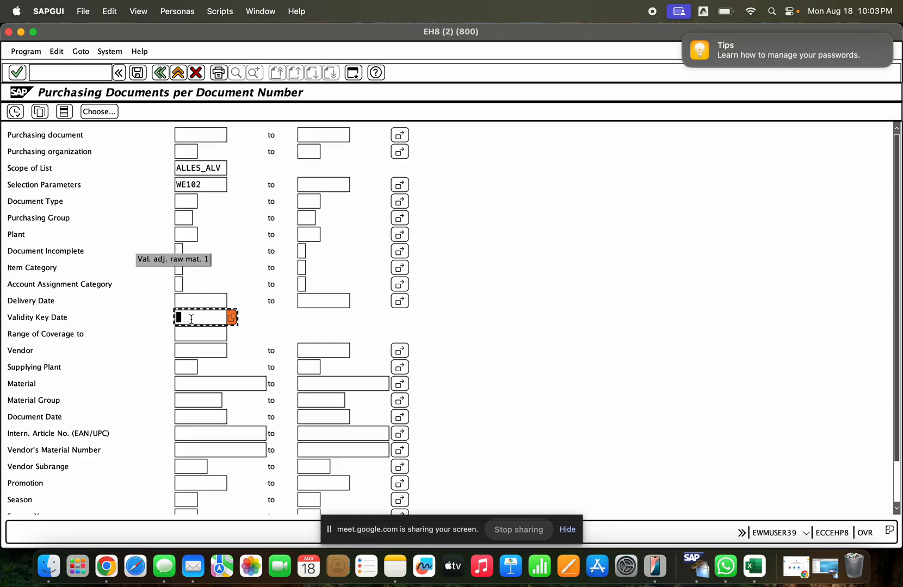
{"action": "left_click", "coordinate": [185, 301]}
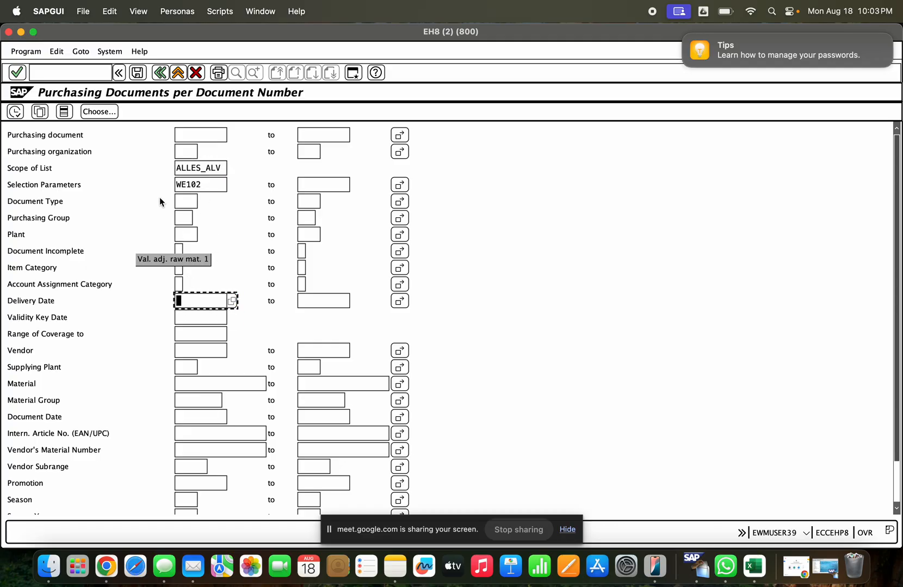
{"action": "left_click", "coordinate": [209, 417]}
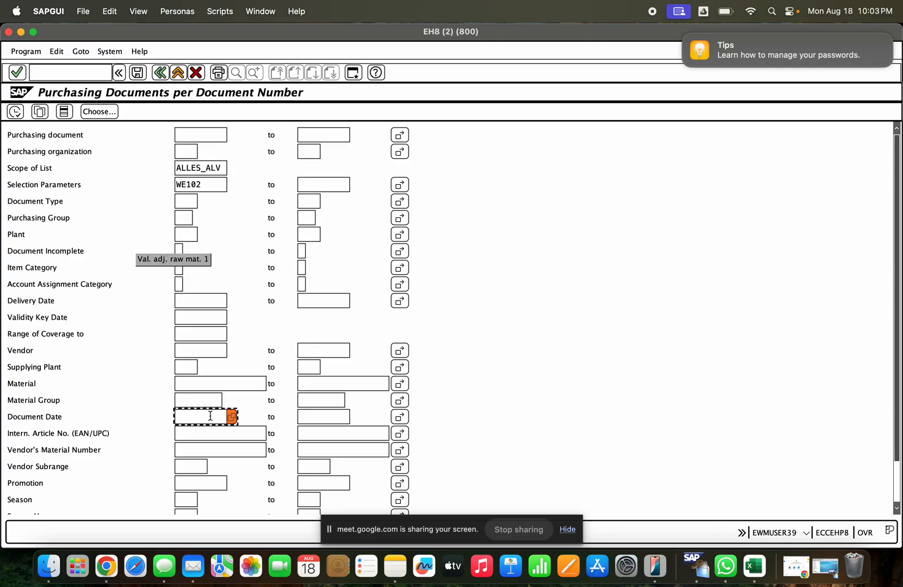
{"action": "left_click", "coordinate": [210, 417]}
{"action": "left_click", "coordinate": [213, 433]}
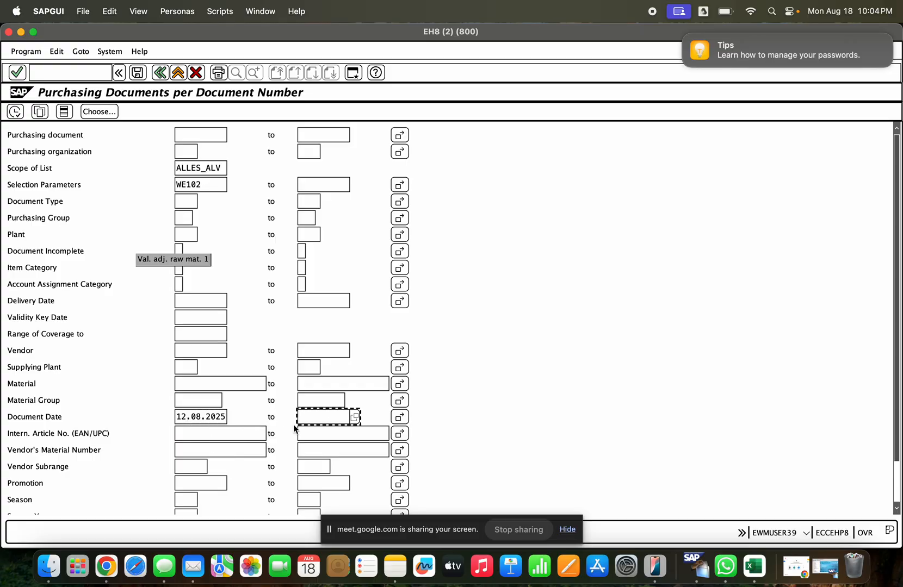
{"action": "left_click", "coordinate": [224, 416]}
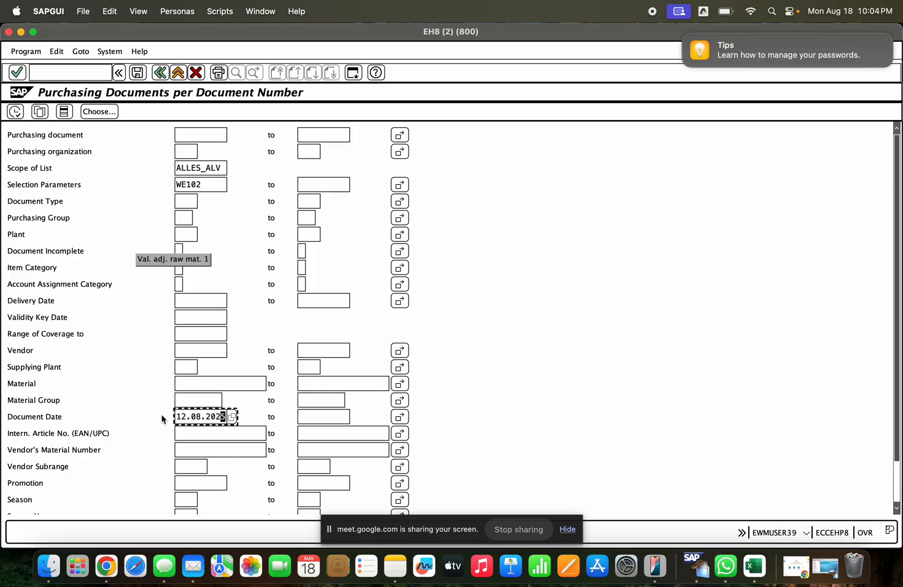
{"action": "left_click_drag", "start_coordinate": [171, 417], "coordinate": [249, 417]}
{"action": "key", "text": "super+c"}
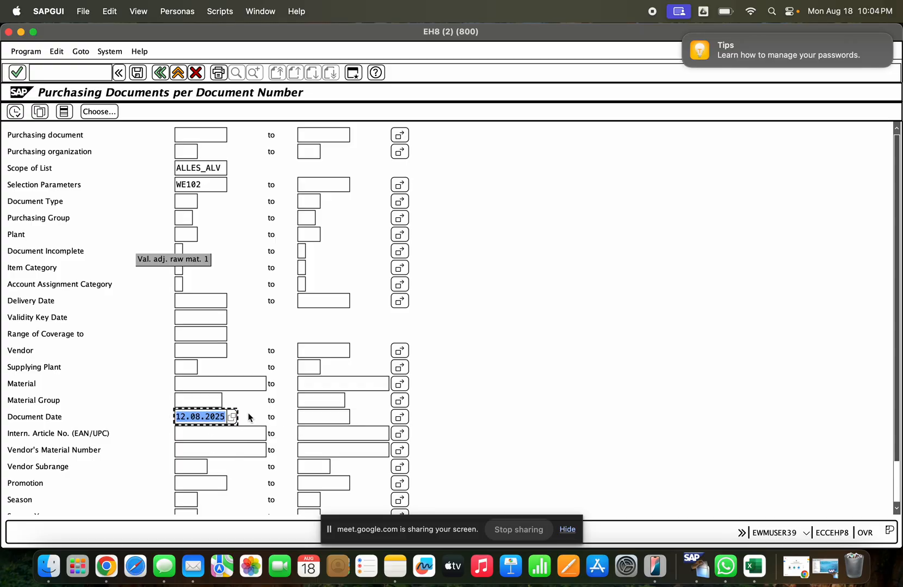
{"action": "left_click", "coordinate": [327, 416]}
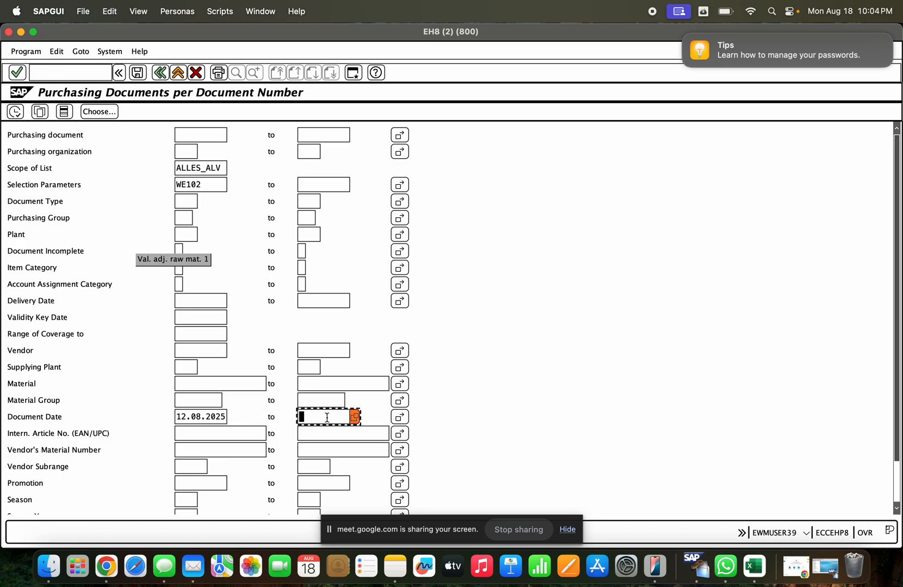
{"action": "key", "text": "super+v"}
- Change the start of the document date range to 12.04.2025 and run the purchasing documents report
{"action": "left_click", "coordinate": [198, 417]}
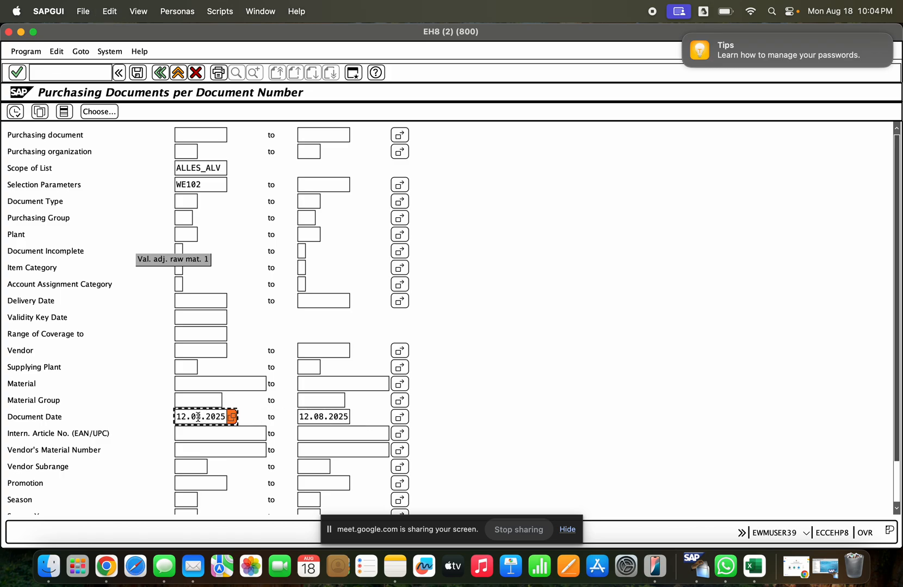
{"action": "type", "text": "4"}
{"action": "left_click", "coordinate": [14, 112]}
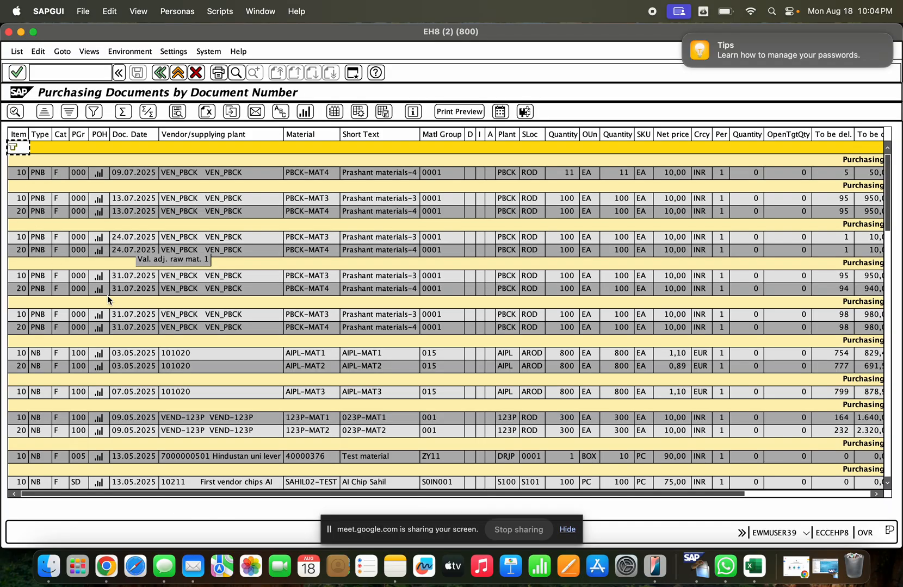
{"action": "scroll", "coordinate": [475, 325], "scroll_direction": "down", "scroll_amount": 20}
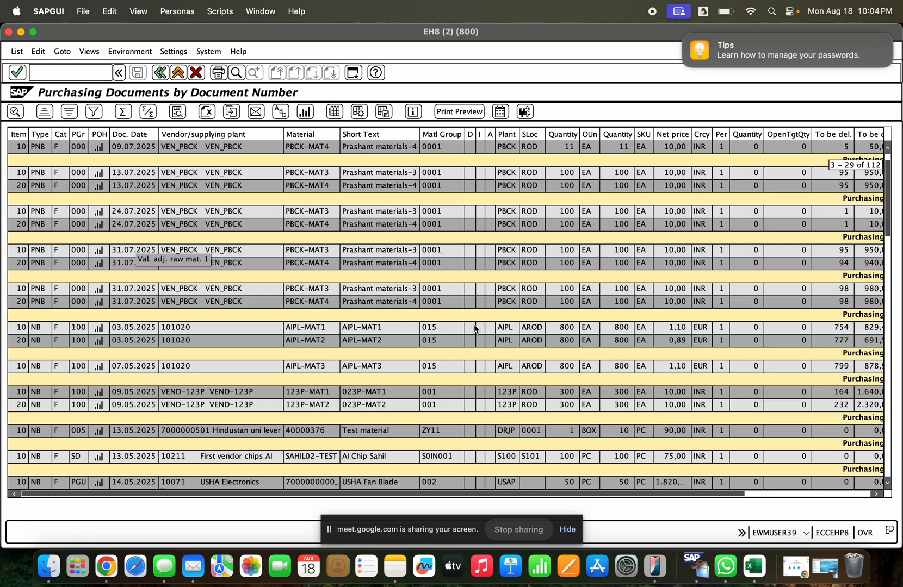
{"action": "scroll", "coordinate": [408, 267], "scroll_direction": "up", "scroll_amount": 20}
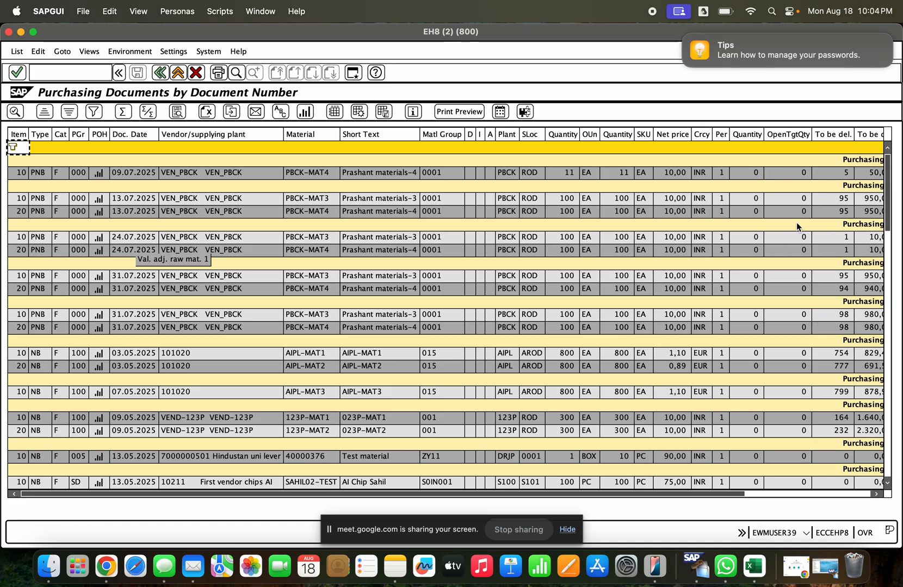
{"action": "left_click", "coordinate": [168, 173]}
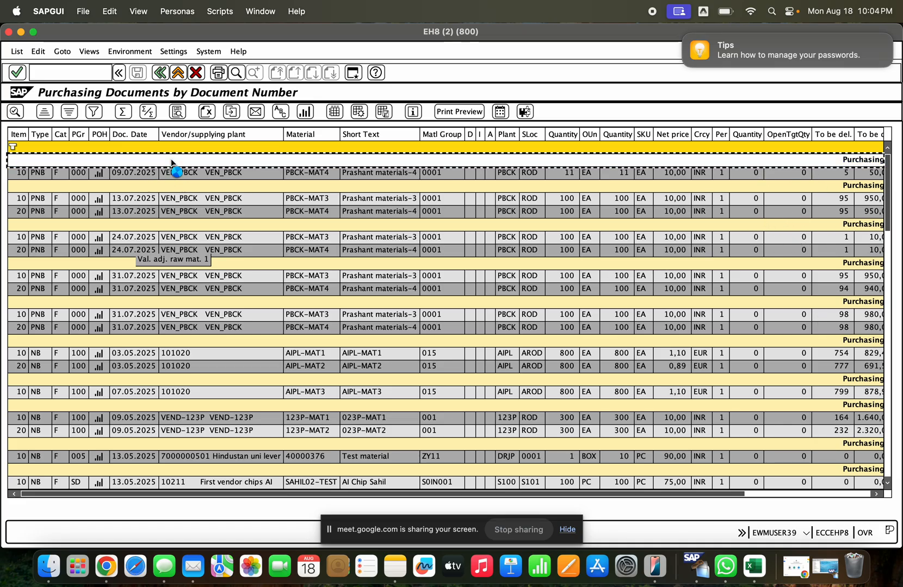
{"action": "double_click", "coordinate": [168, 173]}
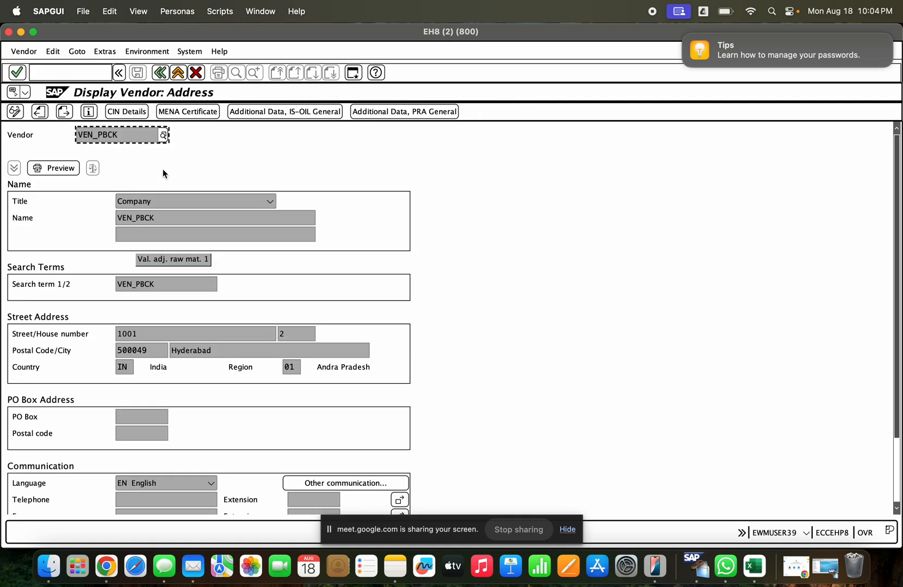
{"action": "left_click", "coordinate": [159, 72]}
- Open item 10 of the 09.07.2025 purchase order, compare its order history with the ordered quantity, and return to the list
{"action": "left_click", "coordinate": [40, 173]}
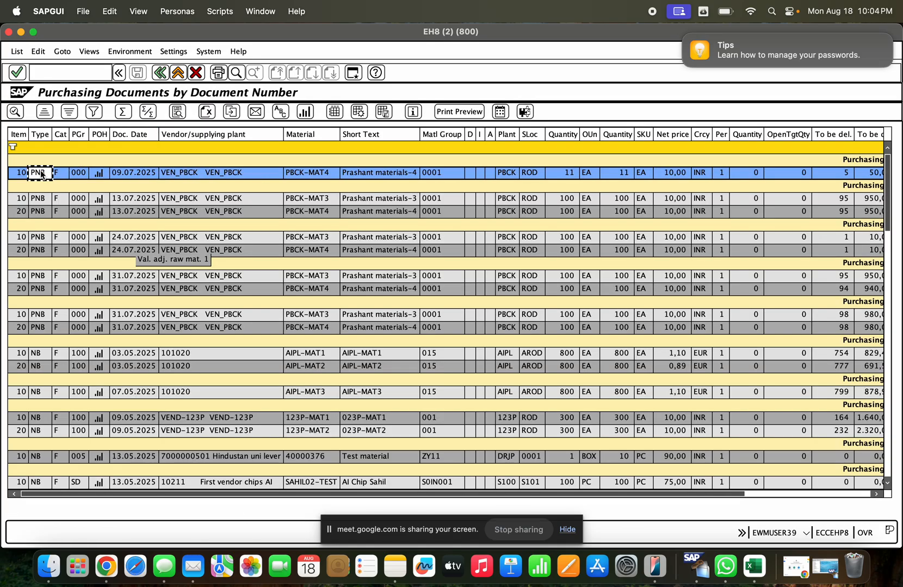
{"action": "double_click", "coordinate": [17, 174]}
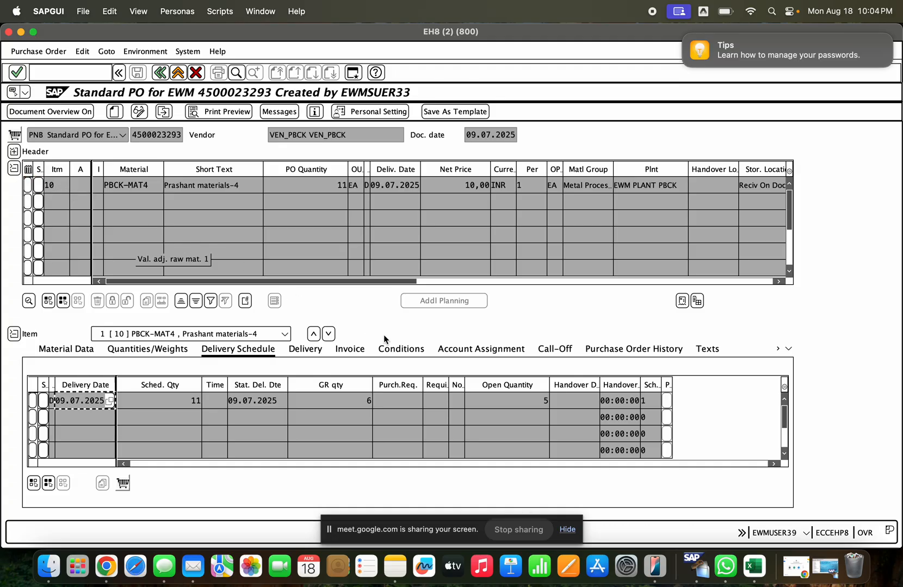
{"action": "left_click", "coordinate": [646, 350]}
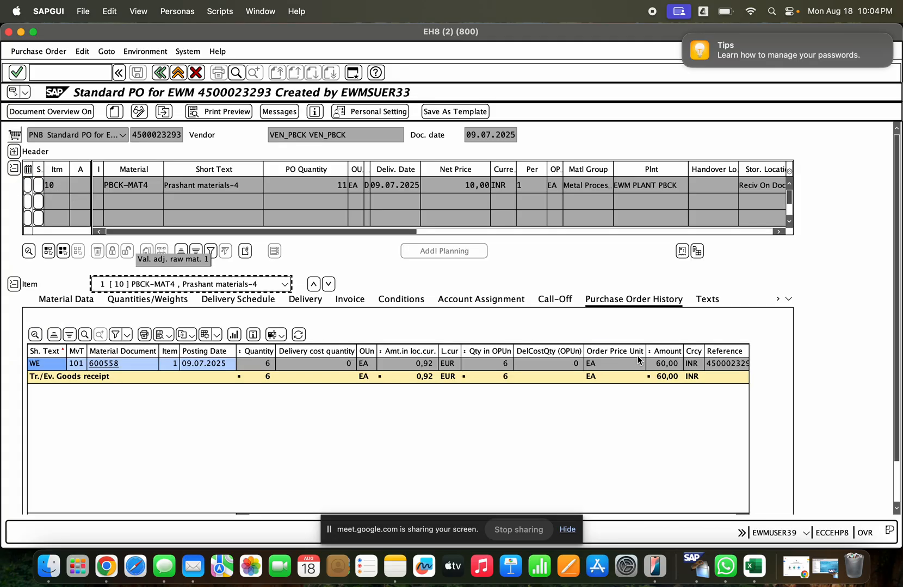
{"action": "left_click", "coordinate": [255, 363]}
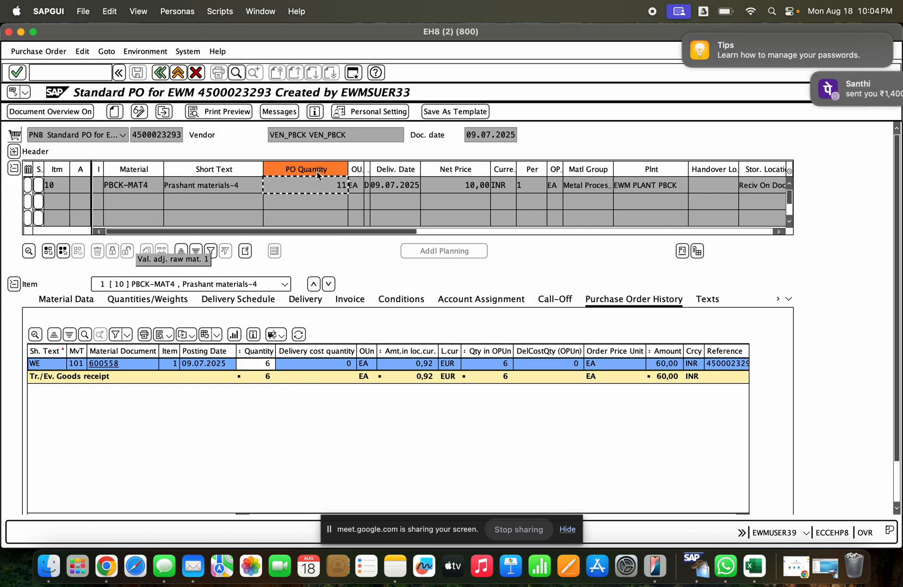
{"action": "left_click", "coordinate": [160, 72]}
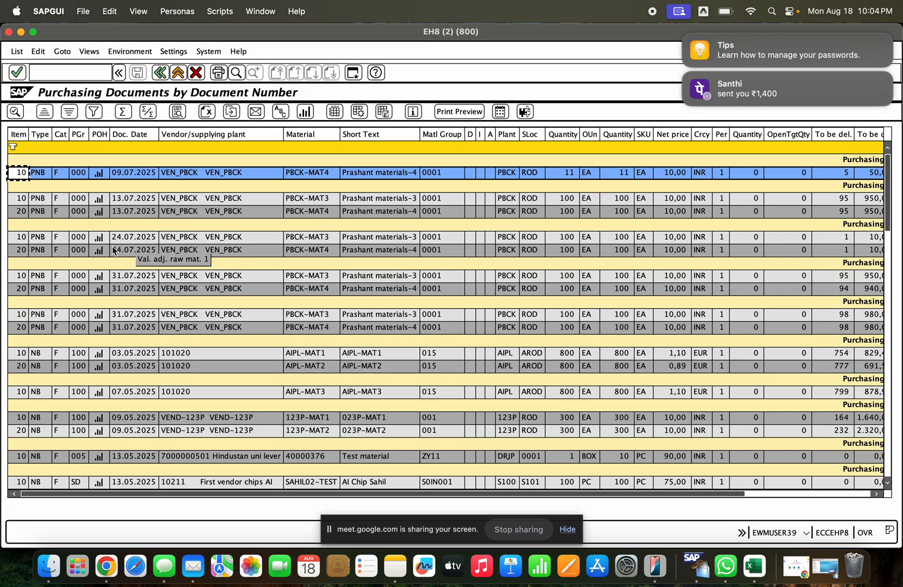
- Open item 10 of the 13.07.2025 purchase order, check its purchase order history, and return to the list
{"action": "left_click", "coordinate": [116, 198]}
{"action": "left_click", "coordinate": [43, 201]}
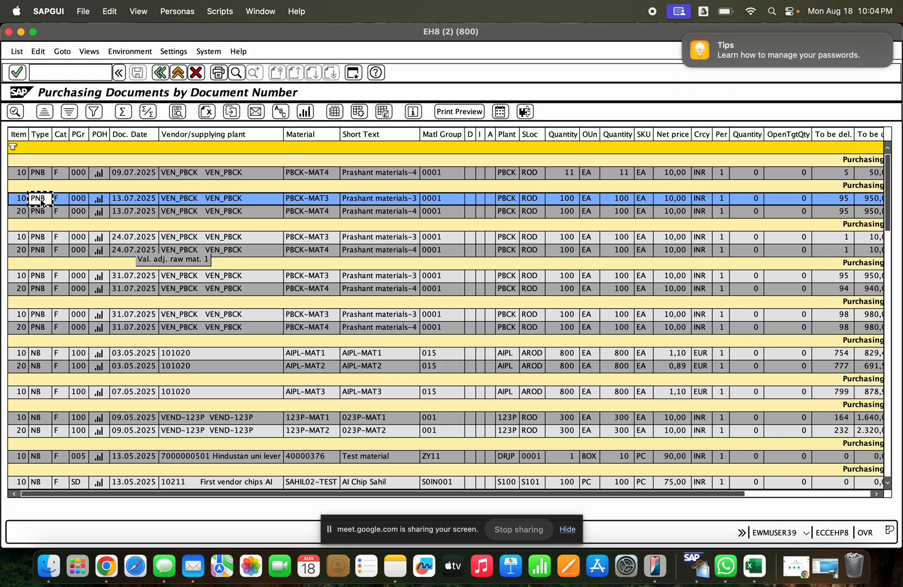
{"action": "left_click", "coordinate": [19, 200]}
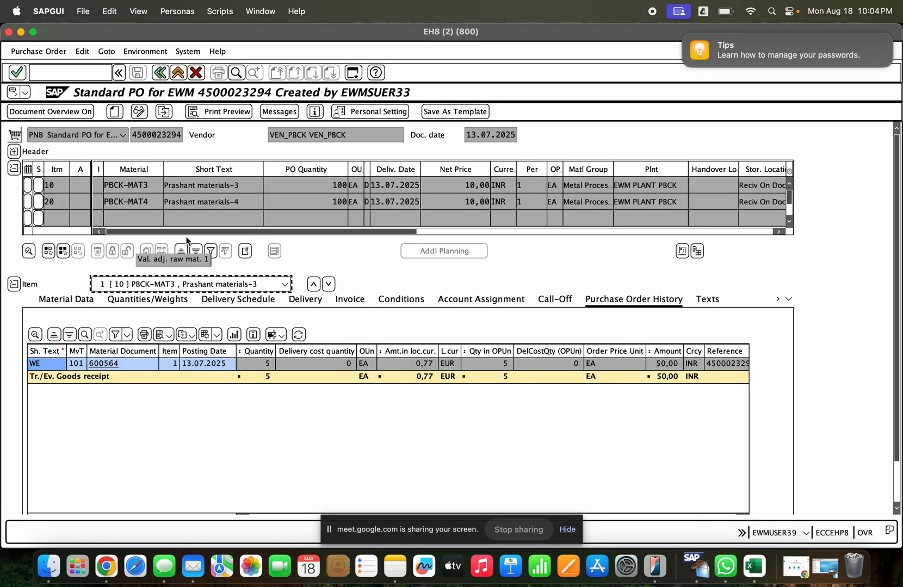
{"action": "left_click", "coordinate": [160, 72]}
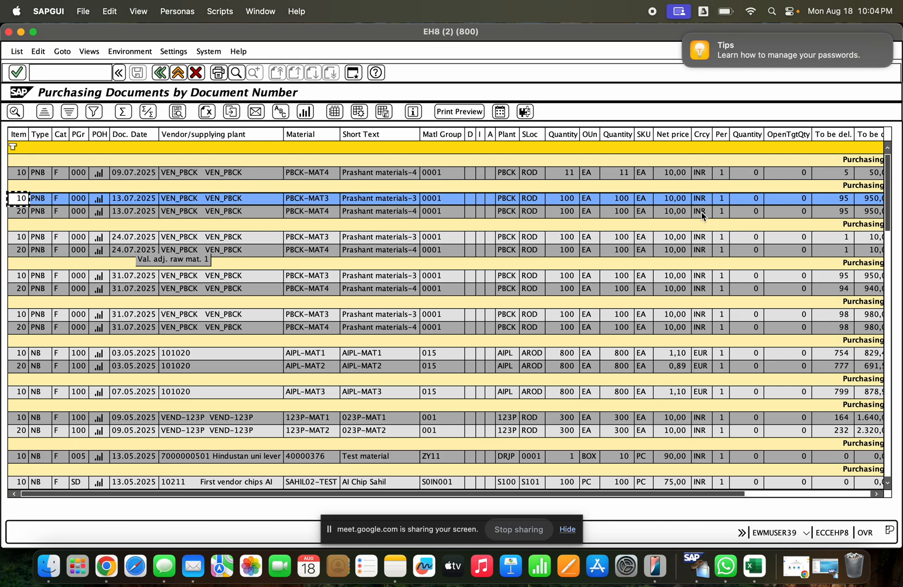
- Sort the list by the quantity still to be delivered, first in descending and finally in ascending order
{"action": "left_click", "coordinate": [758, 494]}
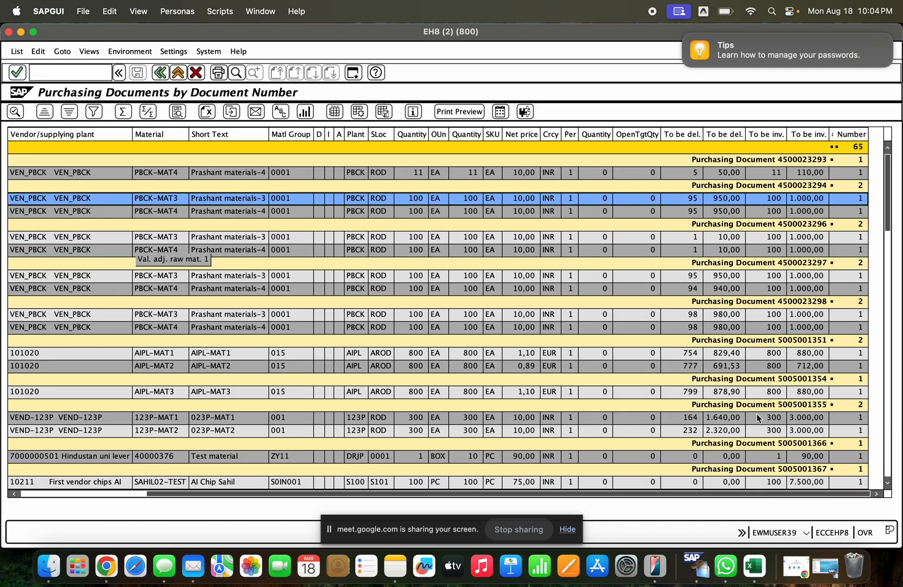
{"action": "left_click", "coordinate": [685, 133]}
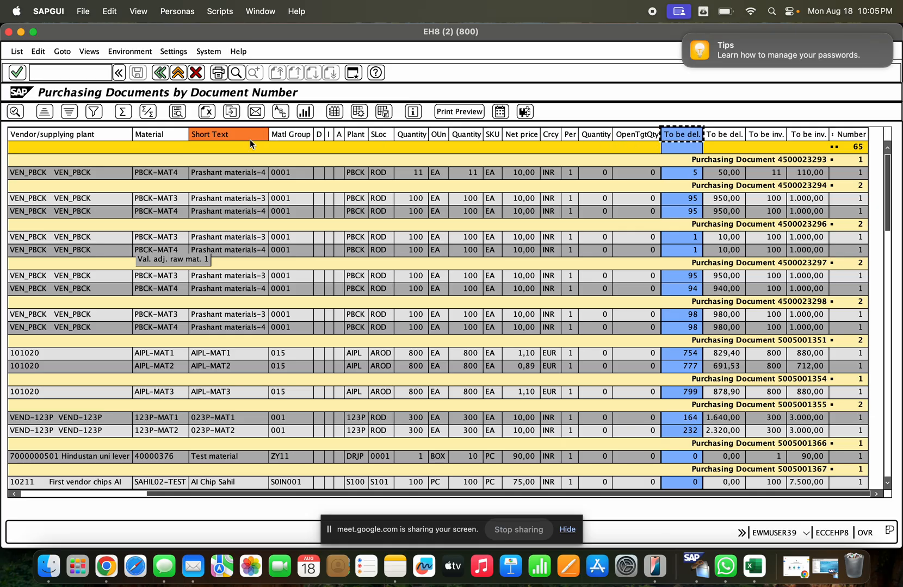
{"action": "left_click", "coordinate": [67, 110]}
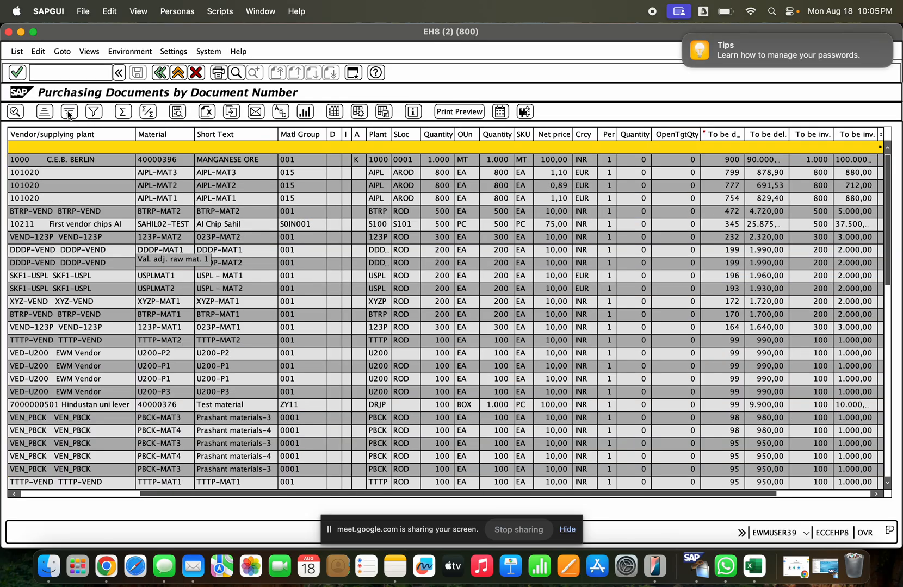
{"action": "left_click", "coordinate": [719, 138]}
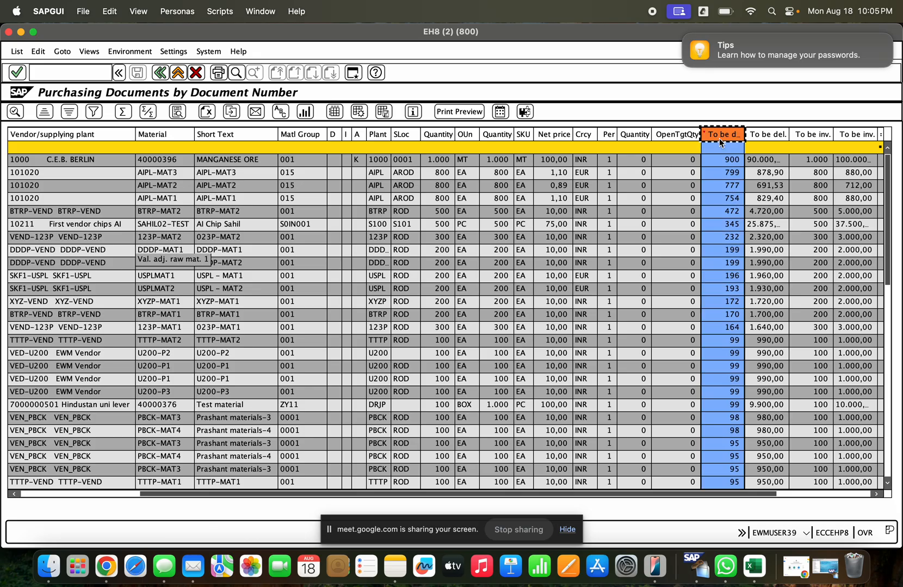
{"action": "left_click", "coordinate": [44, 112]}
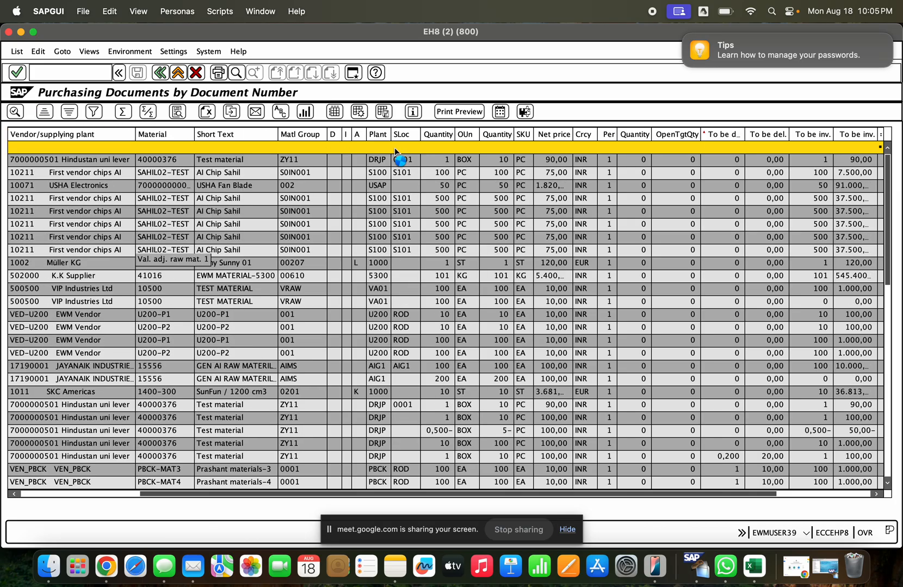
- Open the purchase order item in the first sorted row and examine its goods receipt history and Delivery Completed indicator
{"action": "left_click", "coordinate": [715, 163]}
{"action": "left_click", "coordinate": [64, 492]}
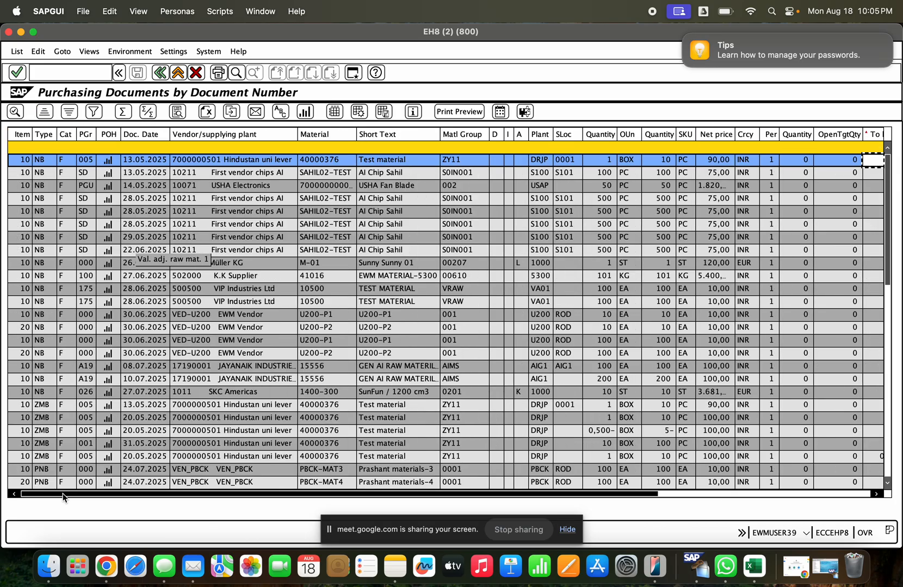
{"action": "left_click", "coordinate": [23, 162]}
{"action": "double_click", "coordinate": [23, 161]}
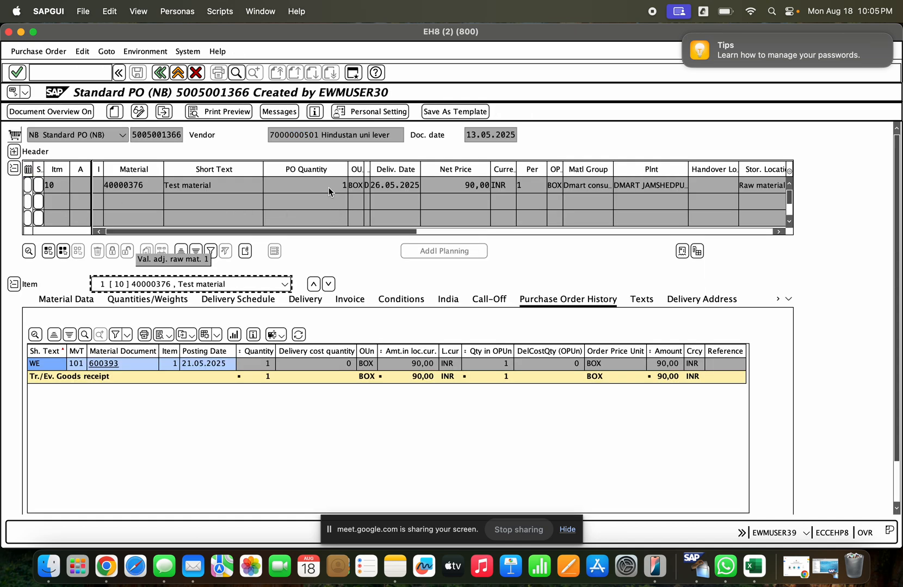
{"action": "left_click", "coordinate": [260, 367]}
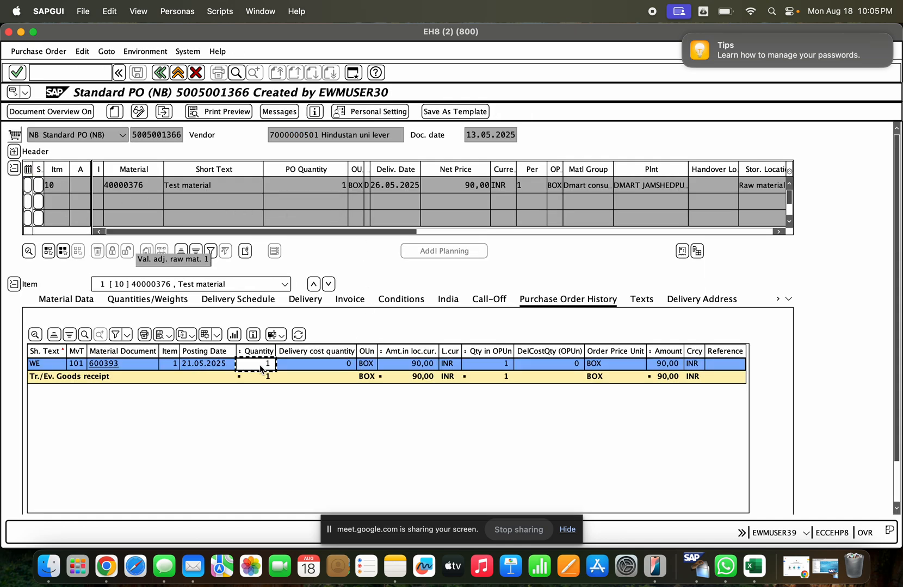
{"action": "left_click", "coordinate": [303, 303]}
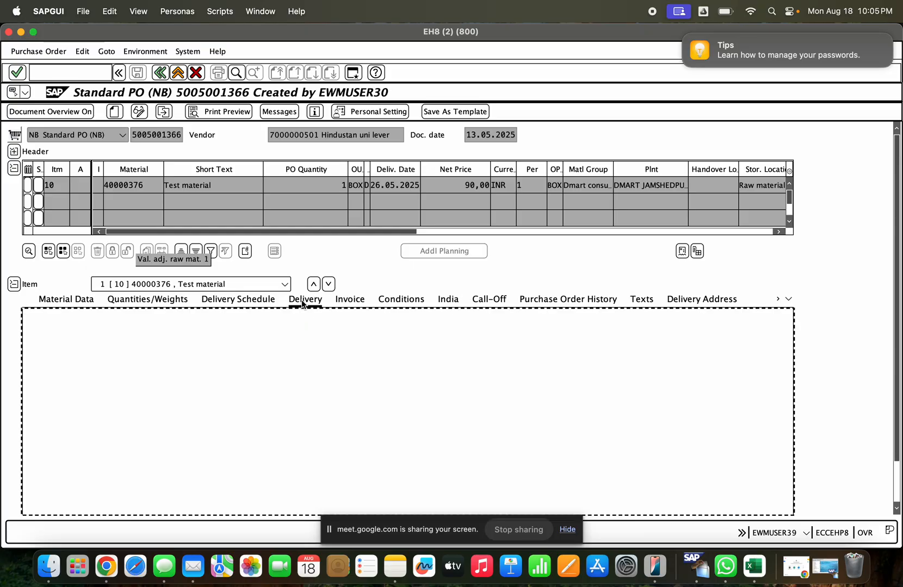
{"action": "left_click", "coordinate": [449, 370]}
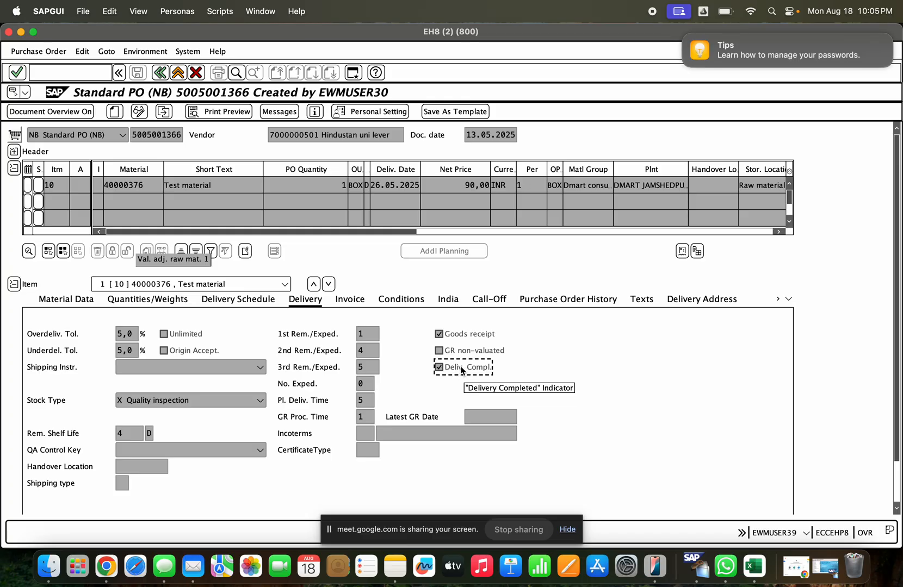
- Open the Implementation Guide through transaction SPRO in a new session and bring the Materials Management area into view
{"action": "left_click", "coordinate": [87, 73]}
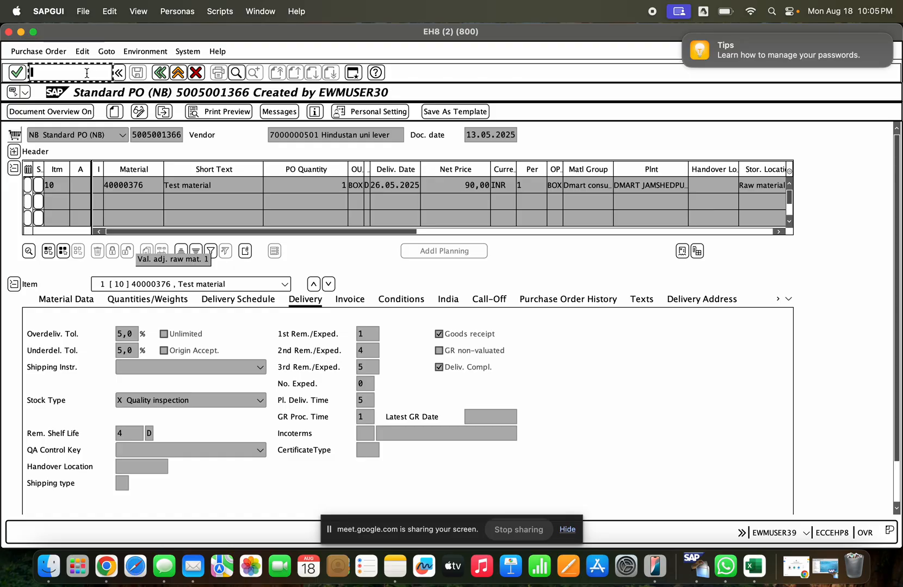
{"action": "type", "text": "/ospro"}
{"action": "key", "text": "Return"}
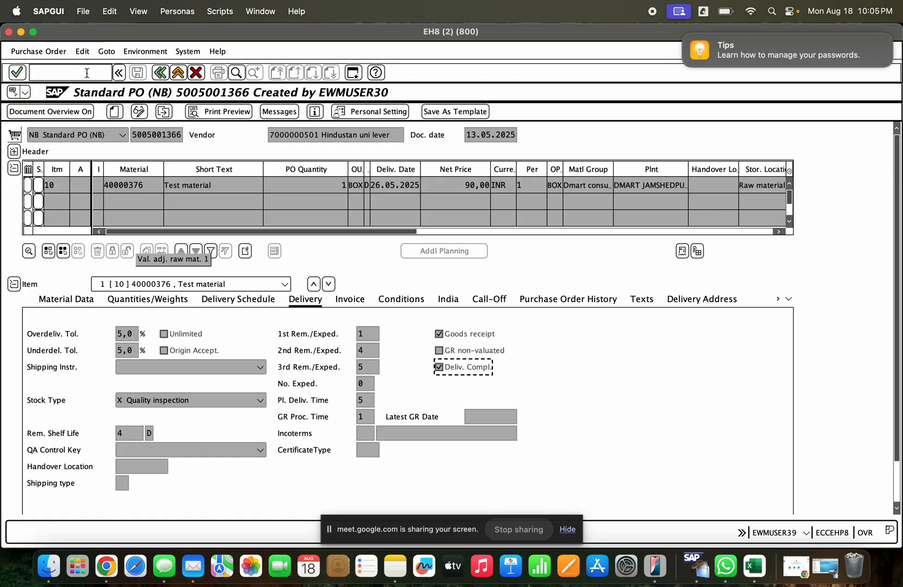
{"action": "left_click", "coordinate": [71, 112]}
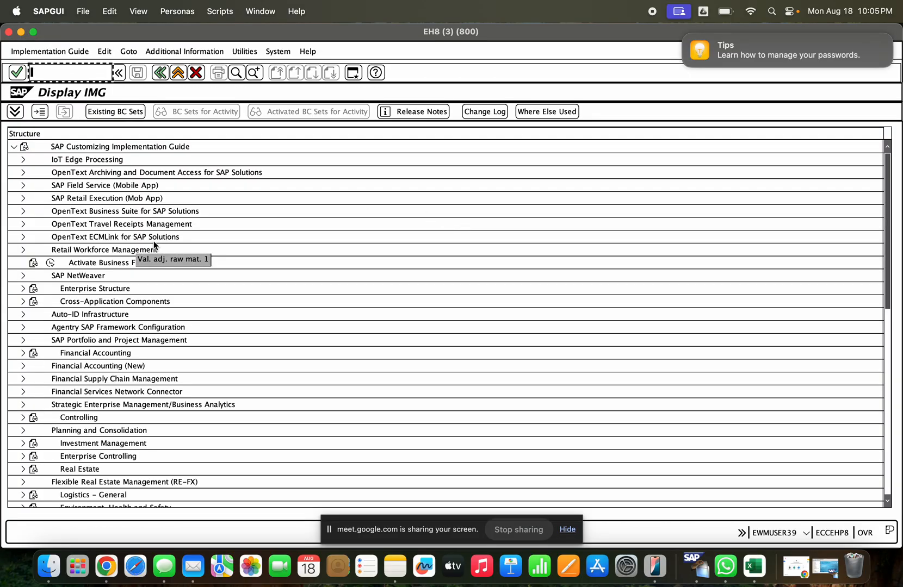
{"action": "scroll", "coordinate": [90, 407], "scroll_direction": "down", "scroll_amount": 6}
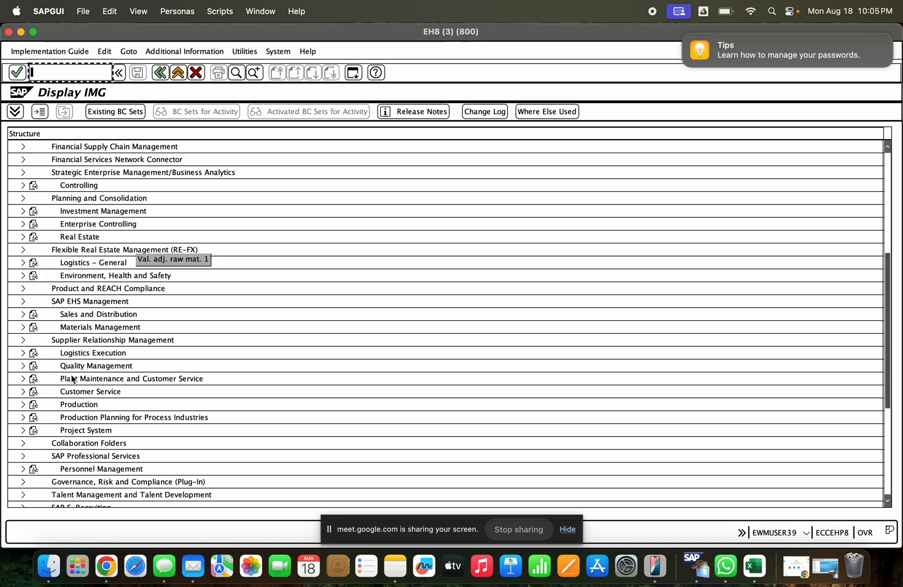
- Under Materials Management, Inventory Management and Physical Inventory, Goods Receipt, open the Set "Delivery Completed" Indicator customizing activity
{"action": "scroll", "coordinate": [72, 379], "scroll_direction": "down", "scroll_amount": 4}
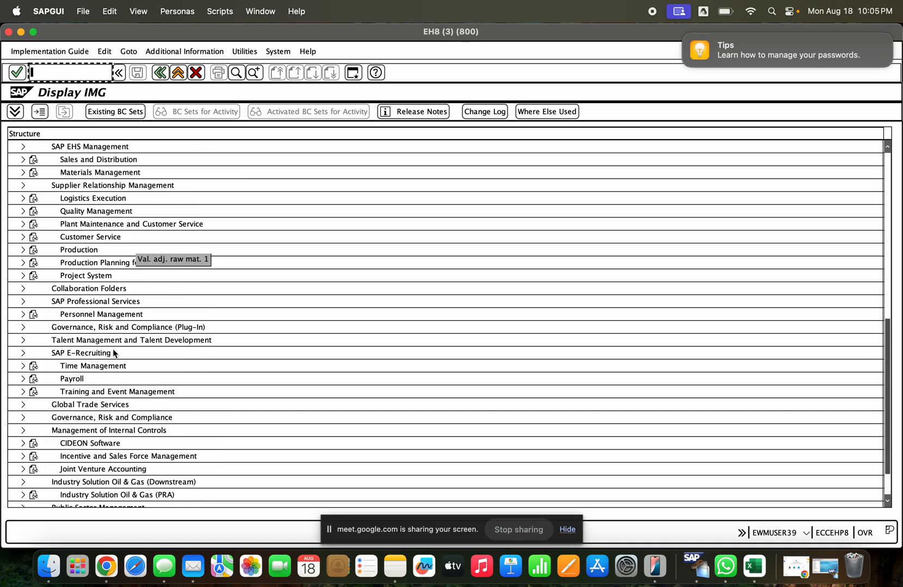
{"action": "scroll", "coordinate": [74, 300], "scroll_direction": "up", "scroll_amount": 7}
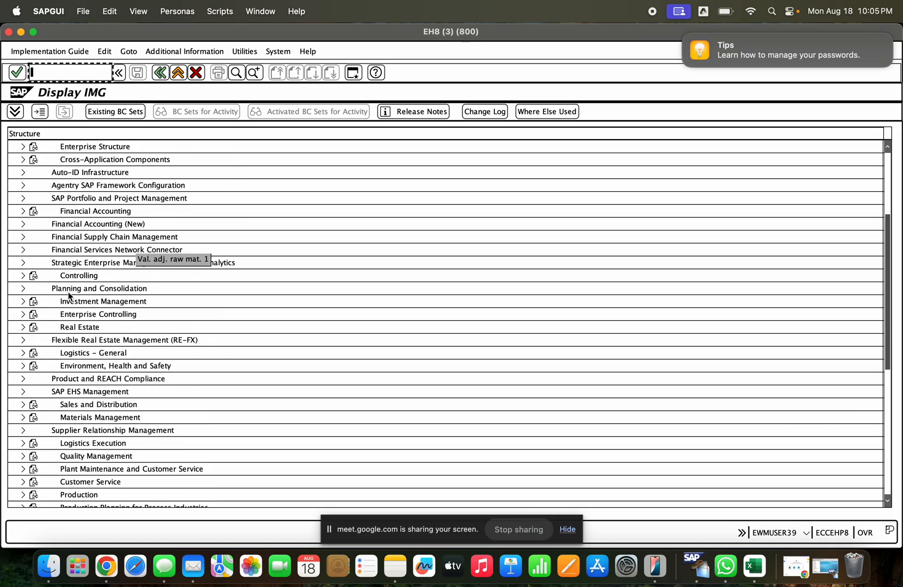
{"action": "scroll", "coordinate": [69, 297], "scroll_direction": "up", "scroll_amount": 3}
{"action": "scroll", "coordinate": [70, 296], "scroll_direction": "down", "scroll_amount": 11}
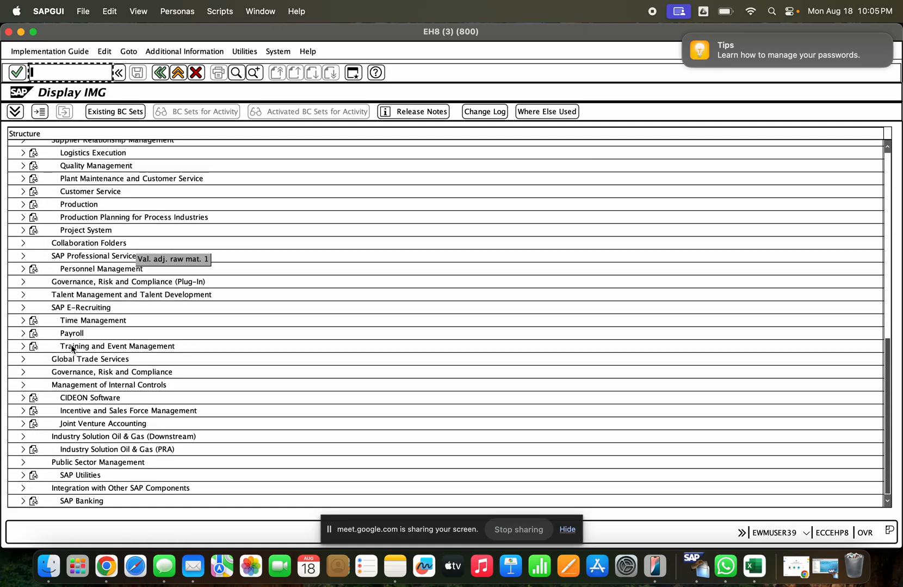
{"action": "scroll", "coordinate": [66, 253], "scroll_direction": "up", "scroll_amount": 3}
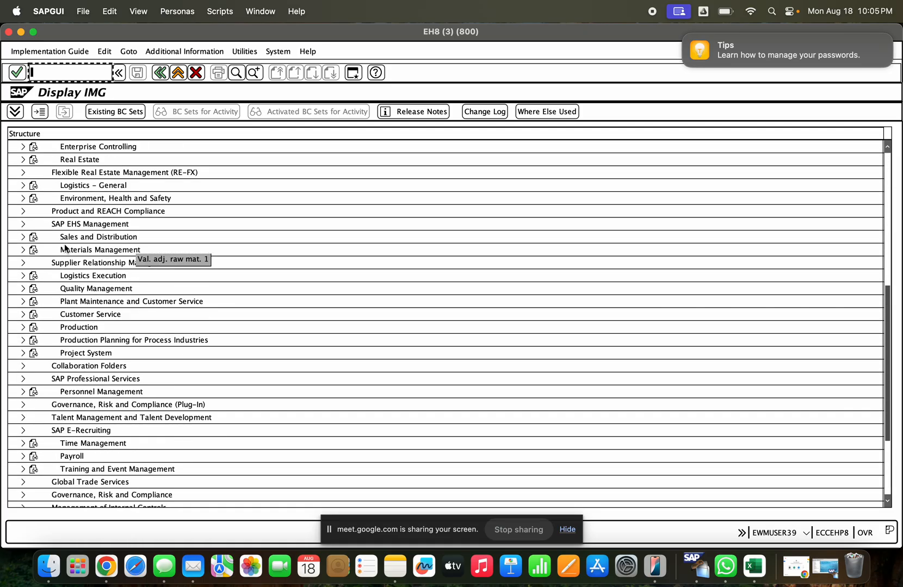
{"action": "left_click", "coordinate": [23, 250]}
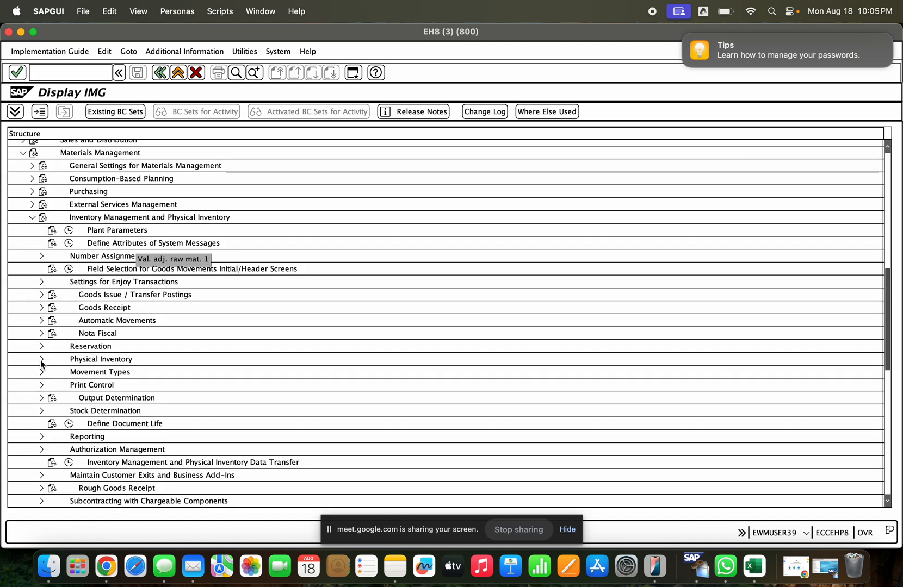
{"action": "left_click", "coordinate": [40, 310]}
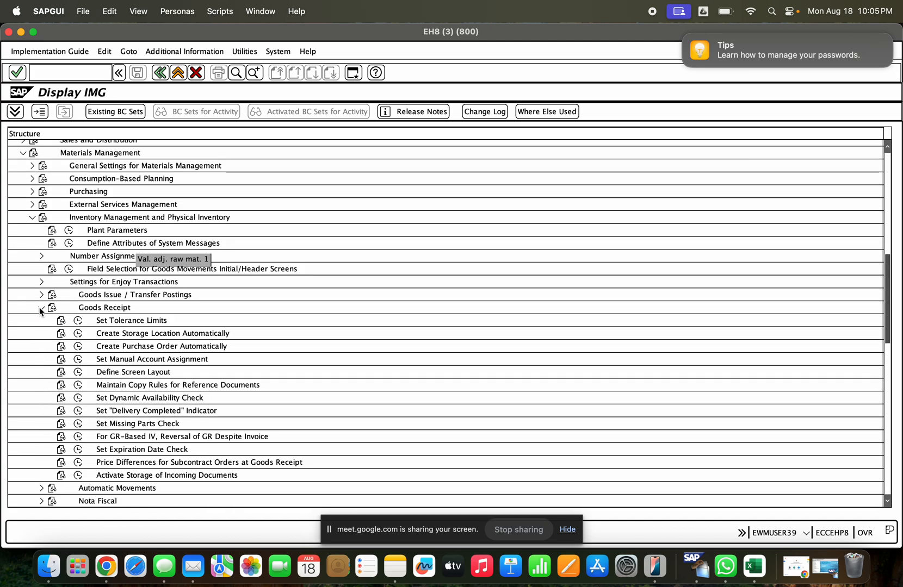
{"action": "left_click", "coordinate": [77, 411]}
{"action": "left_click", "coordinate": [172, 450]}
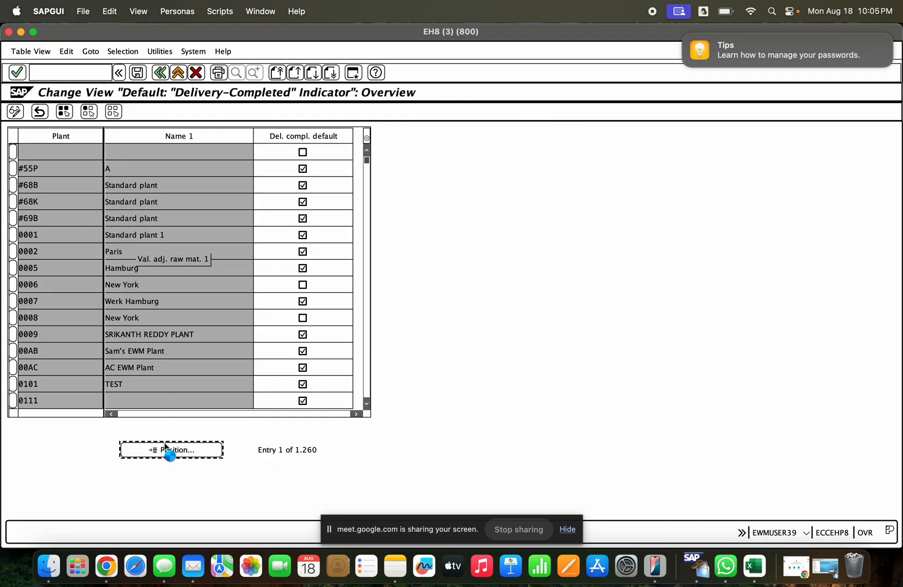
{"action": "key", "text": "super+Tab"}
{"action": "key", "text": "Escape"}
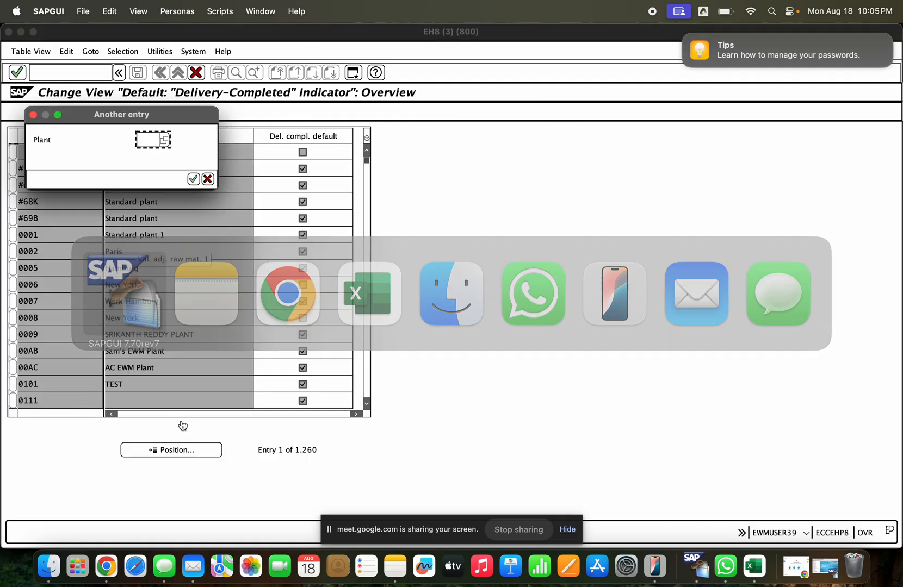
{"action": "left_click", "coordinate": [820, 574]}
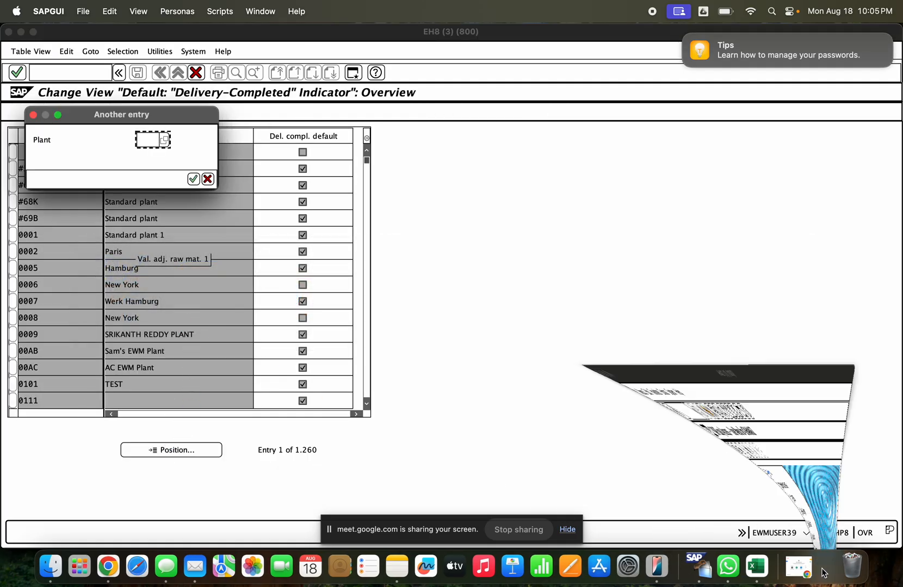
{"action": "left_click", "coordinate": [21, 32]}
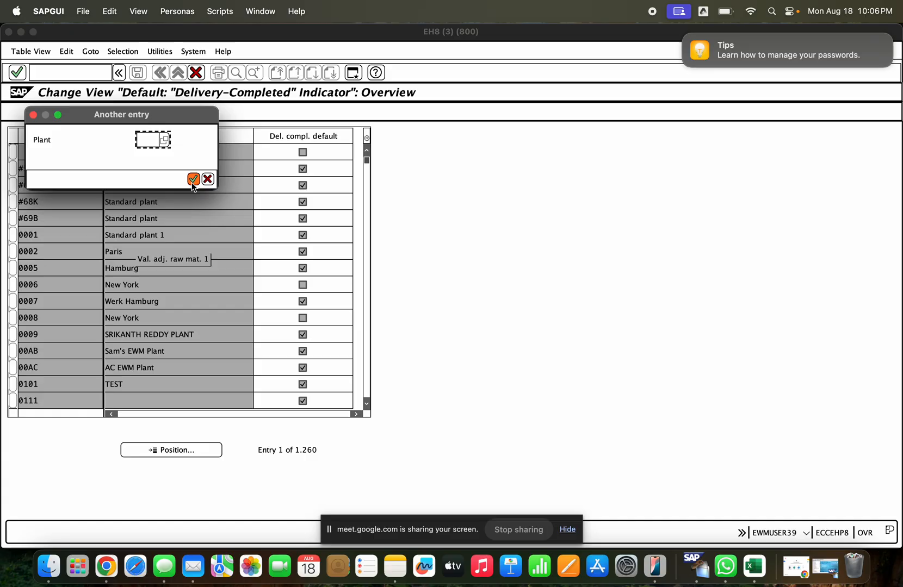
{"action": "left_click", "coordinate": [207, 179]}
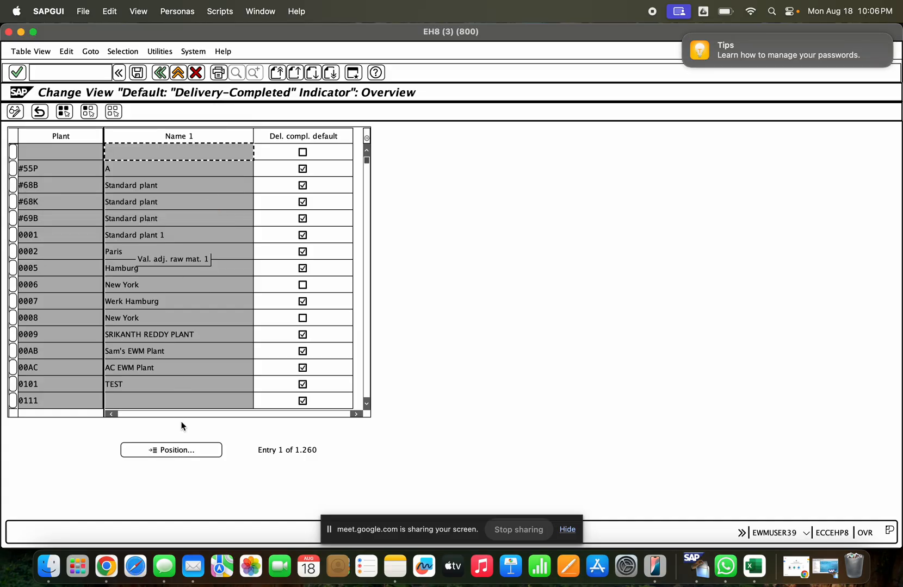
- Position the Delivery Completed defaults list at plant 1000, check its default, and return to the Implementation Guide
{"action": "left_click", "coordinate": [186, 450]}
{"action": "type", "text": "1000"}
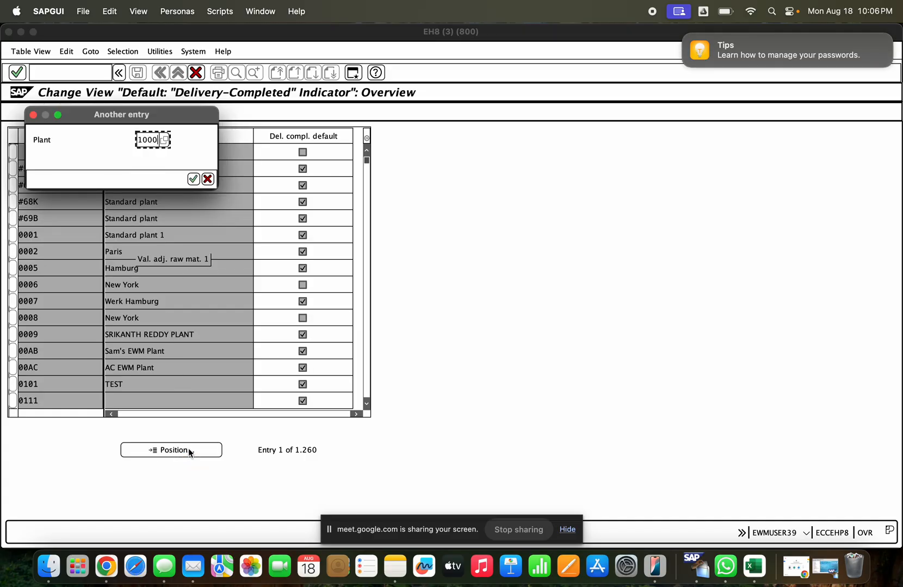
{"action": "key", "text": "Return"}
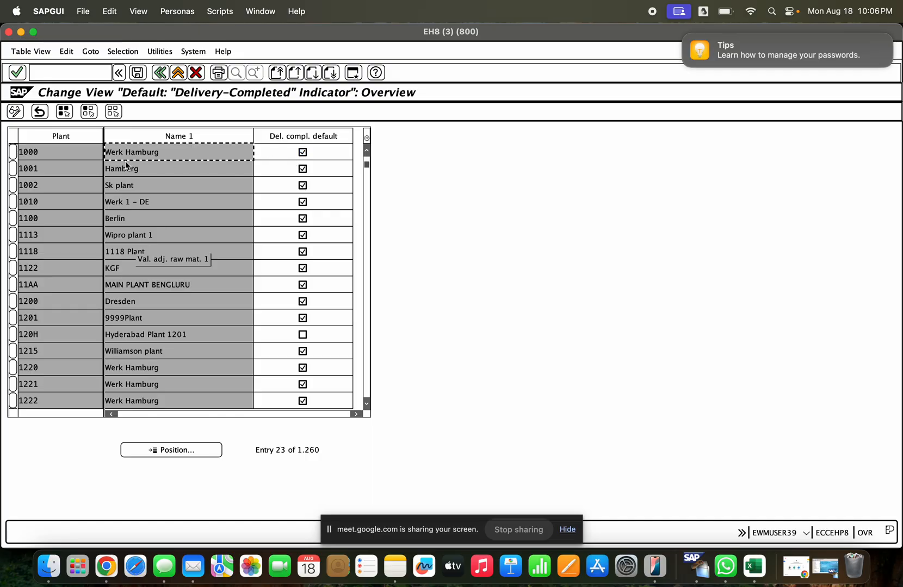
{"action": "left_click", "coordinate": [161, 74]}
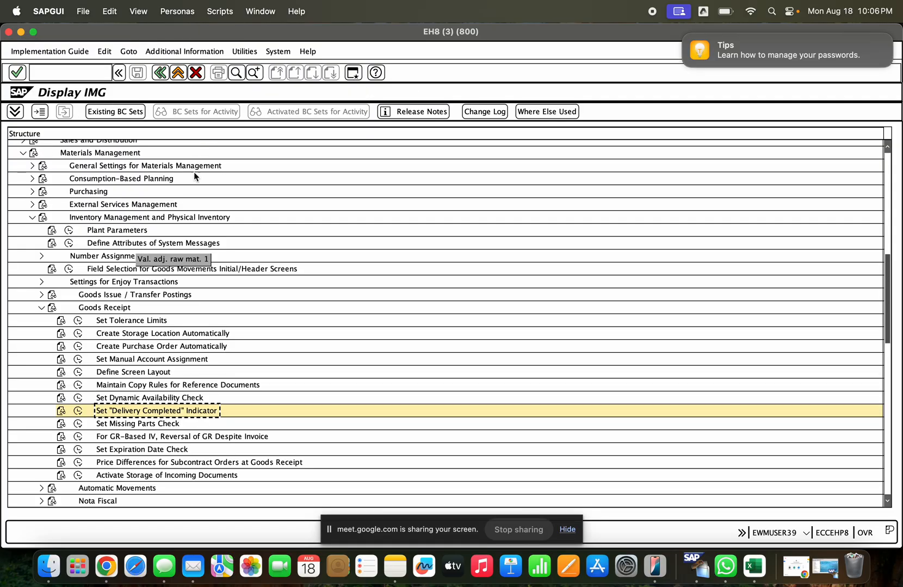
- Read the documentation of the Set "Delivery Completed" Indicator activity and return to the Implementation Guide
{"action": "left_click", "coordinate": [62, 412]}
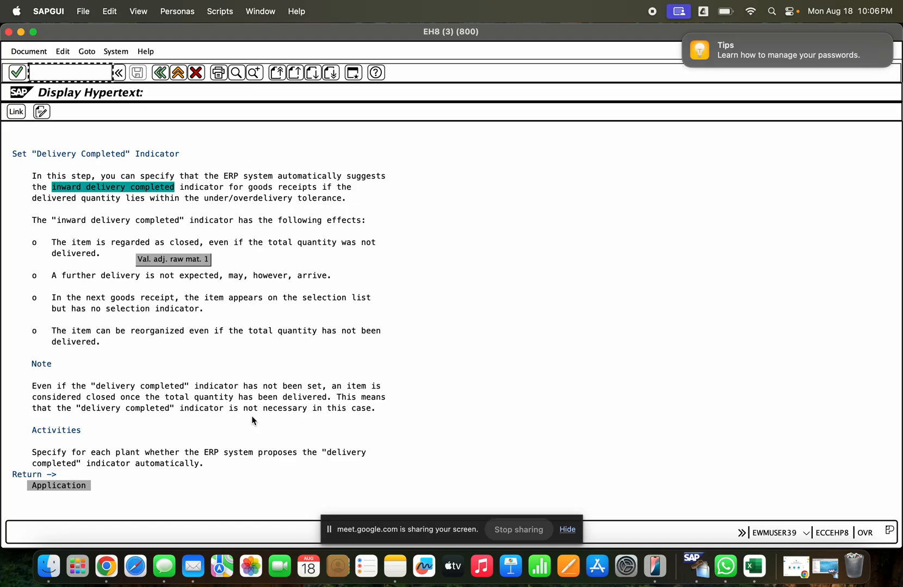
{"action": "left_click", "coordinate": [381, 408]}
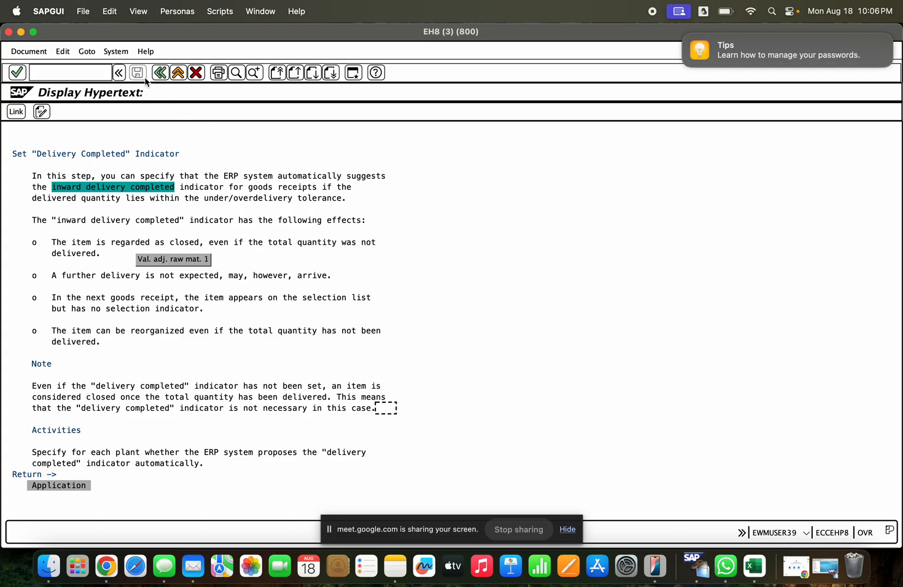
{"action": "left_click", "coordinate": [162, 73]}
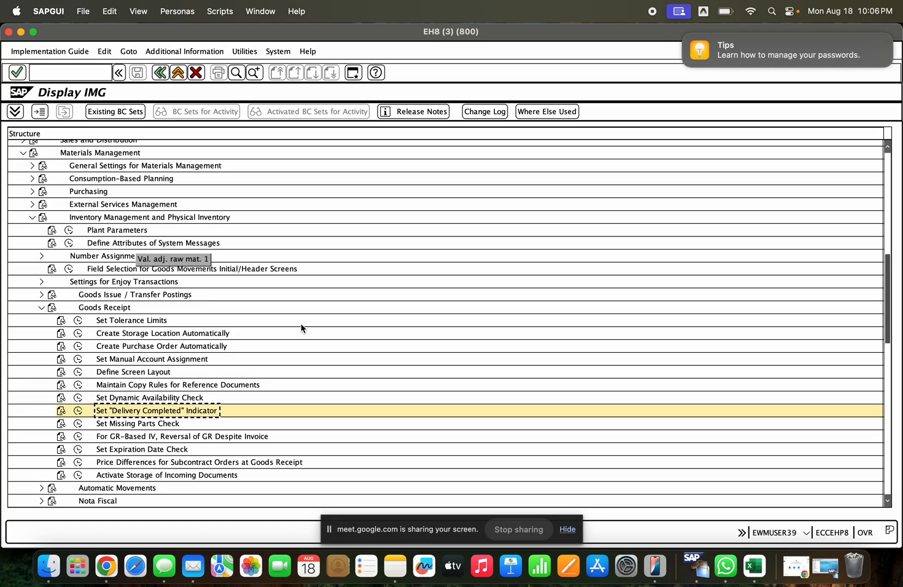
- View the Define Screen Layout movement type lists for Goods Issue / Transfer Postings and for Goods Receipt, returning to the guide each time
{"action": "left_click", "coordinate": [41, 296]}
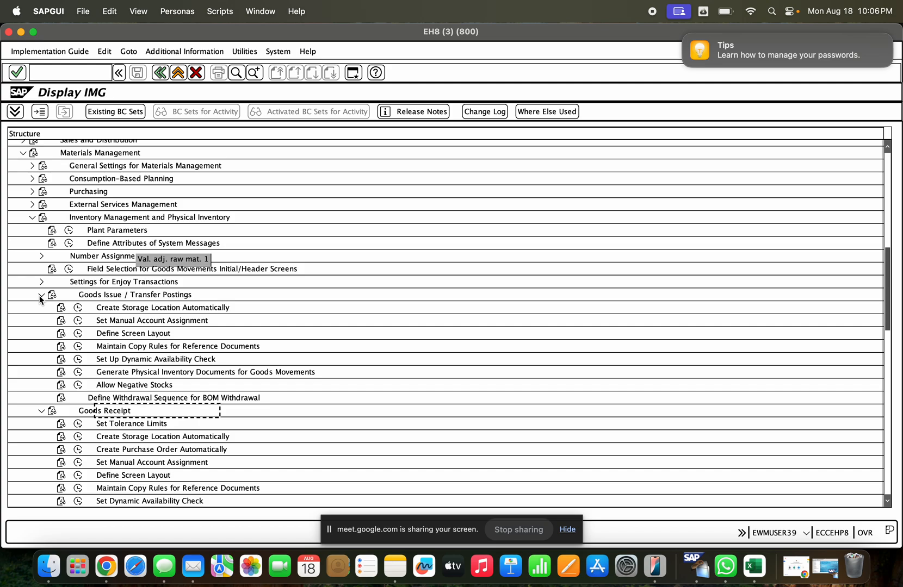
{"action": "left_click", "coordinate": [78, 333]}
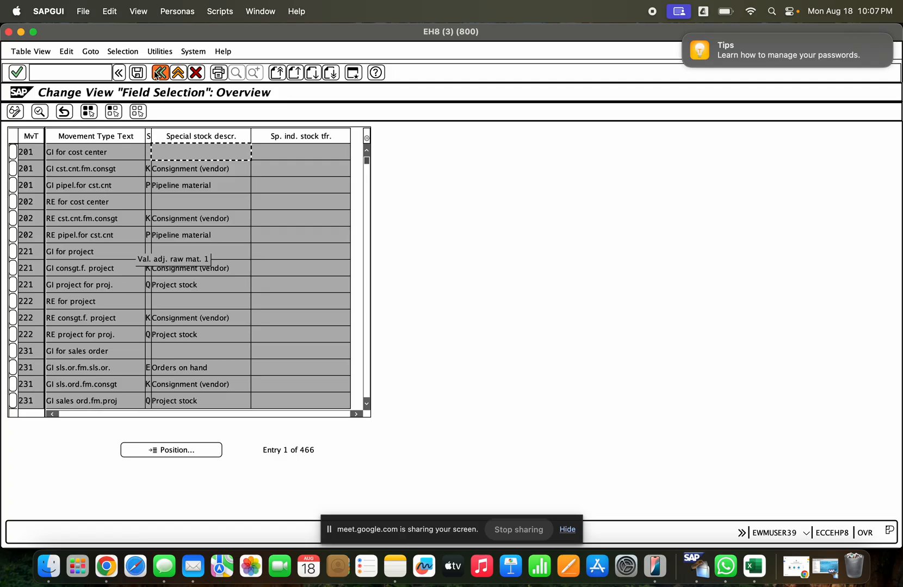
{"action": "left_click", "coordinate": [160, 72]}
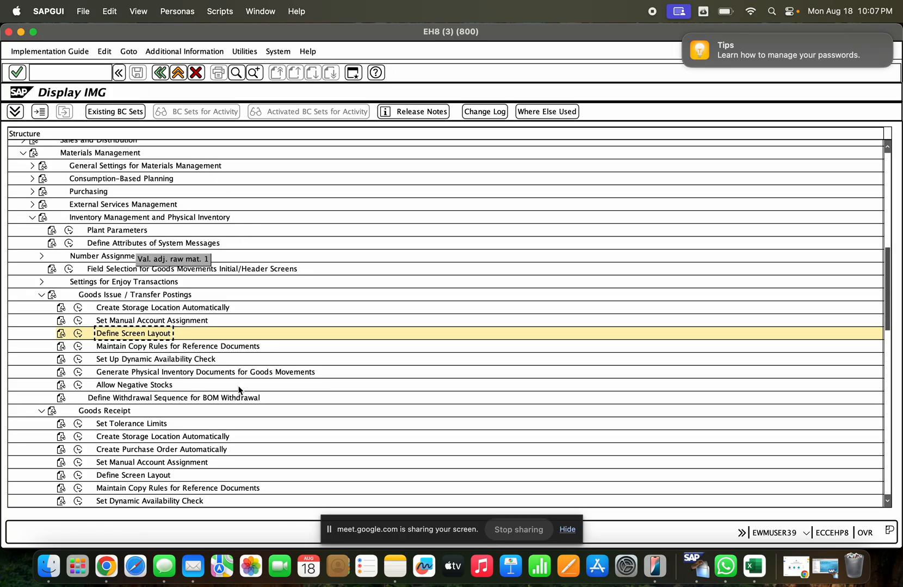
{"action": "scroll", "coordinate": [244, 377], "scroll_direction": "down", "scroll_amount": 5}
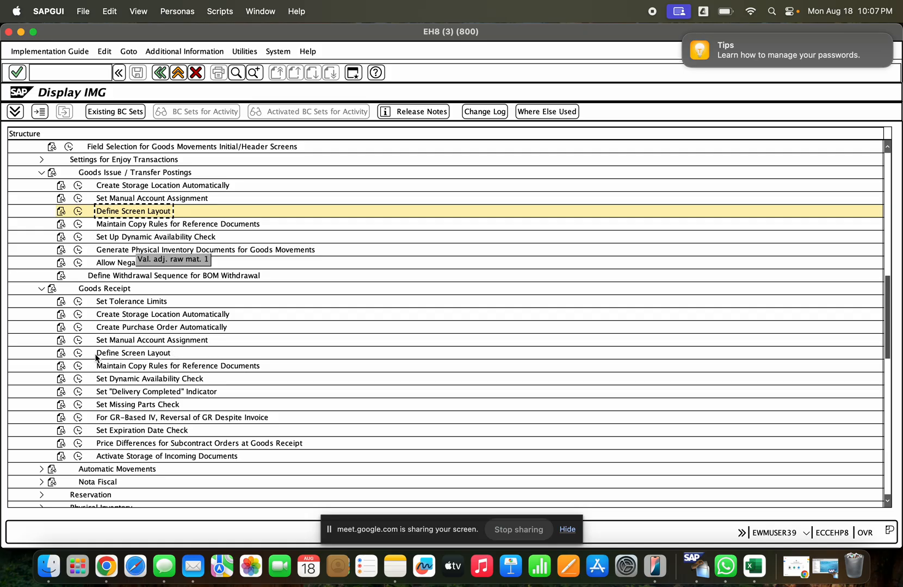
{"action": "left_click", "coordinate": [79, 354]}
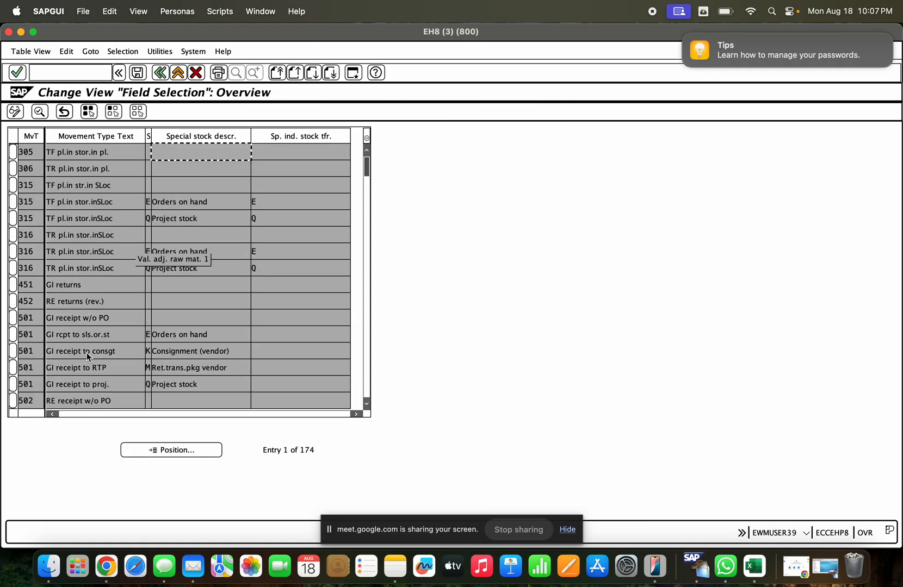
{"action": "left_click", "coordinate": [165, 76]}
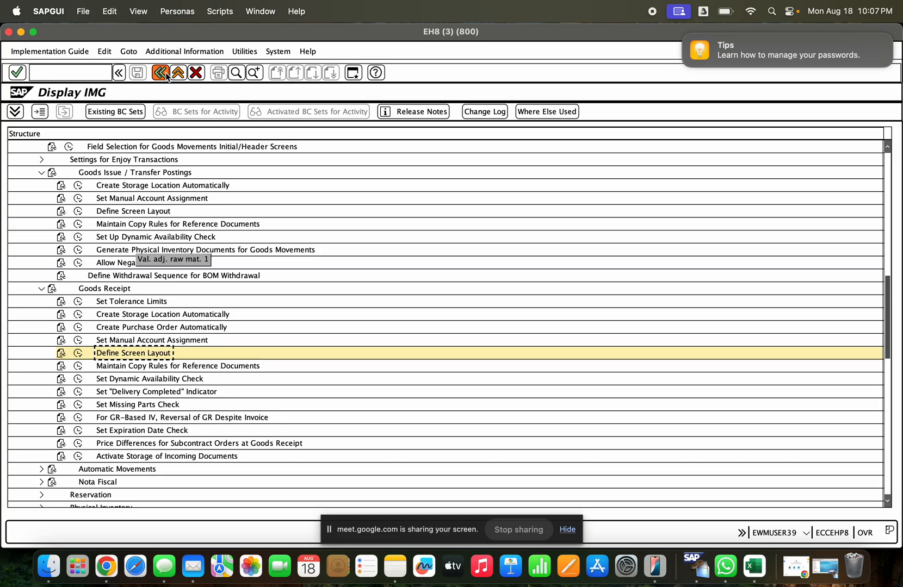
- Exit the customizing, purchase order list and unposted goods receipt back to SAP Easy Access, and decline logging off
{"action": "left_click", "coordinate": [166, 76]}
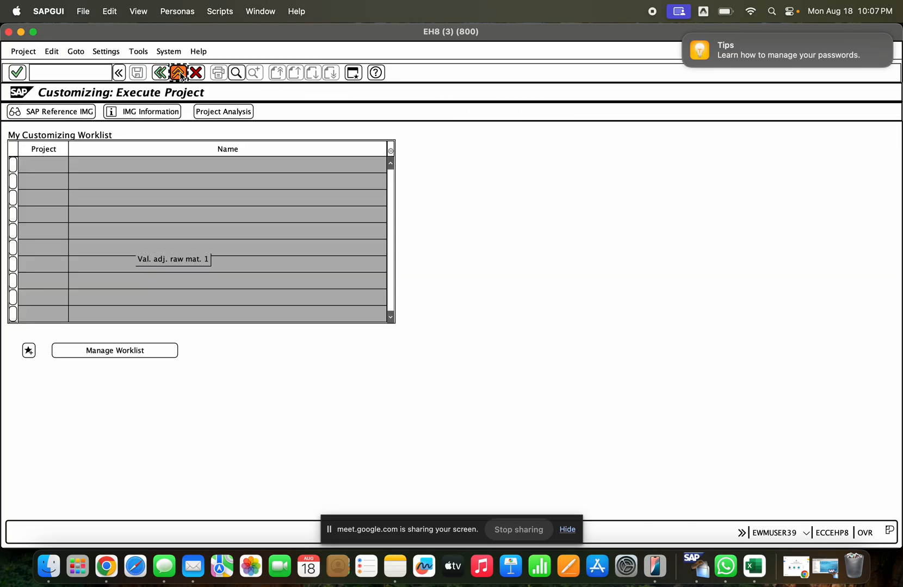
{"action": "left_click", "coordinate": [178, 74]}
{"action": "left_click", "coordinate": [178, 74]}
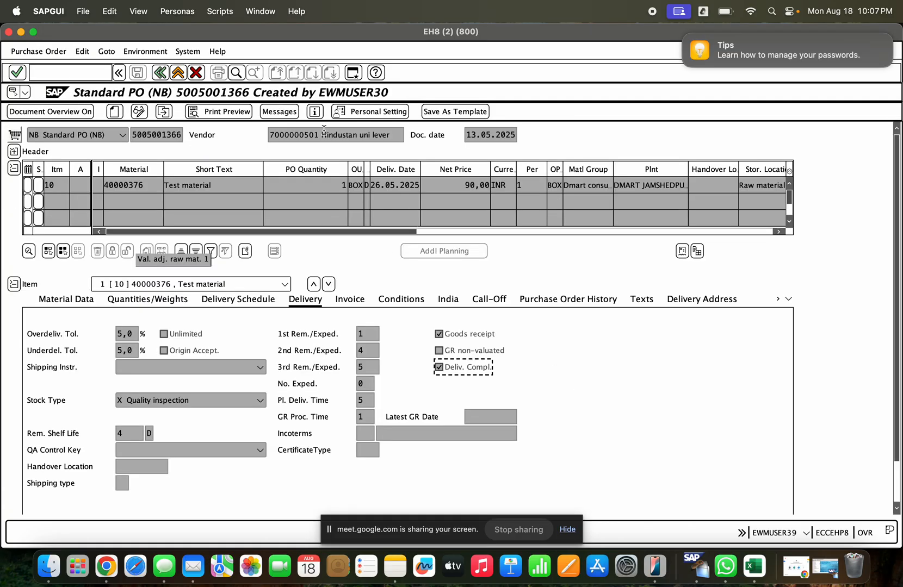
{"action": "left_click", "coordinate": [178, 74]}
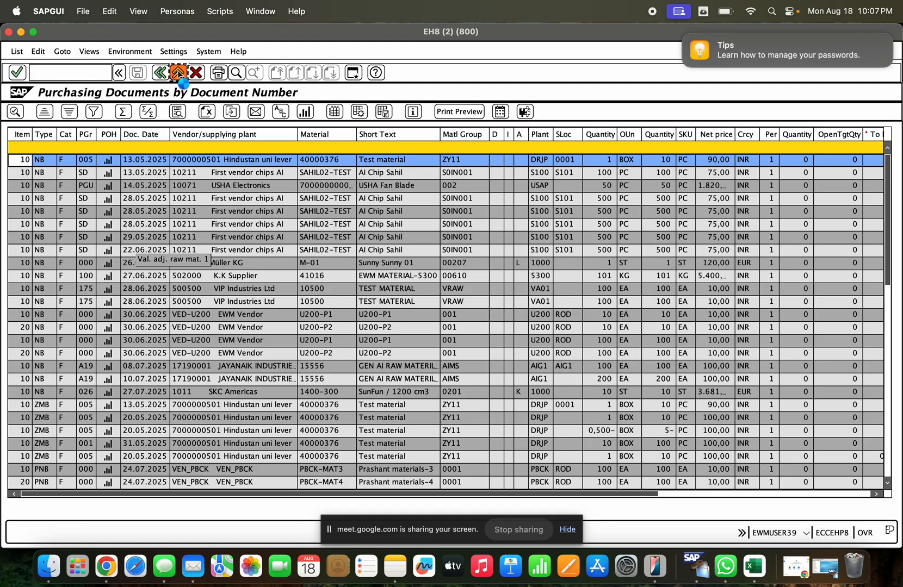
{"action": "left_click", "coordinate": [178, 74]}
{"action": "left_click", "coordinate": [179, 74]}
{"action": "left_click", "coordinate": [179, 74]}
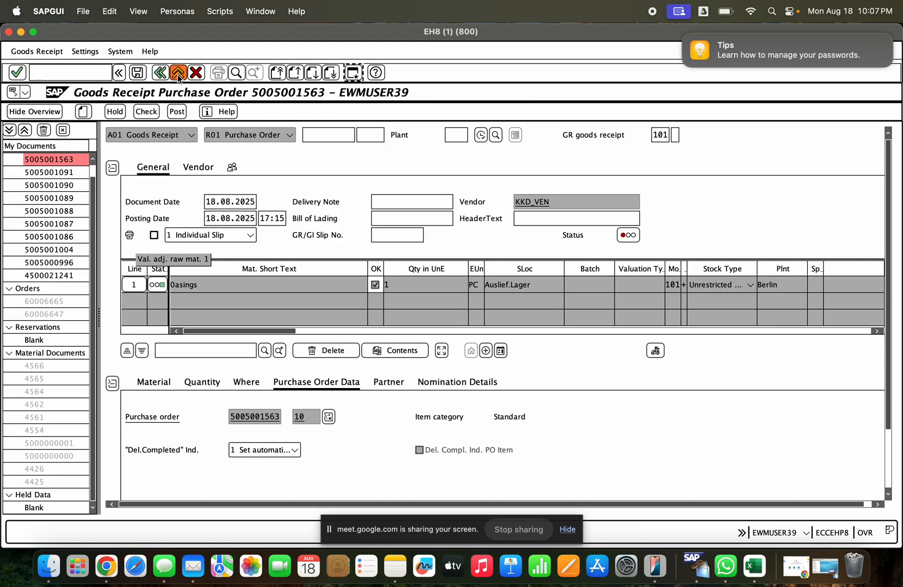
{"action": "left_click", "coordinate": [179, 74]}
{"action": "left_click", "coordinate": [229, 208]}
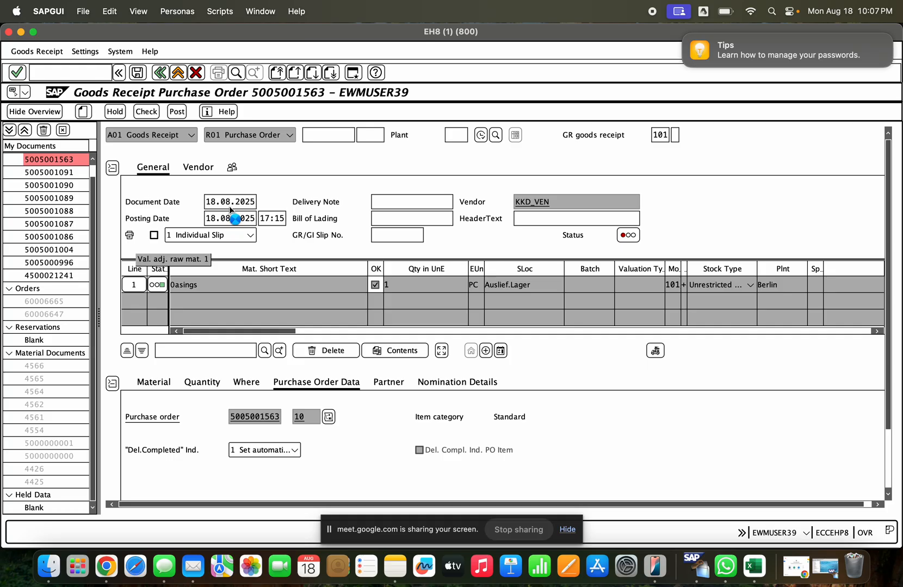
{"action": "left_click", "coordinate": [179, 74]}
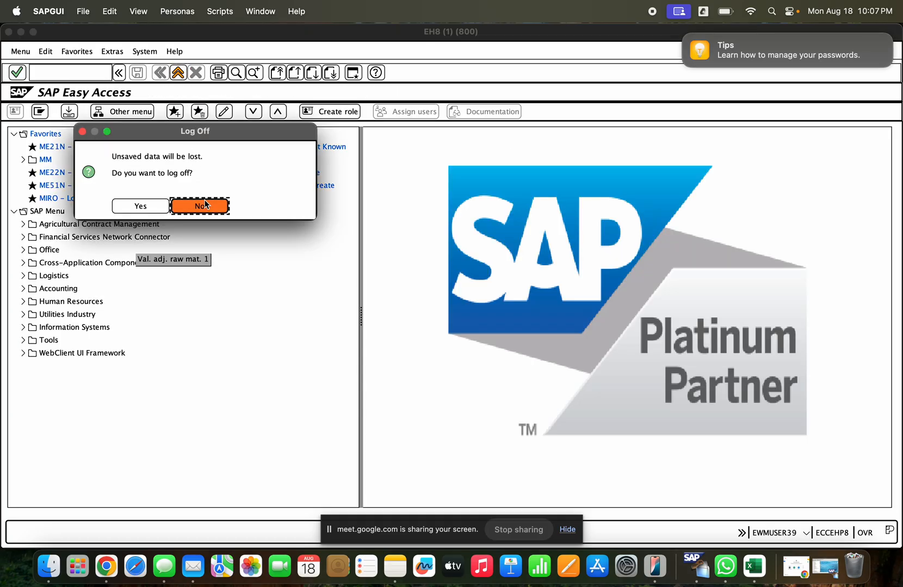
{"action": "left_click", "coordinate": [227, 210]}
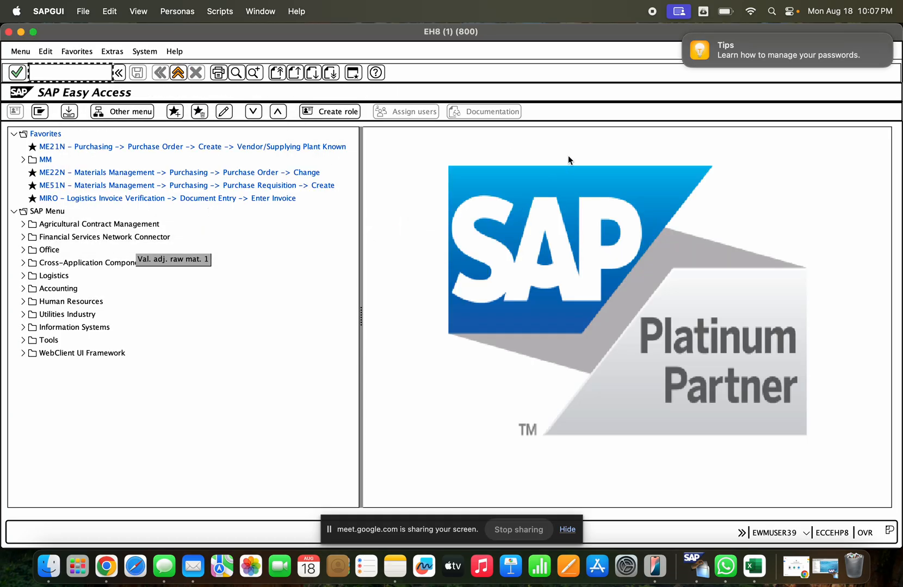